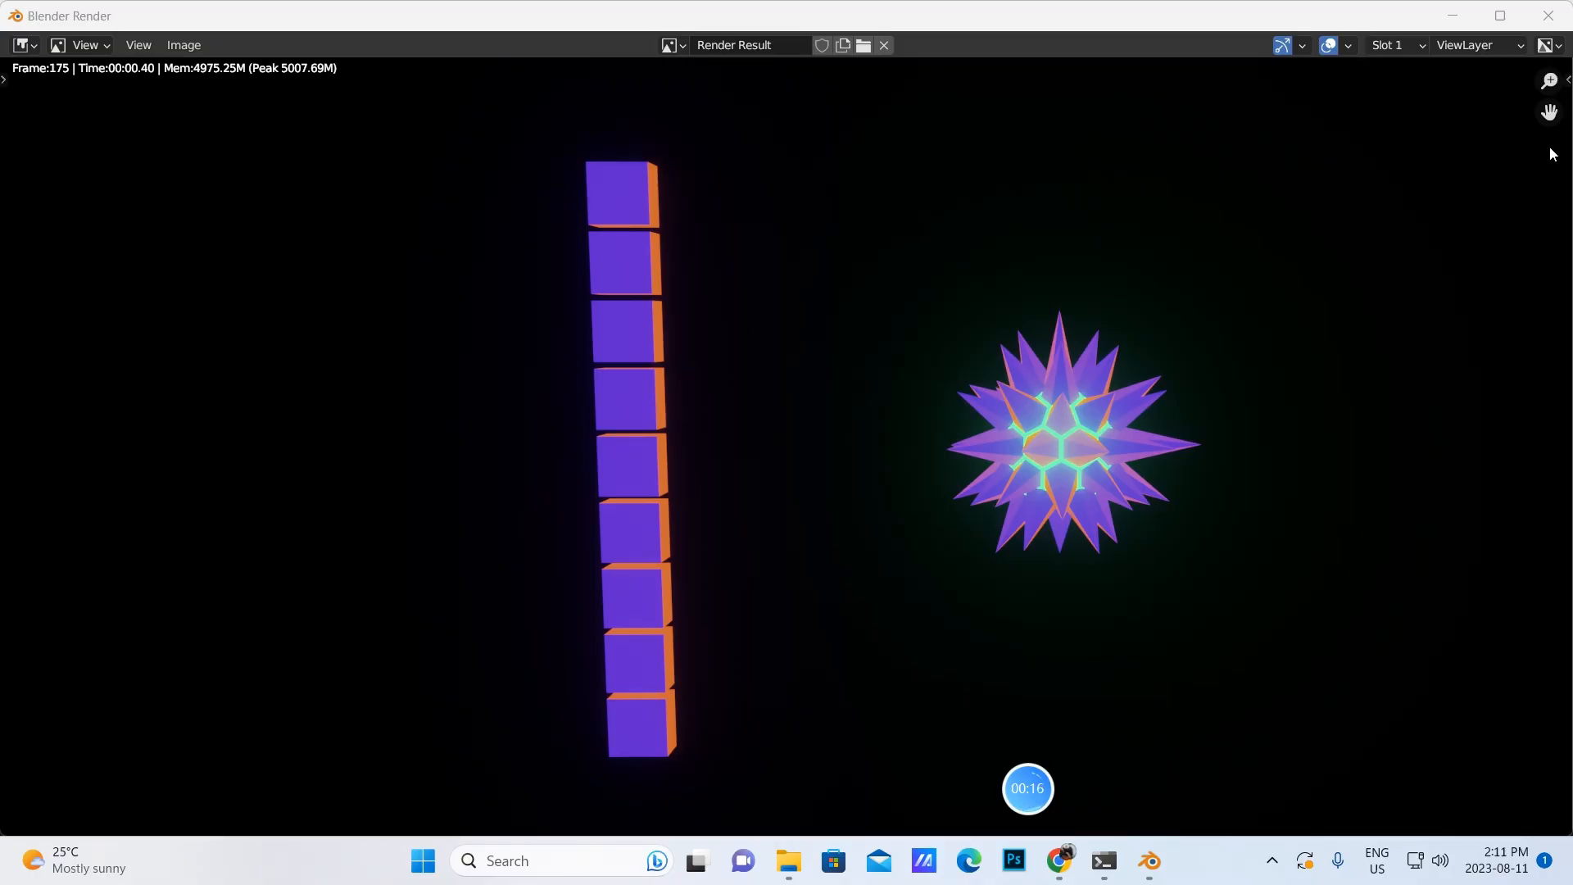
Close the render result, switch to the Audio visualizer 3.5 project and play its animation from the first frame, then rewind it
left_click(1548, 15)
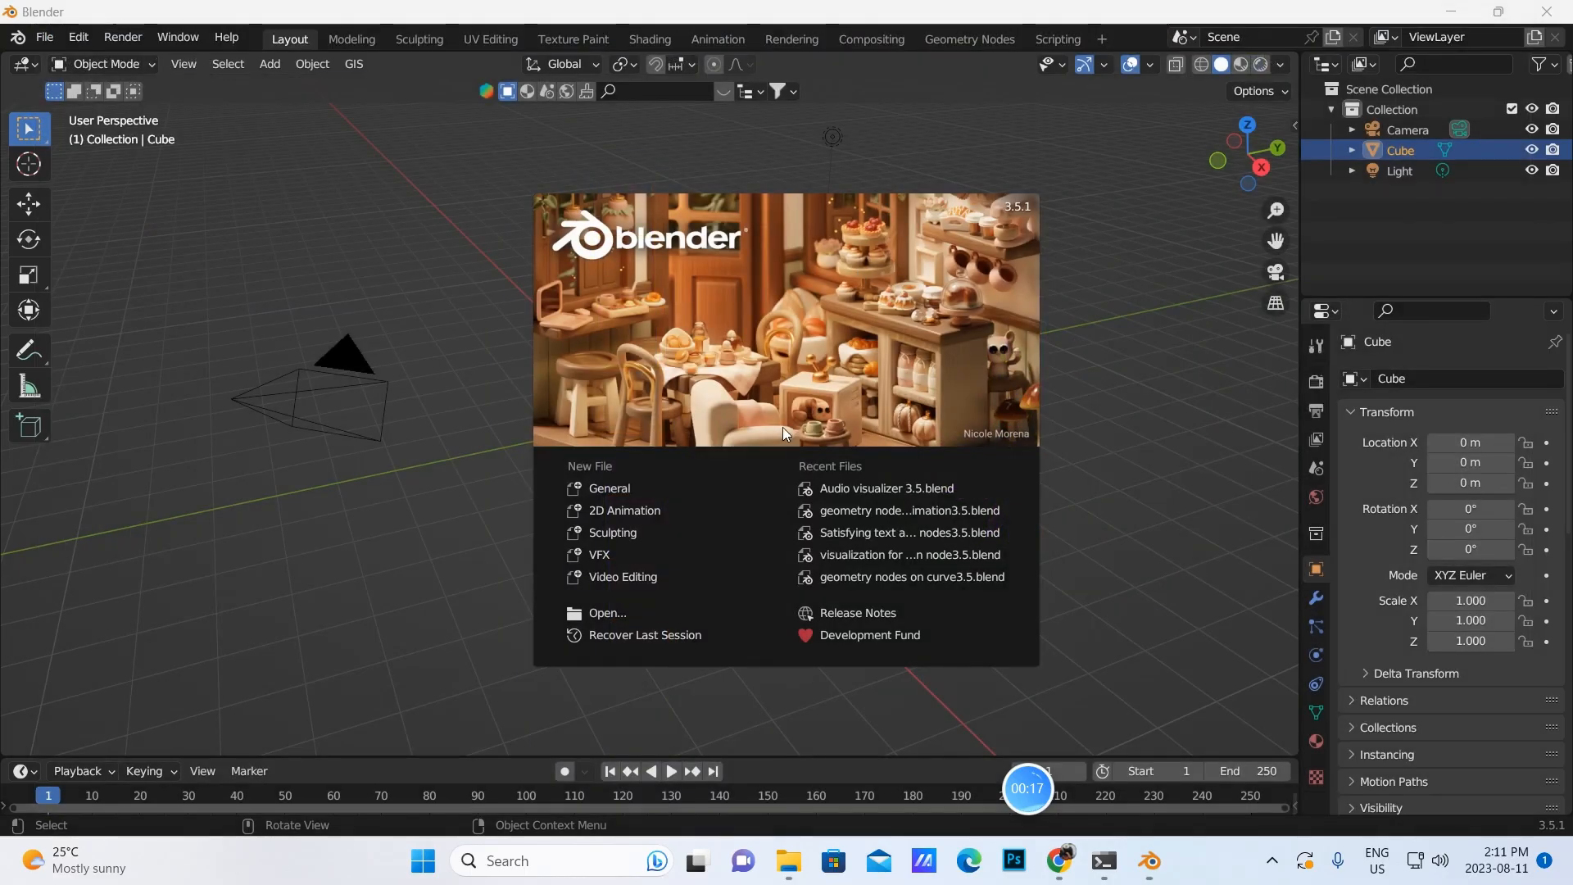
mouse_move(1150, 861)
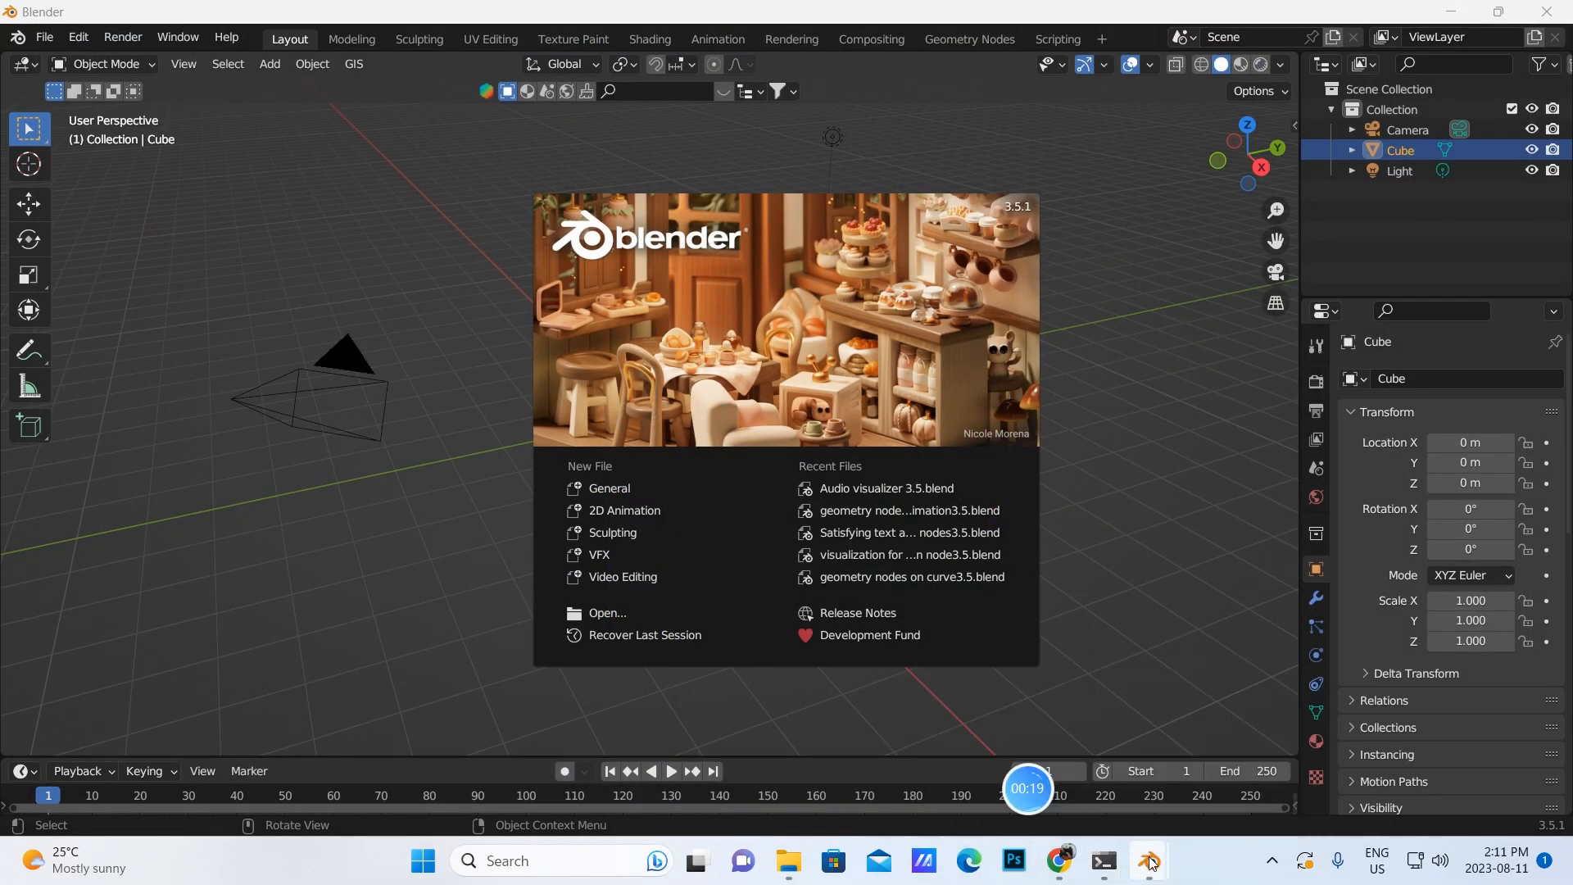
left_click(1059, 763)
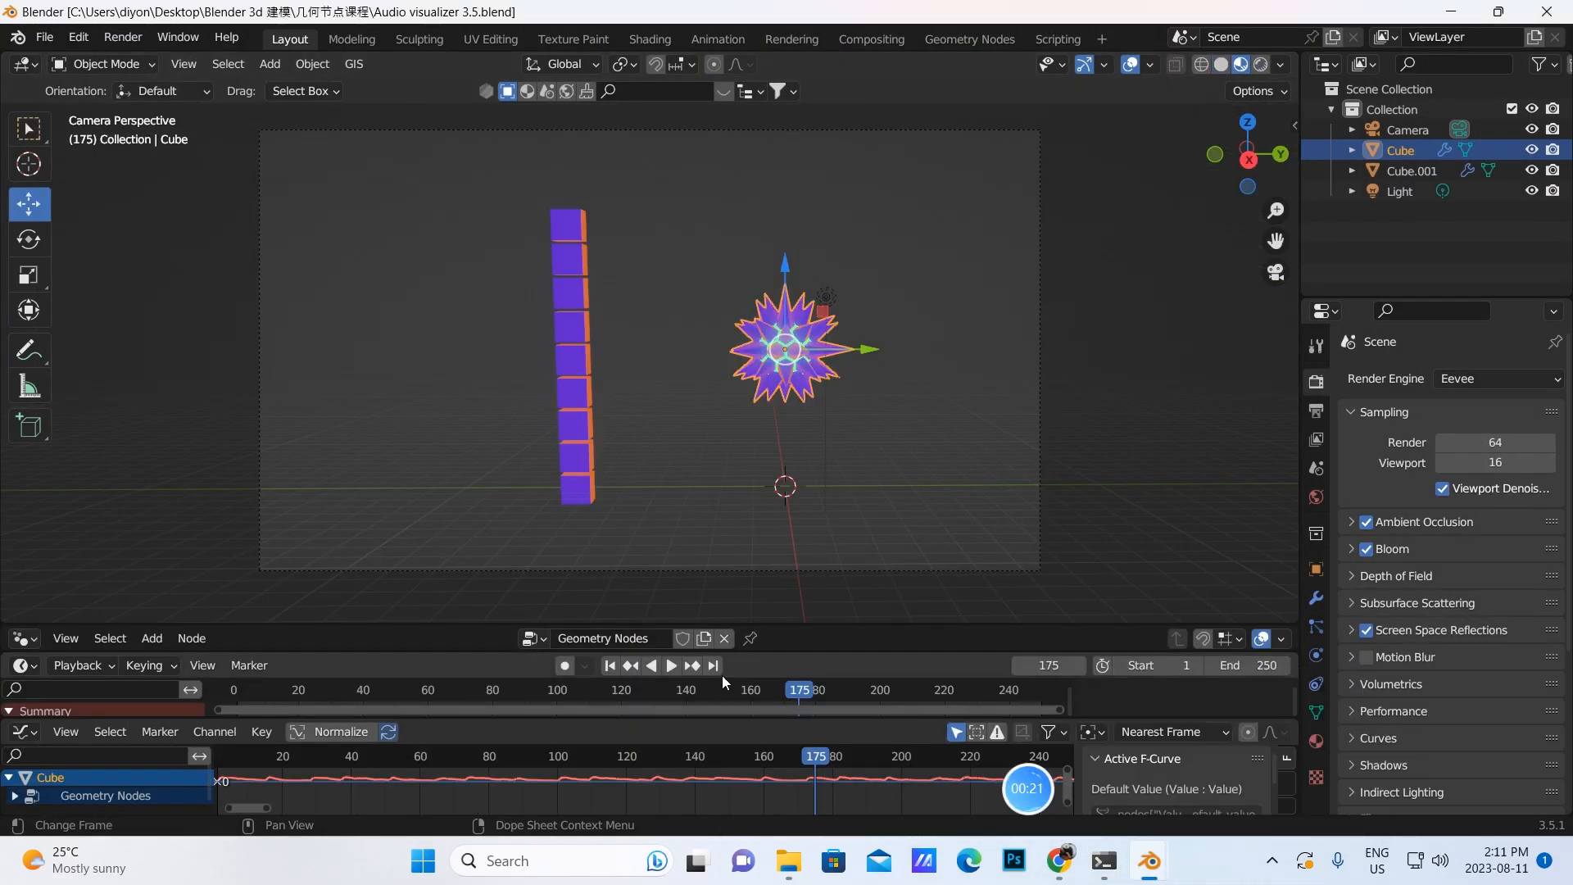
left_click(610, 666)
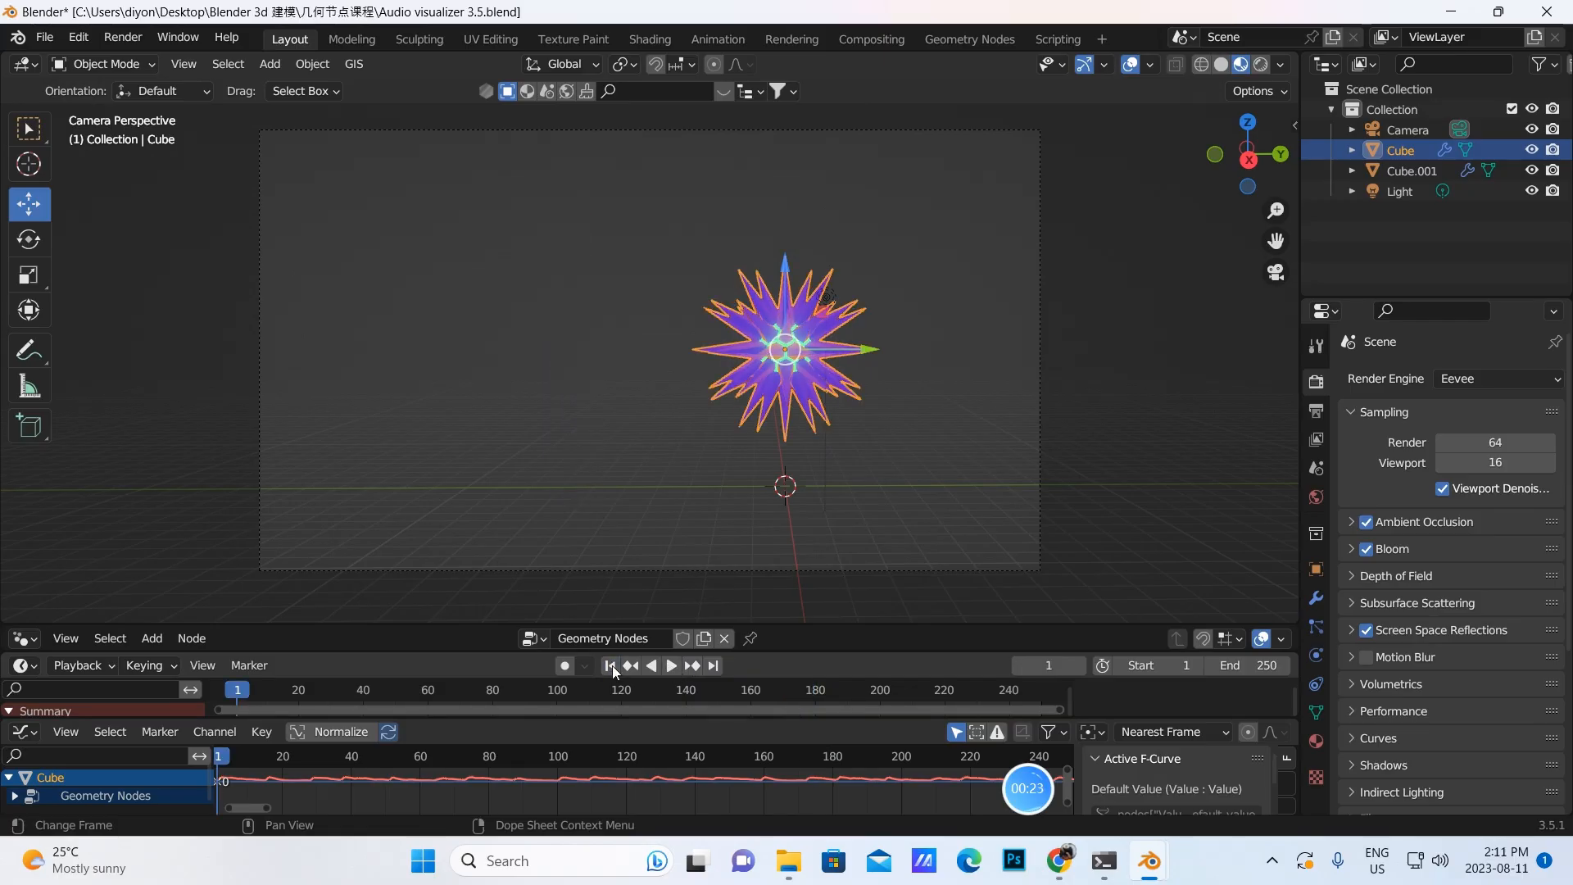
left_click(670, 667)
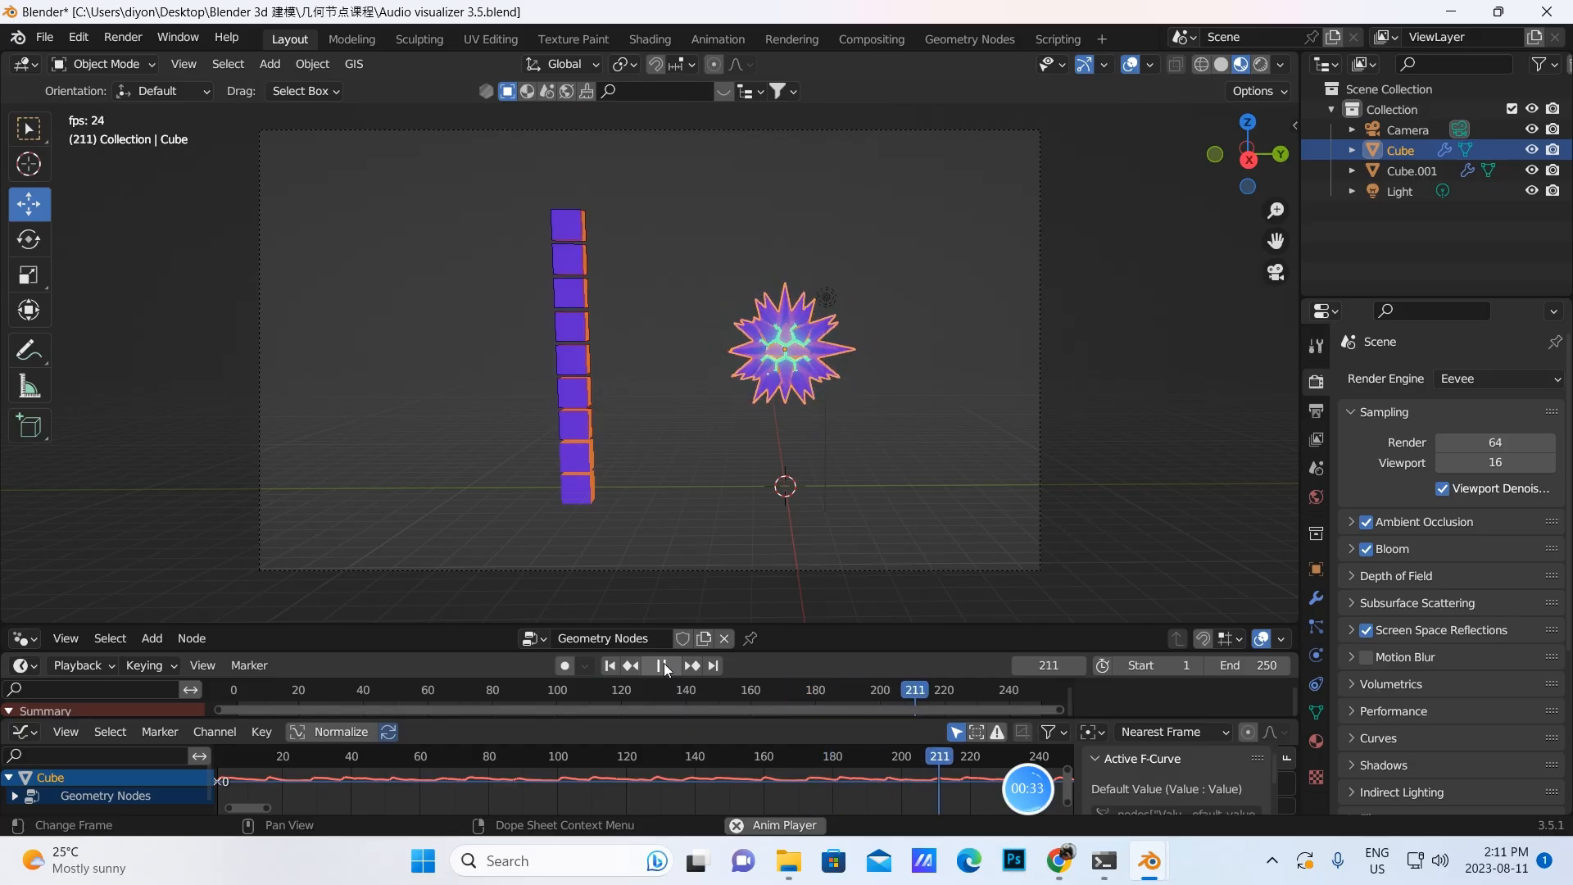
left_click(663, 665)
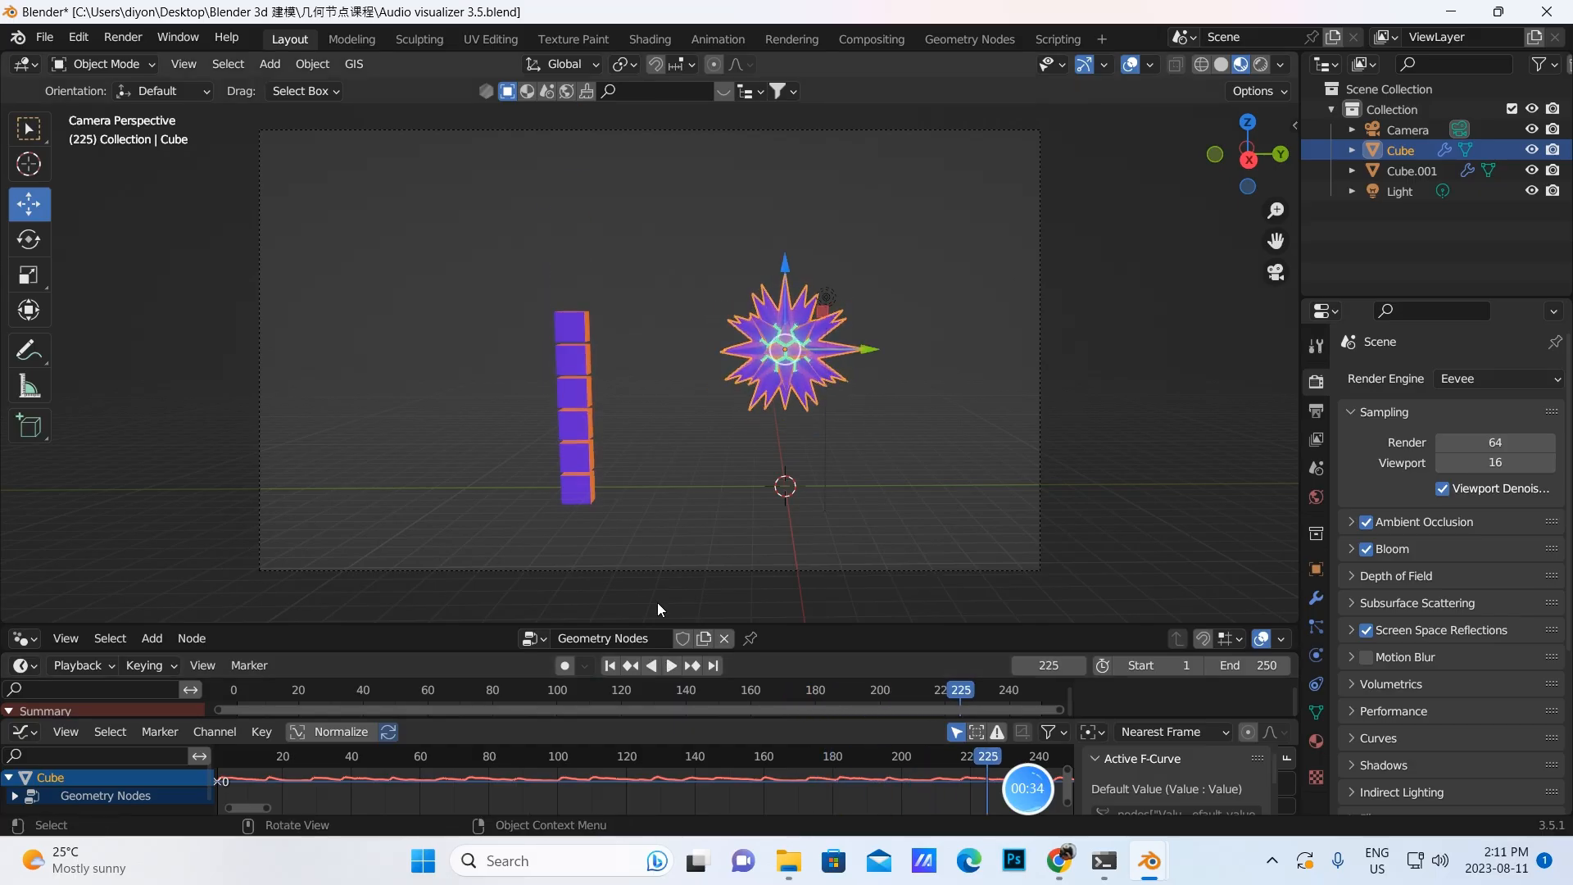
left_click(609, 666)
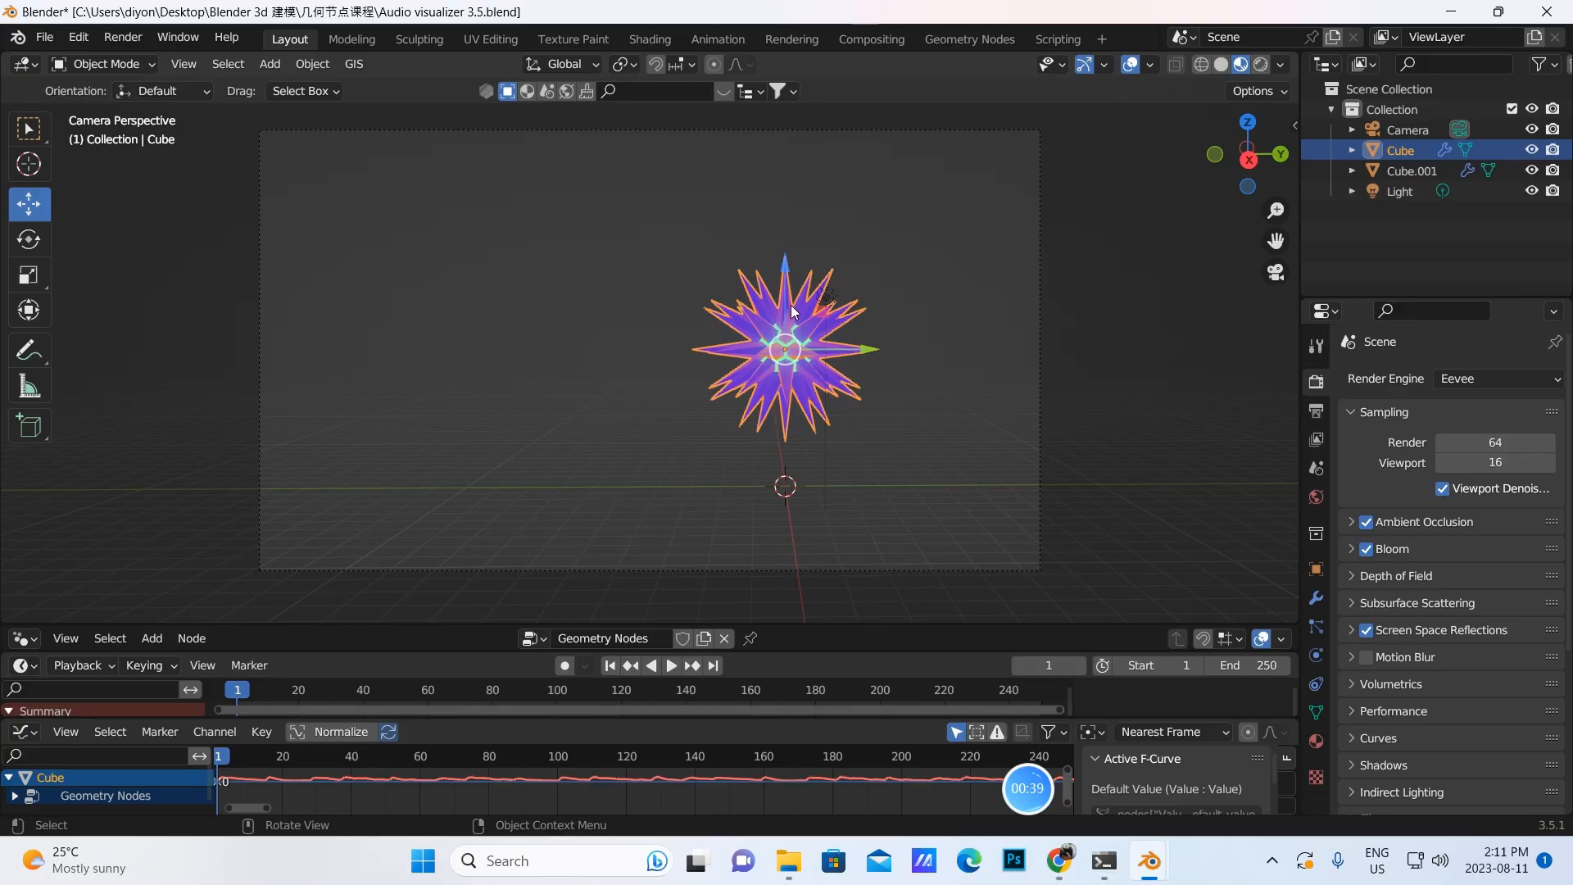
Save the Audio visualizer 3.5 project and close its window
left_click(44, 37)
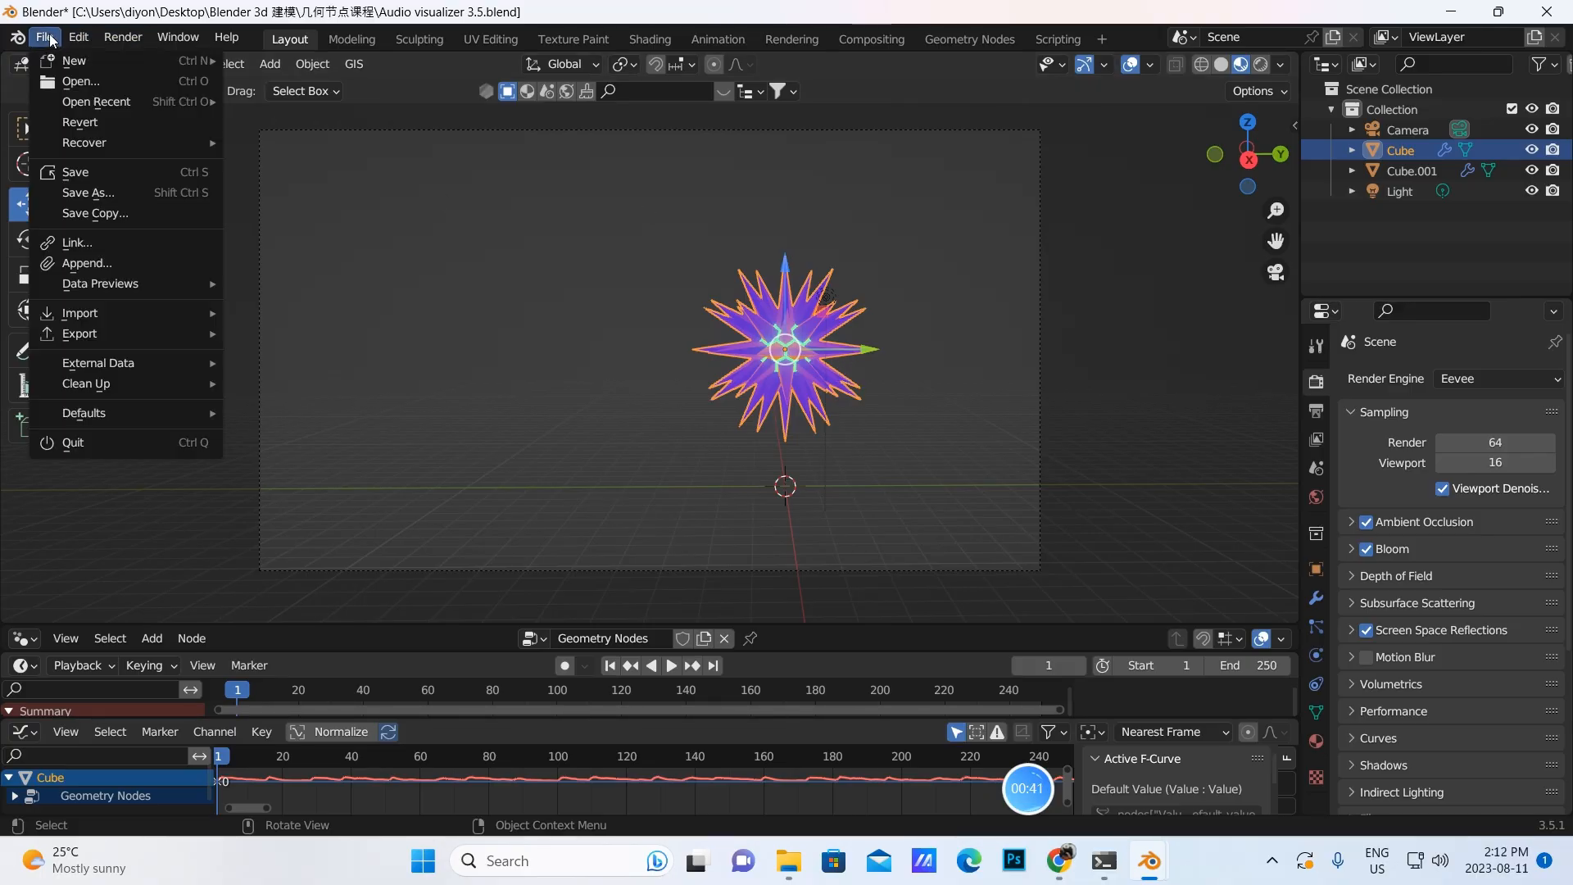
left_click(57, 172)
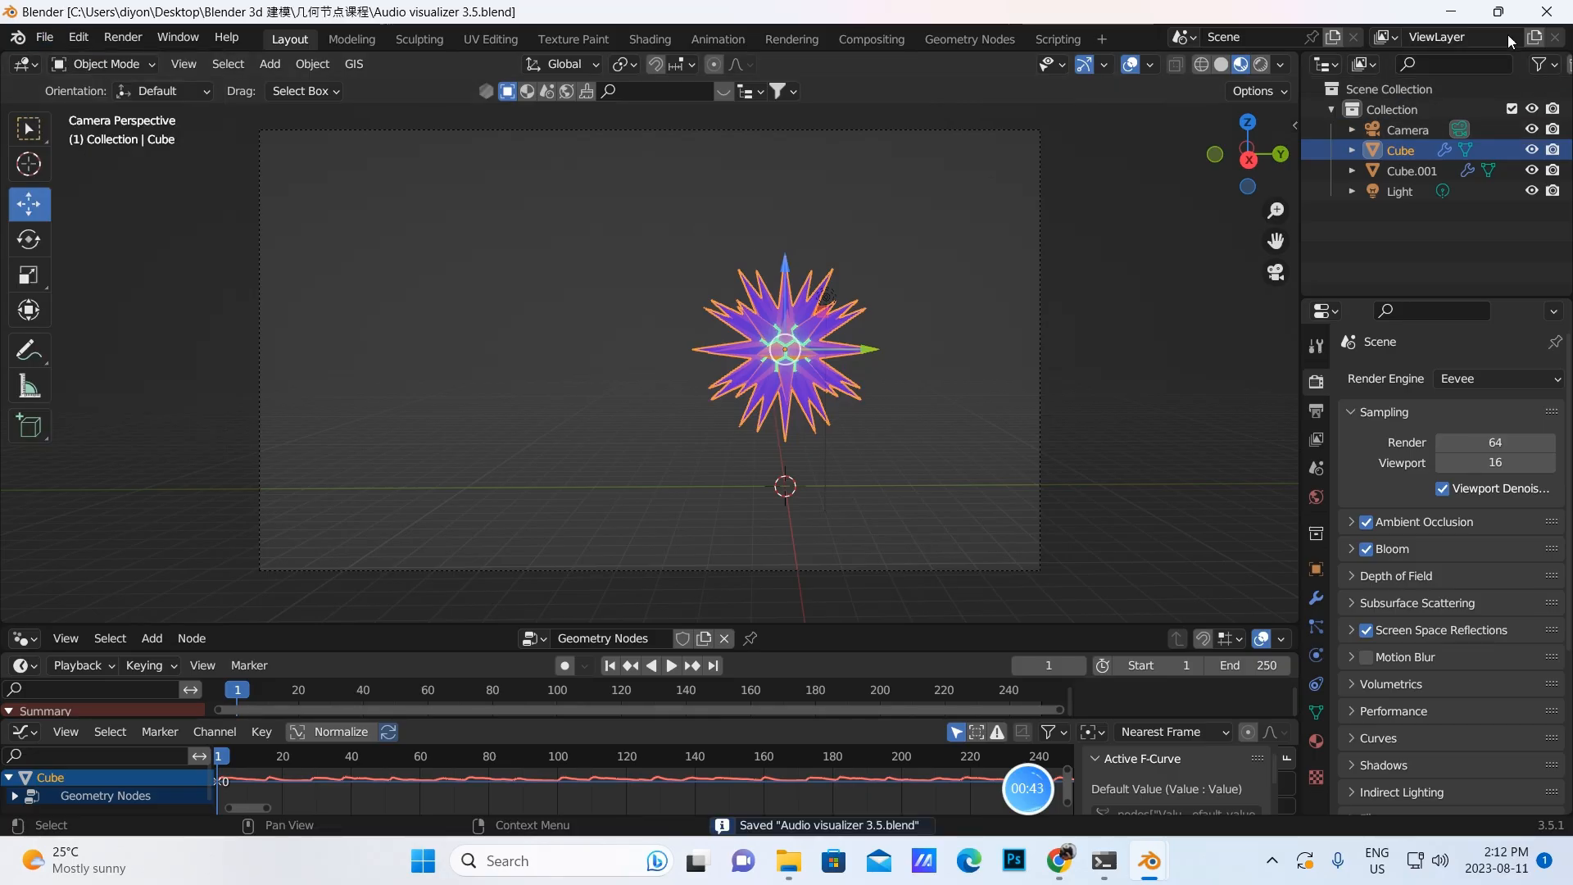
left_click(1543, 12)
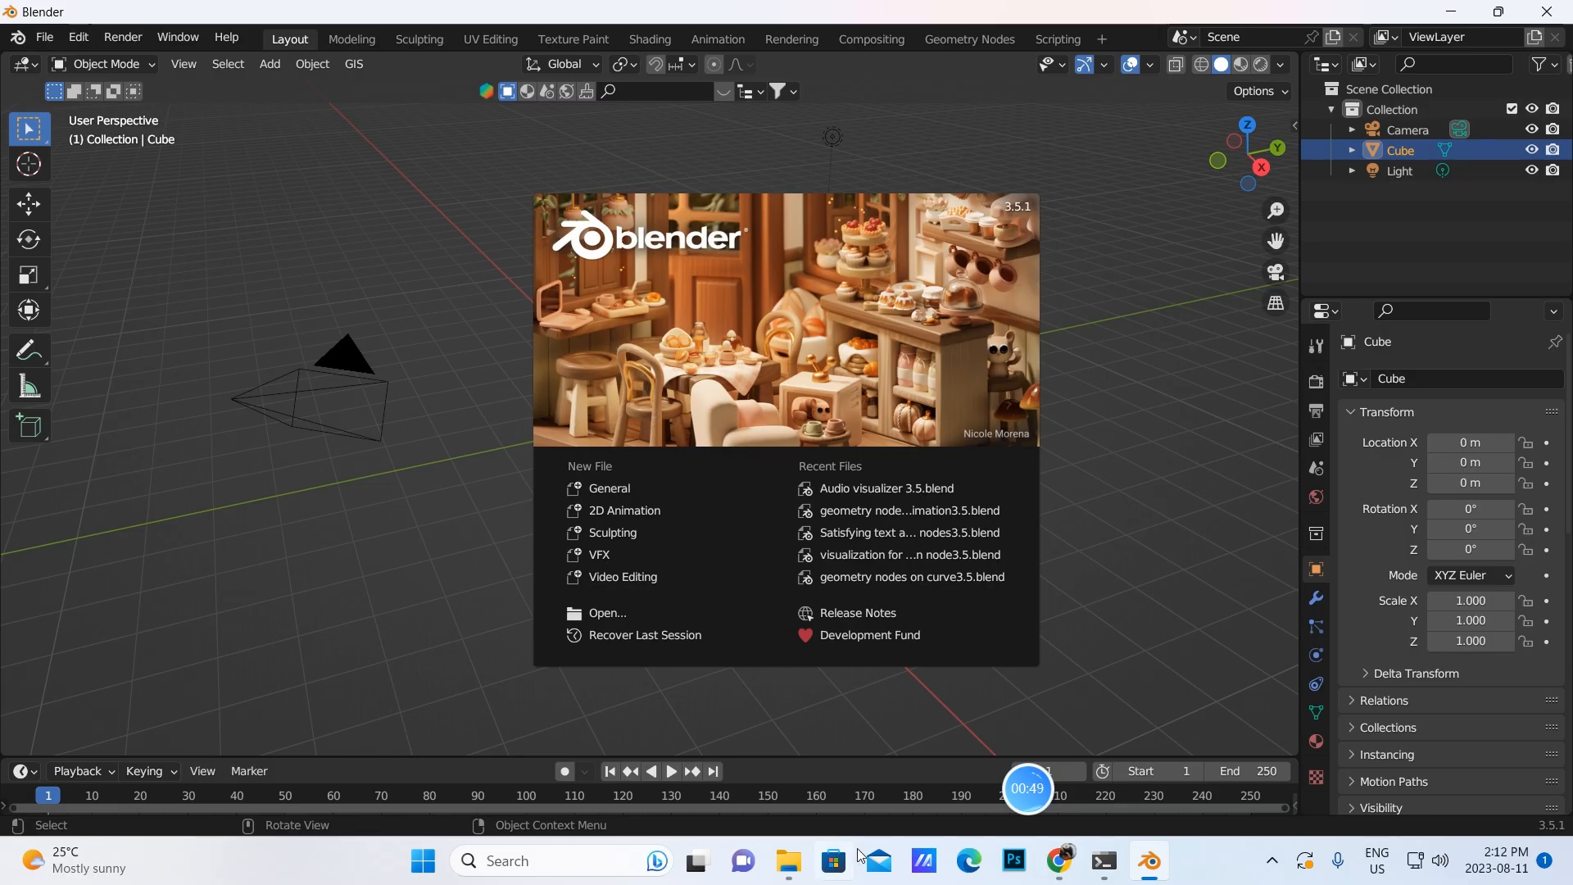
Switch to Chrome and look through the first two pages of the bilibili channel's collections and video lists for Blender tutorials
left_click(1057, 873)
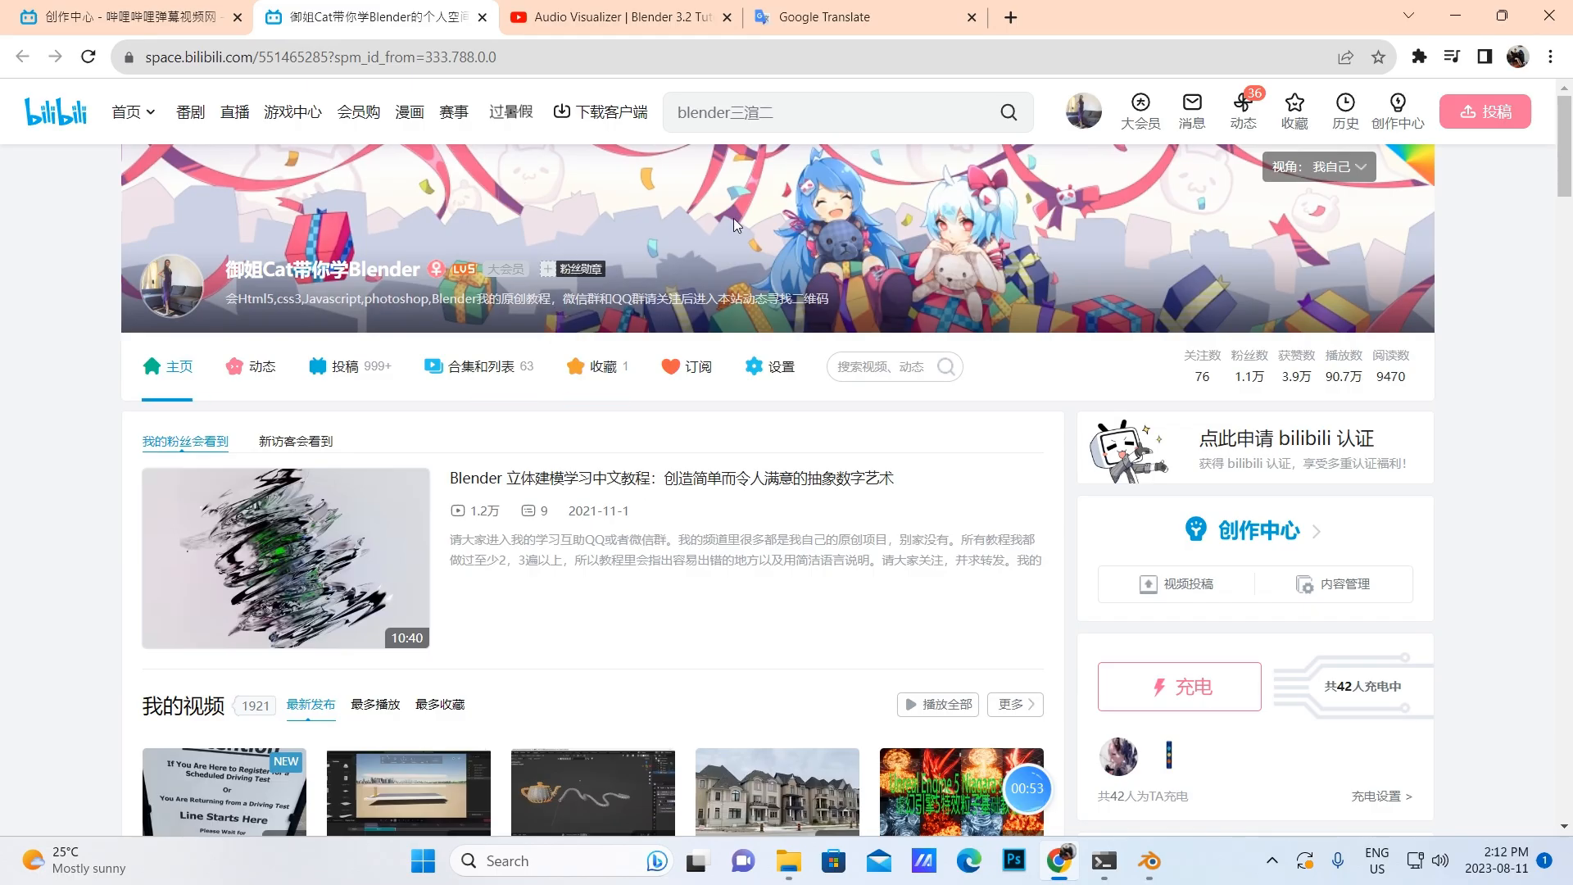
left_click(456, 381)
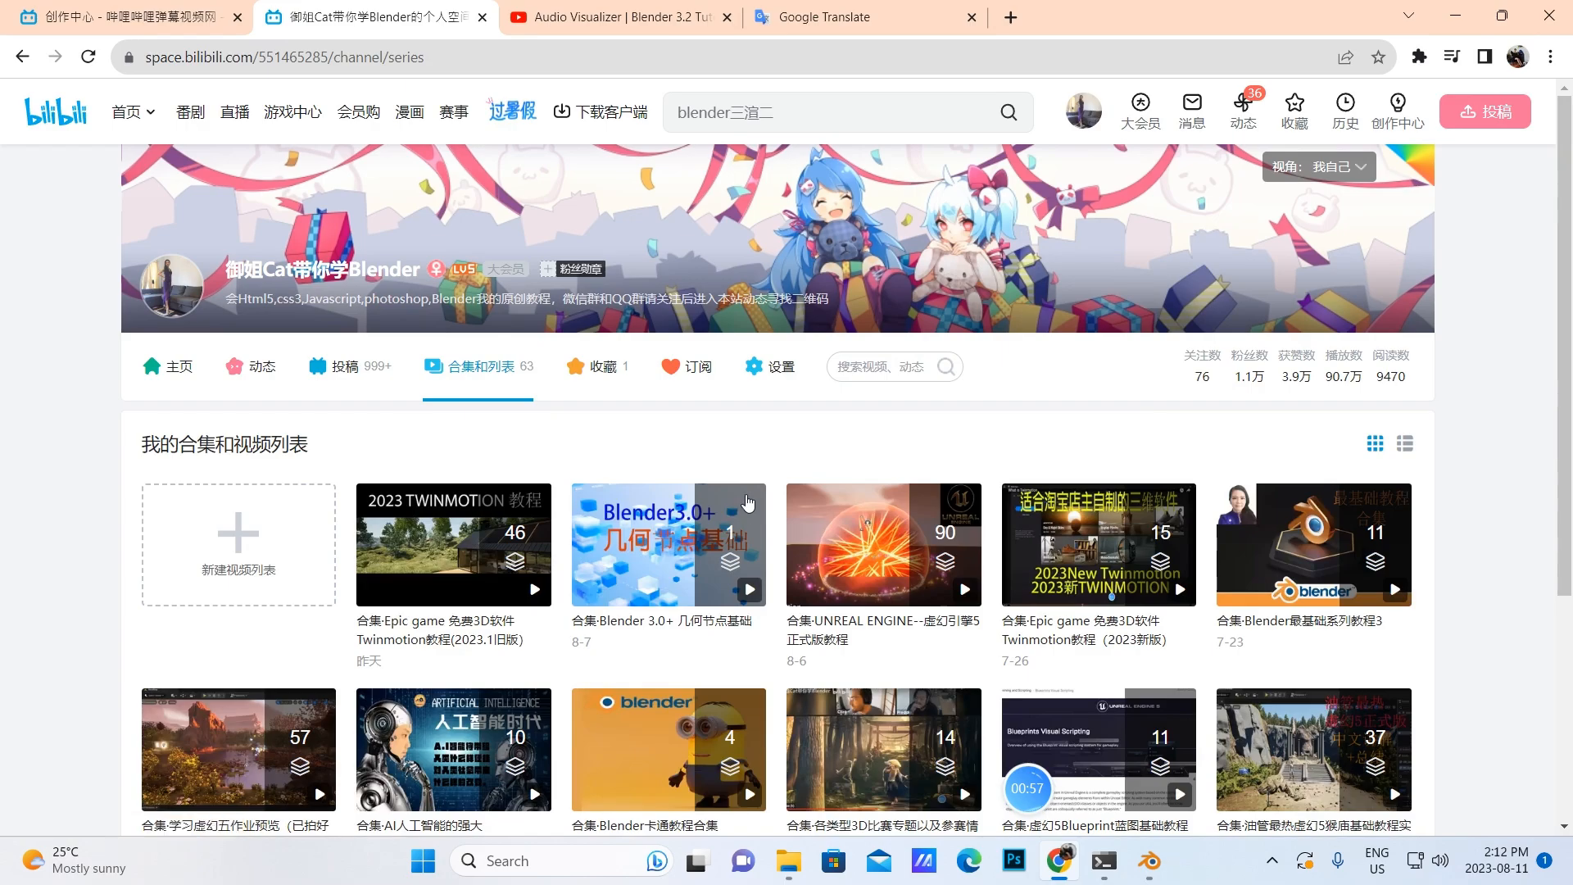
scroll(803, 440, "down", 2)
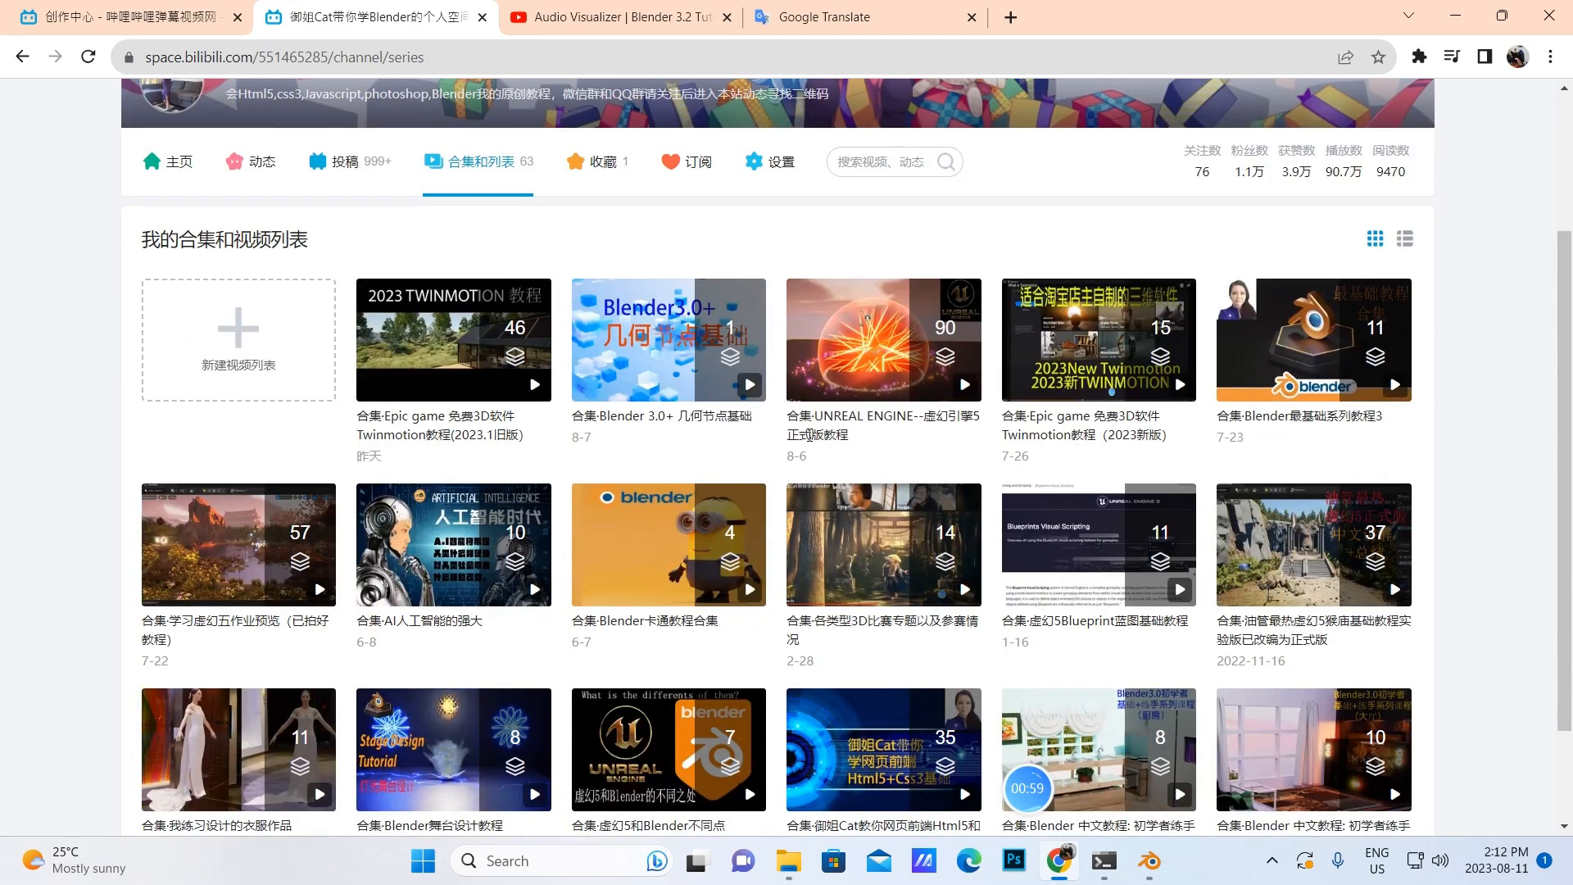
scroll(827, 432, "down", 2)
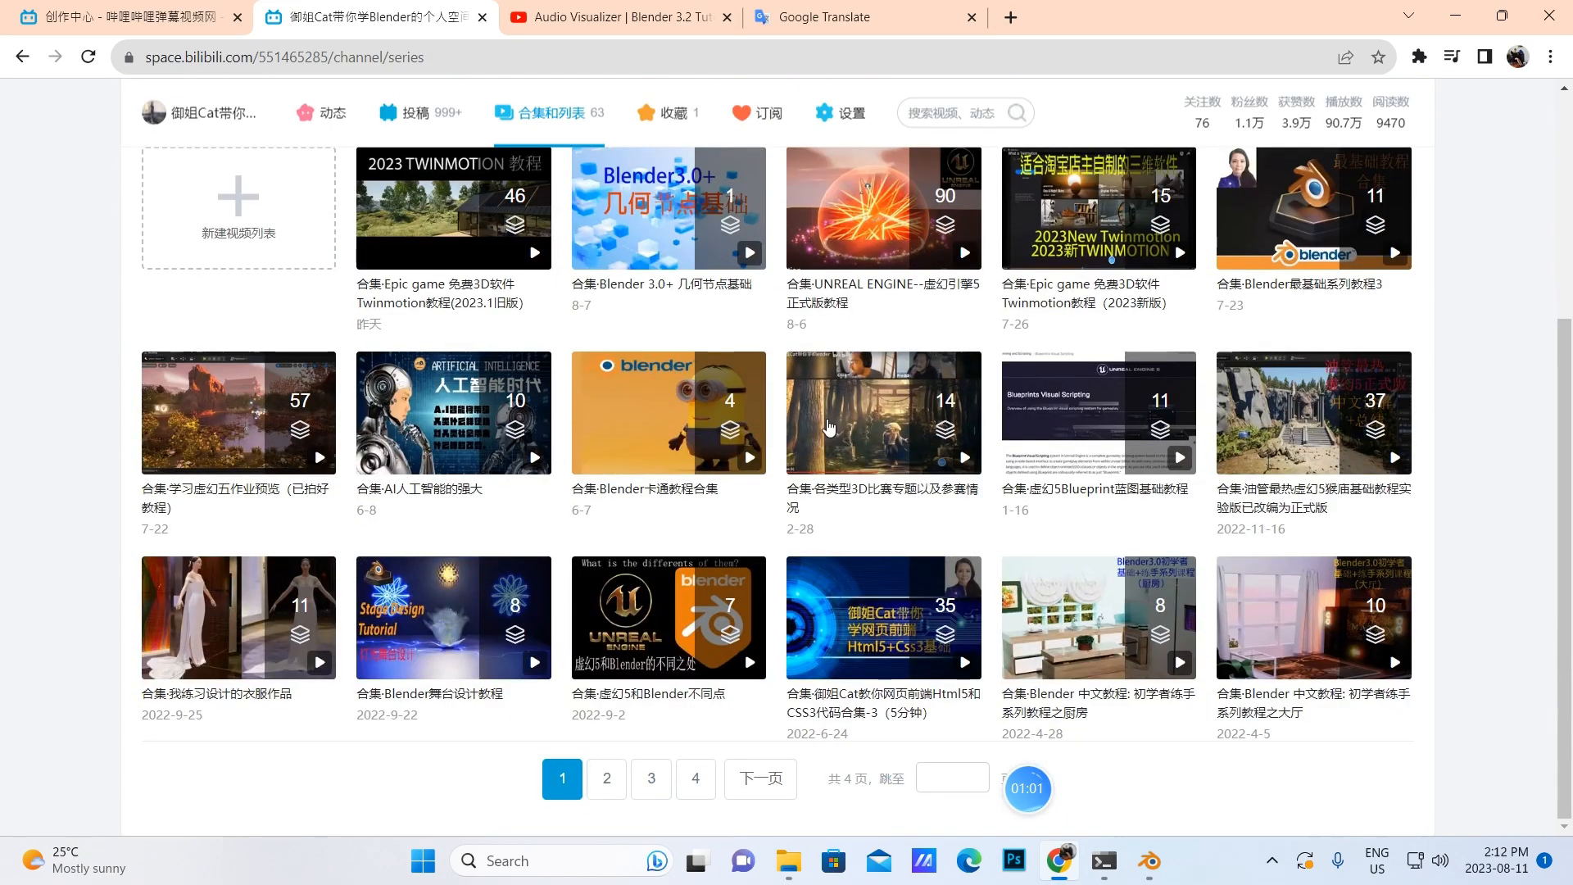
scroll(830, 427, "up", 1)
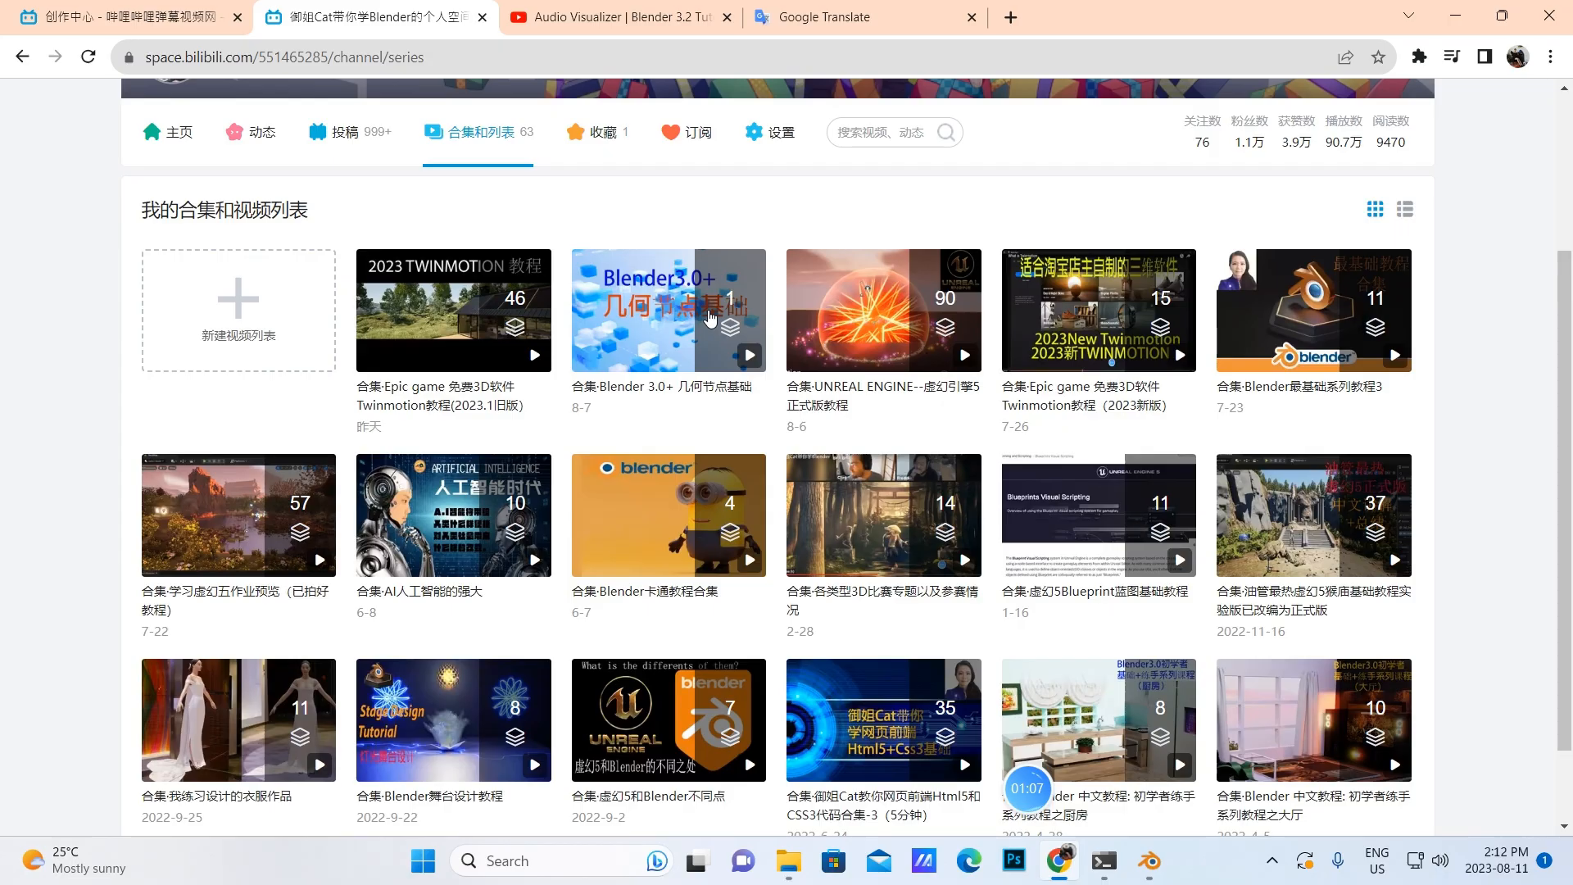
scroll(809, 459, "down", 1)
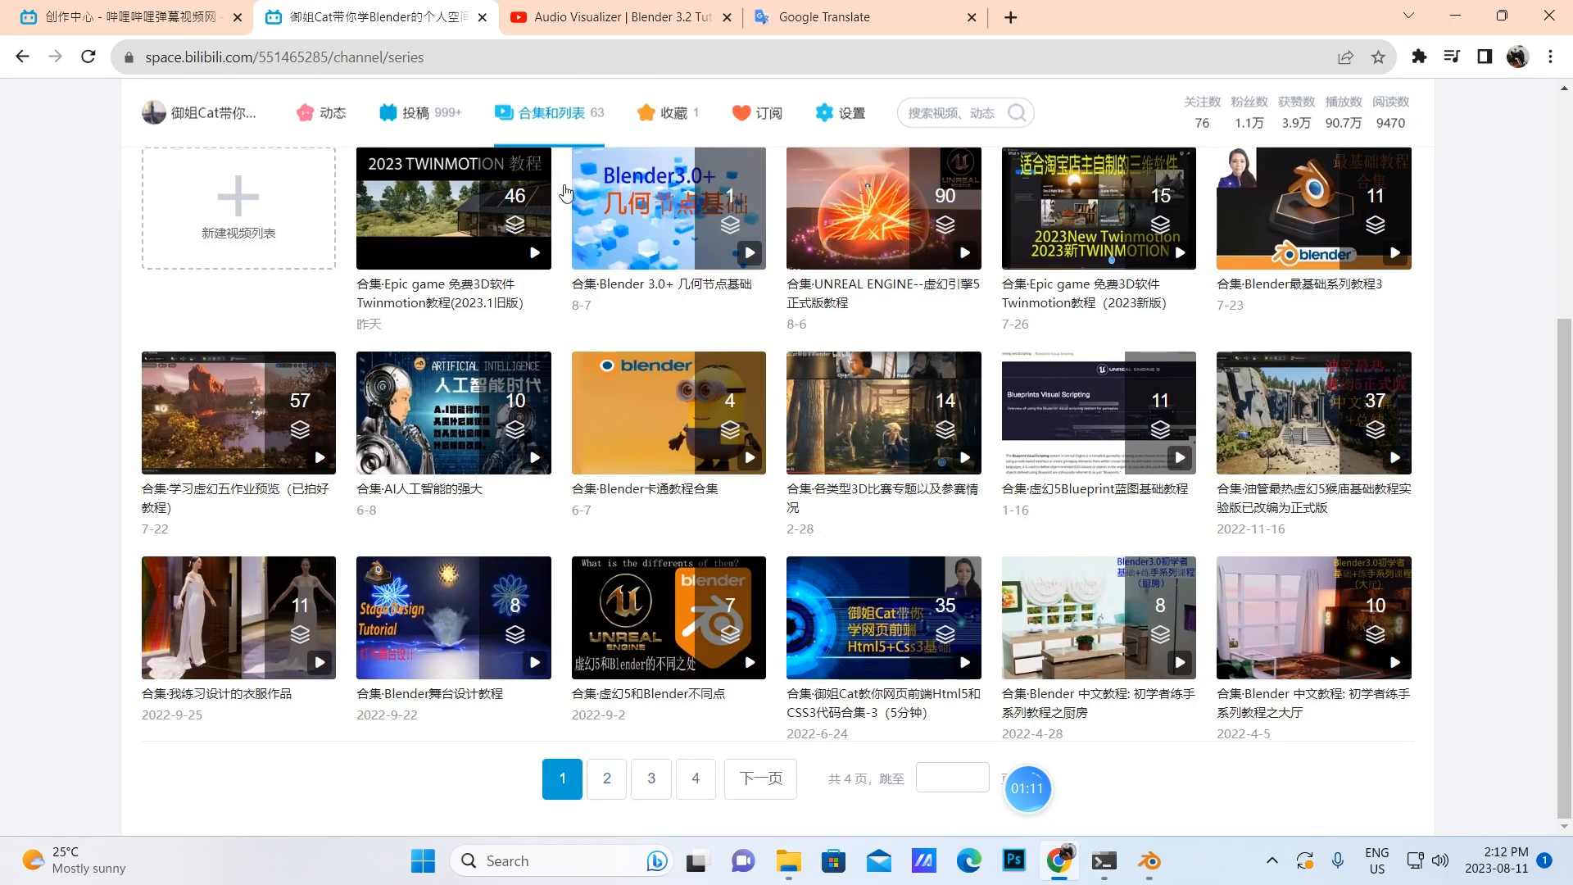
left_click(607, 778)
scroll(628, 585, "down", 3)
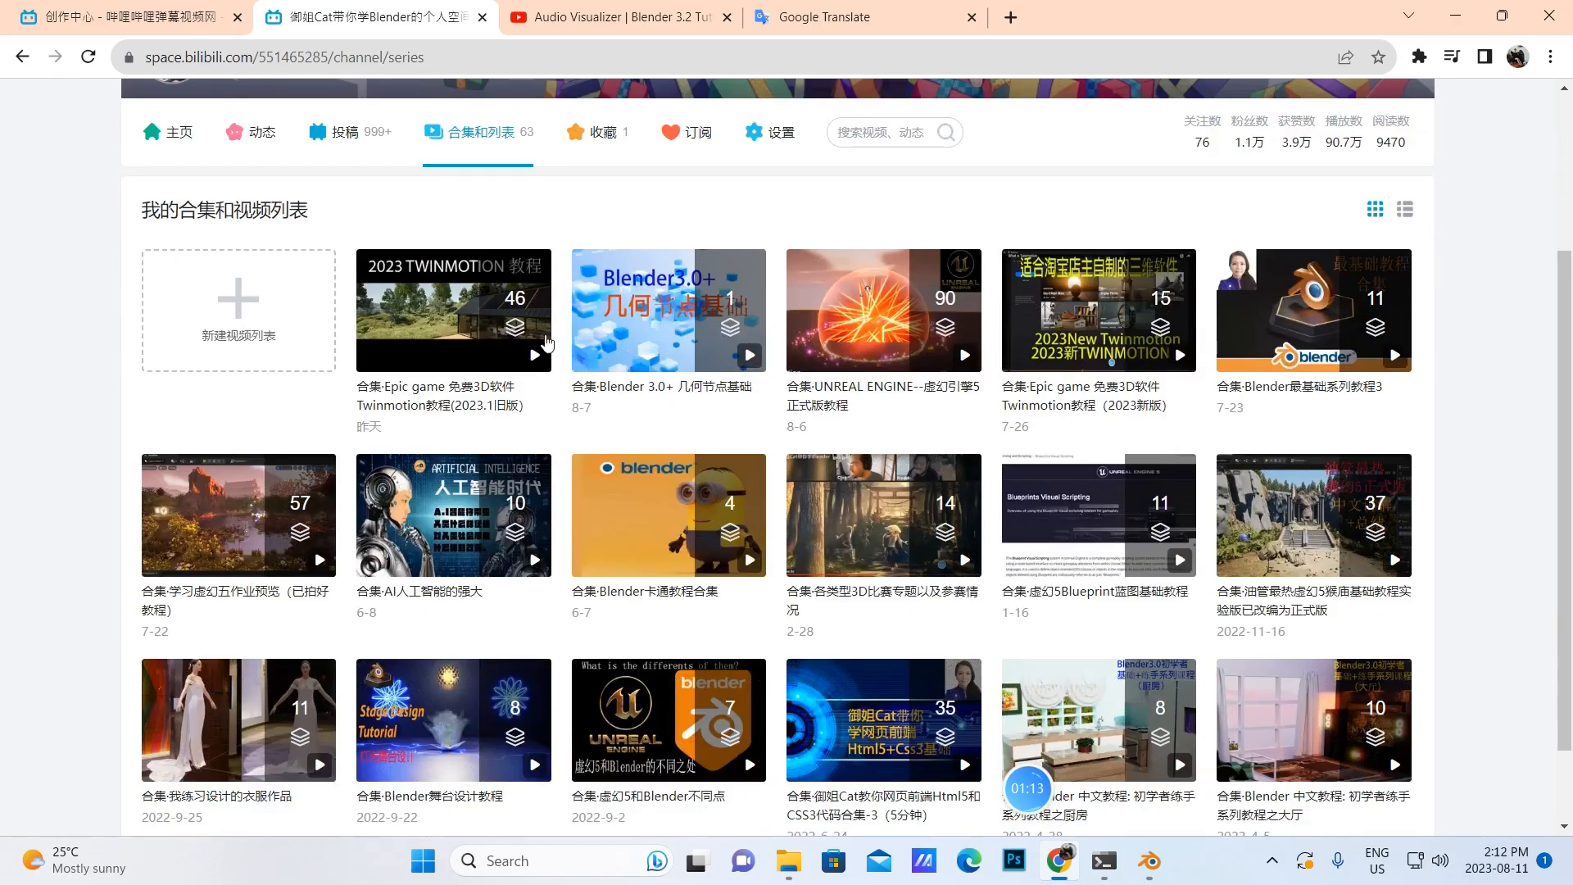
scroll(799, 520, "down", 1)
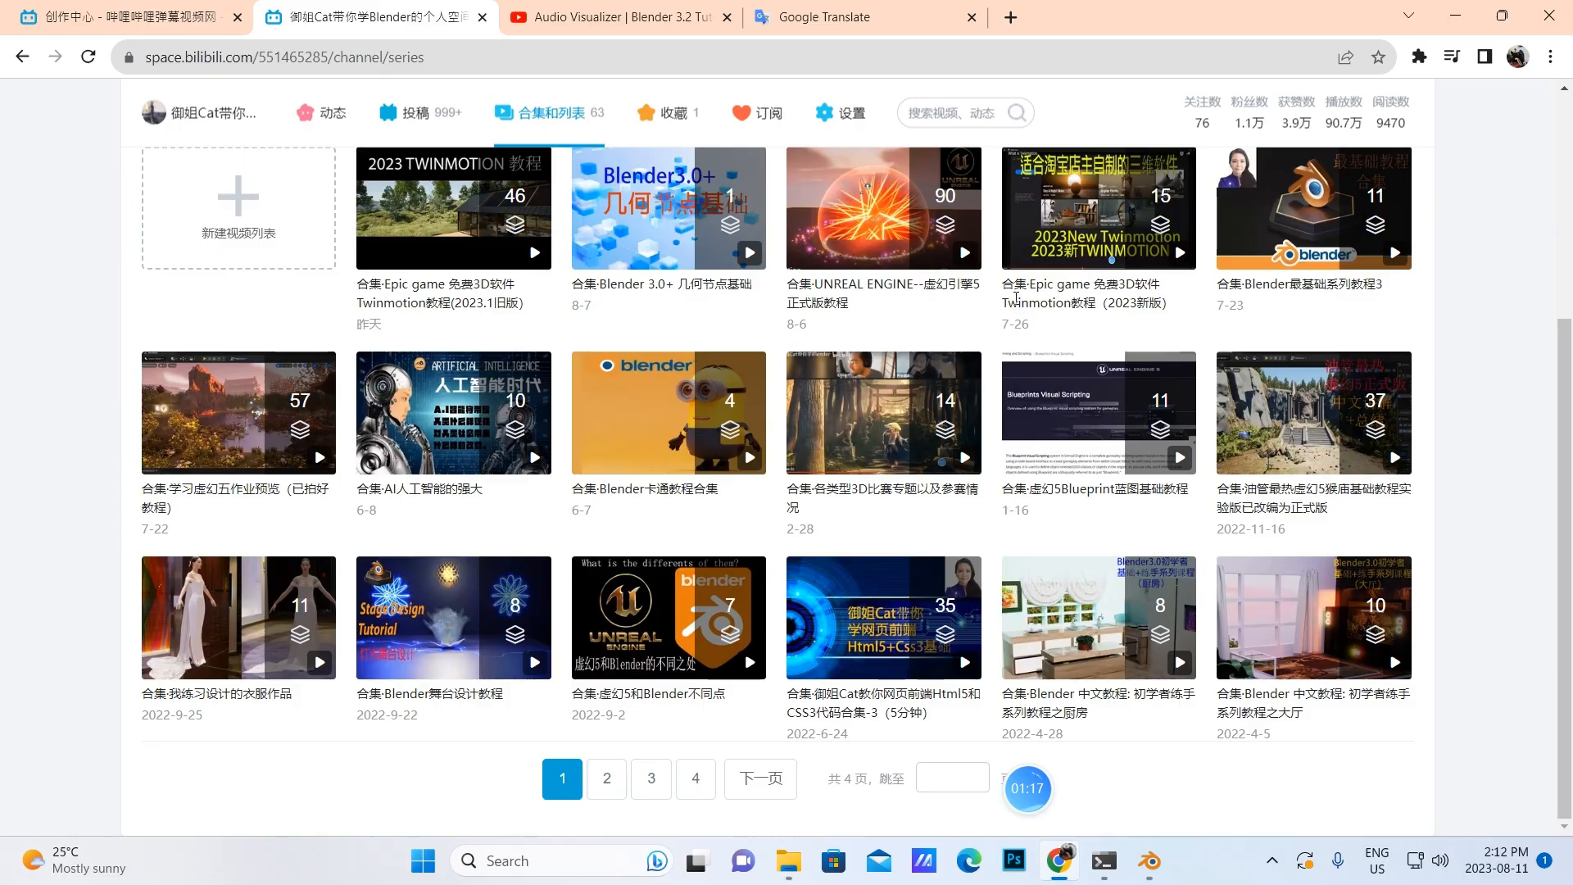
left_click(607, 778)
scroll(693, 491, "down", 3)
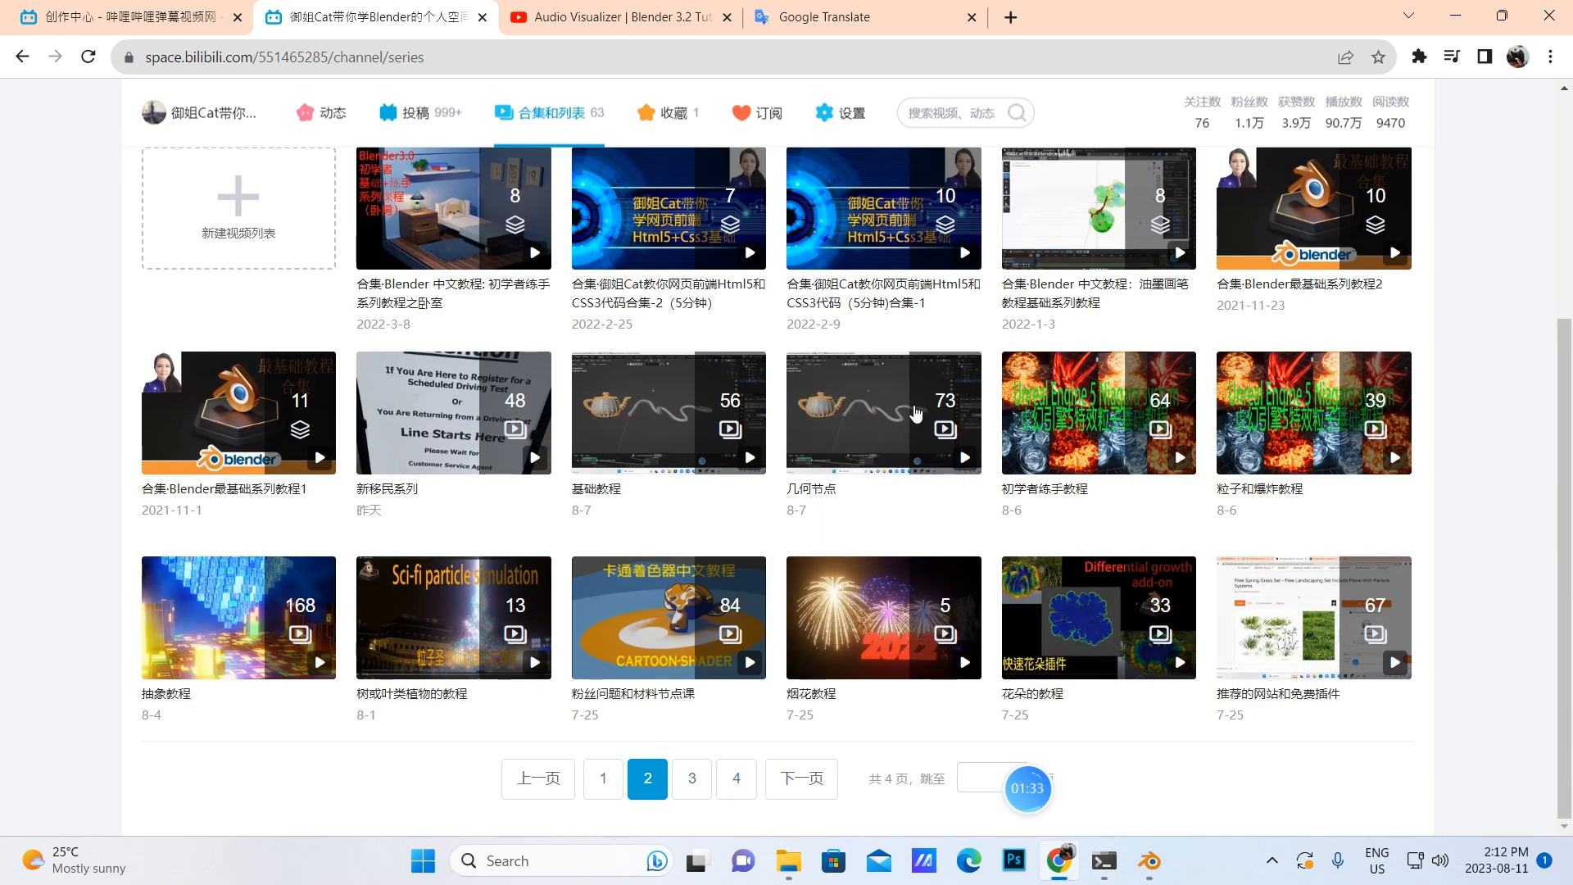
Open the 几何节点 (geometry nodes) series on the channel and look through its tutorial videos
left_click(849, 433)
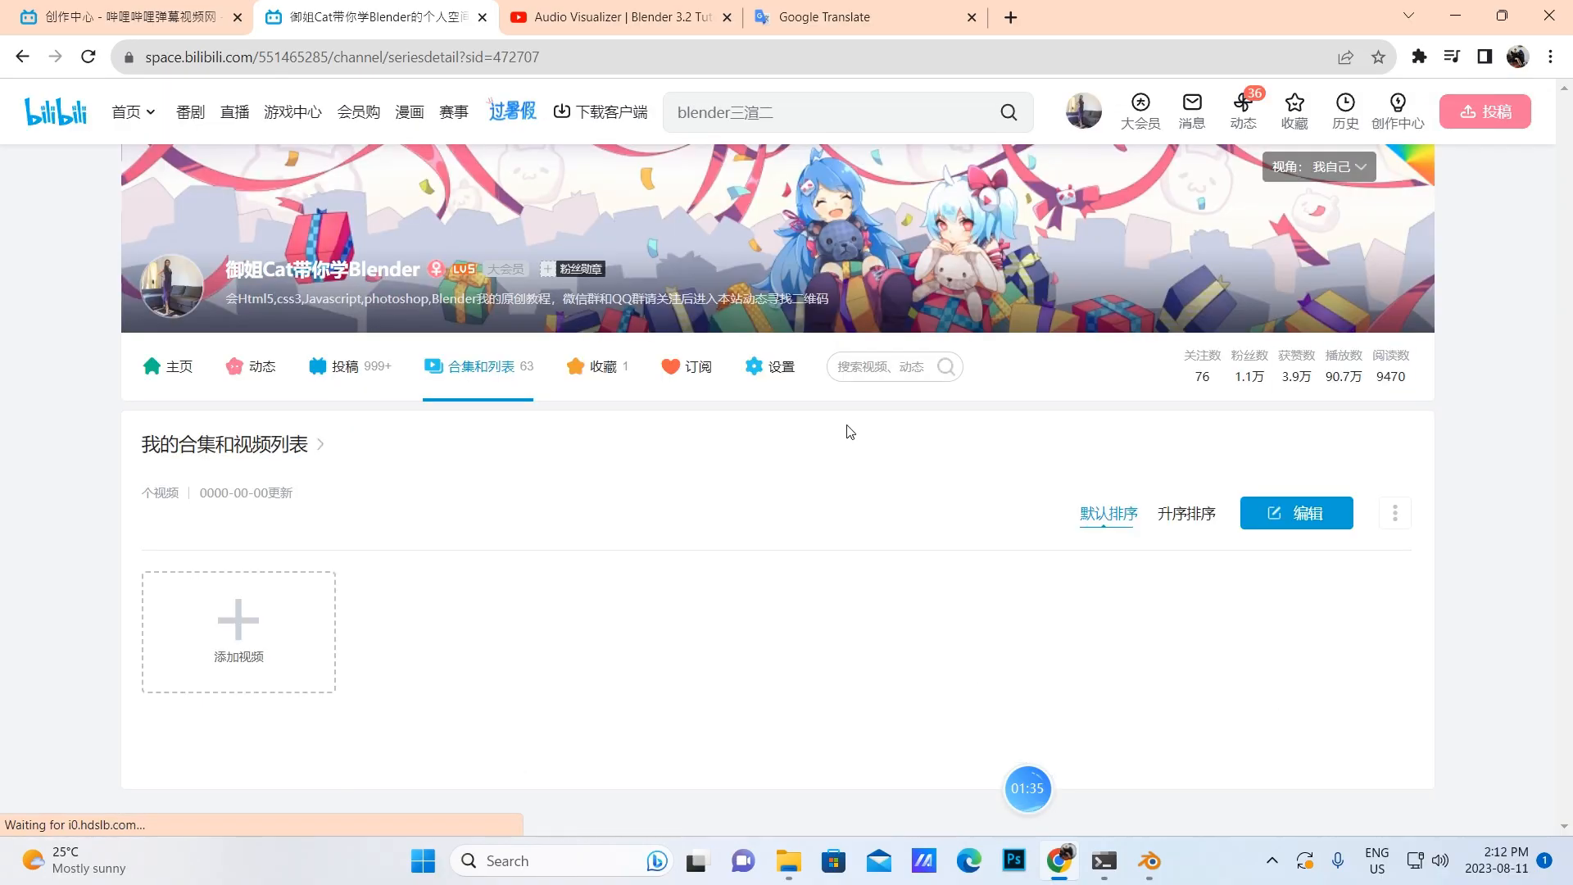
scroll(847, 548, "down", 5)
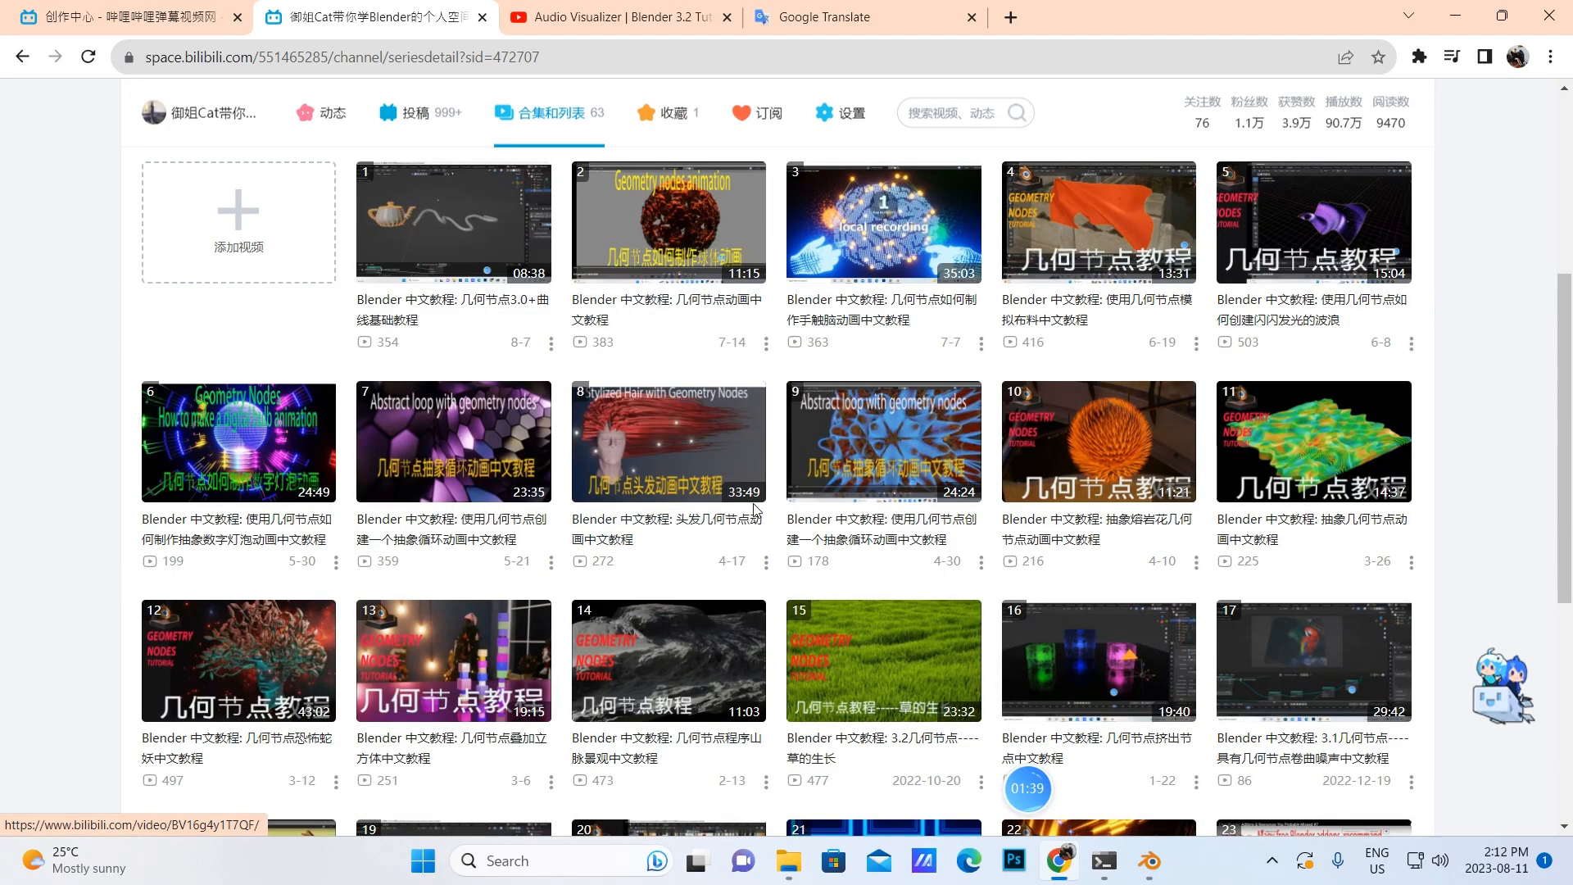
left_click(540, 112)
scroll(789, 450, "down", 3)
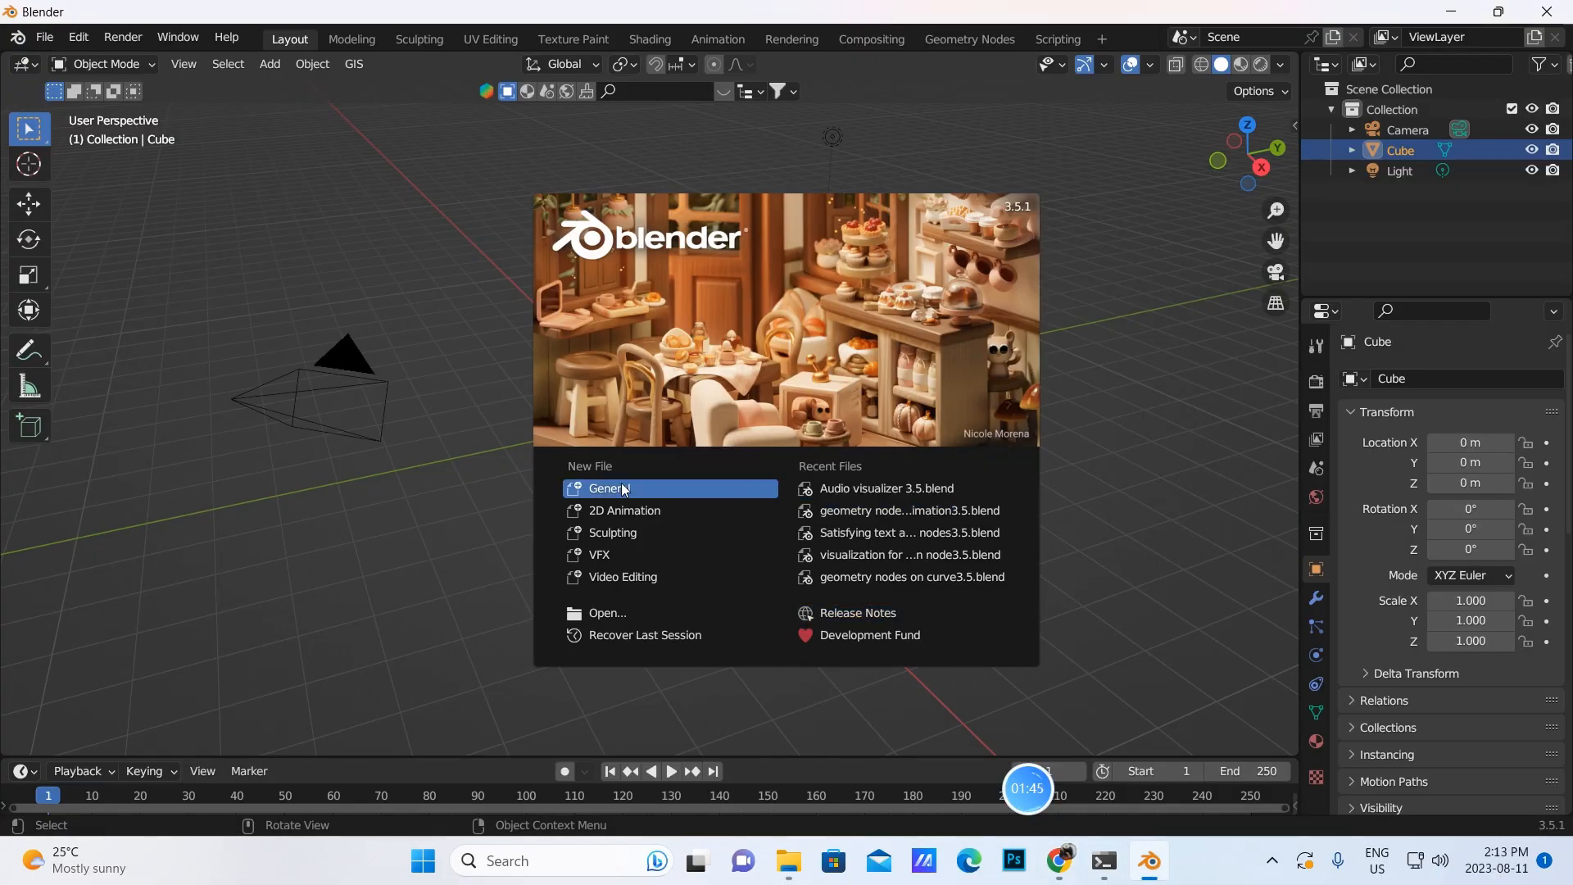
Switch to Blender, start a new General file and enlarge the timeline area to more than half the workspace height
left_click(623, 489)
middle_click_drag(734, 499, 671, 427)
left_click_drag(495, 755, 500, 343)
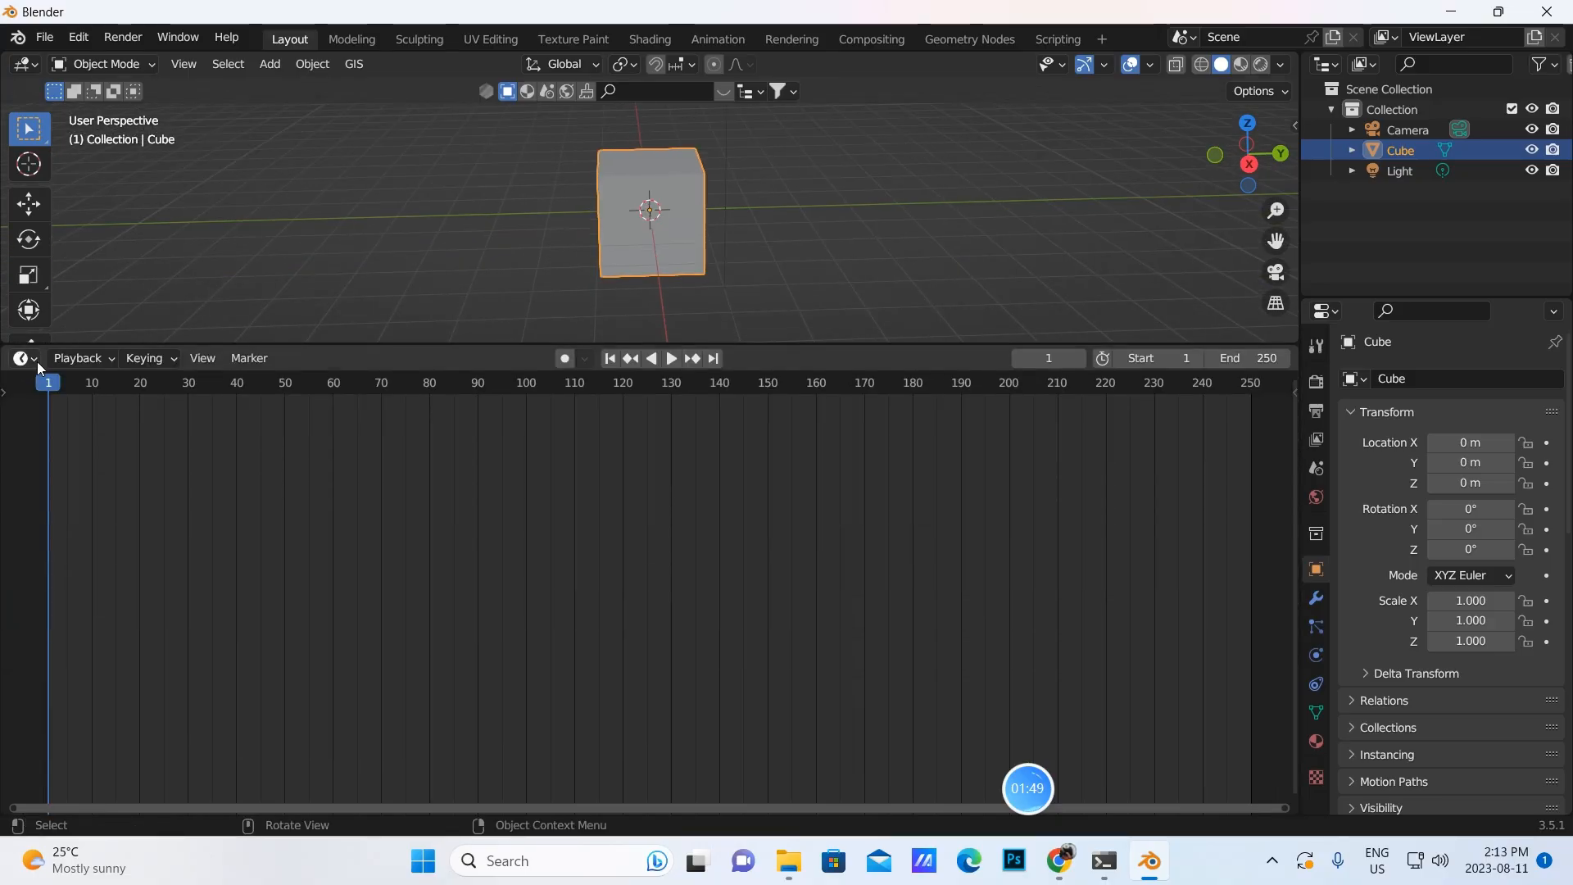
Turn the timeline area into a Geometry Node Editor and create a new node tree on the default cube, with the editor's sidebar hidden
left_click(26, 358)
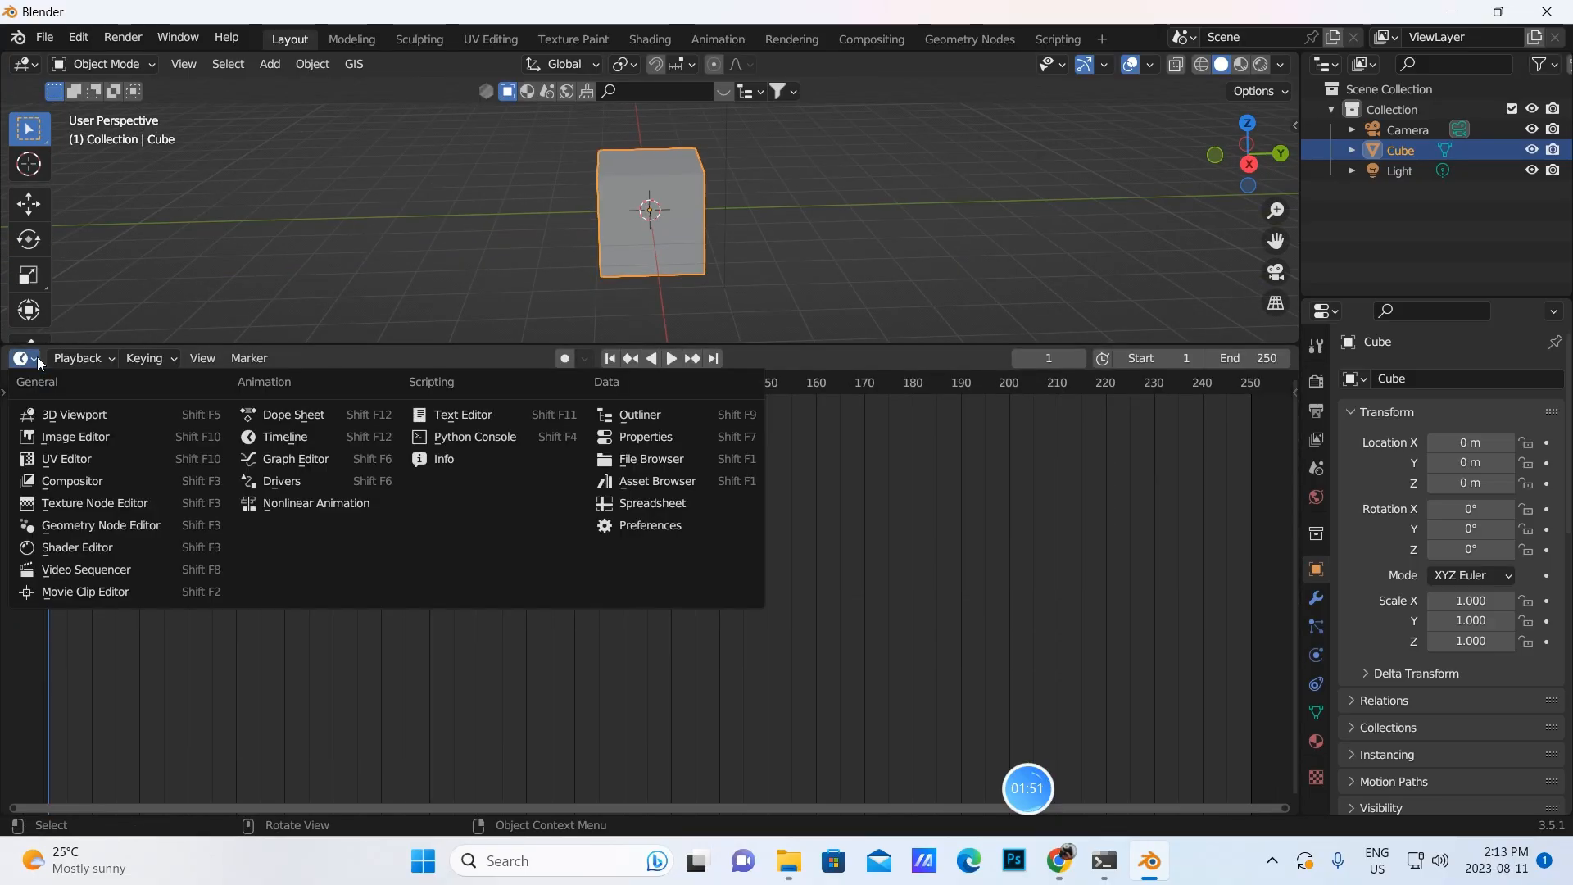
left_click(90, 526)
left_click(630, 361)
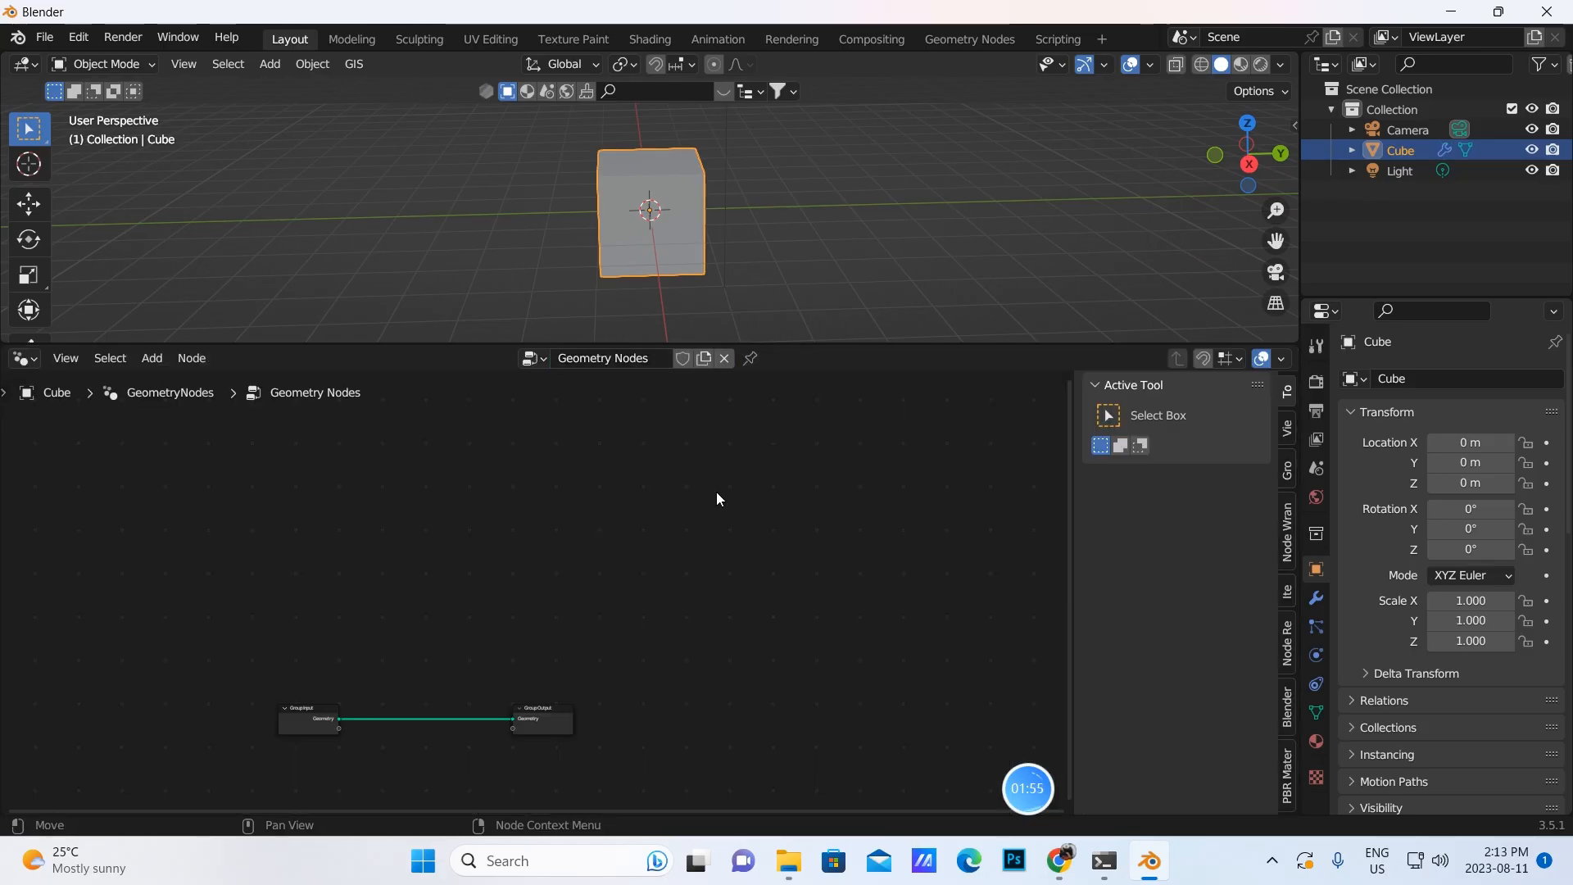
key("n")
scroll(732, 596, "up", 3)
middle_click_drag(733, 602, 857, 374)
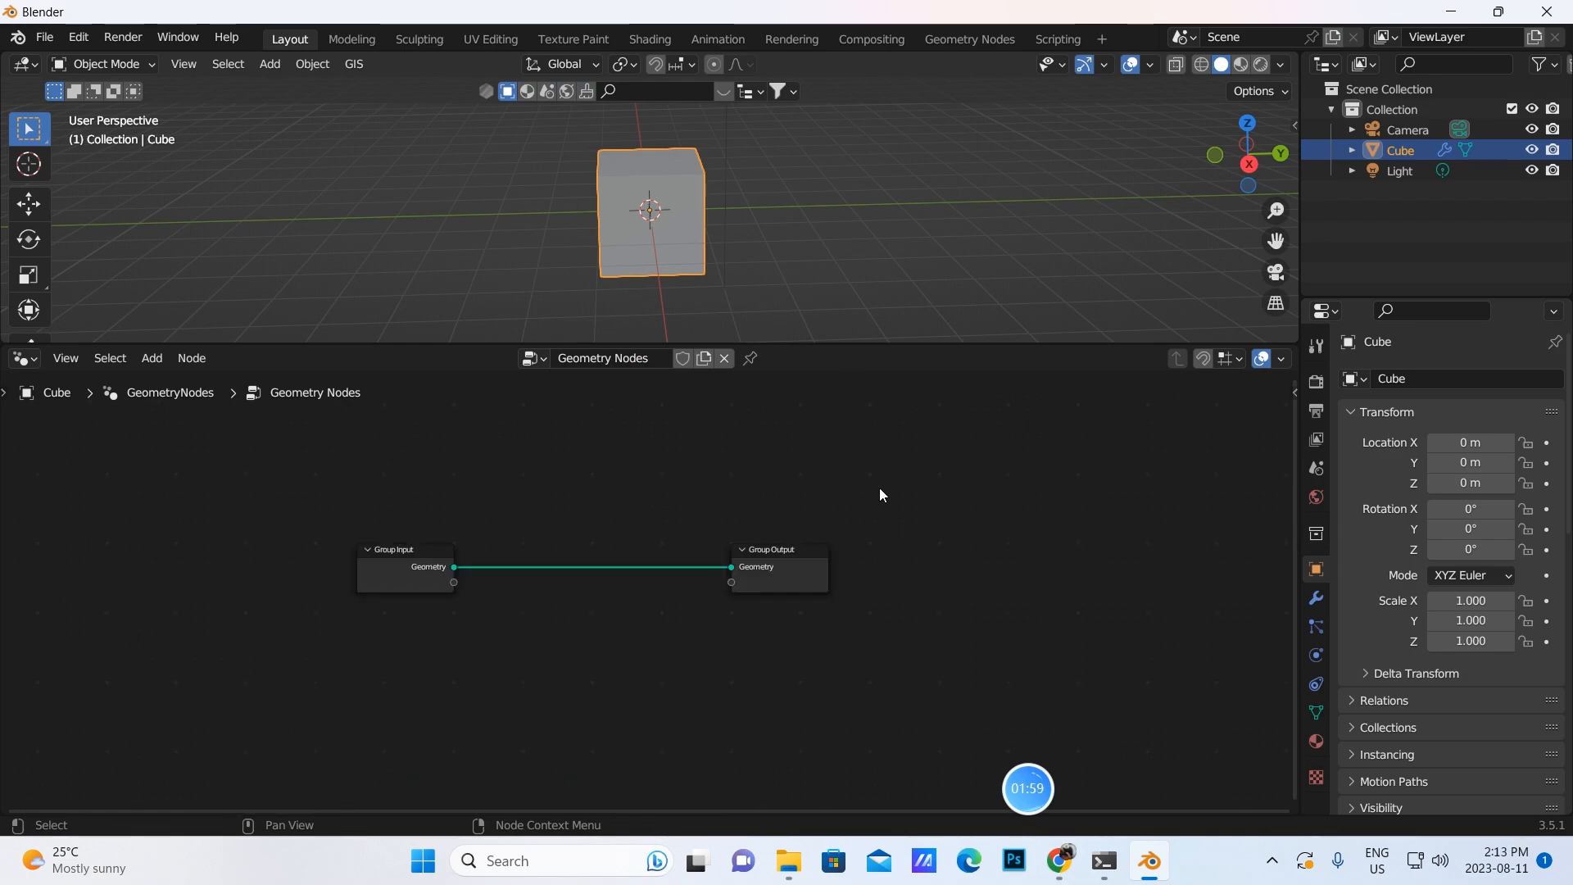
middle_click_drag(878, 489, 874, 439)
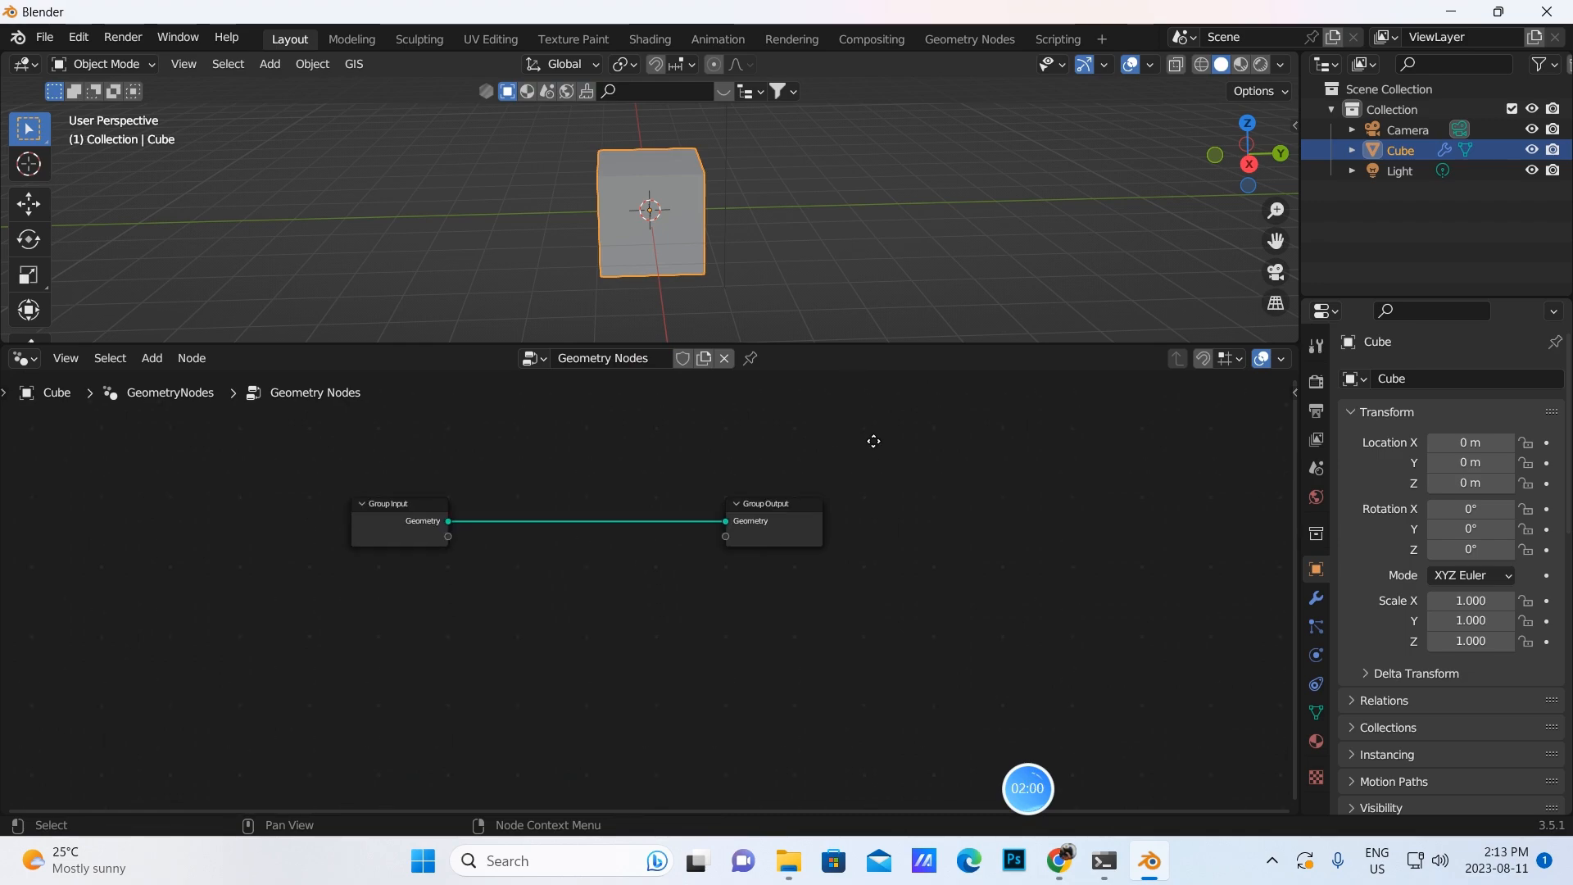
Delete the Group Input node and move the Group Output node farther right to make room in the node tree
left_click(380, 529)
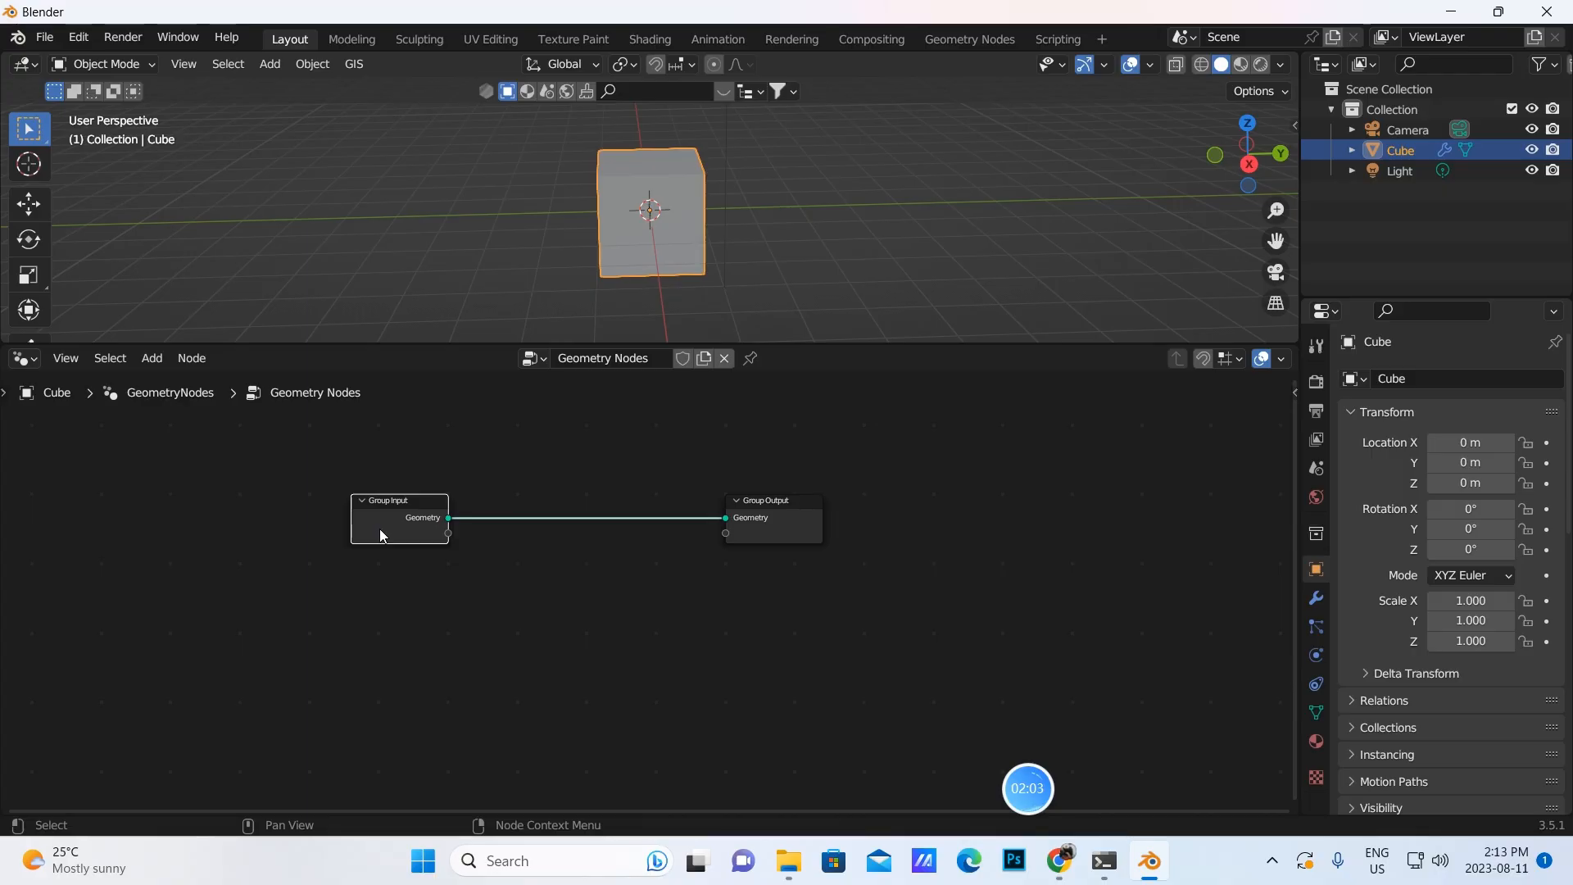
key("x")
left_click_drag(794, 527, 1056, 535)
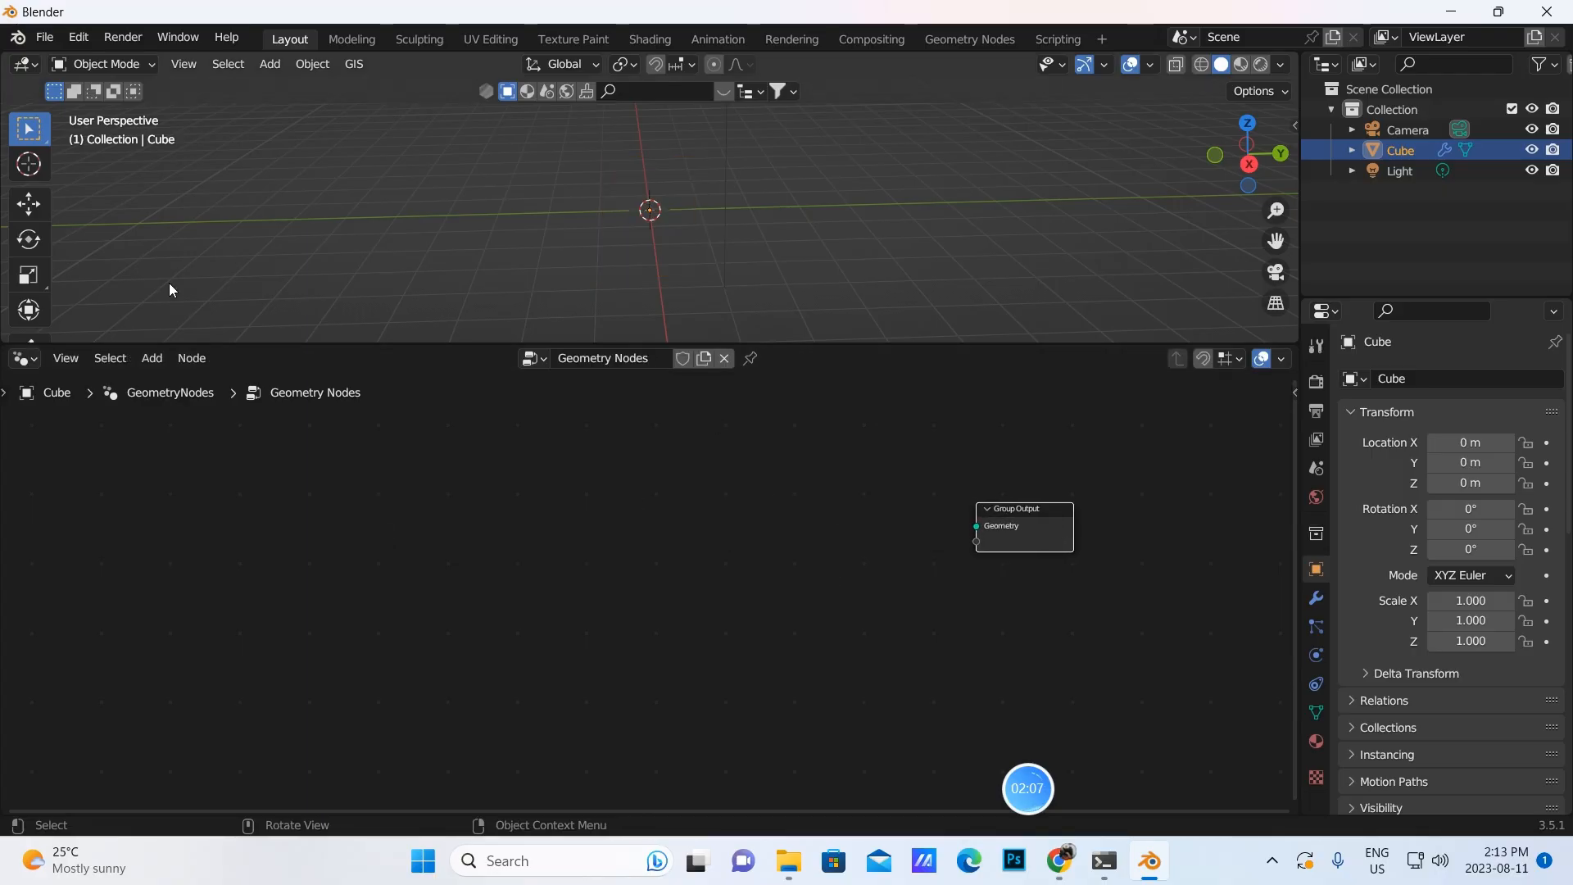
Add an Ico Sphere node at the start of the node tree, well to the left of Group Output
left_click(152, 358)
left_click(184, 382)
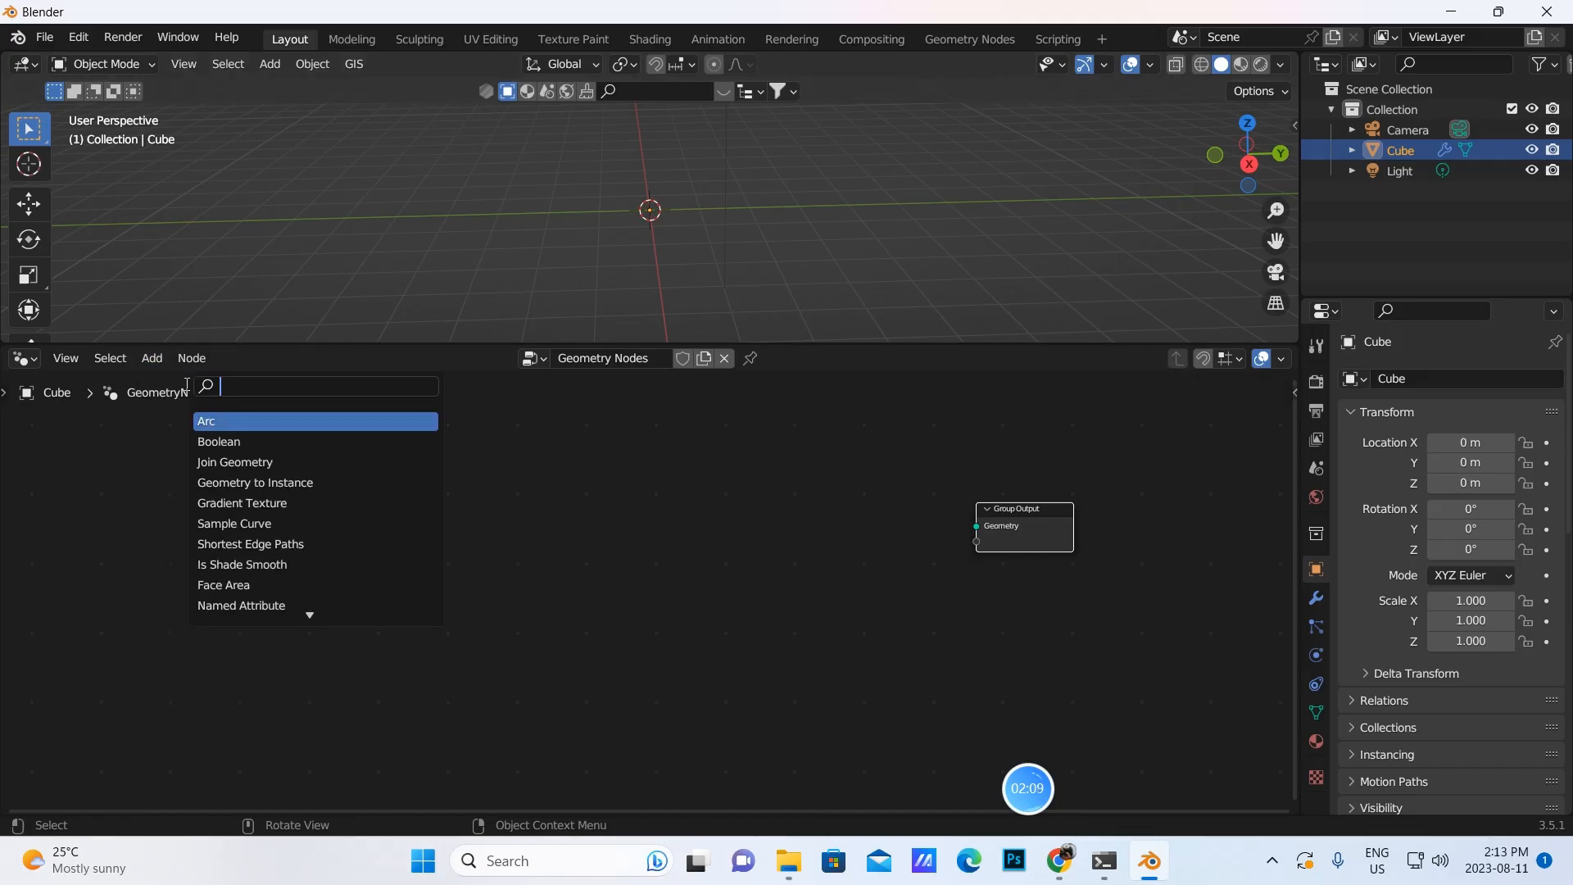
type("icp")
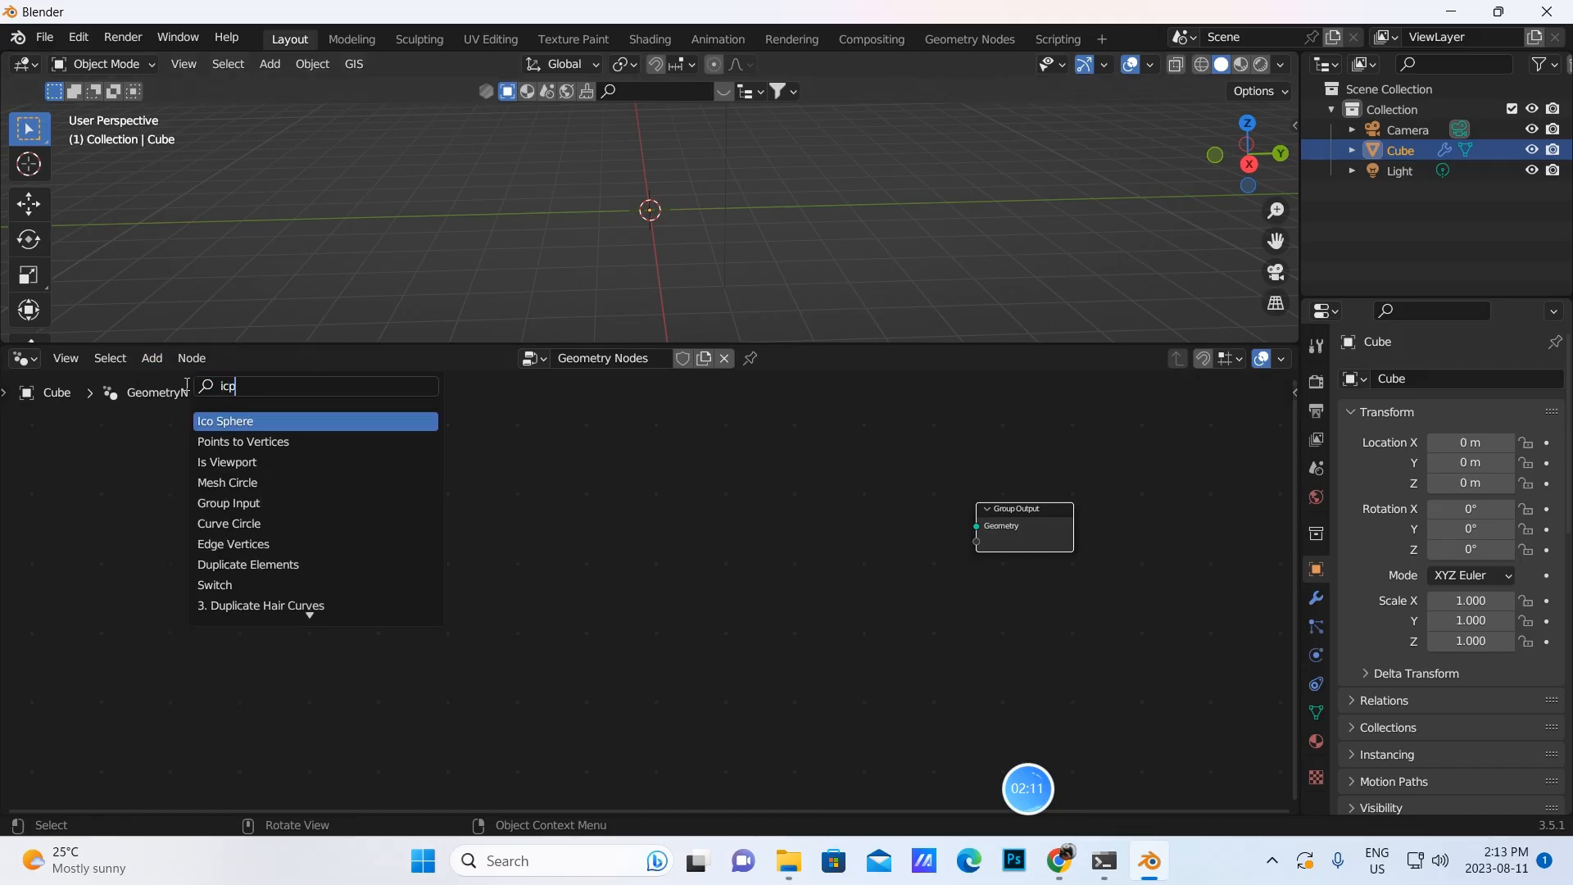
left_click(224, 421)
left_click(114, 534)
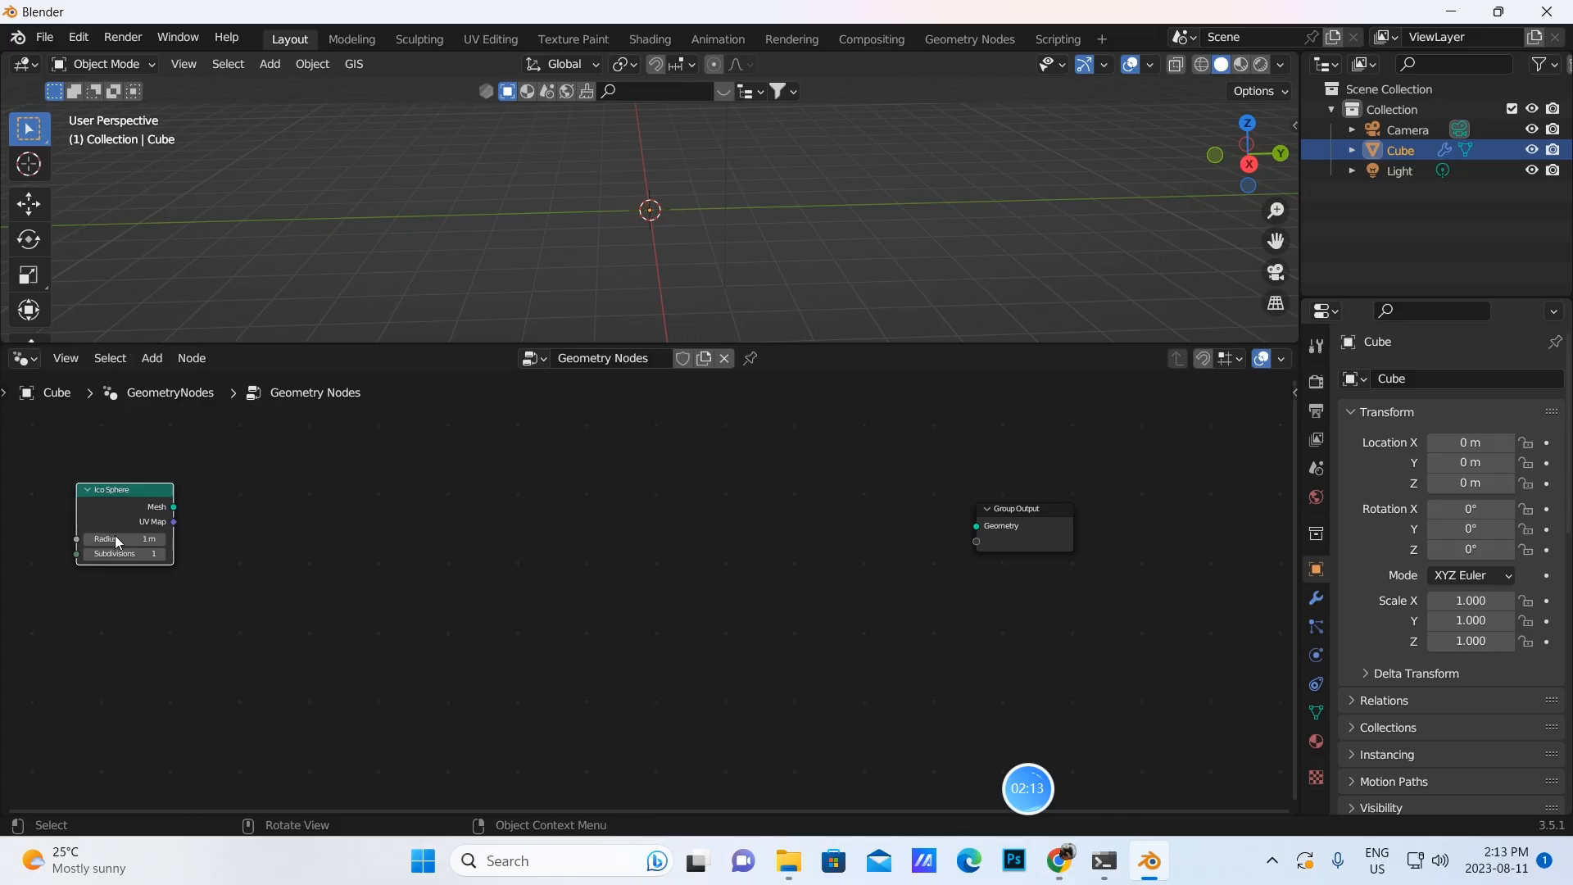
Connect the Ico Sphere's Mesh output to the Group Output's Geometry input and set the sphere's Subdivisions to 2
left_click_drag(174, 508, 1127, 512)
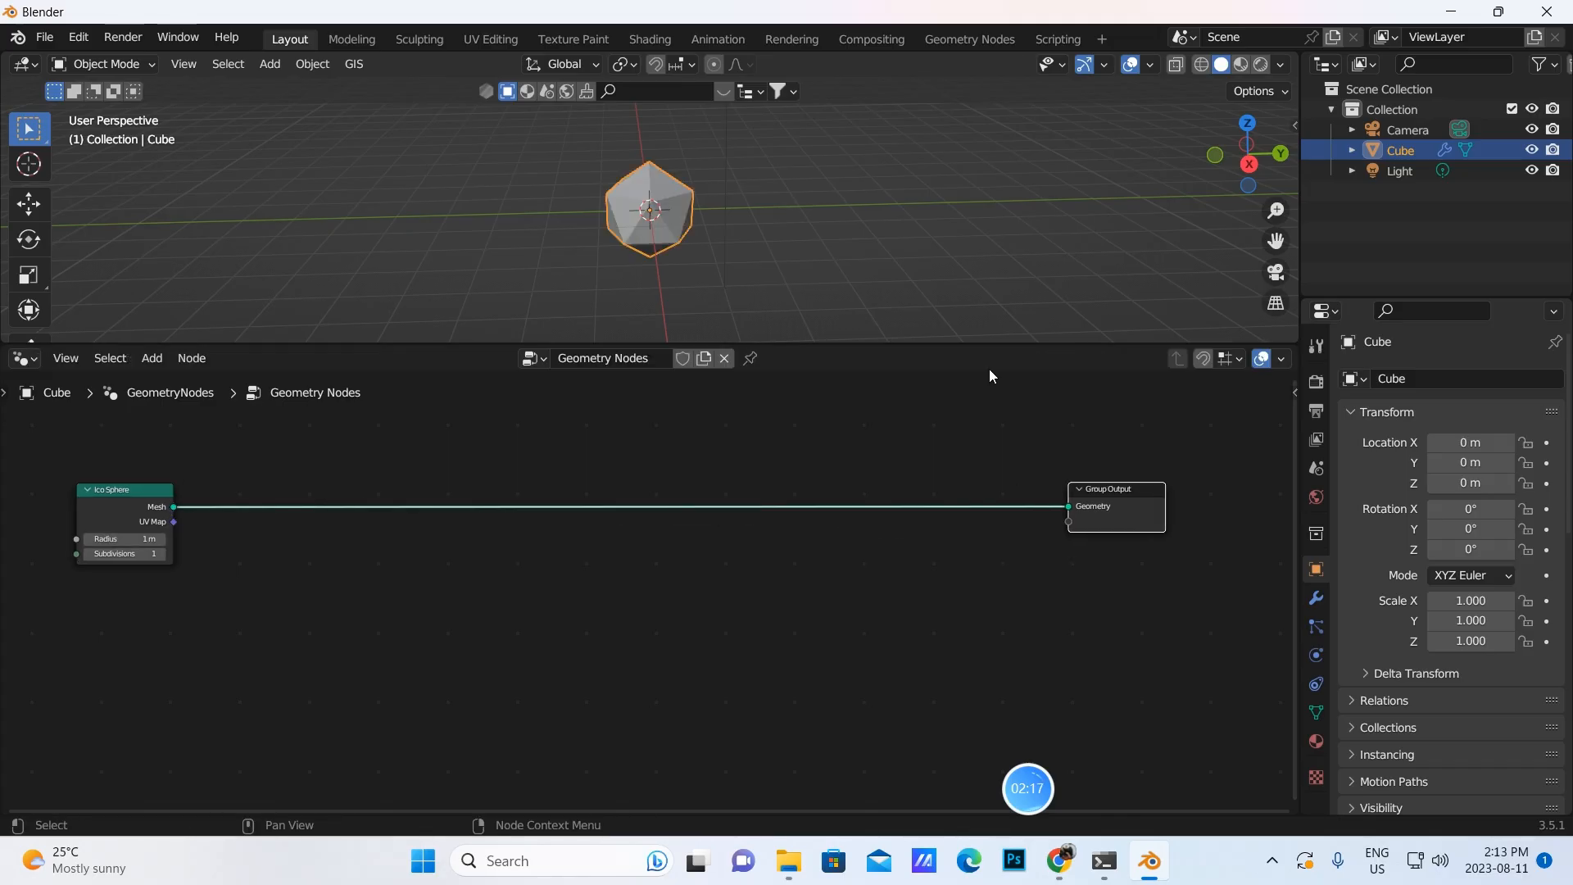
scroll(690, 189, "up", 3)
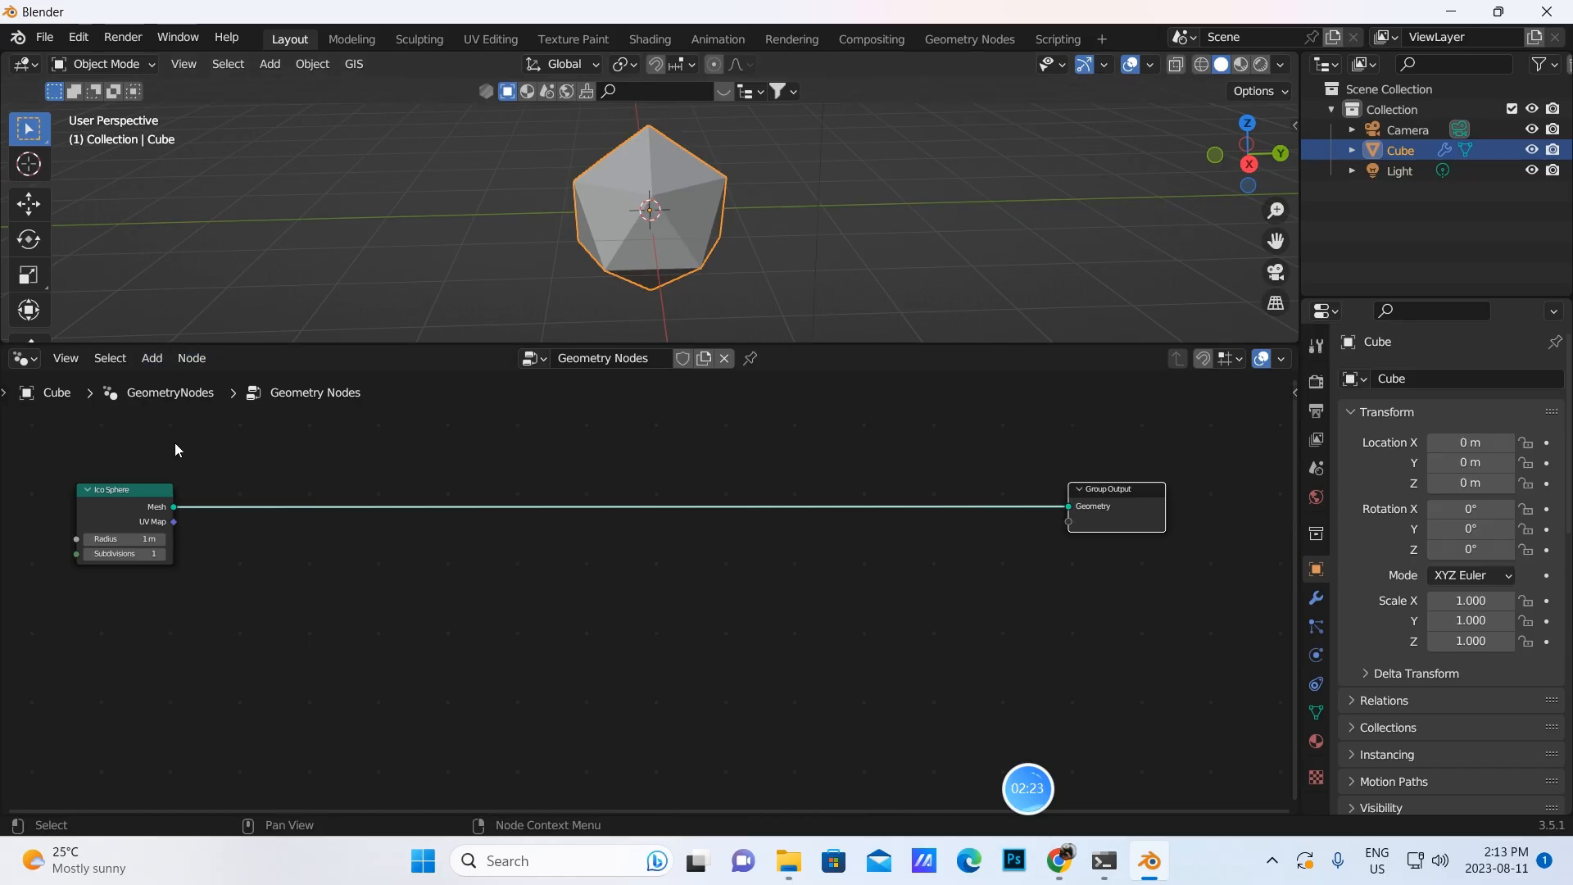
left_click(160, 554)
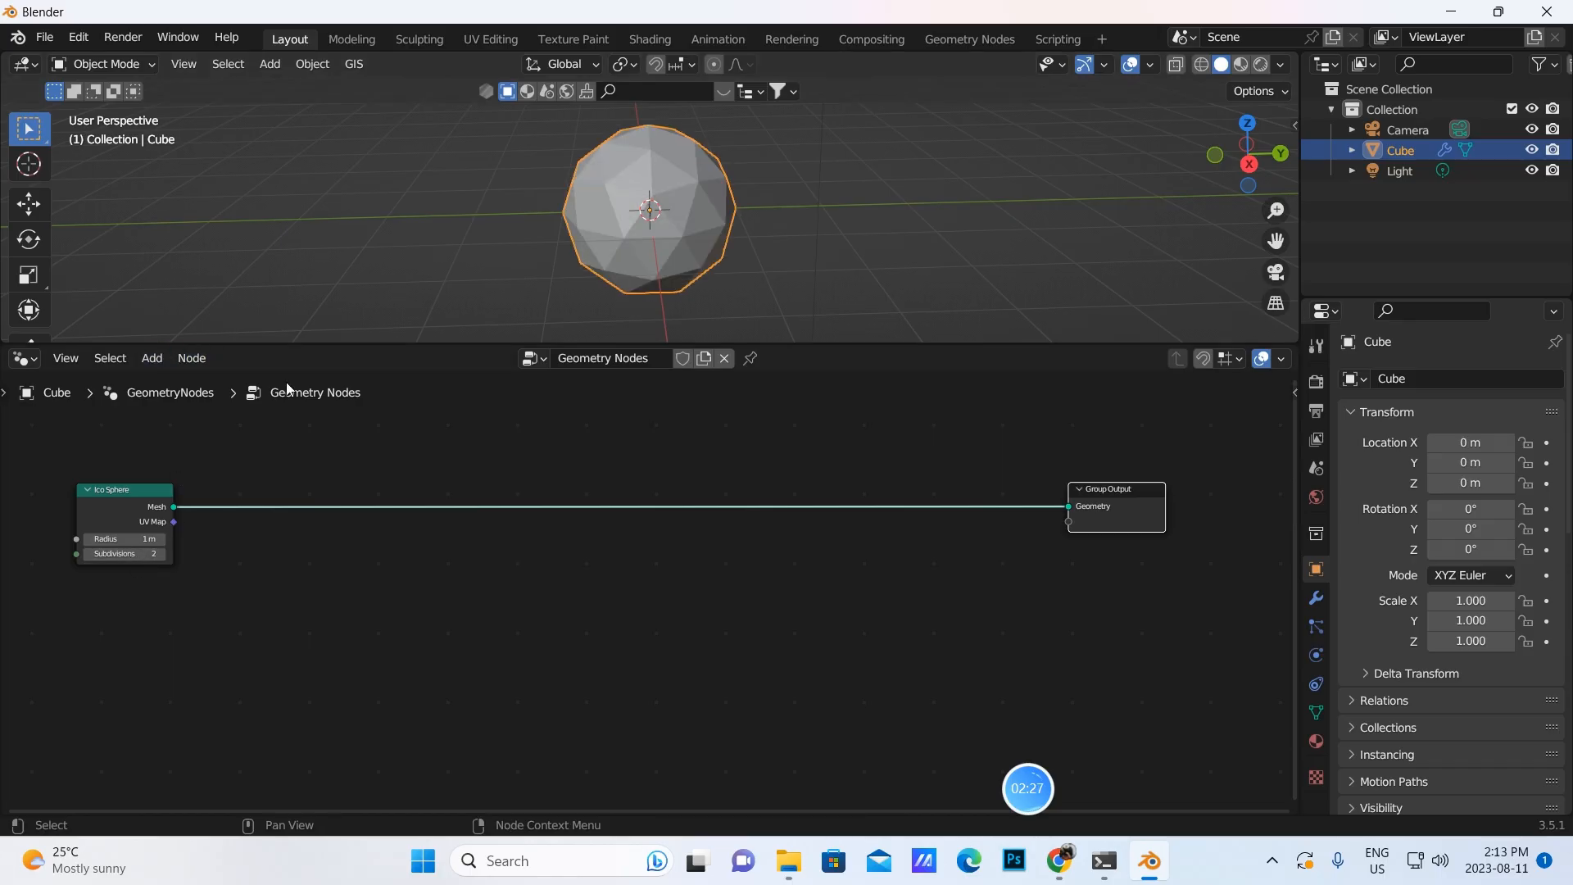
Add a Dual Mesh node on the link between Ico Sphere and Group Output
left_click(159, 357)
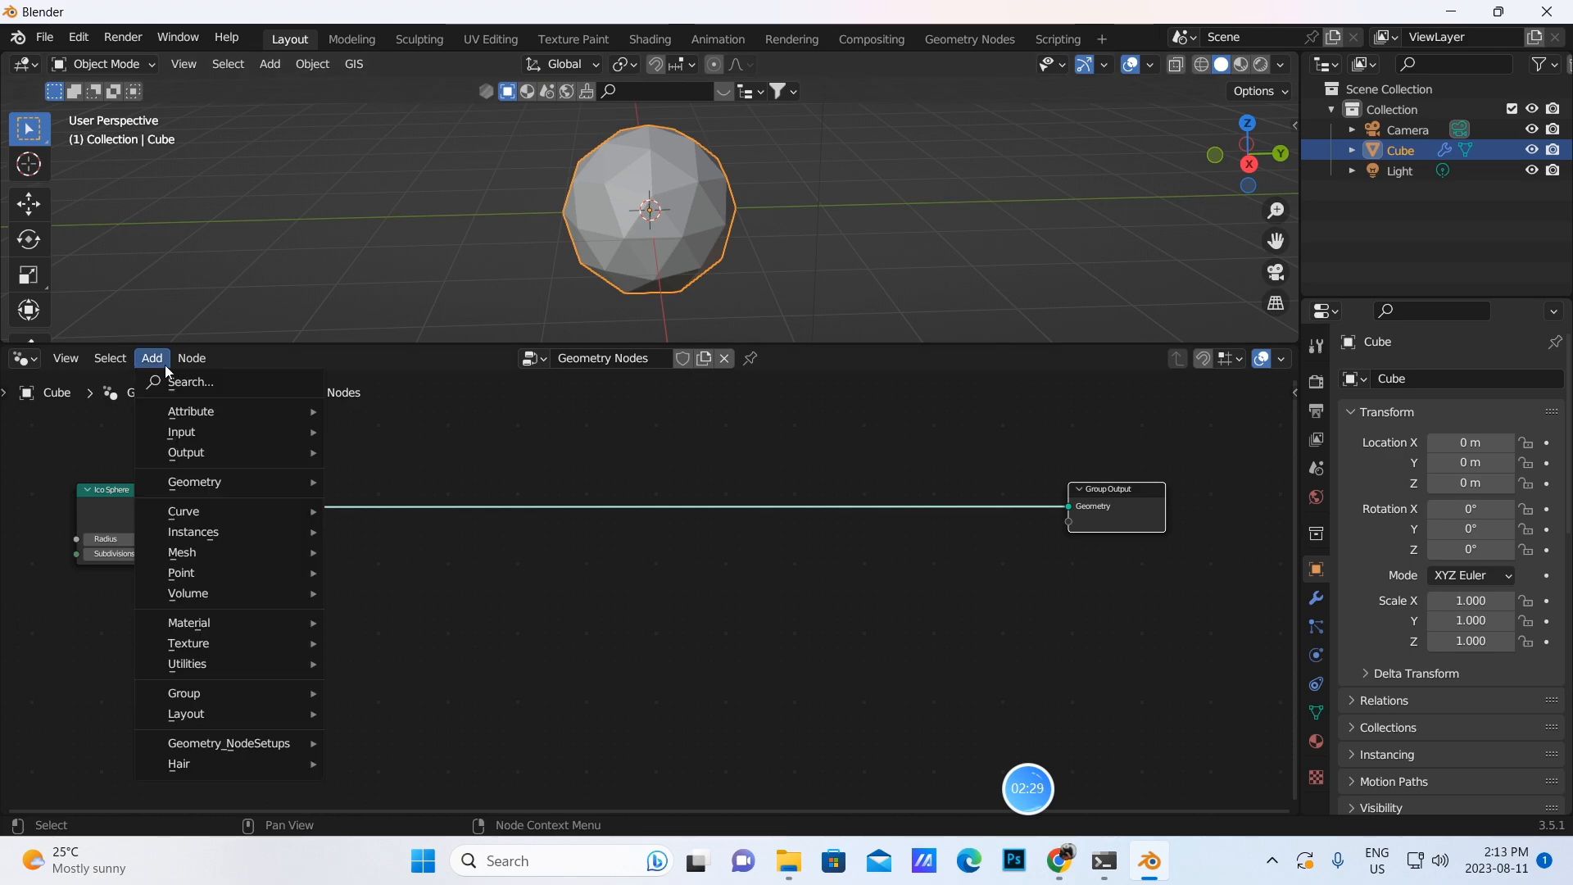
left_click(176, 382)
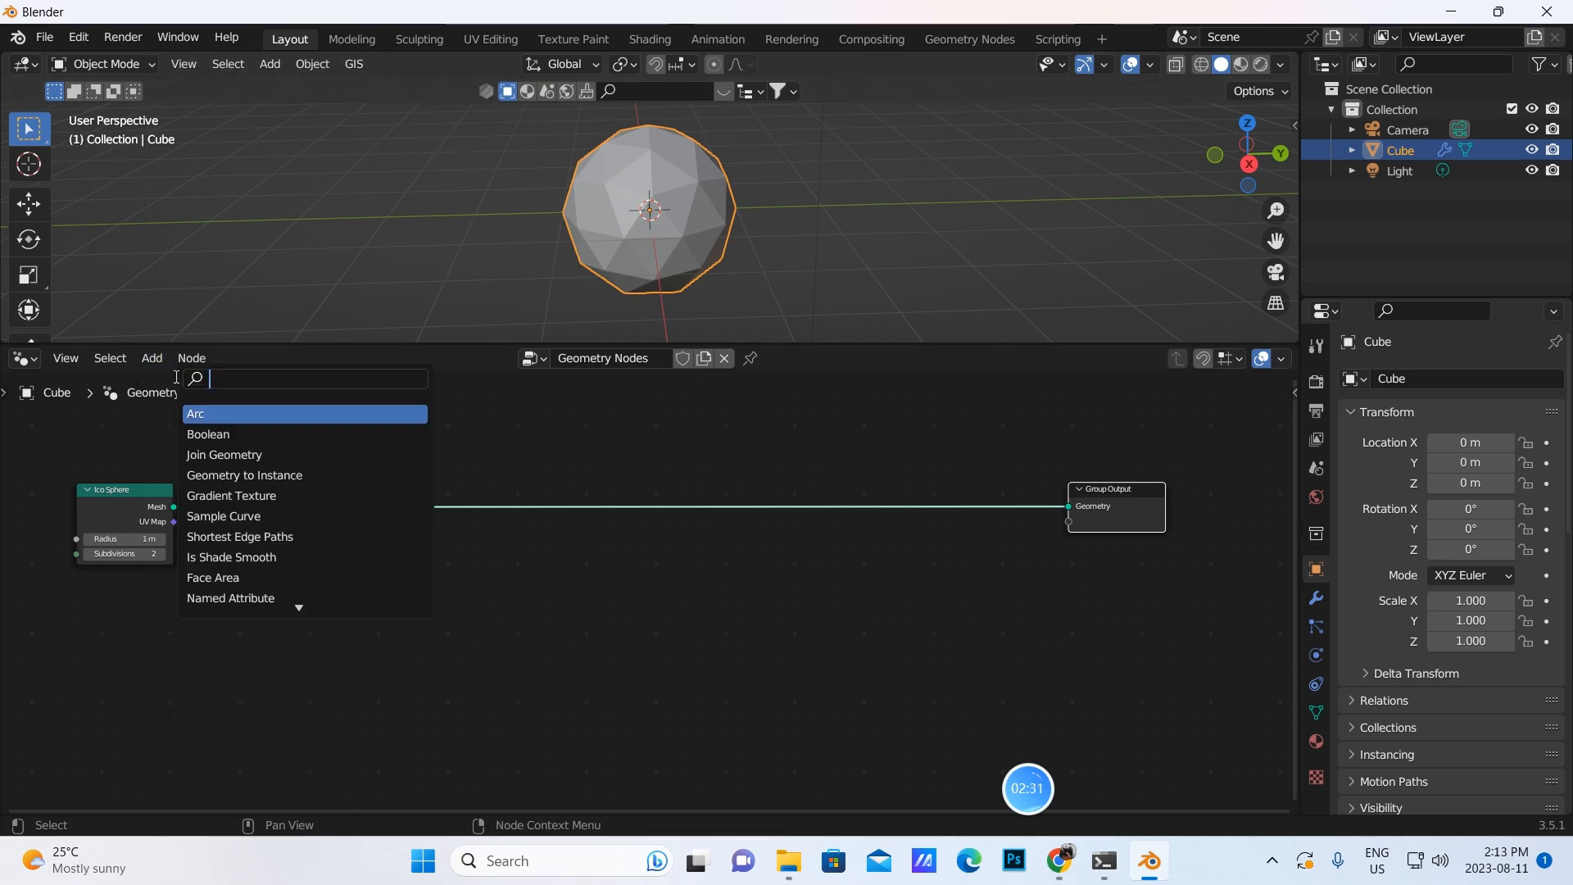
type("dual")
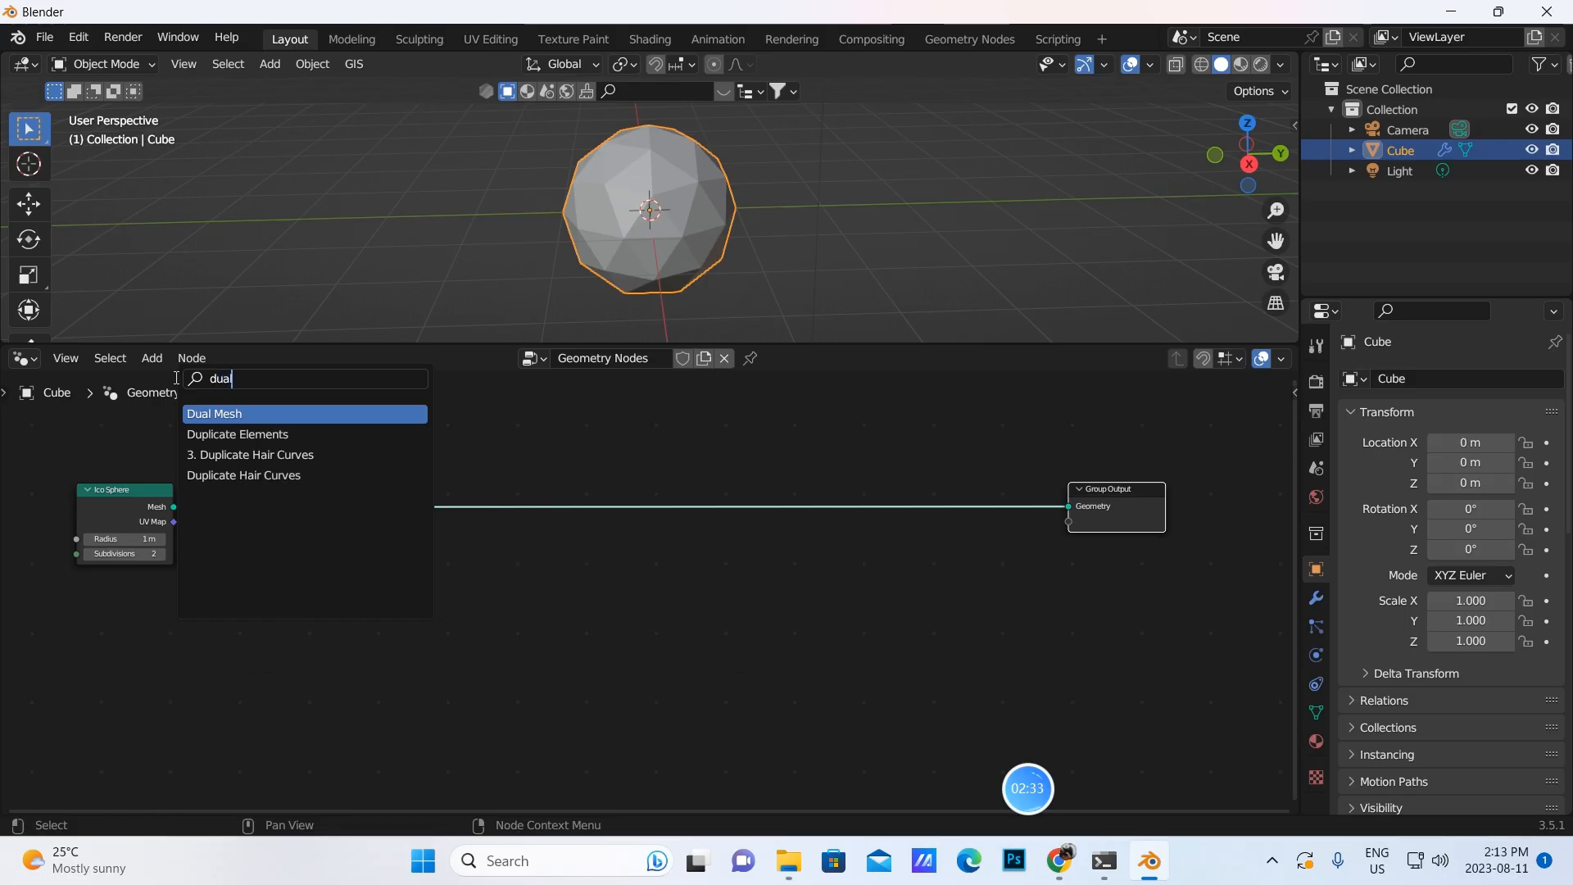
left_click(215, 412)
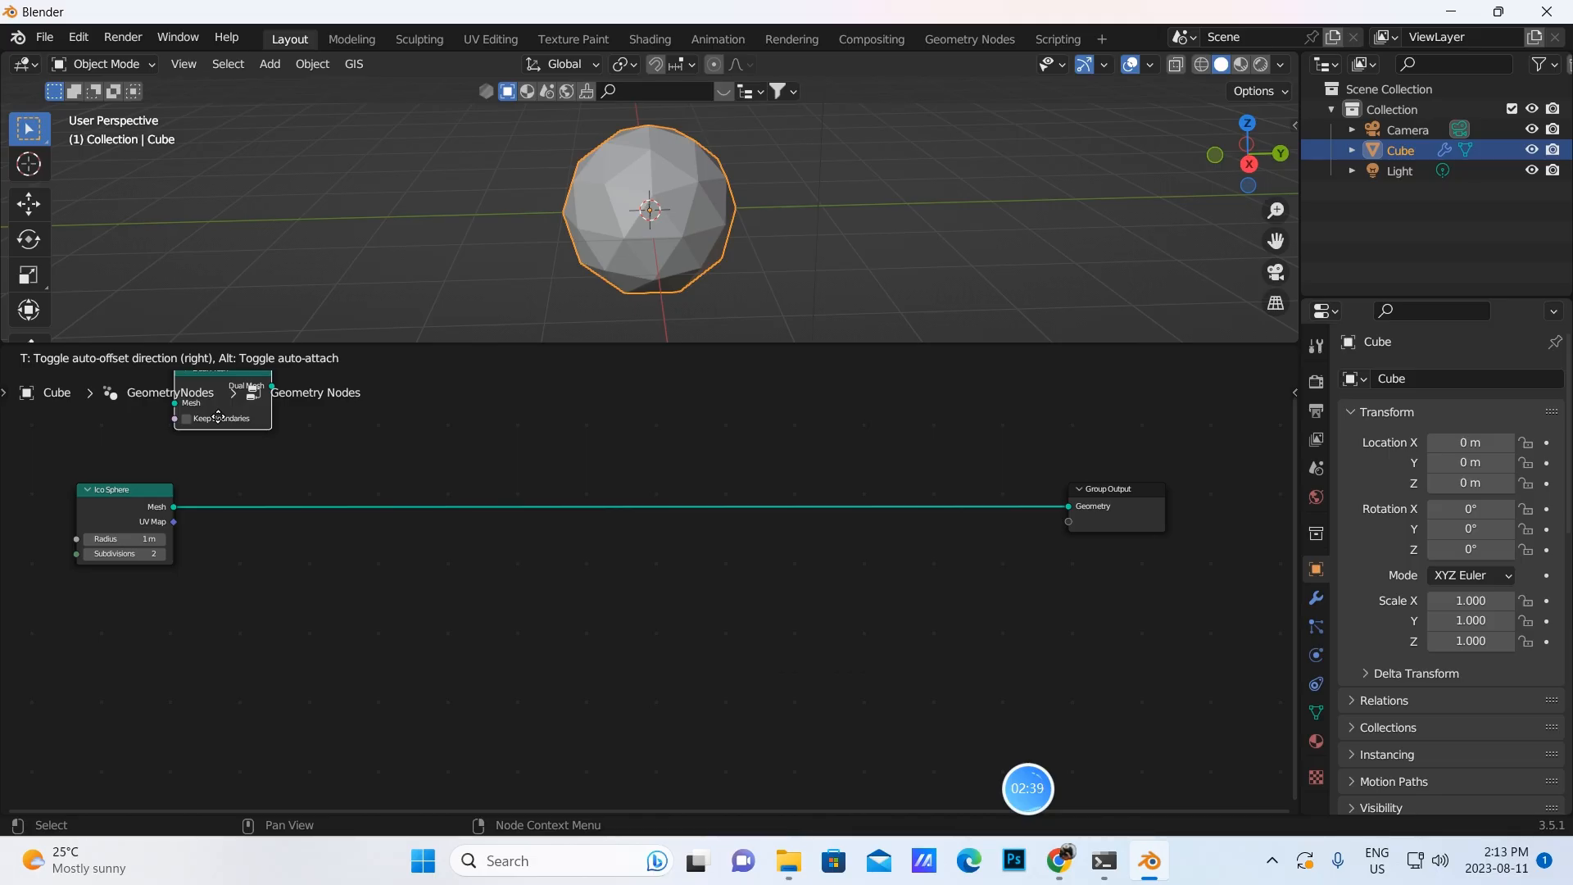
left_click(293, 533)
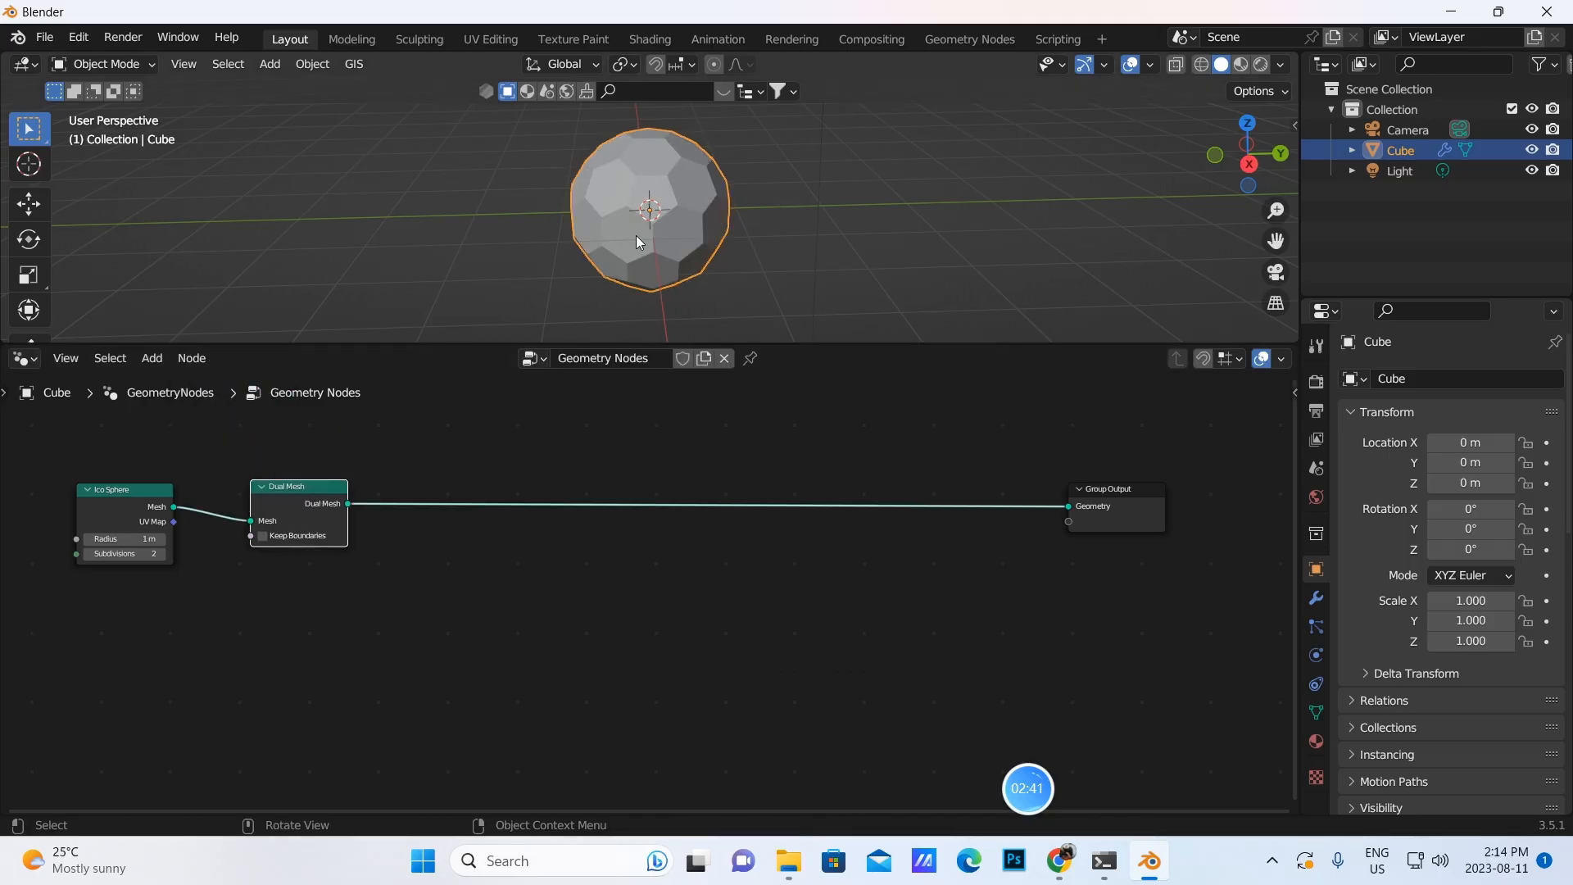
scroll(643, 231, "up", 2)
scroll(642, 233, "down", 1)
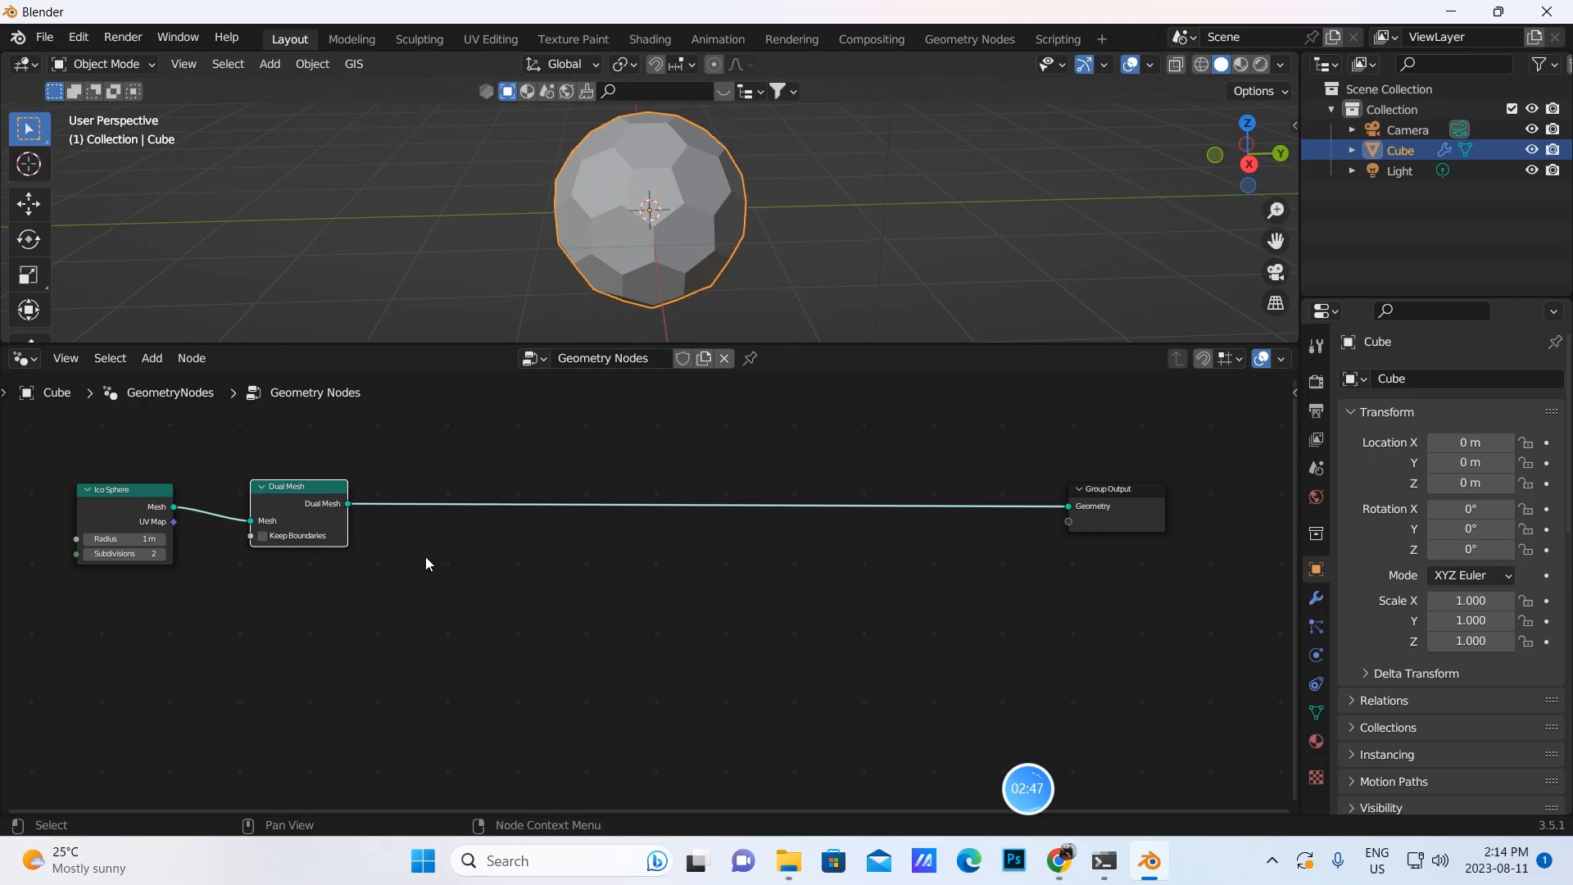
Insert a Split Edges node on the link between Dual Mesh and Group Output
middle_click_drag(550, 645, 525, 711)
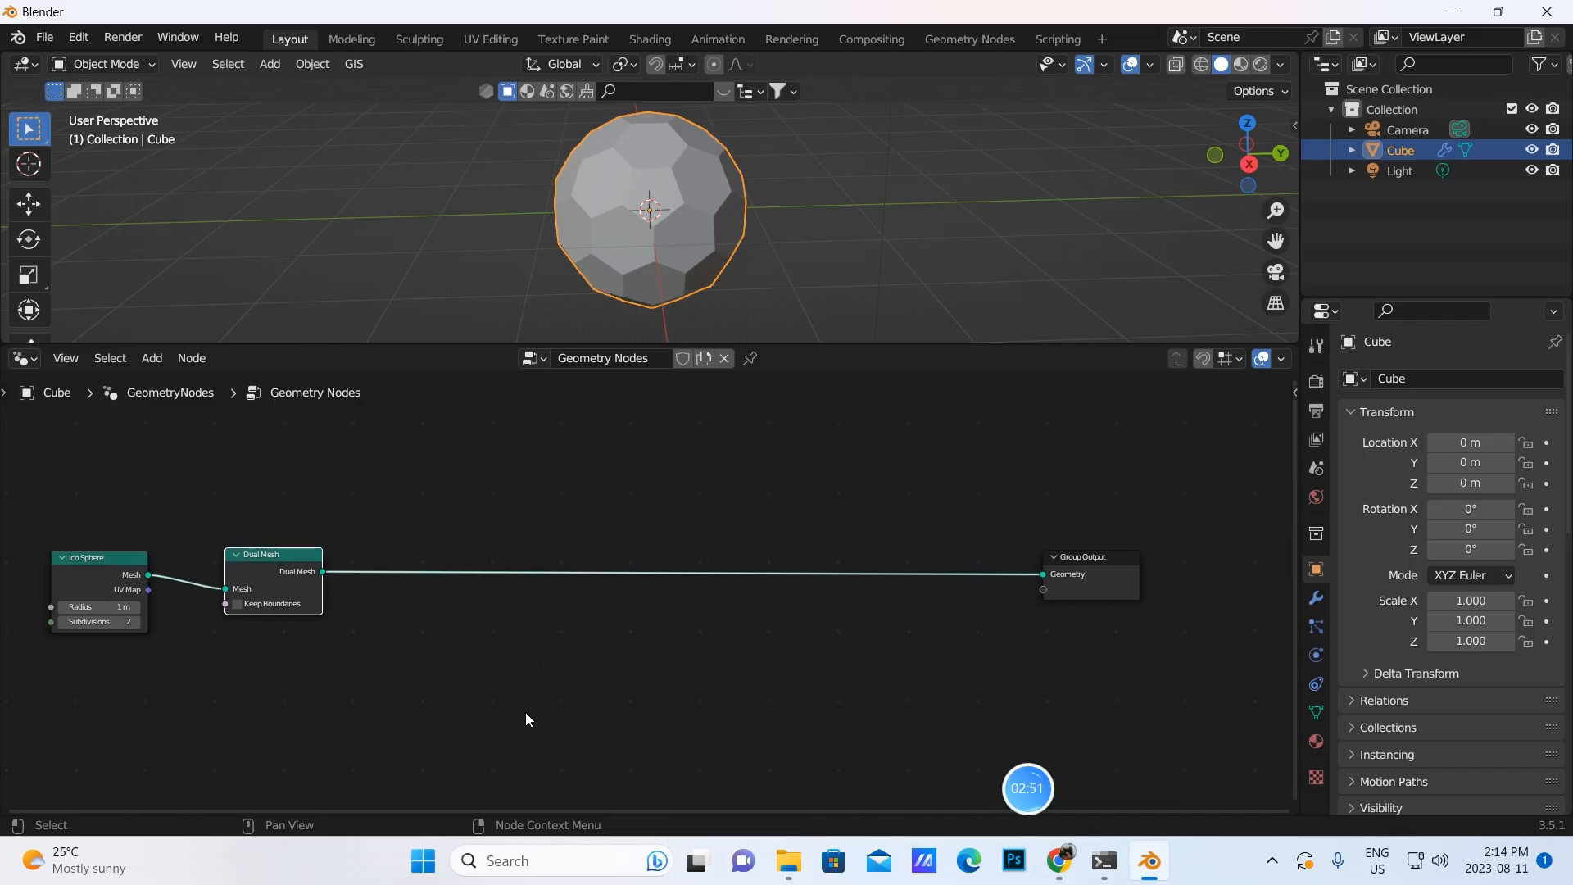
scroll(612, 197, "up", 3)
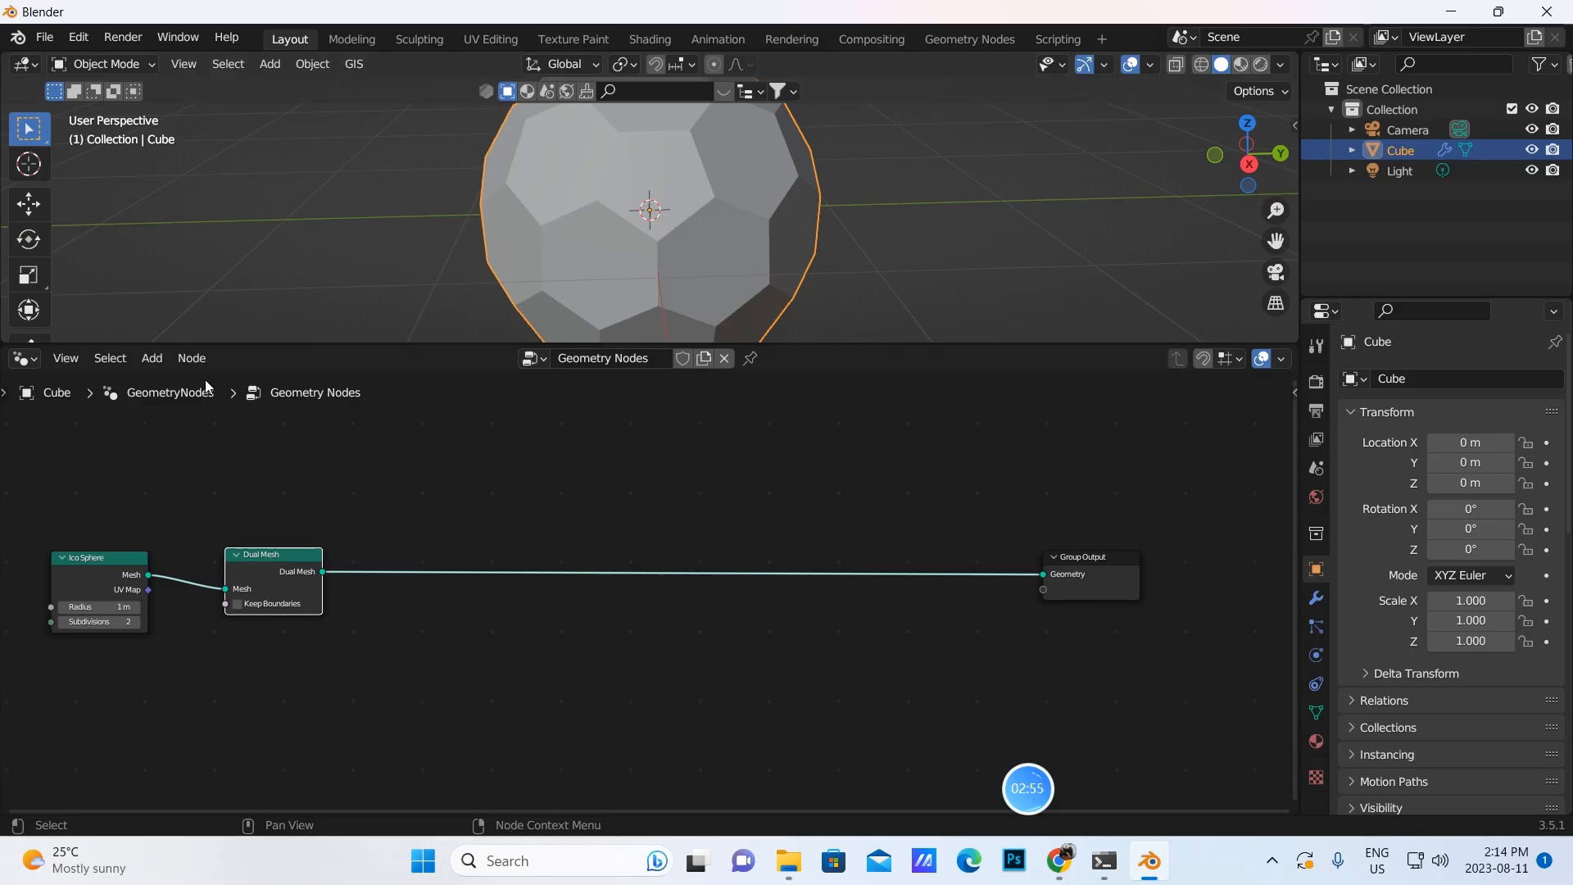
left_click(154, 358)
left_click(177, 385)
type("splo")
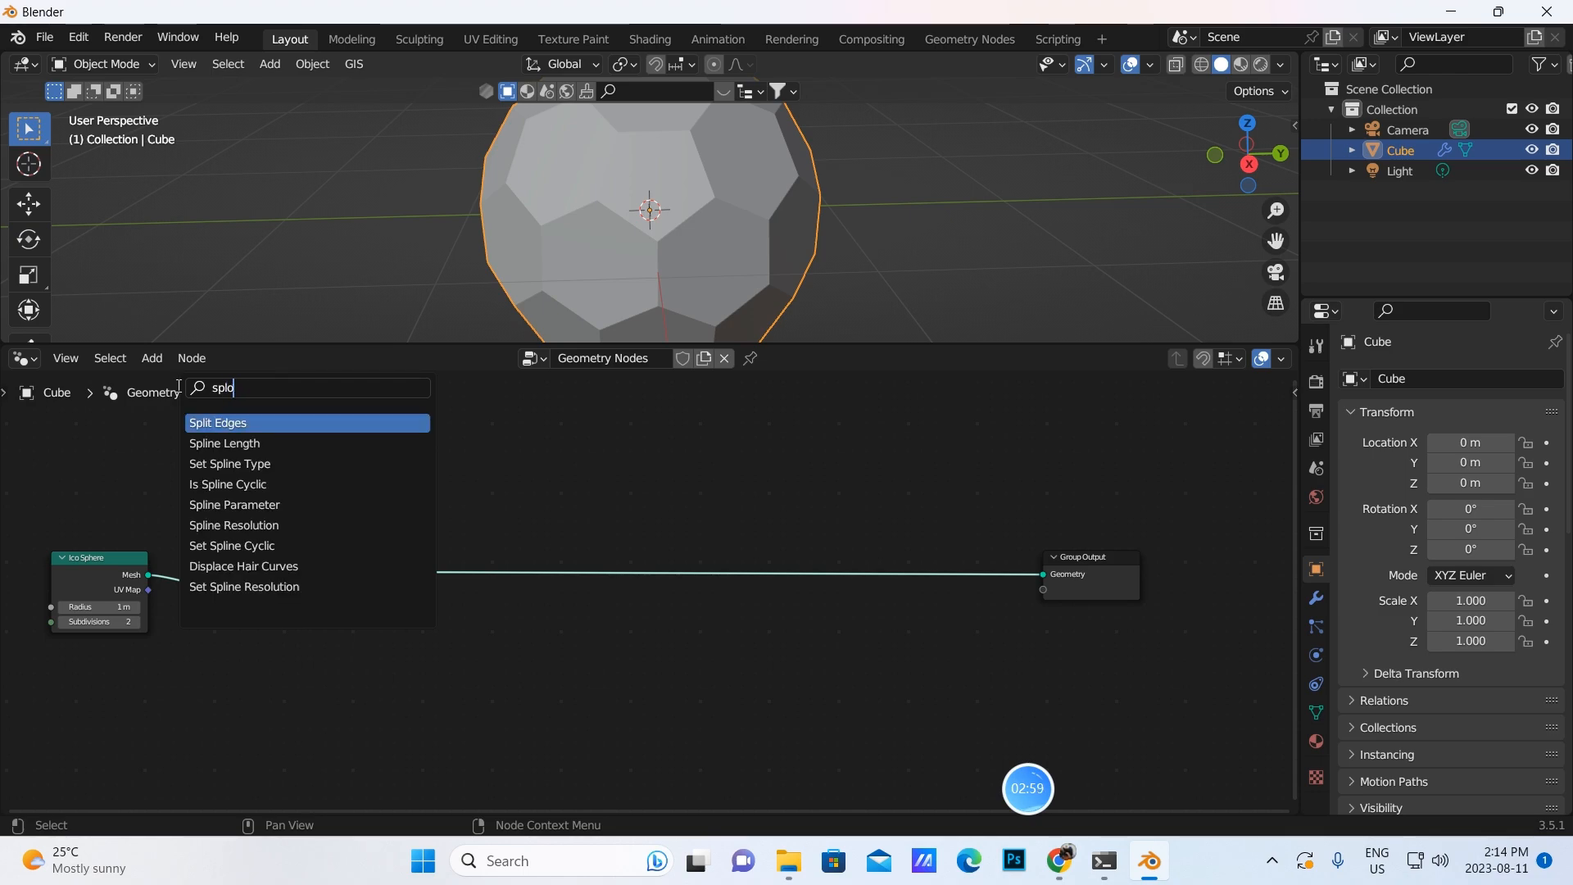
key("BackSpace")
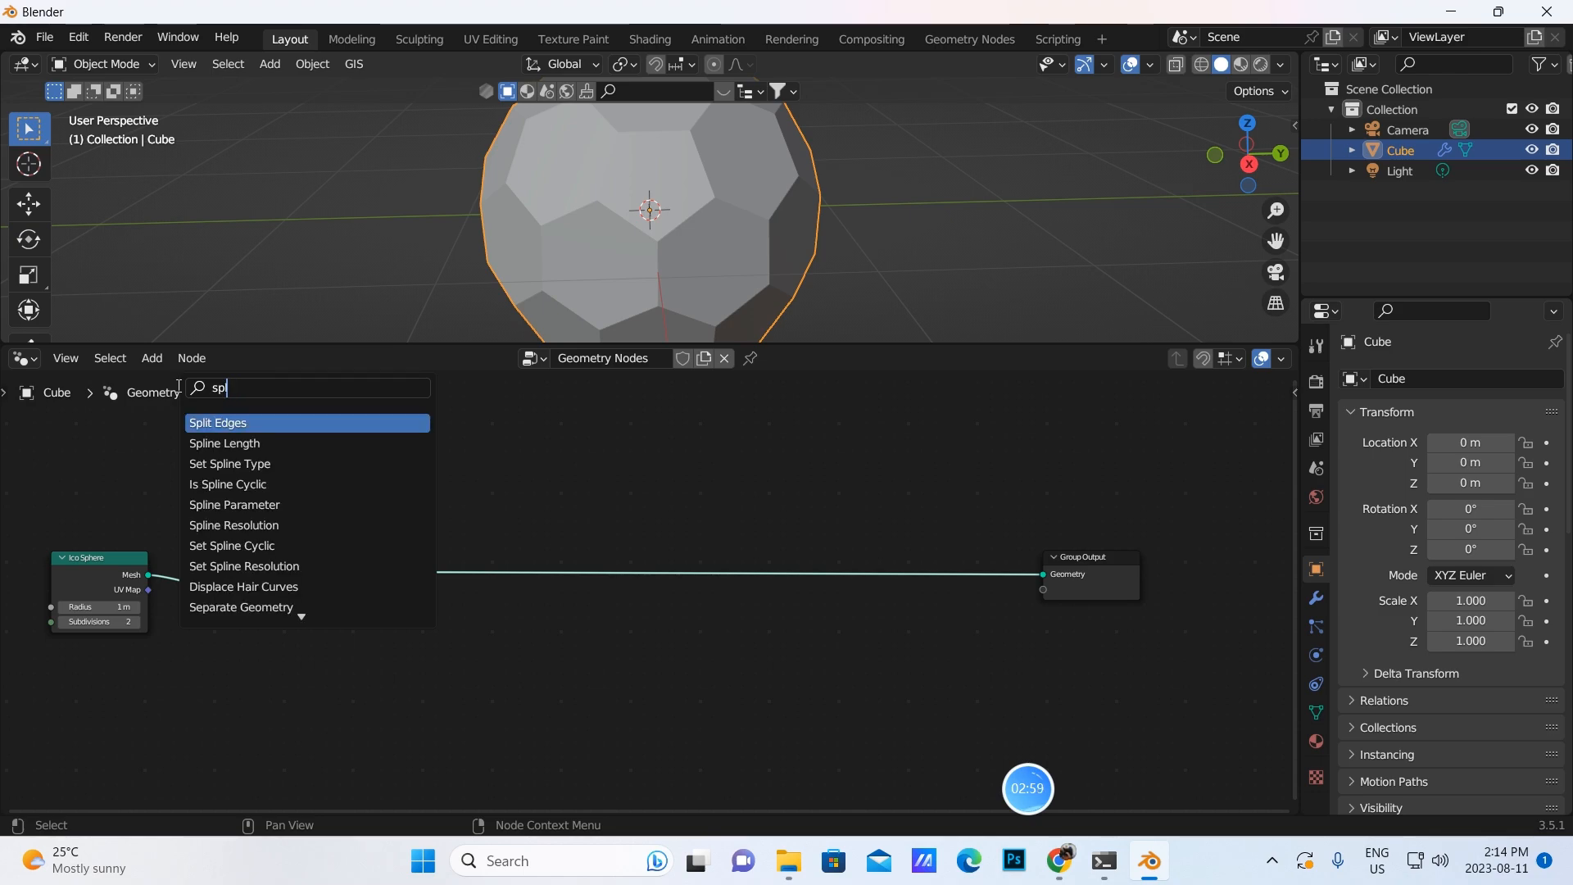
type("it")
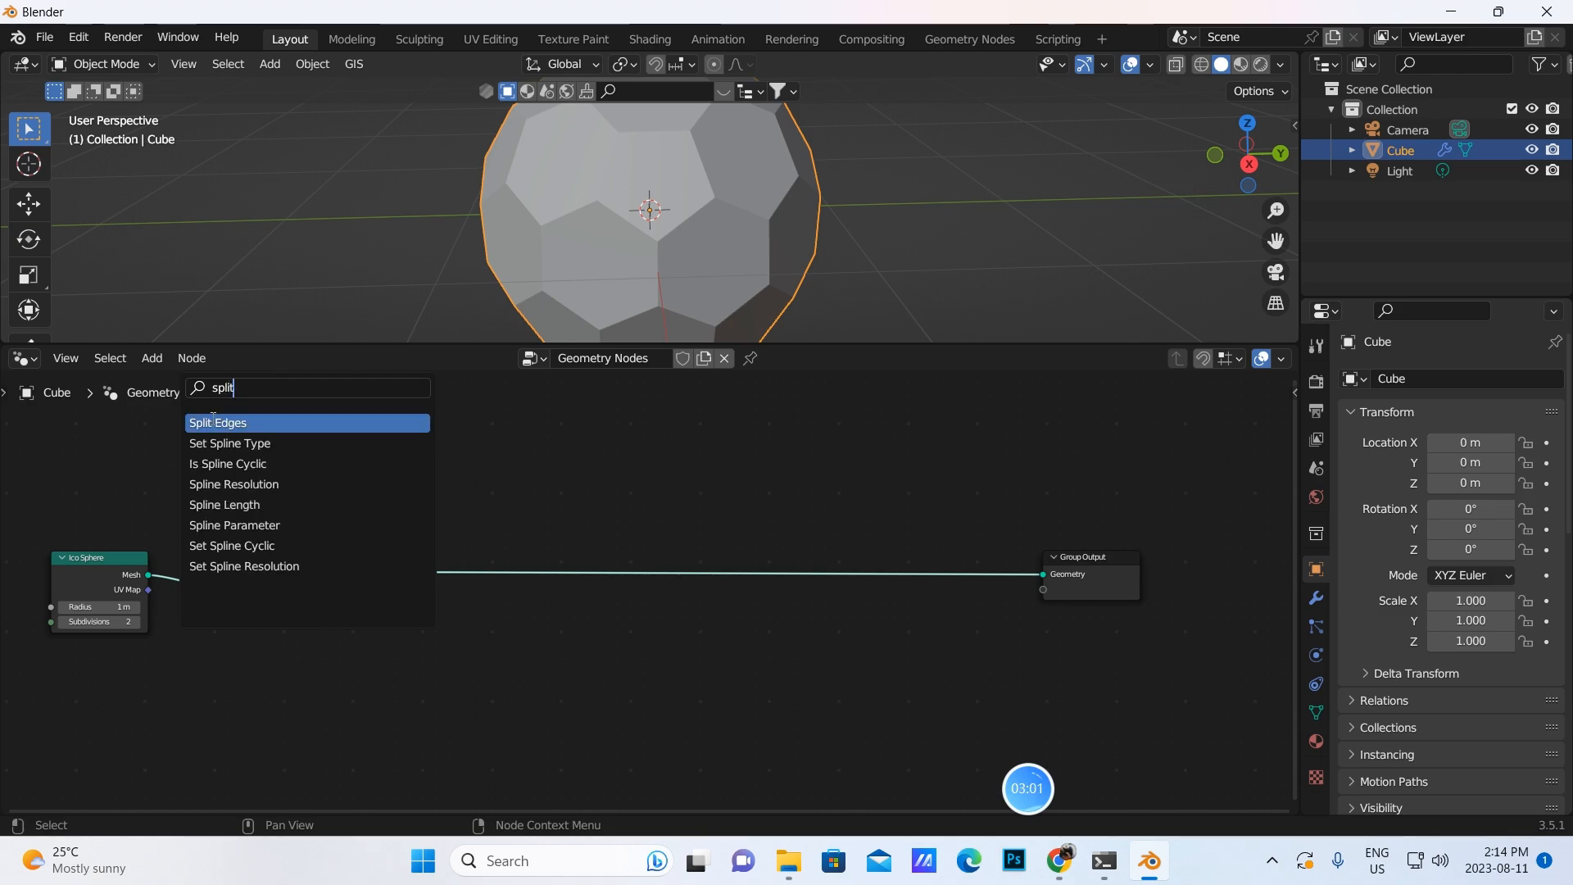
left_click(210, 414)
left_click(404, 590)
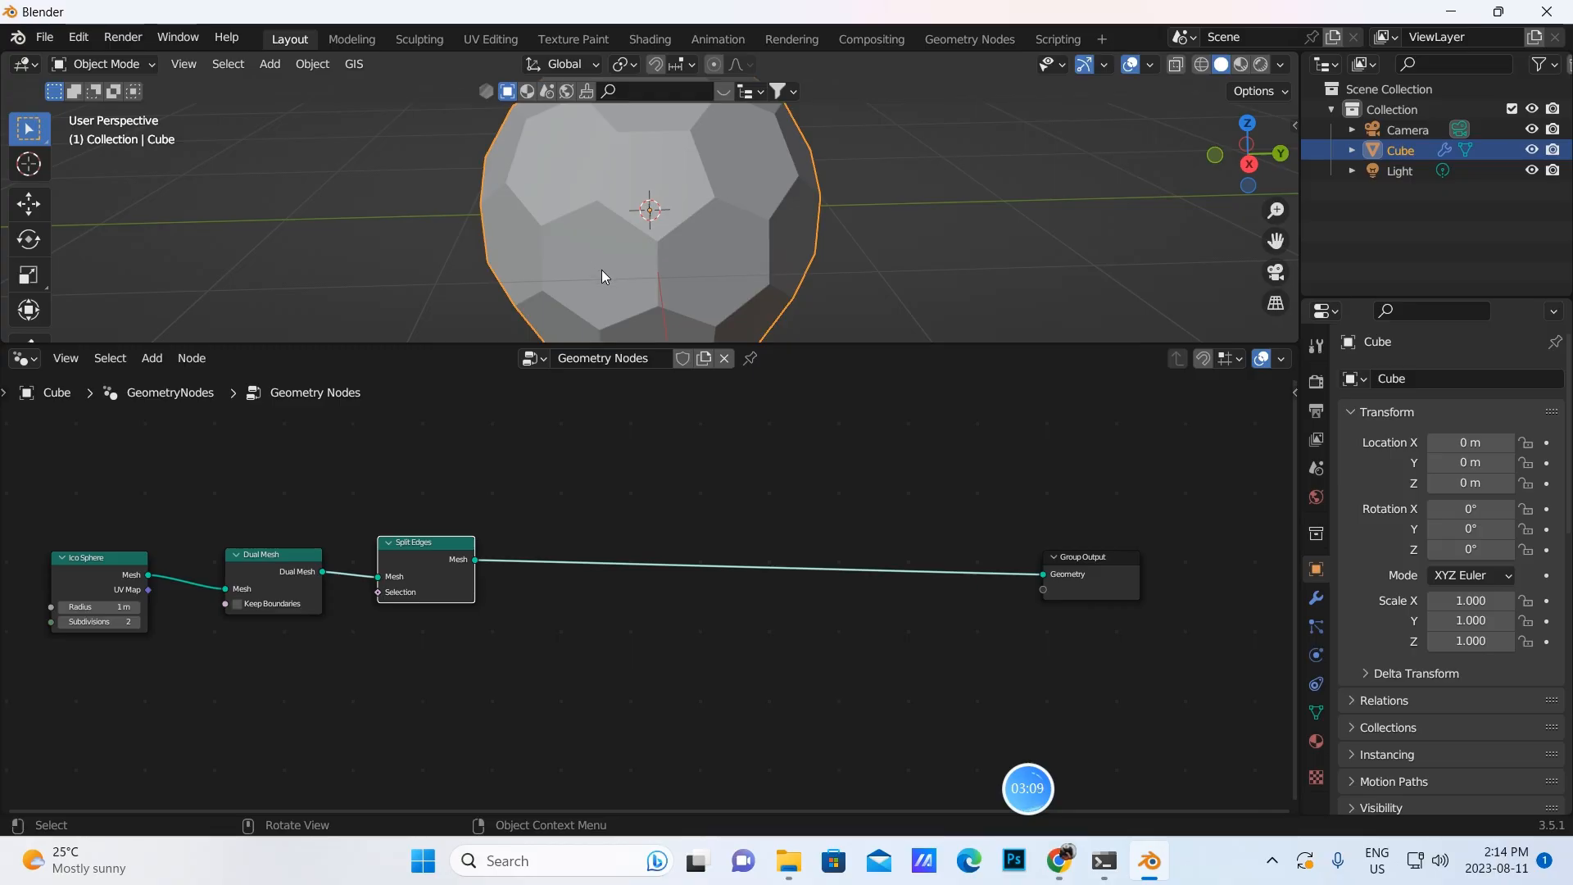
Insert a Scale Elements node after Split Edges and set its Scale to 0.9
left_click(150, 364)
left_click(178, 383)
type("scale")
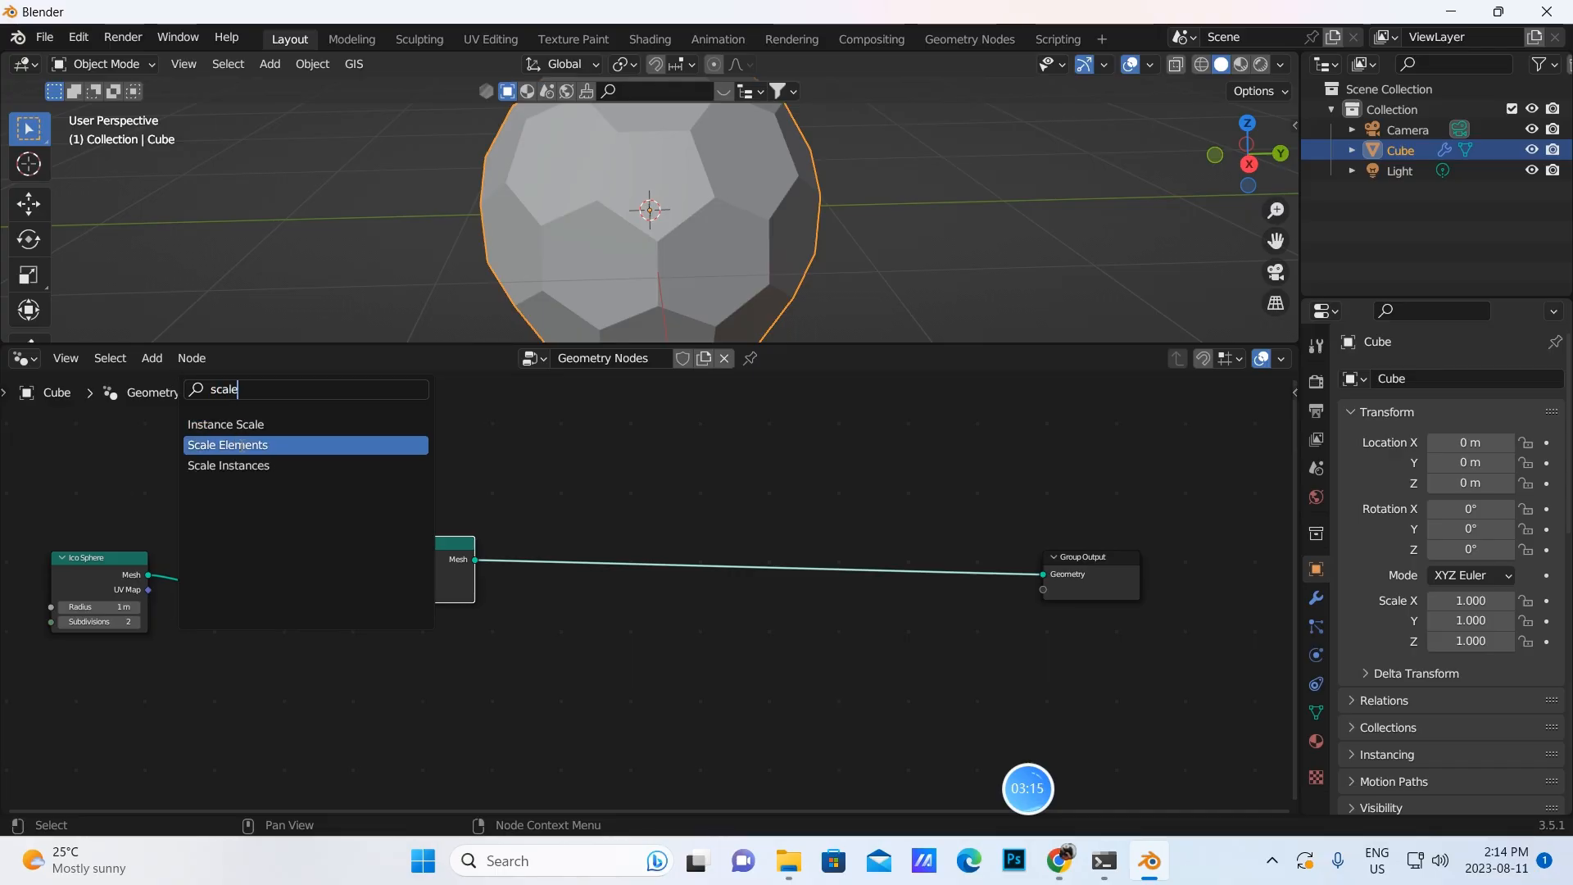
left_click(242, 444)
left_click(569, 570)
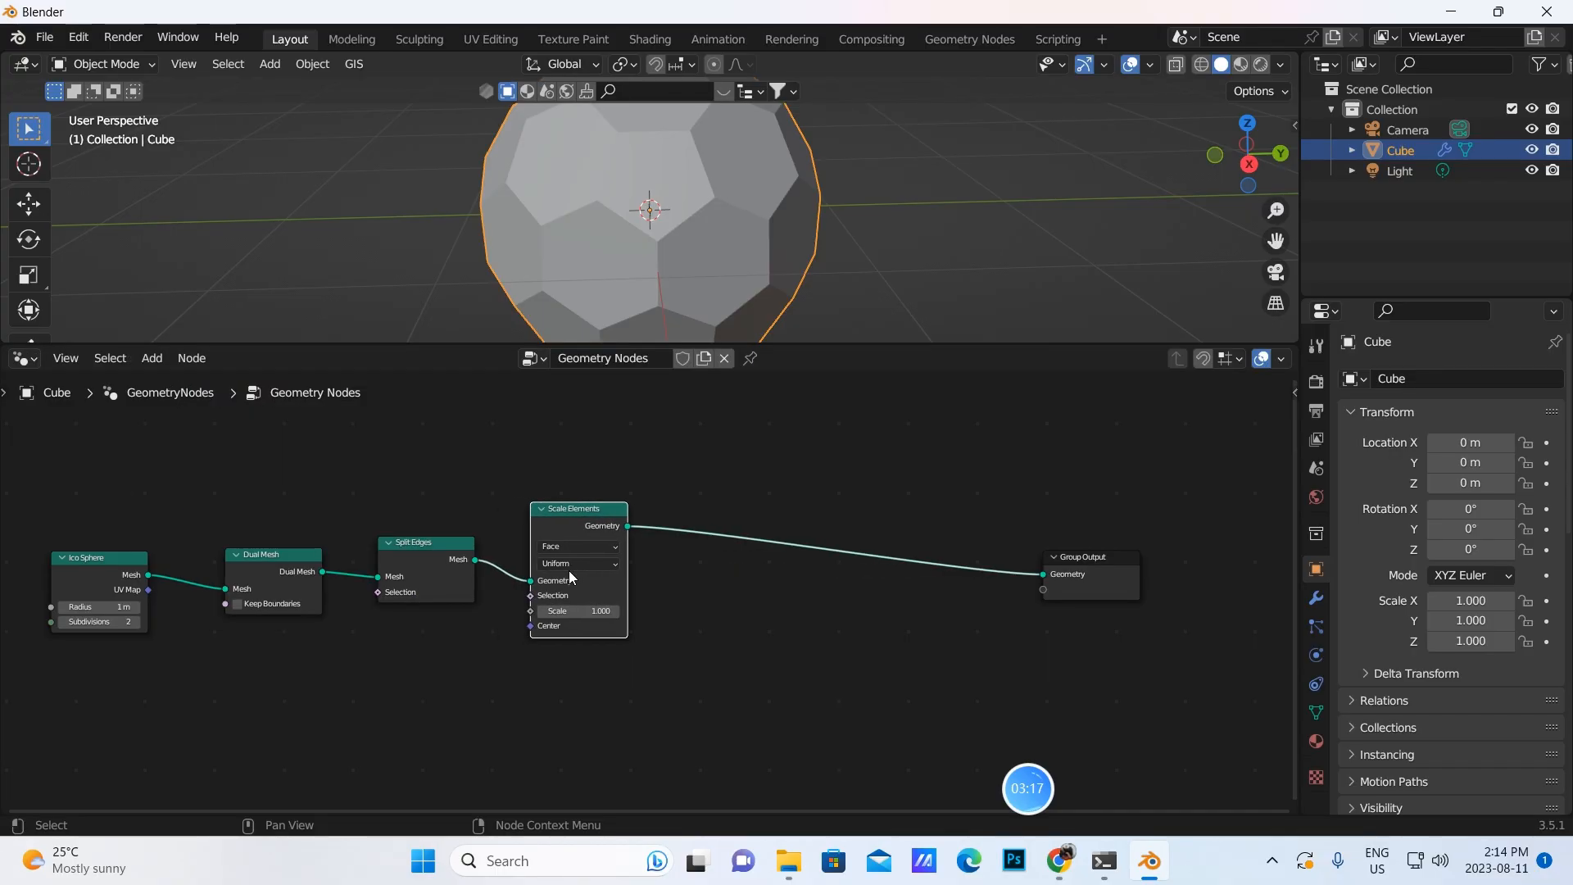
left_click(590, 610)
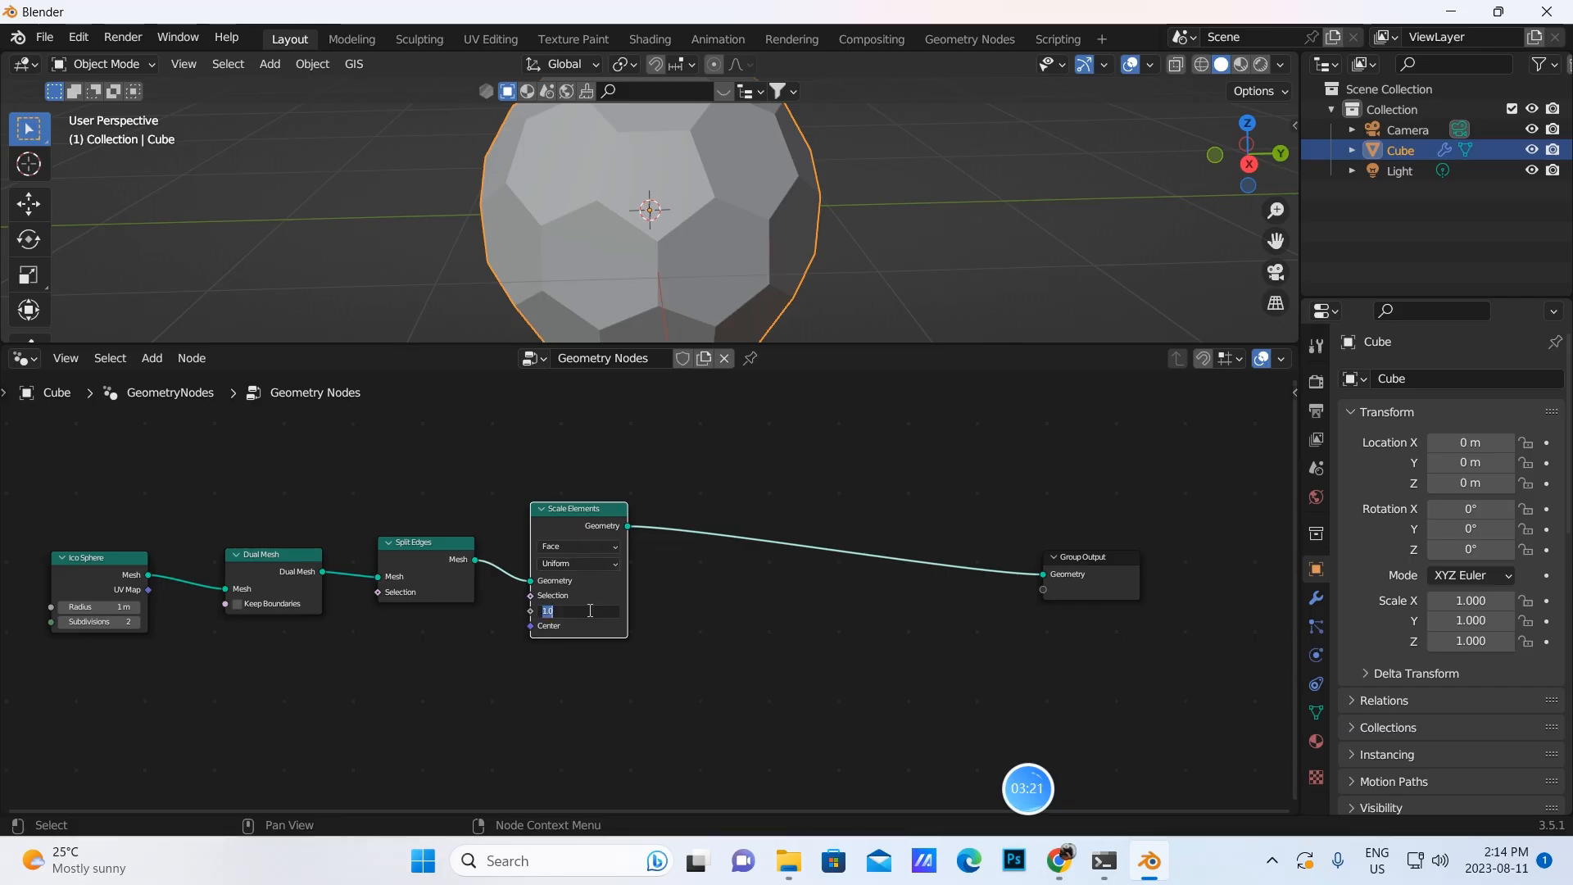
type("0.9")
key("Return")
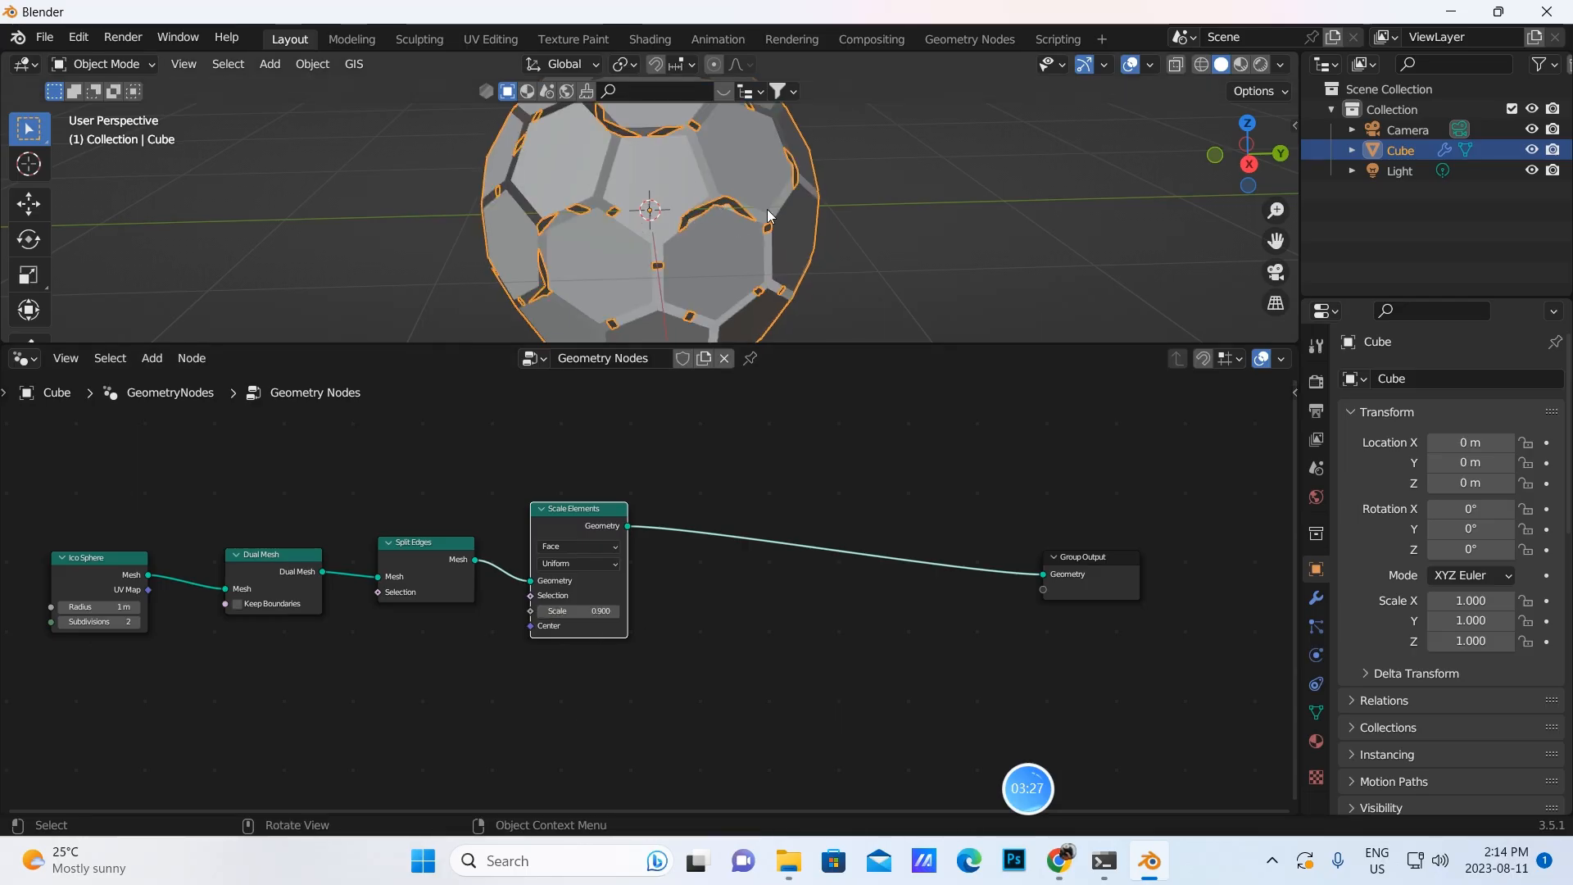
middle_click_drag(596, 227, 588, 178)
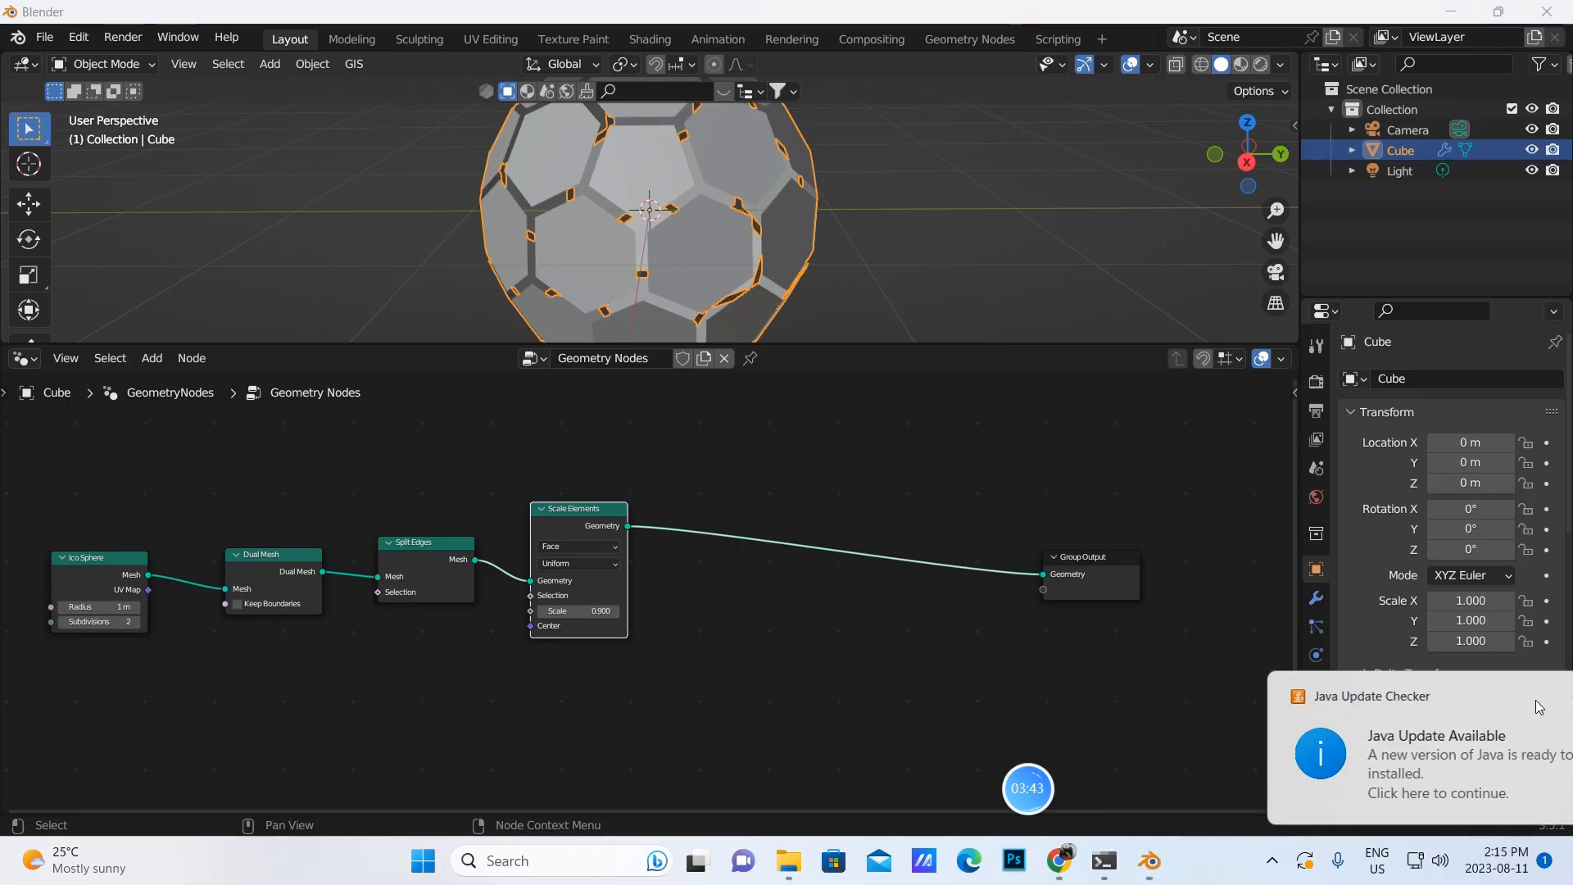
Insert an Extrude Mesh node on the link between Scale Elements and Group Output
left_click(273, 68)
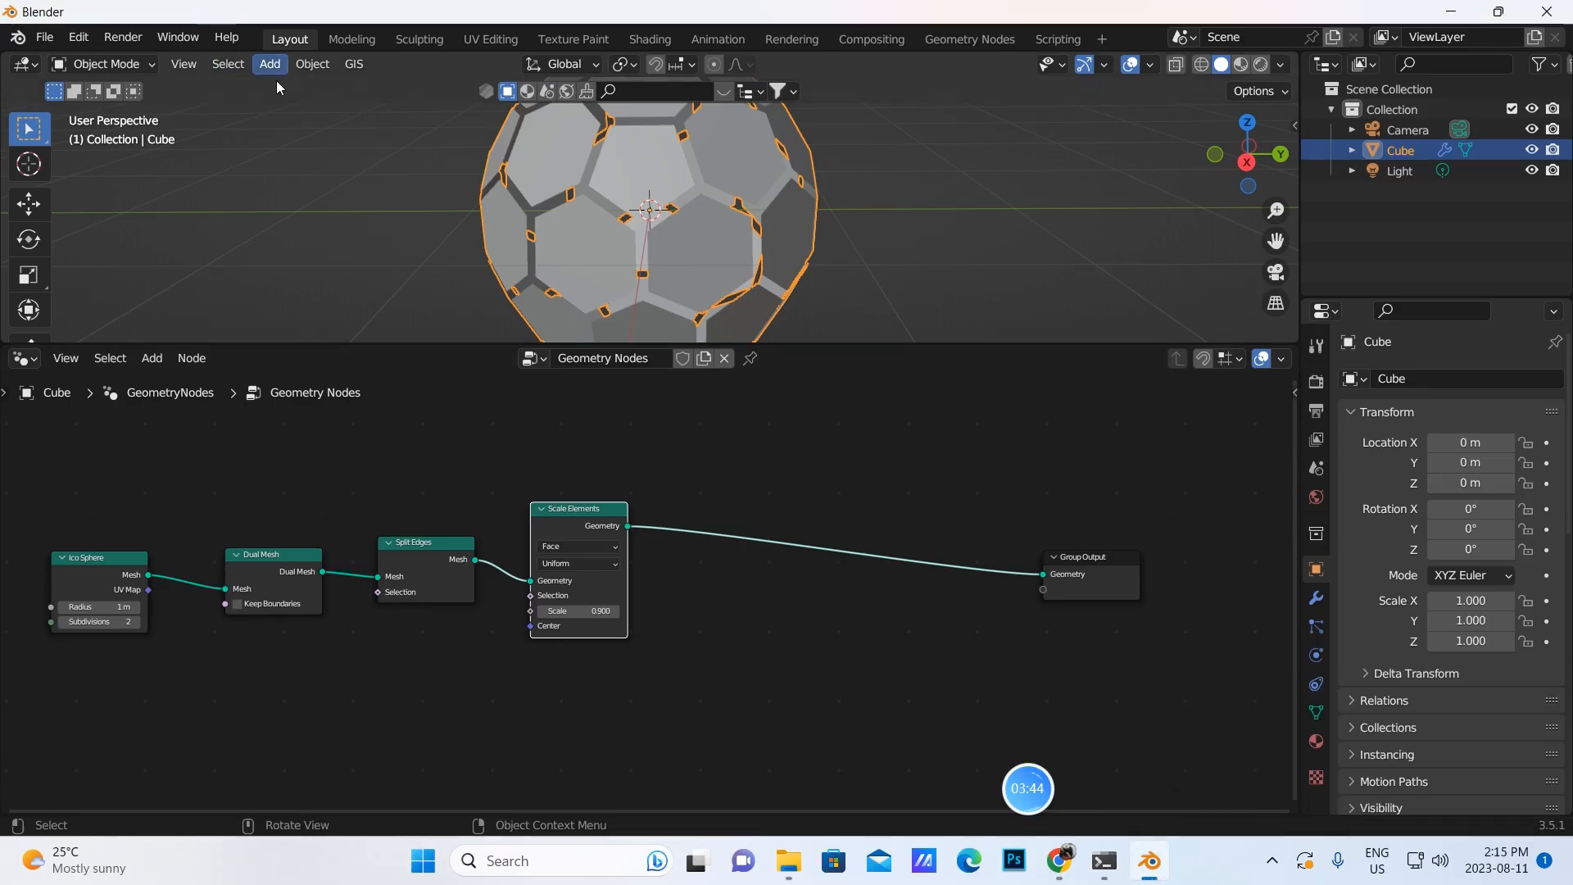
left_click(152, 358)
left_click(176, 387)
type("extrude")
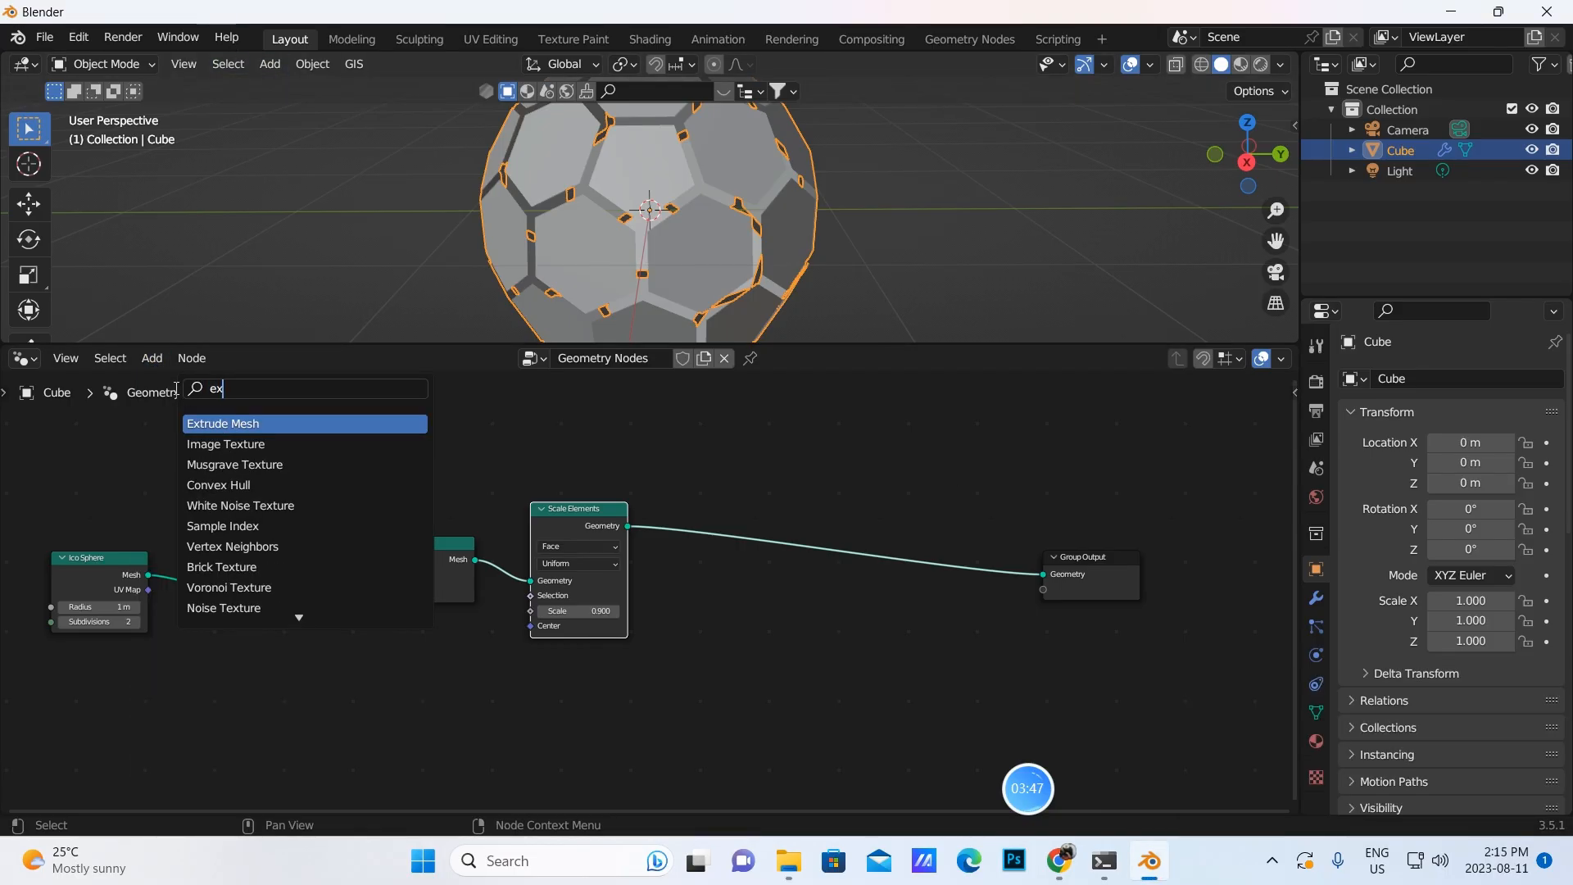
key("Return")
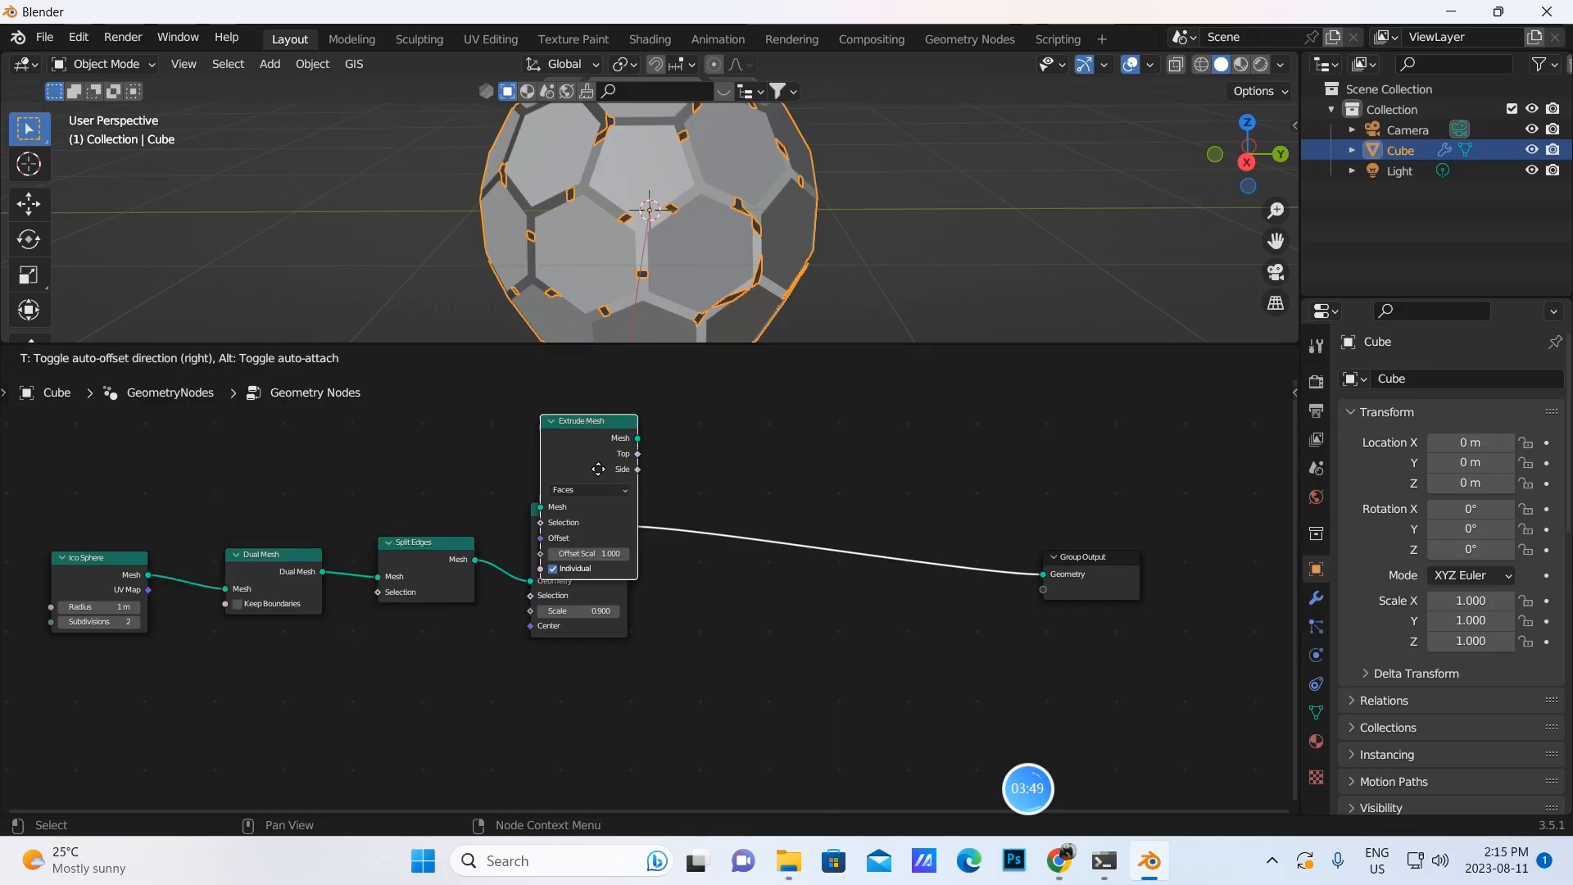
left_click(706, 529)
scroll(655, 215, "down", 5)
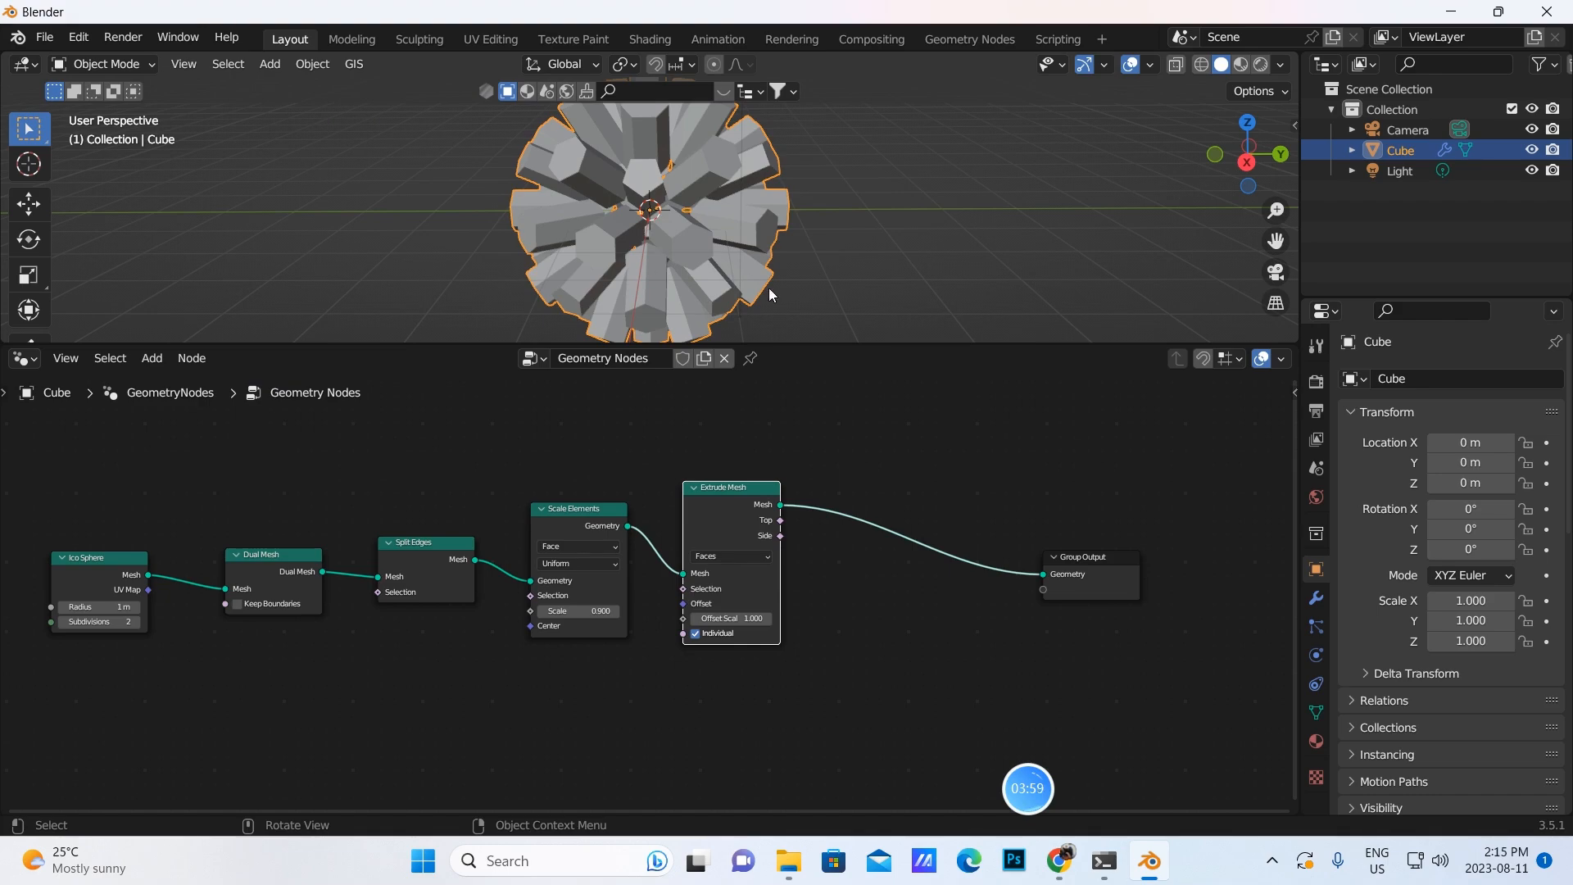
Insert a second Scale Elements node on the link between Extrude Mesh and Group Output
middle_click_drag(854, 471, 681, 516)
left_click(151, 358)
left_click(176, 379)
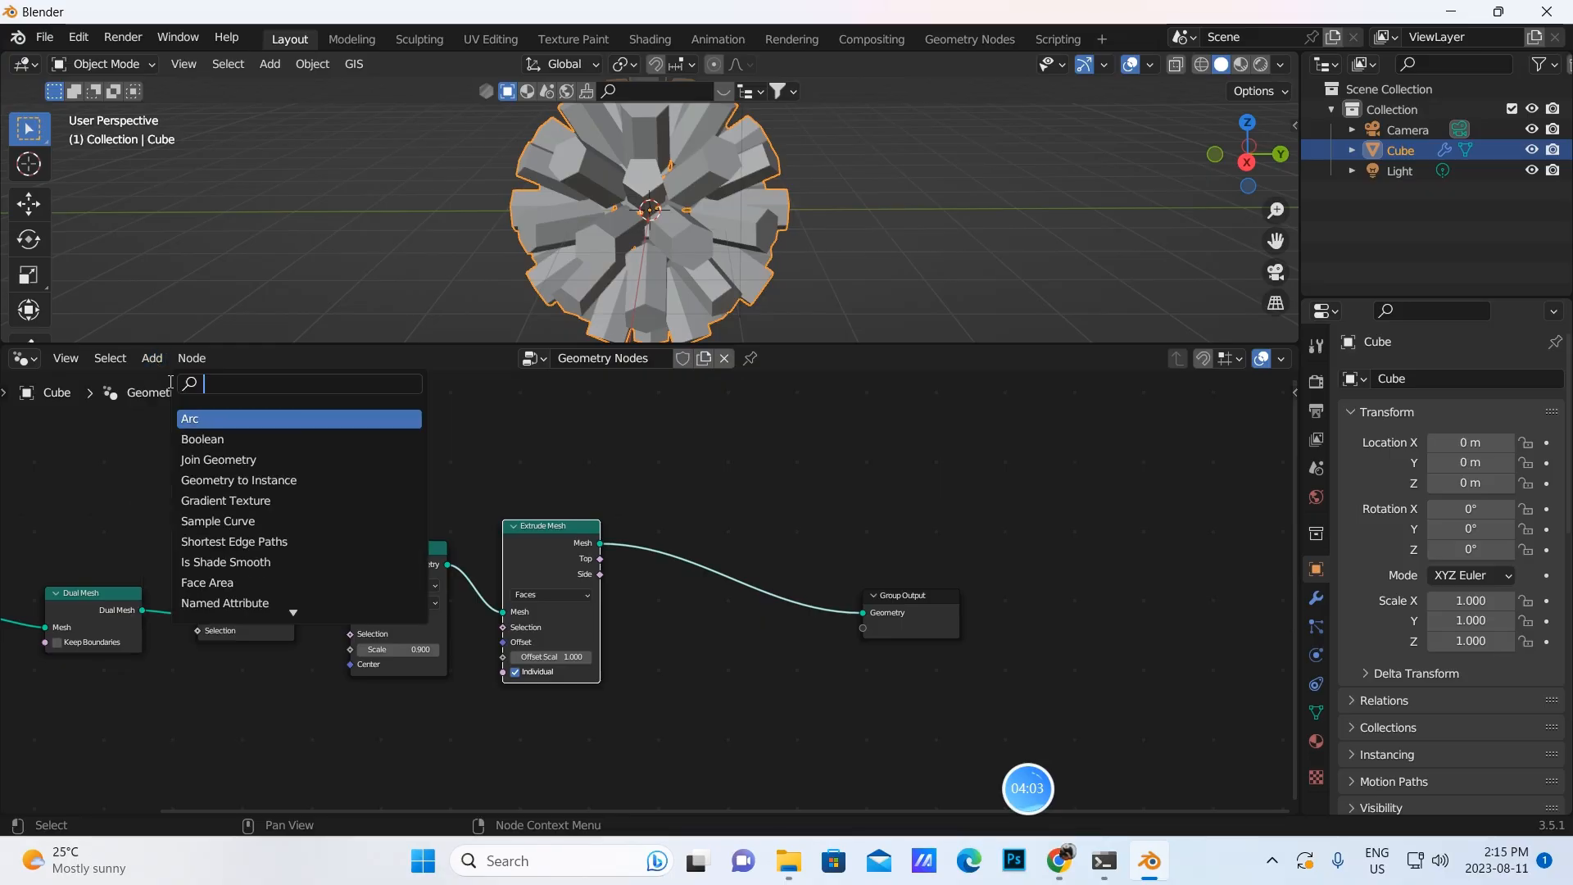
type("scale")
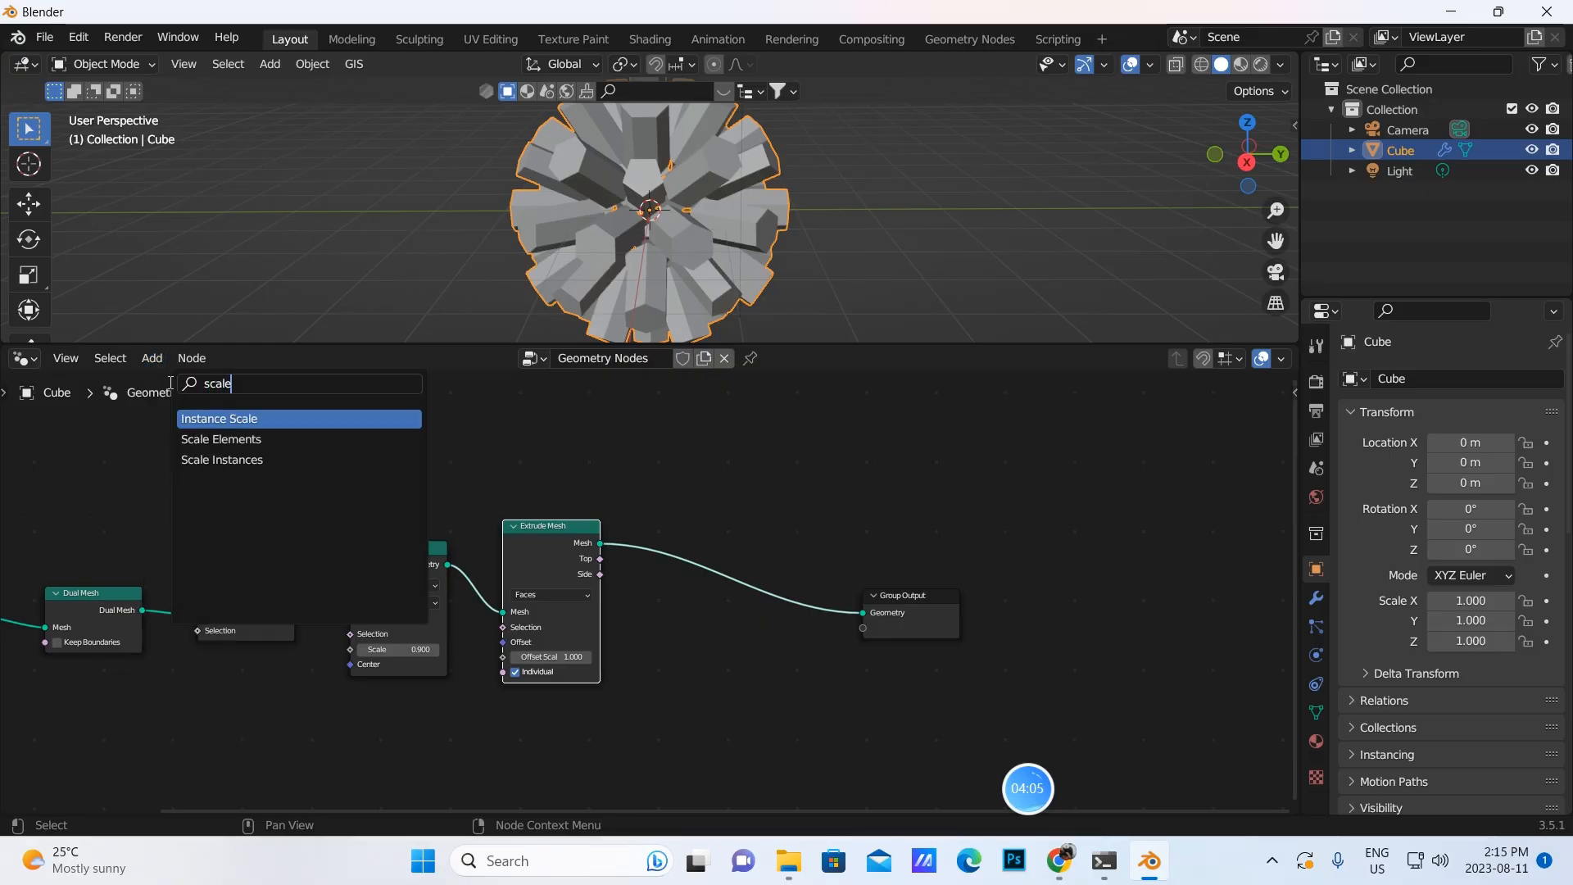
left_click(230, 438)
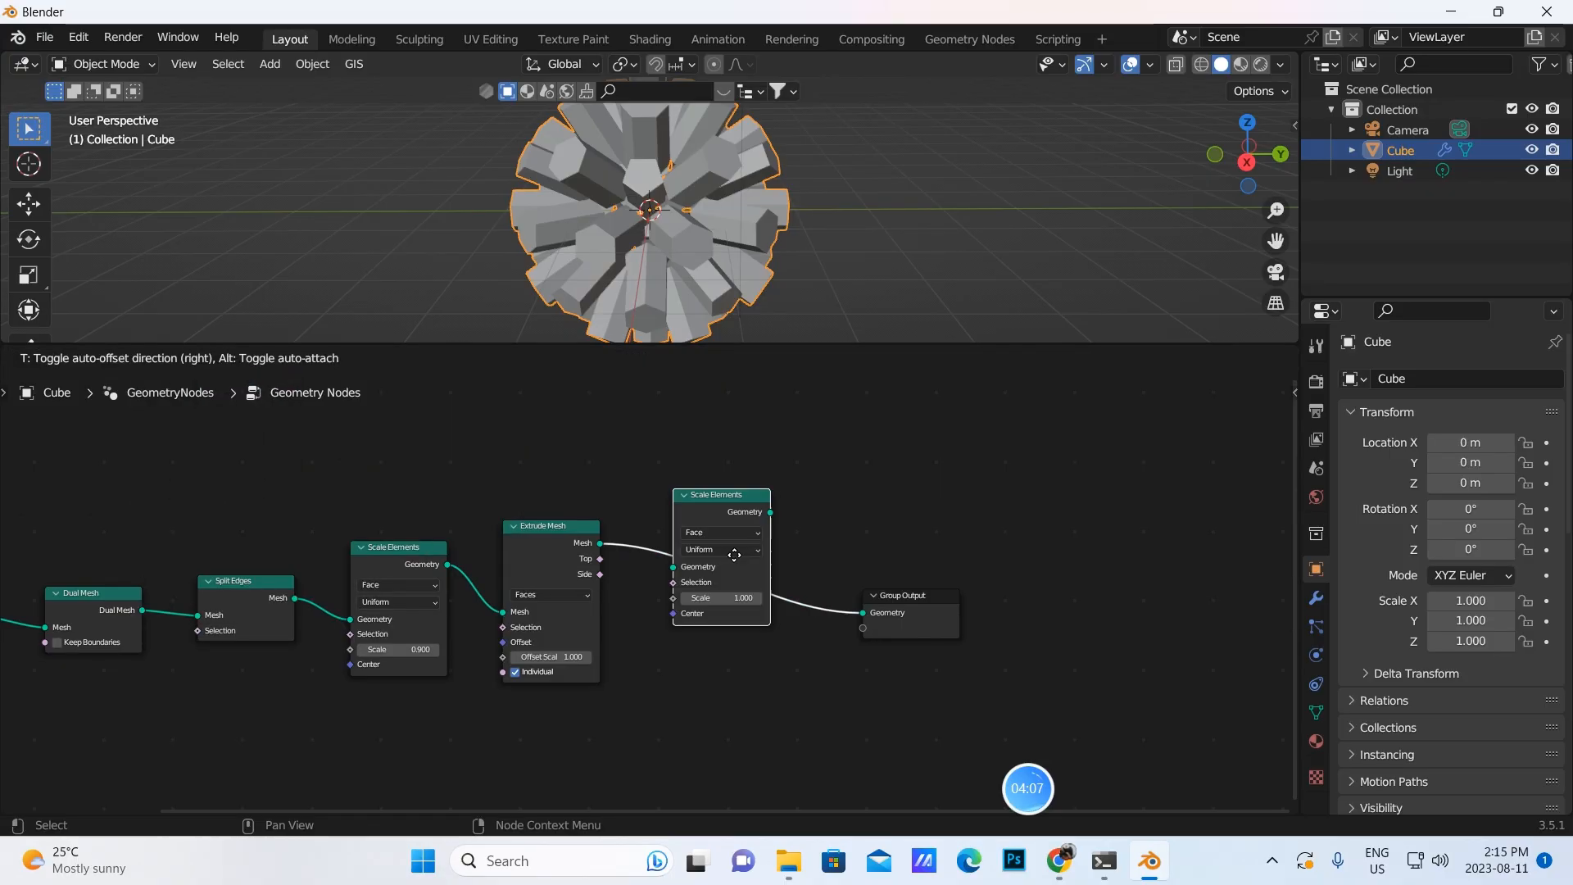
left_click(697, 578)
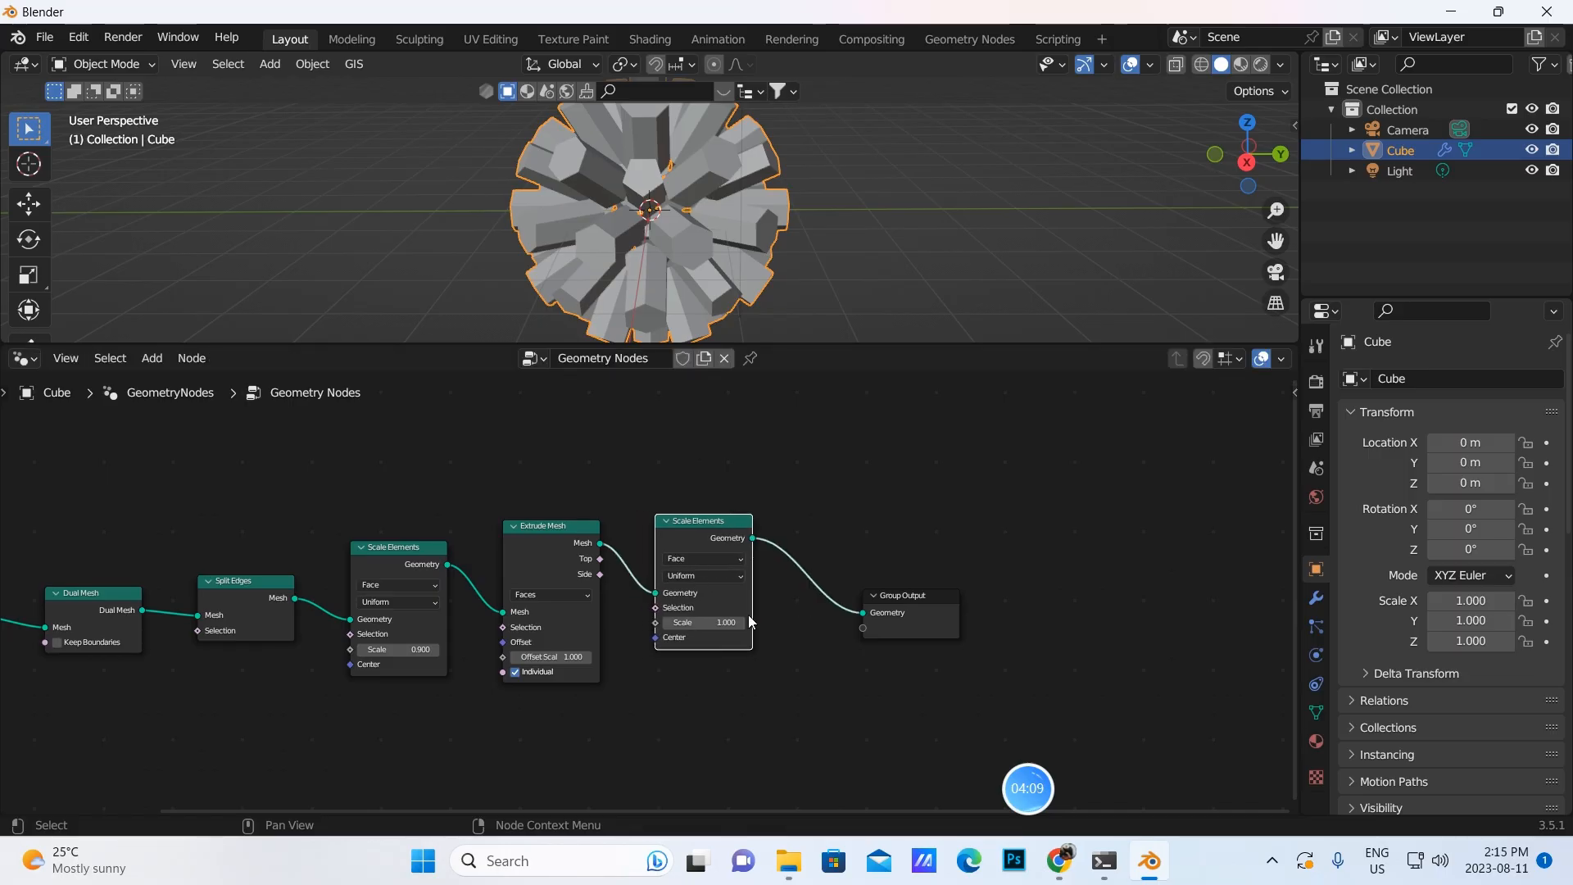
Try a Scale of 0 on the second Scale Elements node before resetting it to 1, and move Group Output farther right
left_click_drag(718, 623, 676, 623)
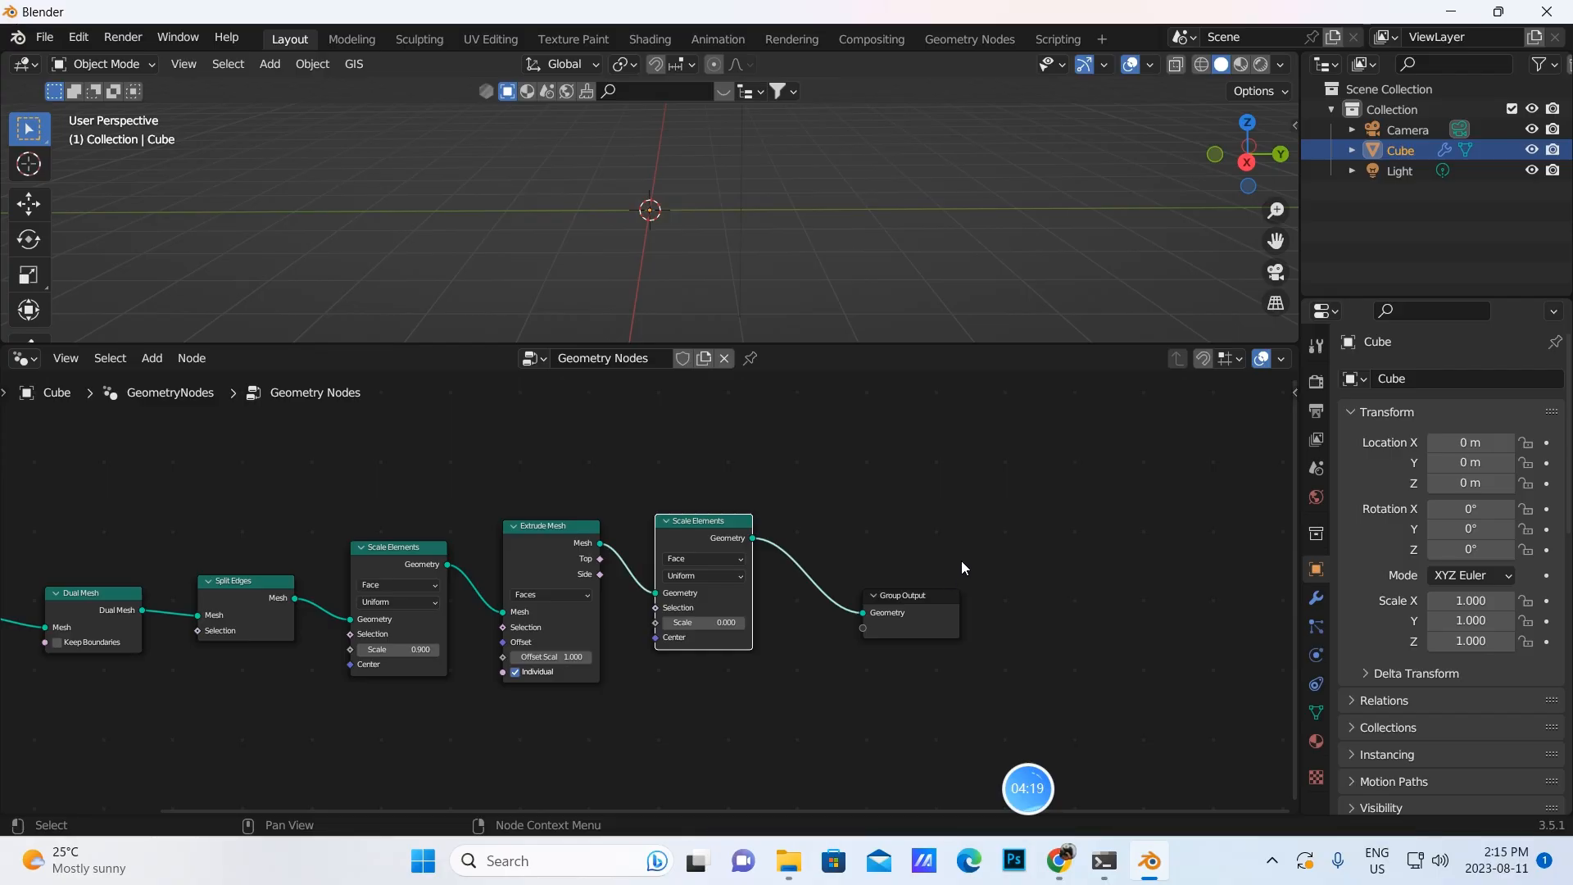
left_click_drag(921, 613, 1115, 577)
left_click(731, 623)
type("1")
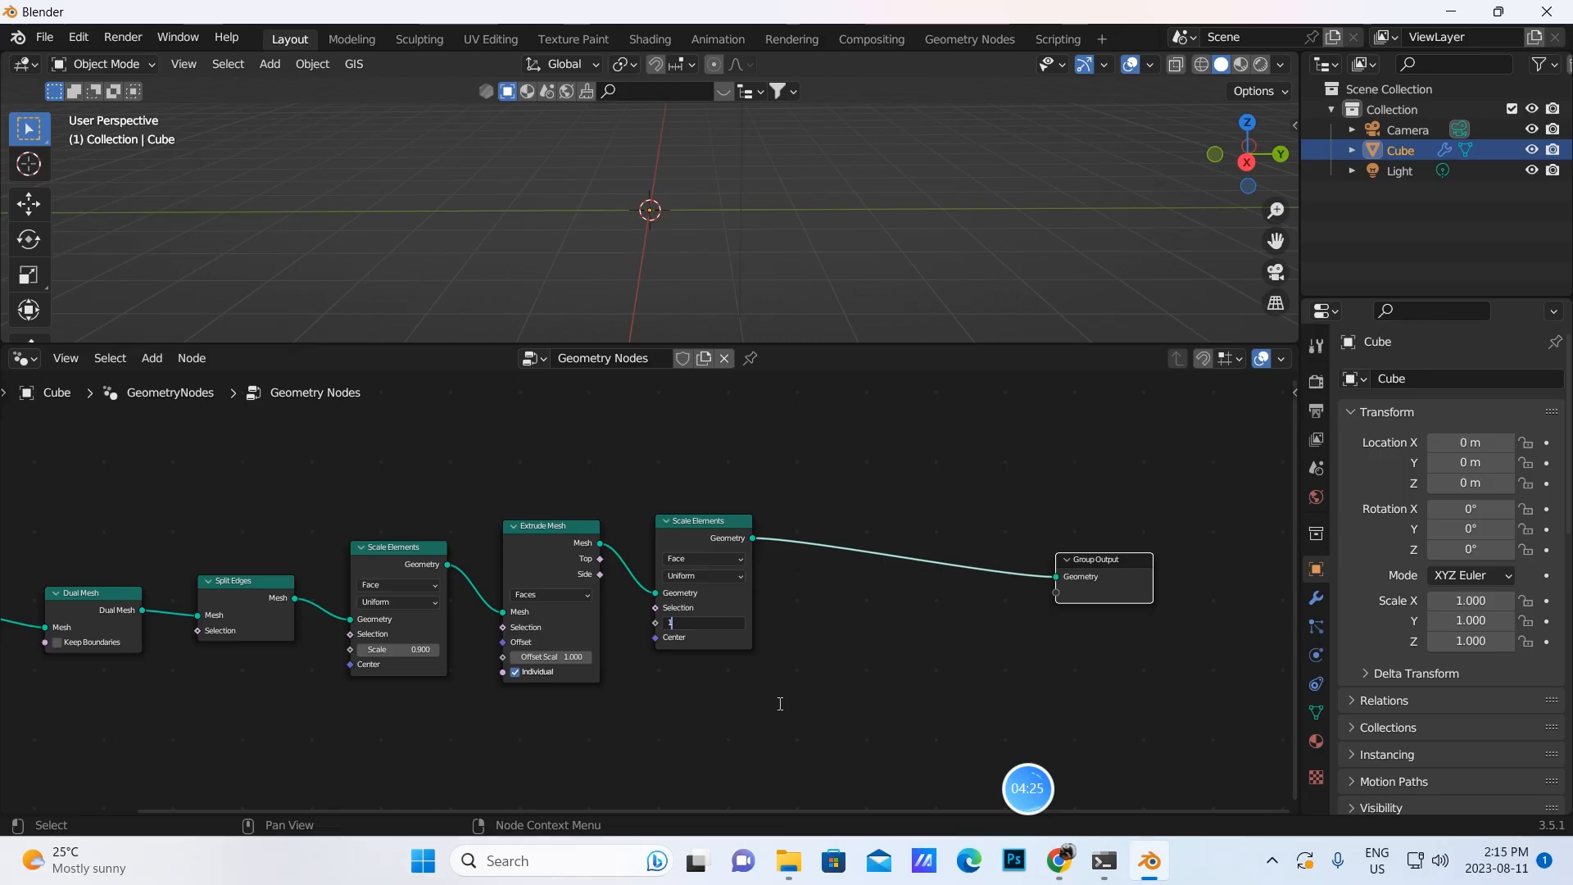
key("Return")
Move the Group Output and Ico Sphere nodes higher than the rest of the node chain, with Group Output farther right
middle_click_drag(849, 444, 769, 532)
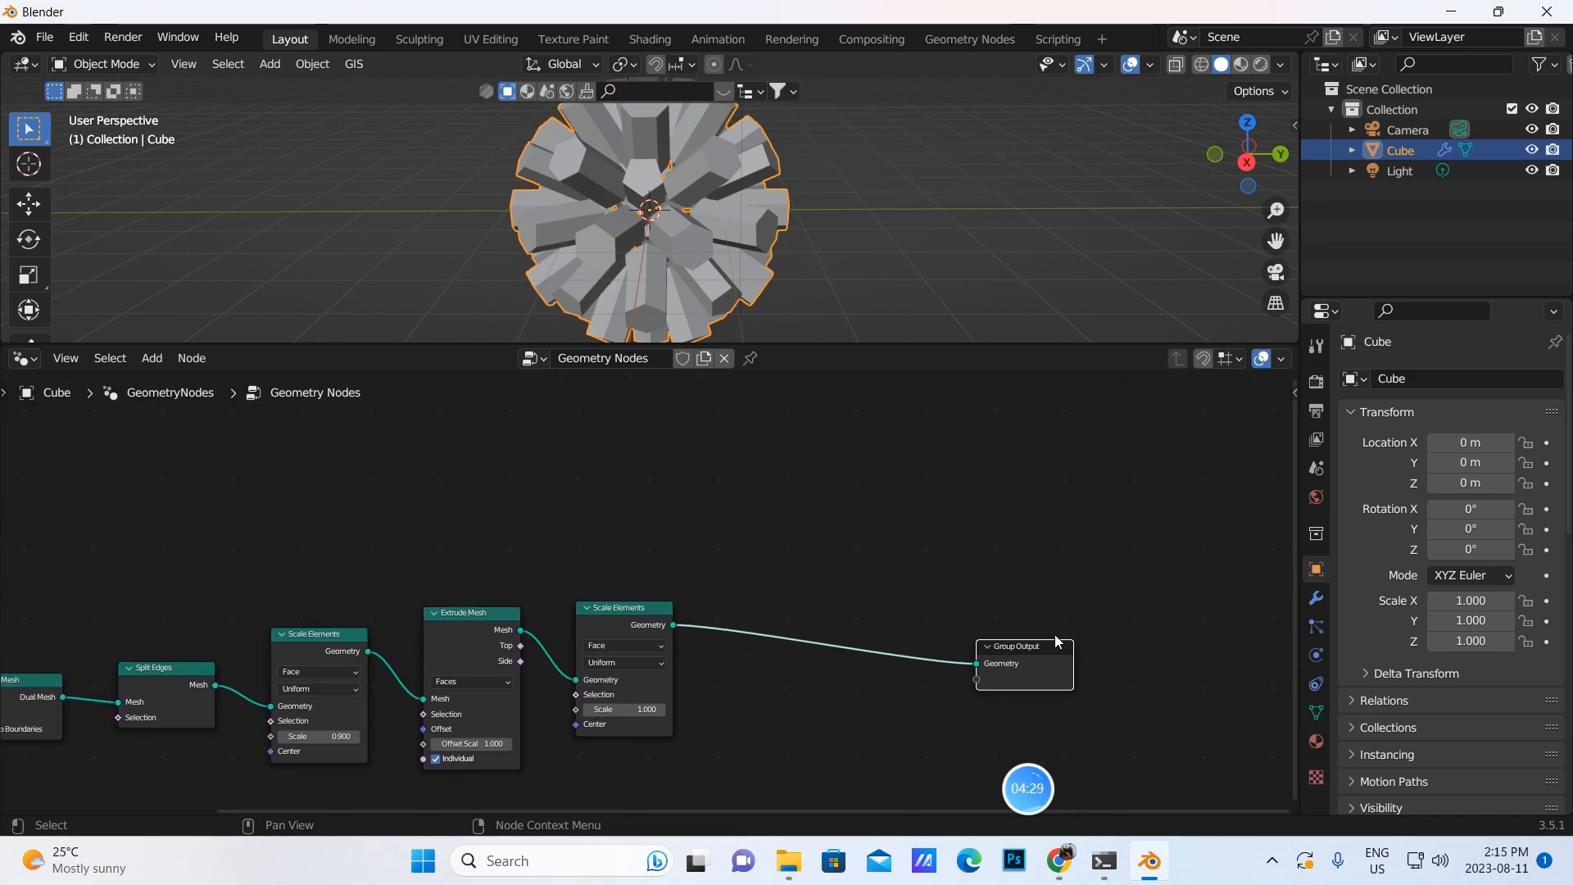
left_click_drag(1035, 650, 1146, 548)
middle_click_drag(736, 435, 823, 447)
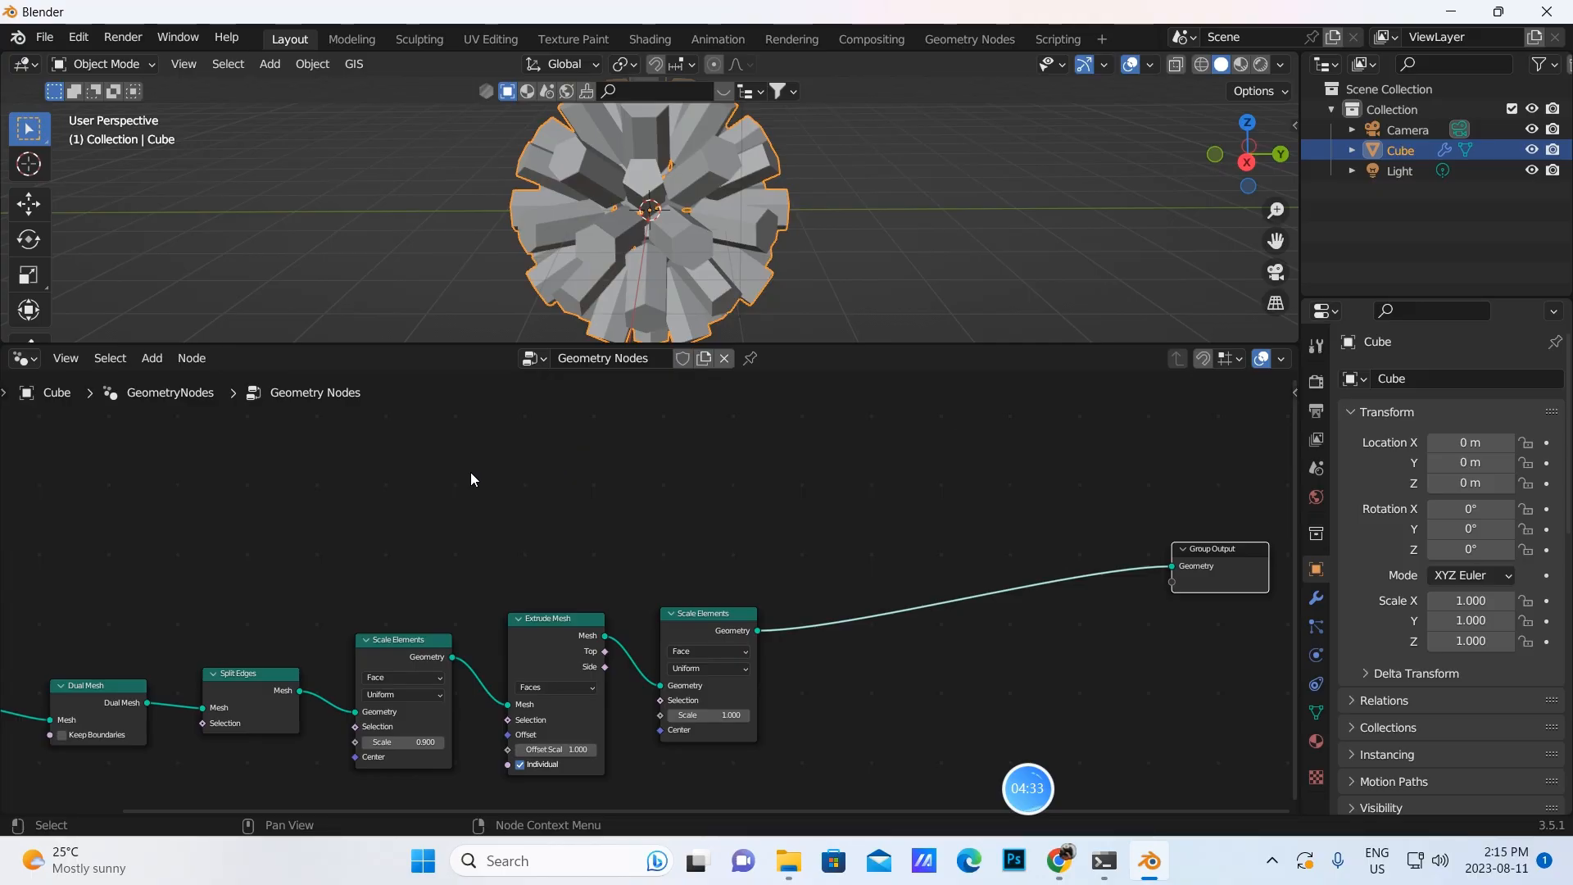
middle_click_drag(471, 479, 734, 475)
left_click_drag(142, 711, 102, 529)
Insert a Join Geometry node on the link between the second Scale Elements node and Group Output
middle_click_drag(982, 527, 683, 515)
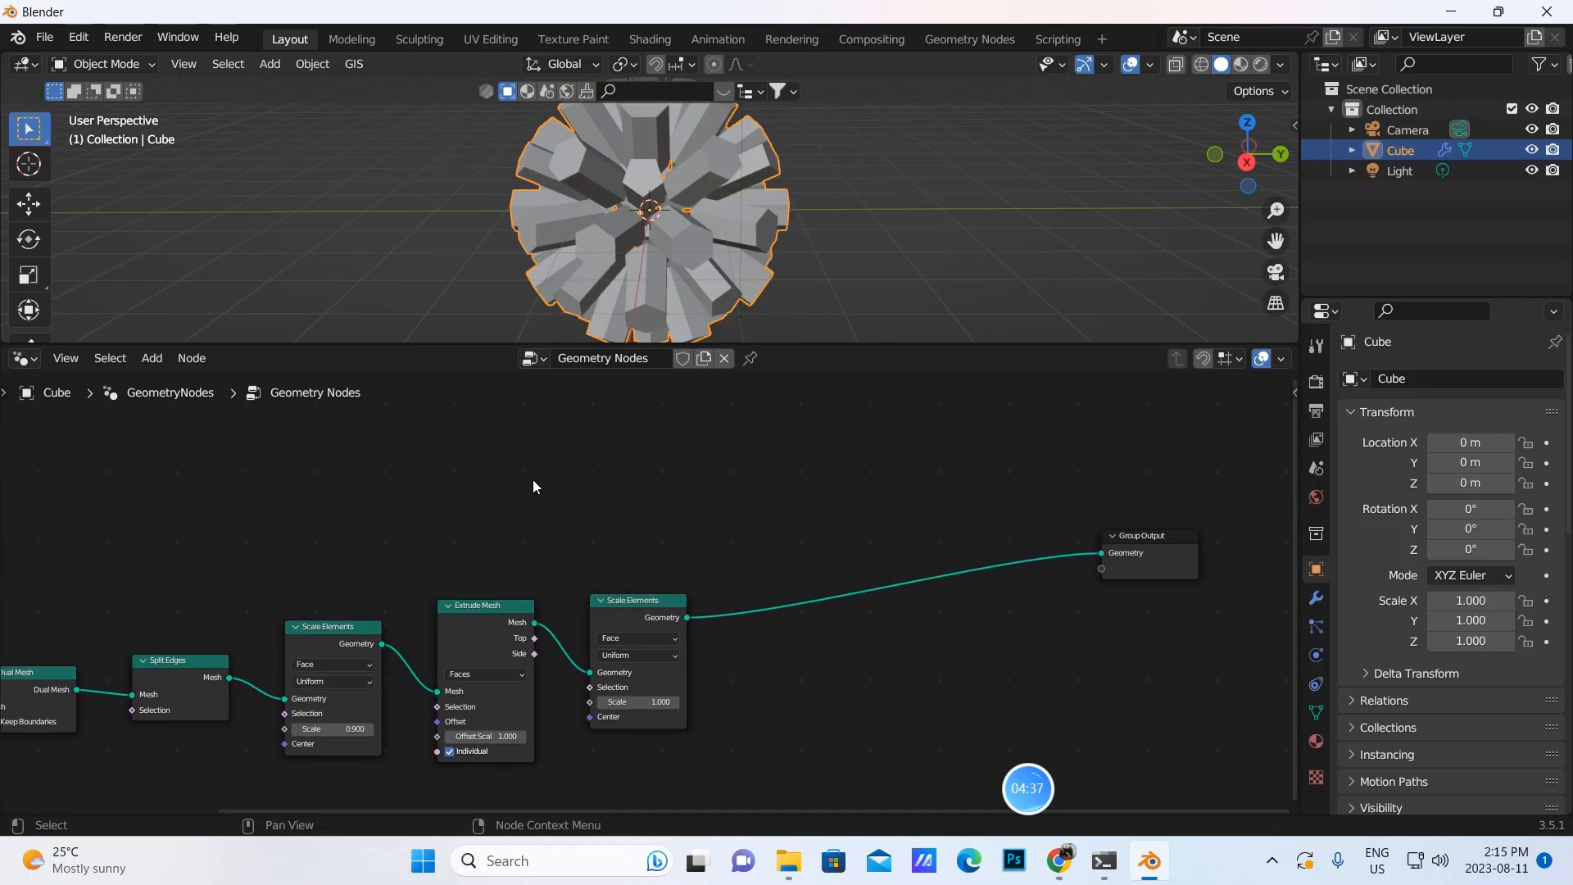
left_click(154, 358)
left_click(181, 387)
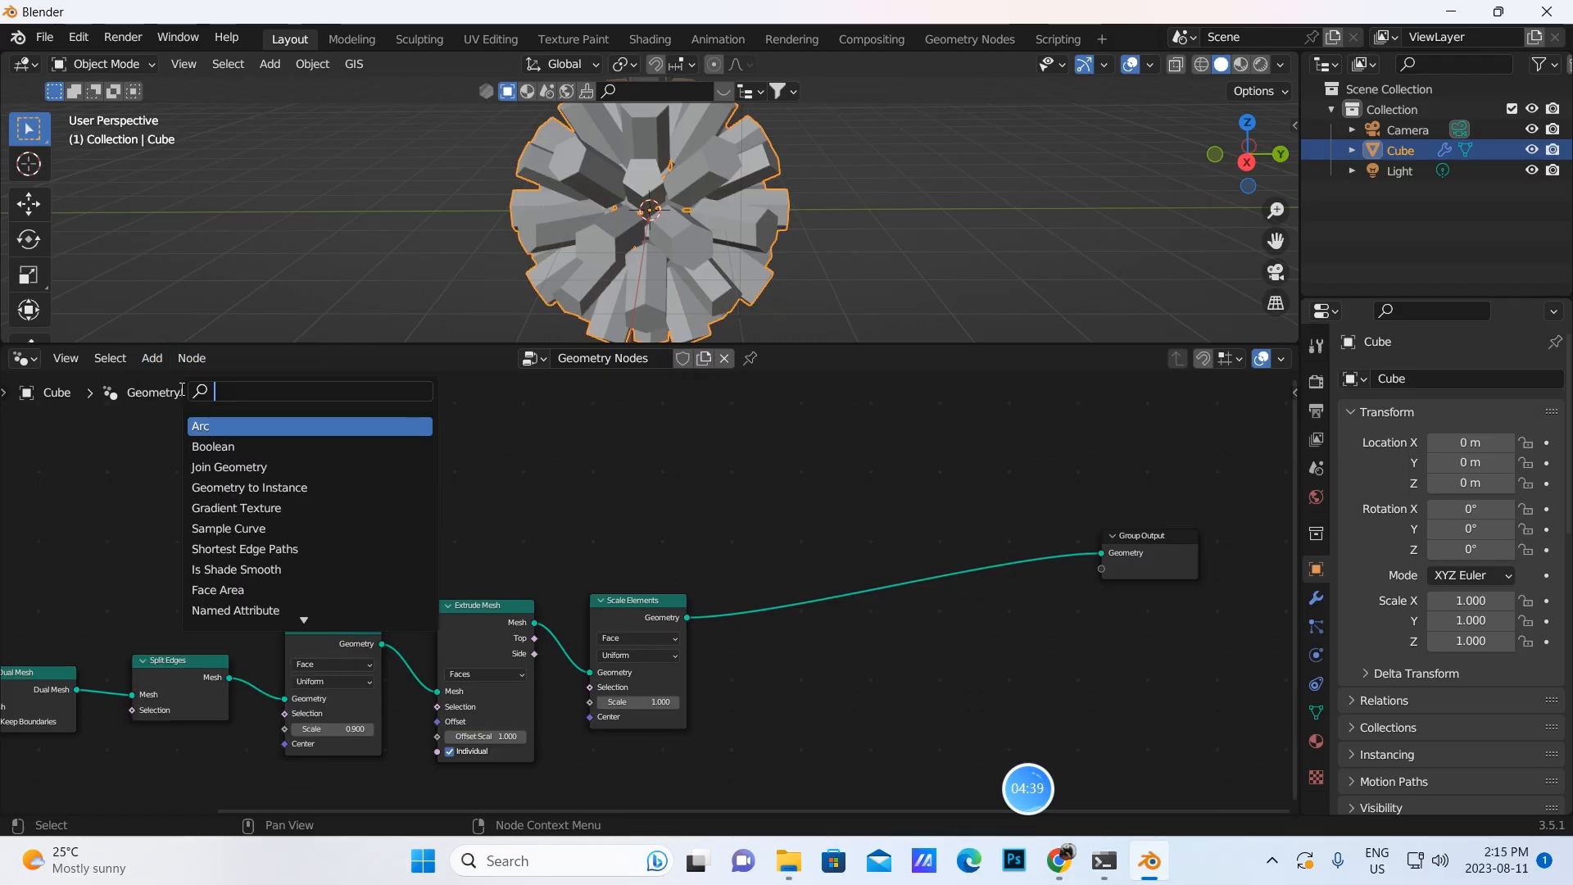
type("join")
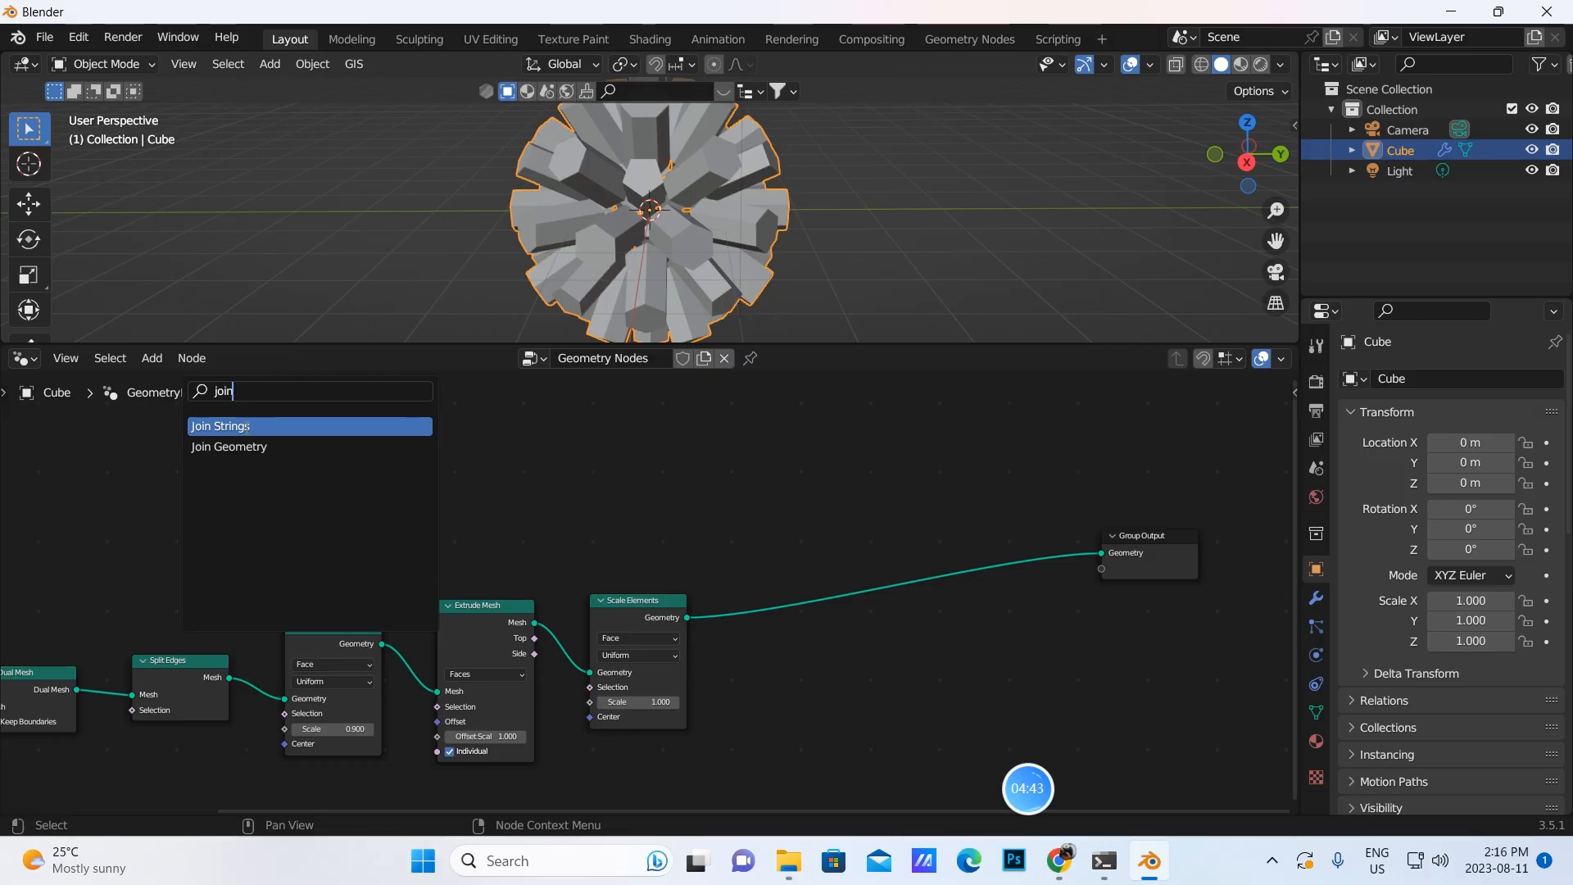
key("Return")
left_click(982, 605)
Connect the Ico Sphere's Mesh output to Join Geometry as well, and move Join Geometry up and to the left
middle_click_drag(585, 513, 782, 500)
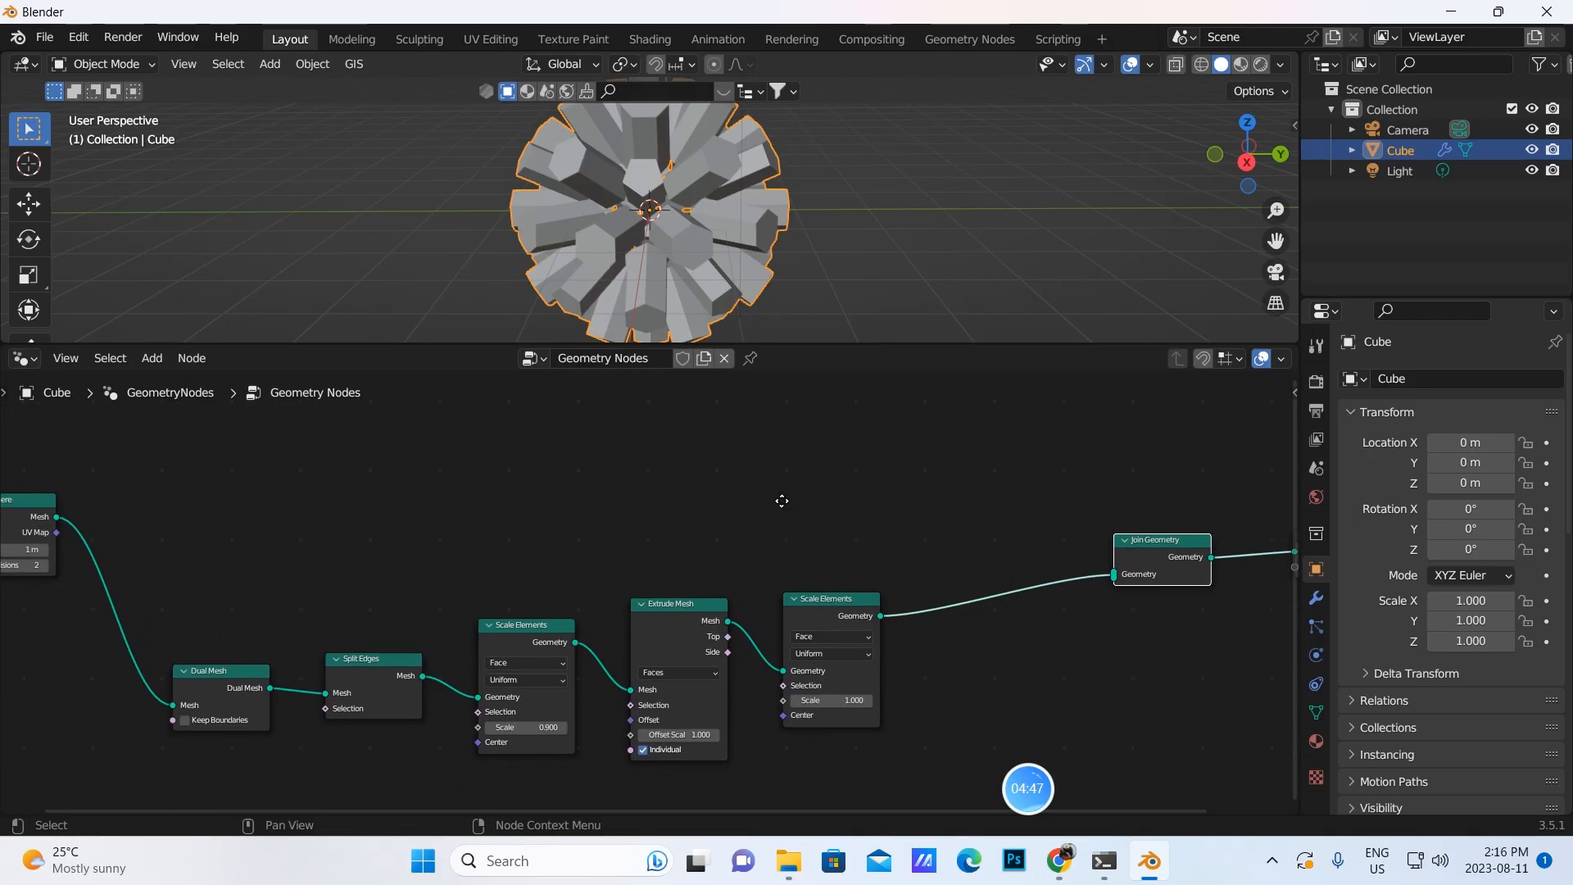
left_click_drag(57, 517, 1111, 575)
scroll(939, 279, "up", 2)
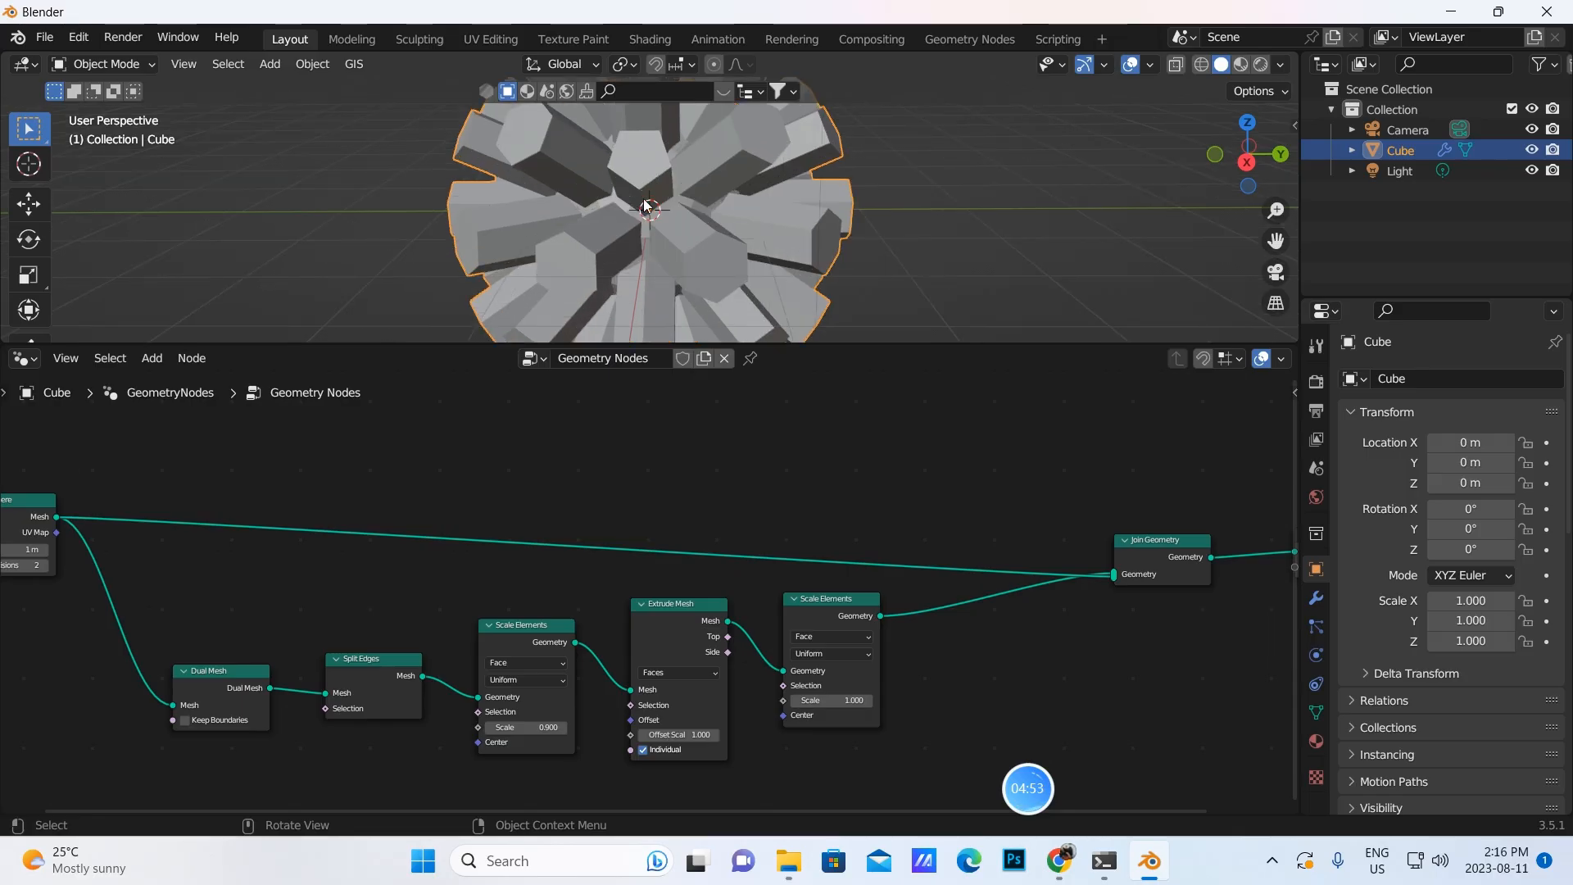
left_click_drag(1167, 551, 1055, 481)
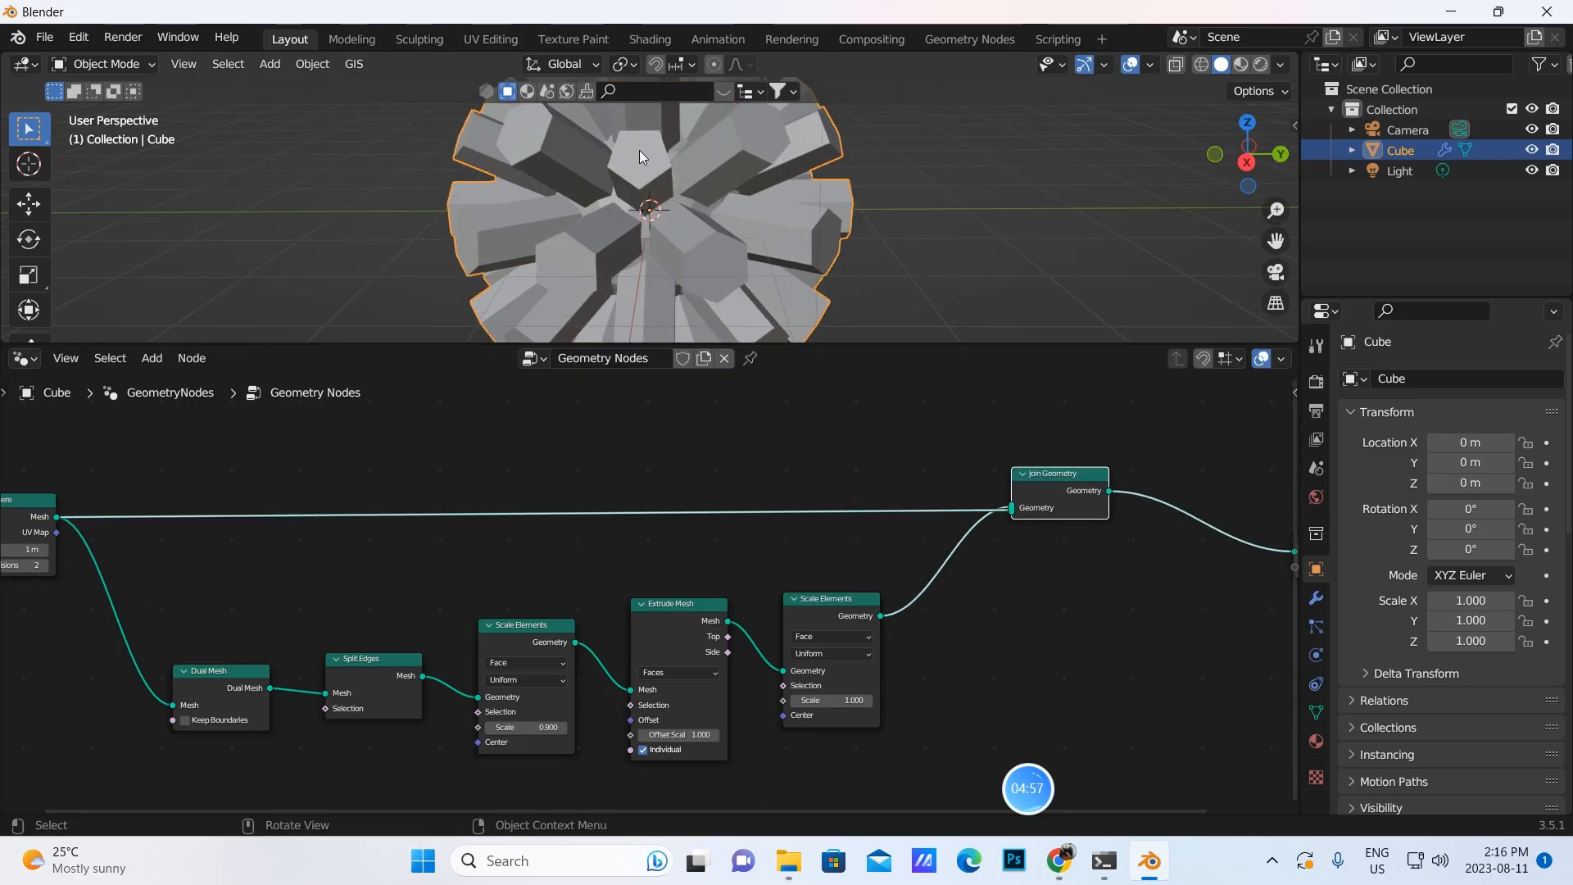
Connect the Dual Mesh output to Join Geometry and remove the direct link from Ico Sphere to Join Geometry
middle_click_drag(895, 456, 957, 441)
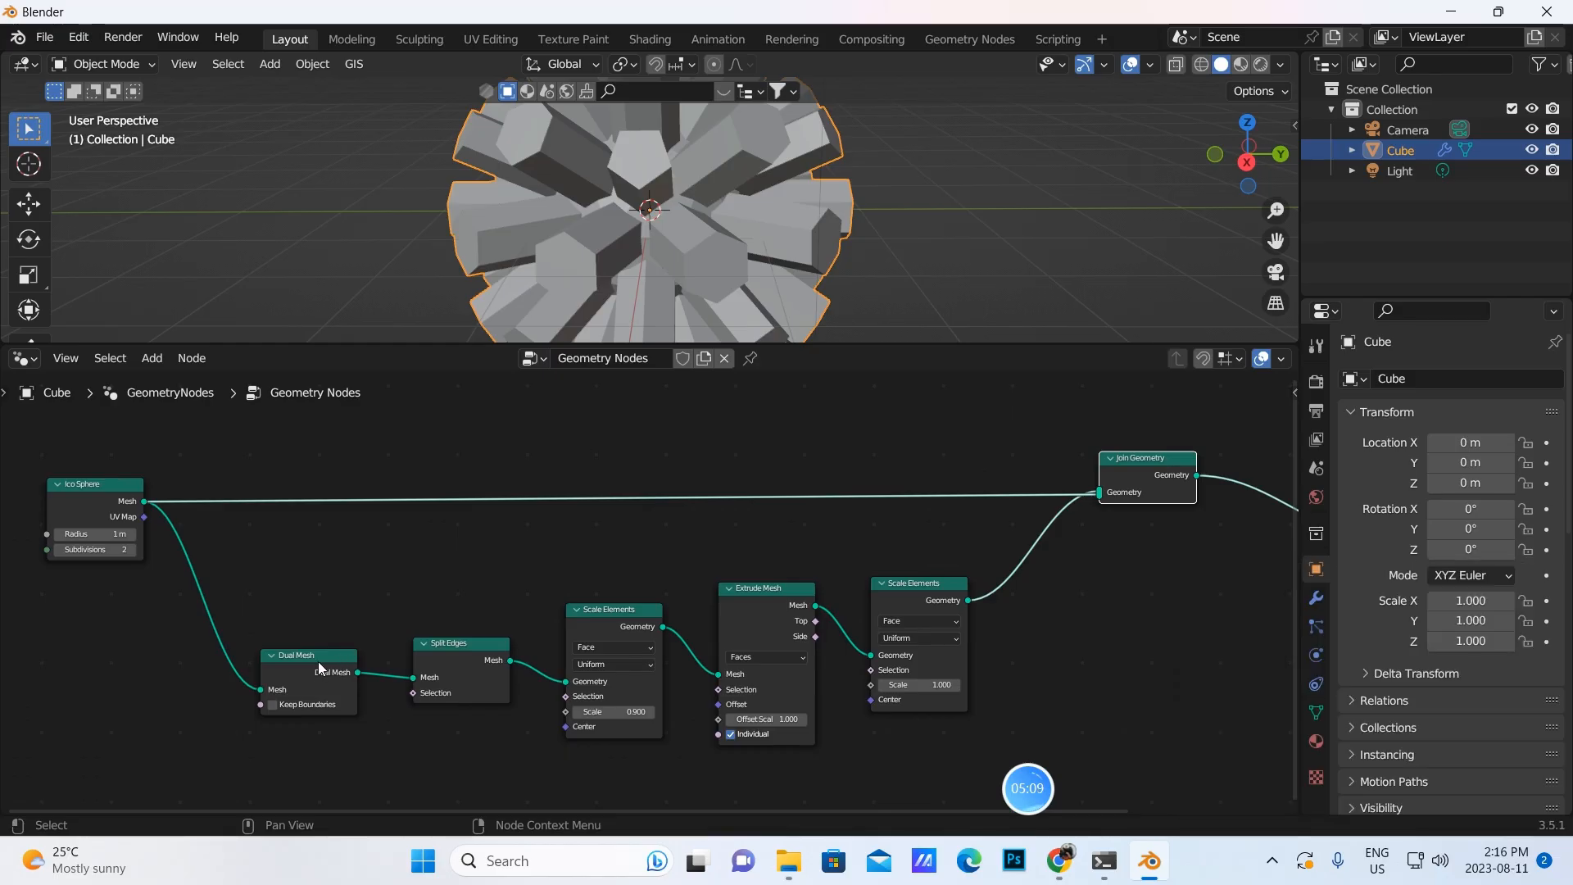
left_click_drag(358, 672, 1097, 493)
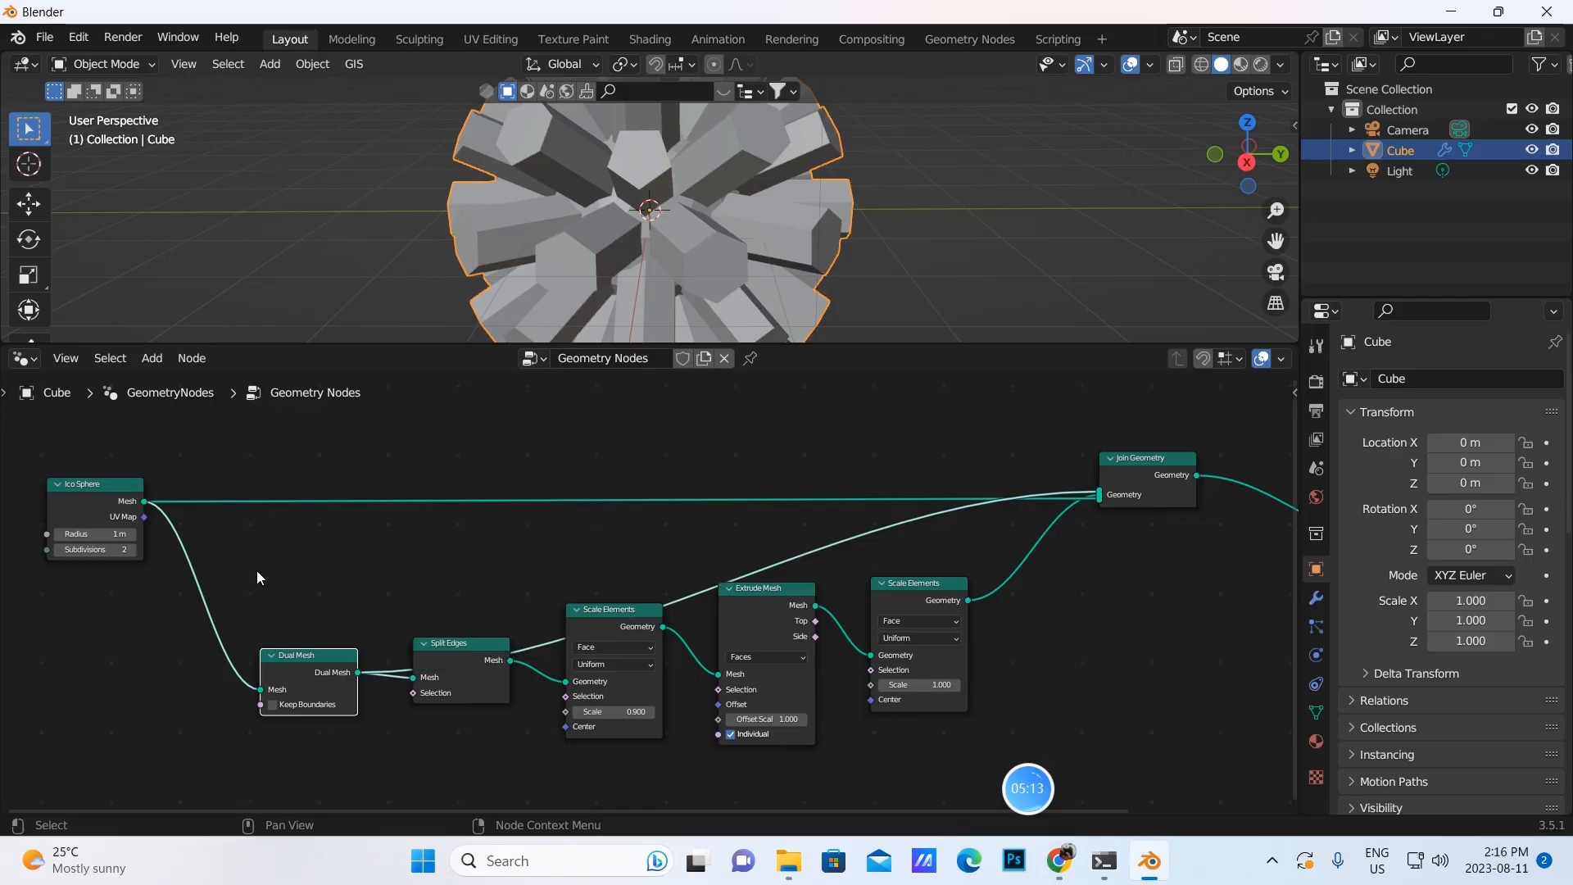
left_click_drag(301, 661, 320, 551)
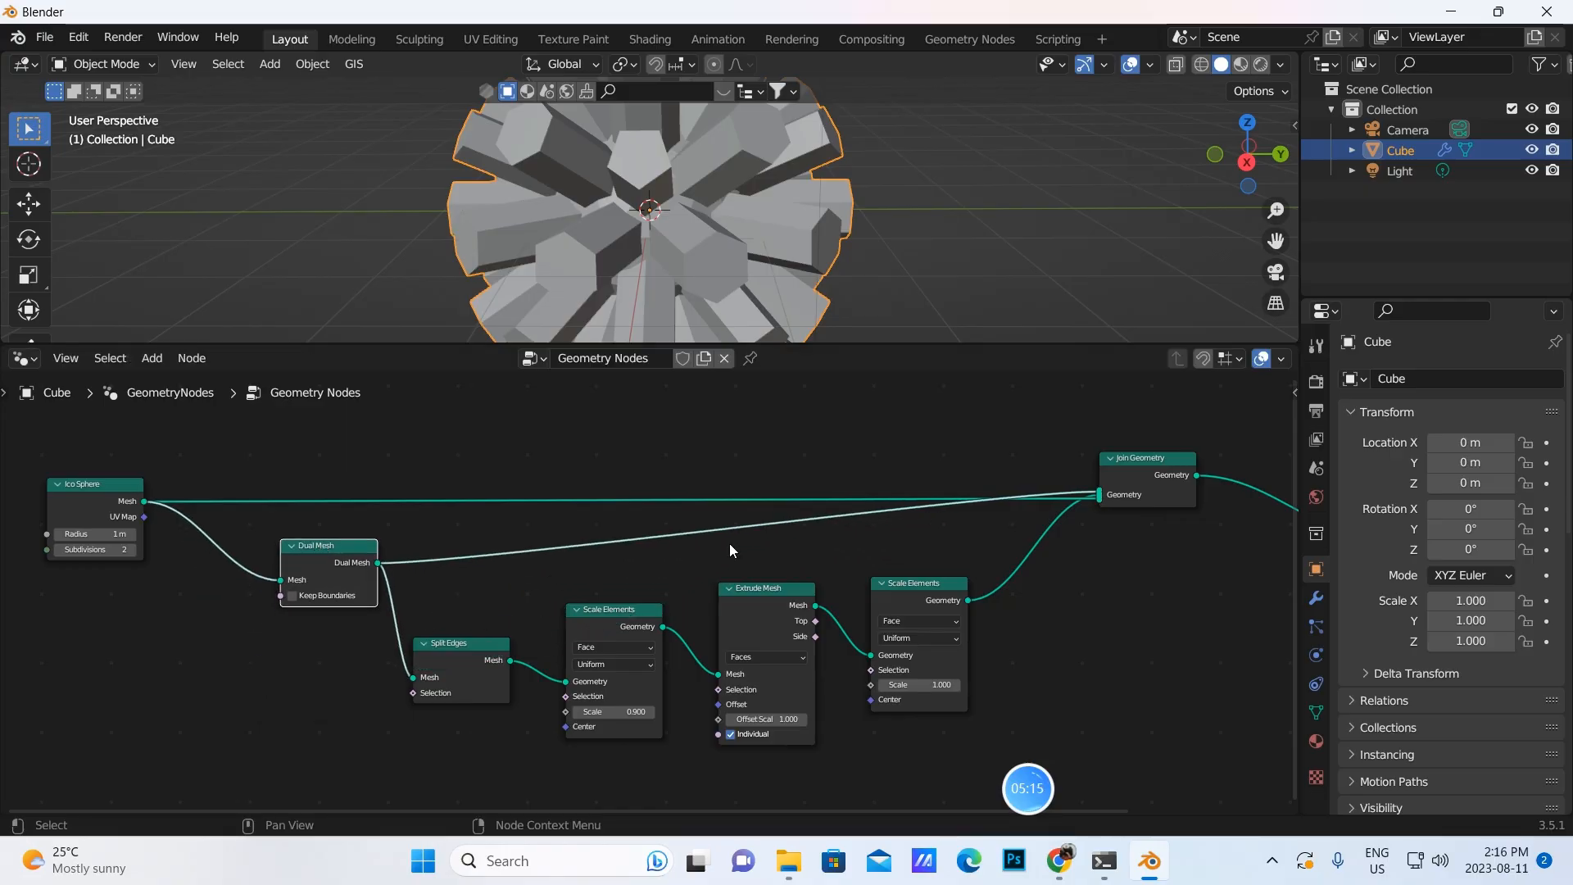
left_click_drag(1090, 495, 517, 429)
Move the Dual Mesh node up beside Ico Sphere and the Join Geometry node closer to Group Output
left_click_drag(321, 560, 279, 504)
scroll(770, 177, "down", 3)
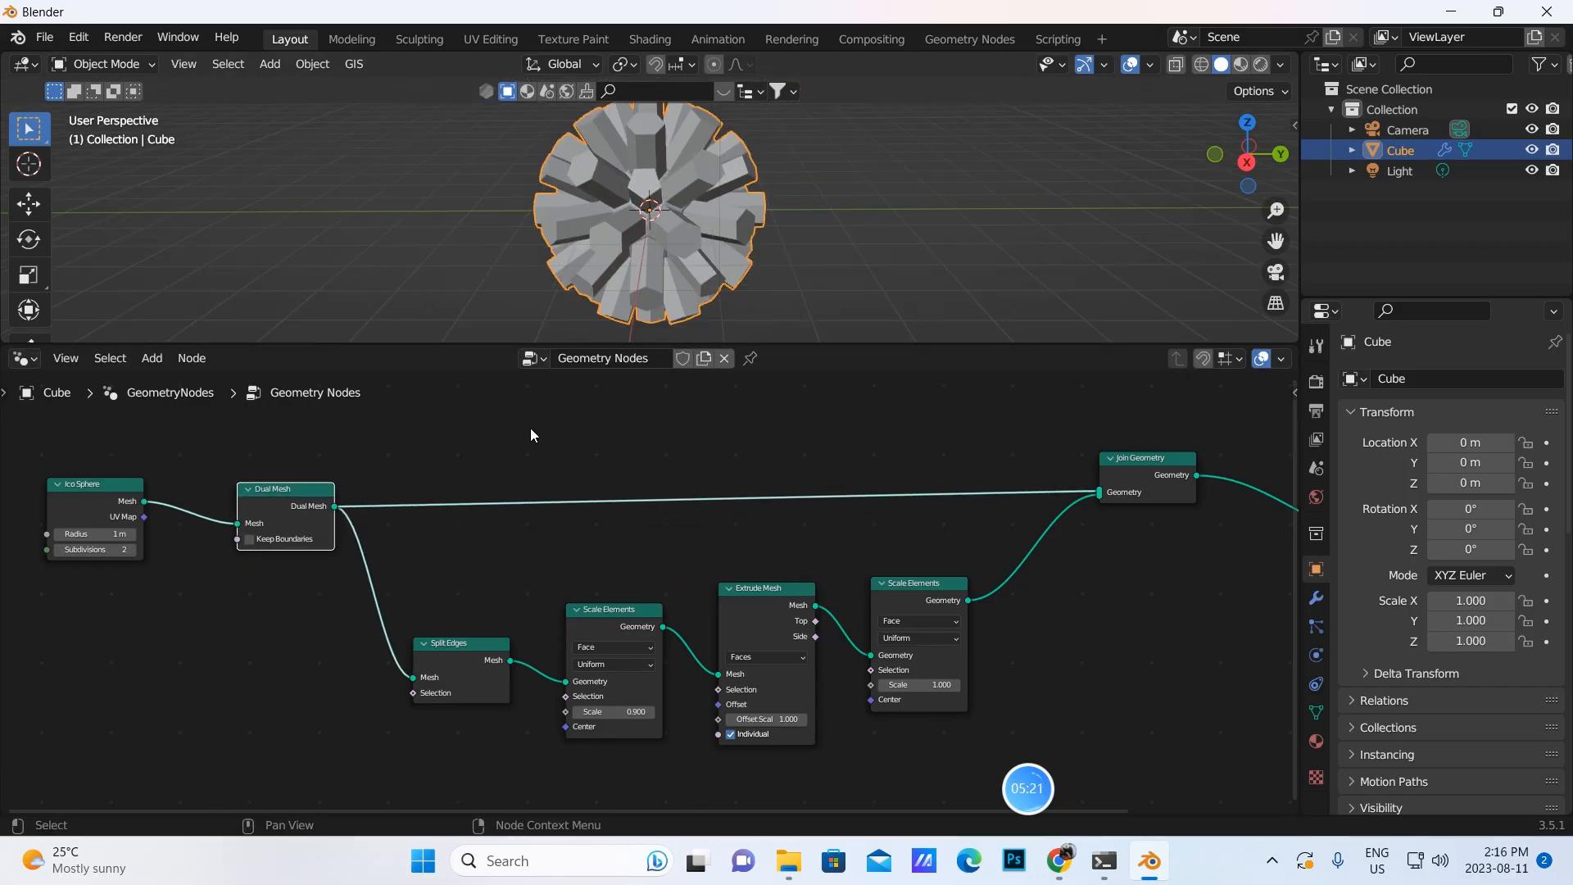
middle_click_drag(1098, 600, 809, 607)
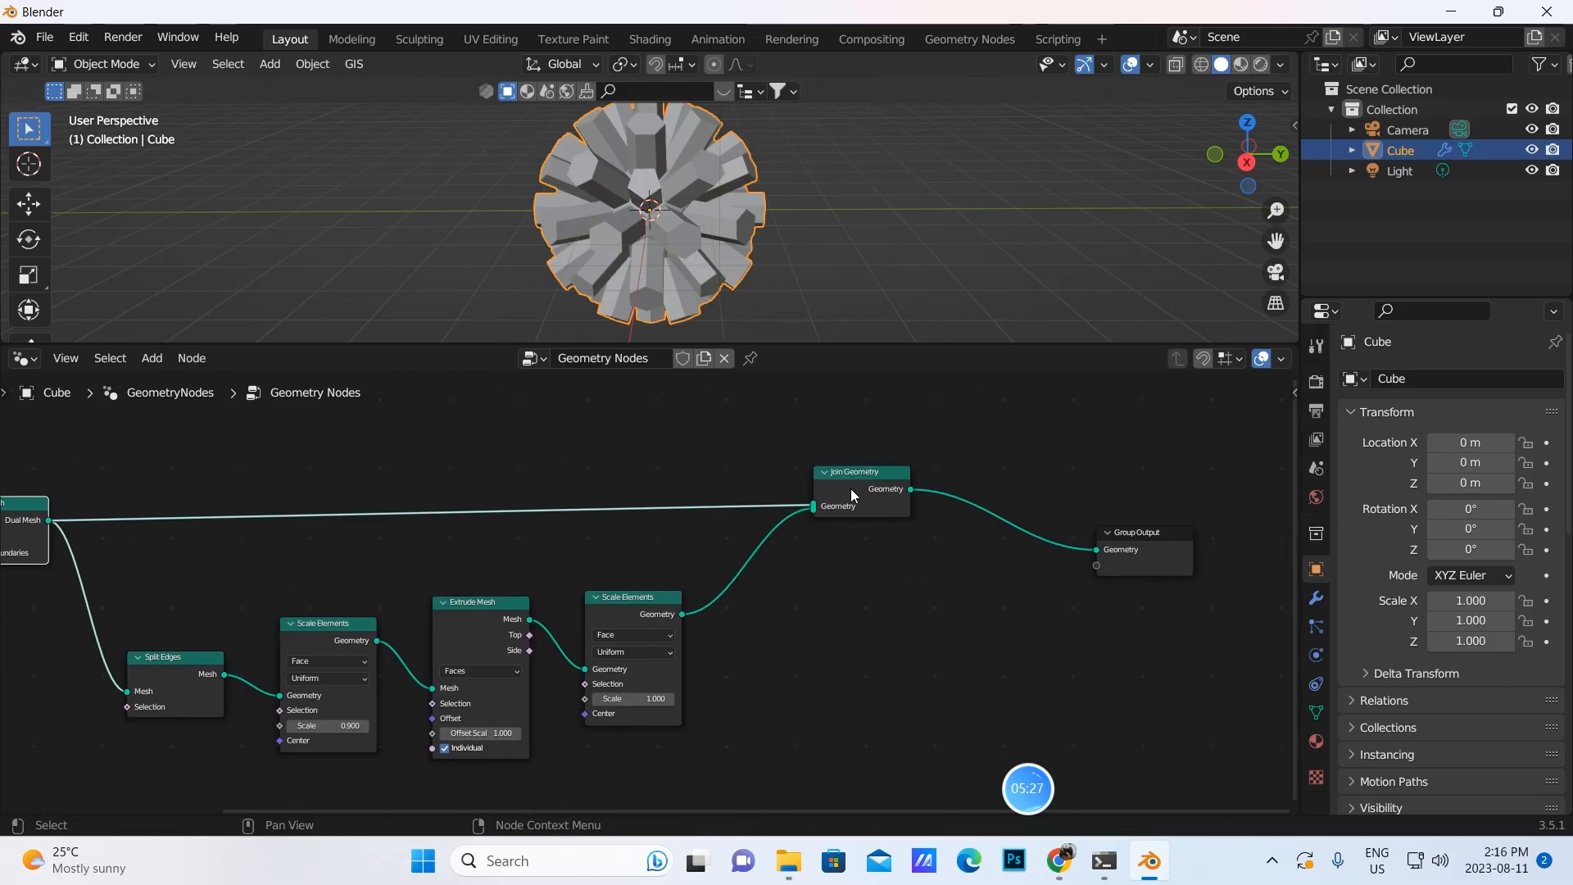
left_click_drag(857, 475, 980, 499)
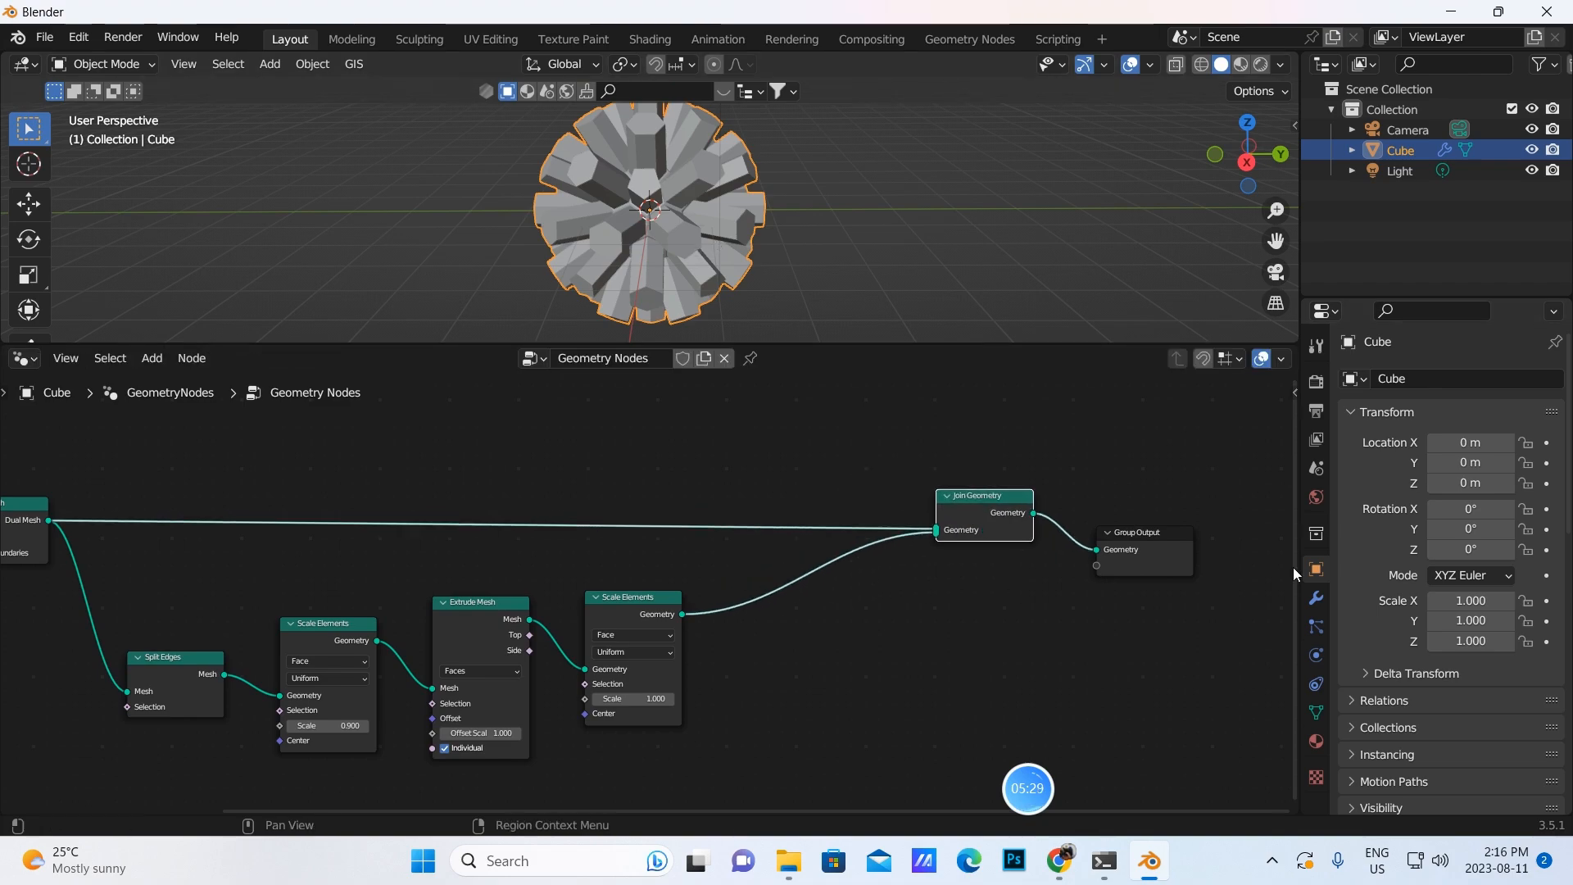
Rename the cube's material to base
left_click(1316, 741)
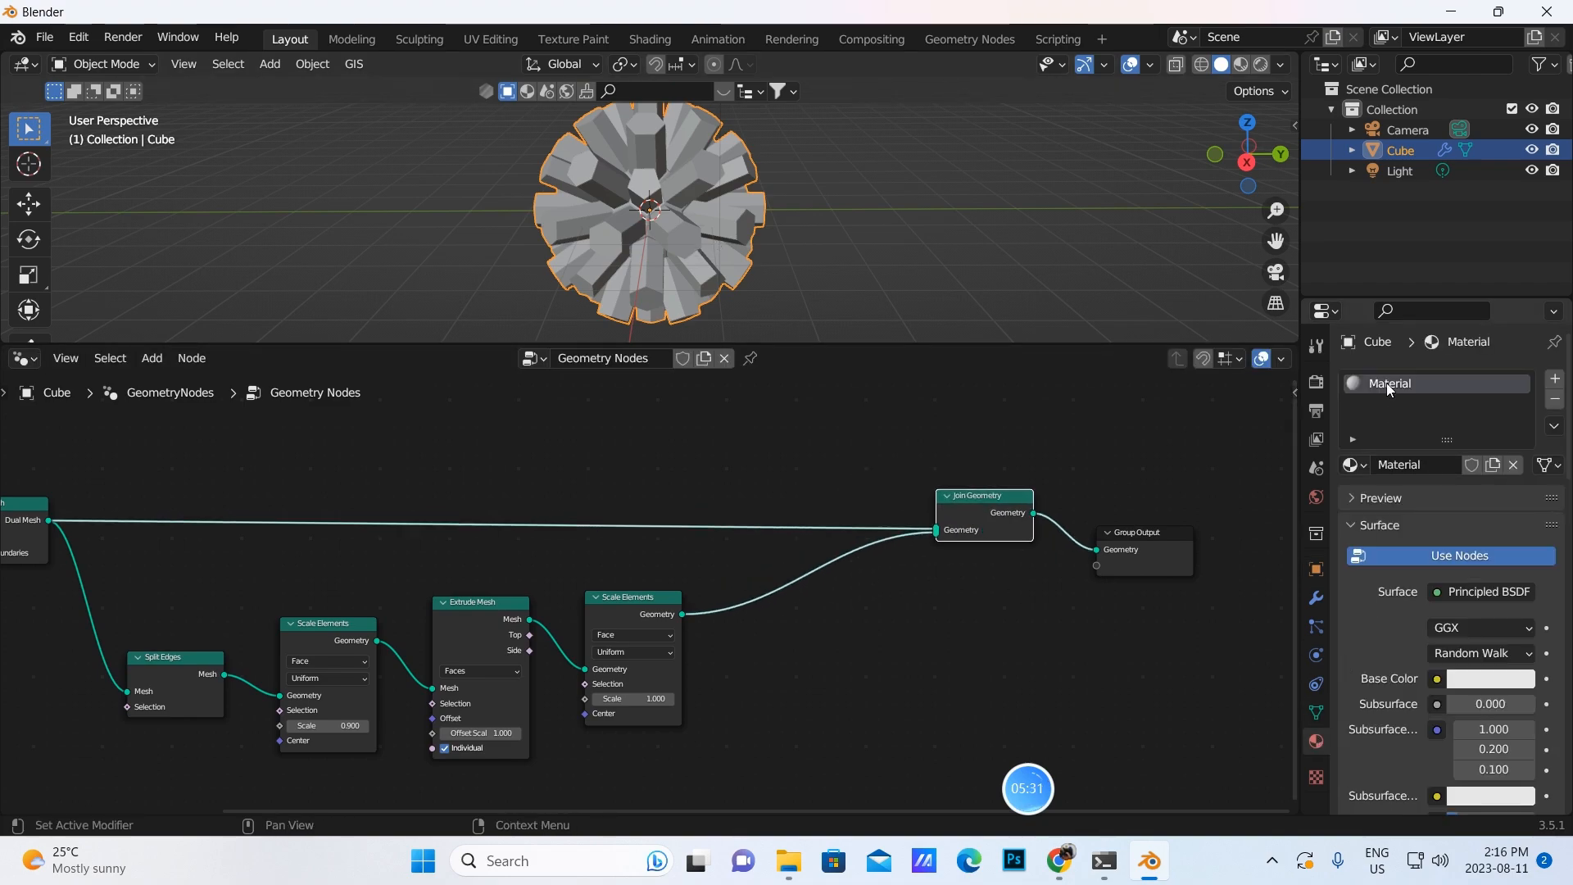
left_click(1430, 467)
key("BackSpace")
type("base")
key("Return")
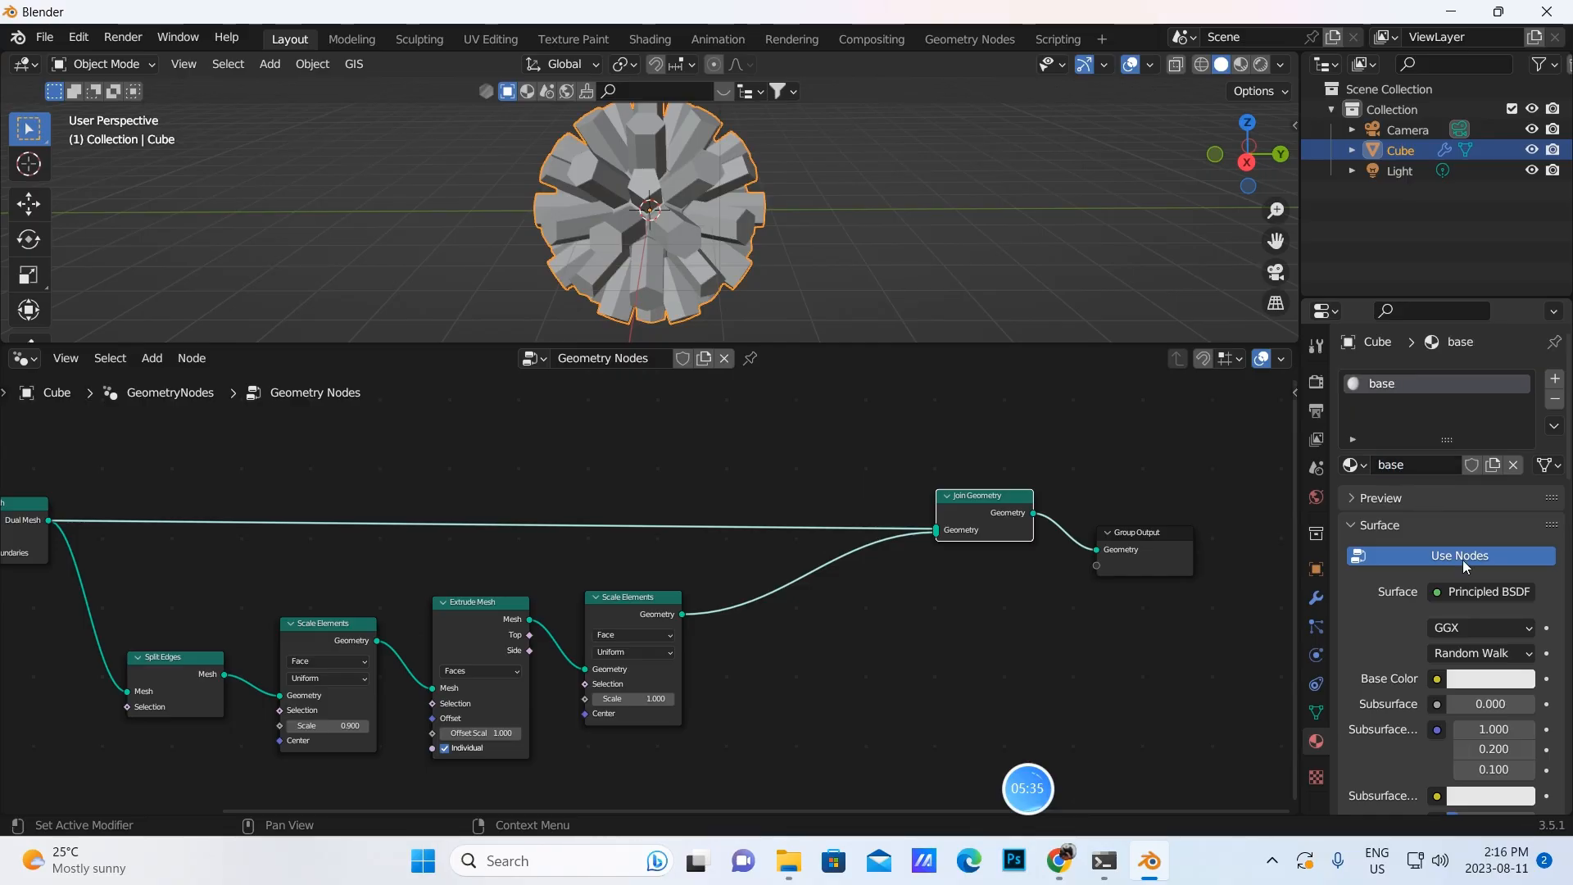
In the Shading workspace, enlarge the shader editor, delete the base material's Principled BSDF node and reposition Material Output
left_click(646, 39)
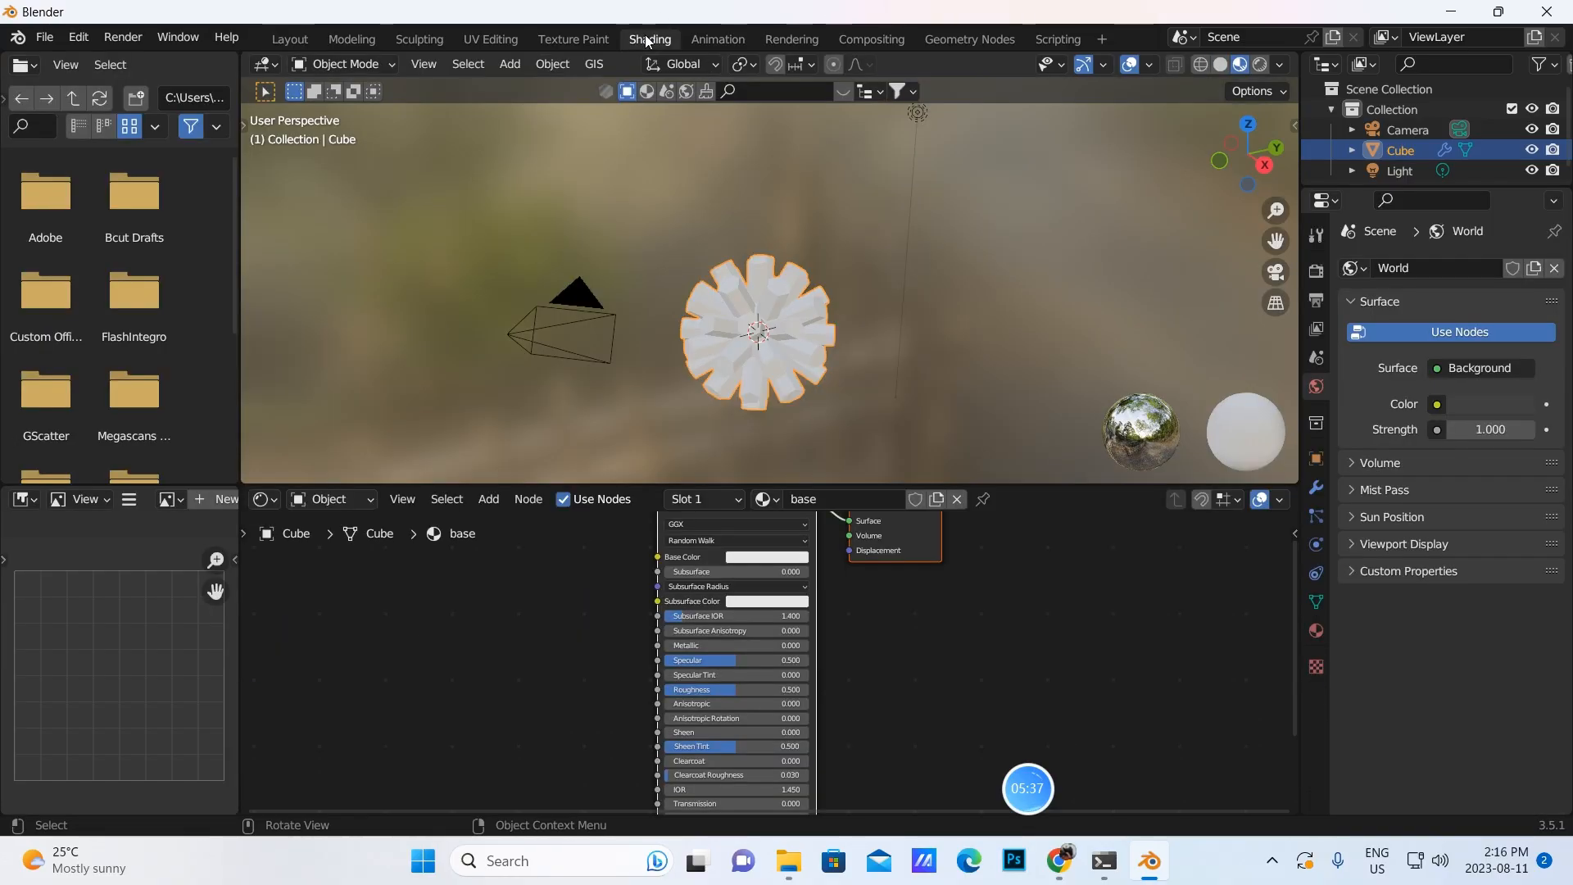
left_click_drag(989, 485, 989, 382)
left_click_drag(912, 475, 1157, 491)
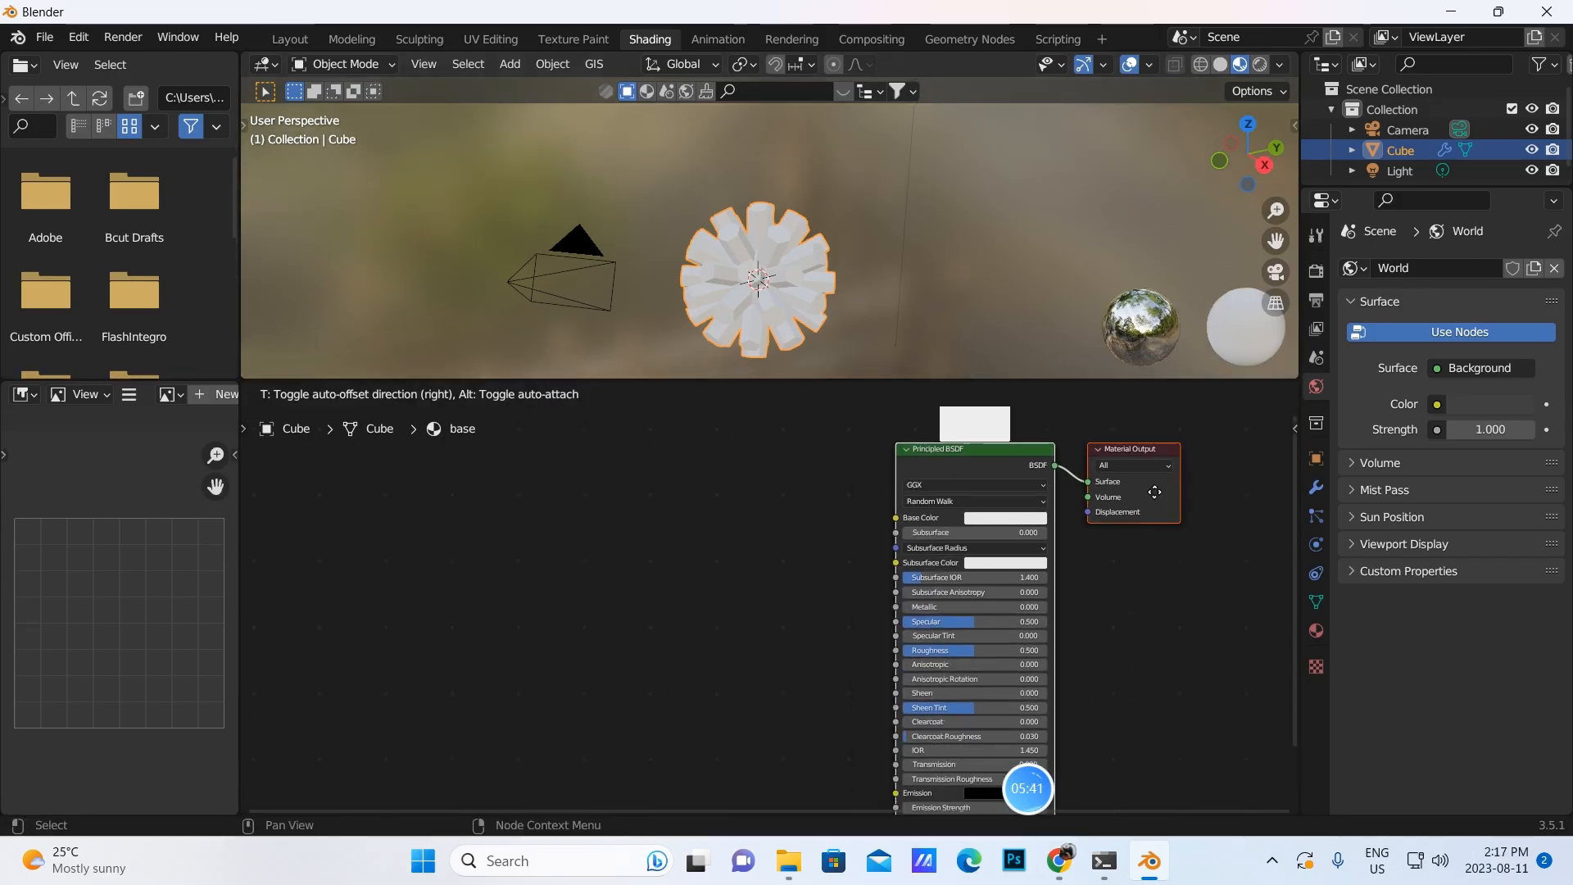
left_click(919, 471)
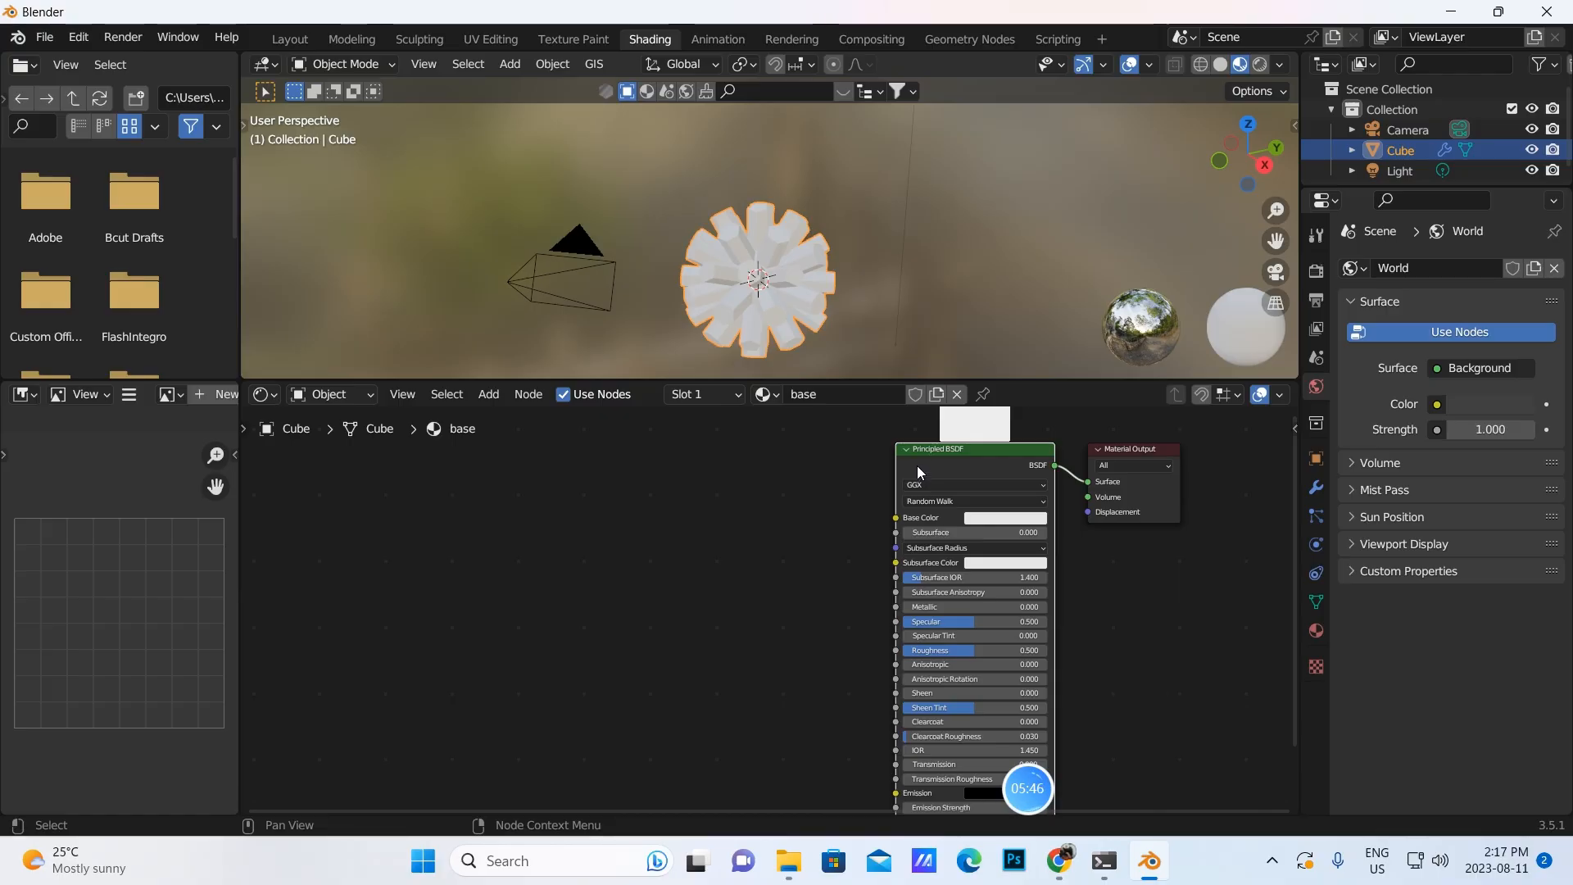
key("Delete")
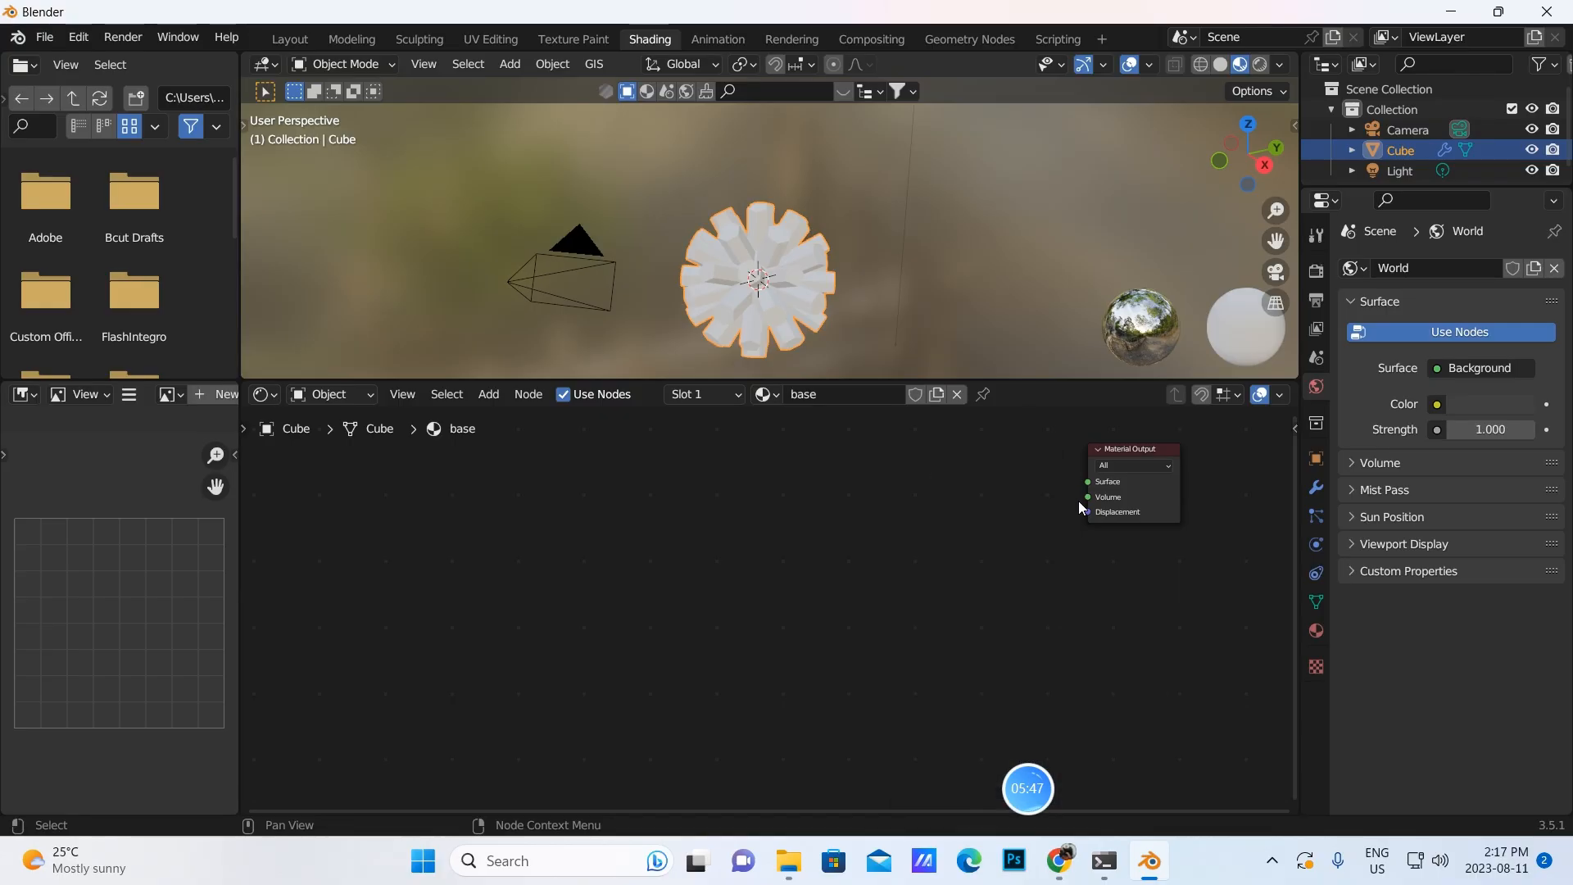
left_click_drag(1155, 480, 1138, 547)
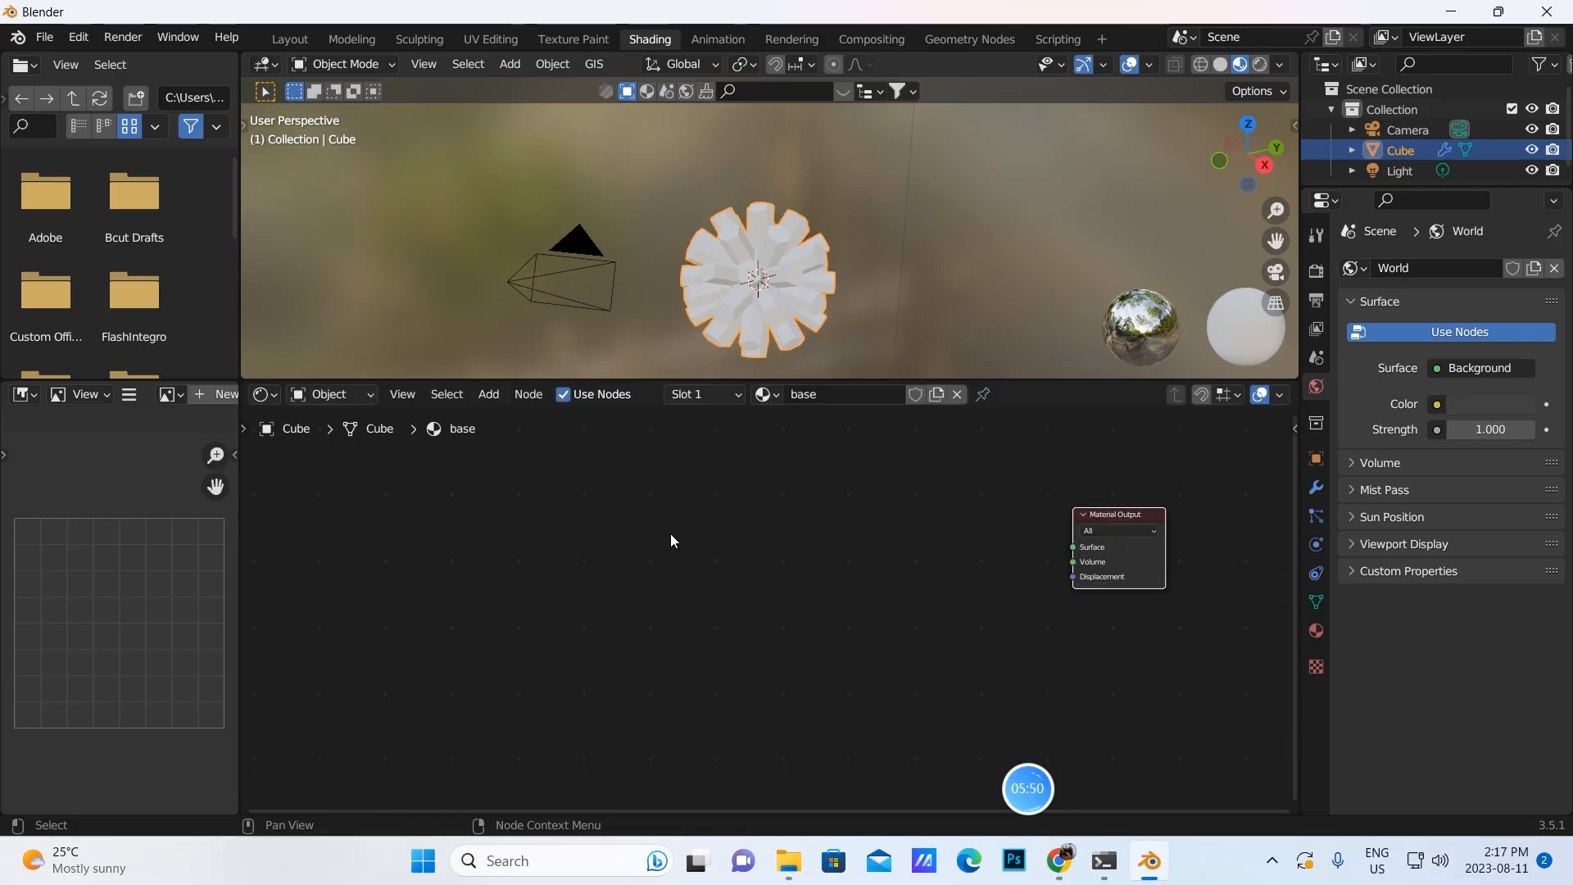
Switch to Chrome, look through the Bilibili channel's collections, open the Blender最基础系列教程2 collection, and return to Blender
left_click(1057, 860)
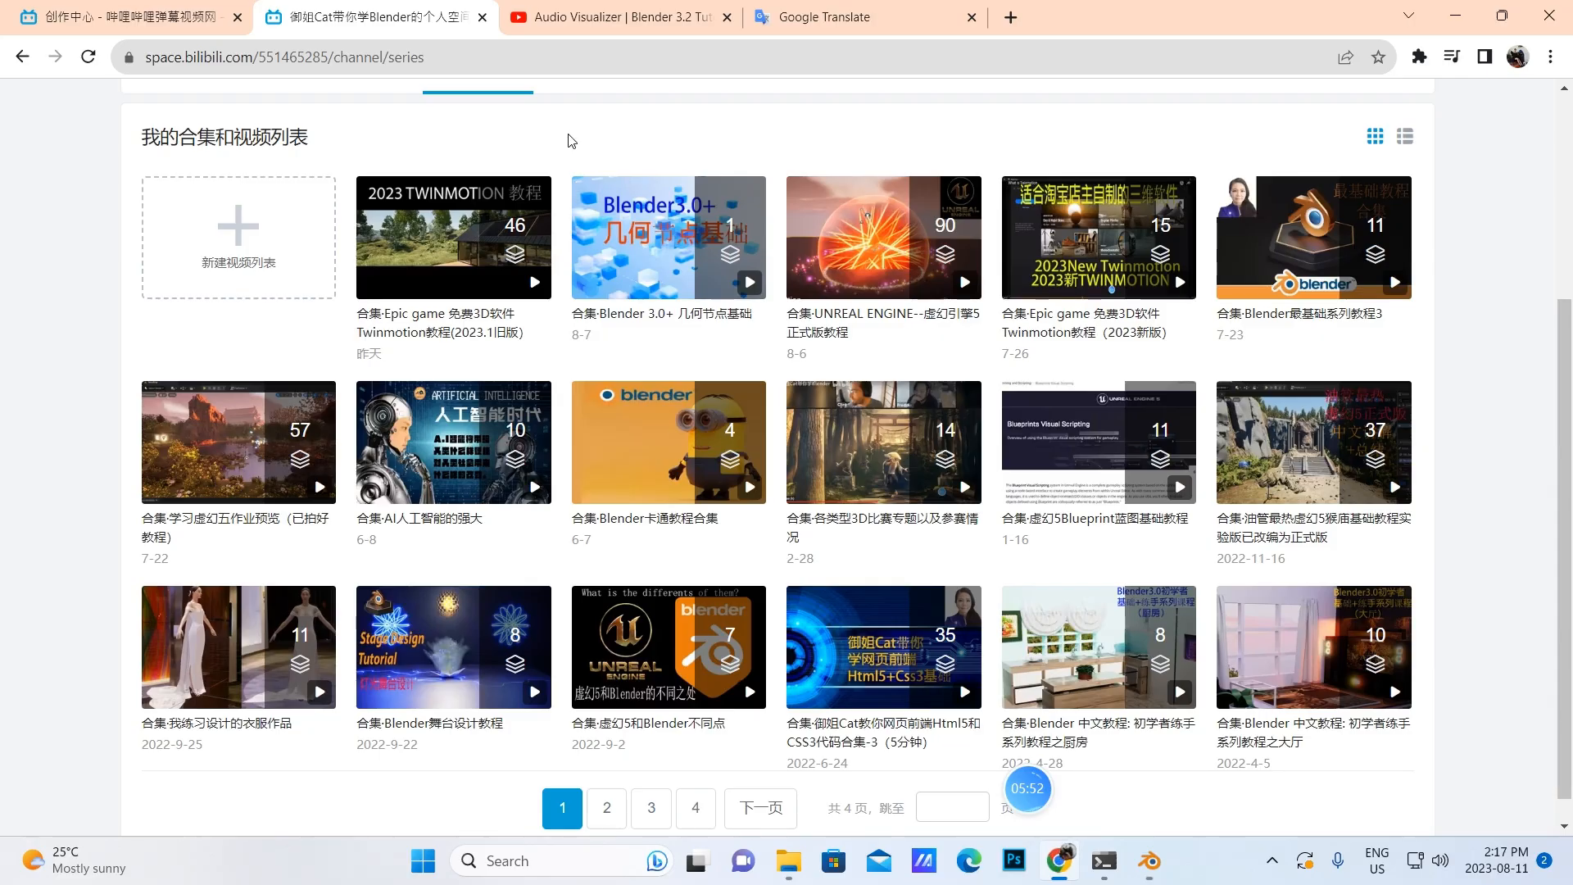
scroll(574, 163, "up", 4)
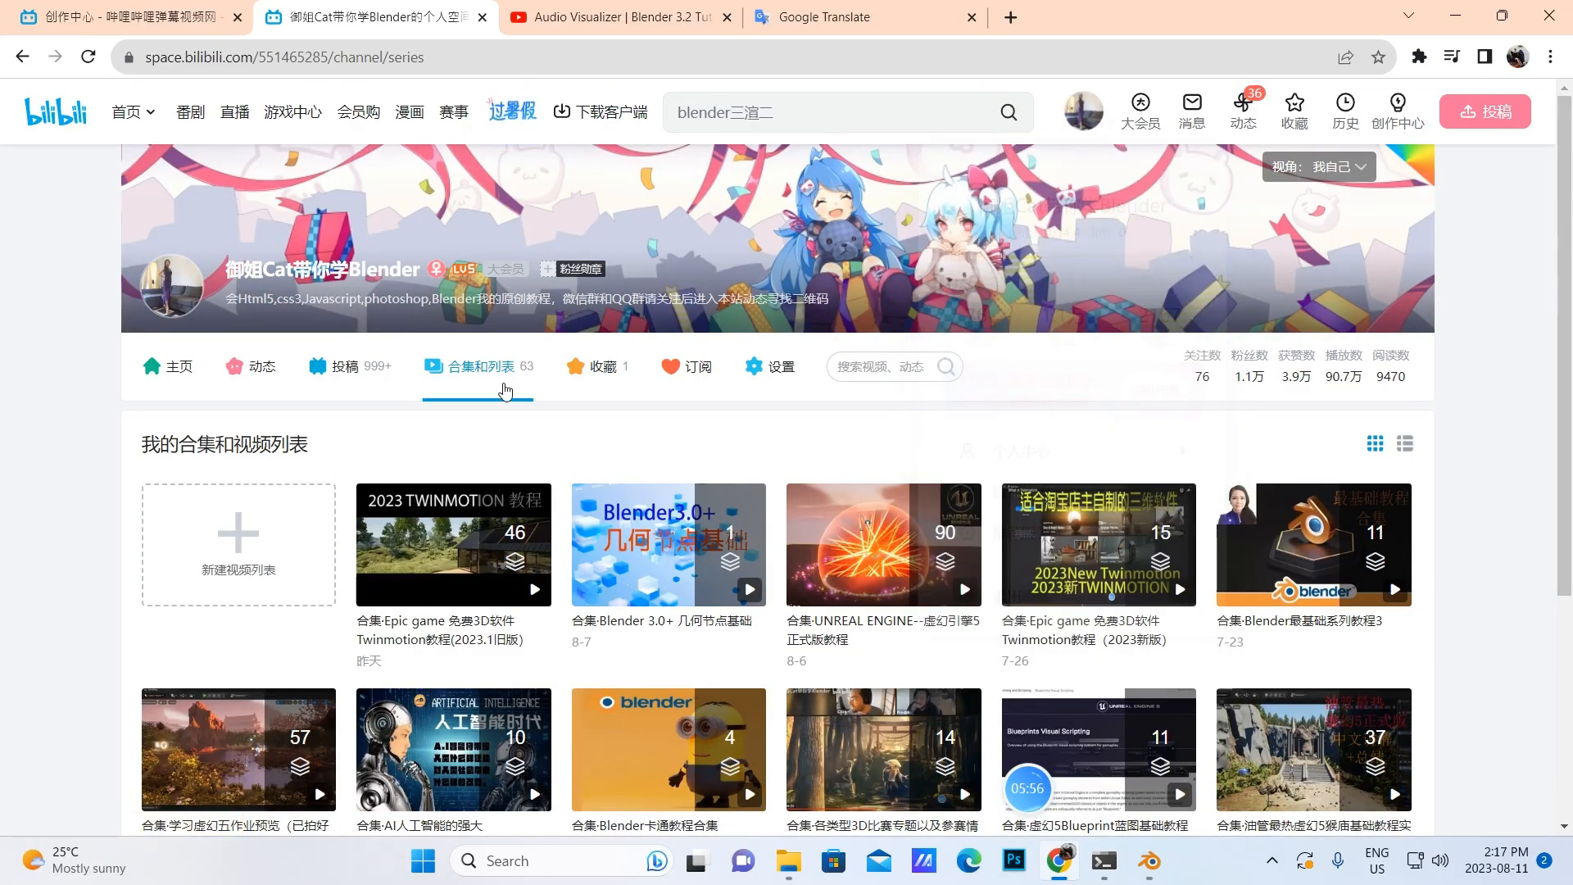
scroll(512, 399, "down", 4)
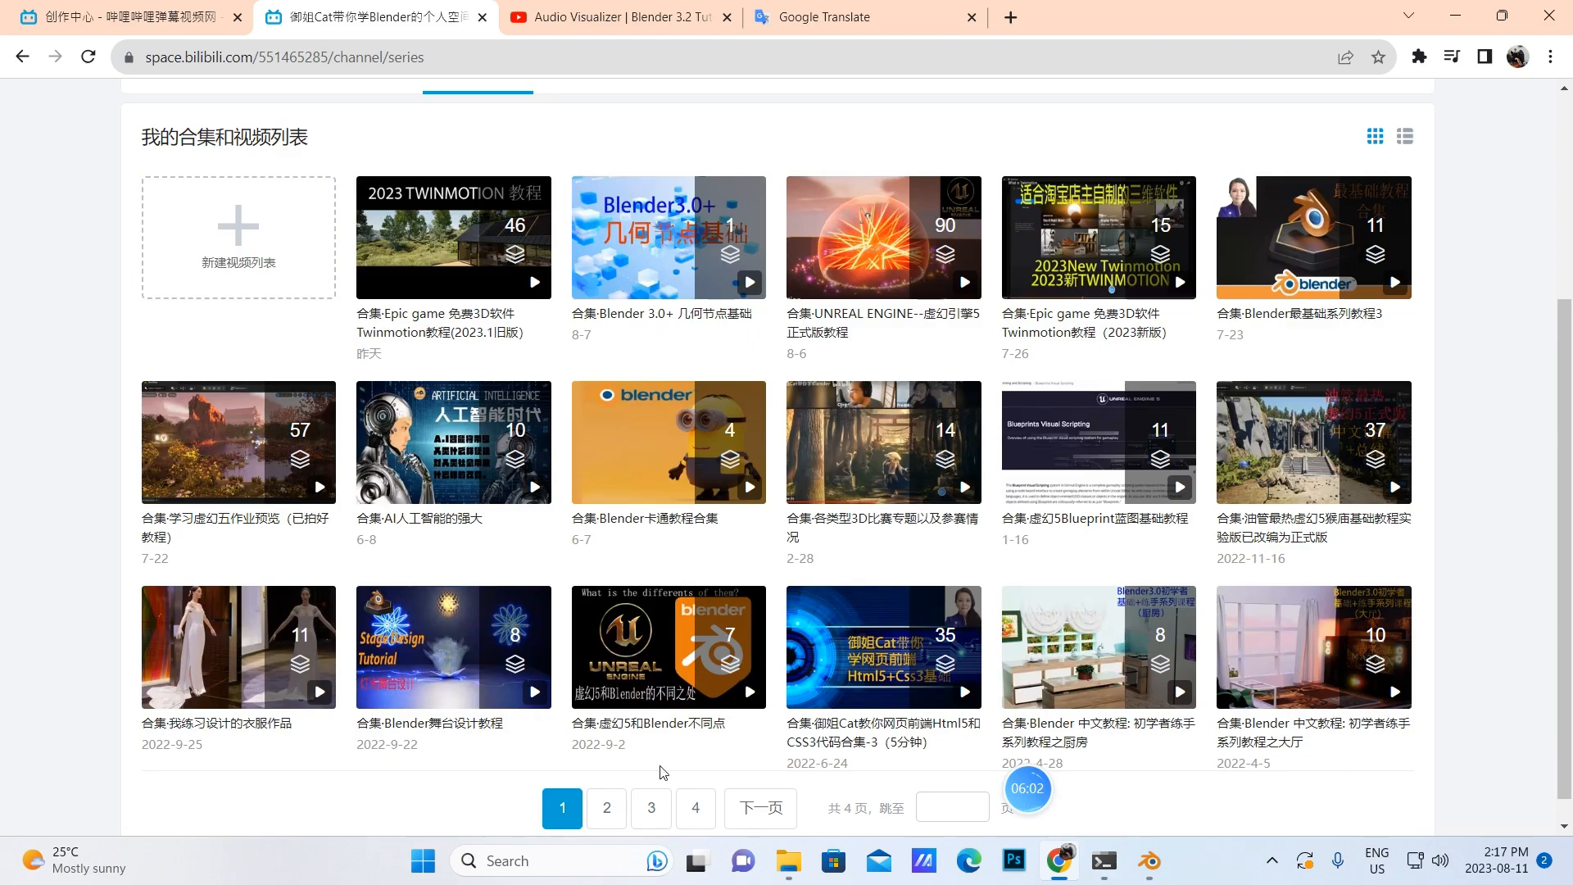
left_click(607, 807)
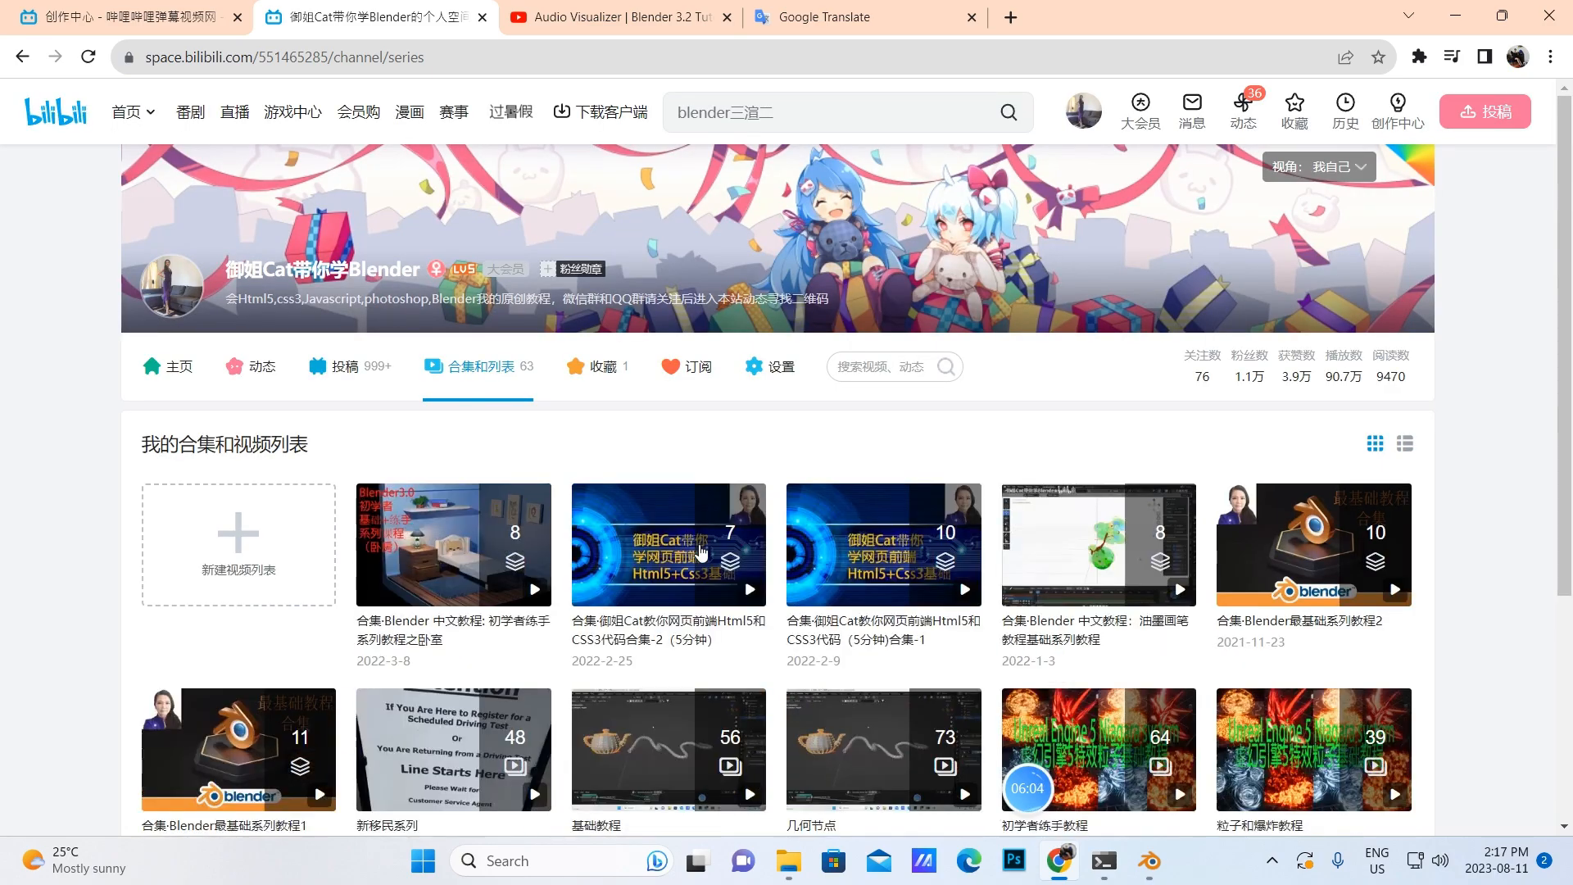
scroll(678, 460, "down", 2)
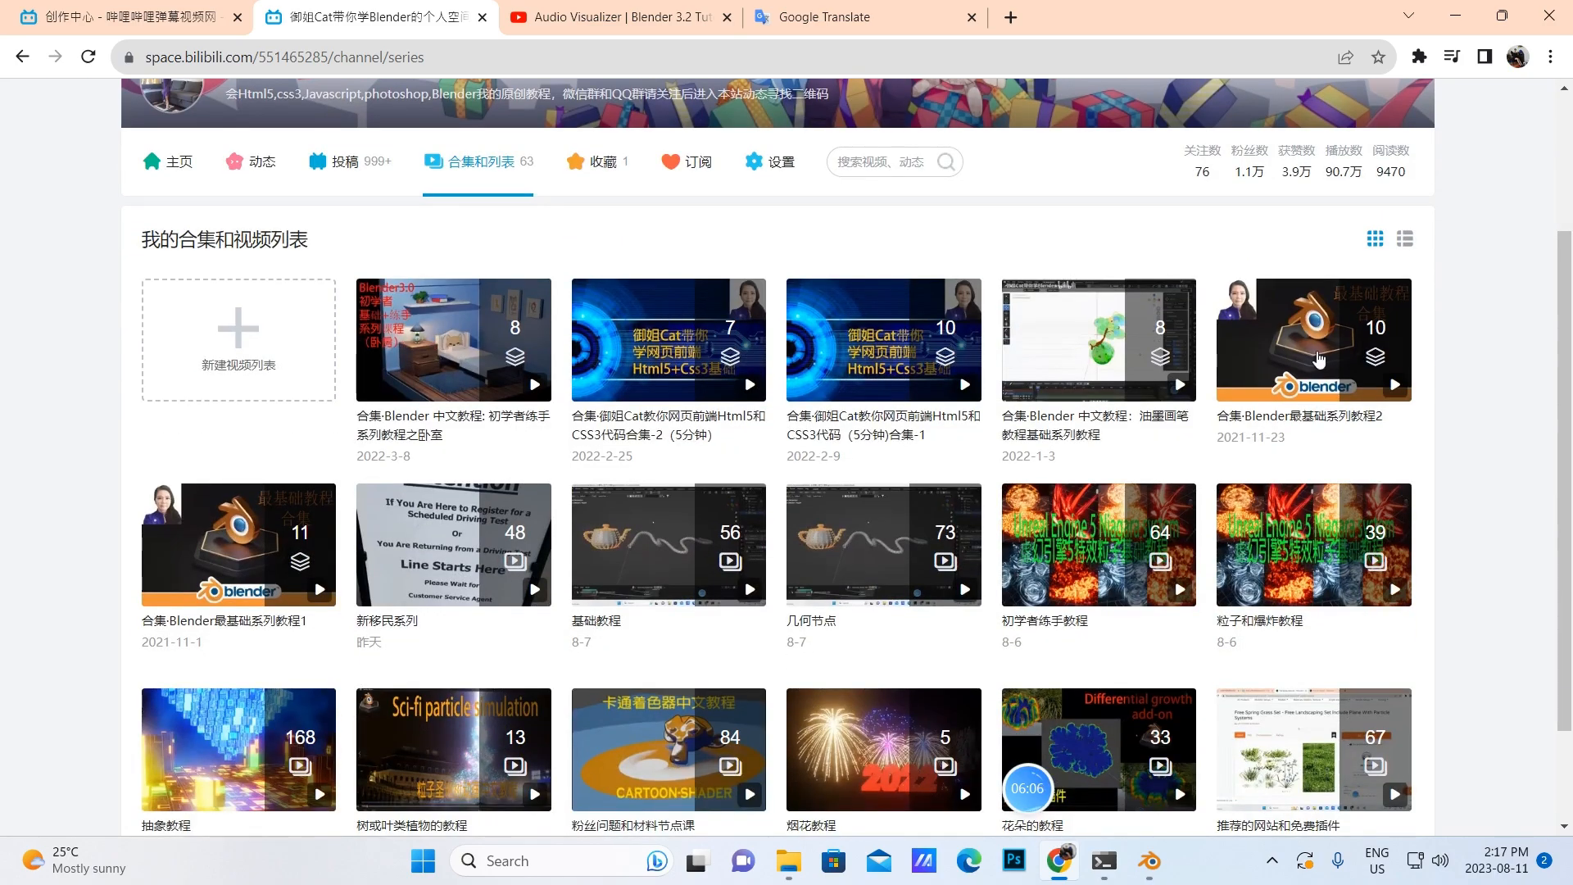
left_click(1322, 376)
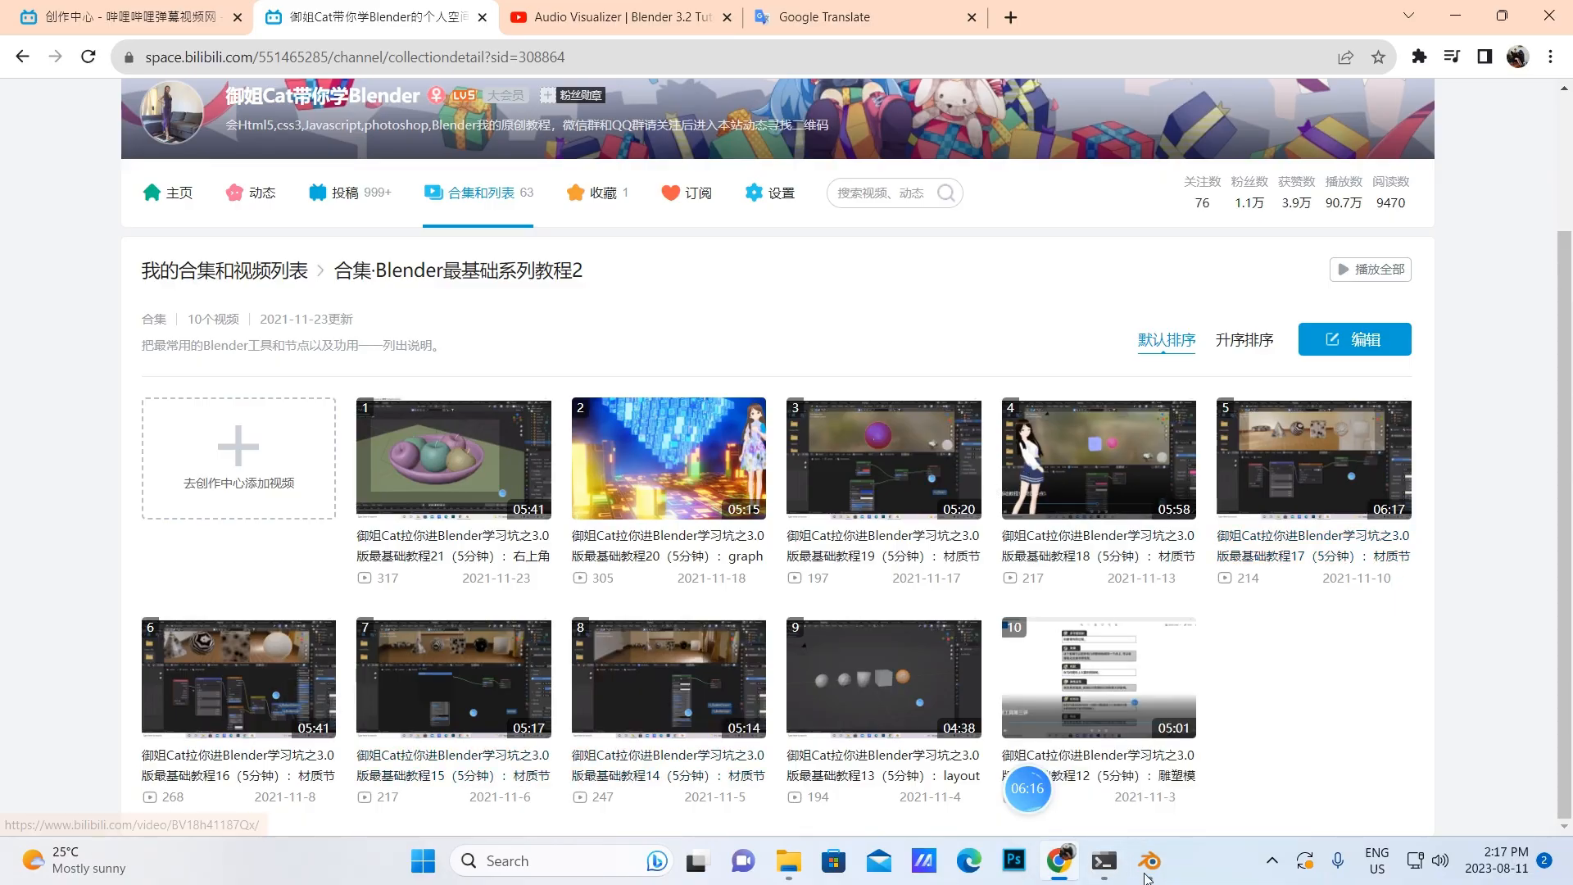
left_click(1150, 866)
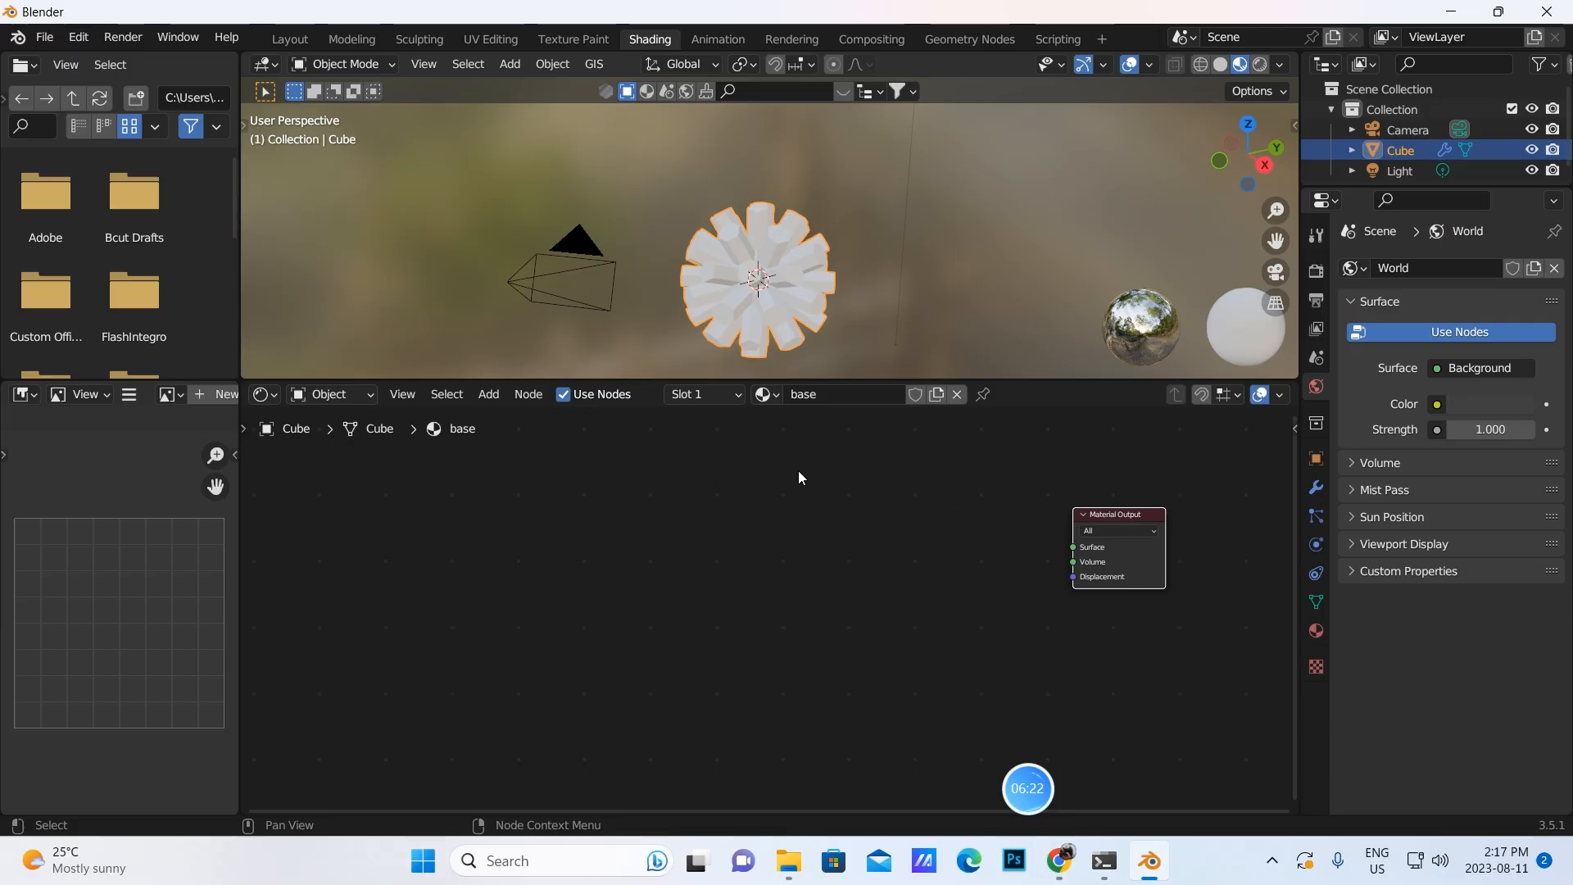
Add an Emission node to the base material and connect its output to Material Output's Surface
left_click(489, 395)
left_click(509, 420)
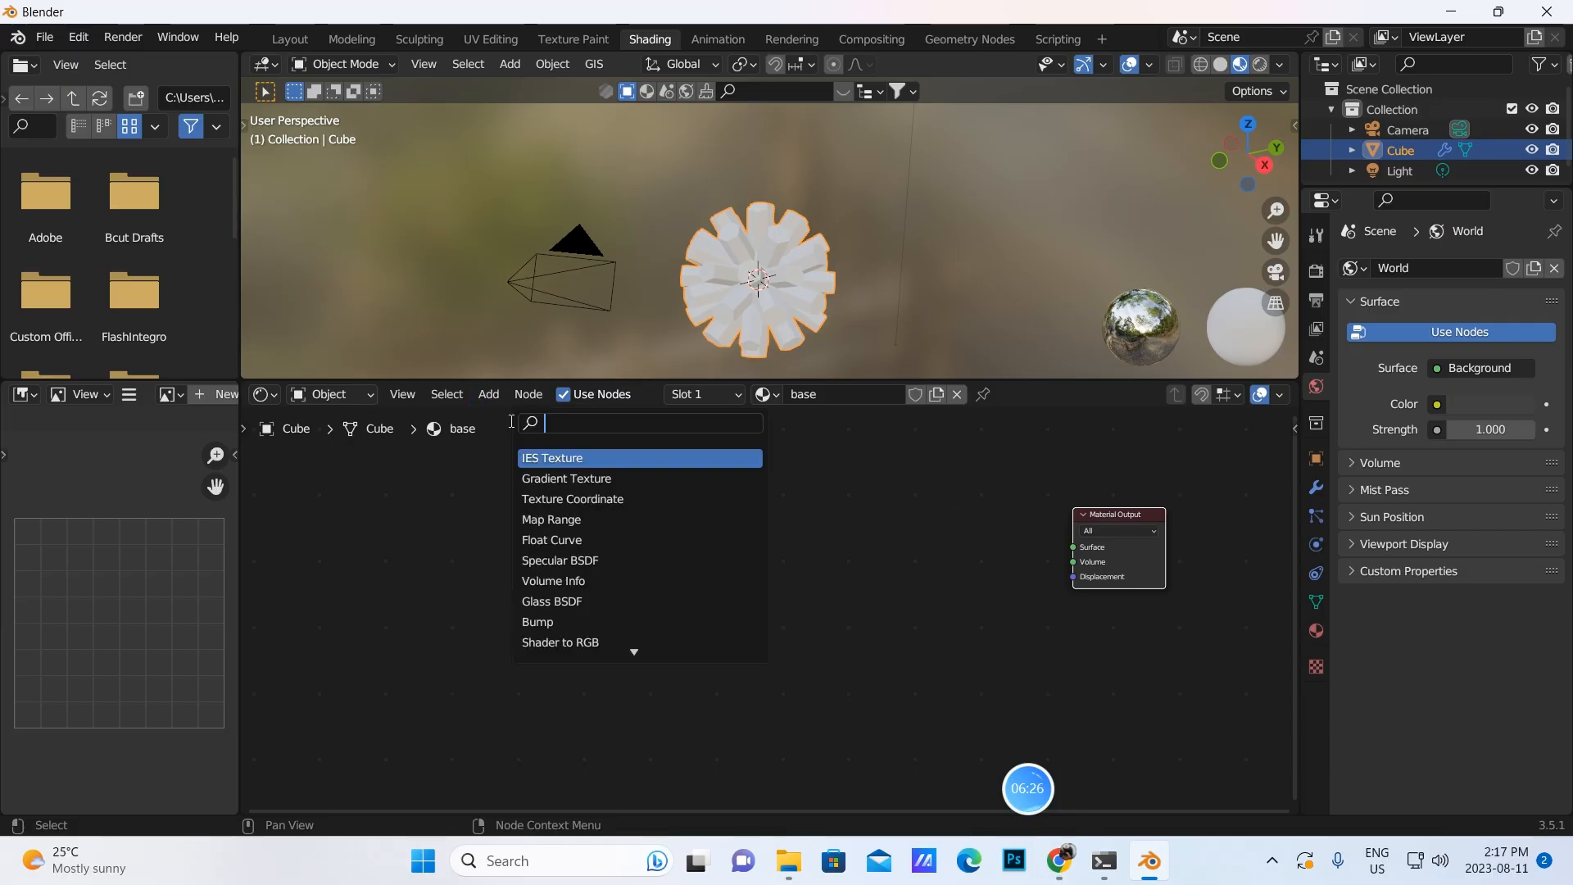
type("em")
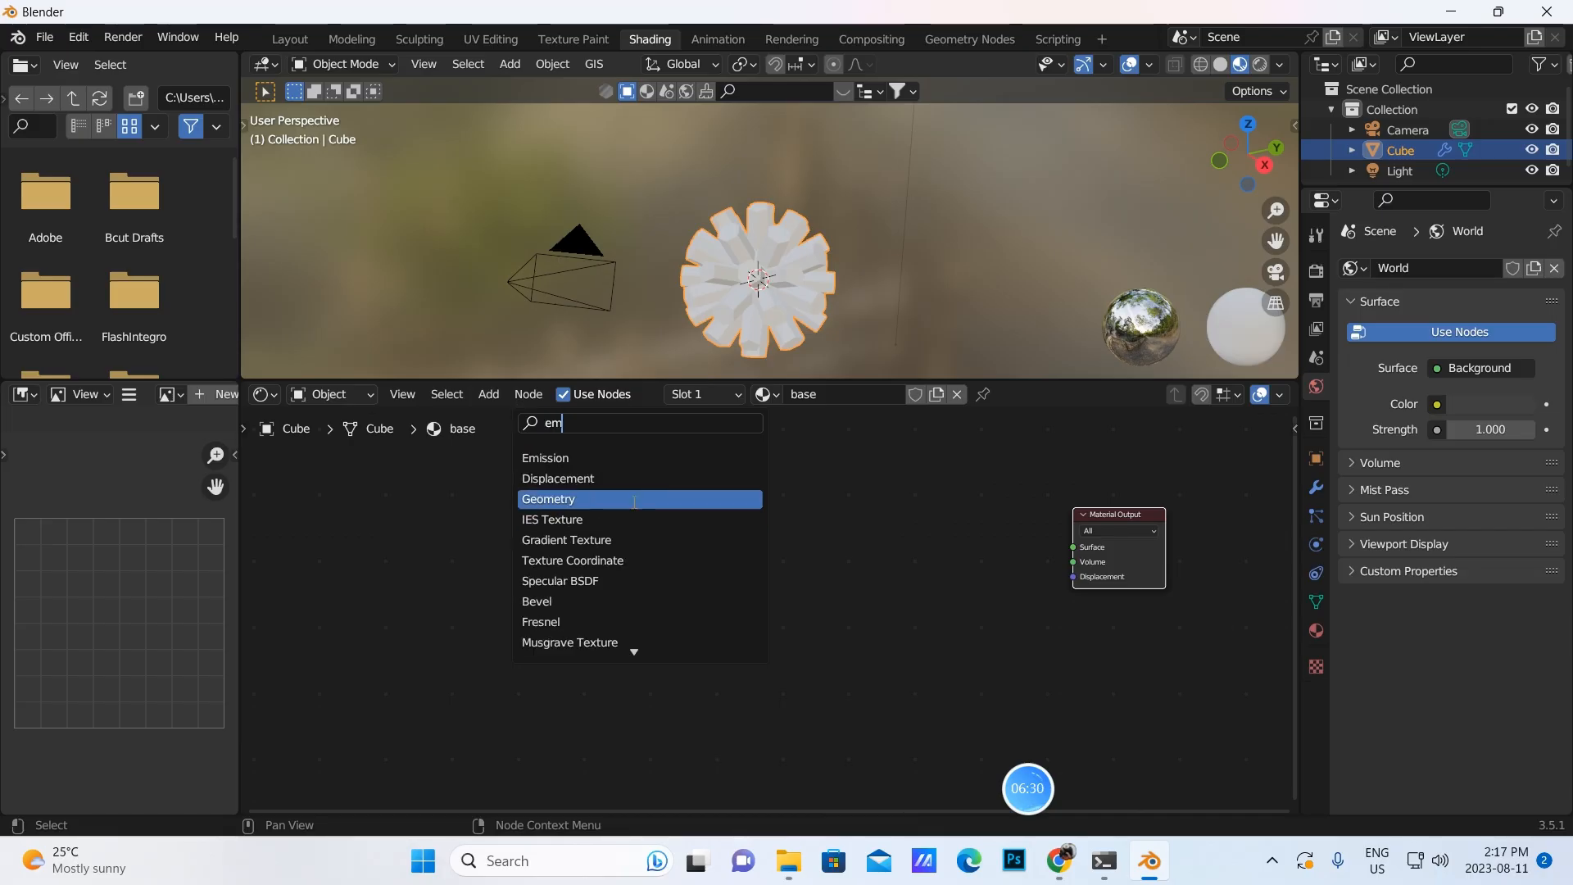
left_click(566, 458)
left_click(895, 572)
left_click_drag(904, 552, 1073, 548)
scroll(887, 559, "up", 1)
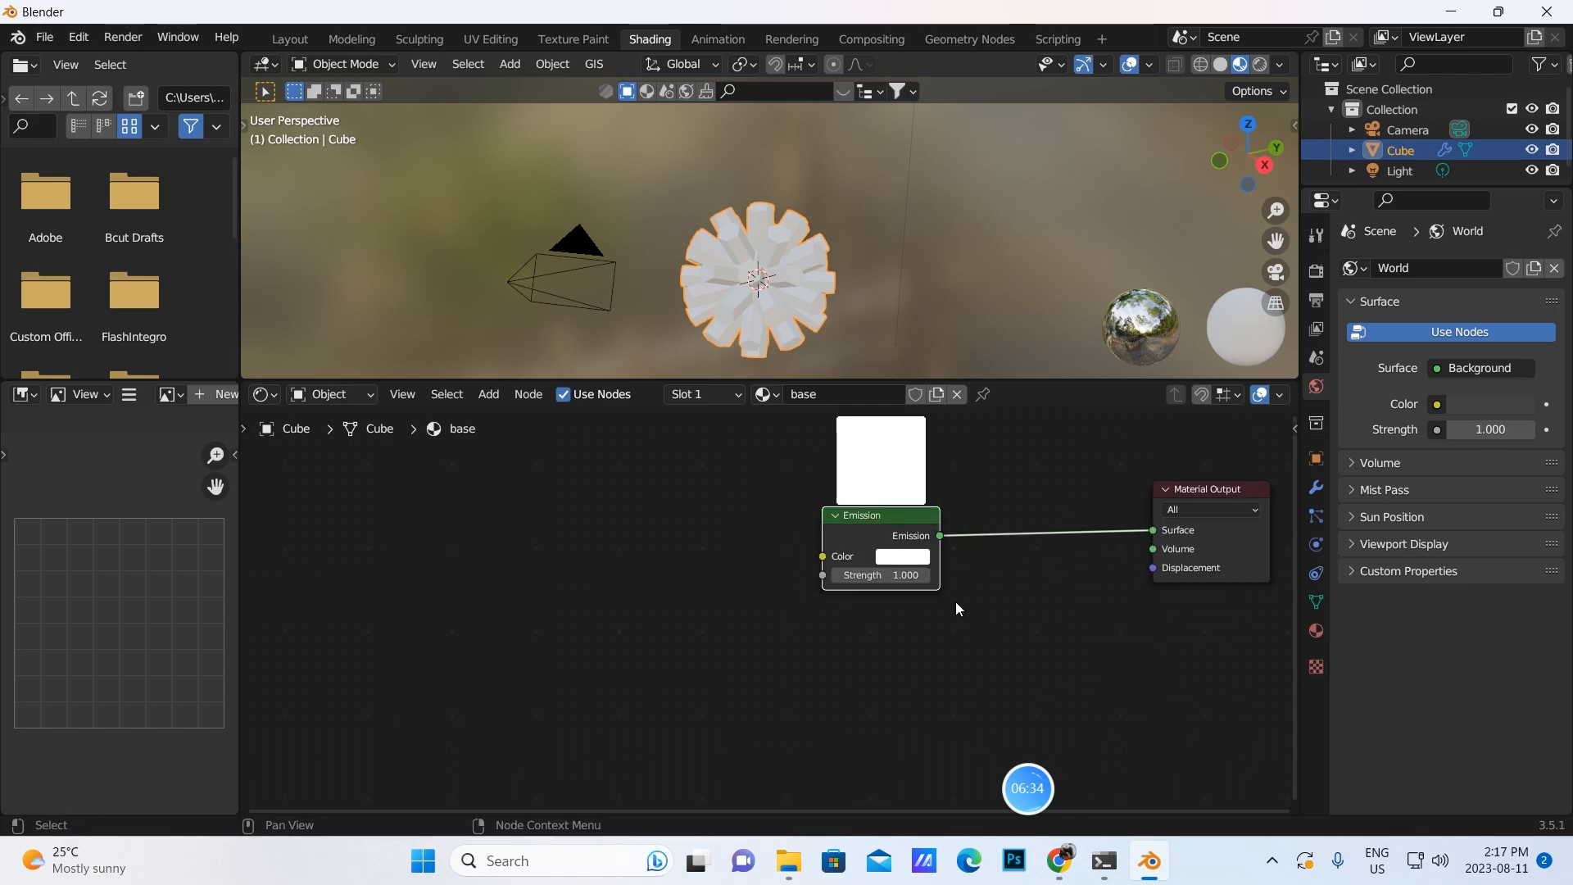
Set the Emission node's color to bright green and its Strength to 10
left_click(893, 557)
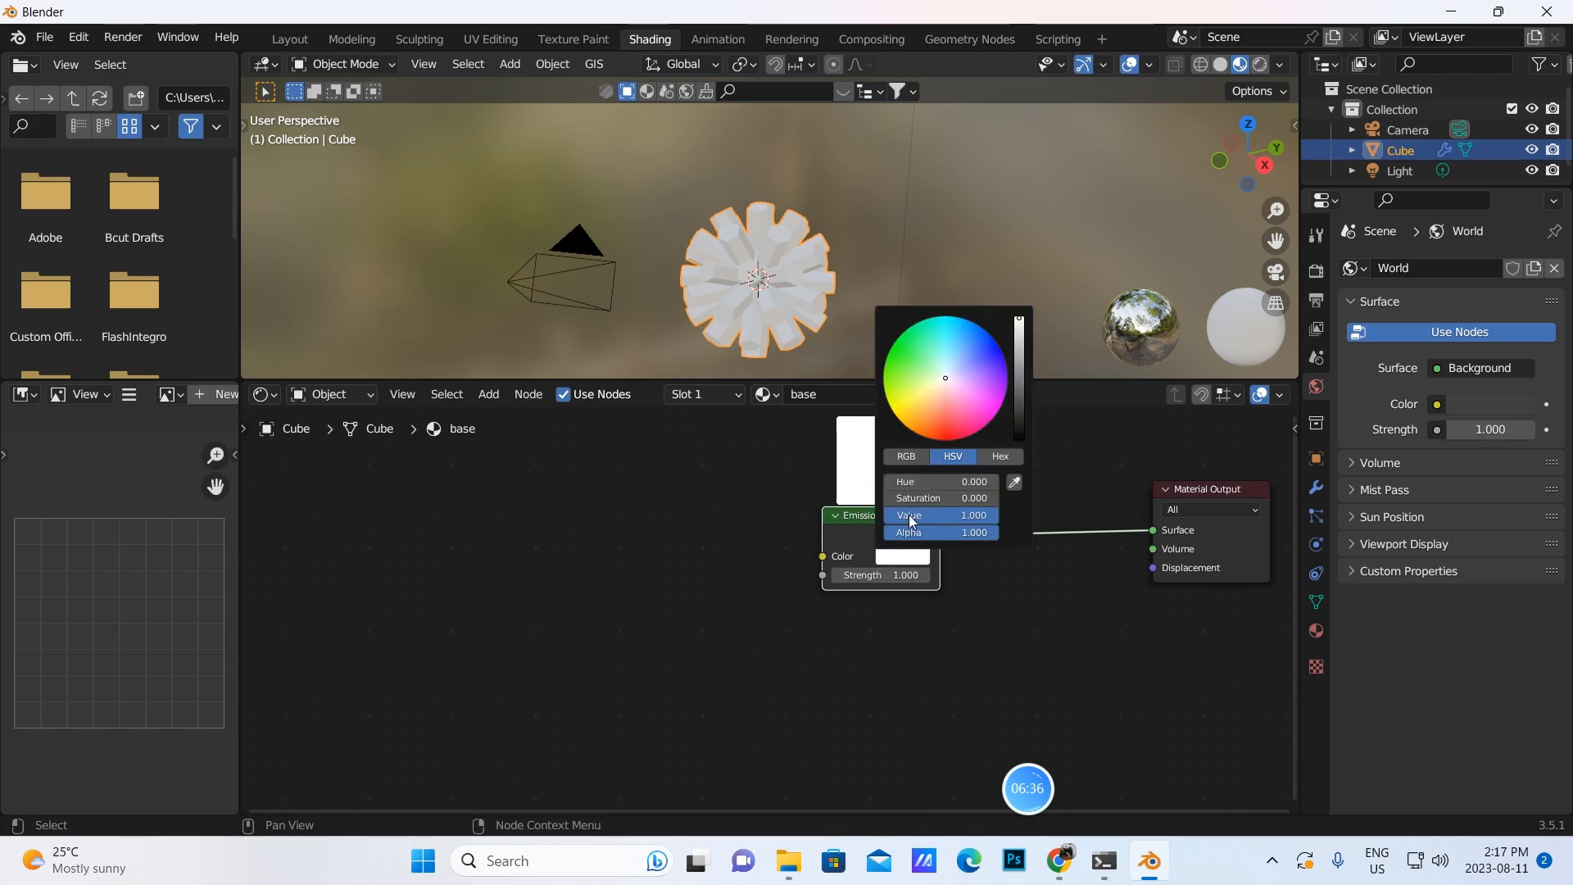
left_click(898, 351)
left_click(901, 575)
type("10")
key("Return")
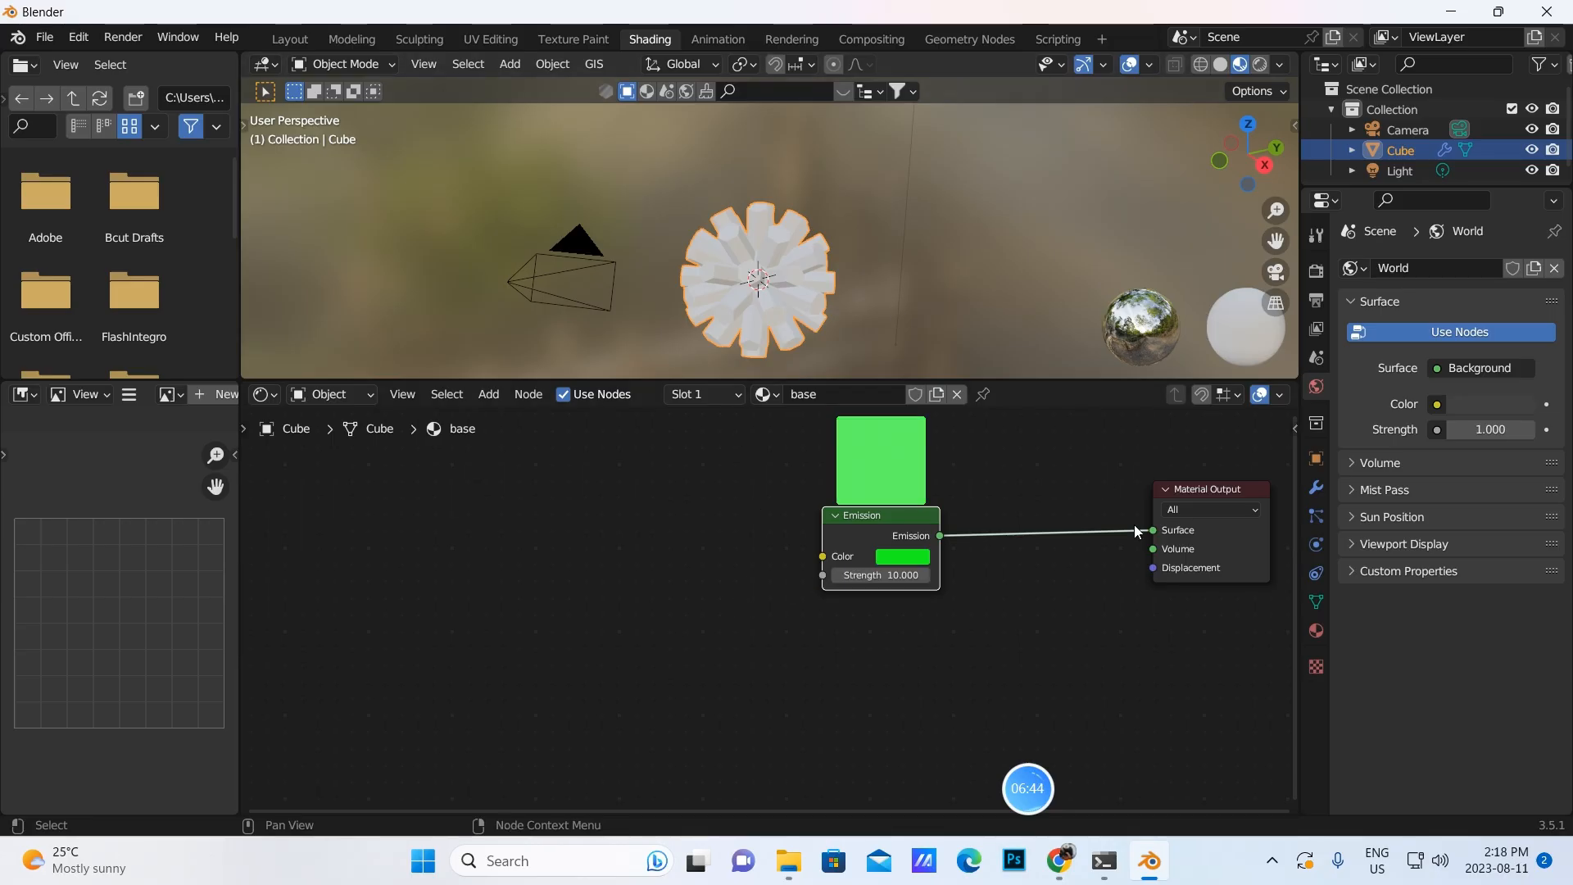
Move the Emission and Material Output nodes to the left, leaving a wide gap between them
left_click_drag(863, 520, 786, 521)
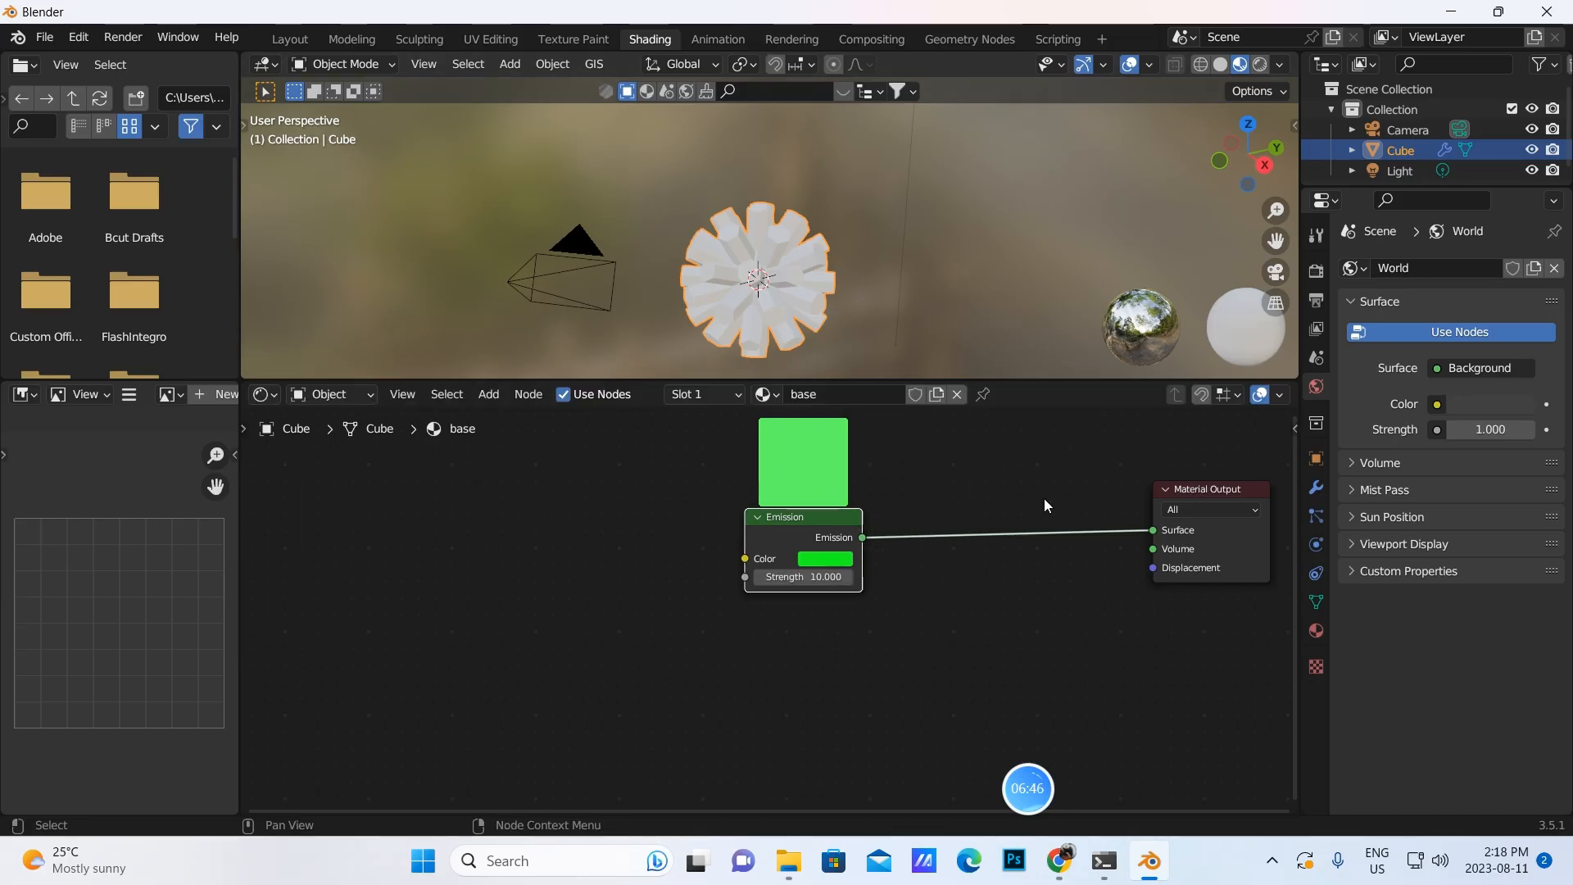
left_click(1158, 496)
left_click_drag(1159, 496, 1071, 502)
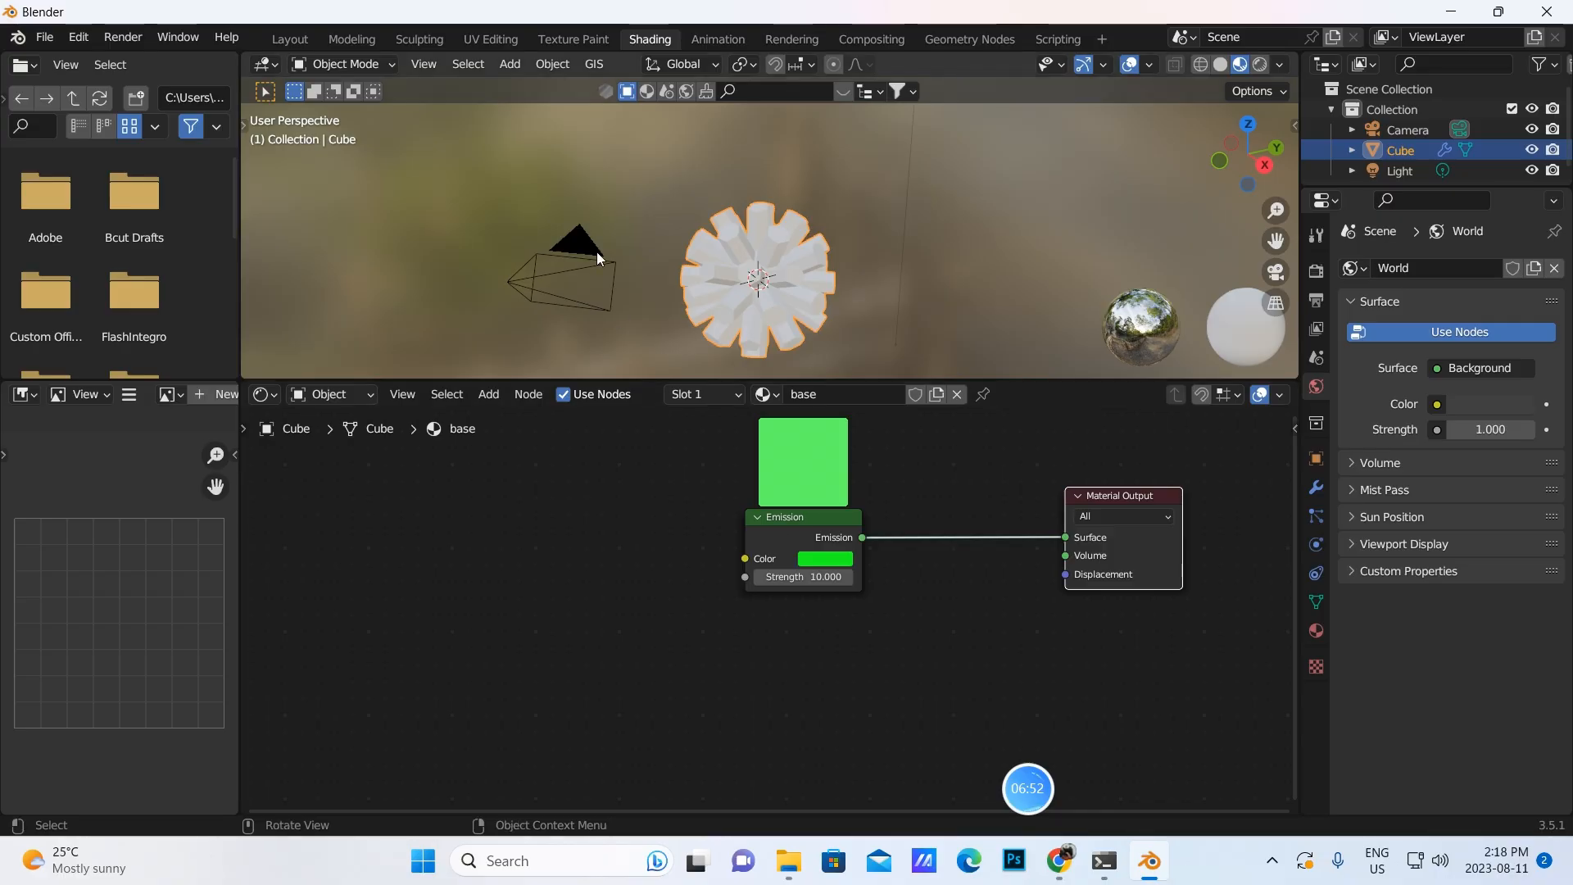
Back in the Layout workspace, insert a Set Material node on the link between Dual Mesh and Join Geometry
left_click(290, 40)
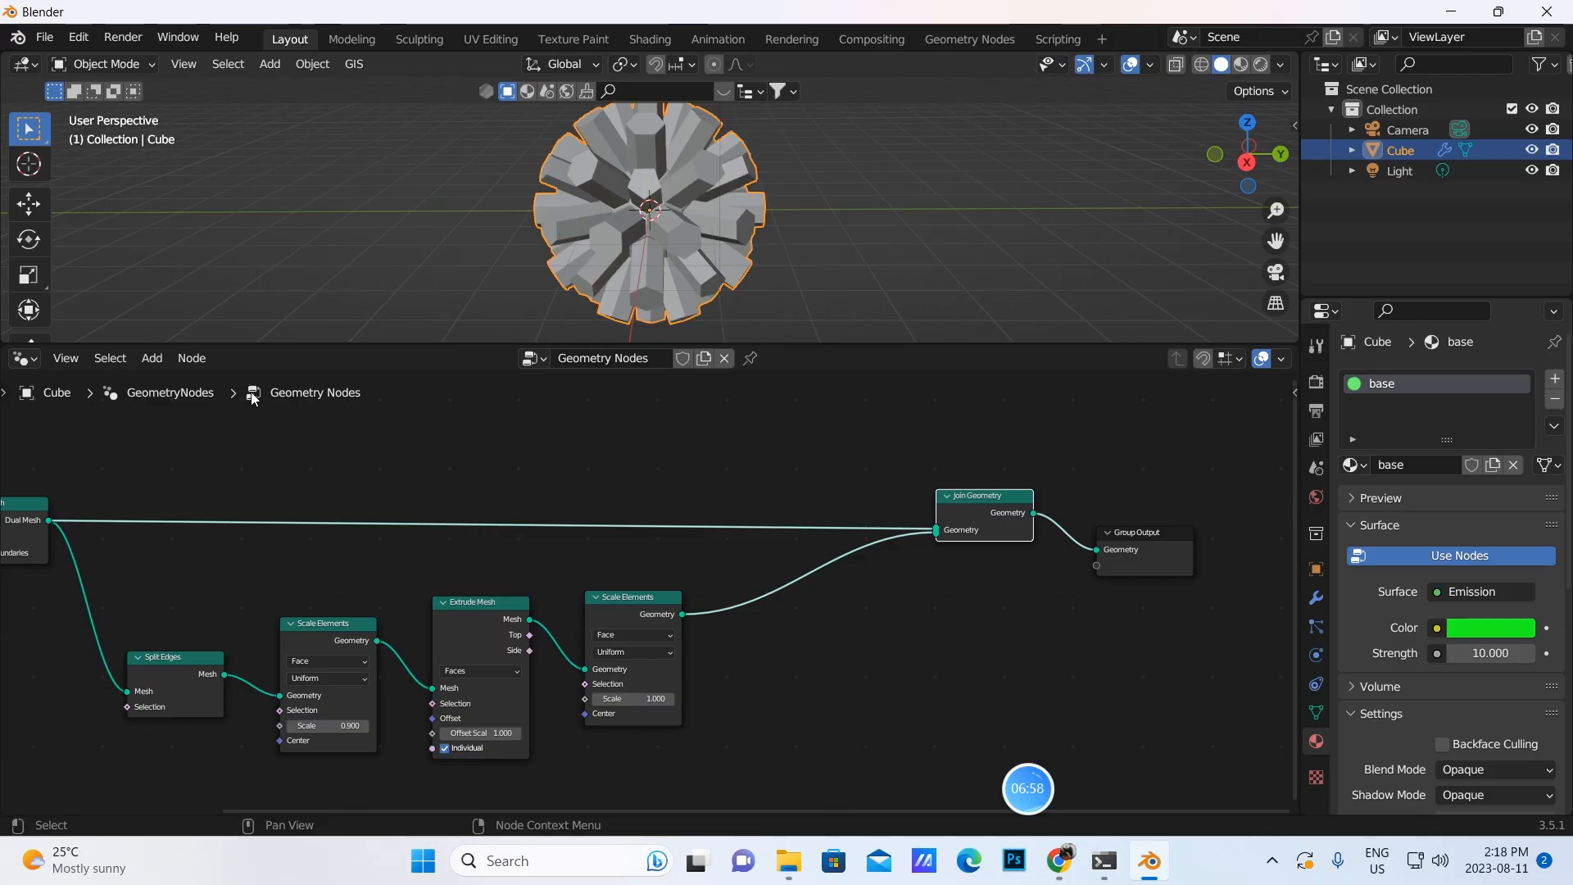
left_click(157, 361)
left_click(183, 381)
type("set")
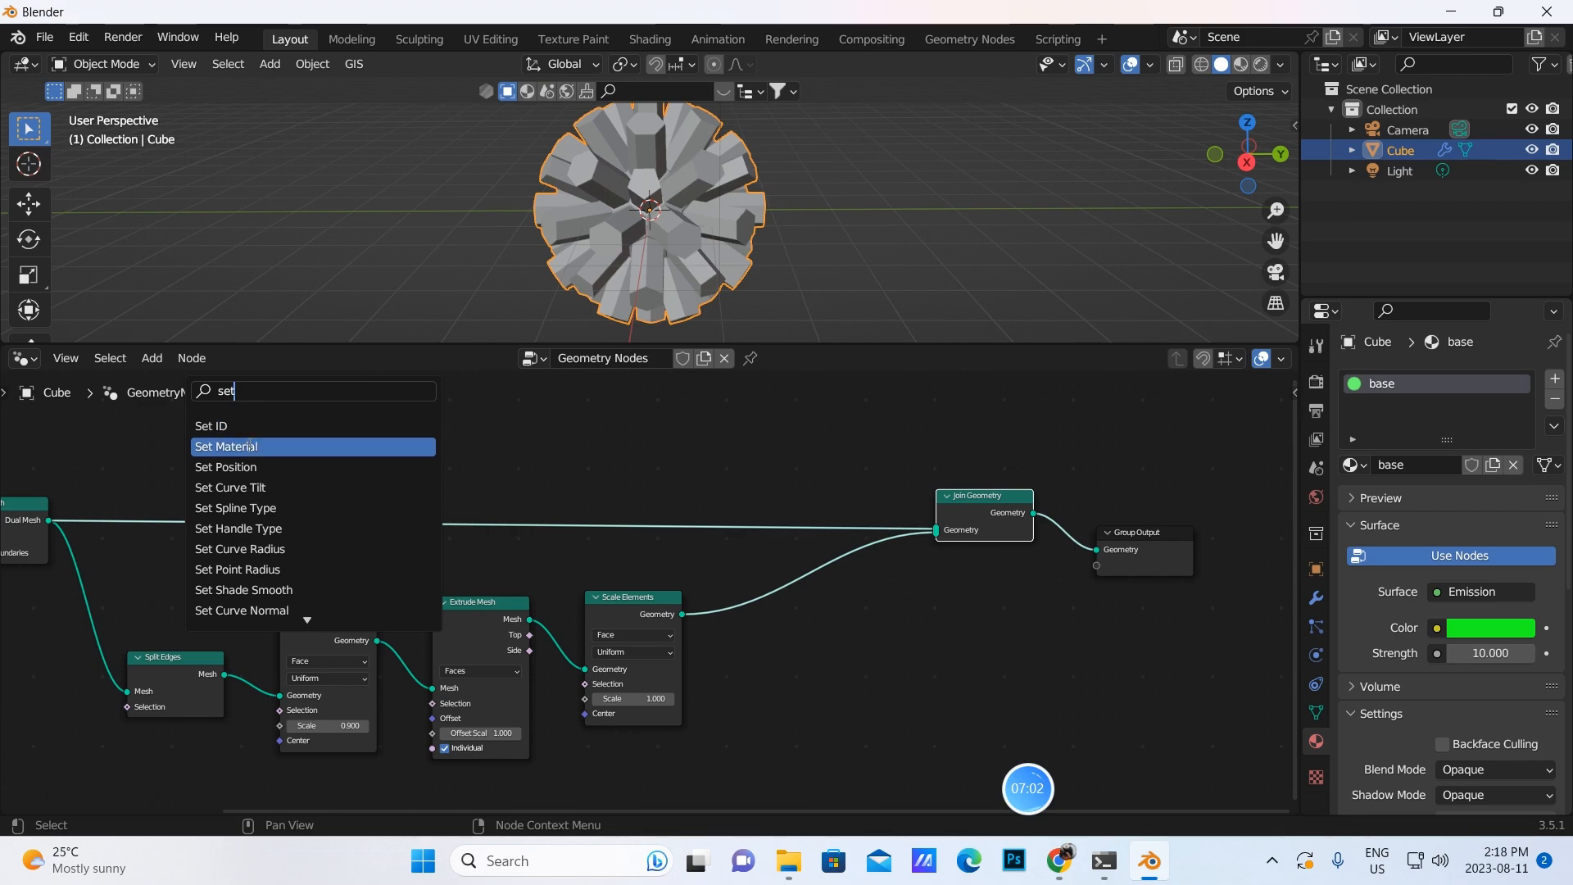
left_click(235, 446)
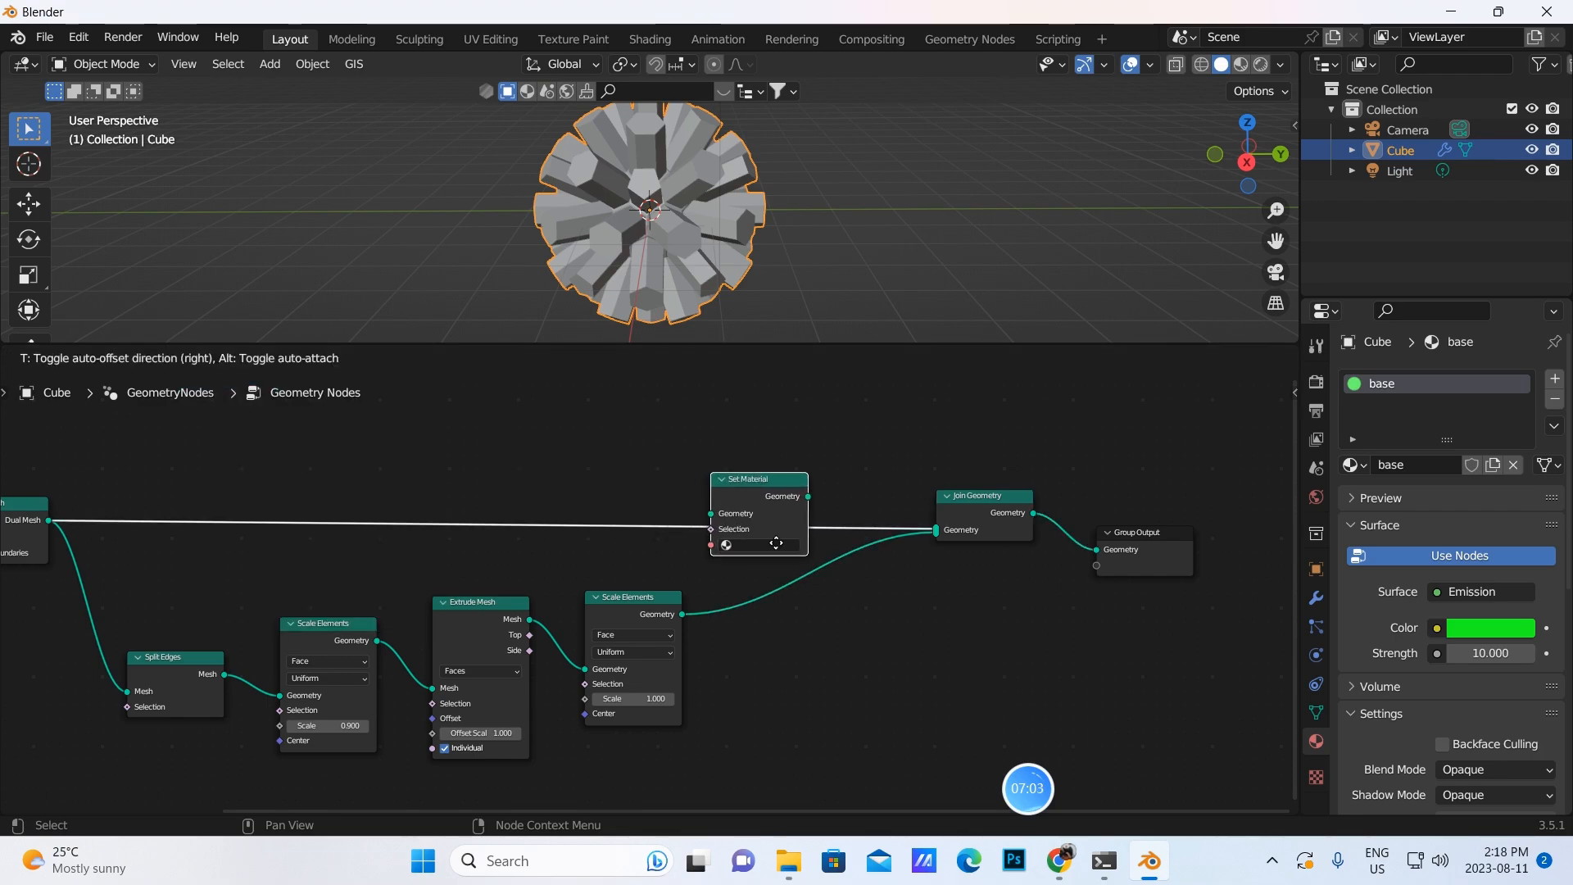
left_click(776, 542)
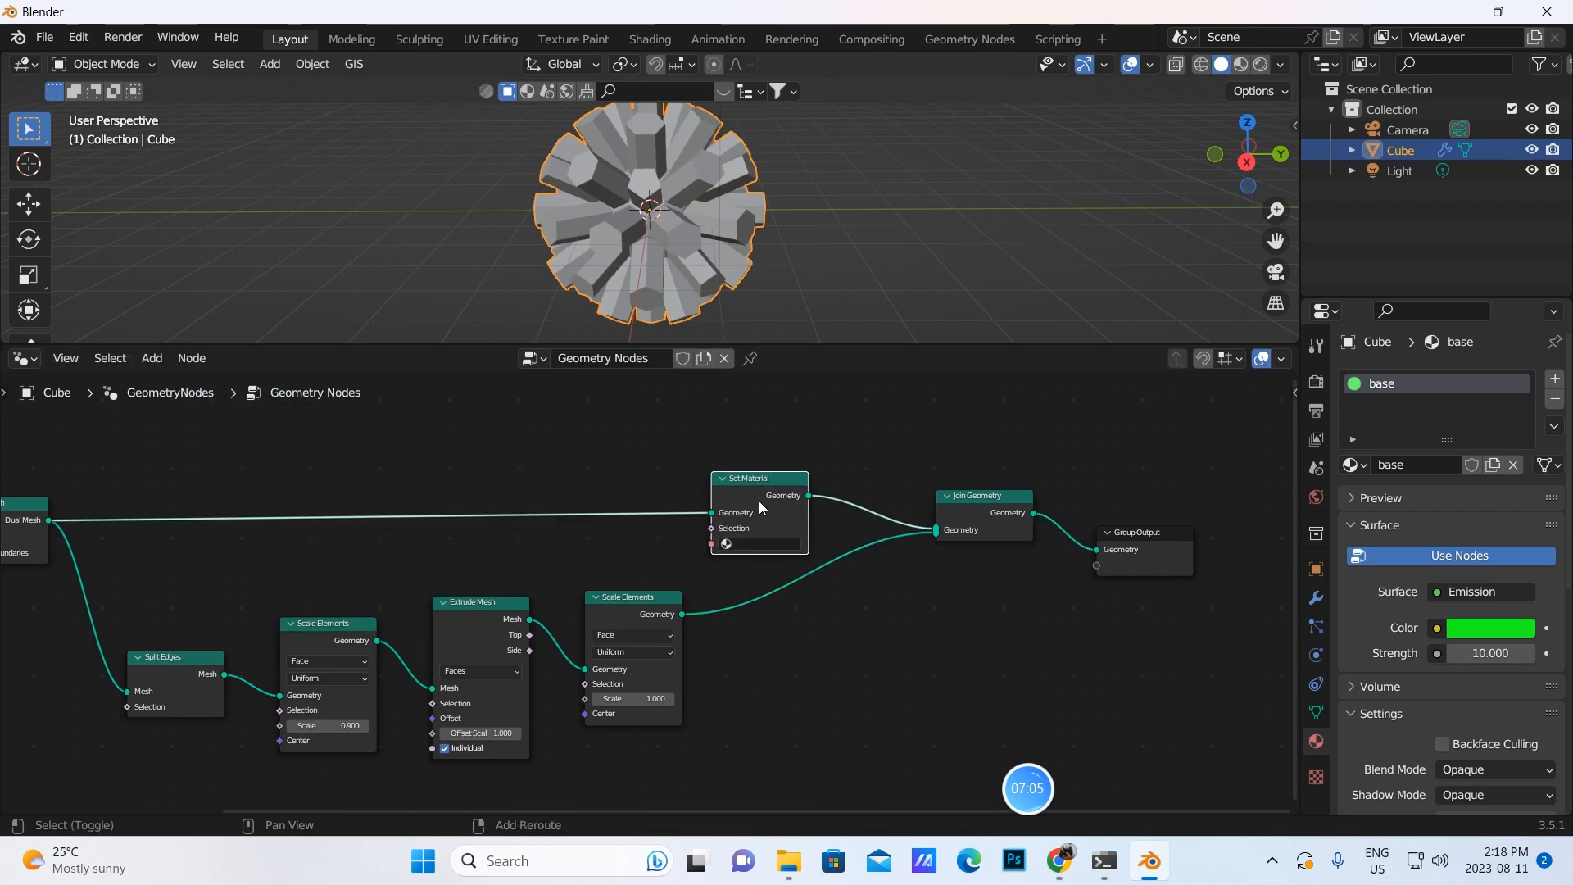
Duplicate Set Material onto the link between the second Scale Elements and Join Geometry, and assign base to the original Set Material
key("shift+d")
left_click(775, 599)
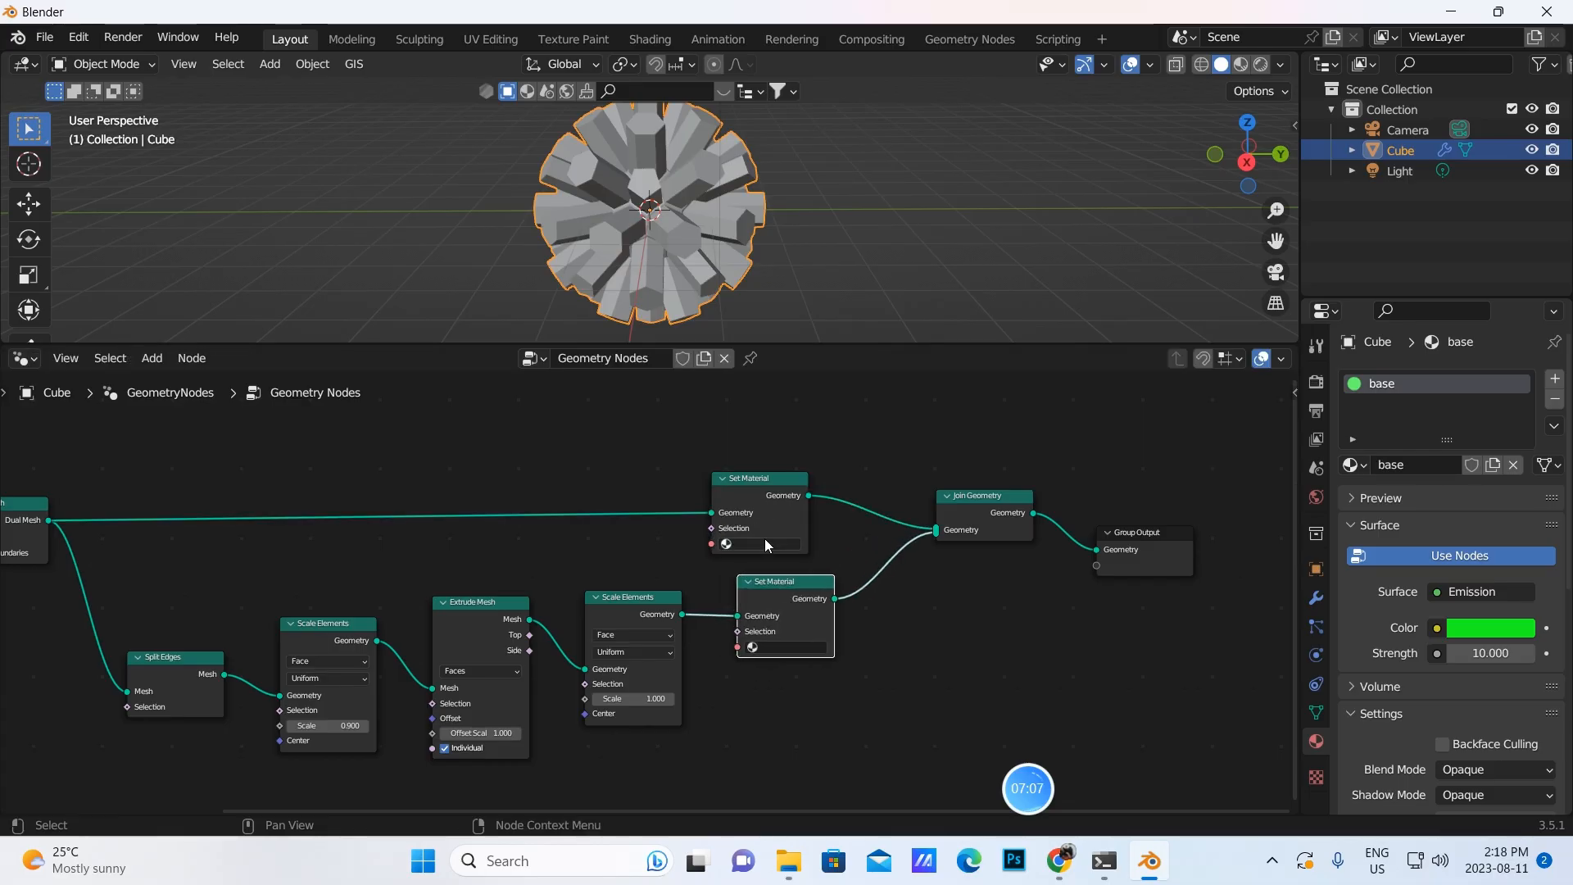
left_click(749, 542)
left_click(762, 573)
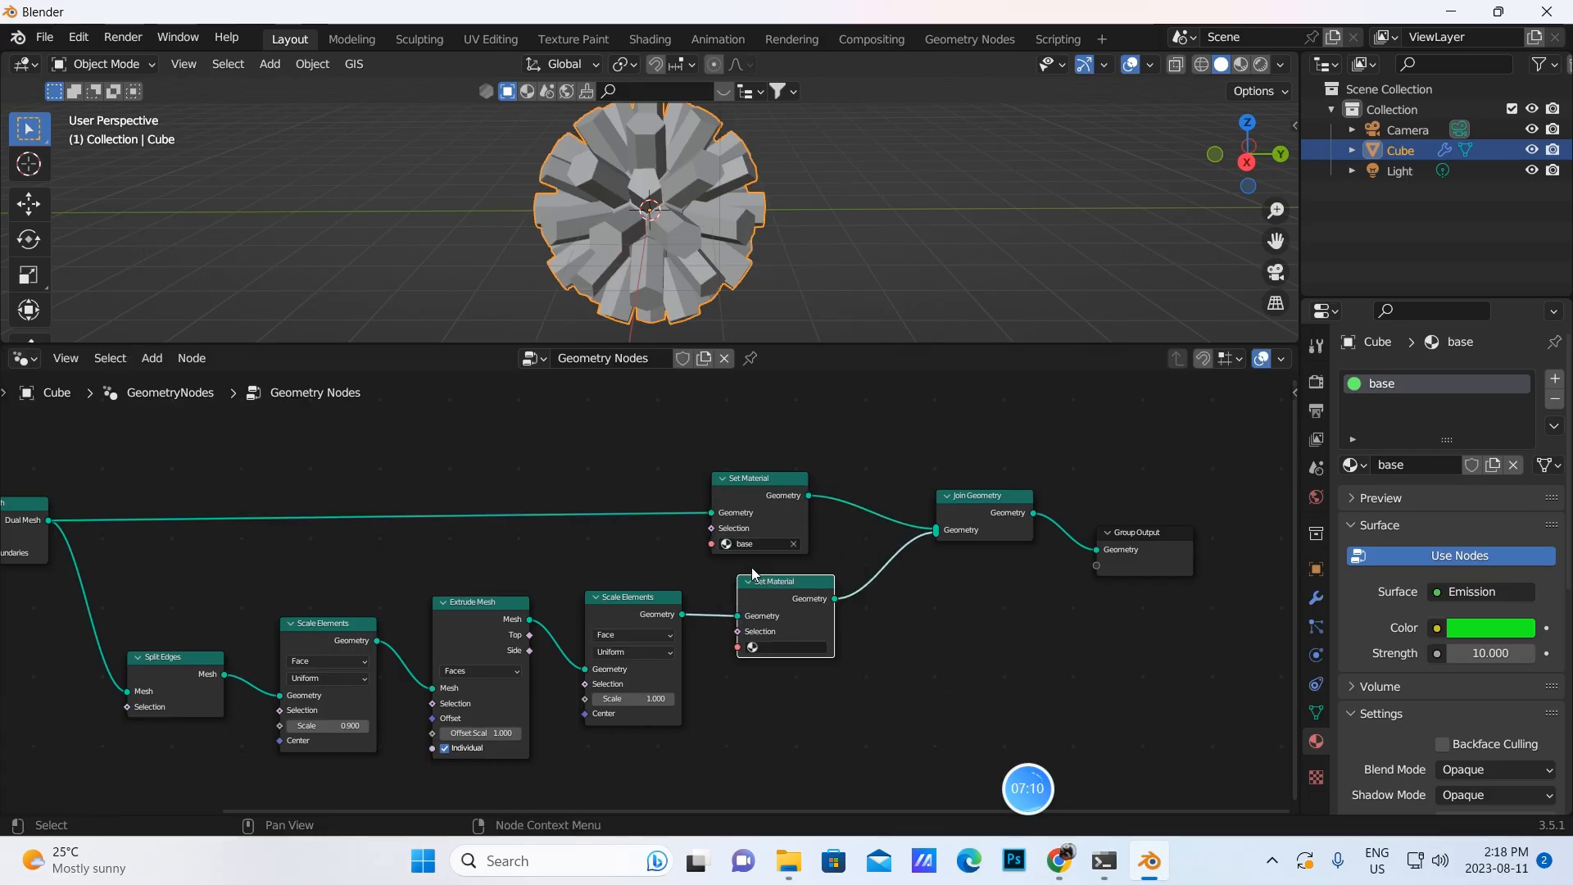
Switch the viewport to Material Preview and add a second material named spikes to the Cube
left_click(1240, 64)
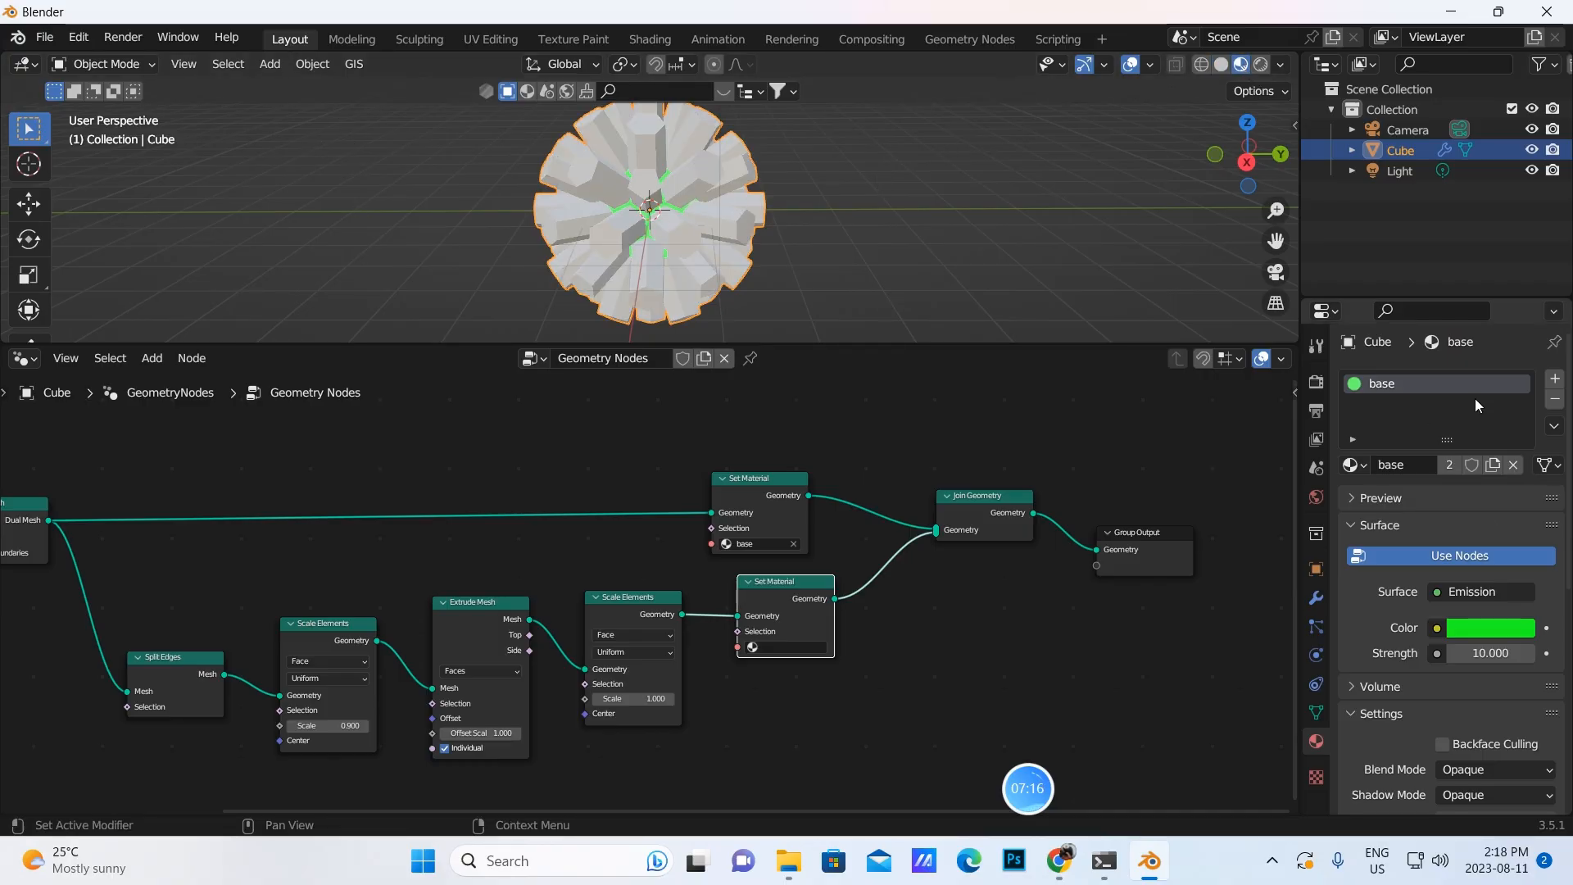
left_click(1554, 378)
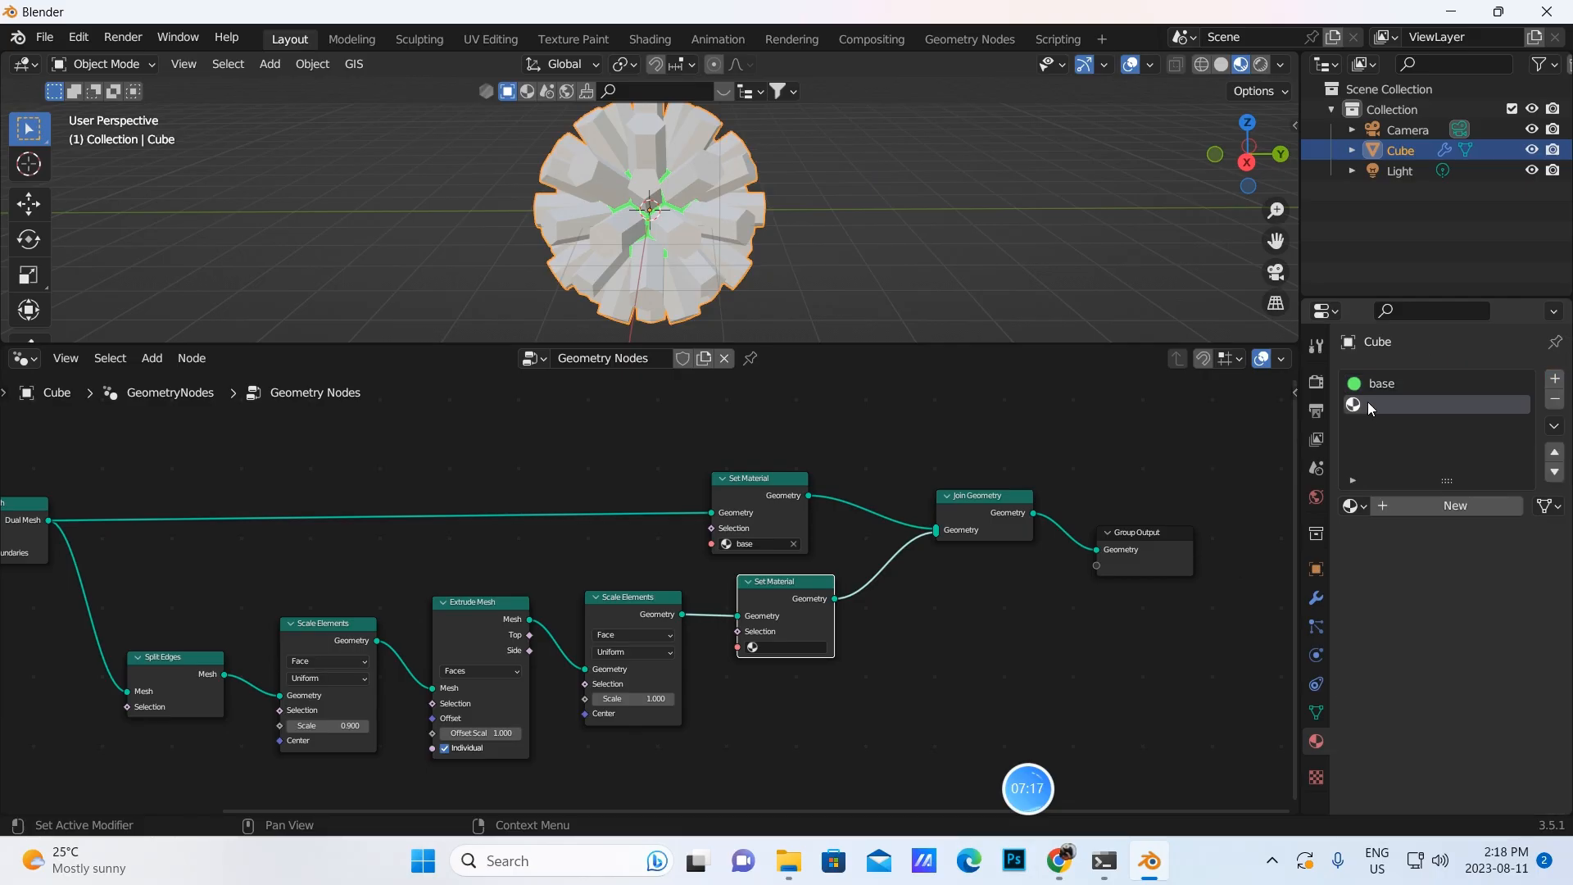
left_click(1424, 505)
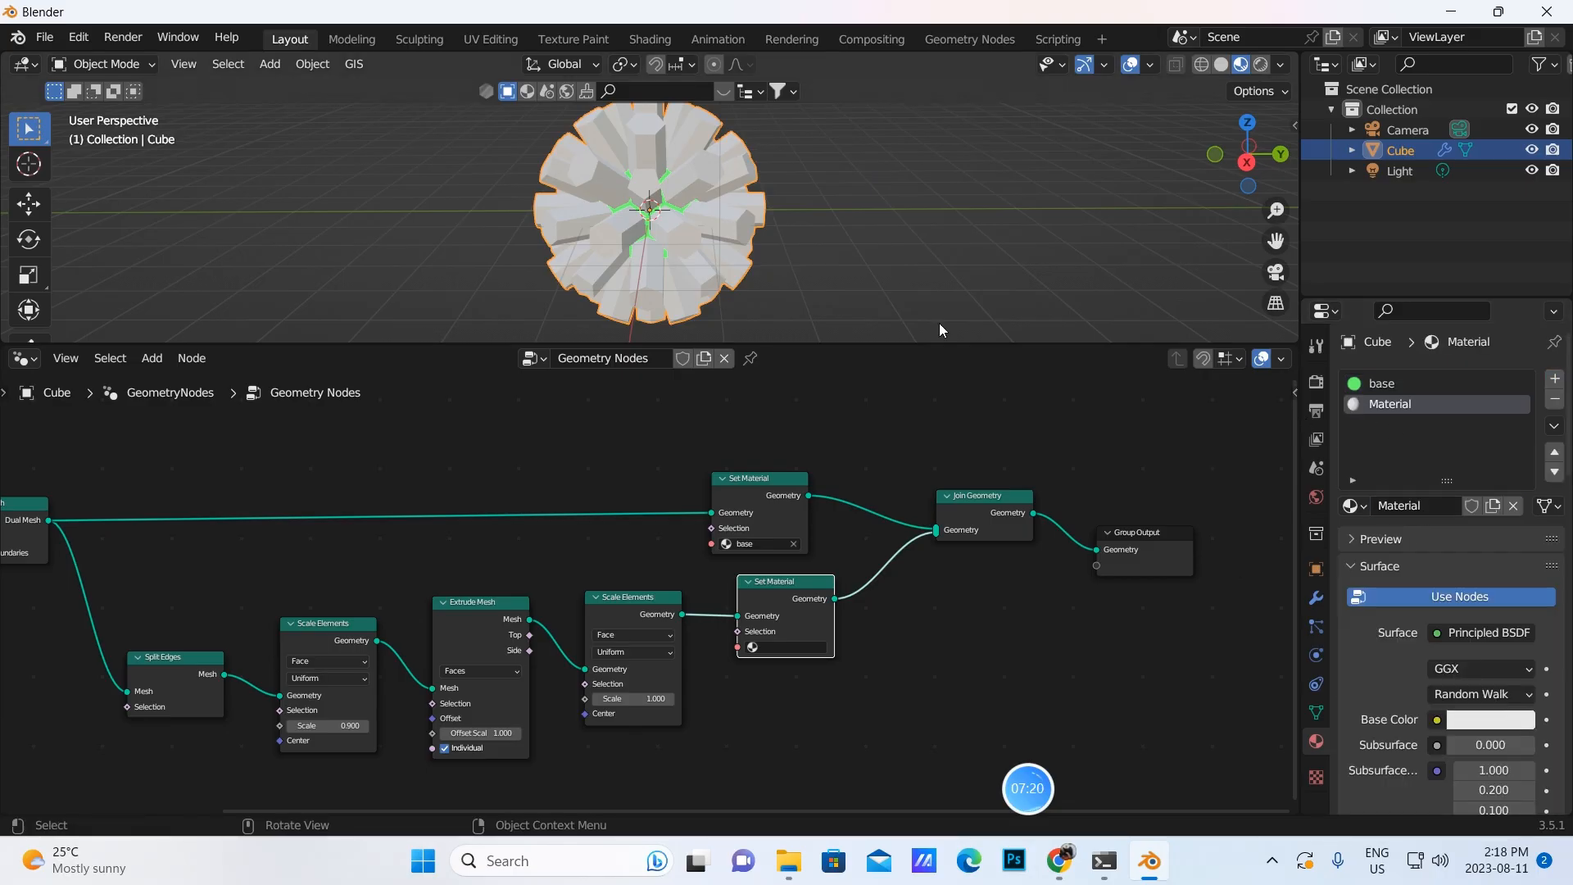
left_click(1431, 507)
key("BackSpace")
type("spikes")
key("Return")
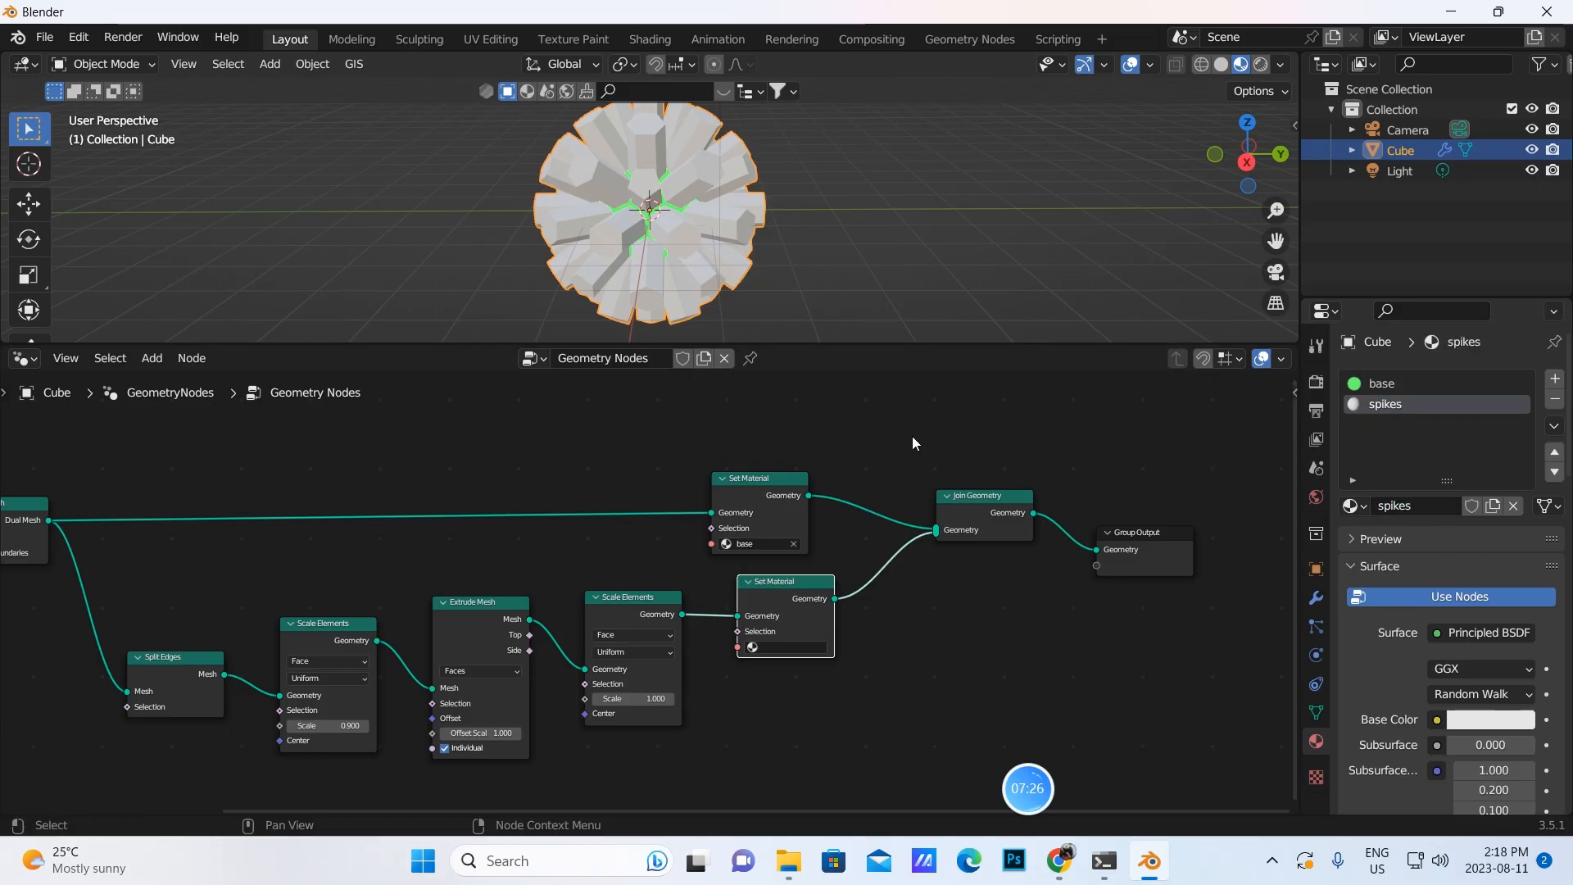
Assign the spikes material to the second Set Material node and switch to the Shading workspace
left_click(774, 647)
left_click(811, 686)
left_click(637, 39)
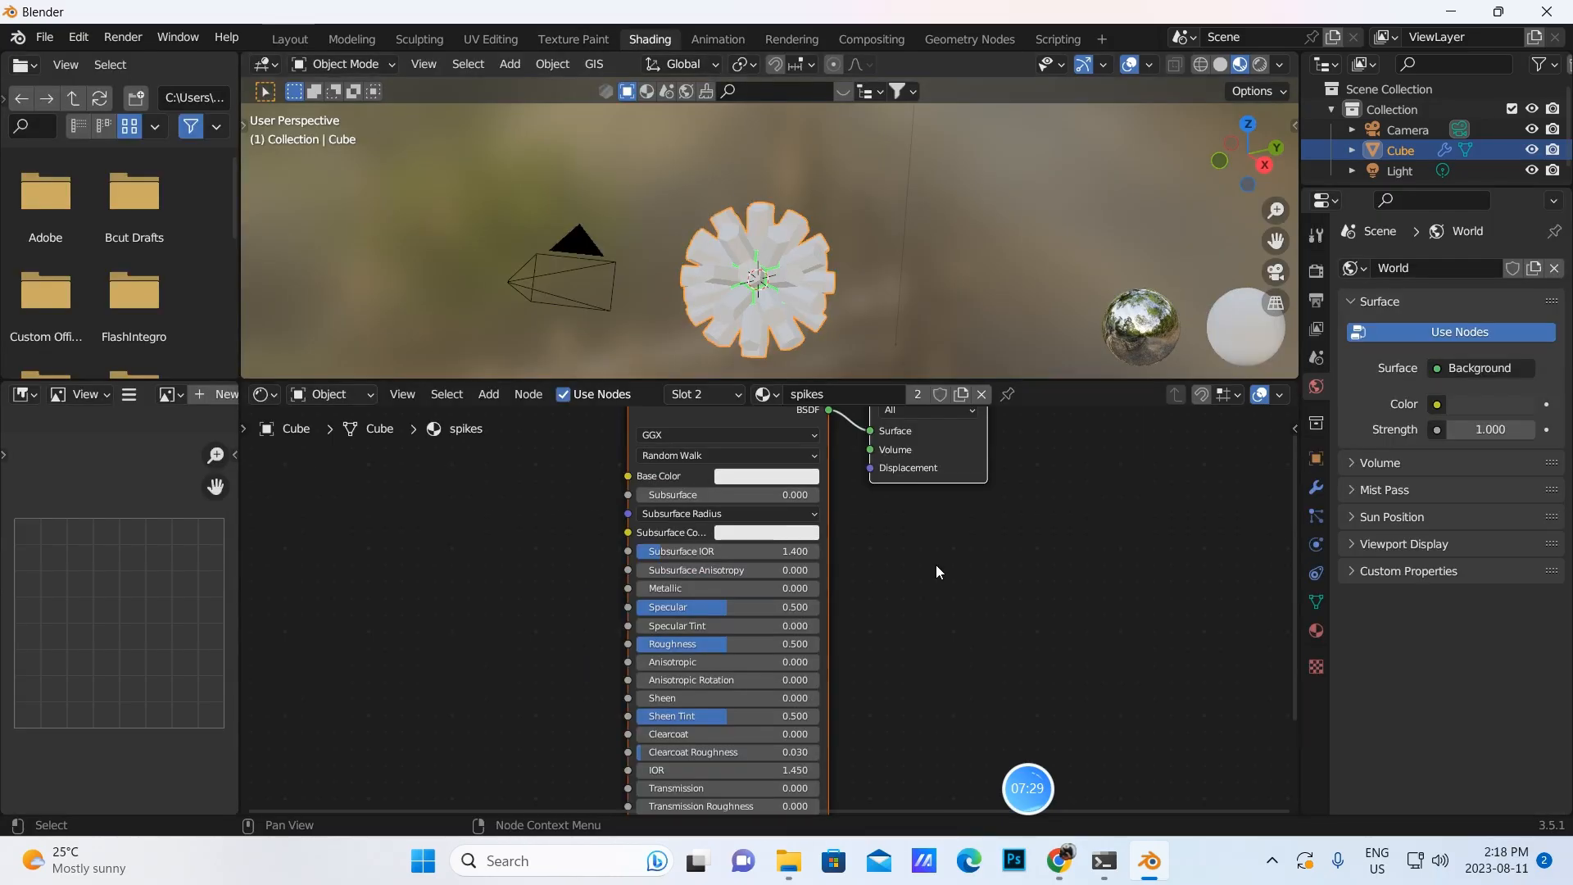
Delete the Principled BSDF node from the spikes material and move Material Output farther right
middle_click_drag(995, 523, 1123, 625)
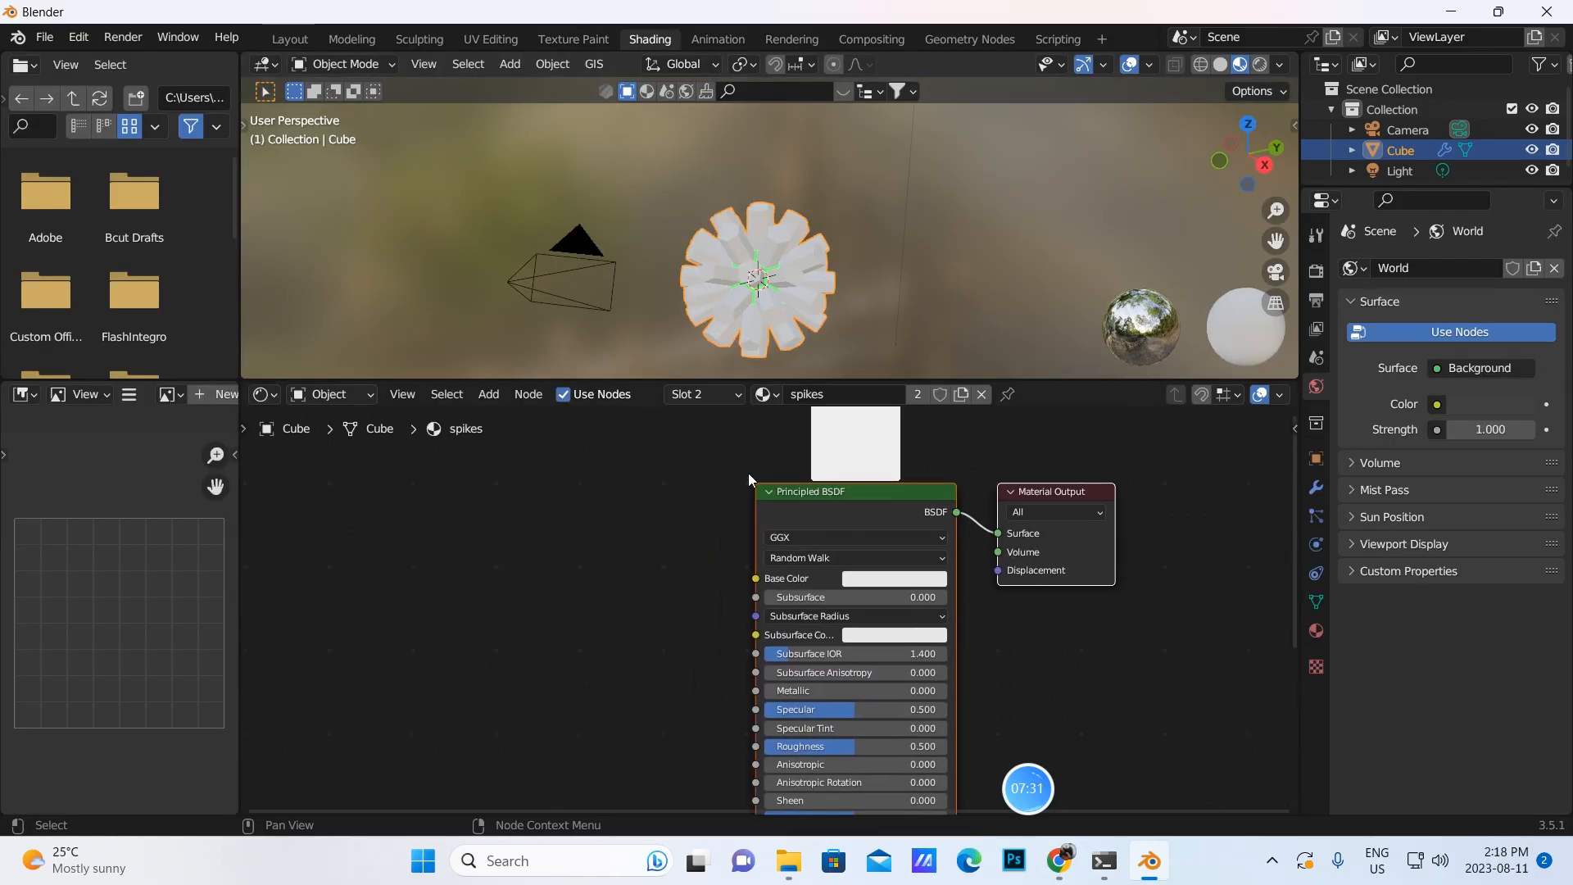
left_click(814, 517)
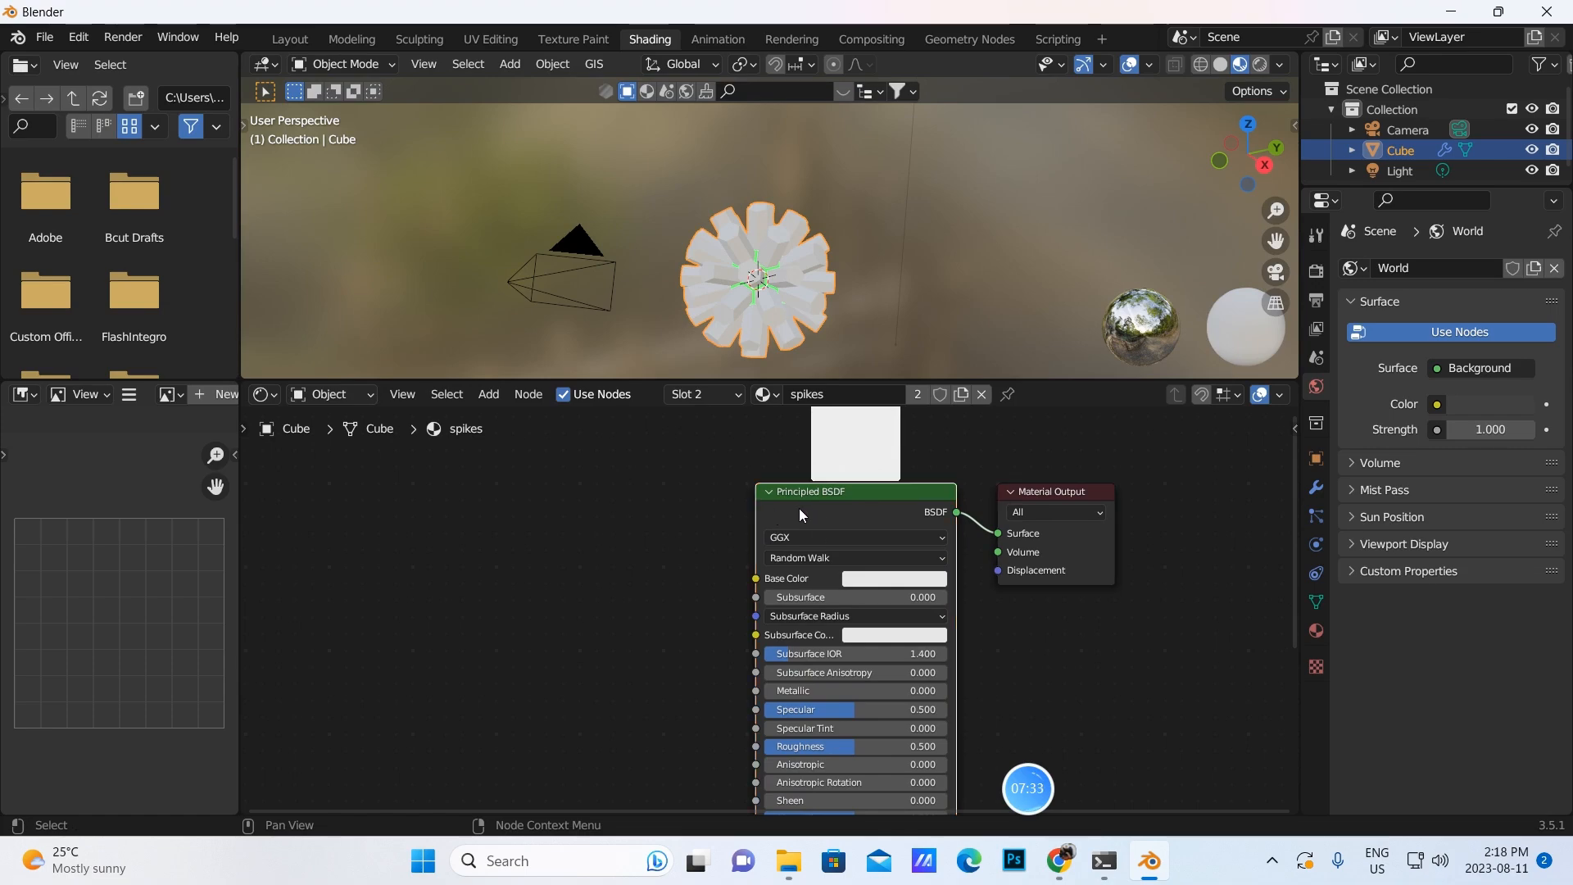
key("x")
left_click_drag(1077, 524, 1199, 581)
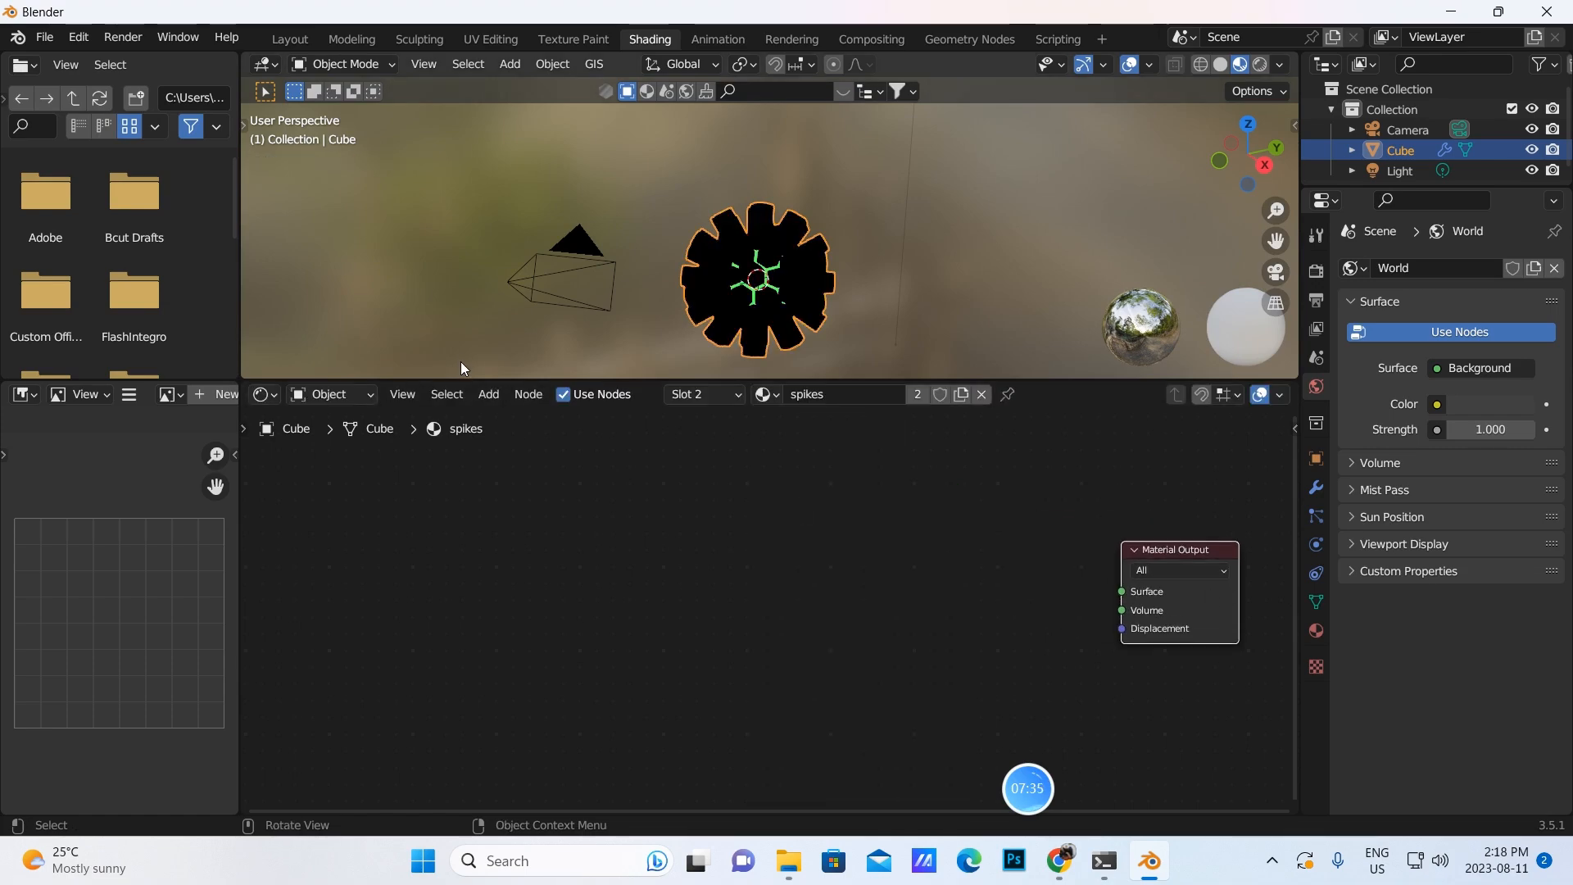
Add an Emission node beside Material Output and connect its Emission output to Surface
left_click(505, 394)
type("emis")
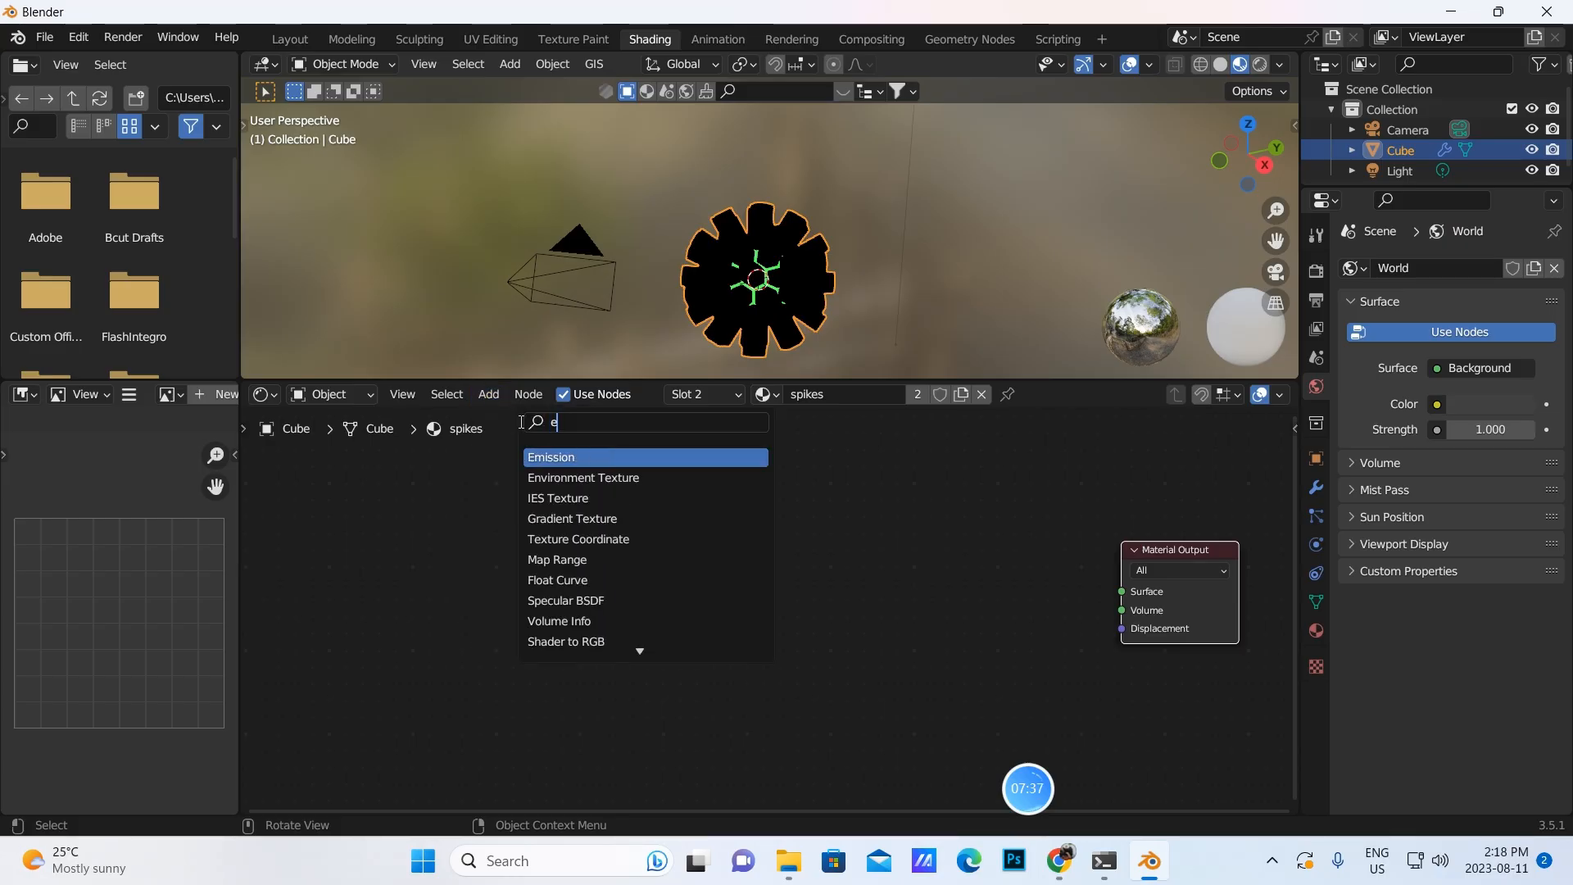
left_click(554, 457)
left_click(955, 610)
left_click_drag(1035, 589, 1122, 593)
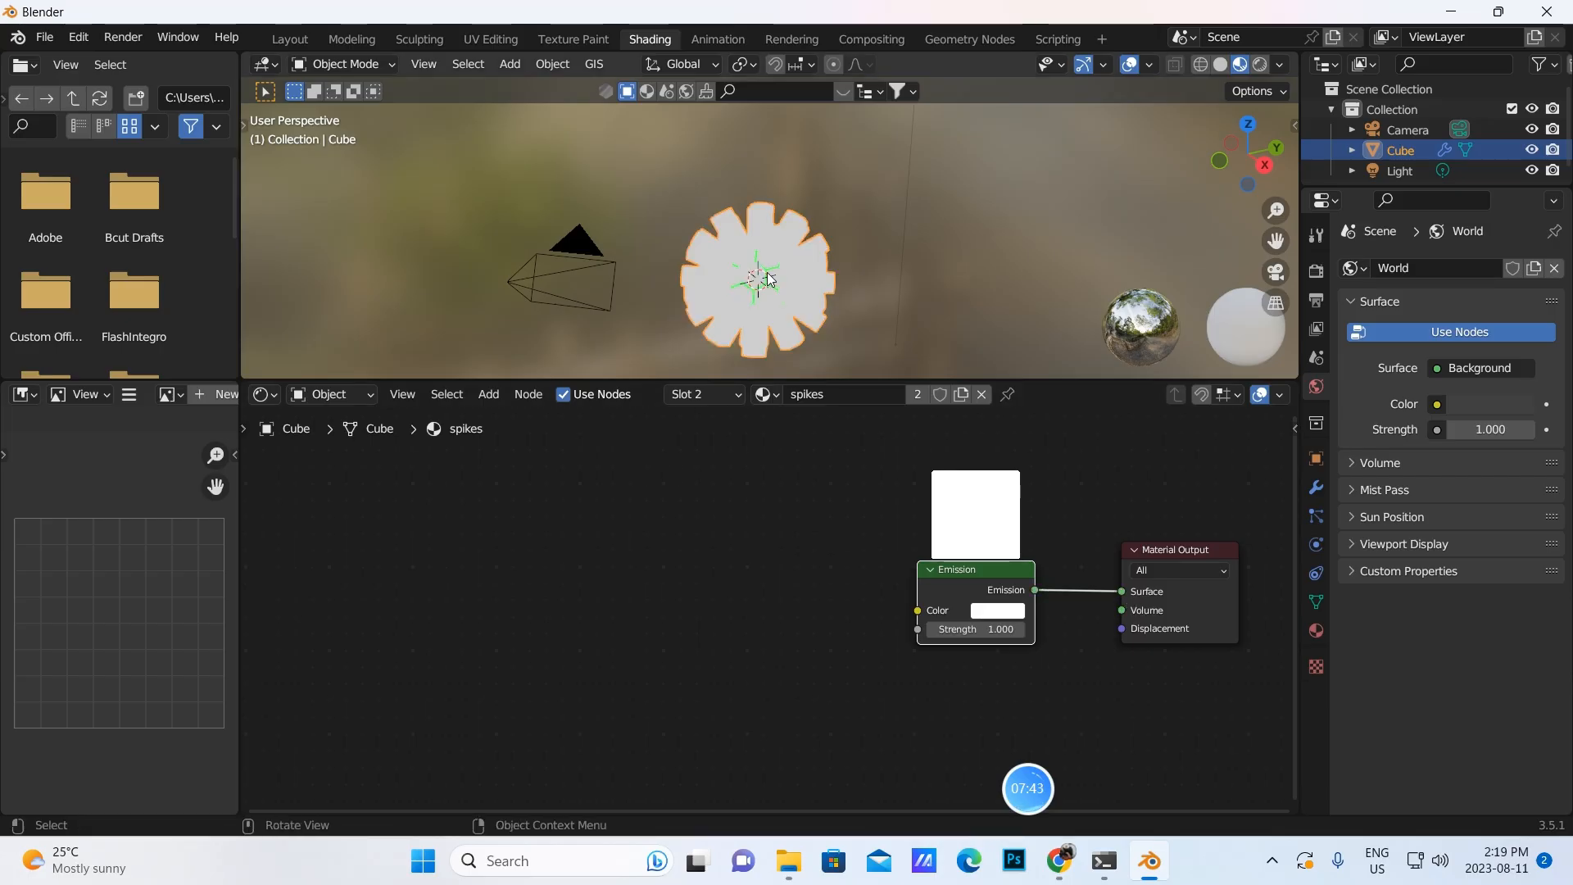
Add a Layer Weight node well to the left of the Emission node
scroll(722, 213, "up", 2)
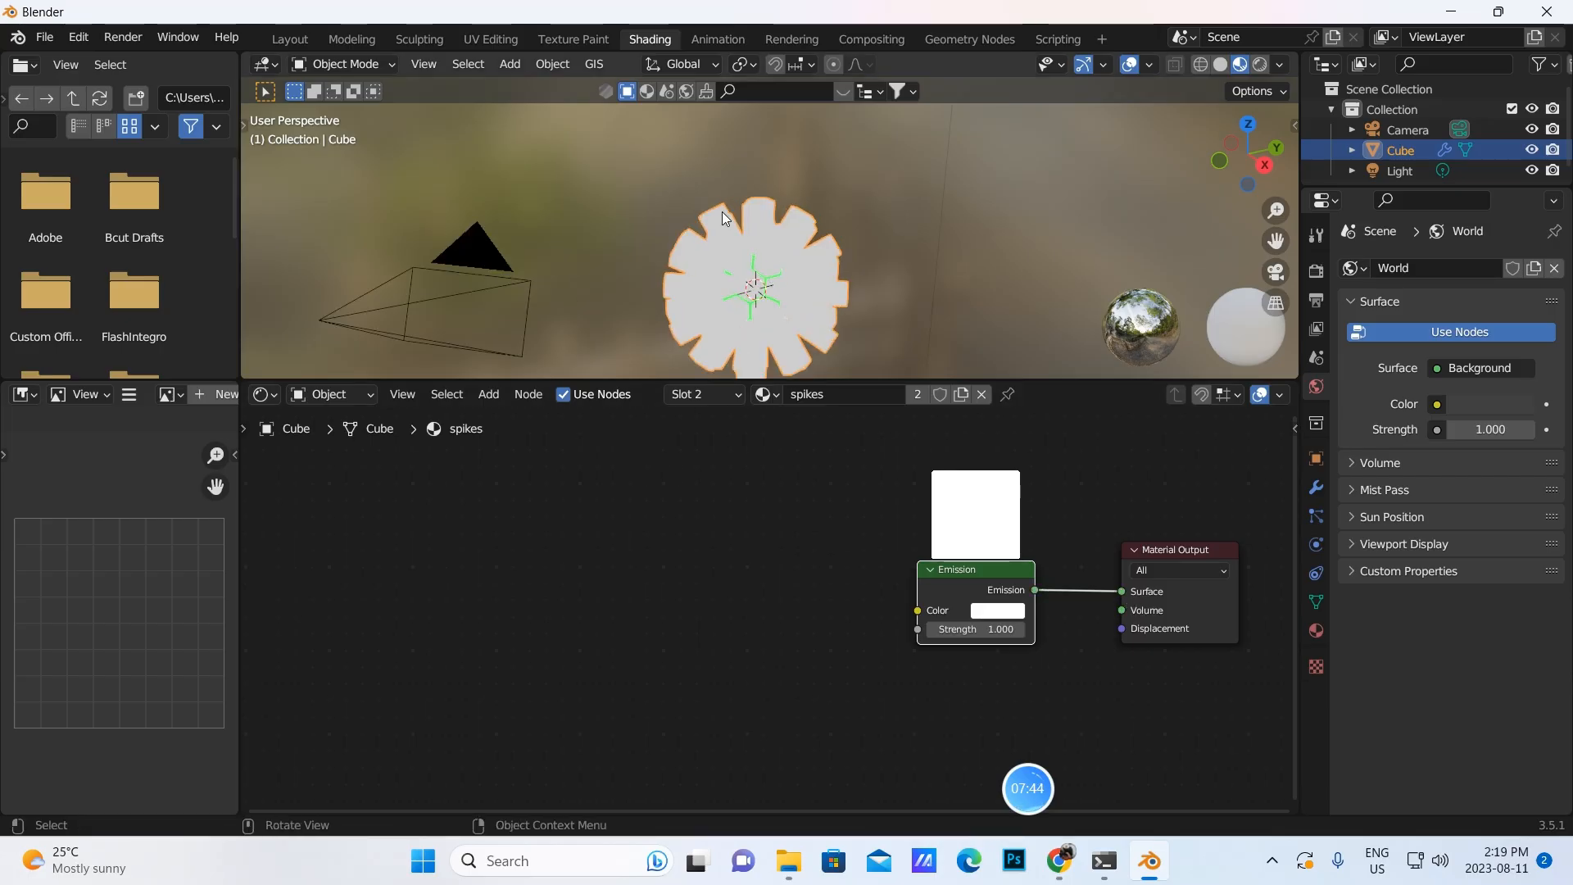
left_click(489, 396)
left_click(509, 418)
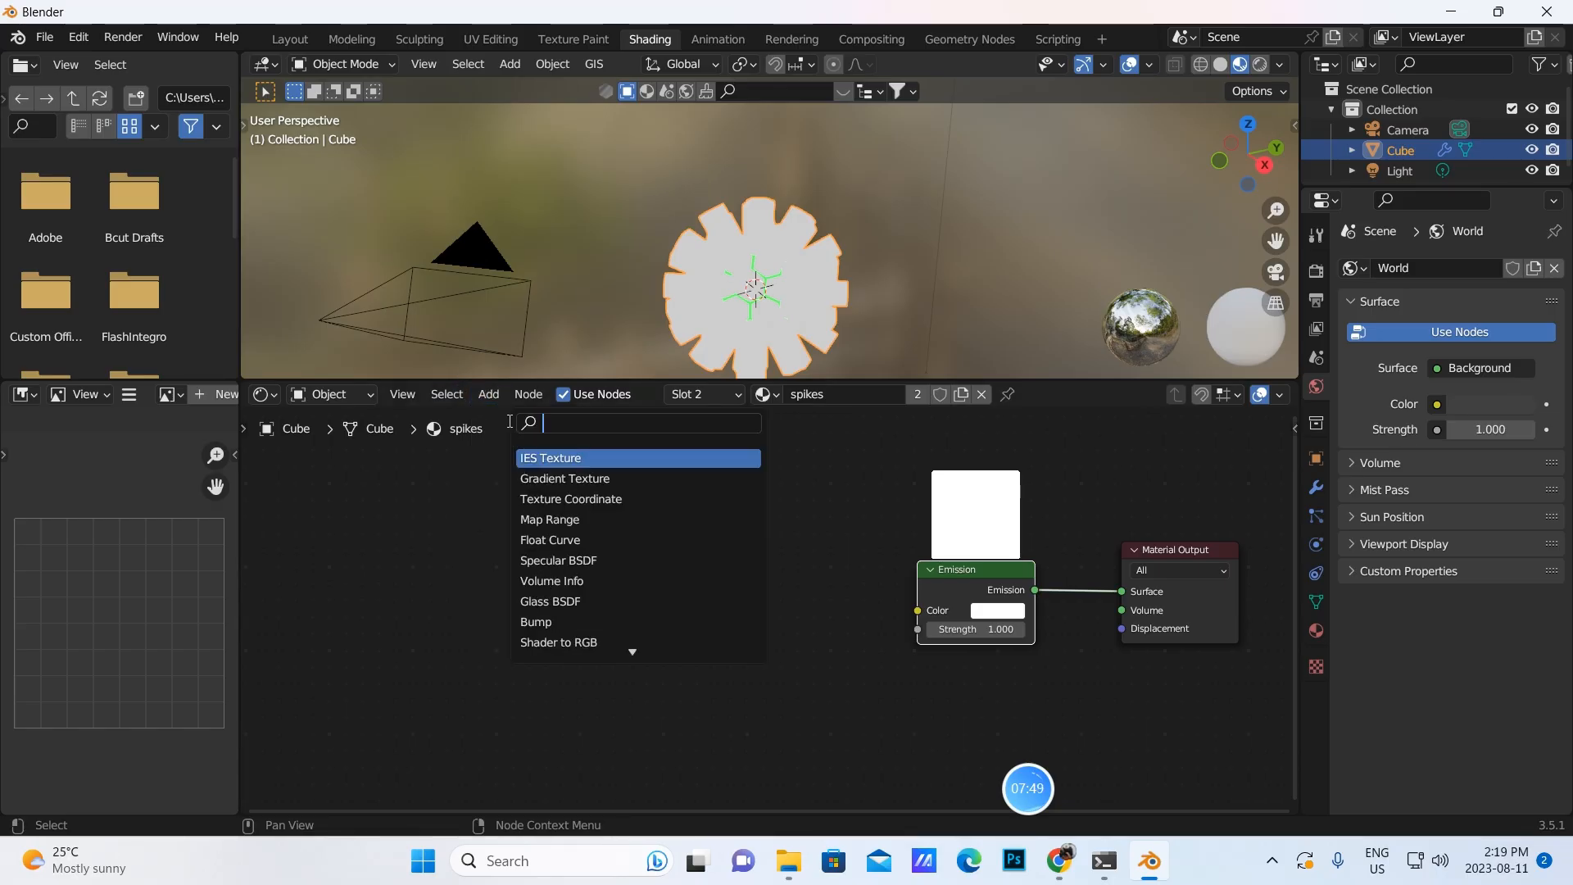
type("la")
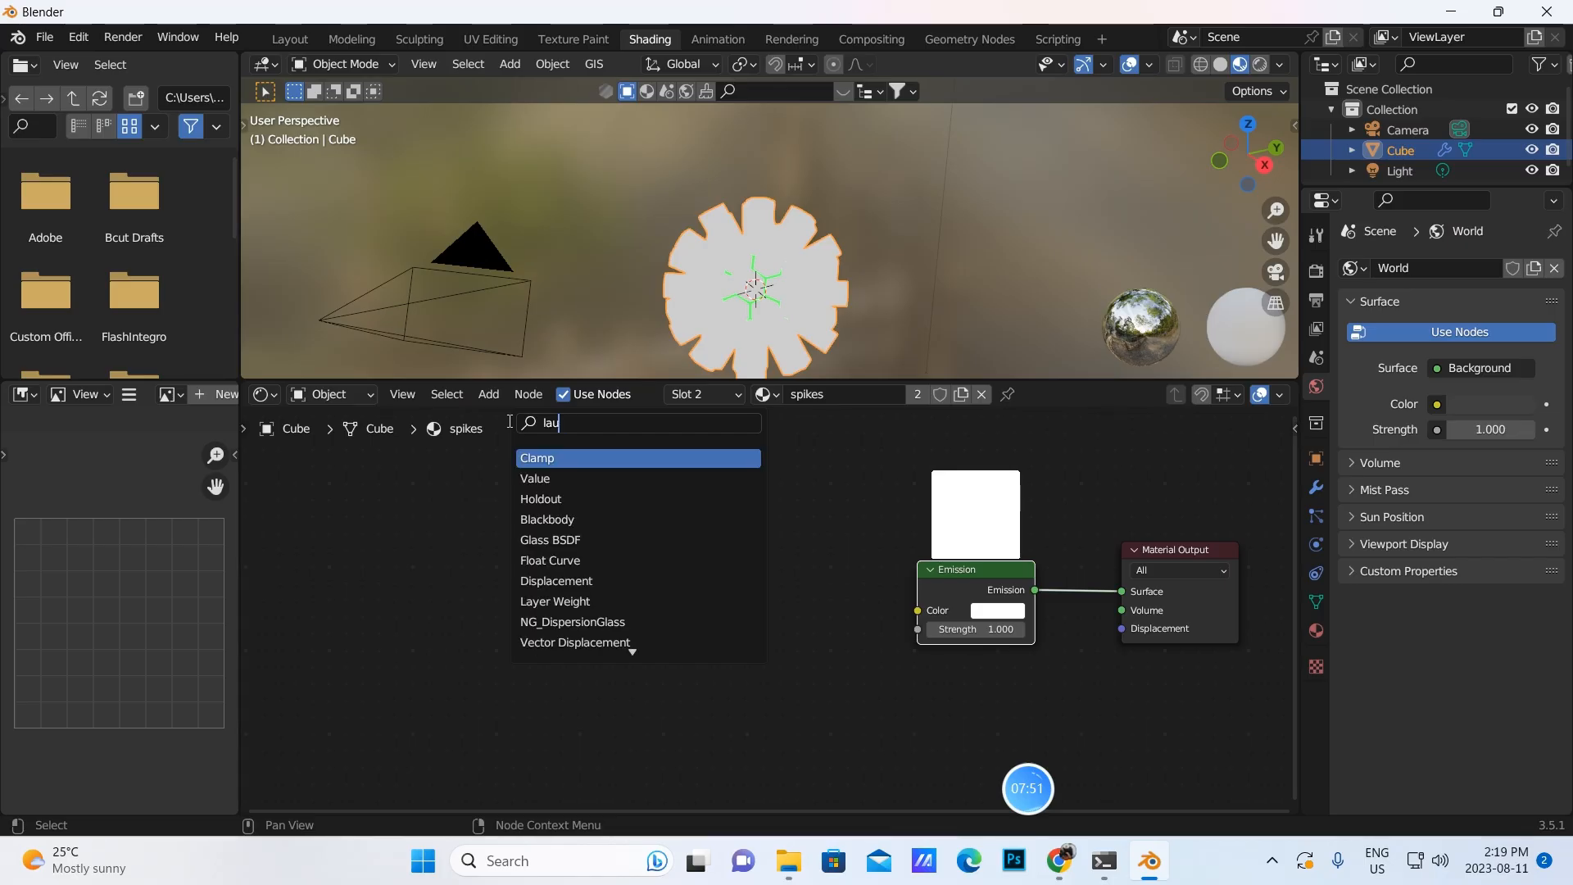
type("yer")
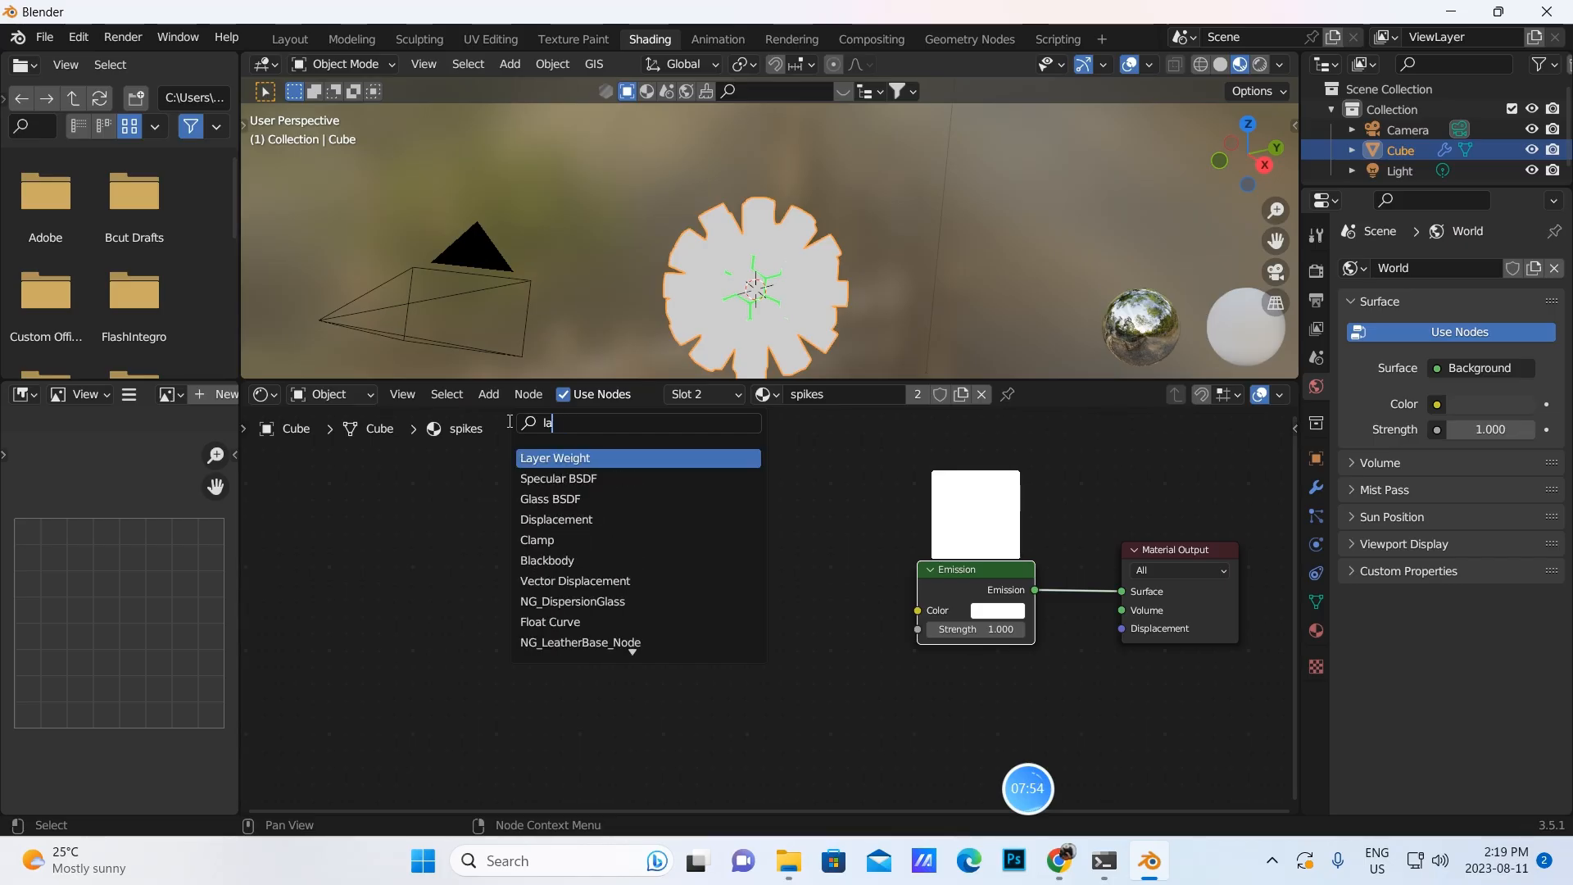
key("Return")
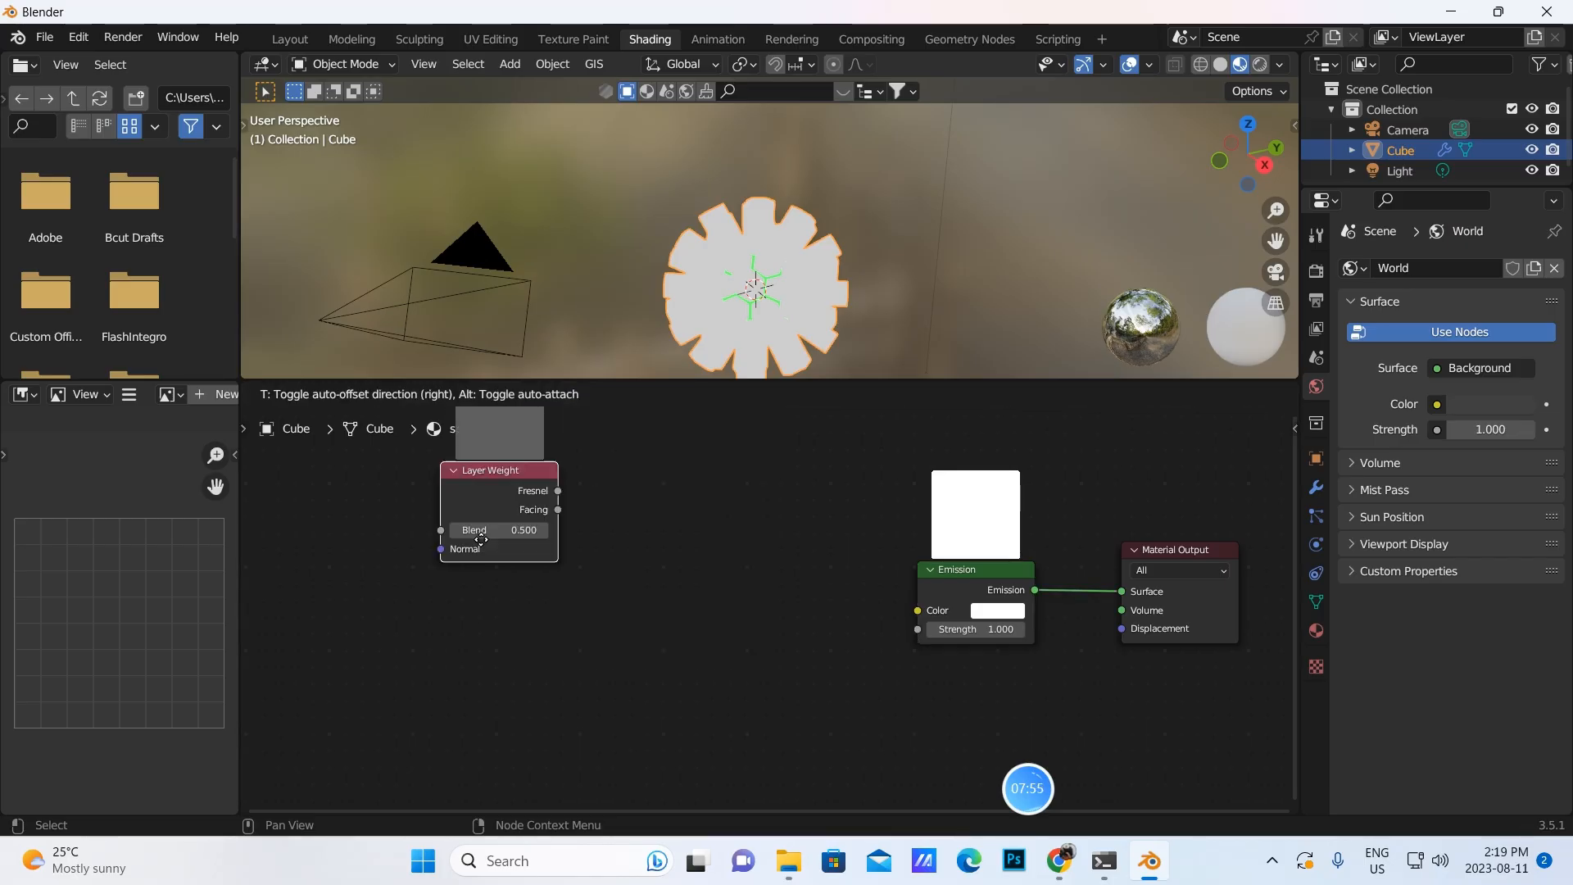
left_click(404, 592)
Add a ColorRamp between Layer Weight and Emission, connecting Fresnel to Fac and the ramp's Color to Emission's Color
left_click(488, 394)
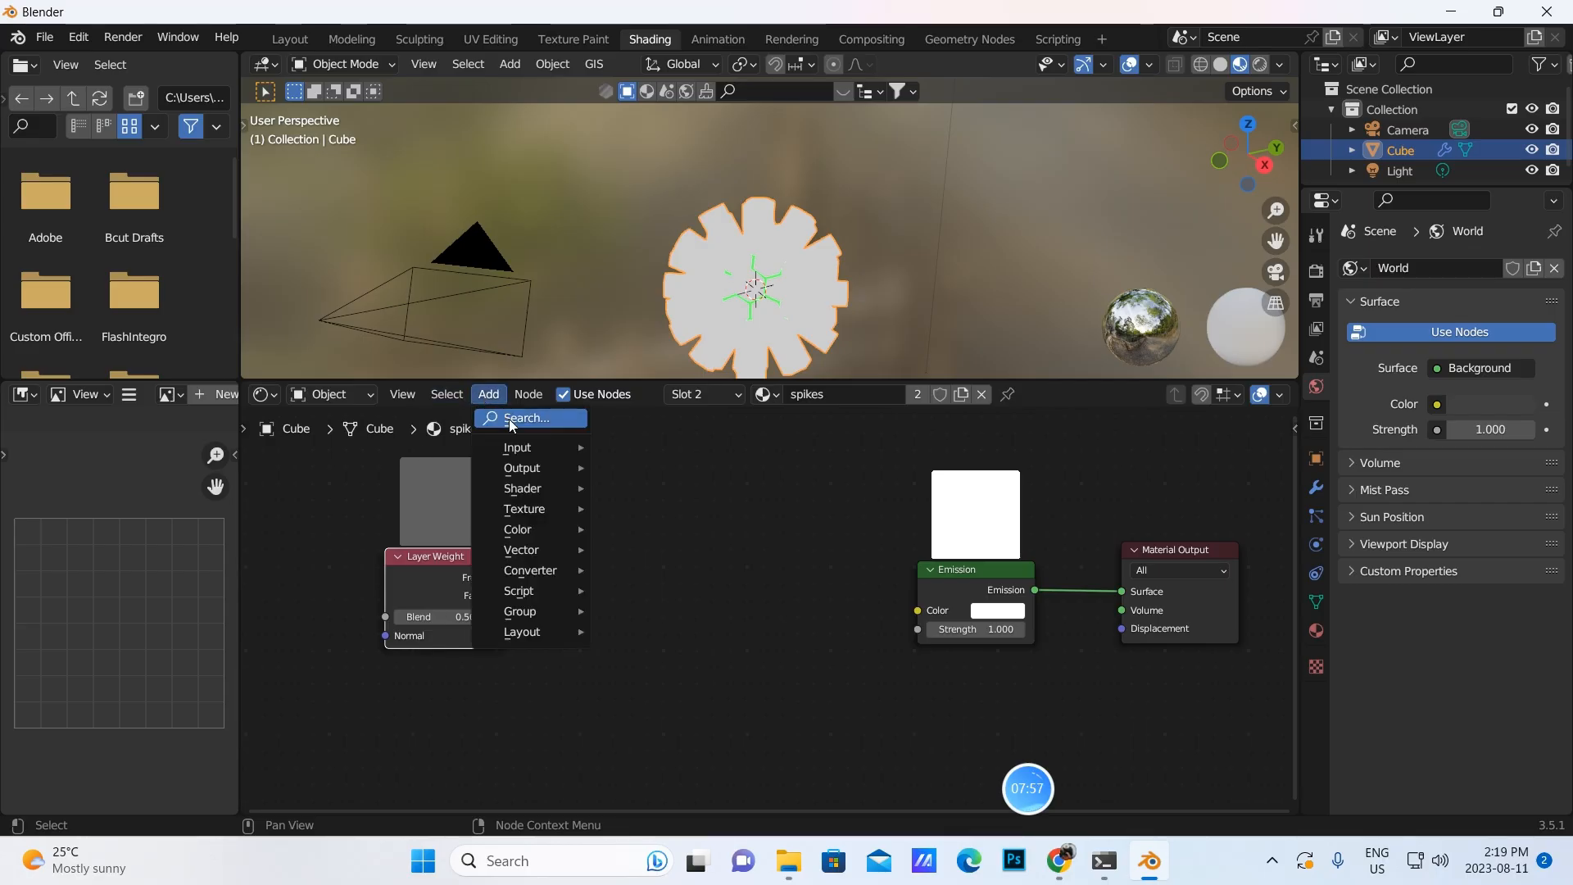
left_click(509, 418)
type("color")
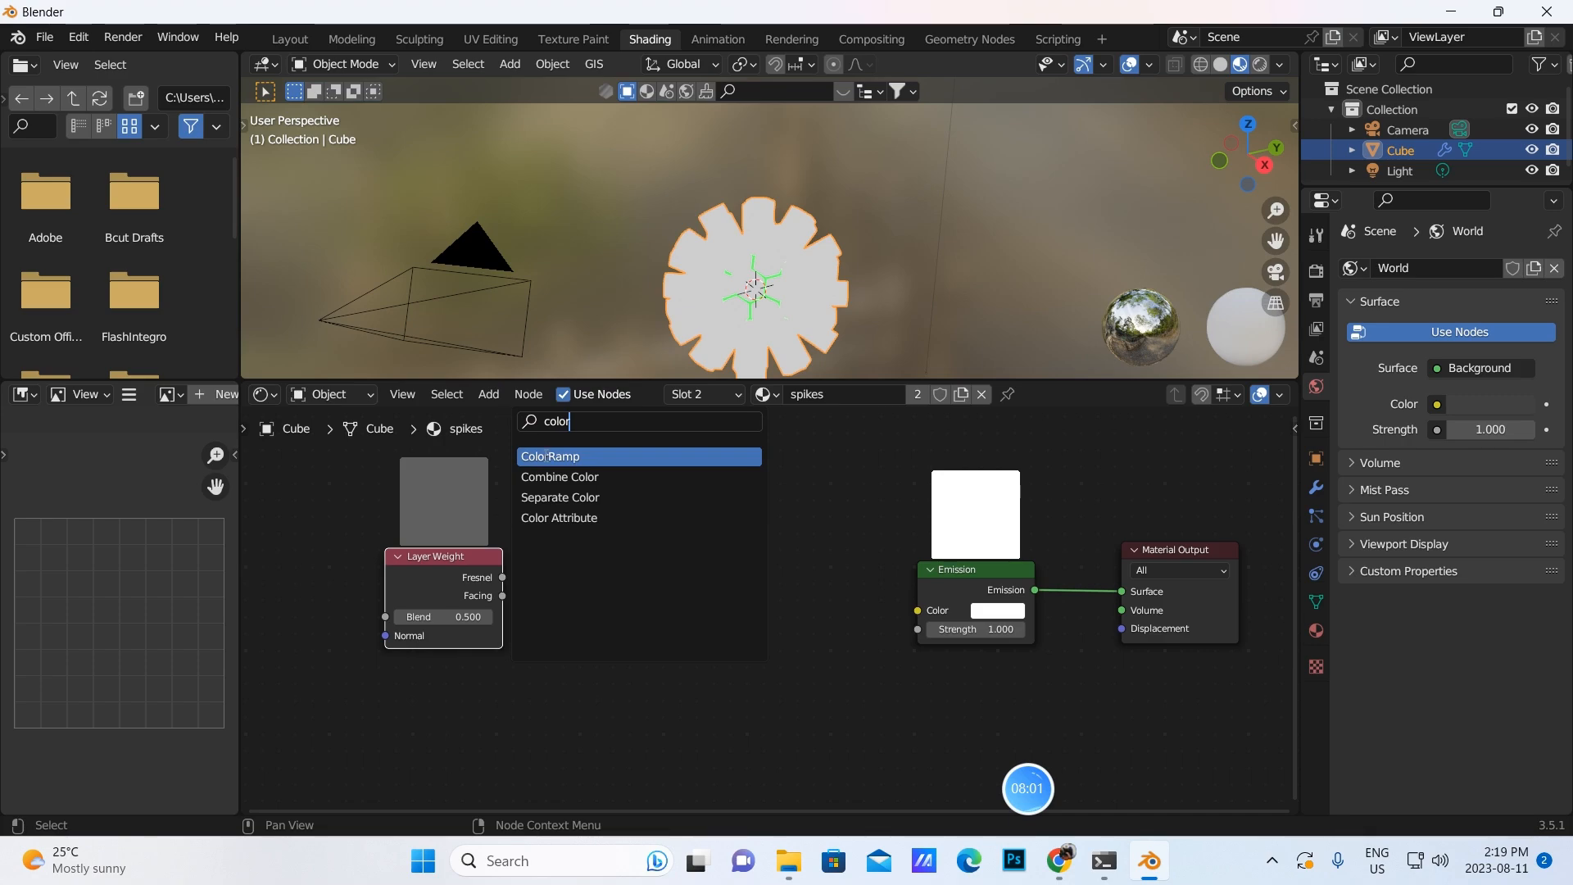
key("Return")
left_click(523, 571)
left_click_drag(502, 578, 594, 663)
left_click_drag(793, 529, 915, 610)
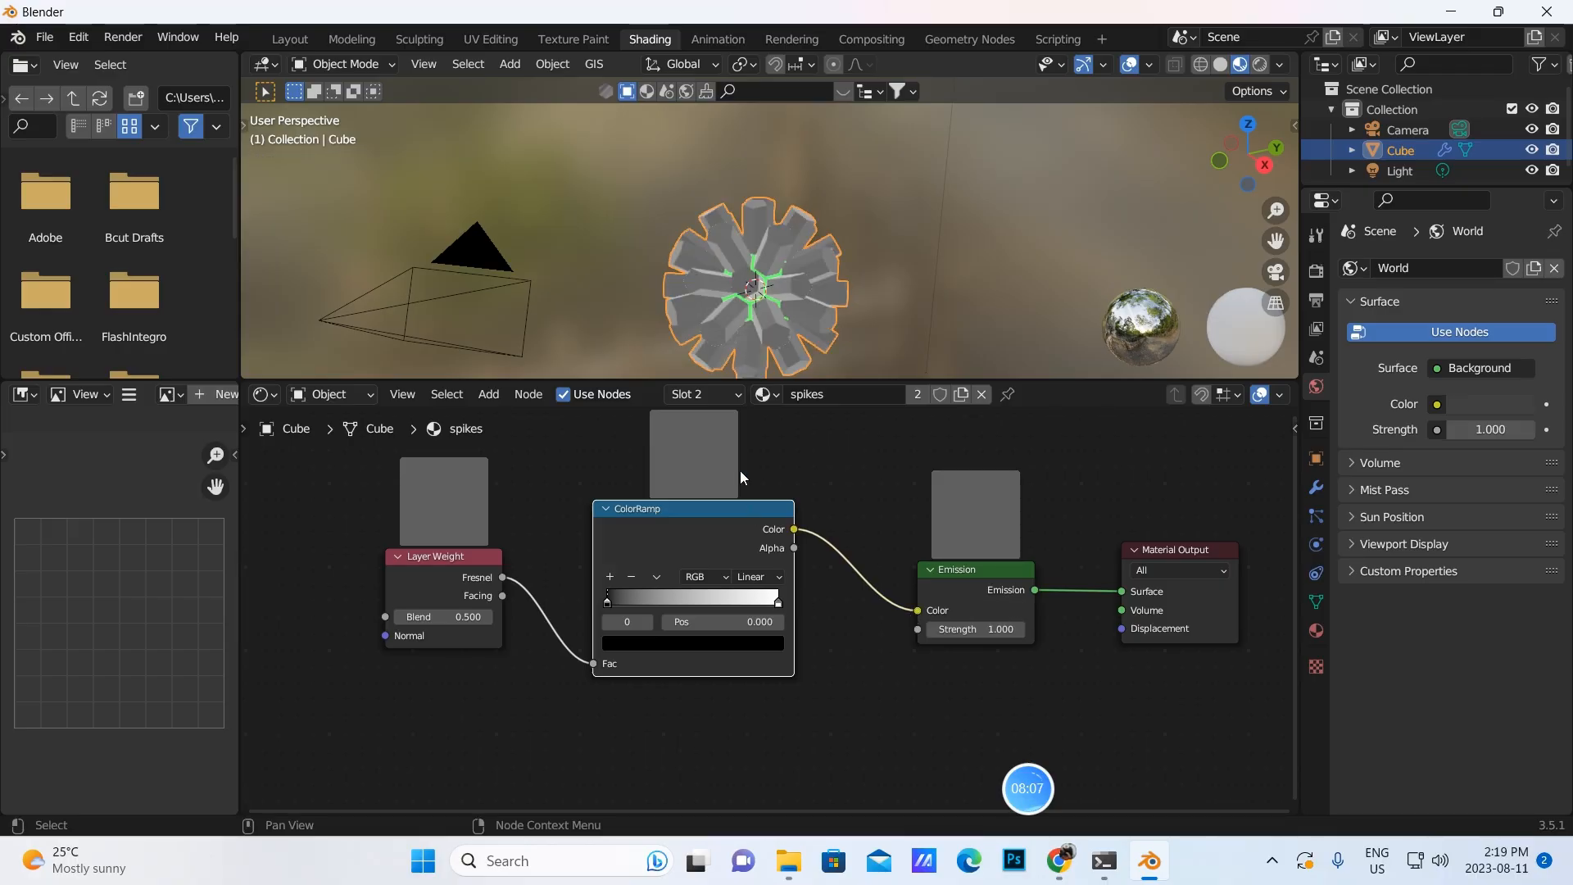
Color the ramp's first stop violet at full brightness and its end stop orange-red
left_click(625, 642)
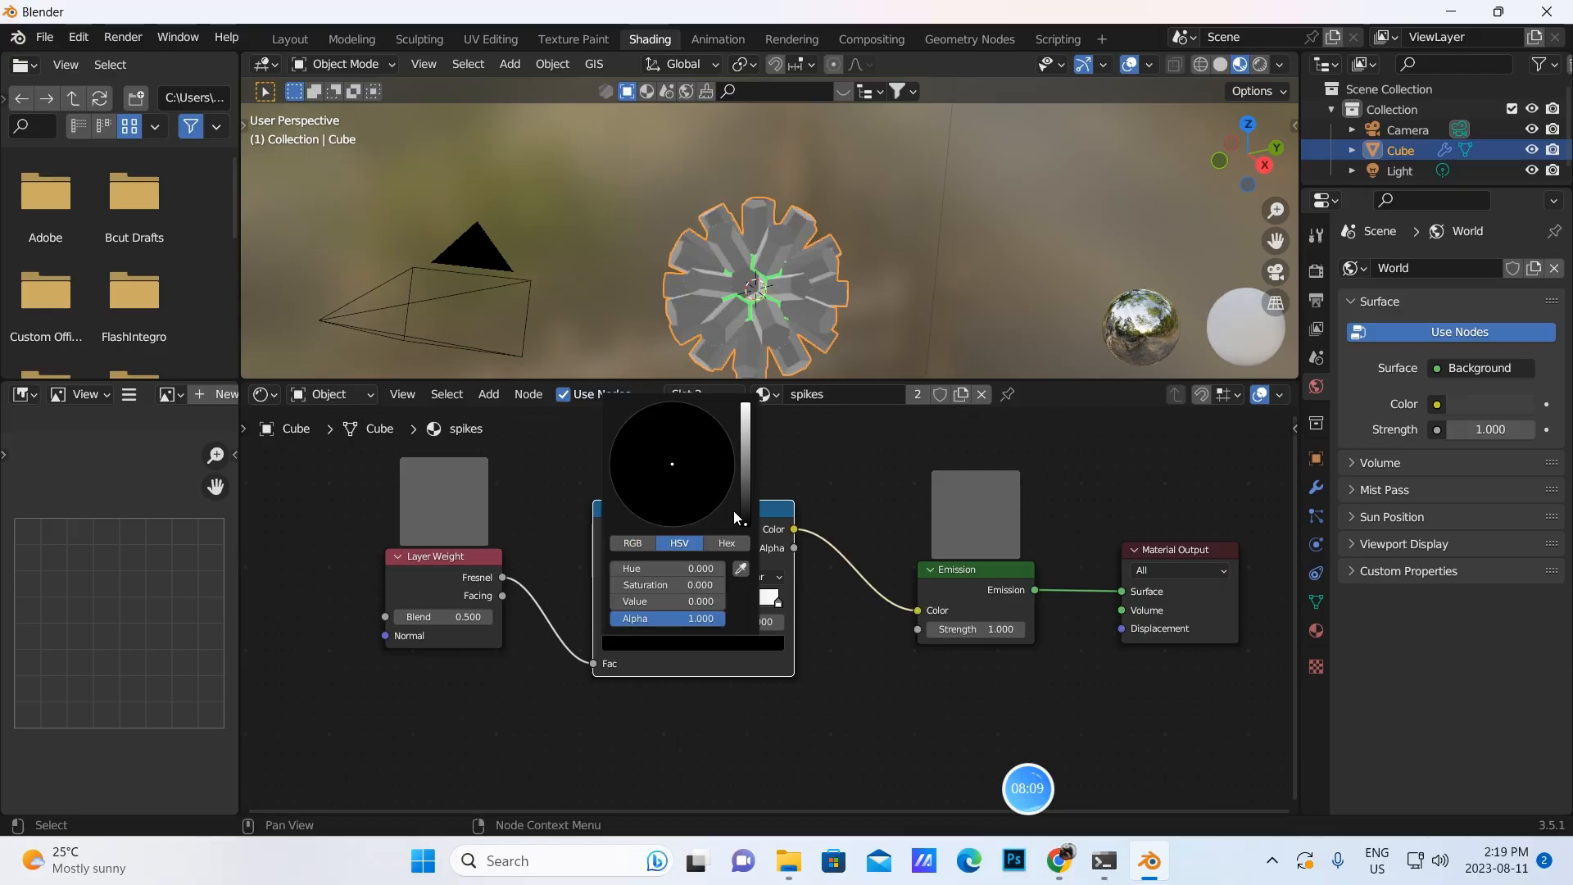
left_click_drag(744, 524, 744, 404)
left_click(728, 460)
left_click(778, 602)
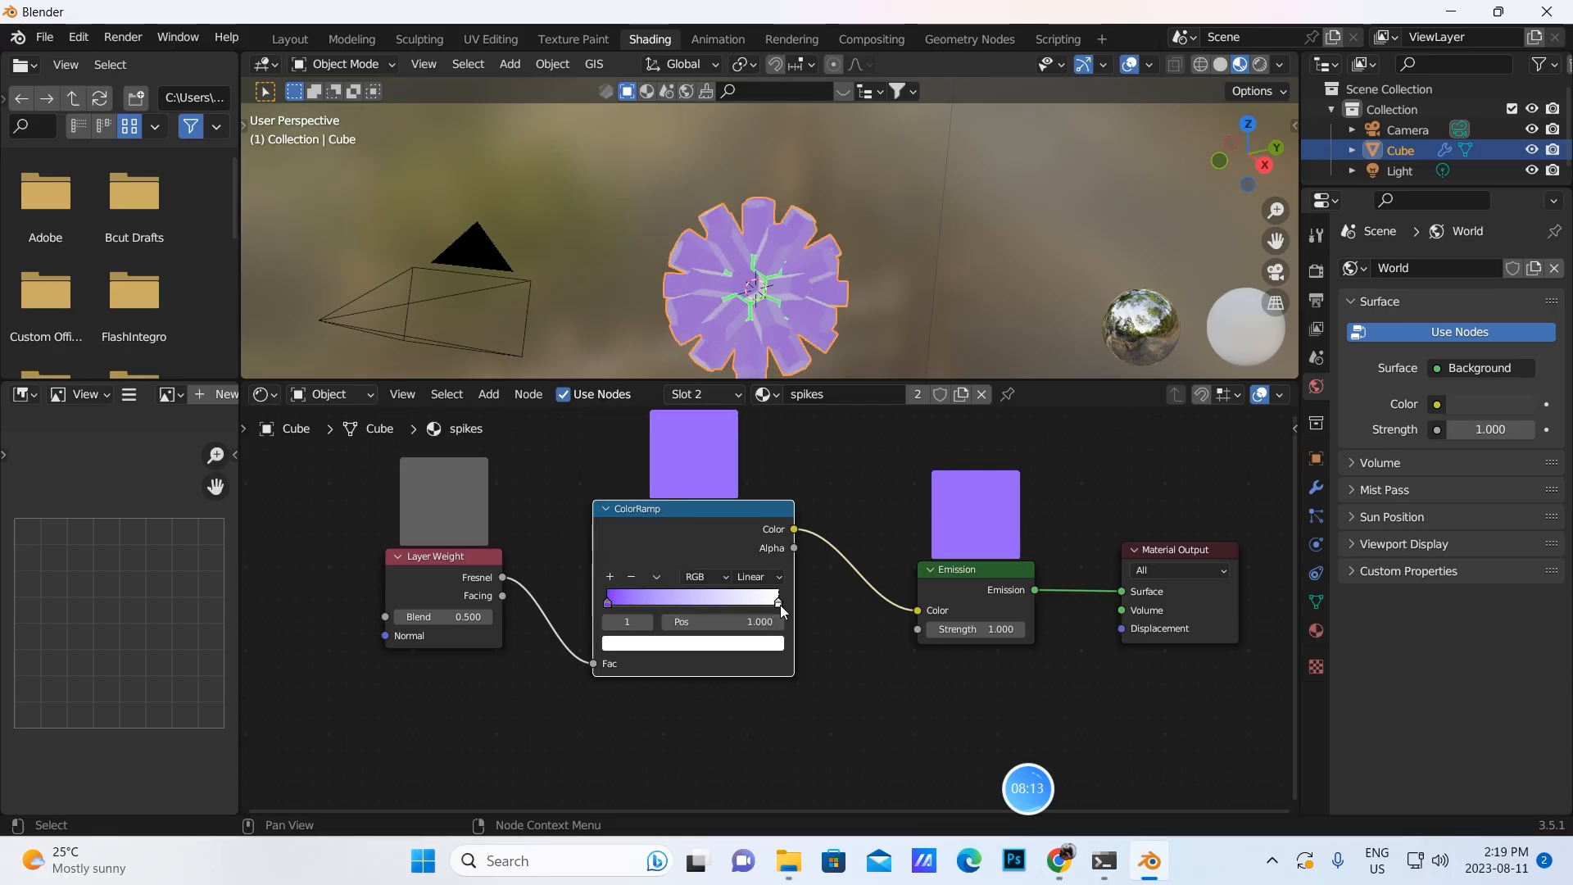
left_click(726, 651)
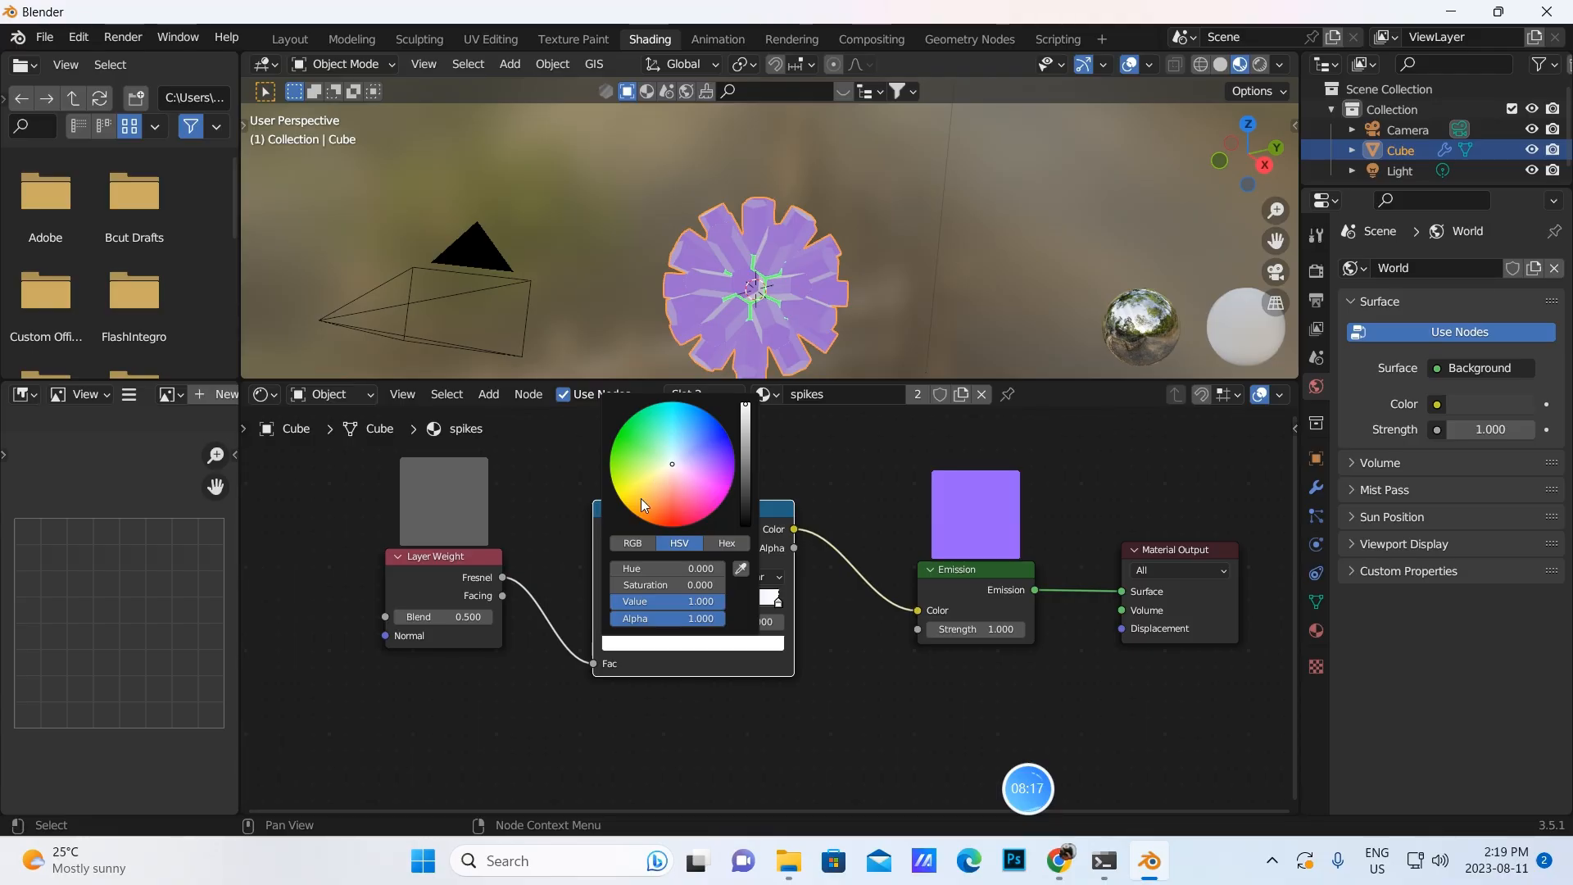
left_click(663, 519)
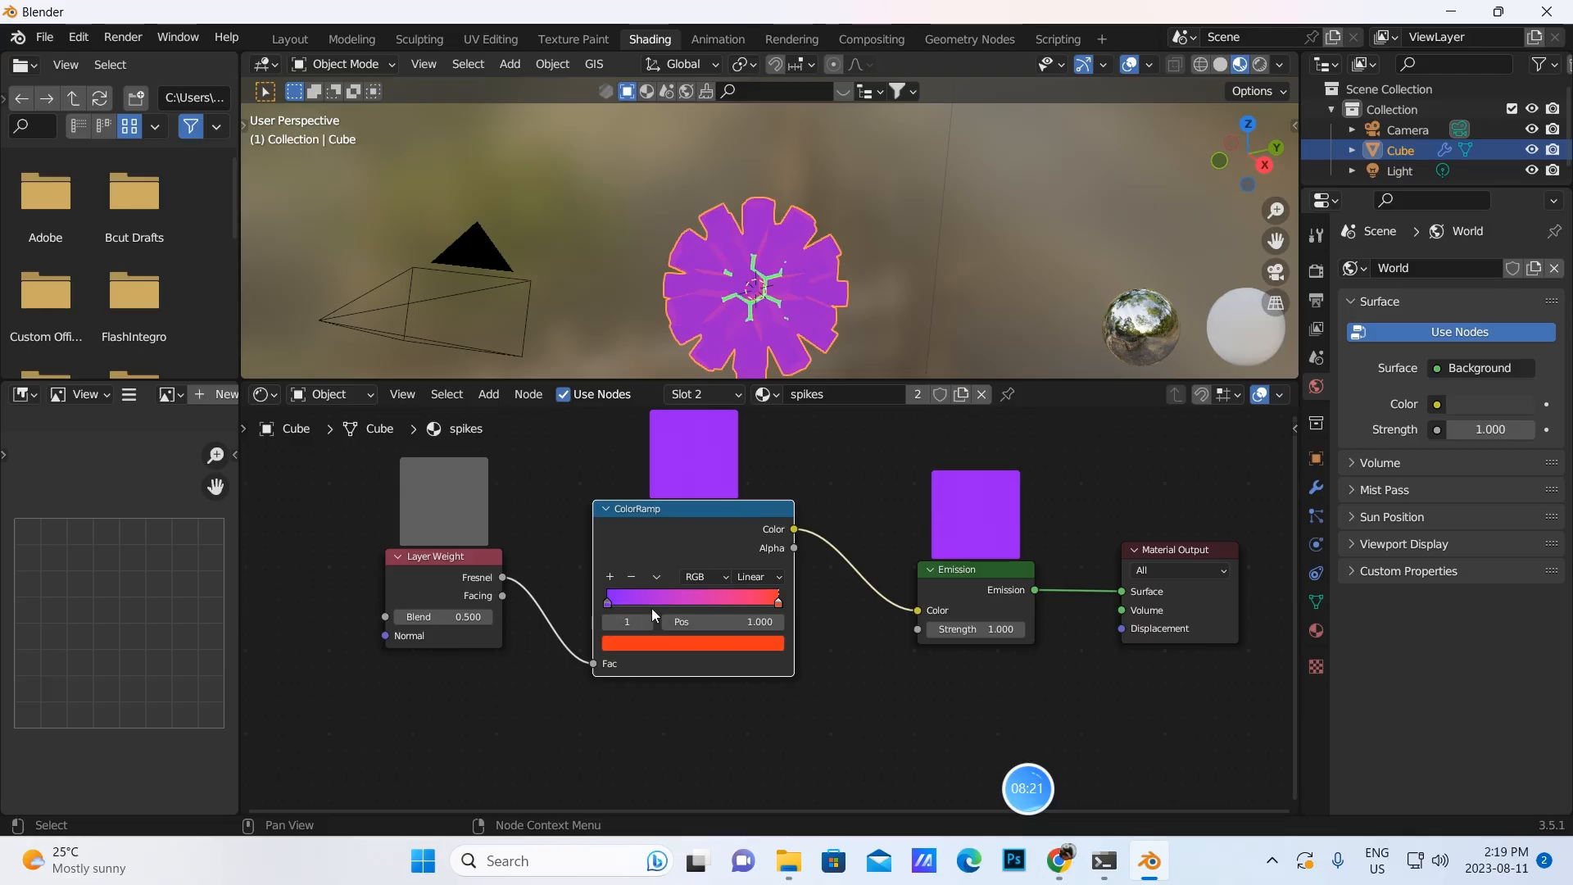
Move the ColorRamp's end stop to position 0.225 and recolor it pink, about hue 0.874 and saturation 0.954
left_click_drag(769, 606, 645, 612)
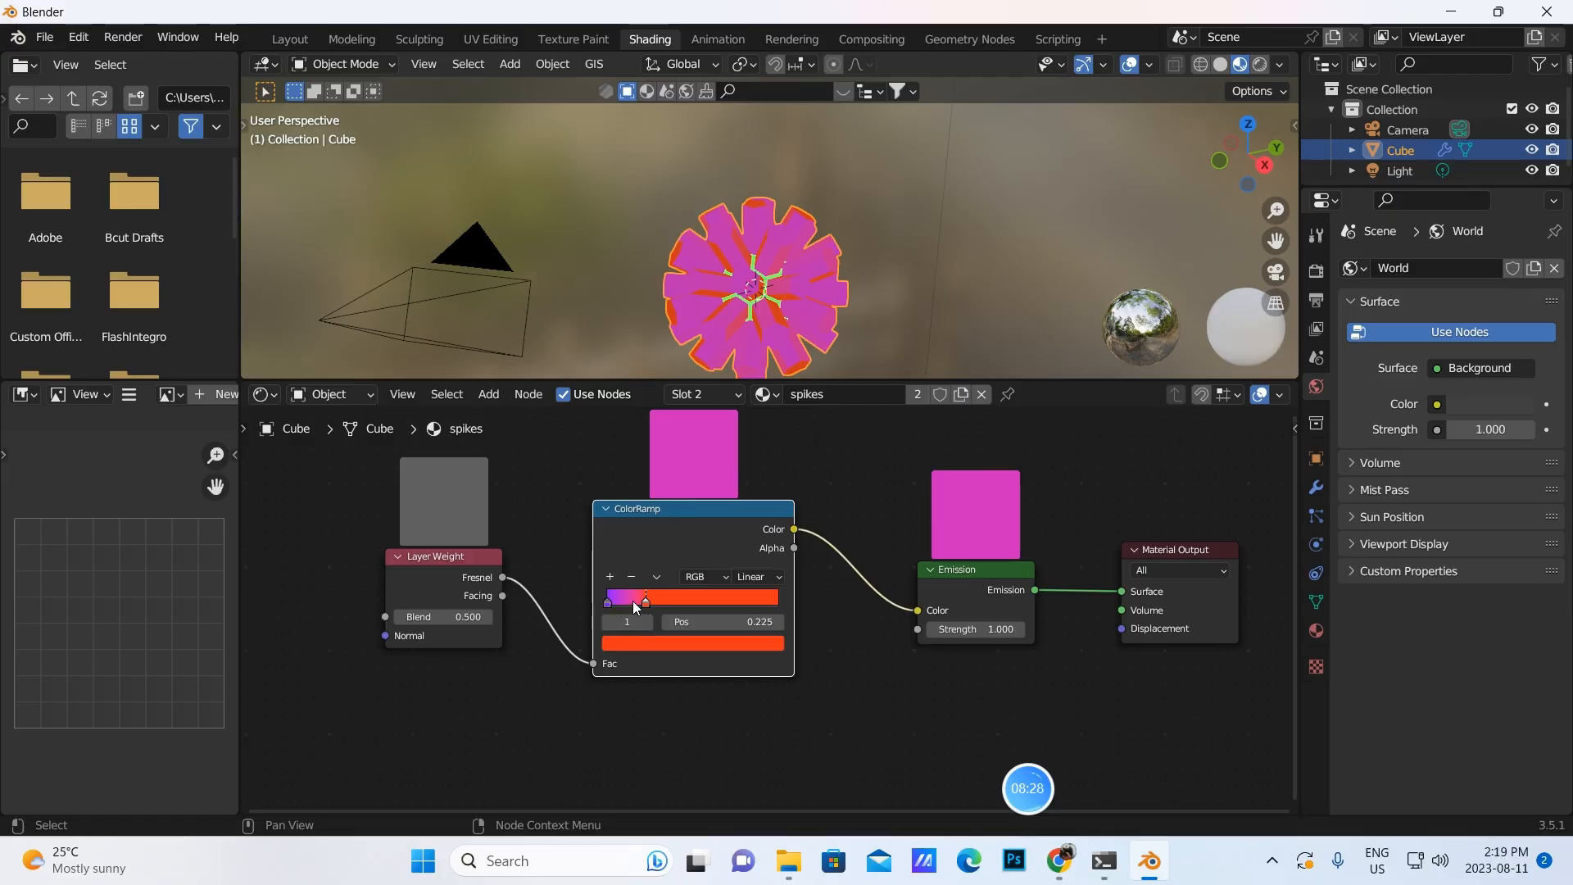
left_click(646, 642)
left_click_drag(708, 511, 709, 495)
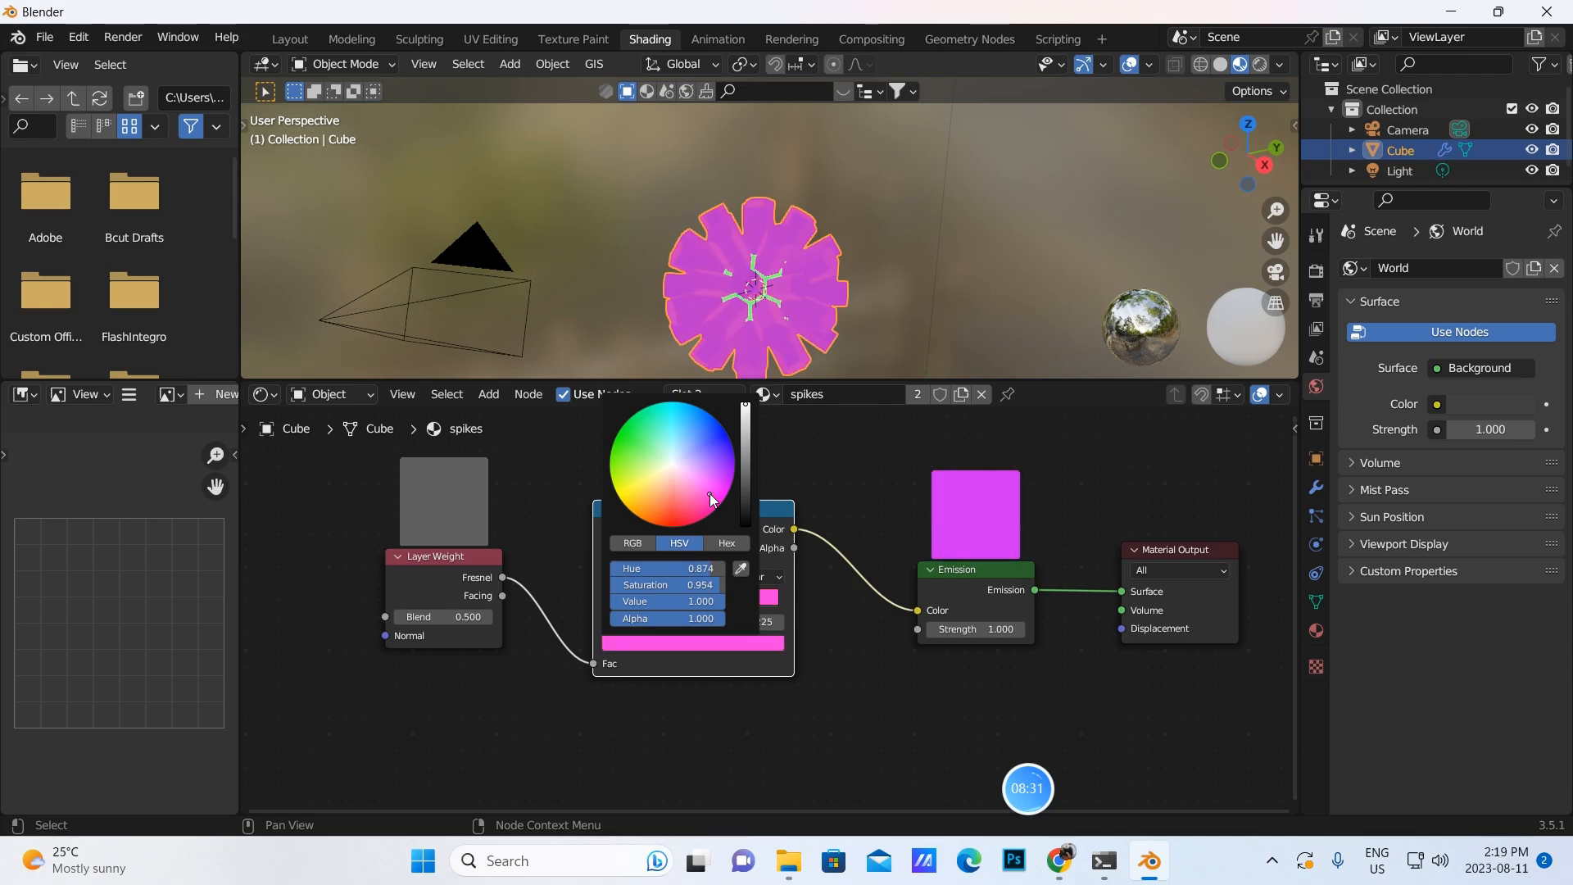
Recolor the ramp's first stop blue and reposition the stops, blue at 0.124 and pink just before the ramp's middle
left_click(608, 604)
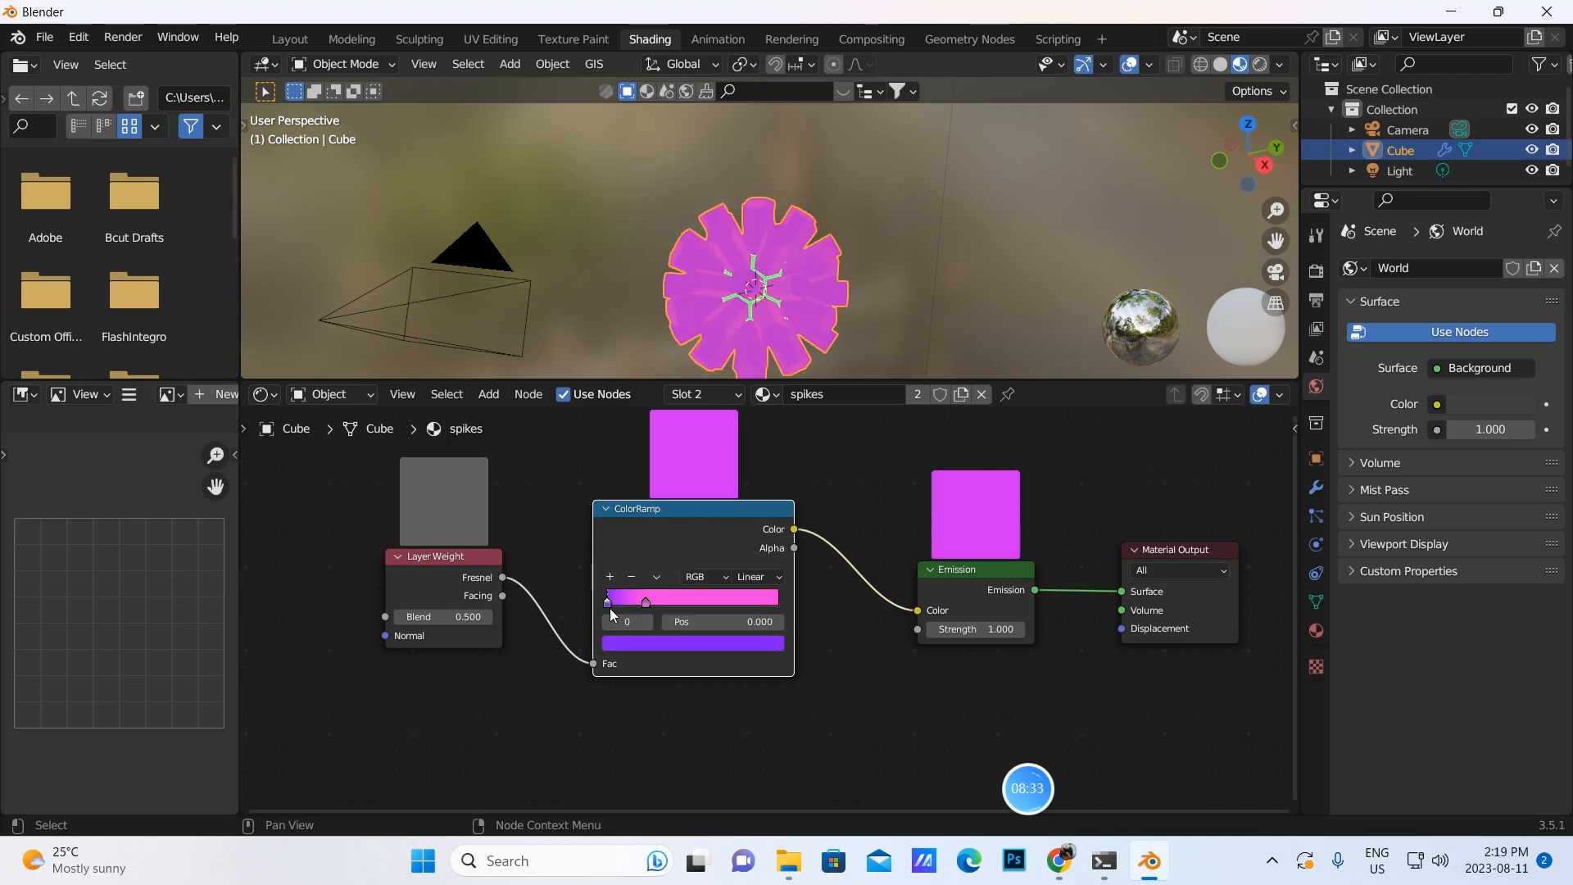
left_click(627, 648)
left_click(720, 439)
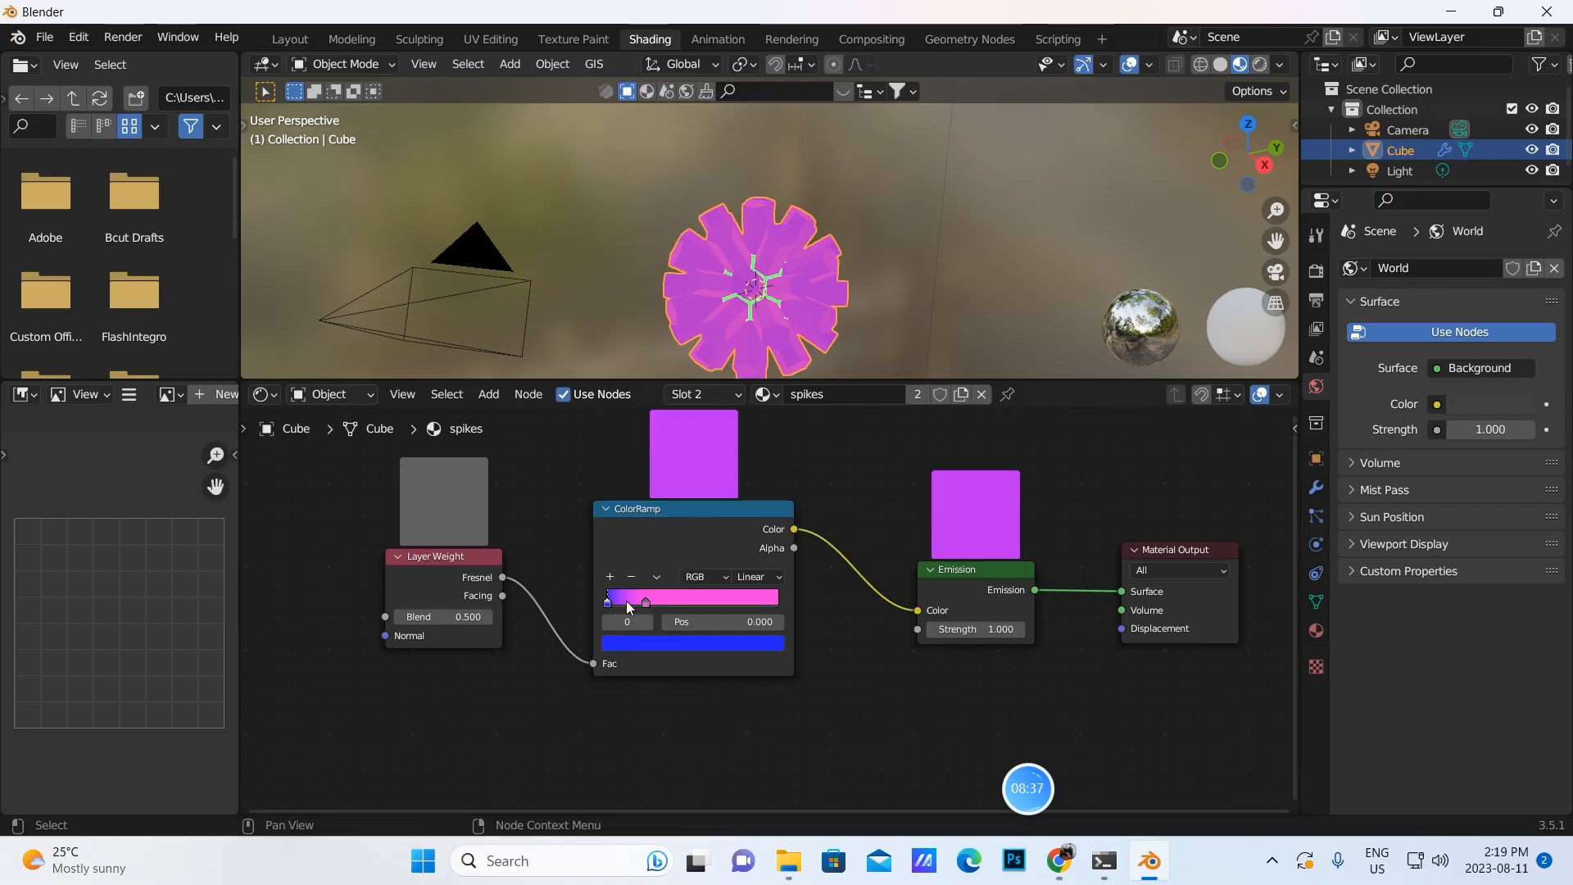
mouse_move(644, 604)
left_mouse_down()
mouse_move(688, 604)
mouse_move(614, 605)
mouse_move(650, 608)
left_mouse_up()
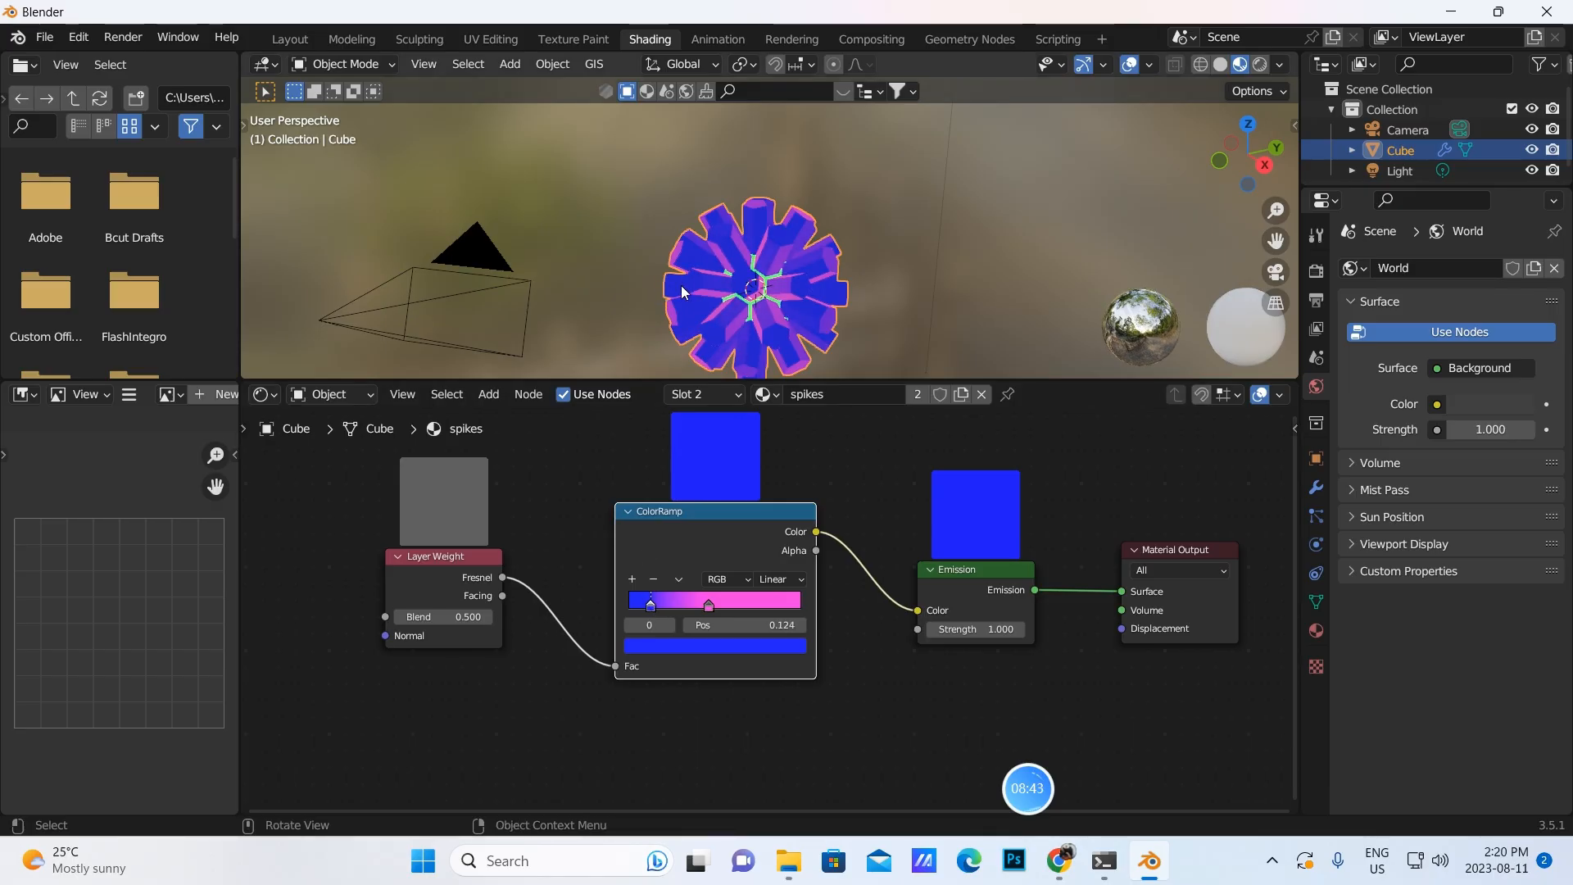
Set the spikes material's Emission Strength to 2.9 with its material properties shown, and return to the Layout workspace
left_click(1316, 630)
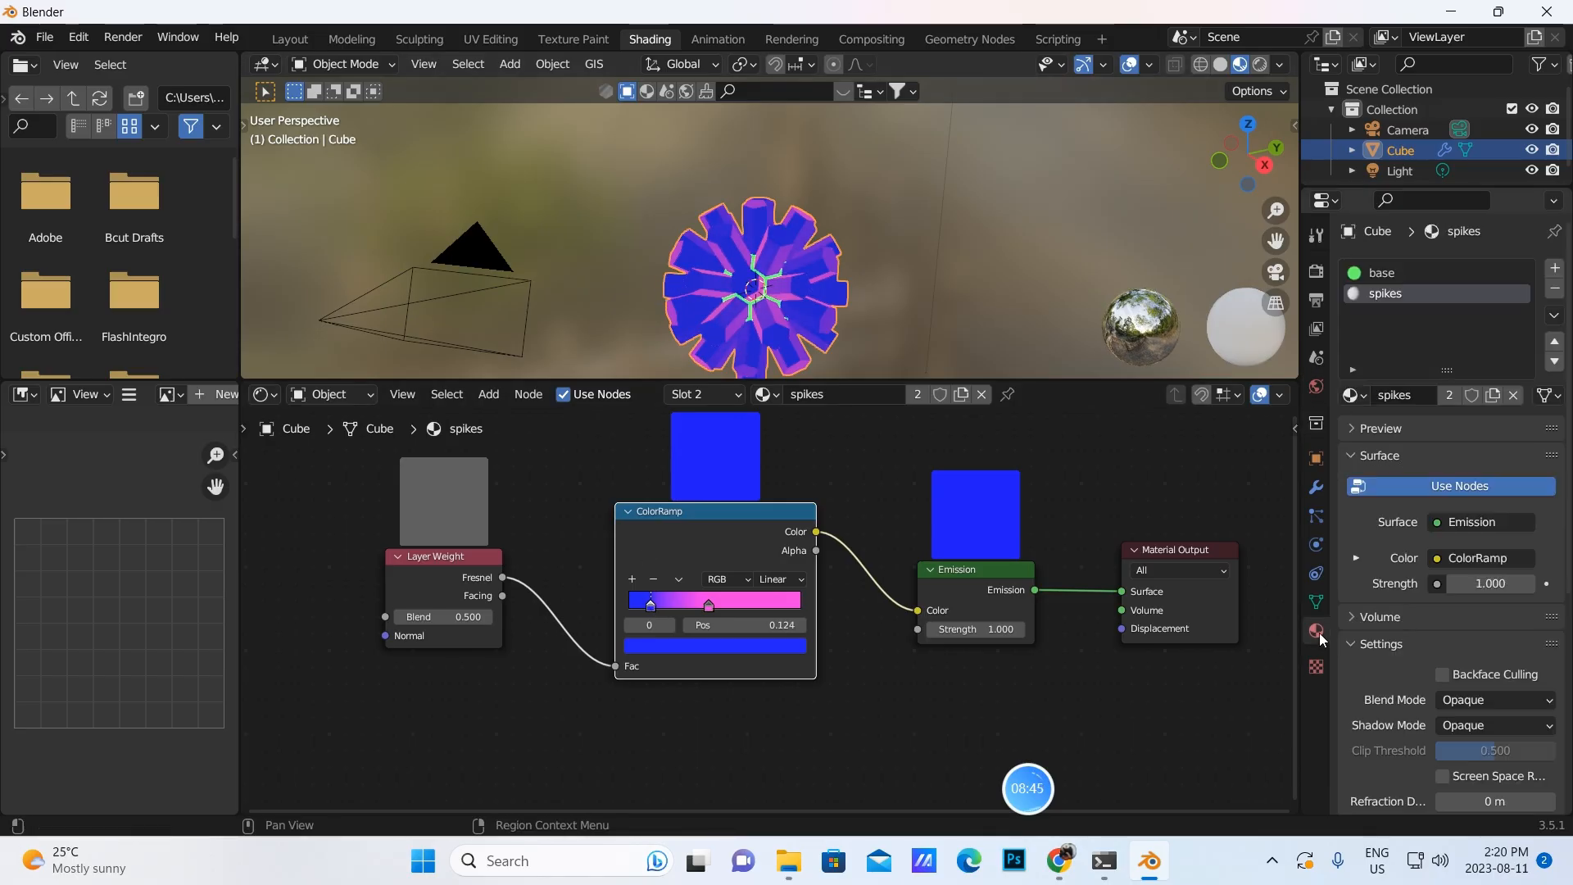
left_click_drag(984, 629, 1032, 629)
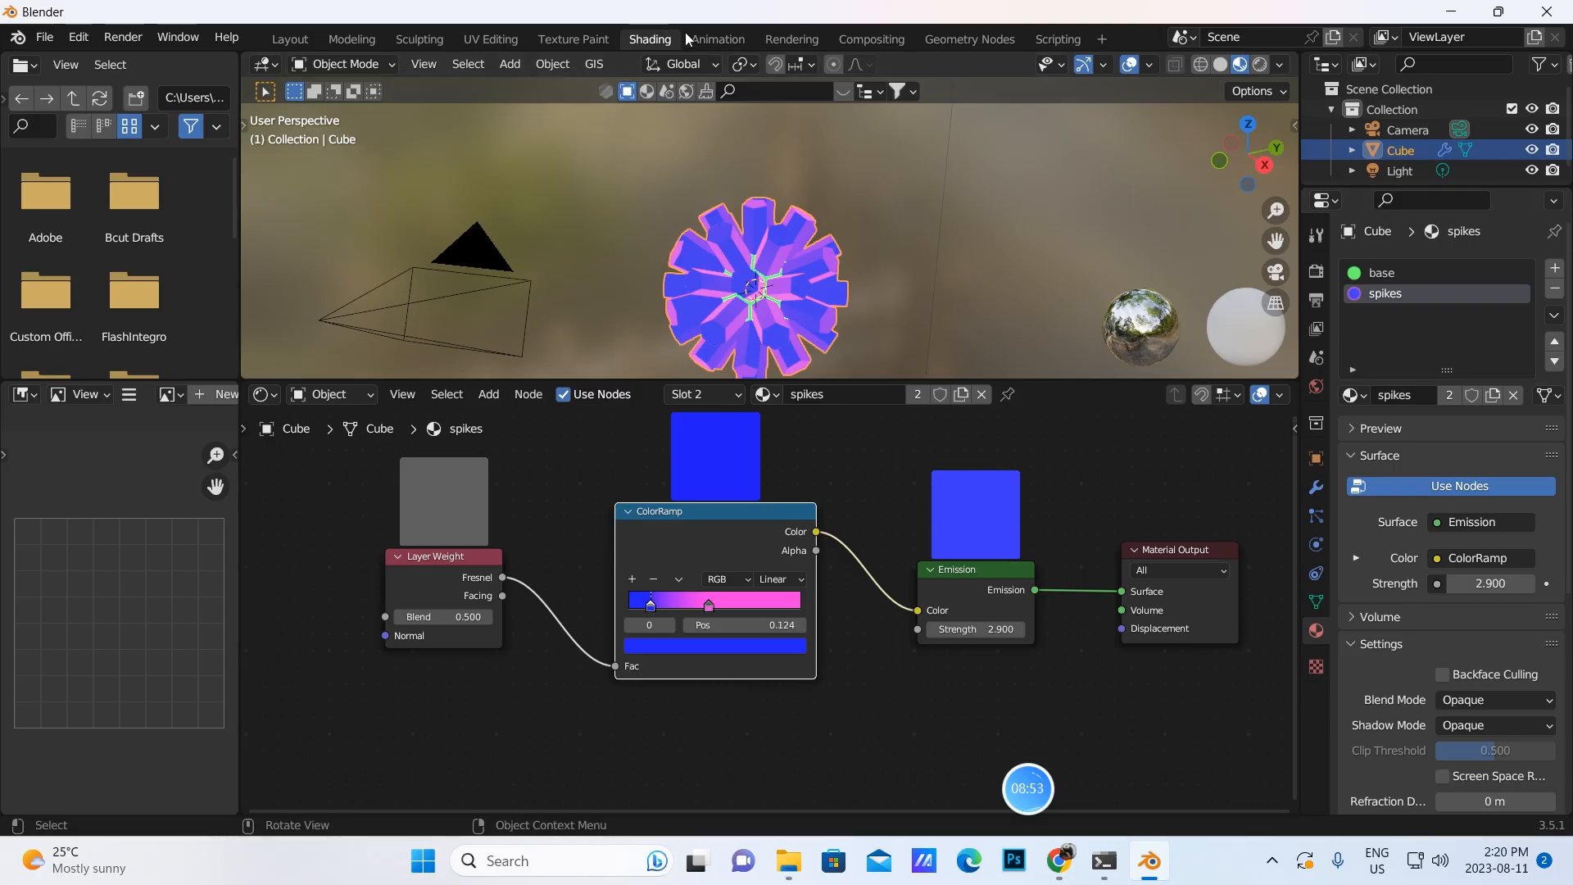
left_click(290, 39)
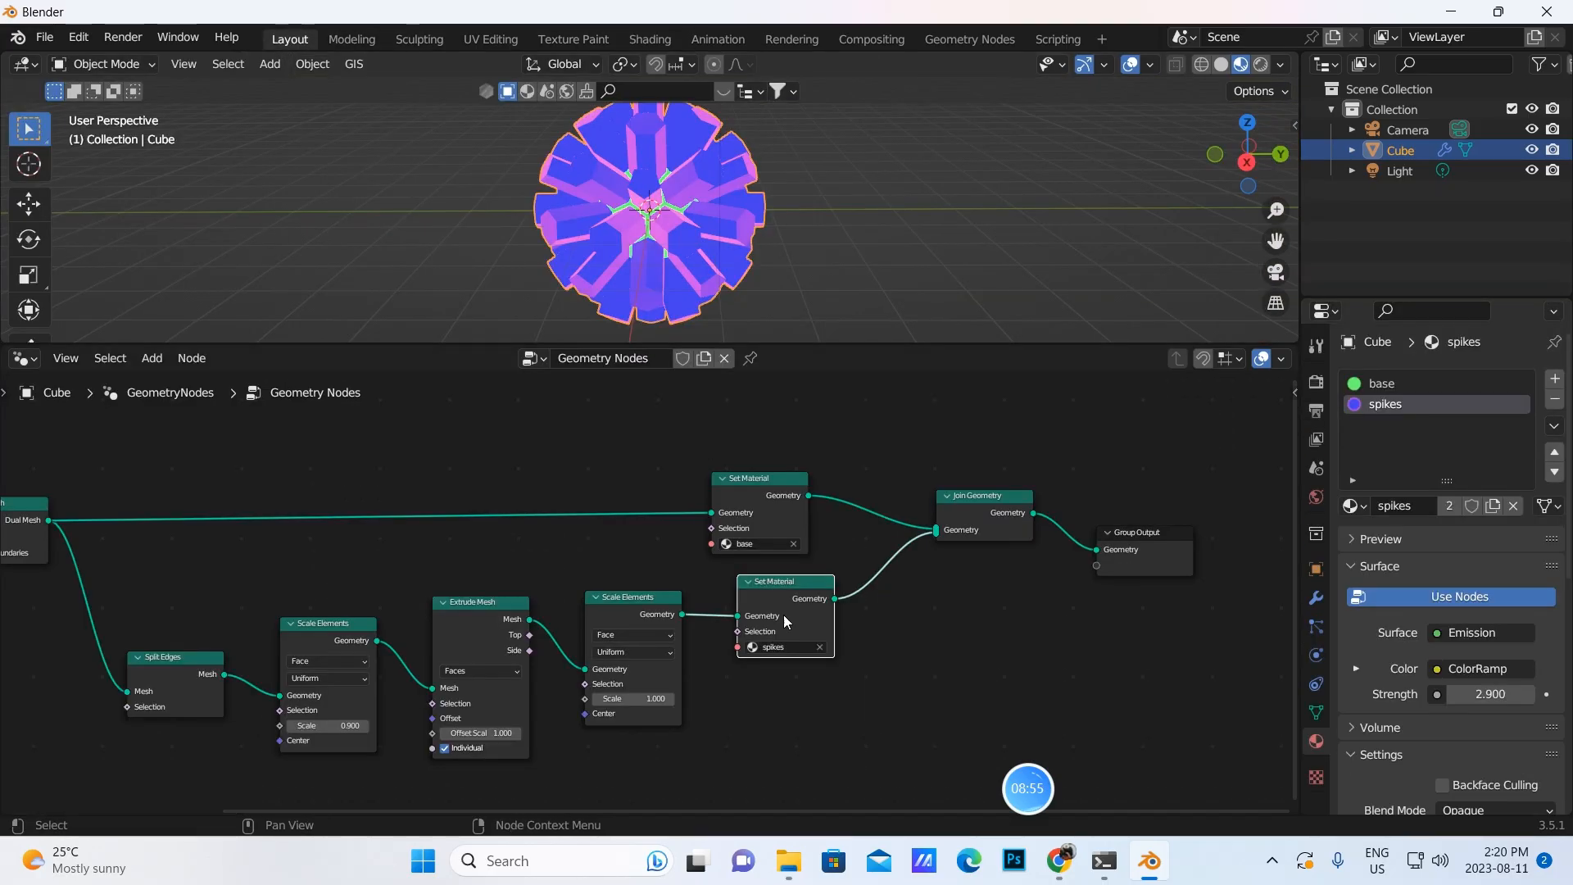
Split a narrow strip off the bottom of the geometry node editor and turn it into a Timeline
mouse_move(815, 620)
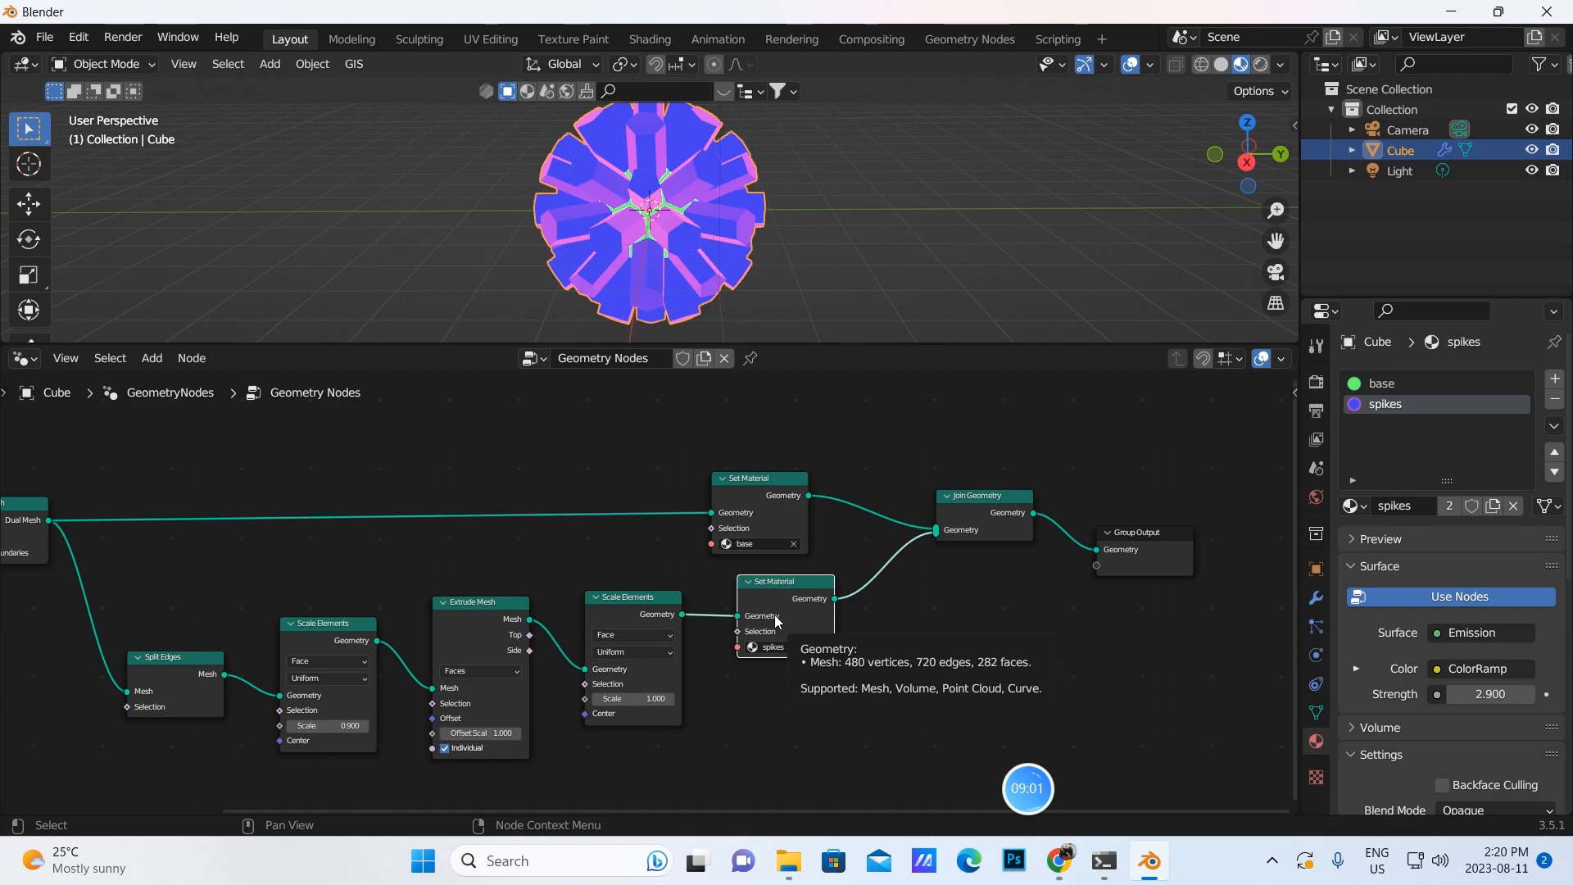
middle_click_drag(638, 454, 670, 388)
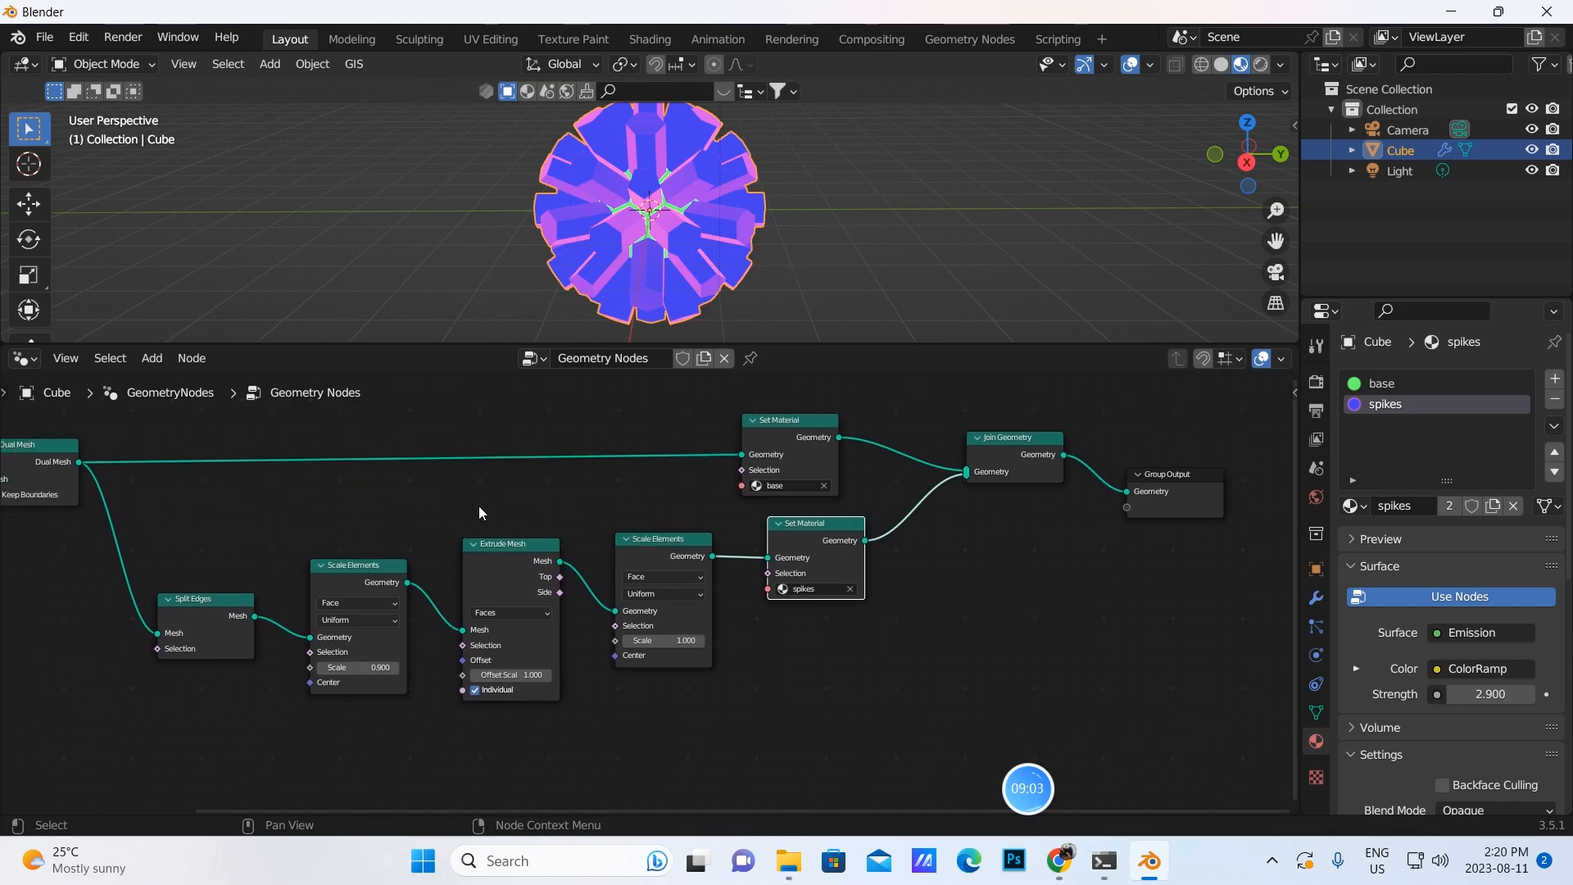
left_click_drag(5, 809, 29, 714)
left_click(29, 727)
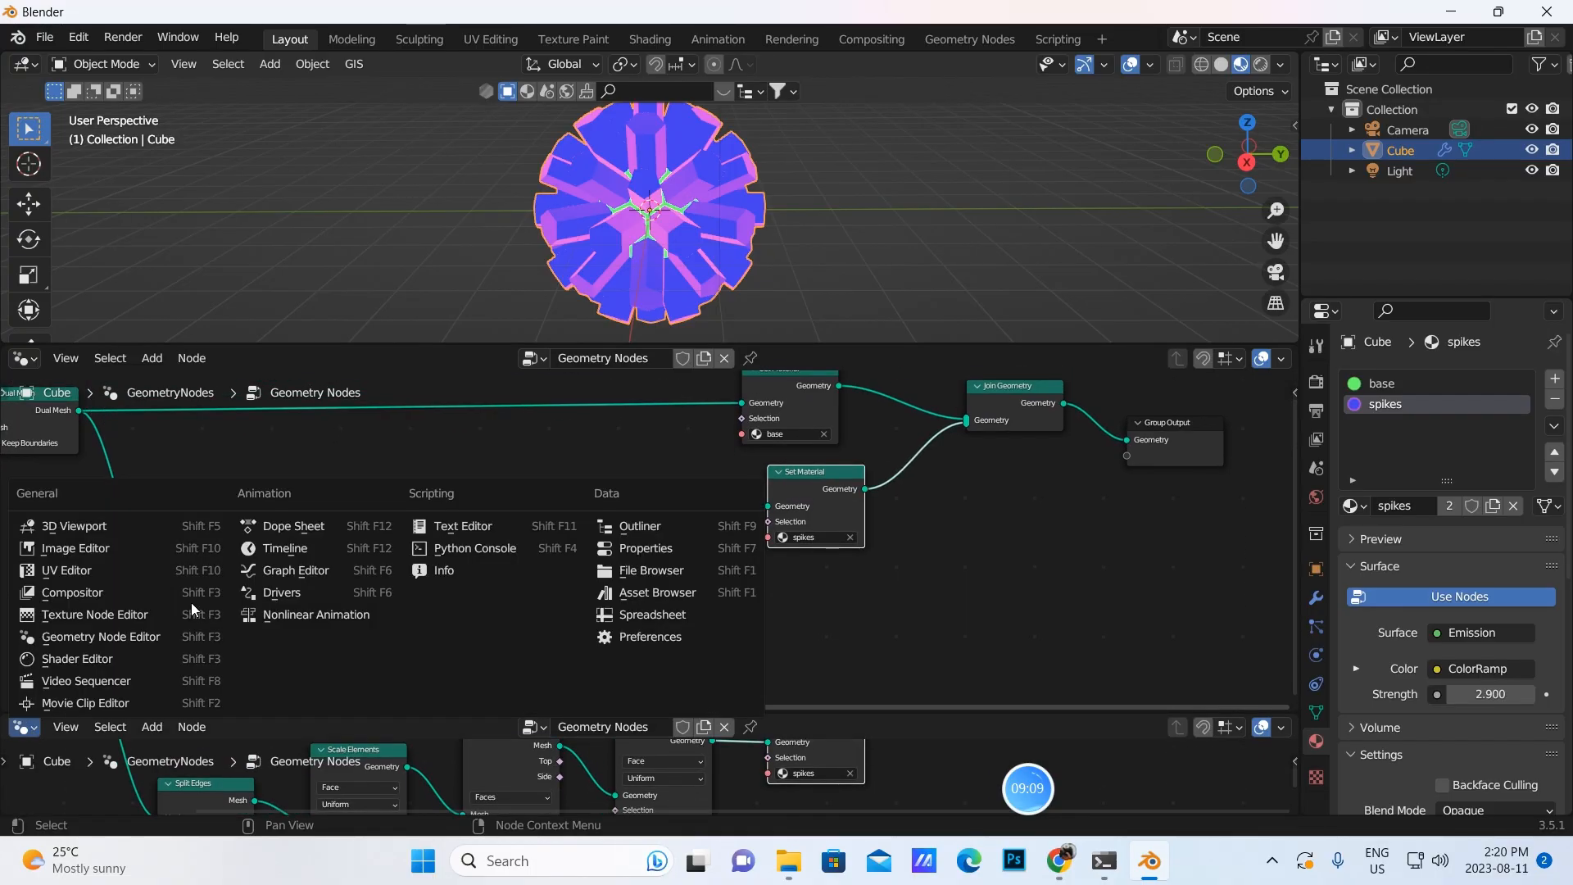
left_click(275, 544)
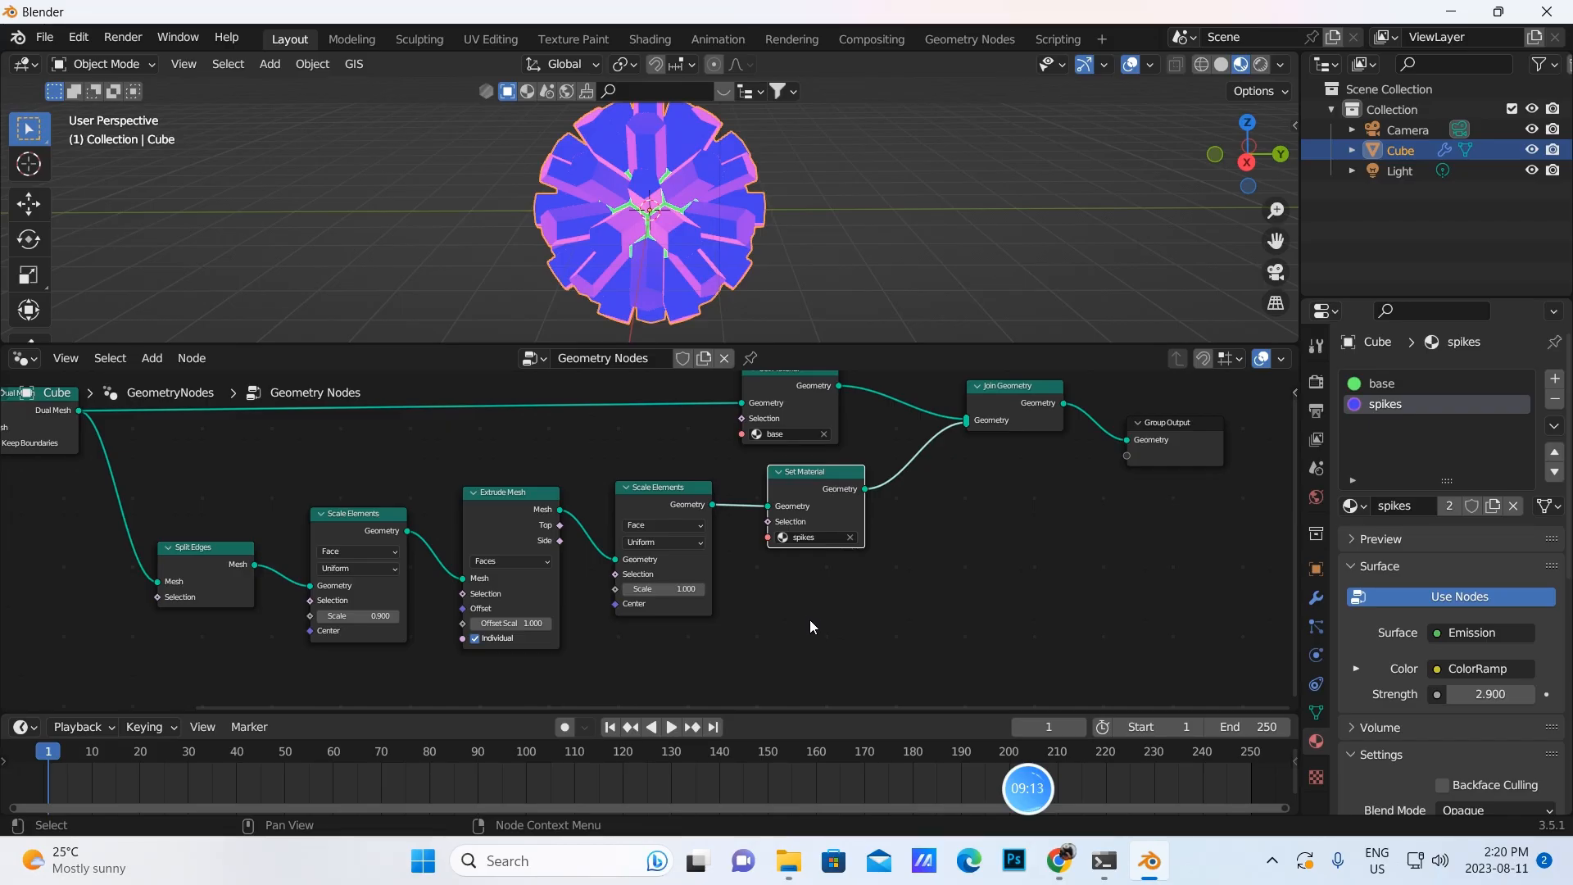
middle_click_drag(810, 620, 1002, 621)
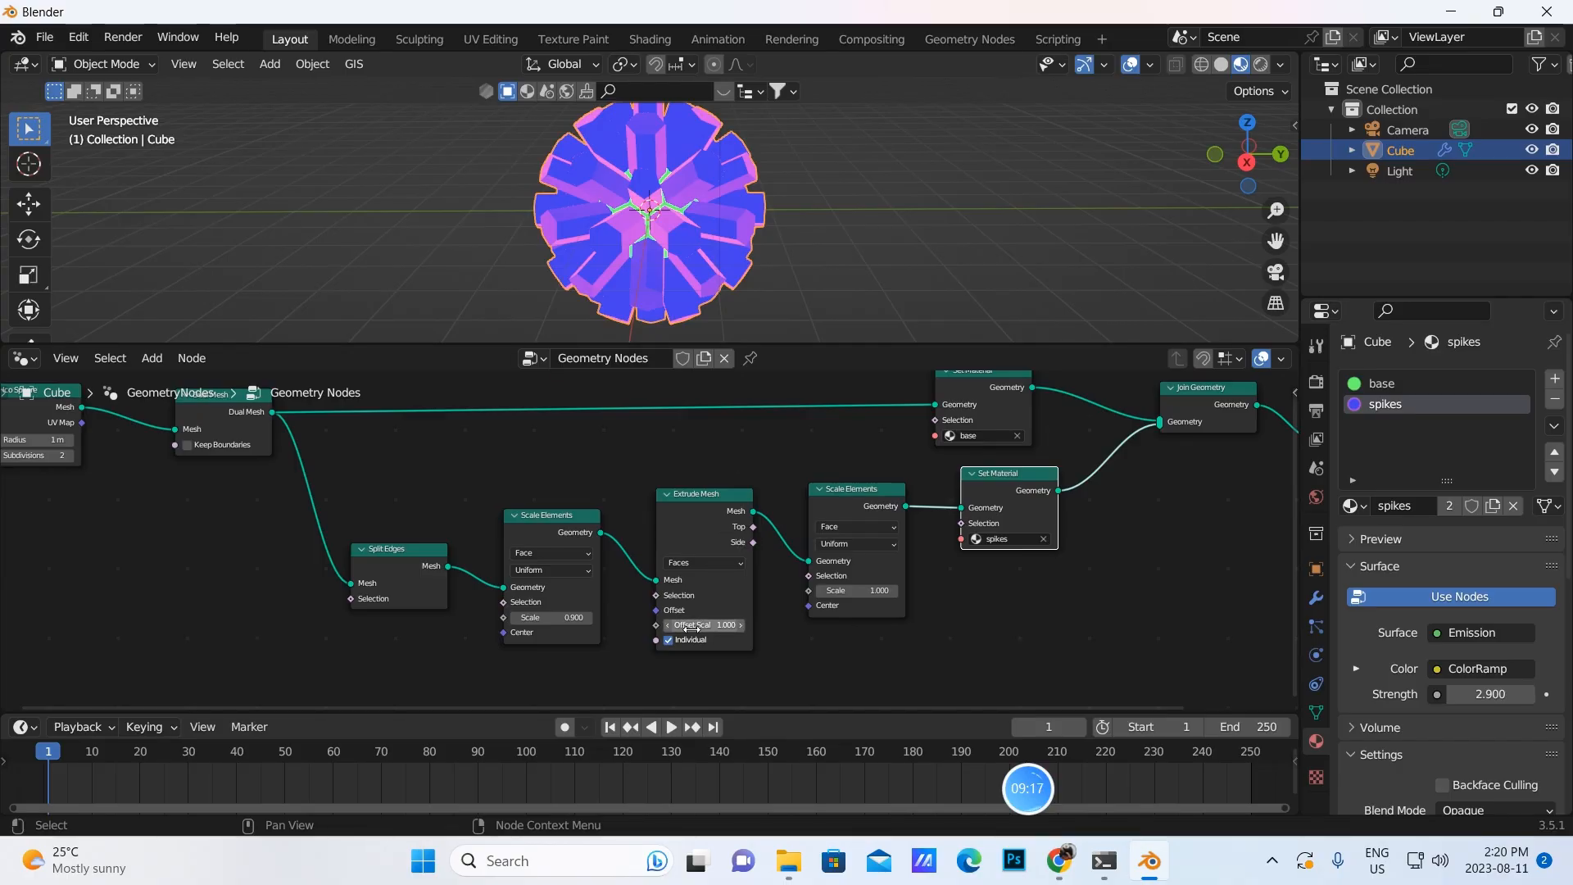
Set the Extrude Mesh node's Offset Scale to 1.2 and reposition the Split Edges and first Scale Elements nodes to free up space
scroll(753, 629, "up", 2)
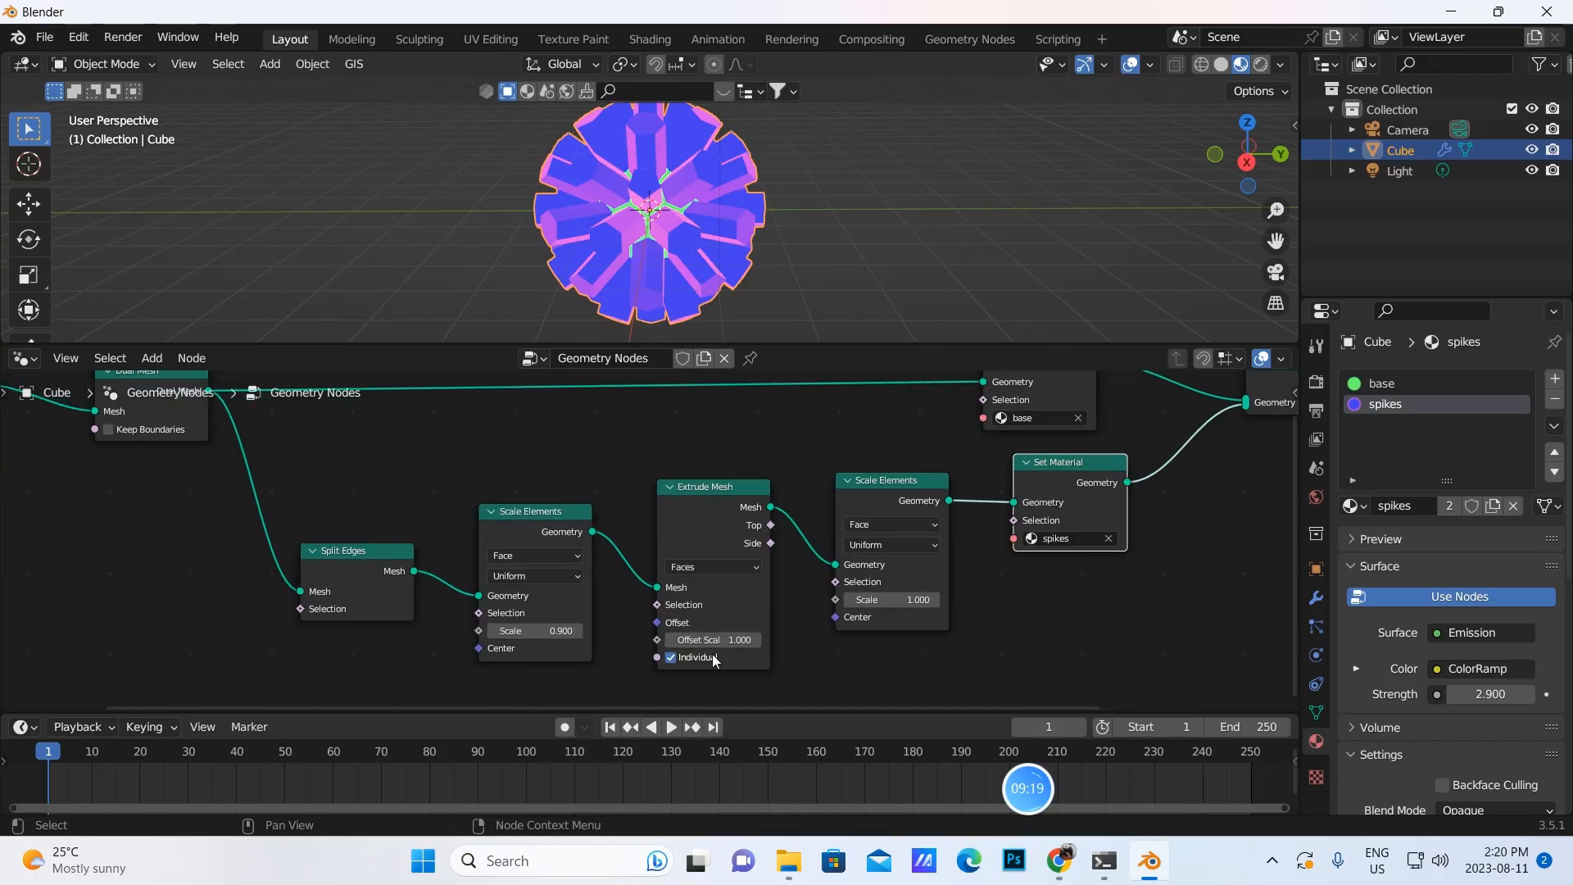
left_click_drag(700, 642, 694, 641)
middle_click_drag(819, 646, 765, 587)
left_click_drag(347, 499, 249, 420)
left_click_drag(471, 446, 460, 558)
middle_click_drag(661, 554, 660, 367)
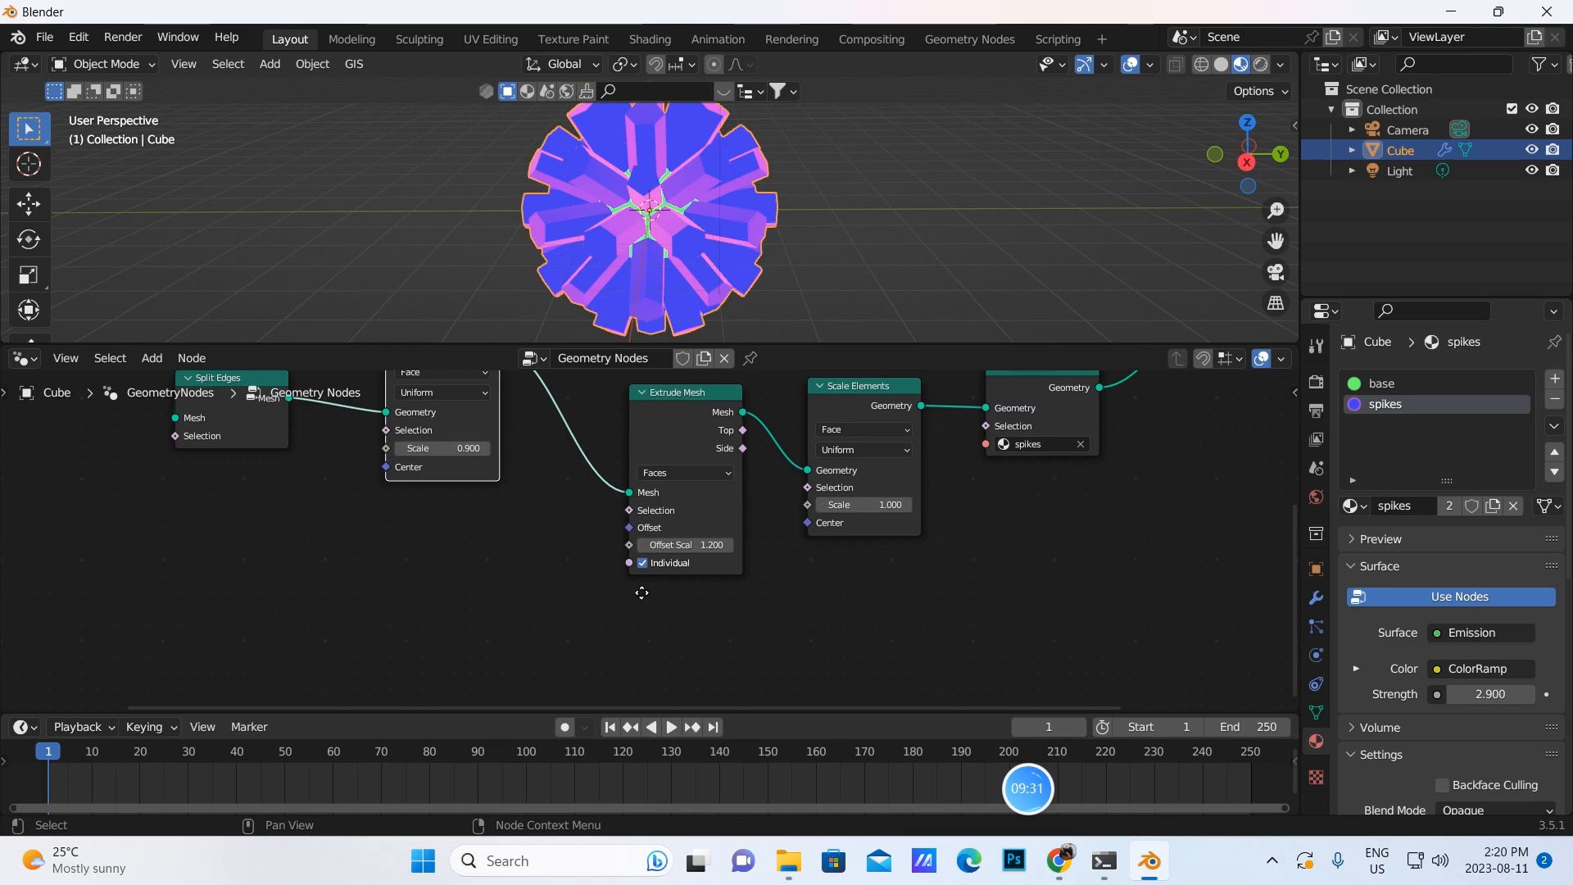
middle_click_drag(643, 597, 657, 587)
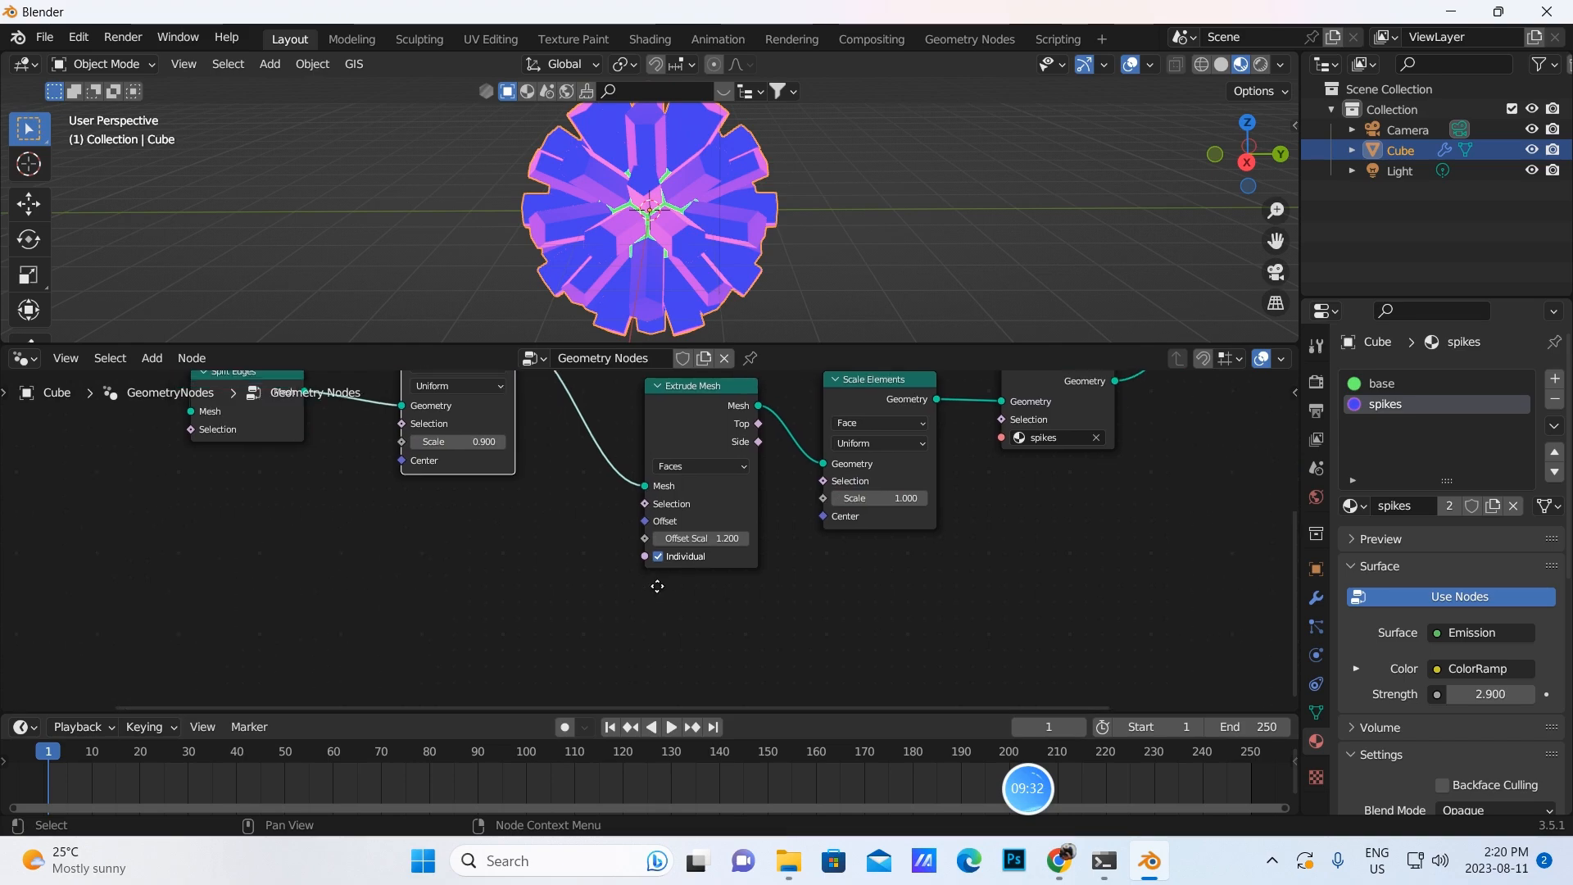
Add a Noise Texture node in the empty area below the Split Edges node
left_click(152, 358)
left_click(167, 378)
type("noise")
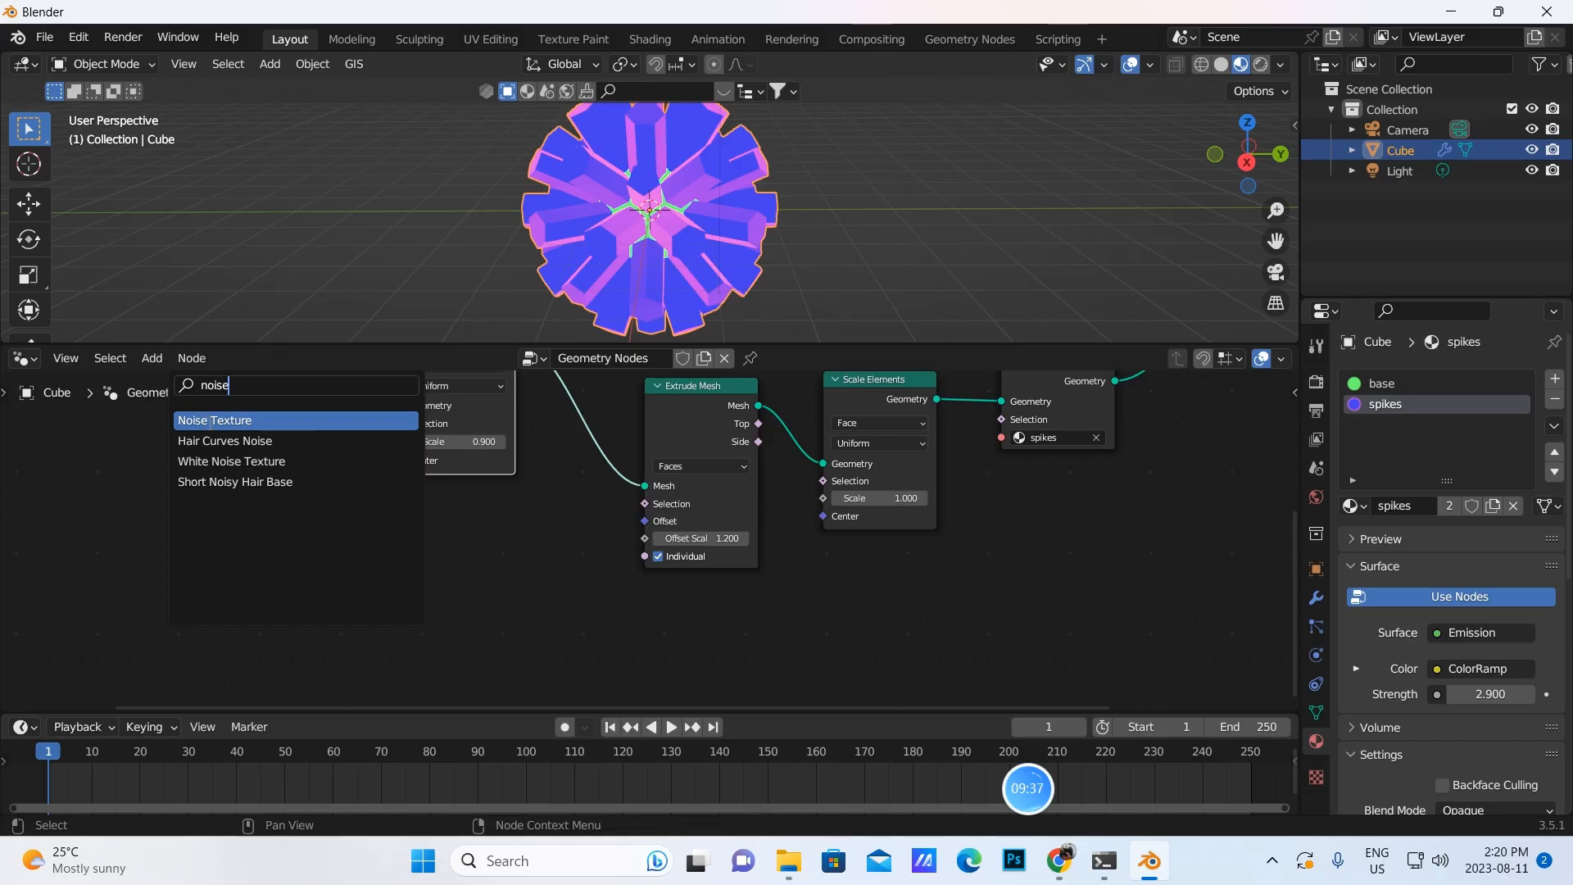
key("Return")
left_click(224, 583)
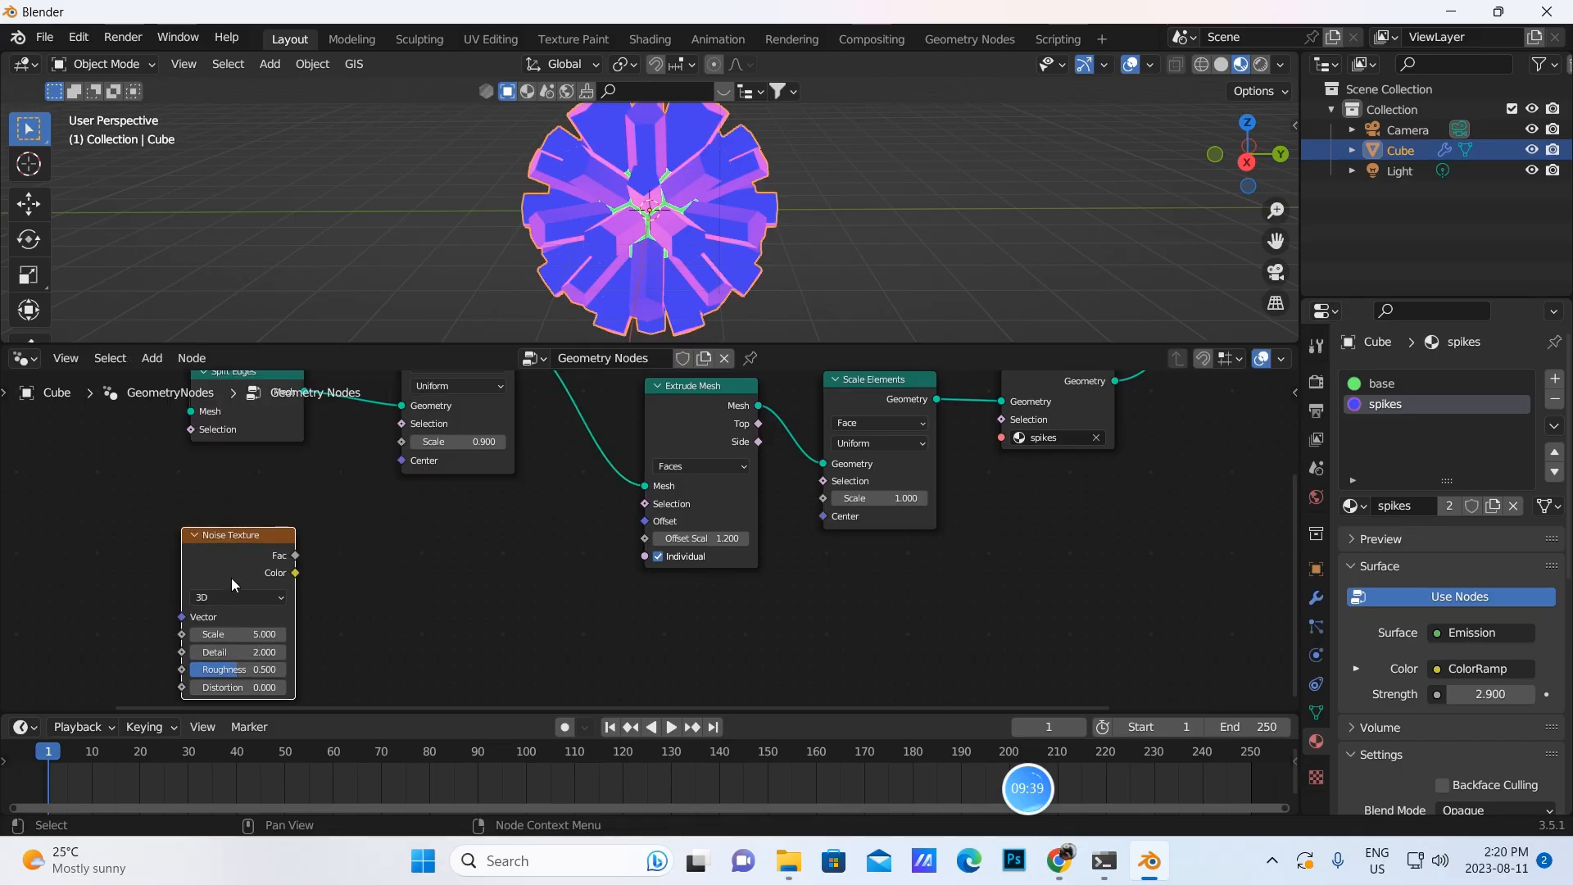
Add a Mix node with its data type set to Color, placed between the Noise Texture and Extrude Mesh nodes
left_click(152, 358)
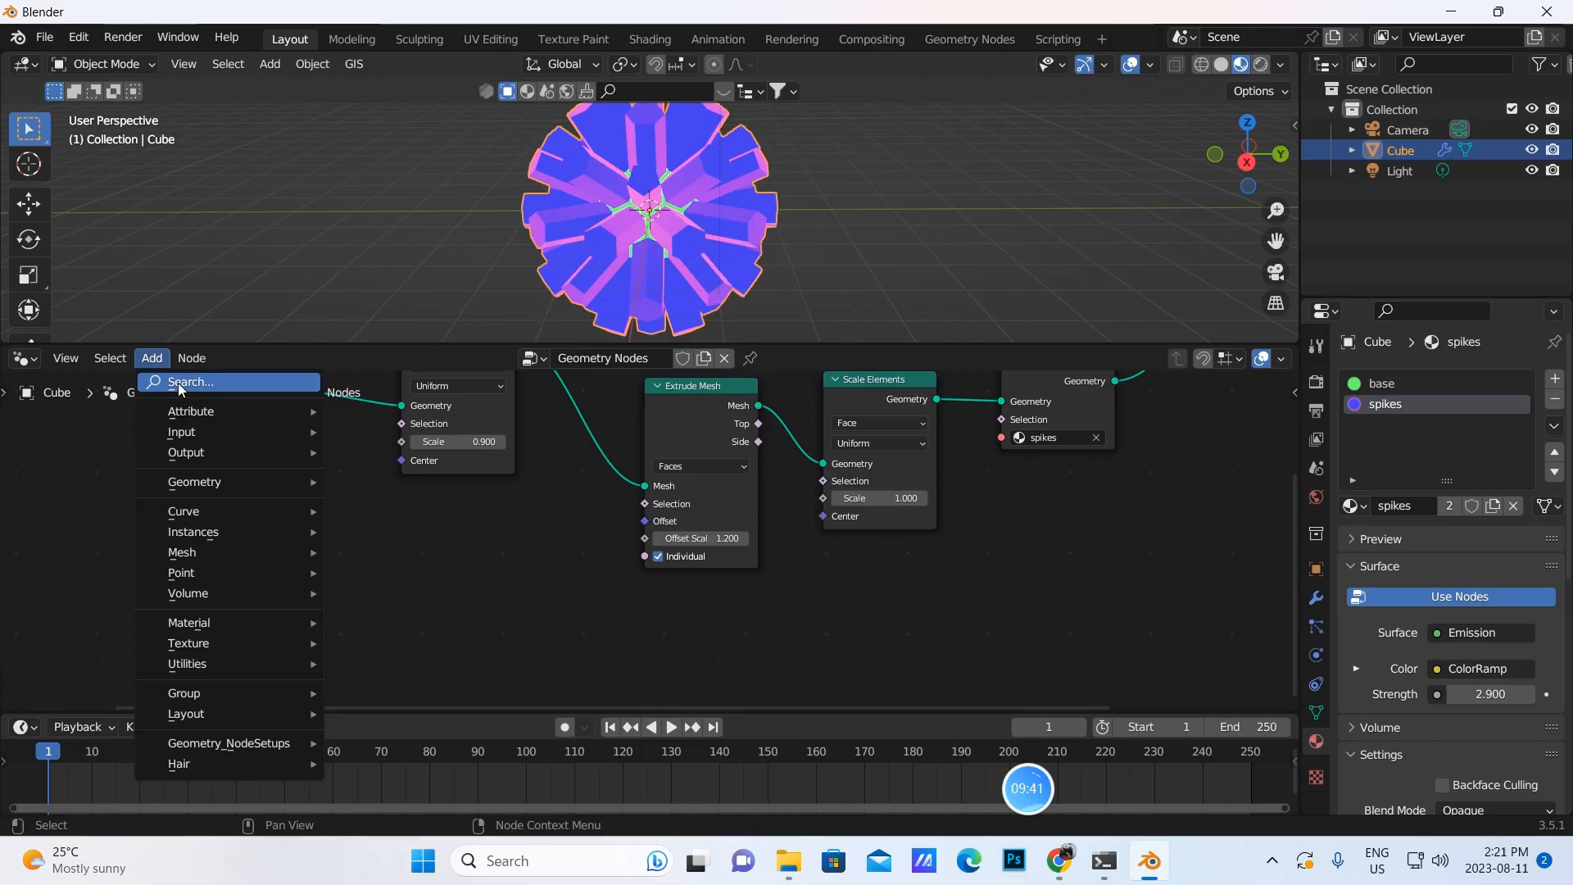
left_click(178, 383)
type("mix")
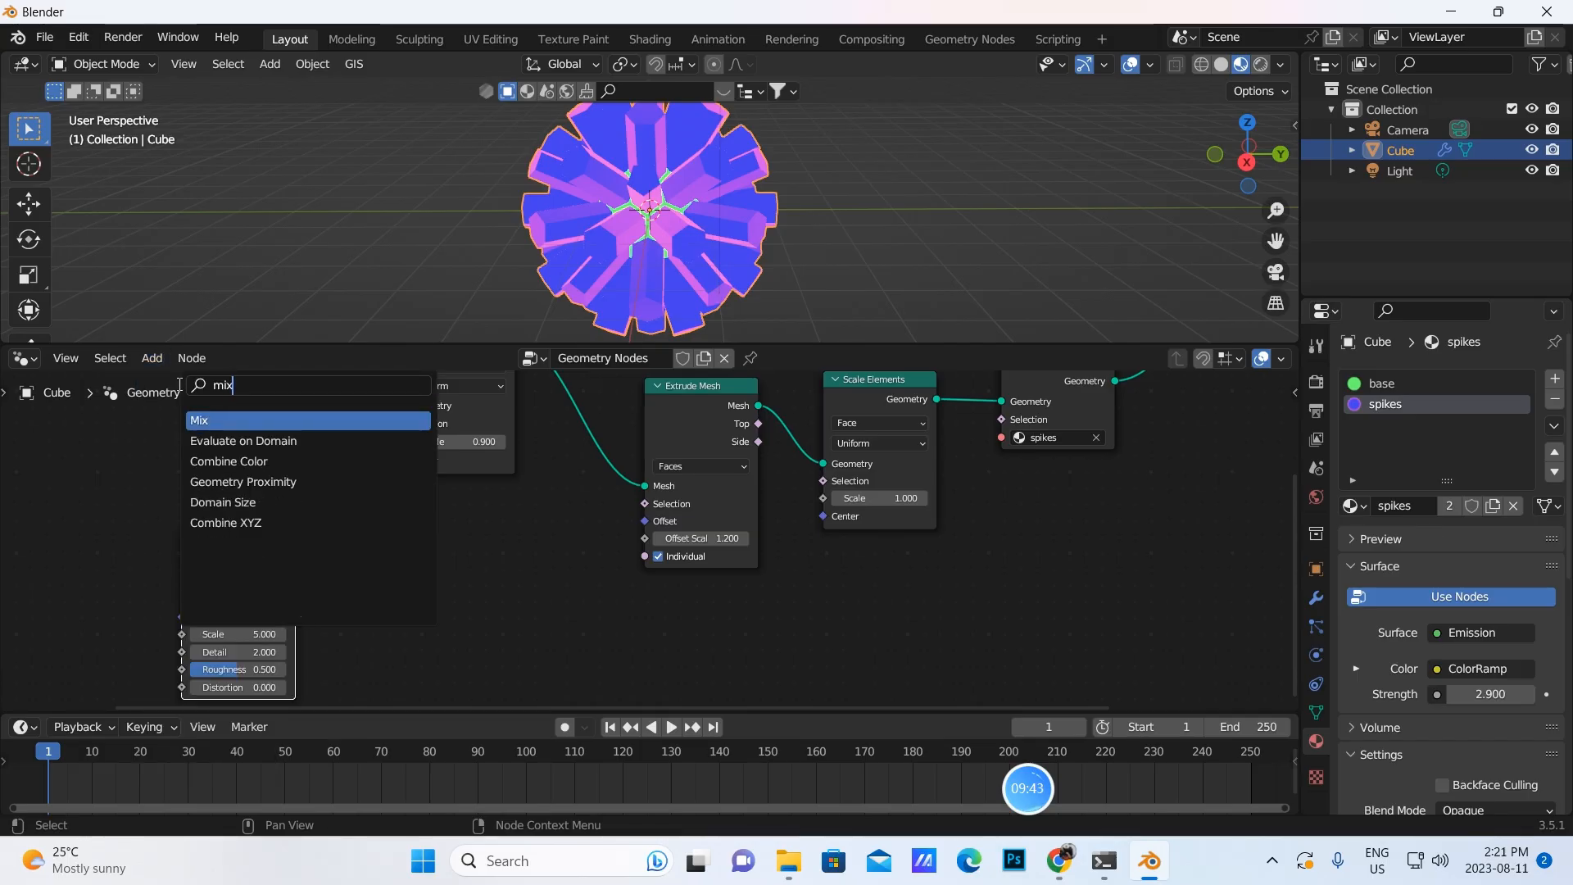
left_click(205, 419)
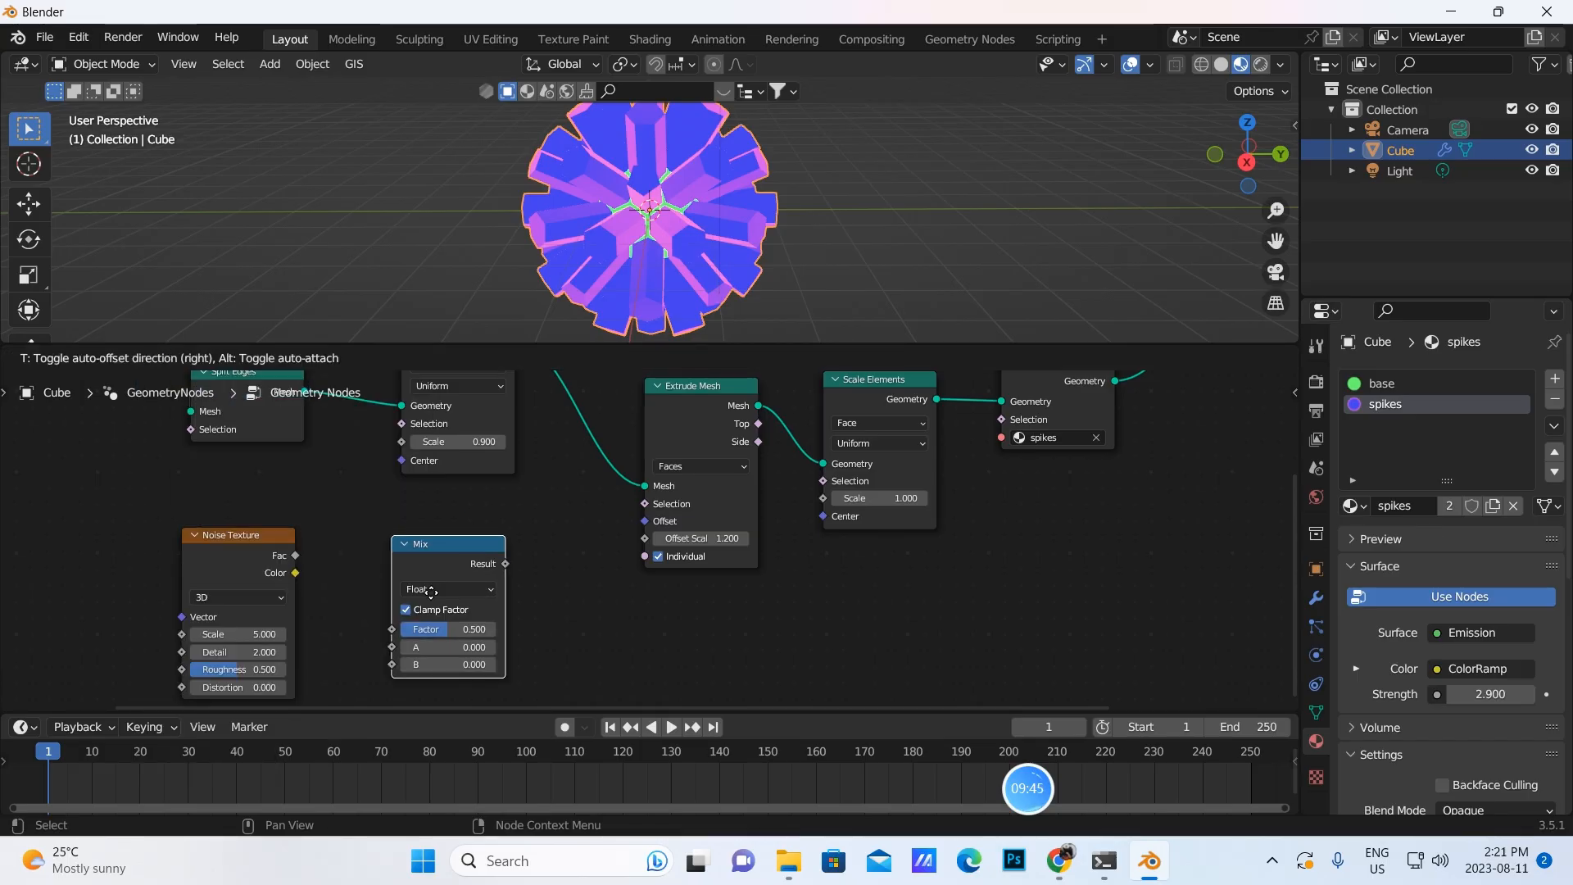
left_click(557, 626)
left_click(560, 626)
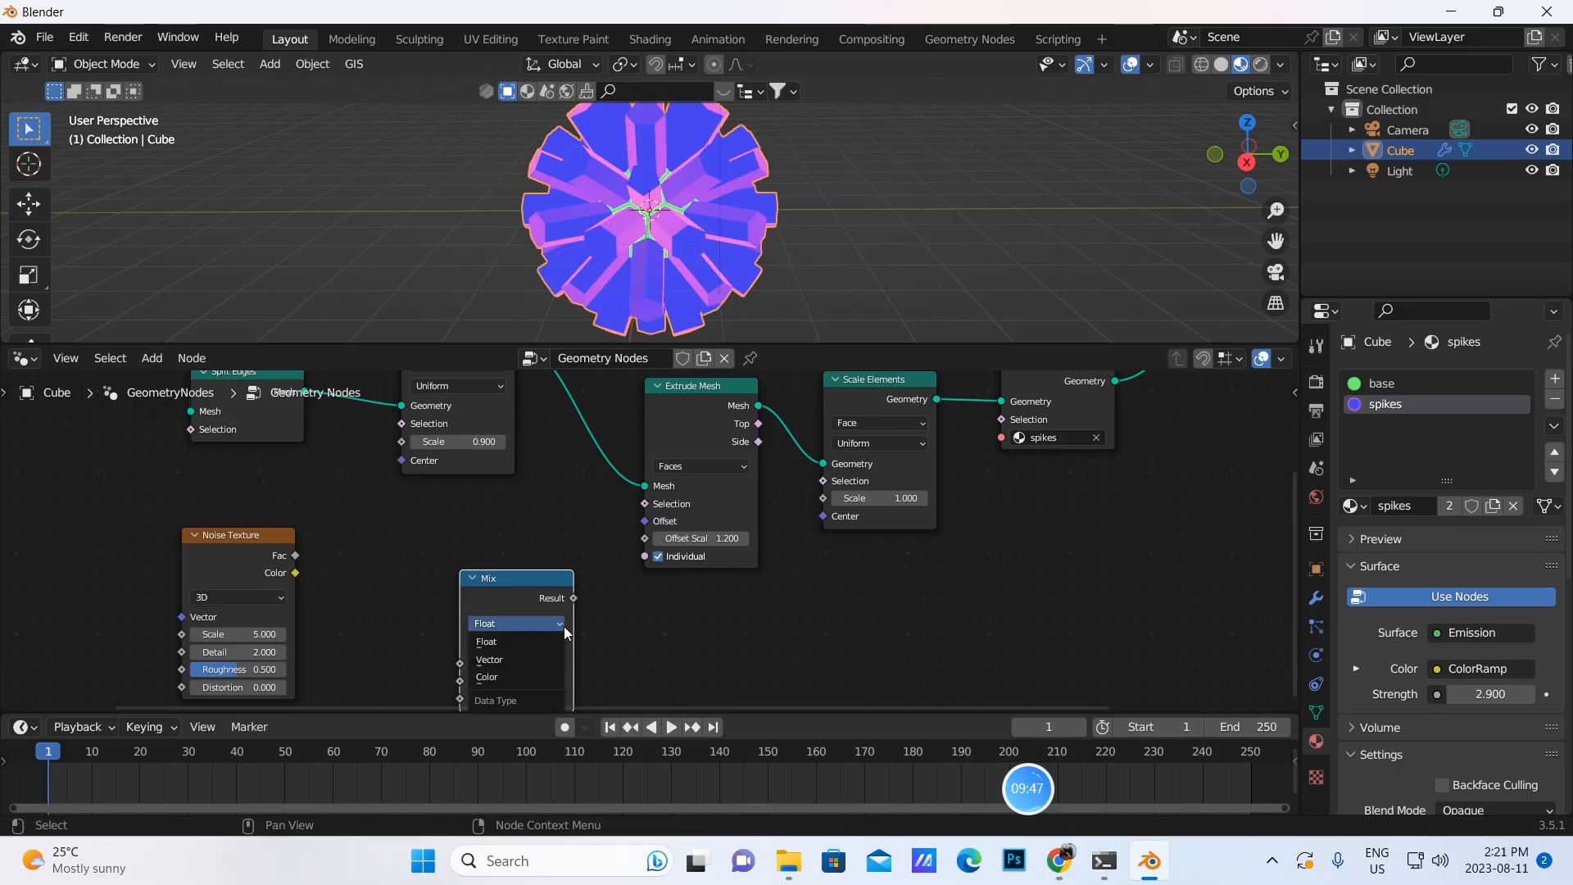
left_click(485, 673)
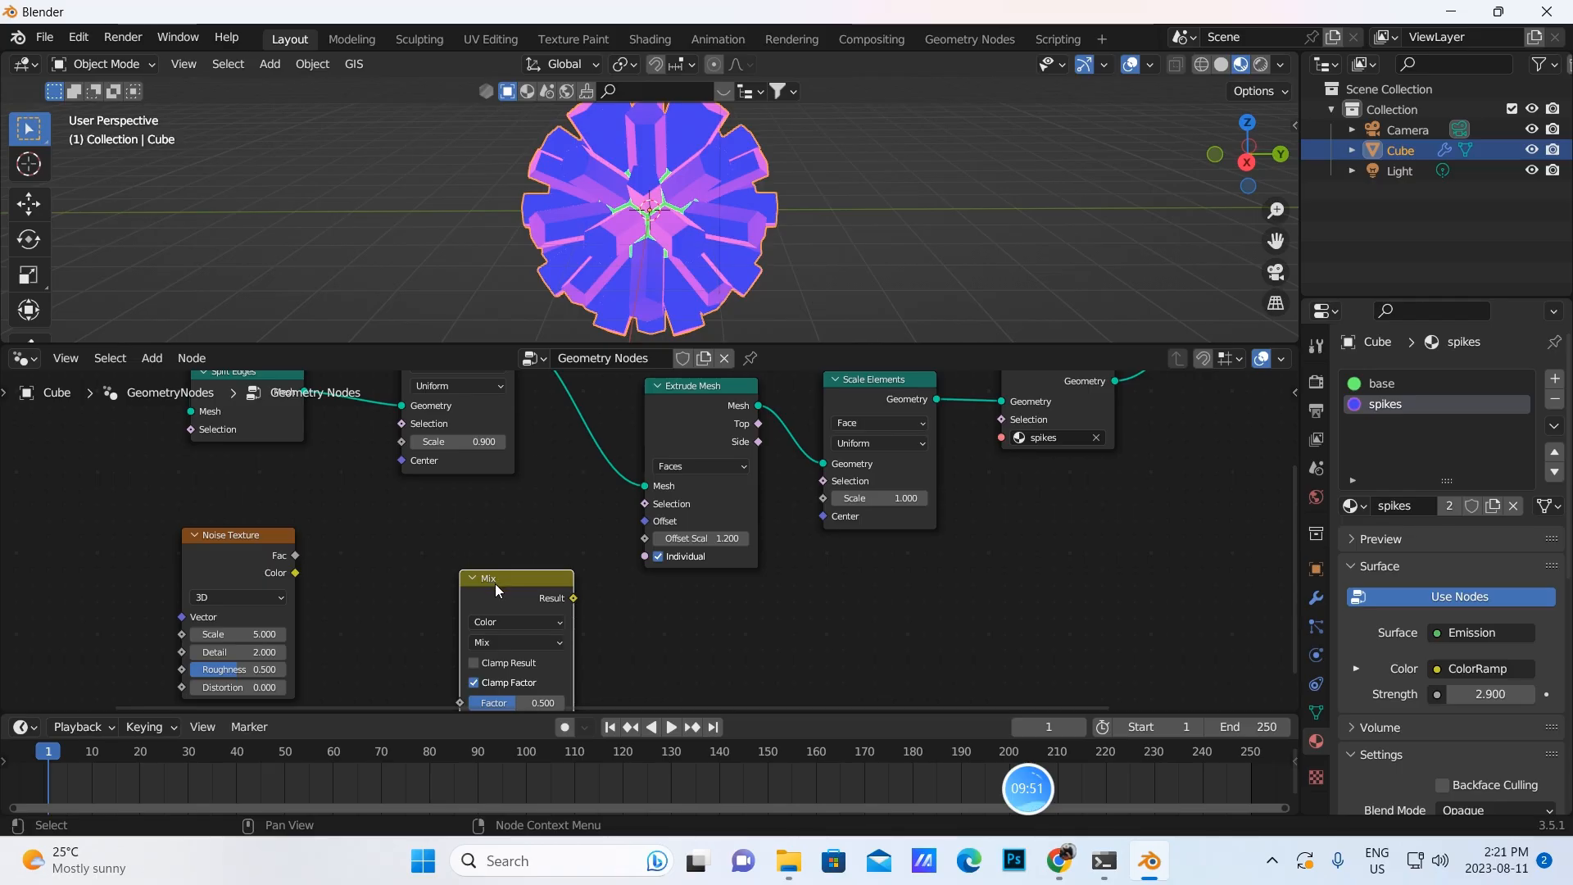
left_click_drag(494, 584, 468, 528)
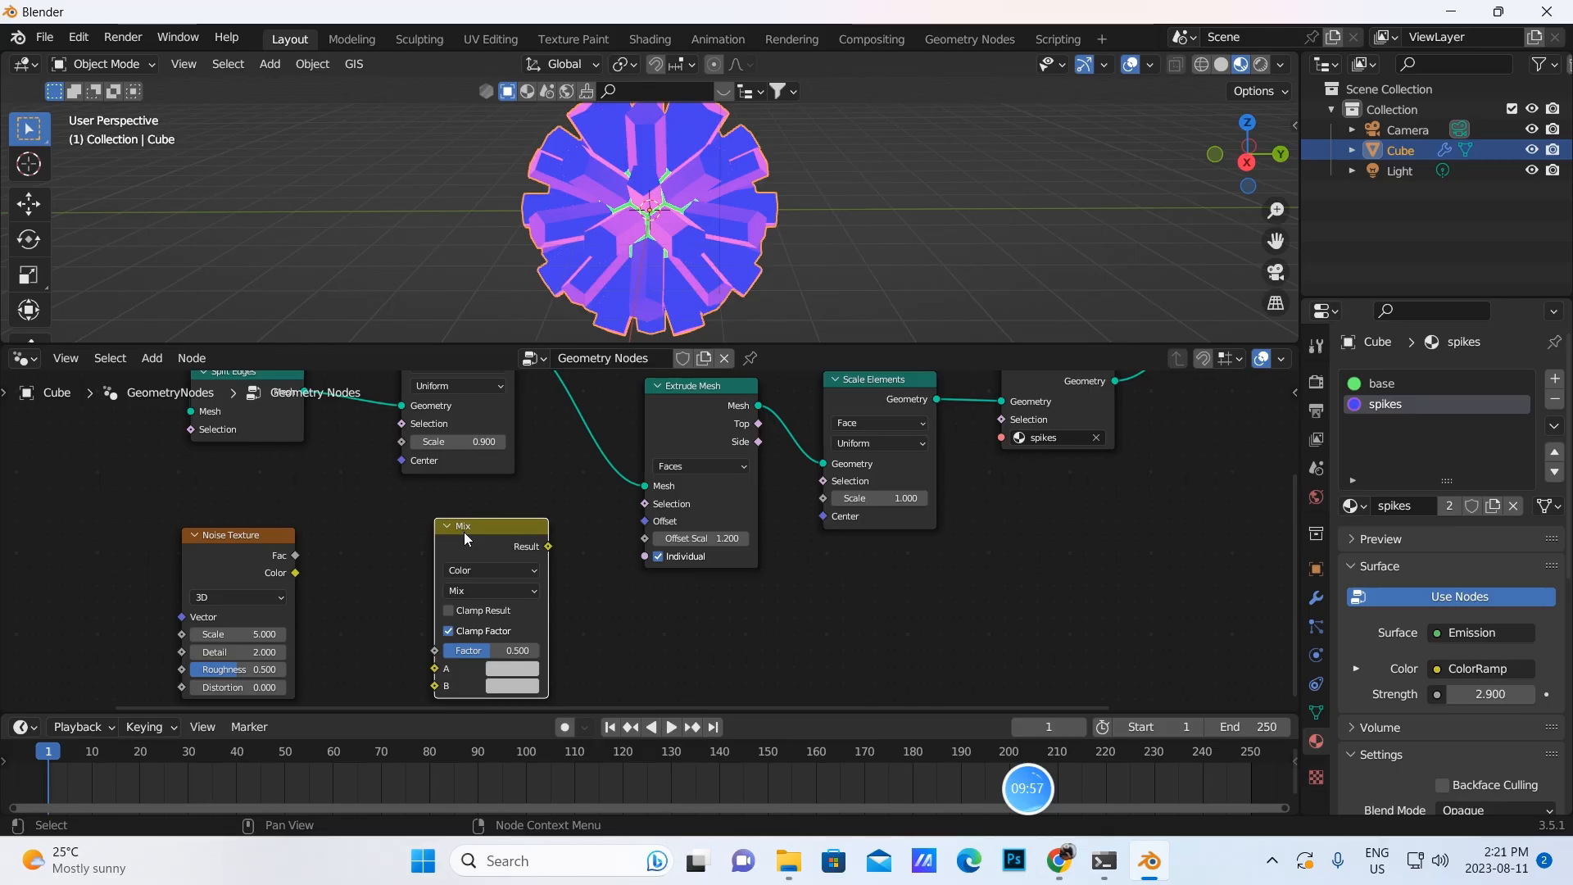
Connect the Mix Result to Extrude Mesh's Offset Scale, and the Noise Texture's Fac output to the Mix node's A input
left_click_drag(548, 547, 644, 538)
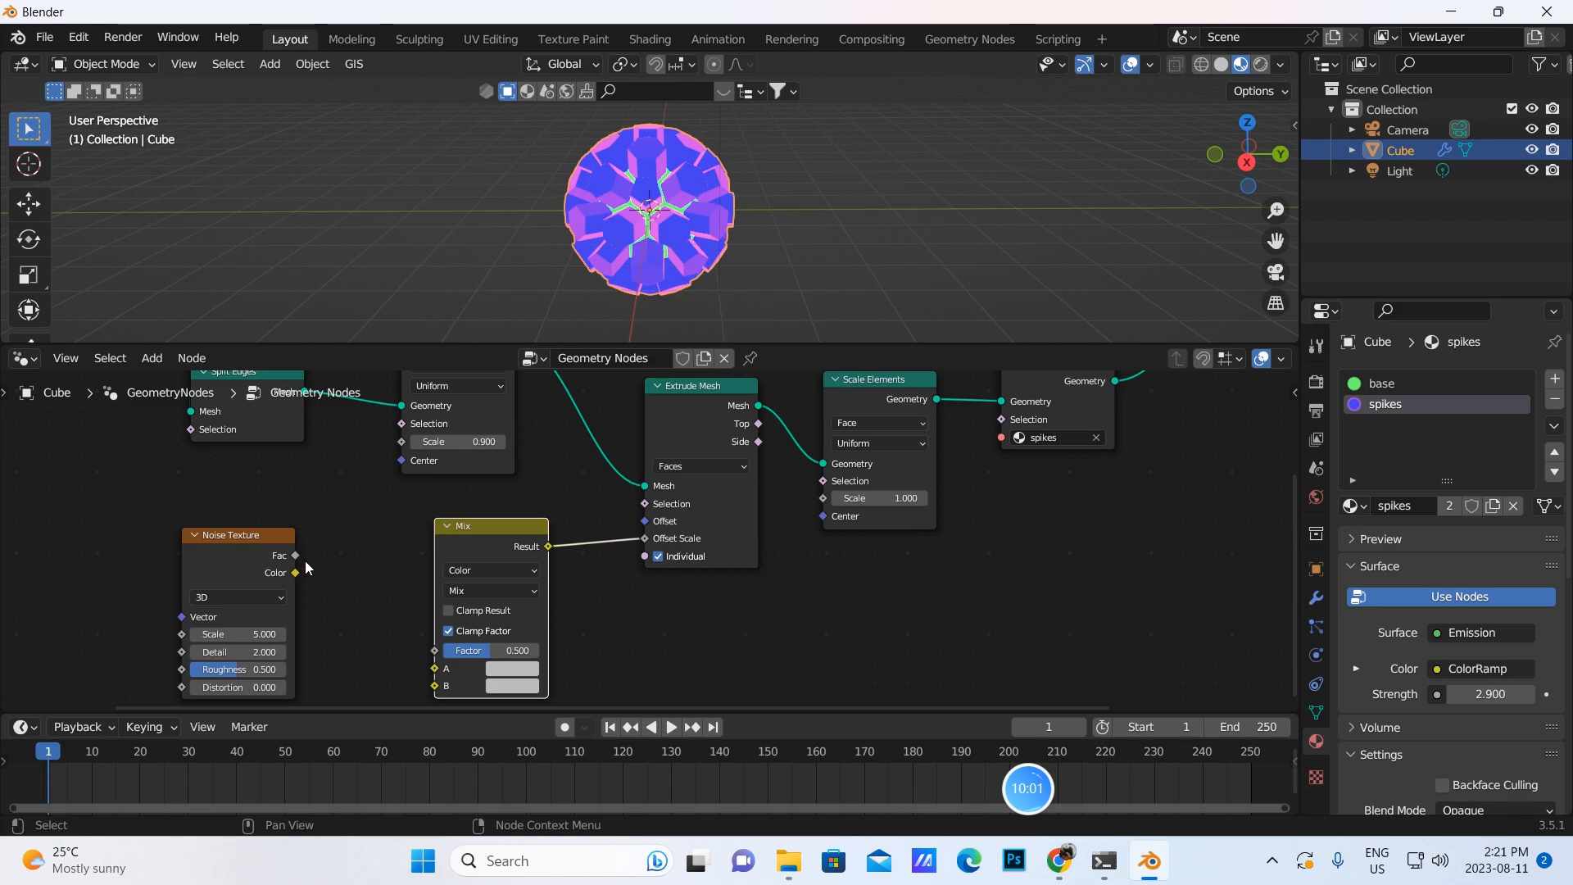
left_click_drag(295, 555, 442, 670)
middle_click_drag(355, 638, 369, 618)
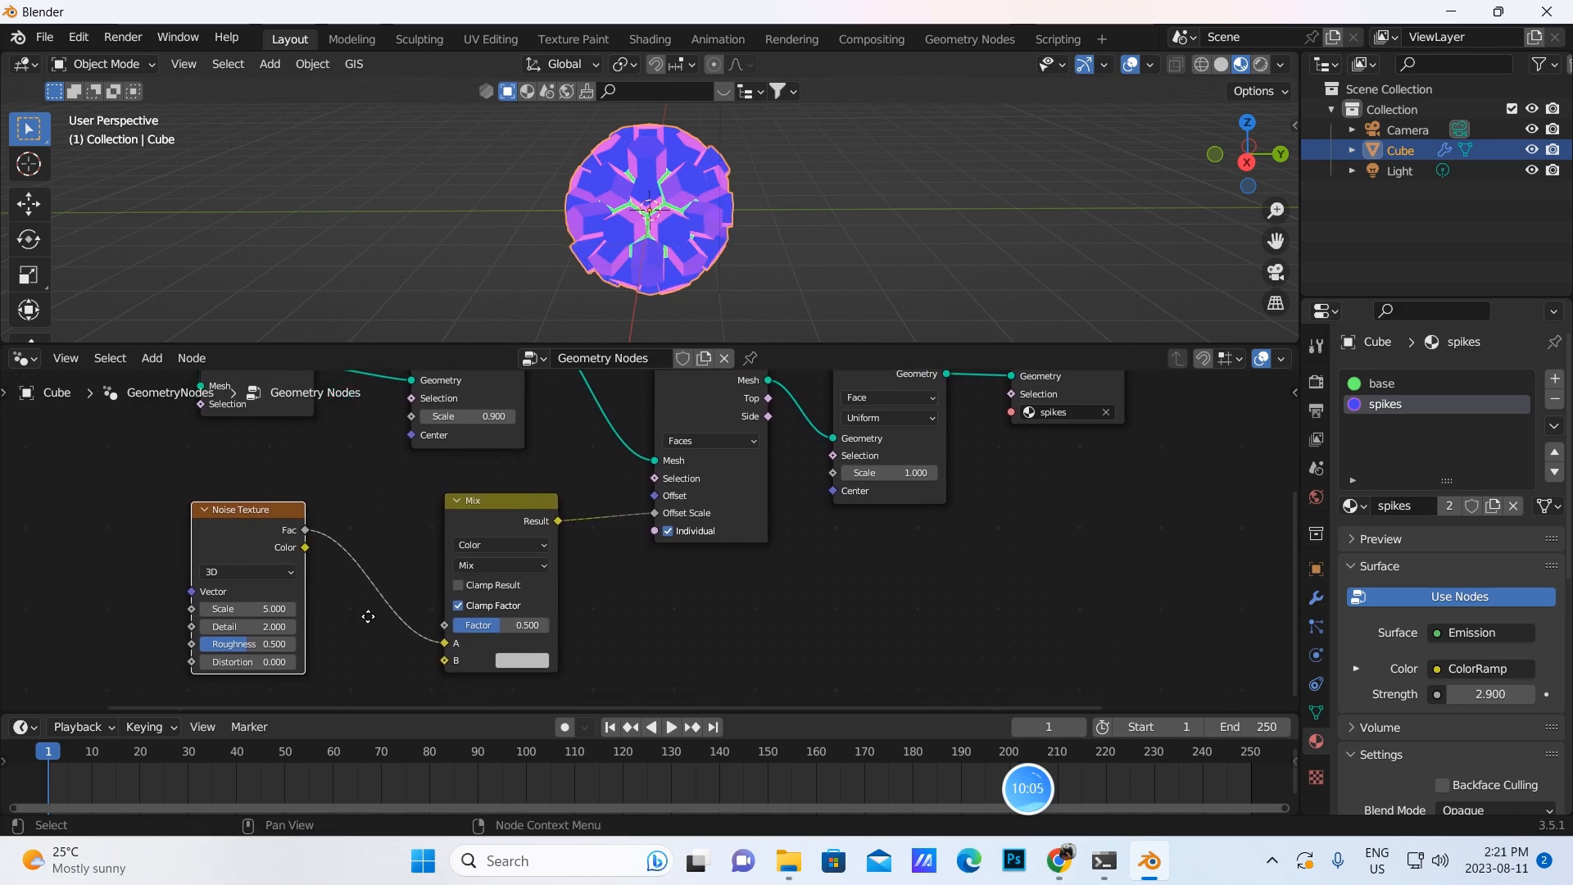
middle_click_drag(604, 608, 554, 488)
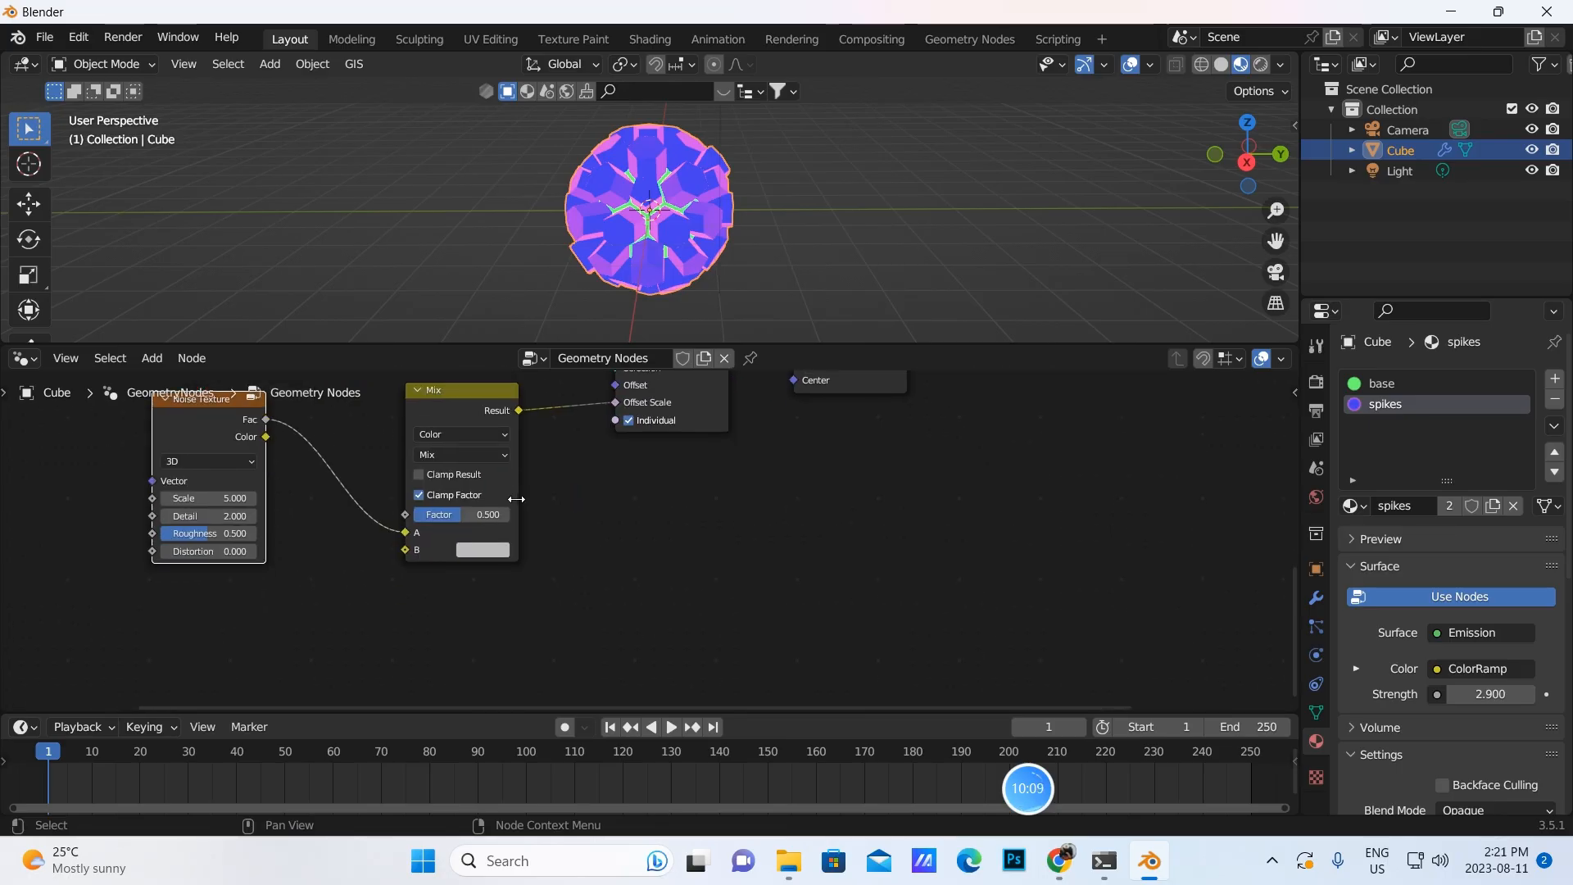
Add a Value node below the Noise Texture and connect it to the Mix node's B input
left_click(154, 358)
left_click(175, 380)
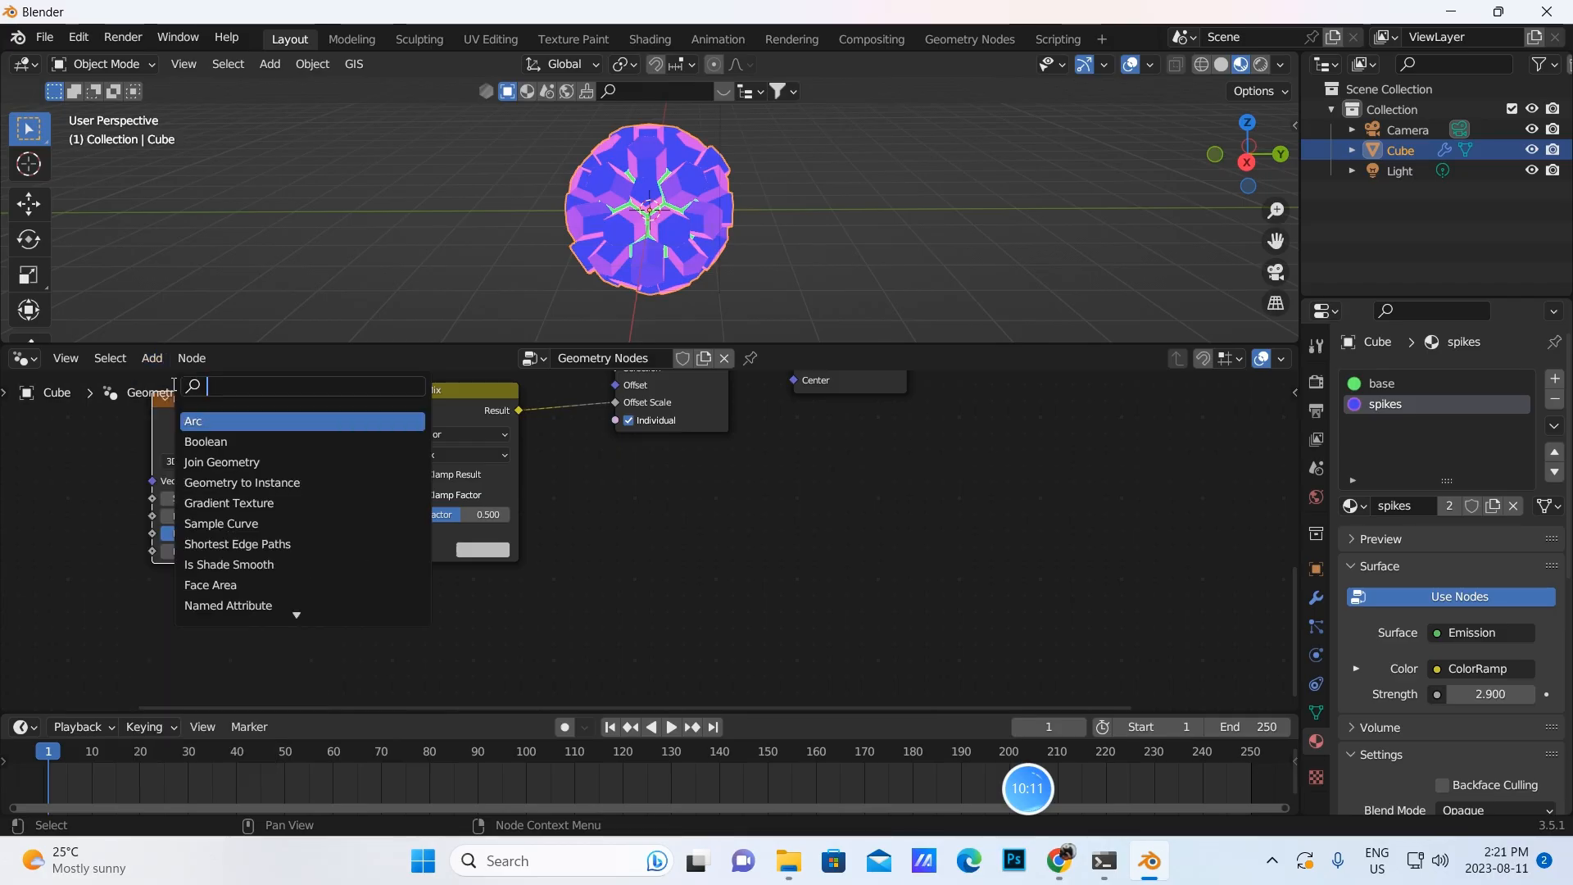
type("val")
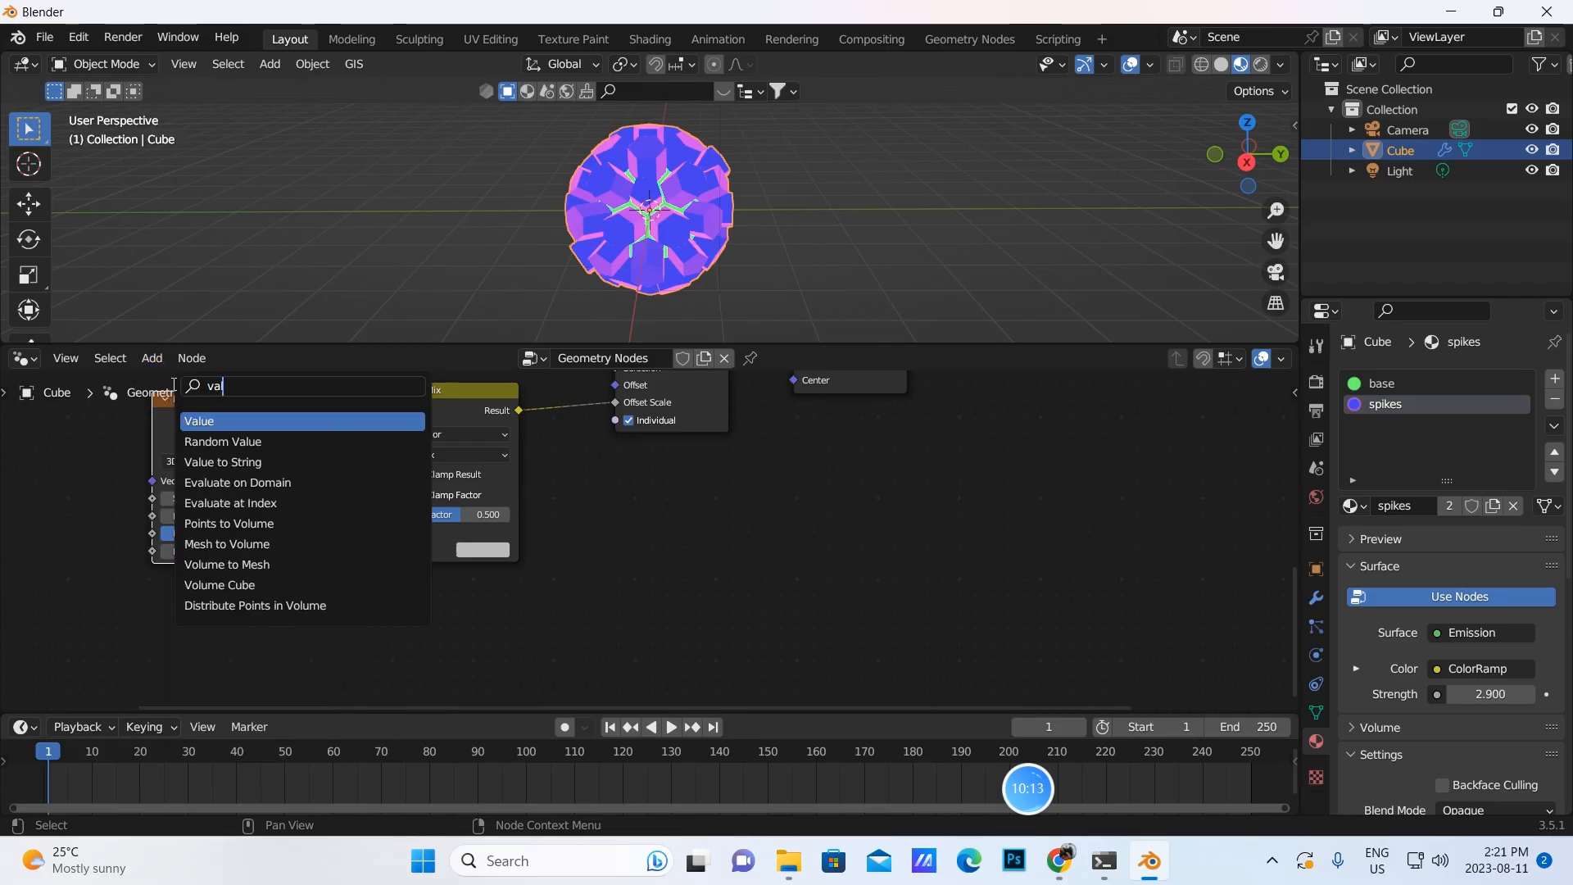
left_click(210, 419)
left_click(299, 637)
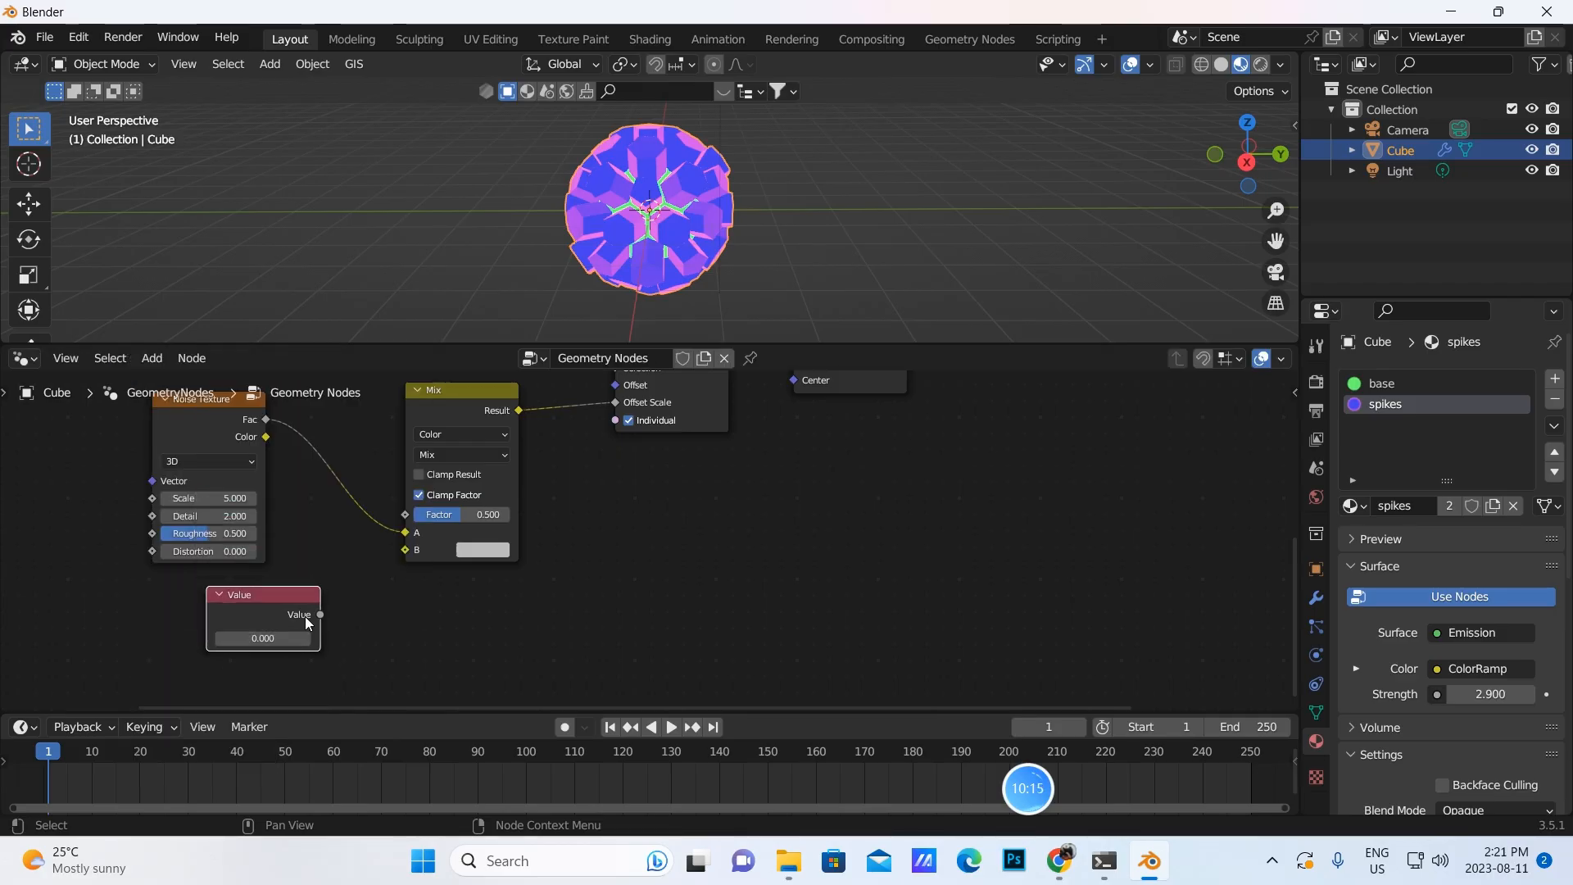
left_click_drag(318, 616, 399, 549)
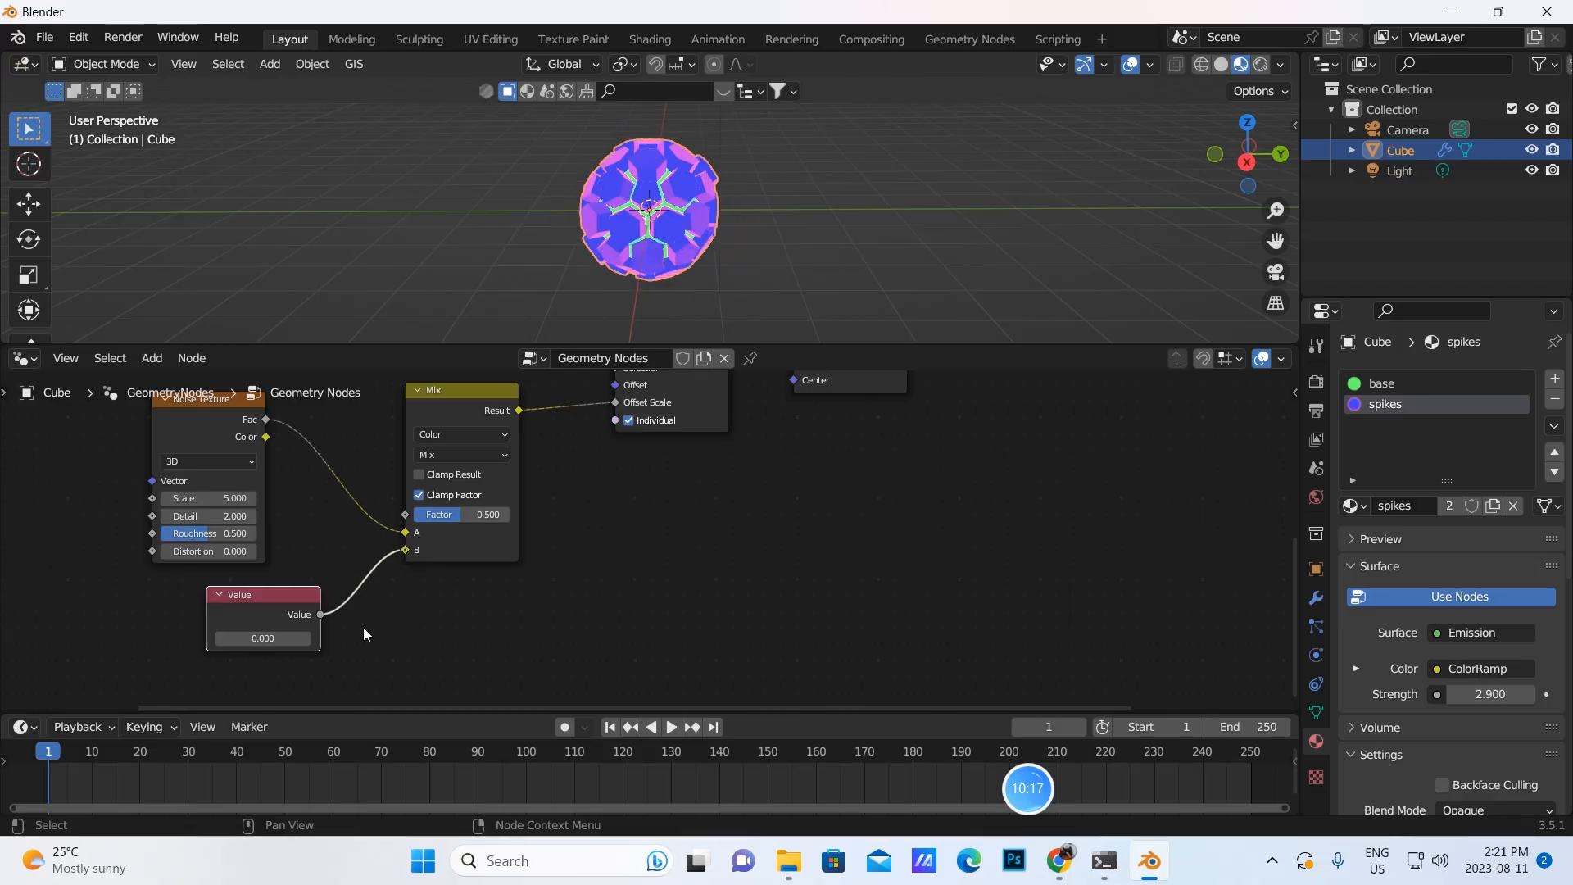
Test the spikes' response to a larger number in the Value node and reset it to 0
left_click_drag(256, 640, 319, 640)
left_click(259, 639)
key("BackSpace")
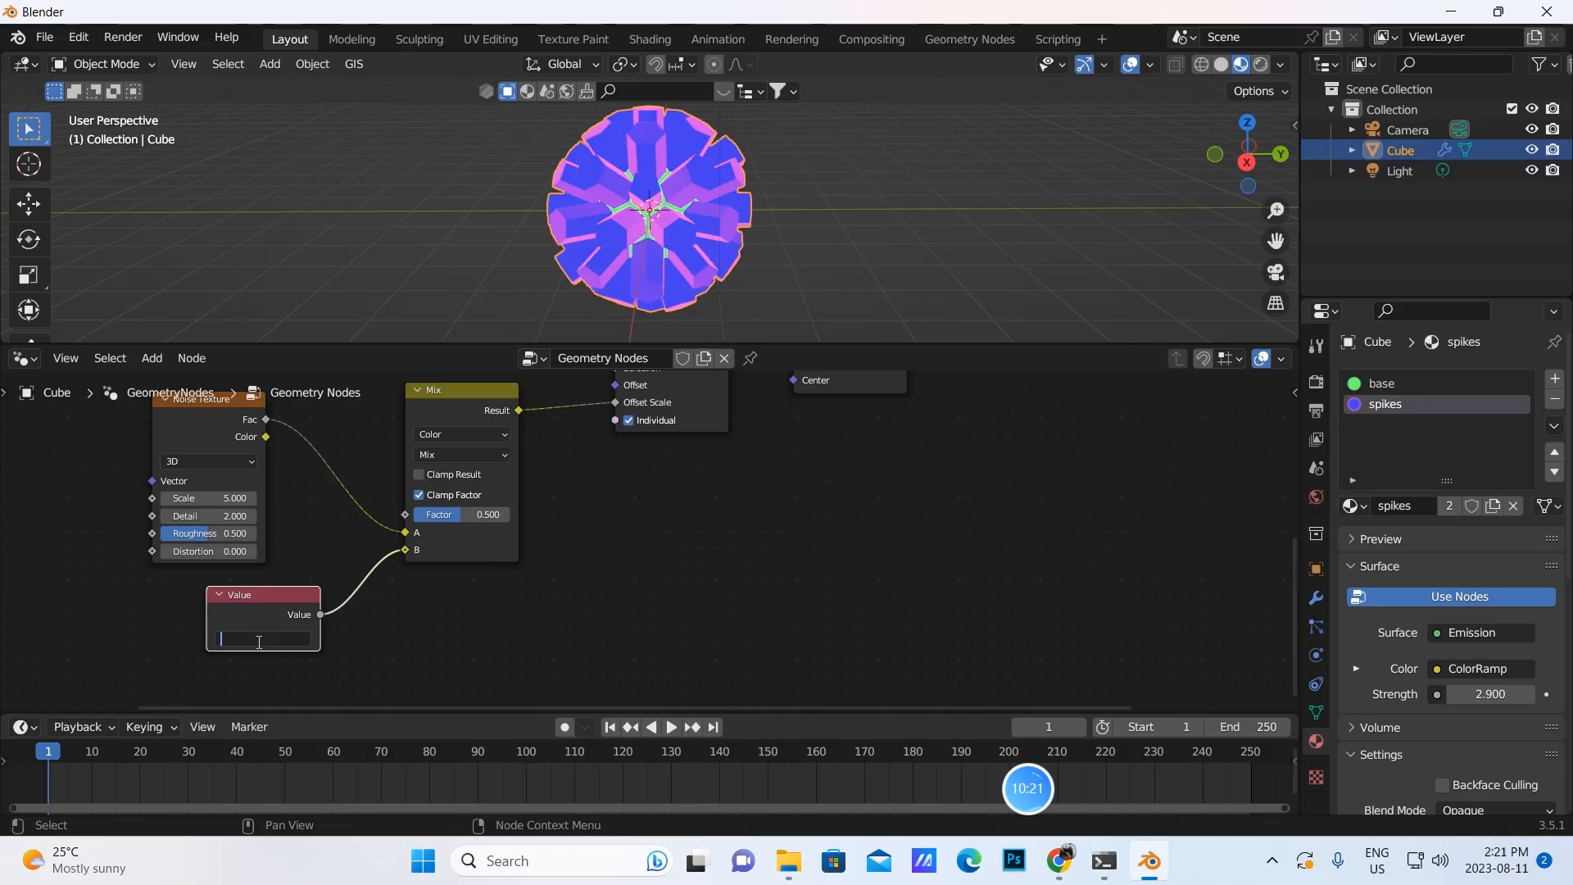
type("0")
key("Return")
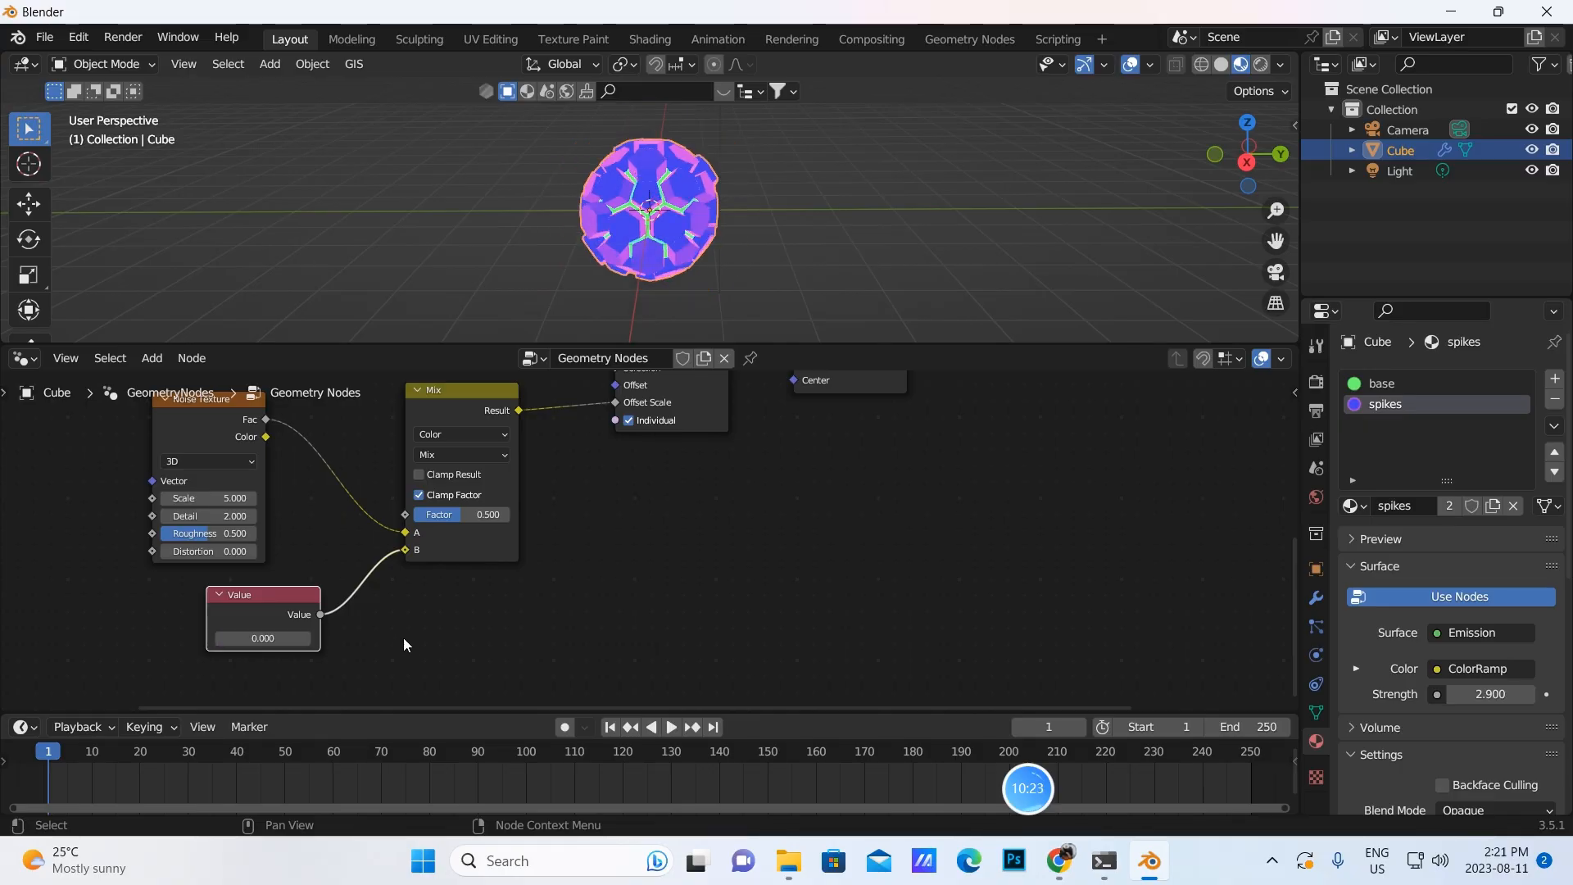
Insert a keyframe on the Value node's number at frame 1
scroll(403, 639, "up", 1)
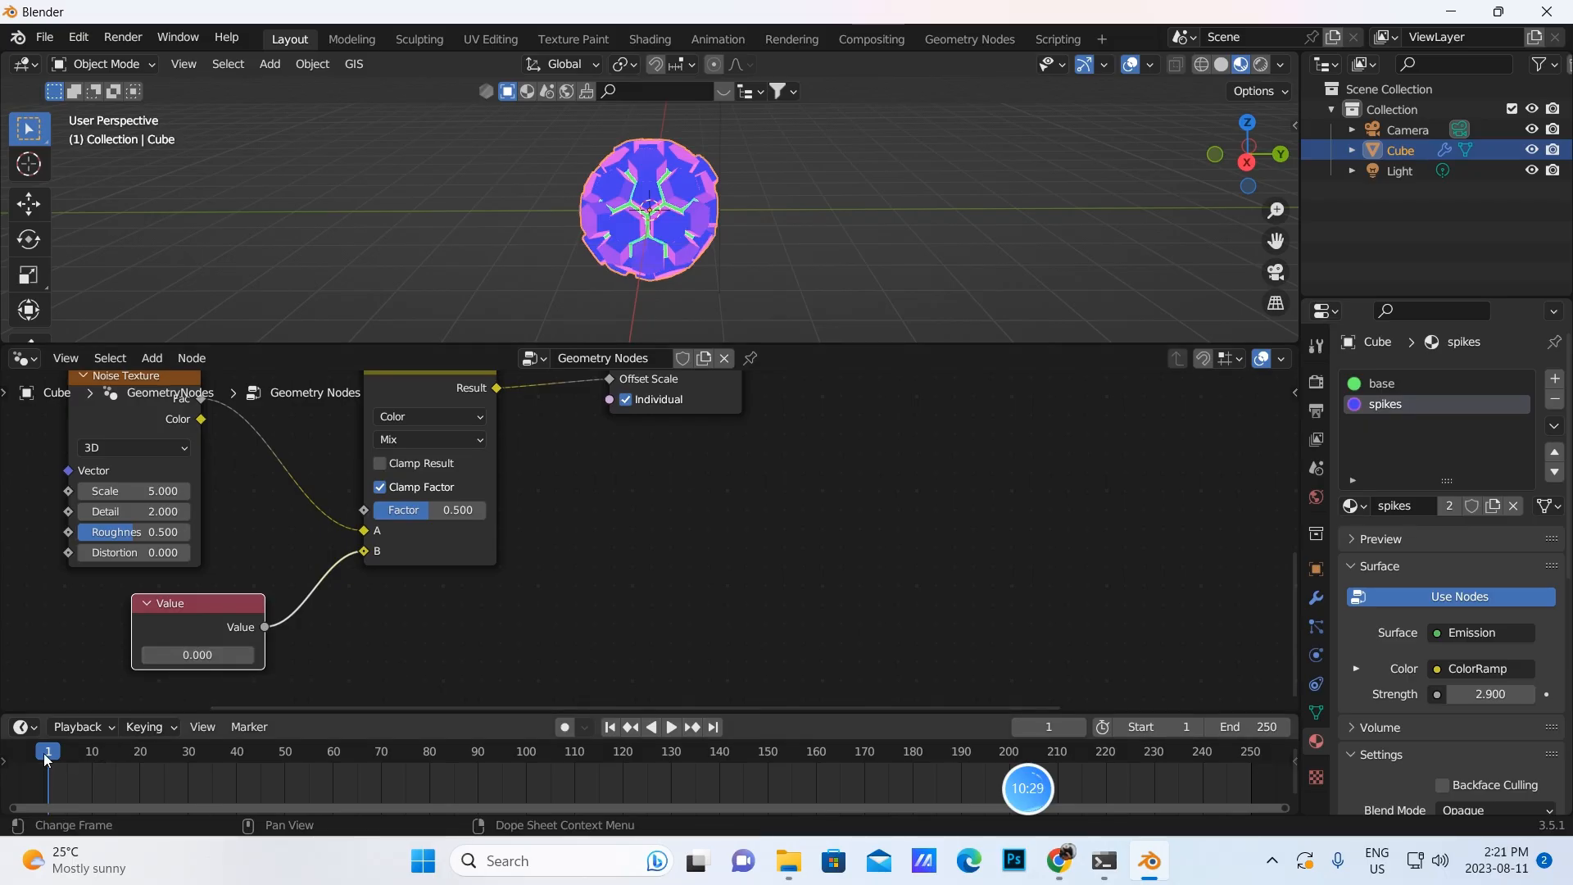
right_click(197, 654)
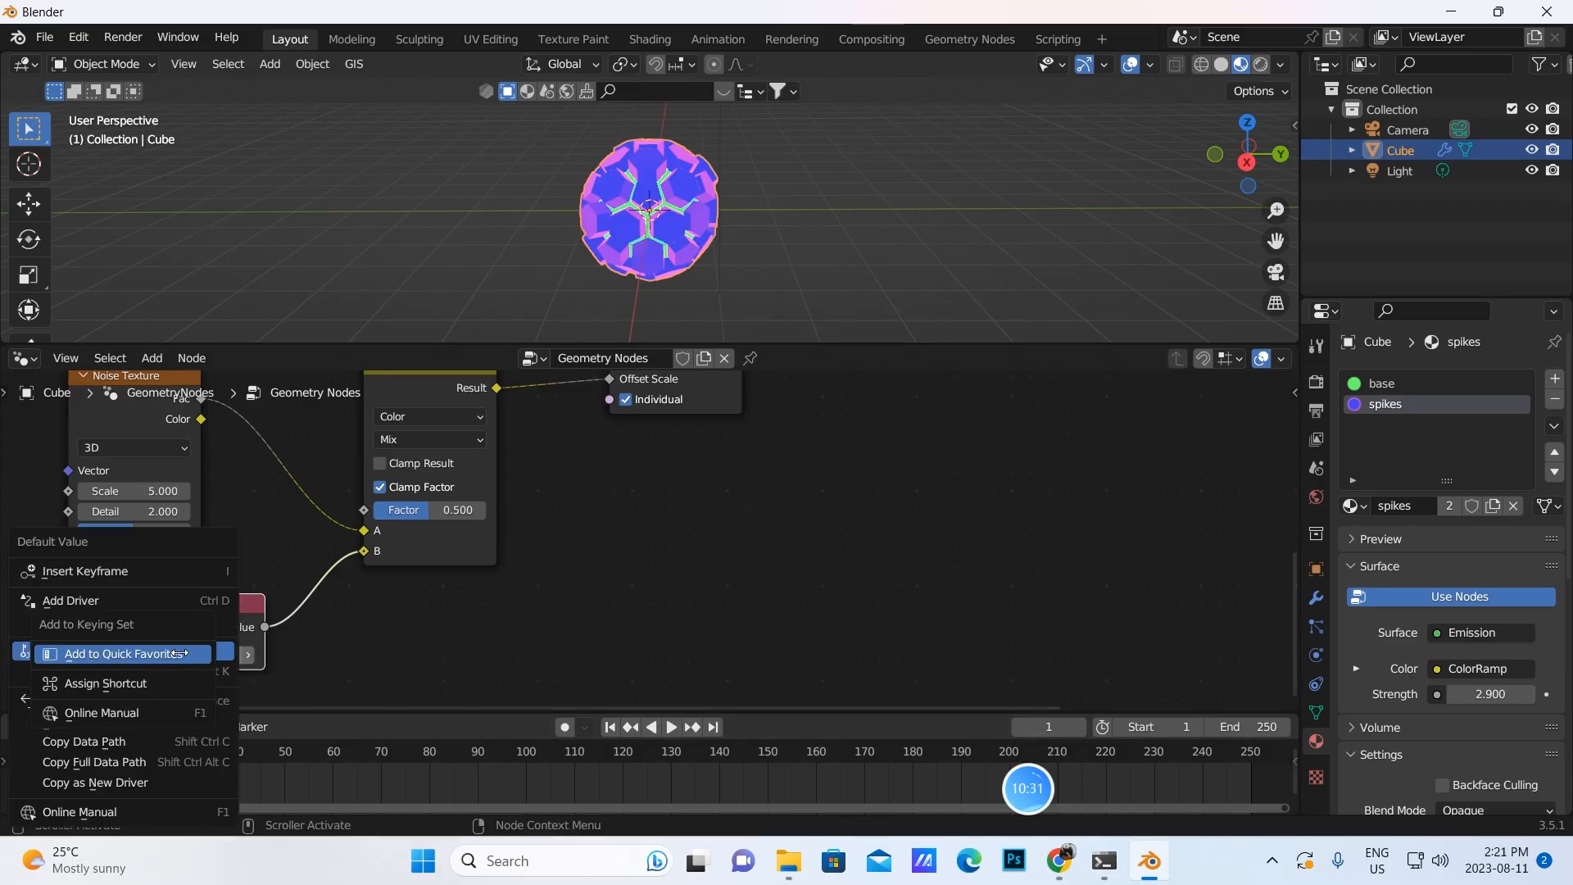
left_click(115, 573)
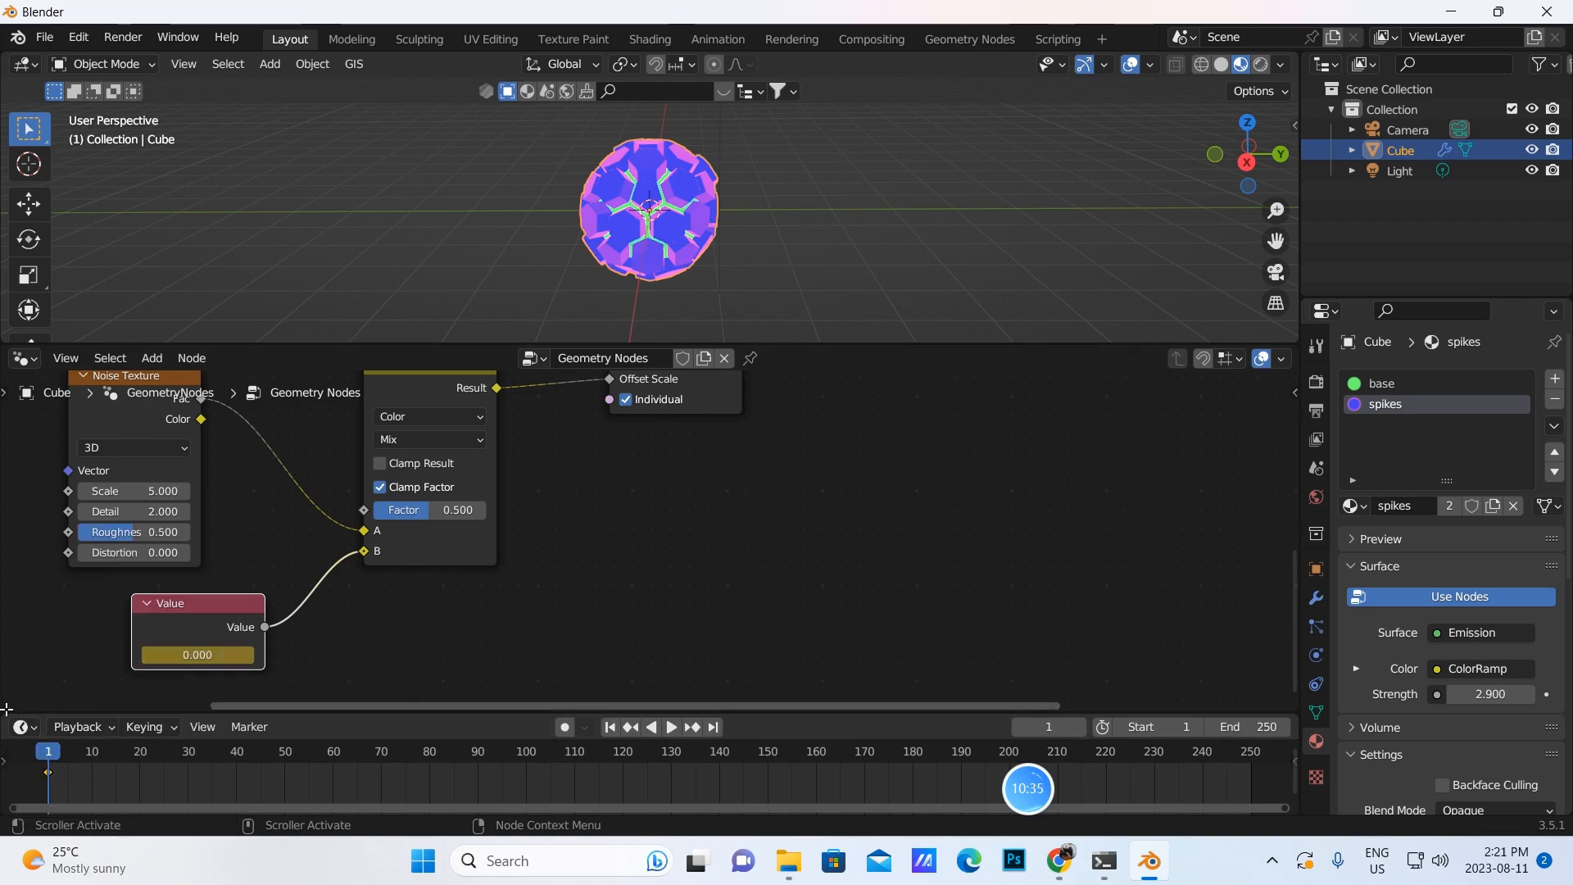
Split a strip off the bottom of the geometry node editor, above the Timeline, and turn it into a Graph Editor
left_click_drag(4, 700, 5, 621)
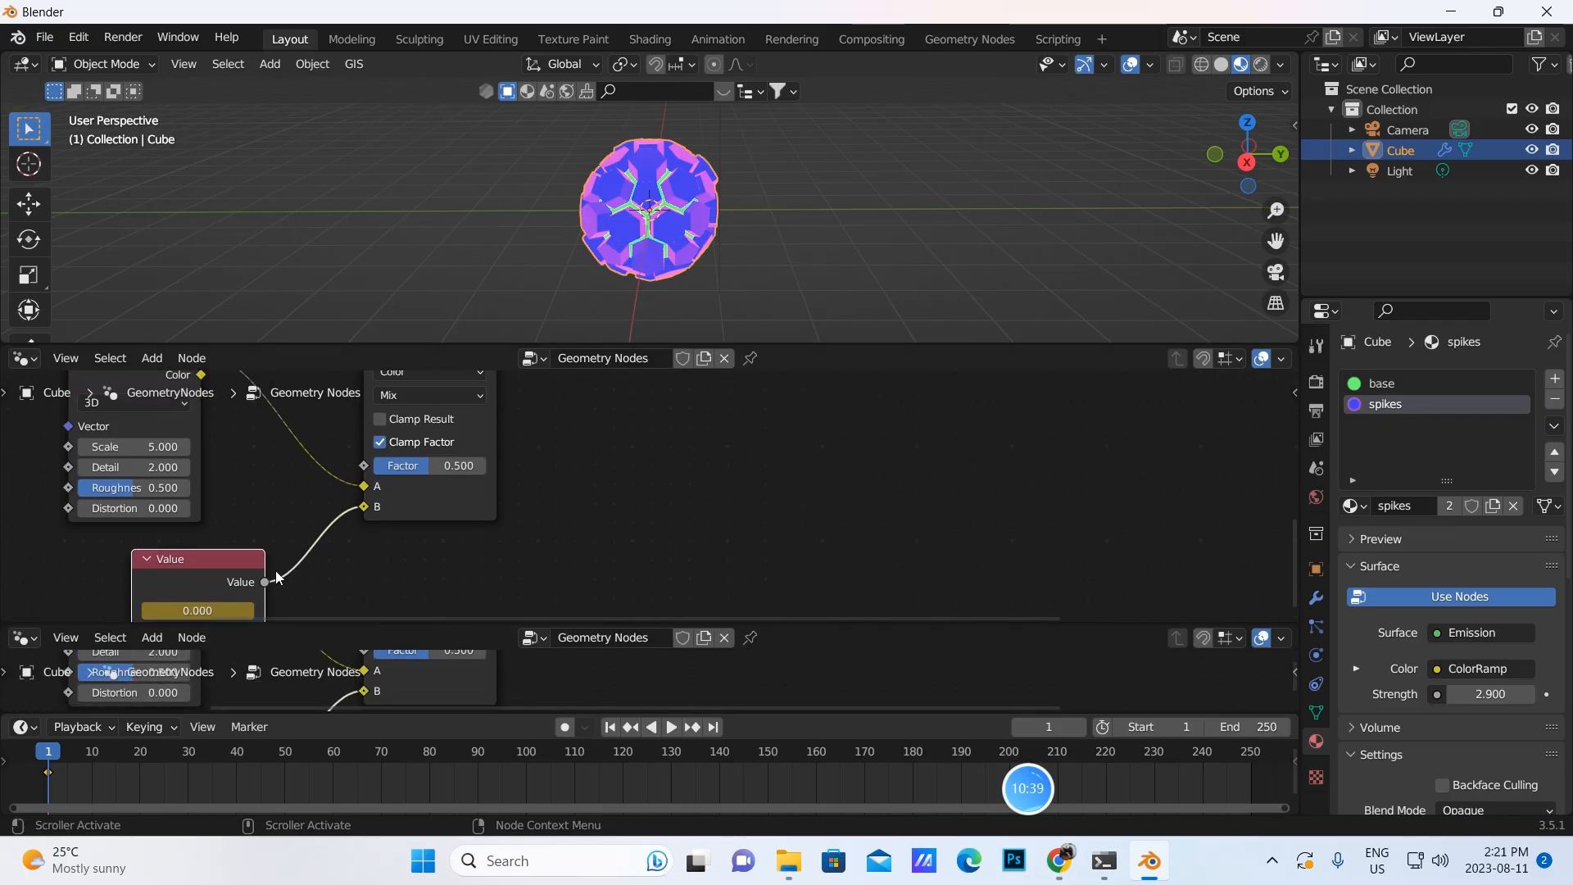
scroll(304, 582, "down", 1)
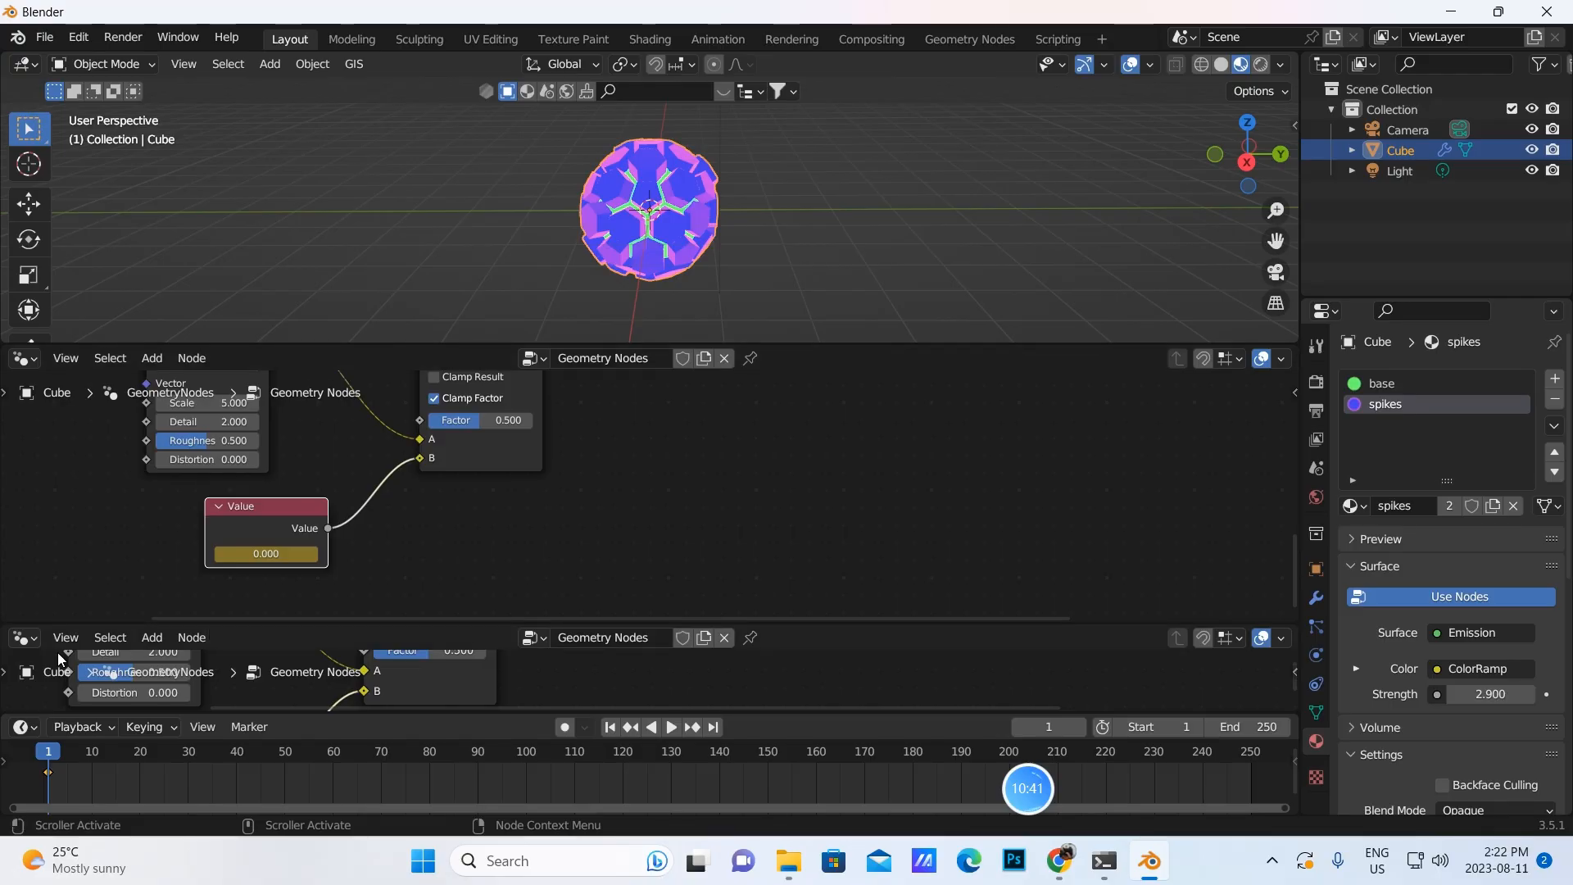
left_click(36, 636)
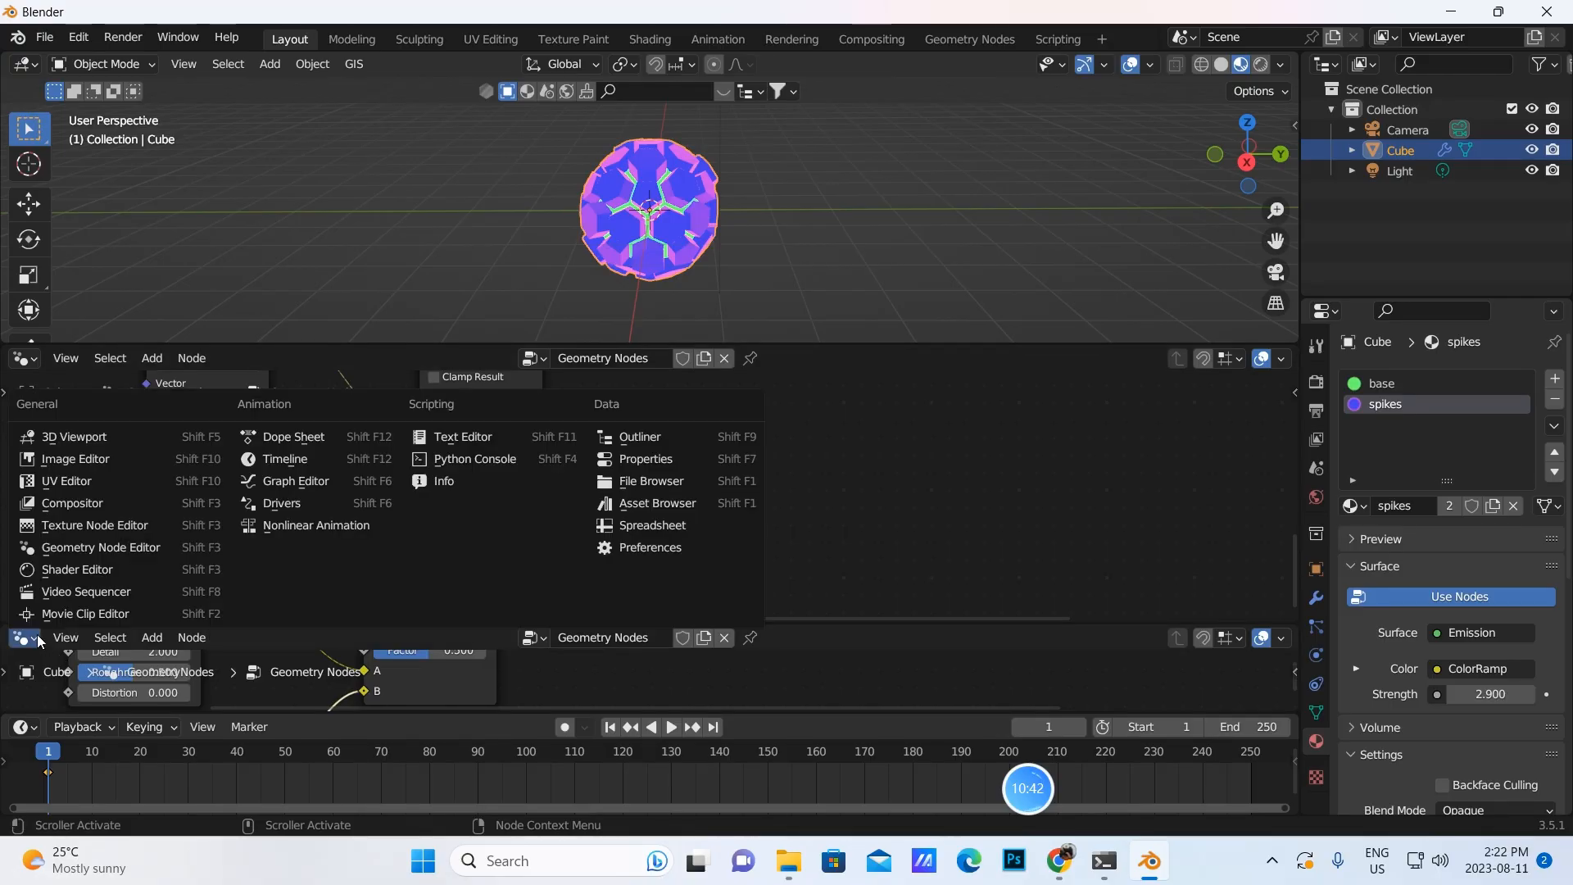
left_click(293, 480)
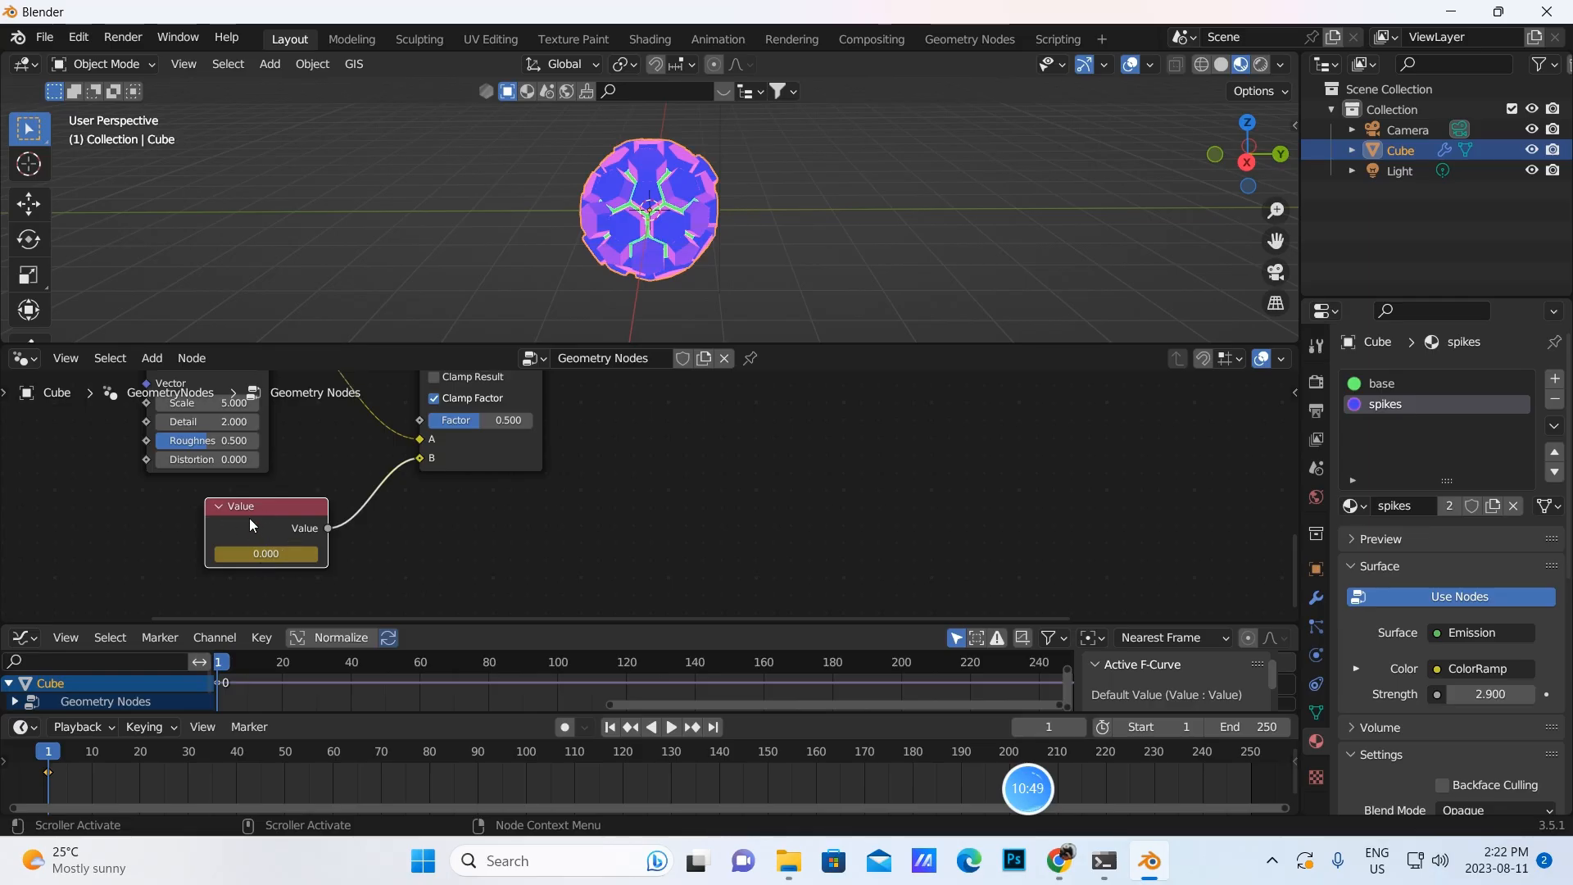
Bake the sound file mixkit-island-beat-250.mp3 from D:\Cat\Documents\masterial\masterial\musicmp3 to the Value node's F-curve with the default settings
left_click(261, 638)
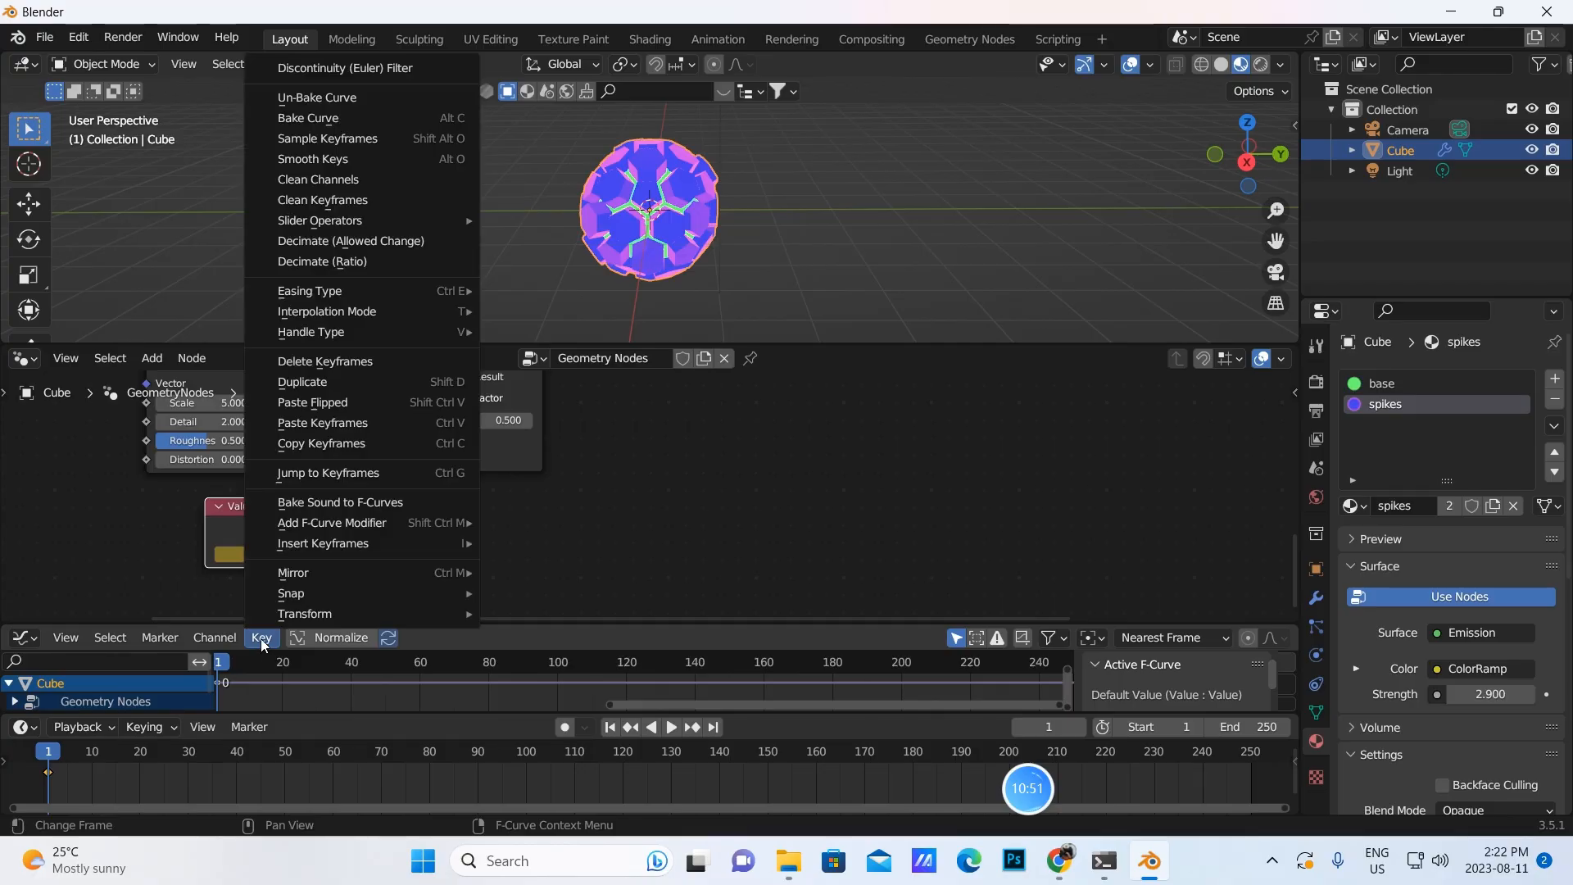
left_click(308, 501)
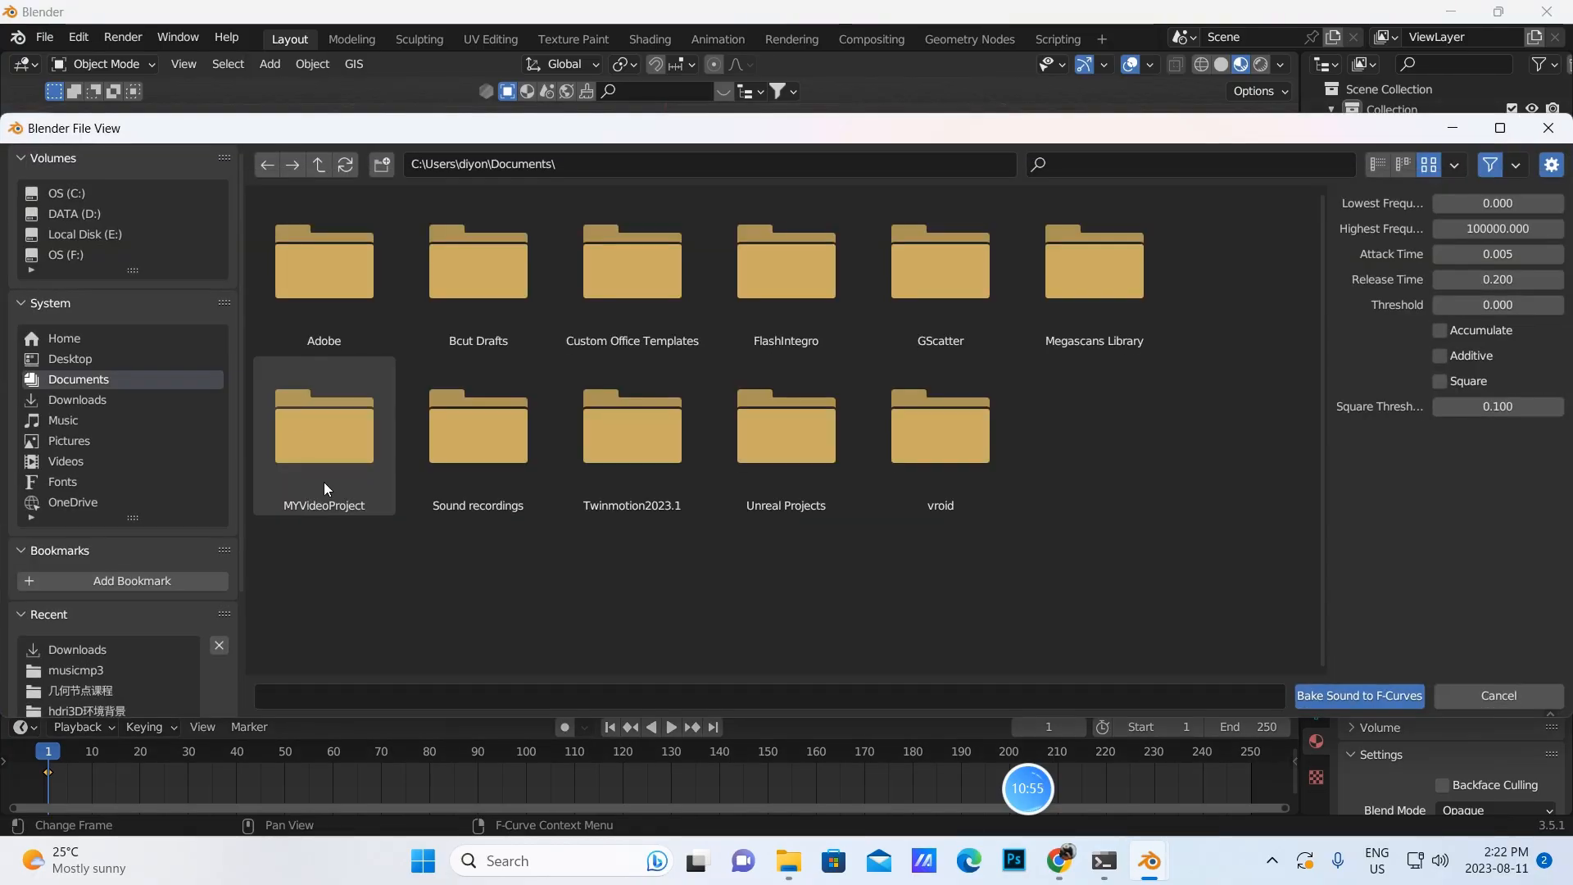
left_click(60, 213)
double_click(478, 296)
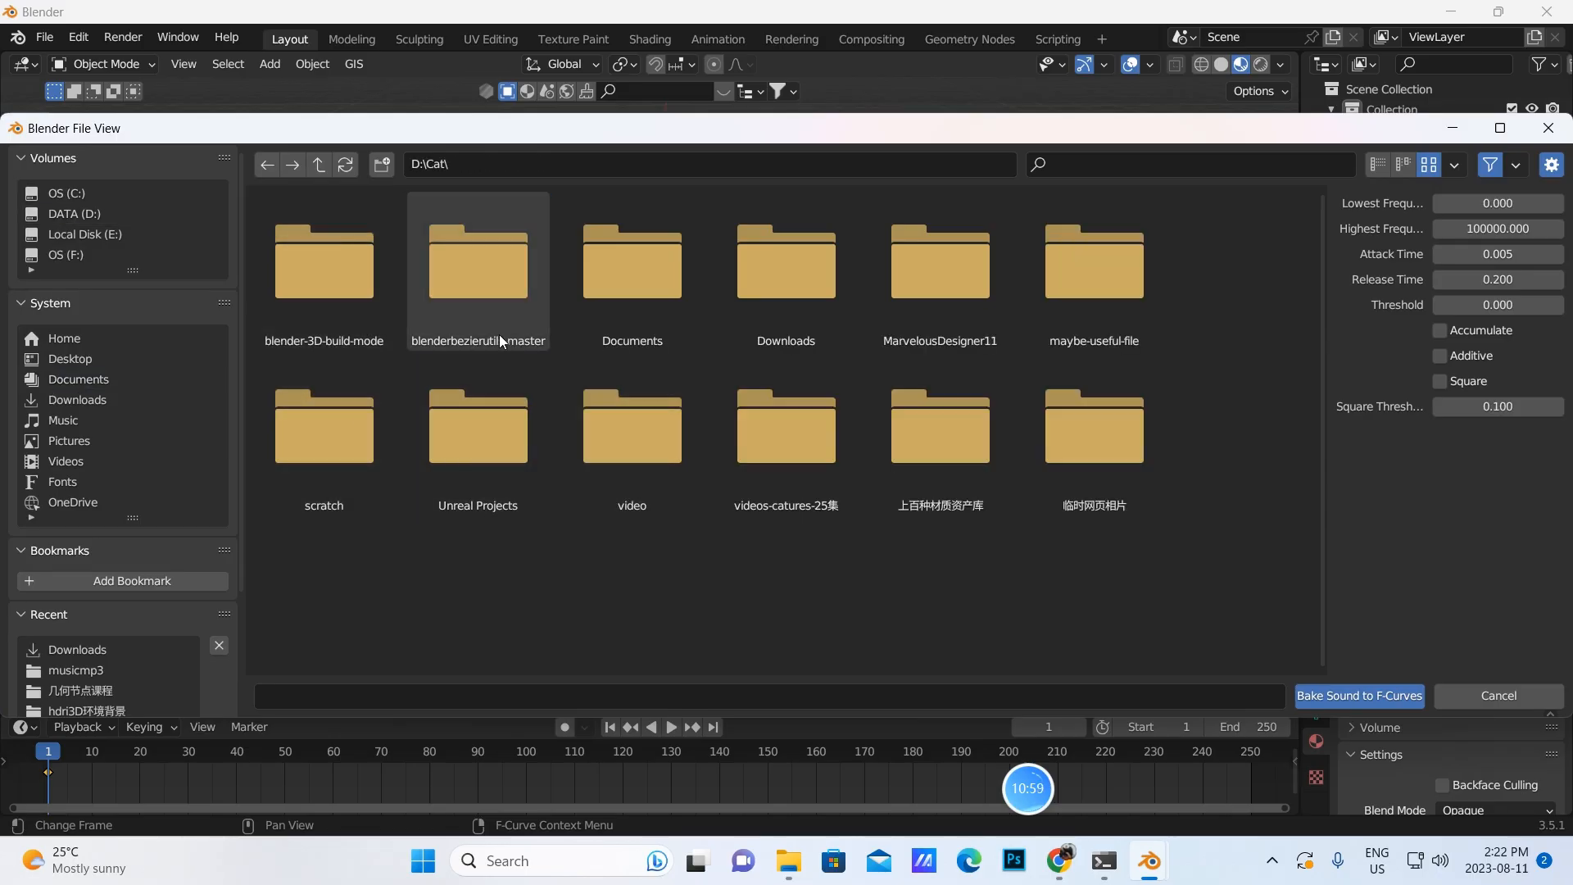
double_click(606, 296)
double_click(342, 287)
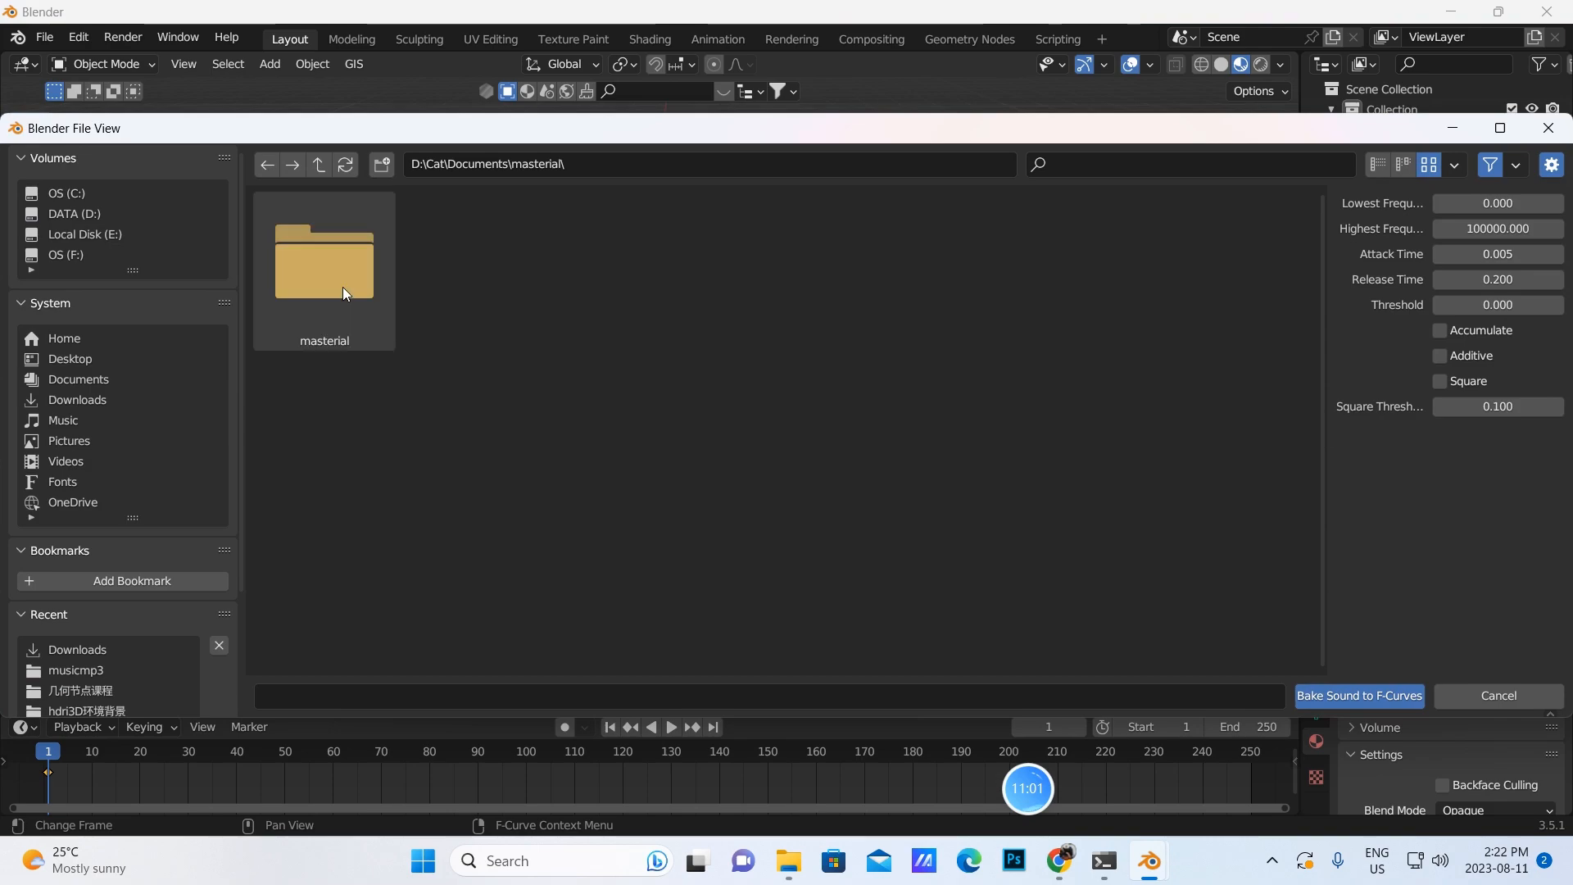
double_click(342, 287)
left_click(1107, 443)
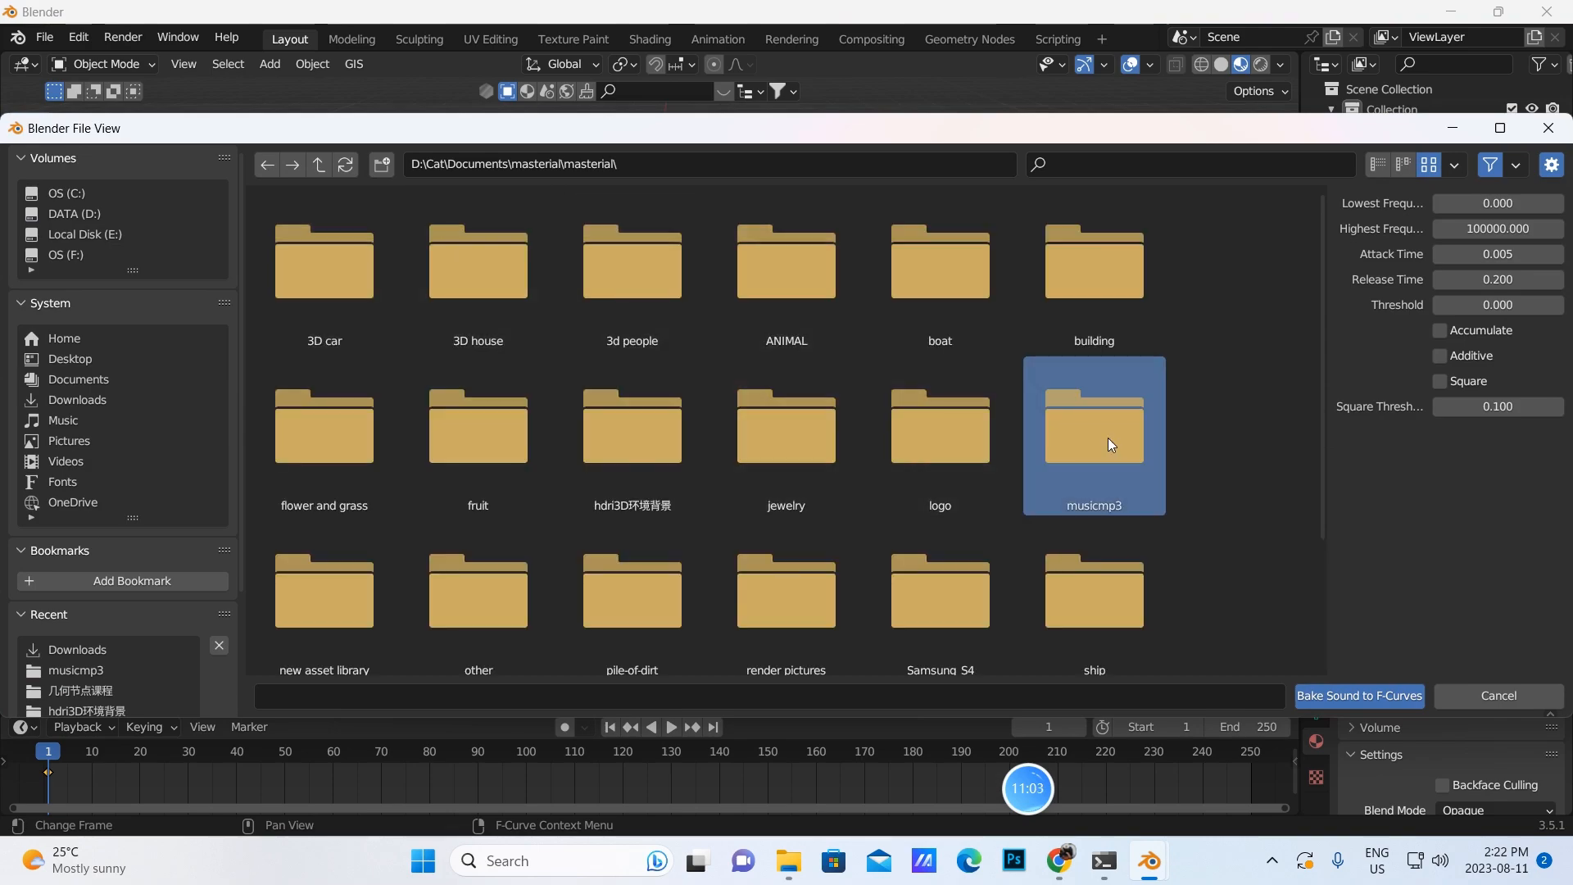
double_click(1107, 436)
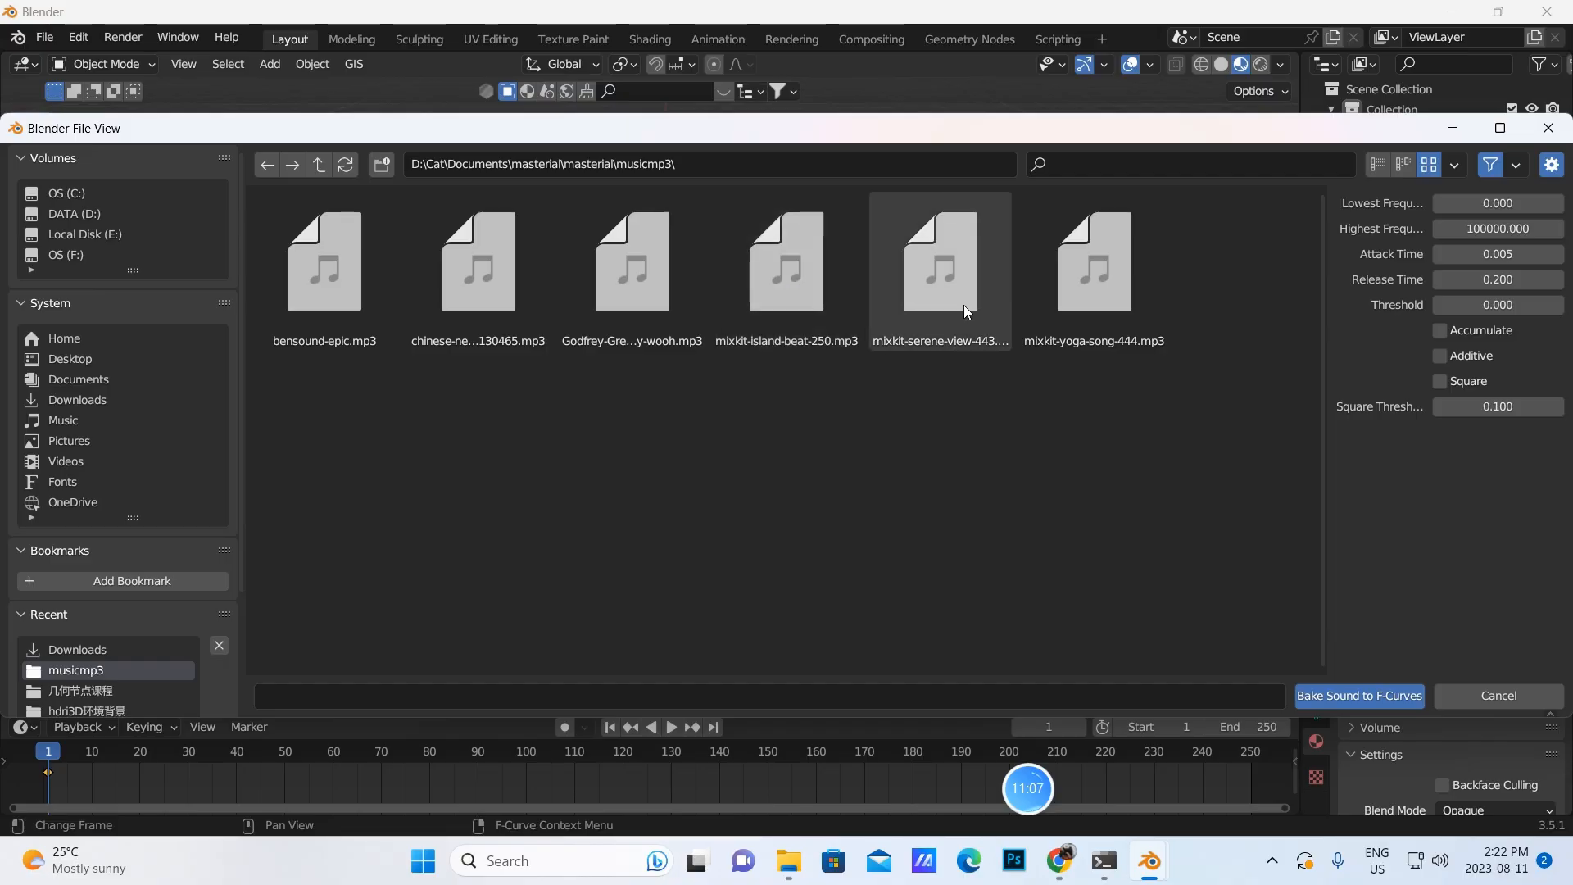
left_click(796, 300)
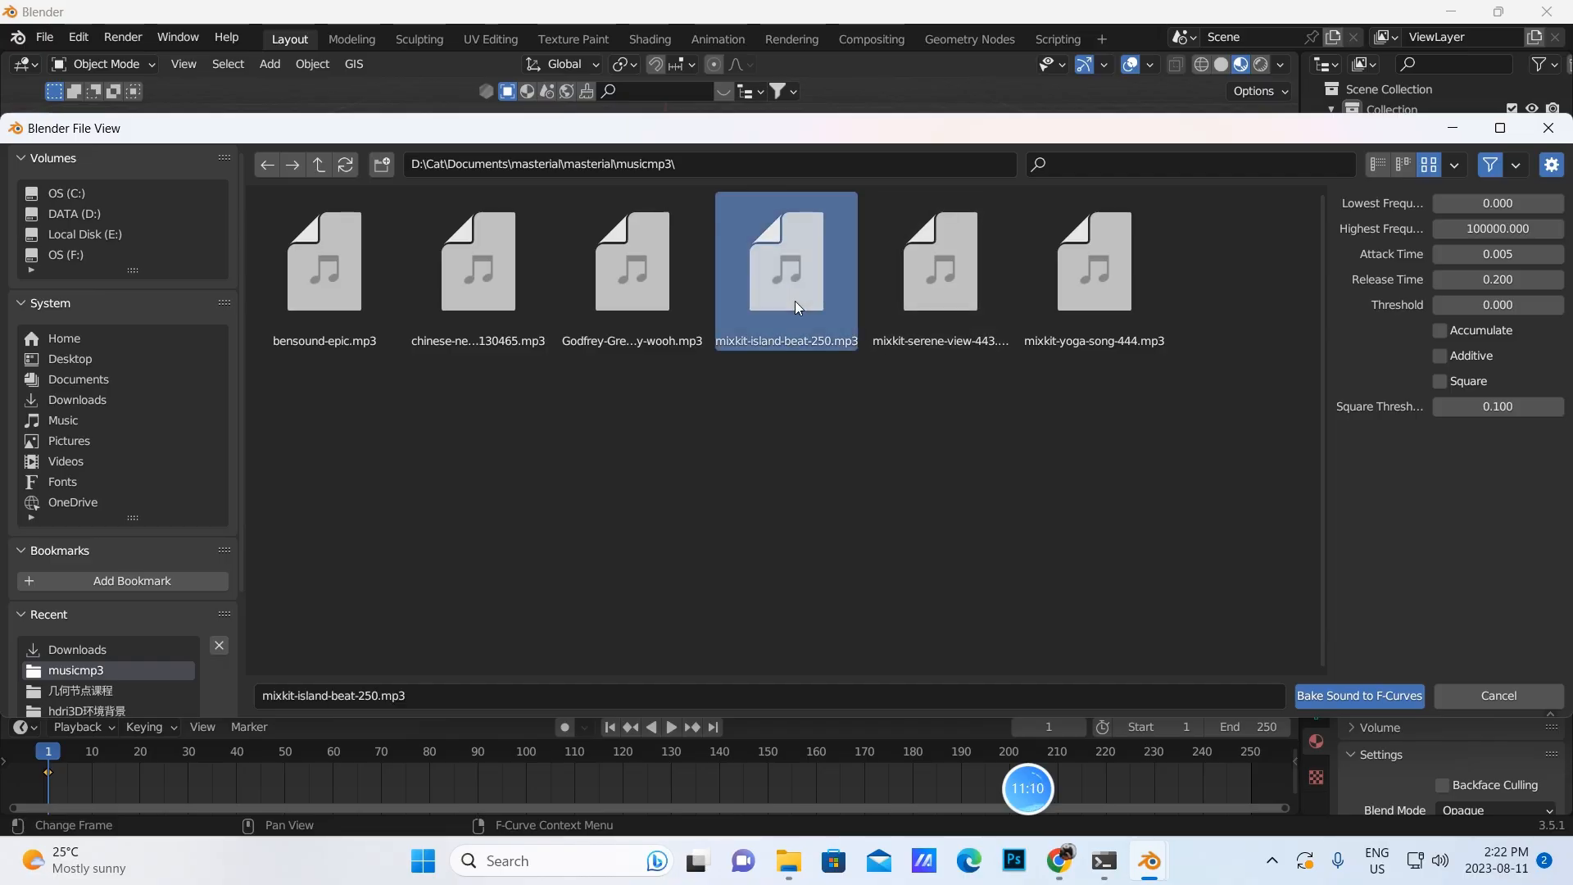
left_click(1356, 696)
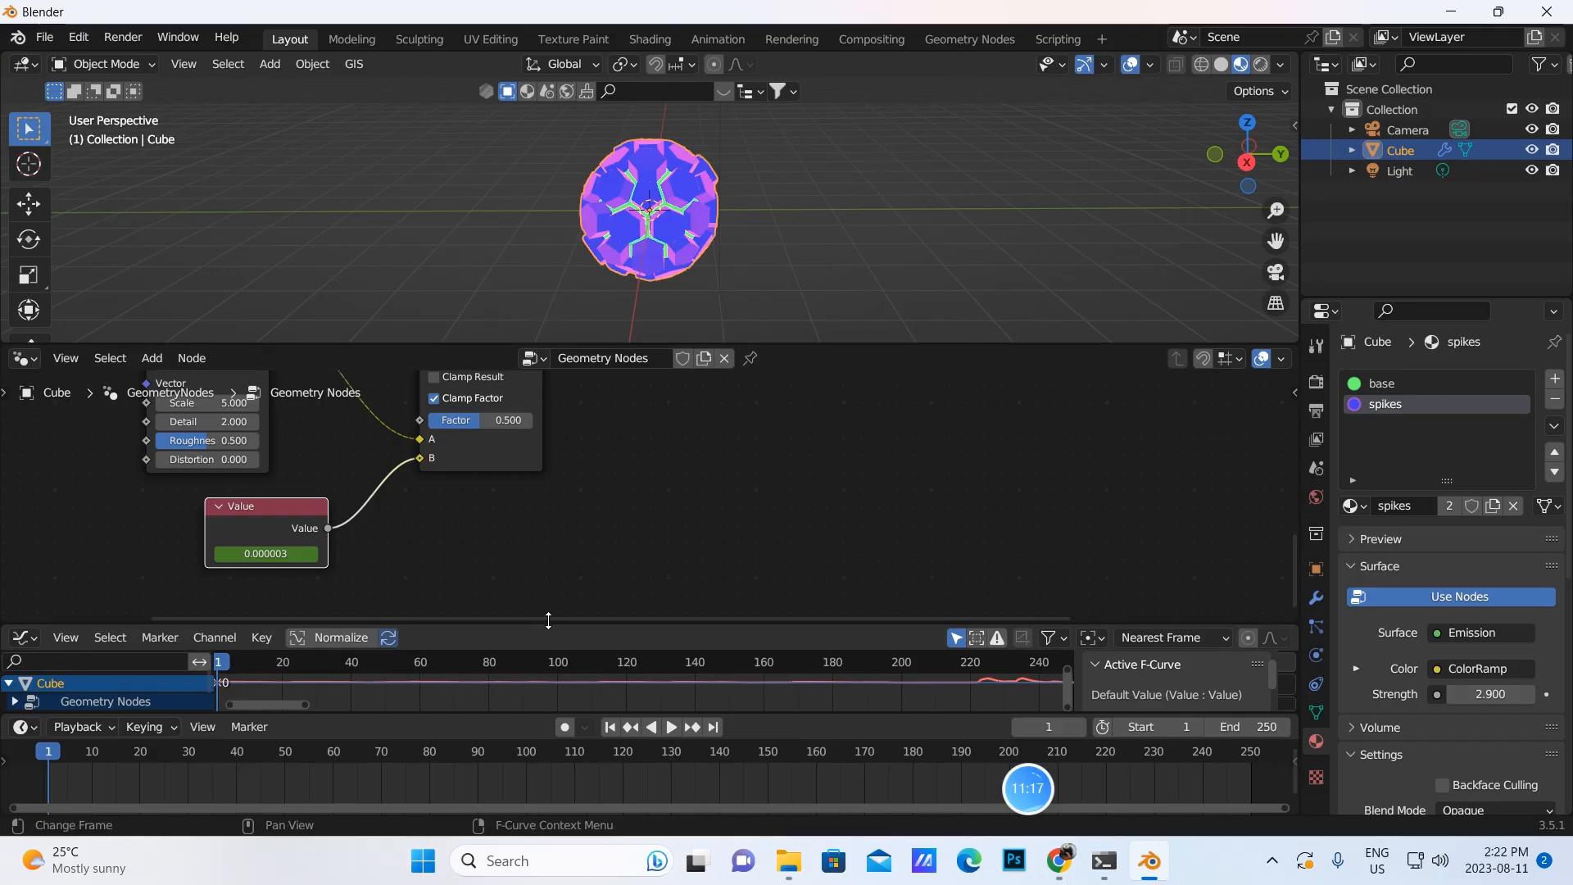
Adjust the height of the Graph Editor strip and hide its sidebar to widen the curve view
left_click_drag(548, 619, 548, 562)
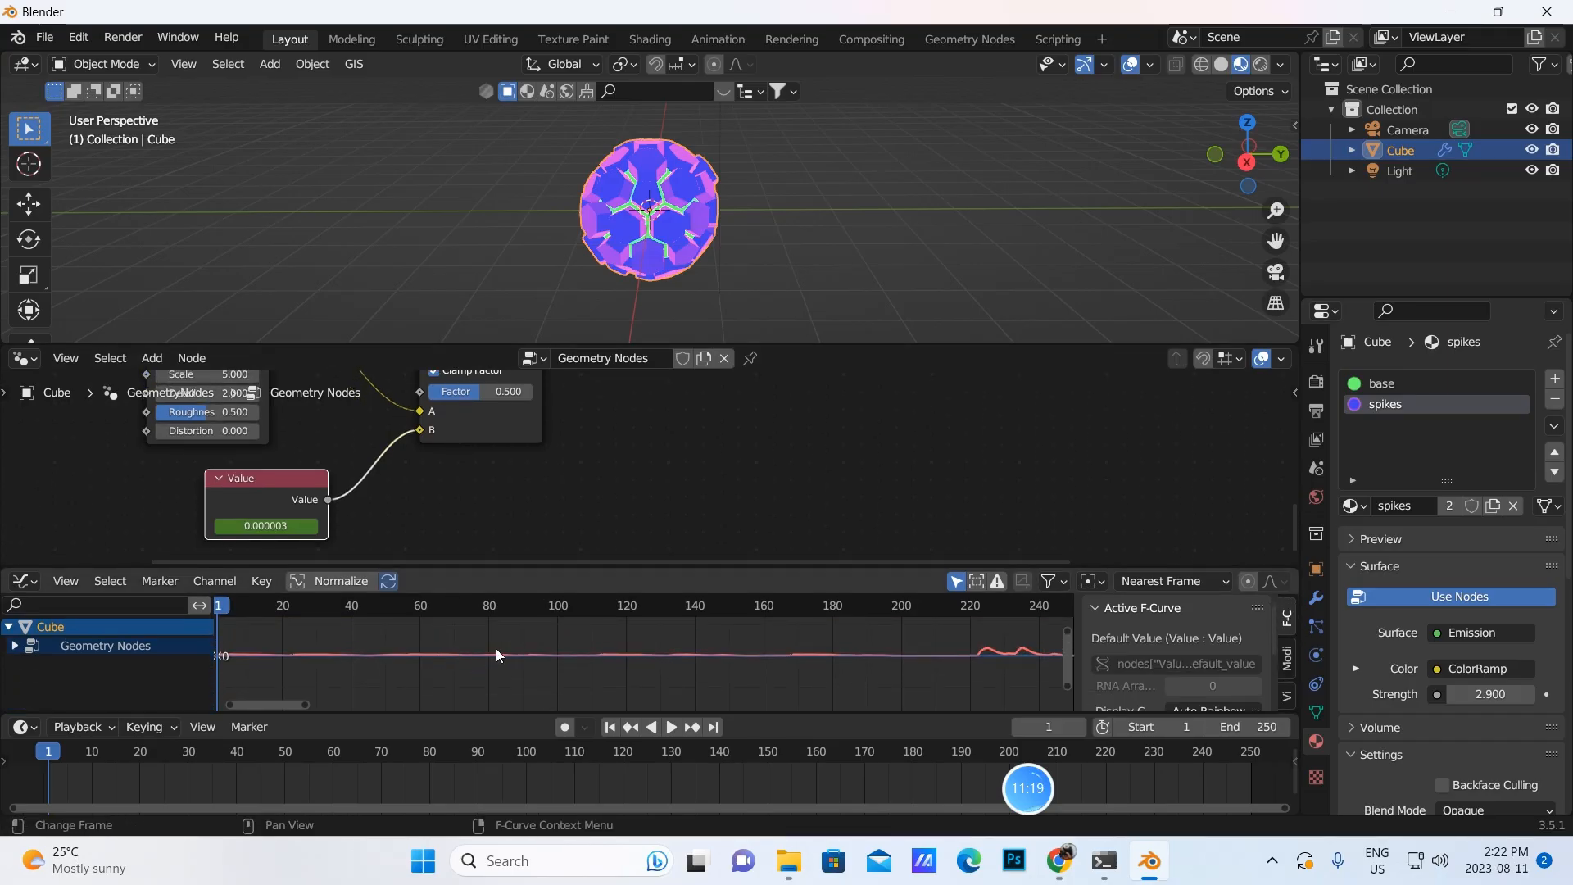
left_click_drag(530, 568, 532, 601)
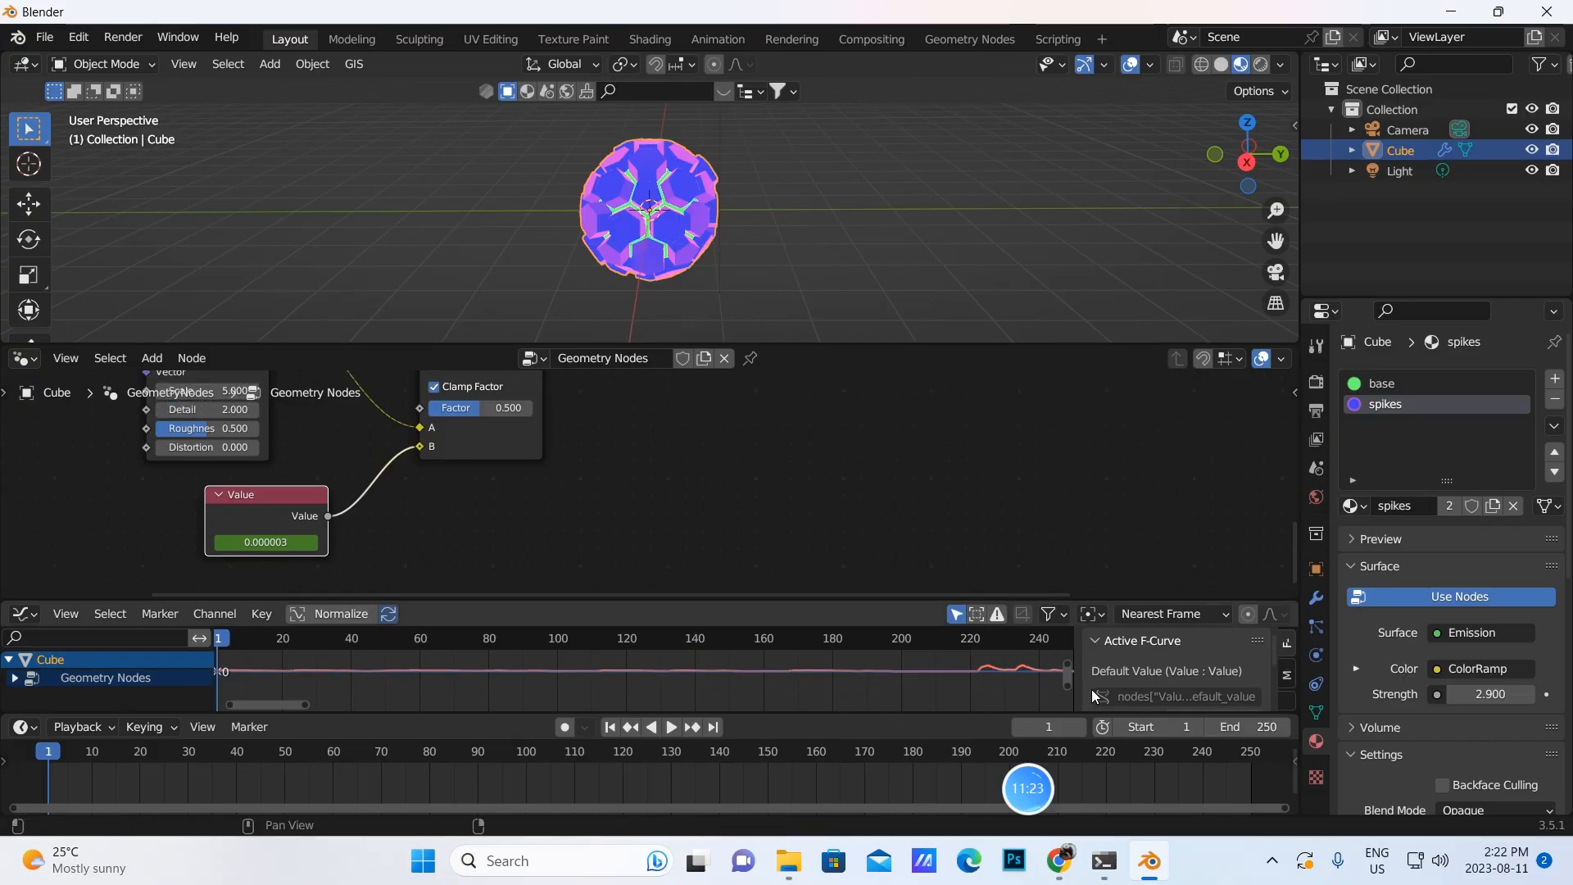
key("n")
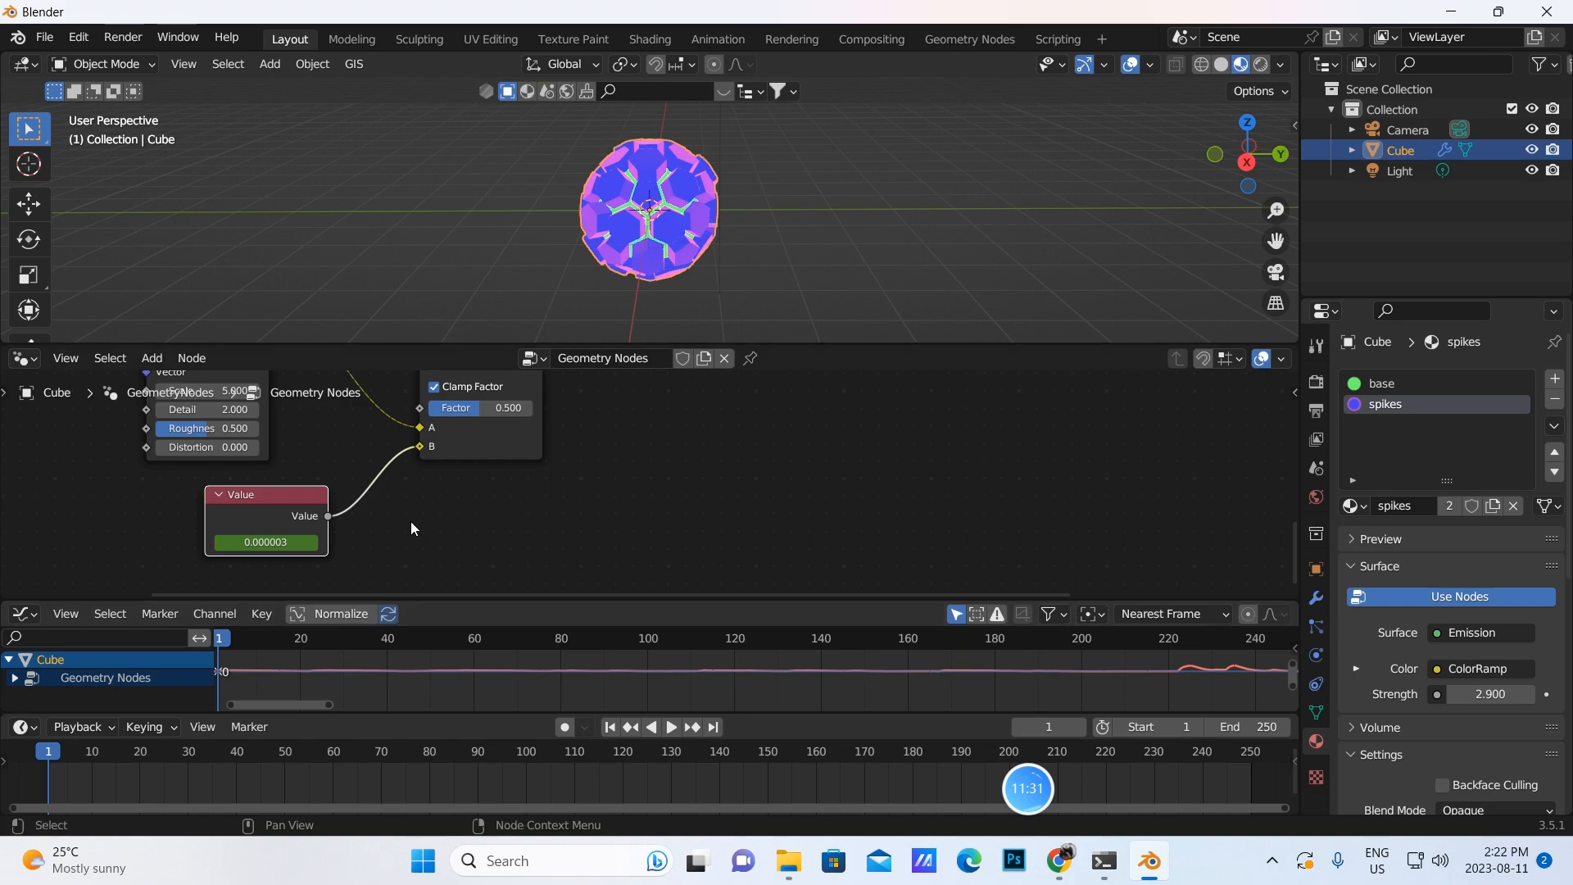
Play the animation to preview how the spikes react to the baked sound curve, and stop it
left_click(672, 728)
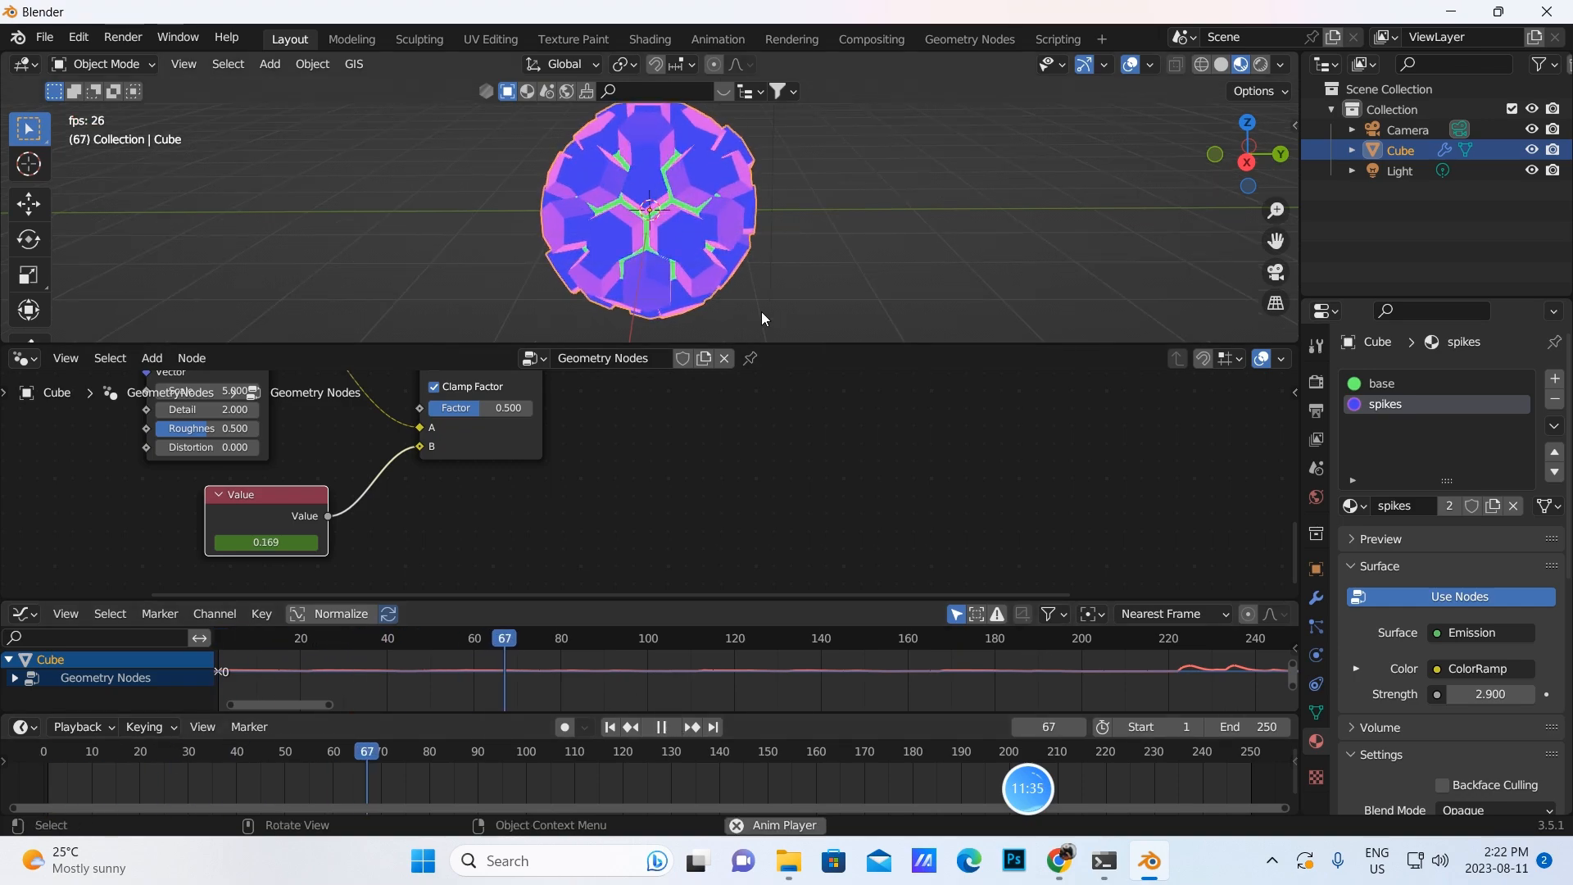
key("Escape")
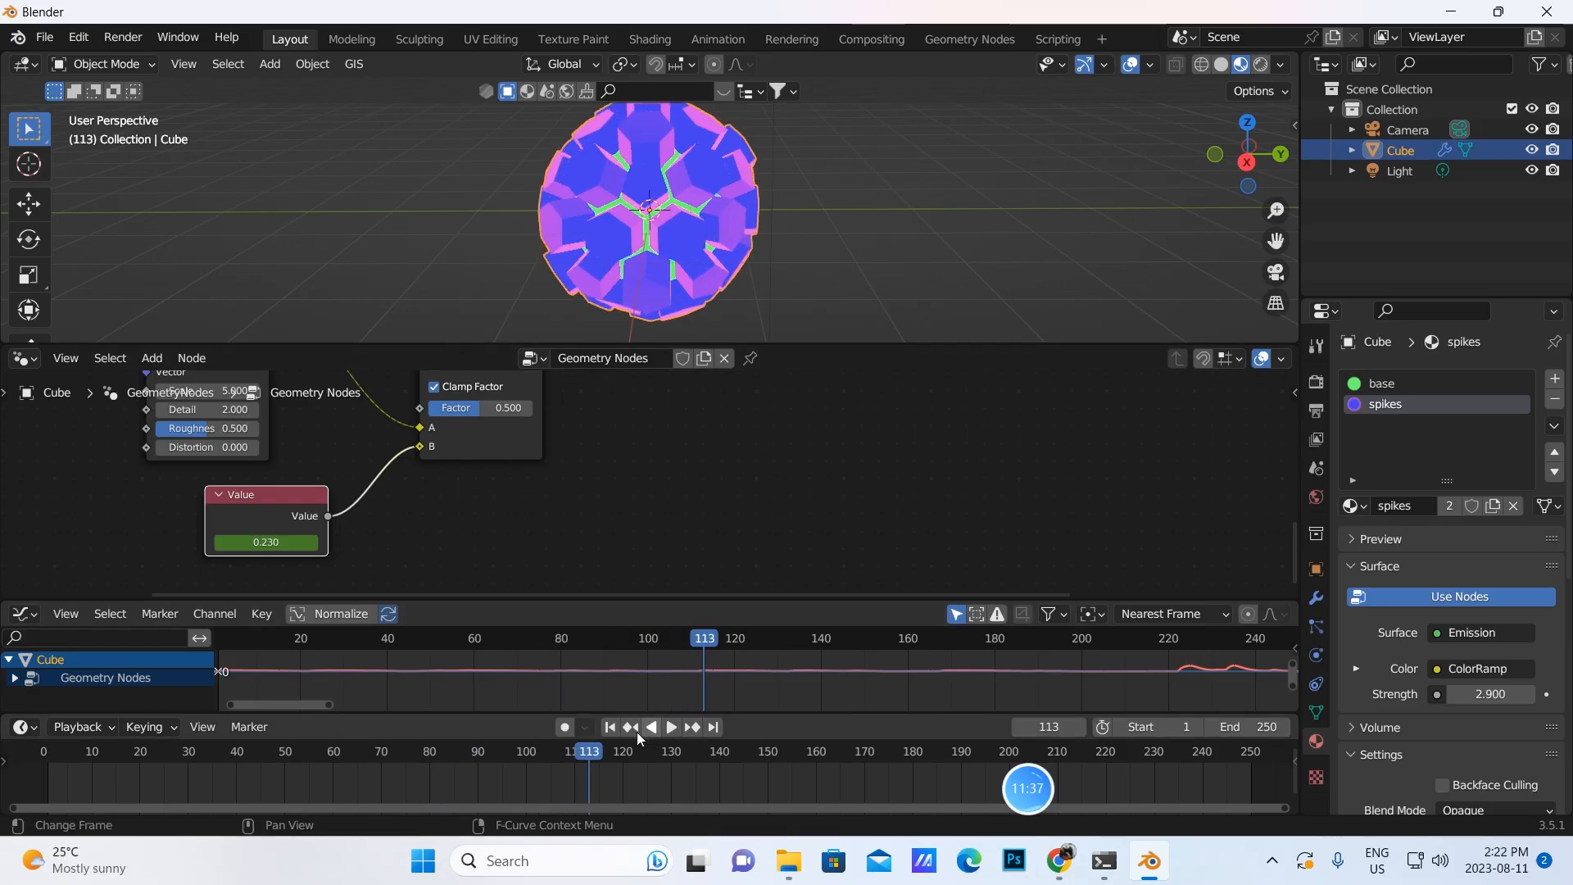
Turn the Graph Editor area into a Video Sequencer and add mixkit-island-beat-250.mp3 from D:\Cat\Documents\masterial\masterial\musicmp3 as a sound strip at frame 1
left_click(35, 614)
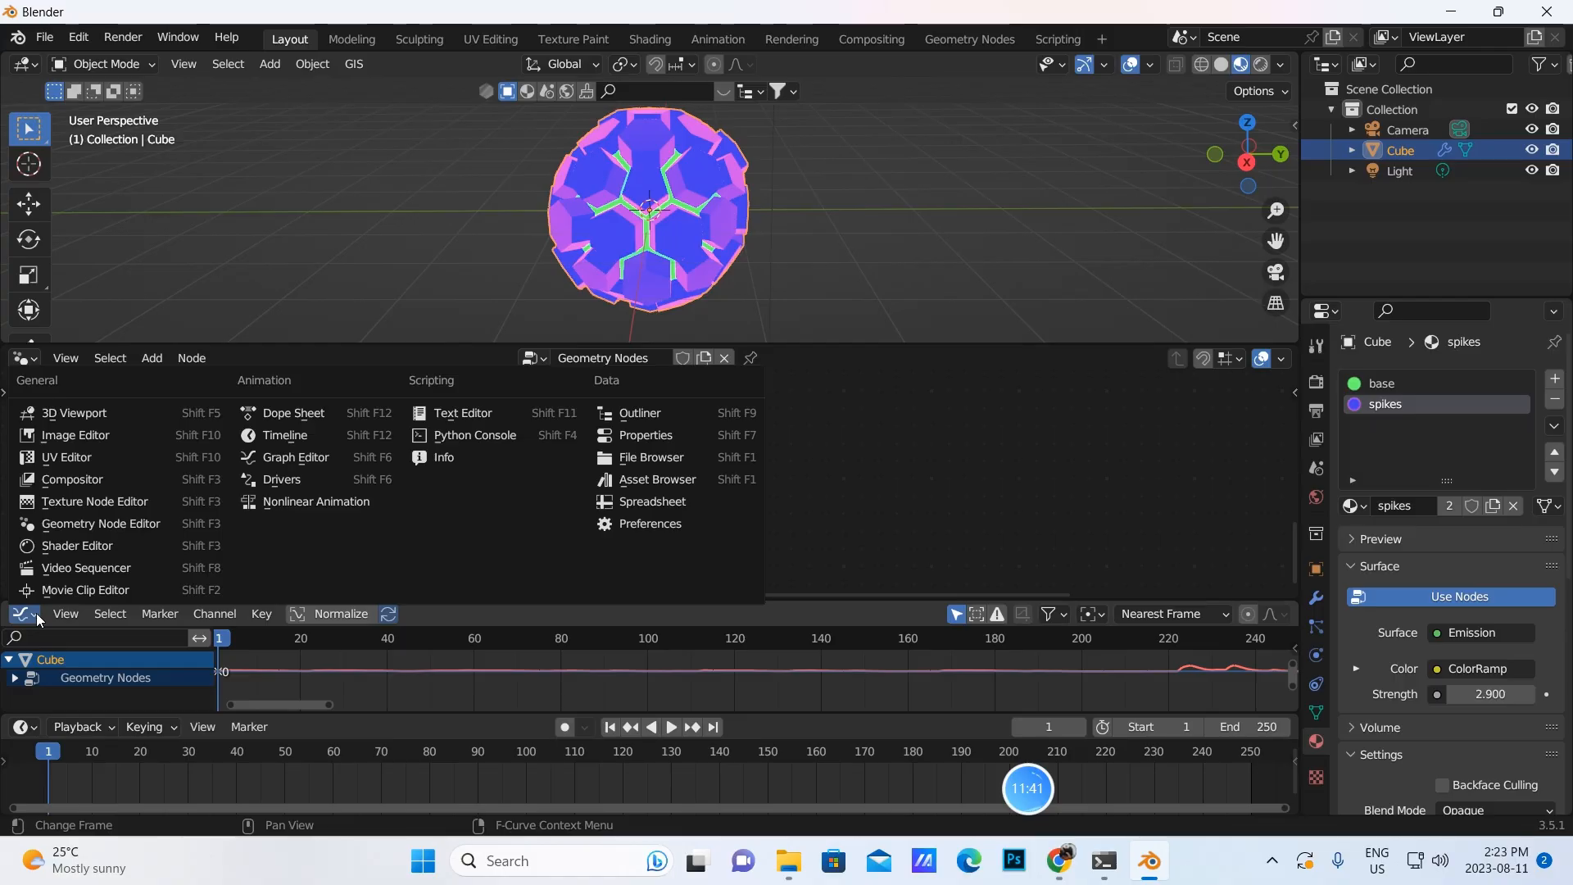
left_click(61, 573)
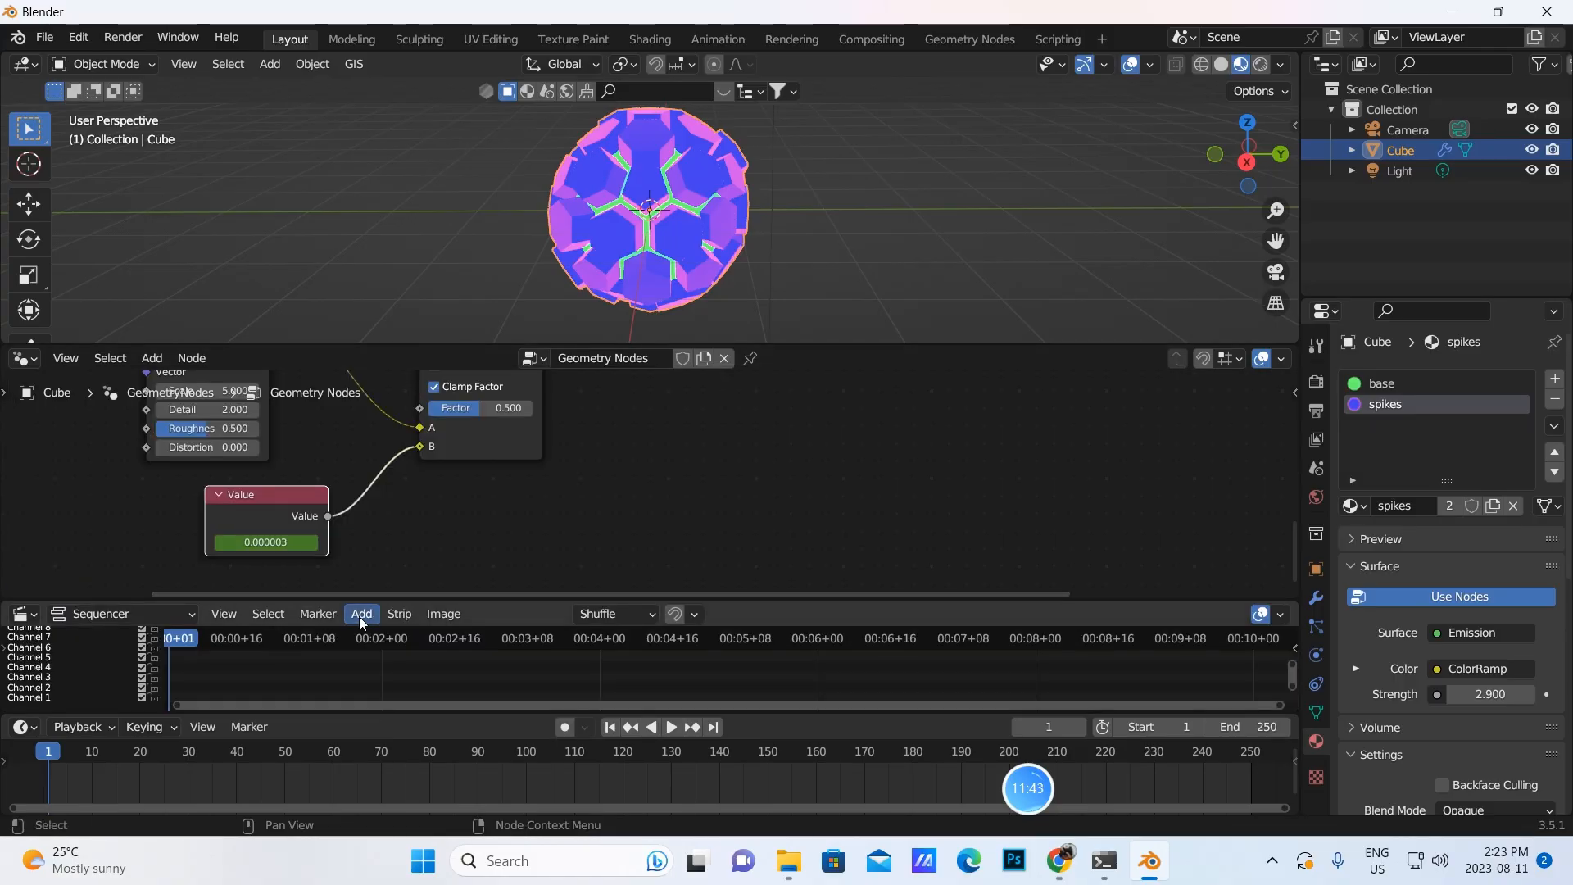
left_click(361, 615)
left_click(385, 498)
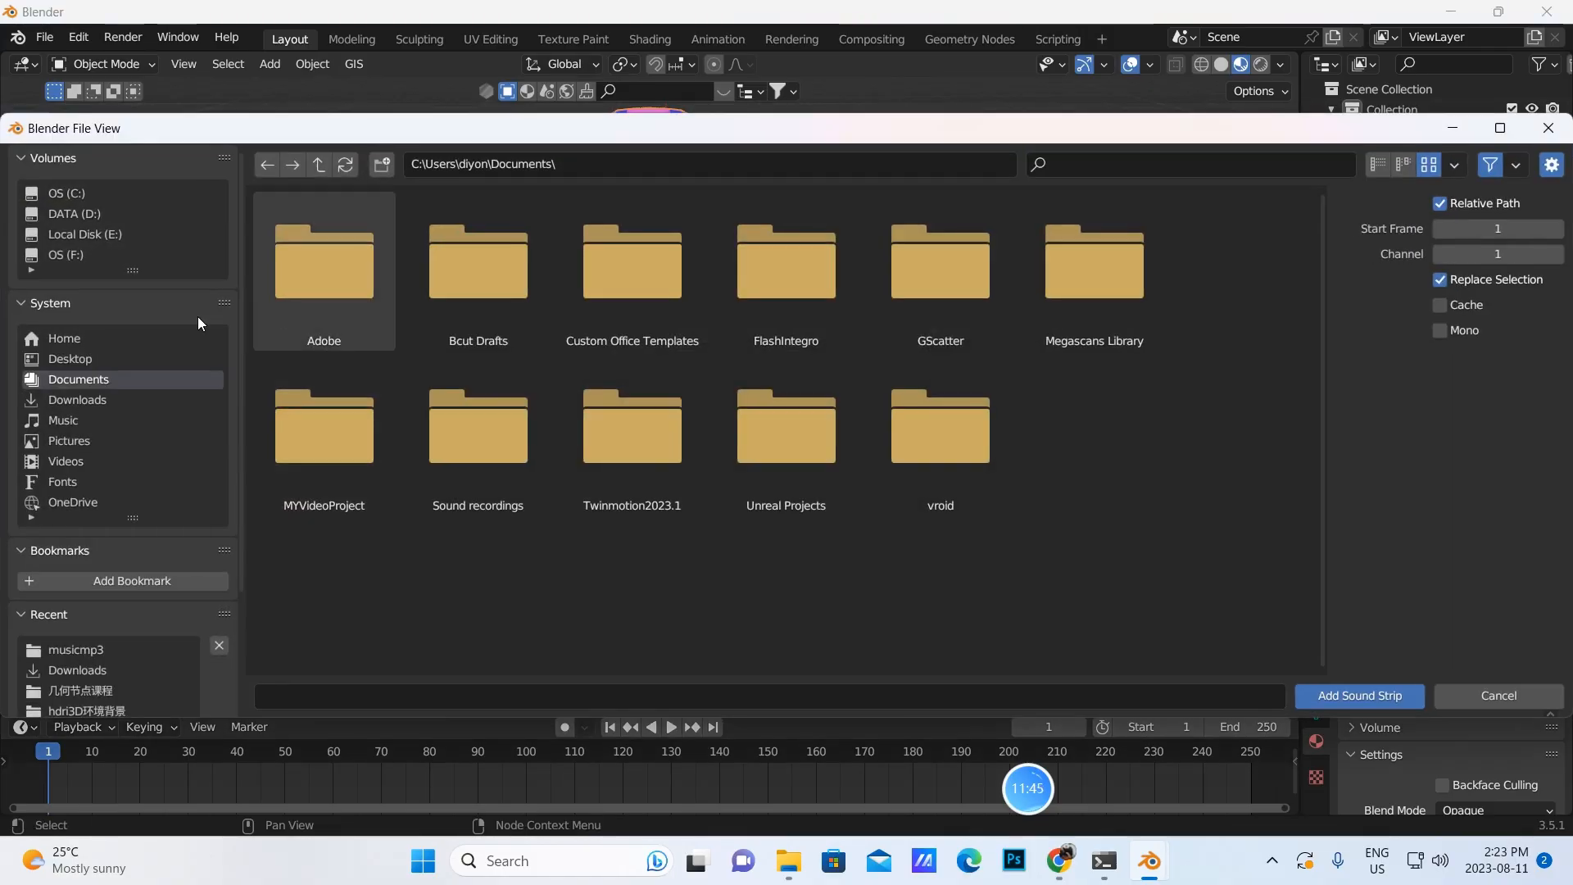
left_click(82, 213)
double_click(501, 279)
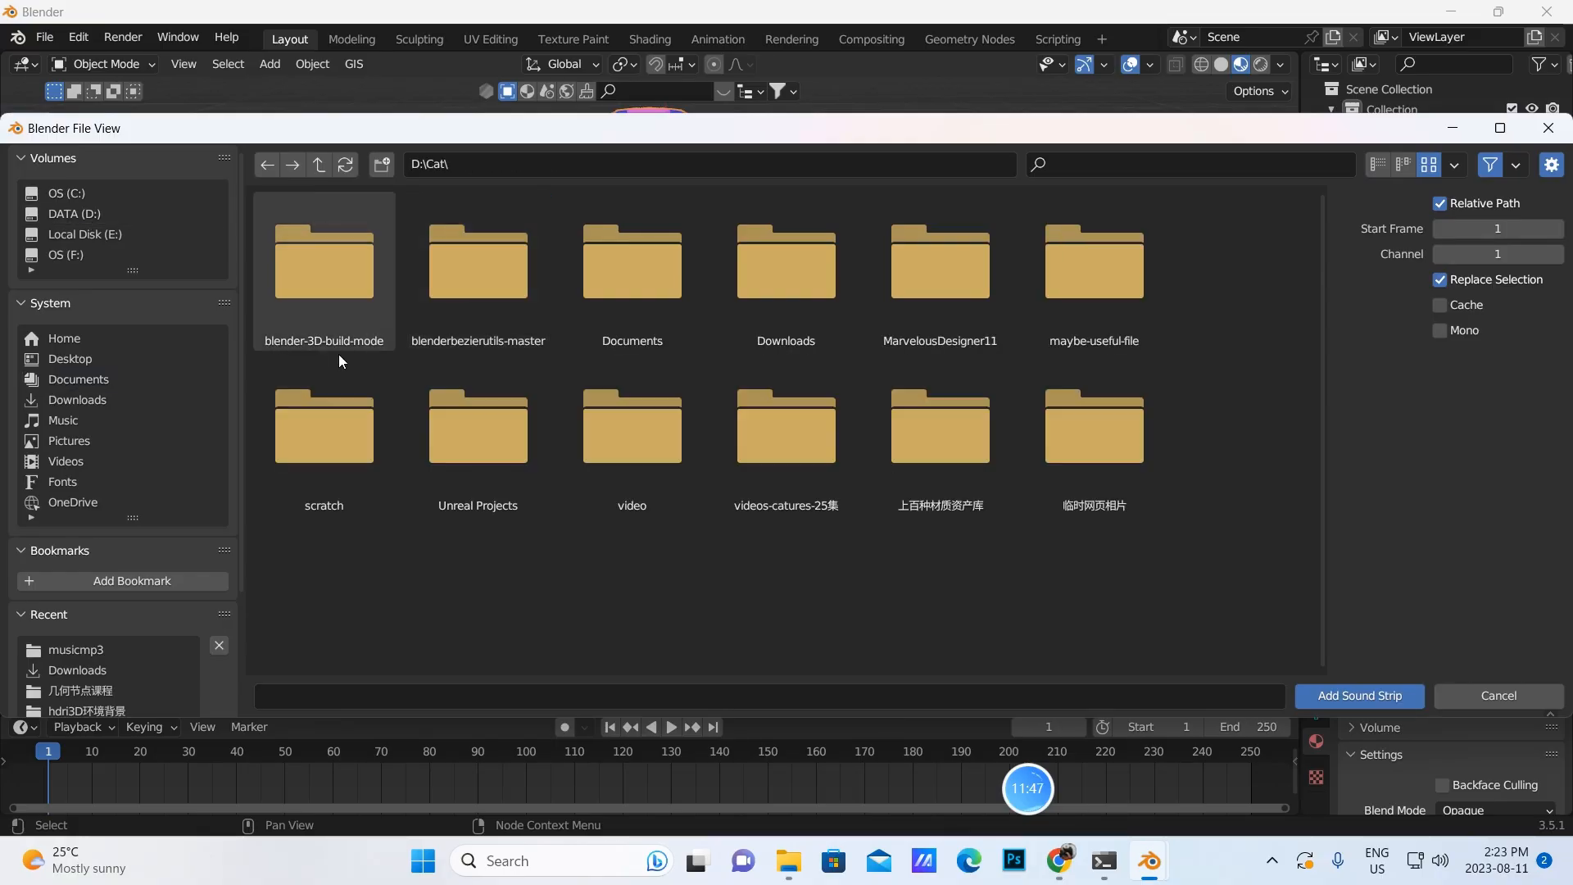
double_click(647, 289)
double_click(331, 284)
double_click(333, 285)
left_click(1108, 446)
double_click(1108, 445)
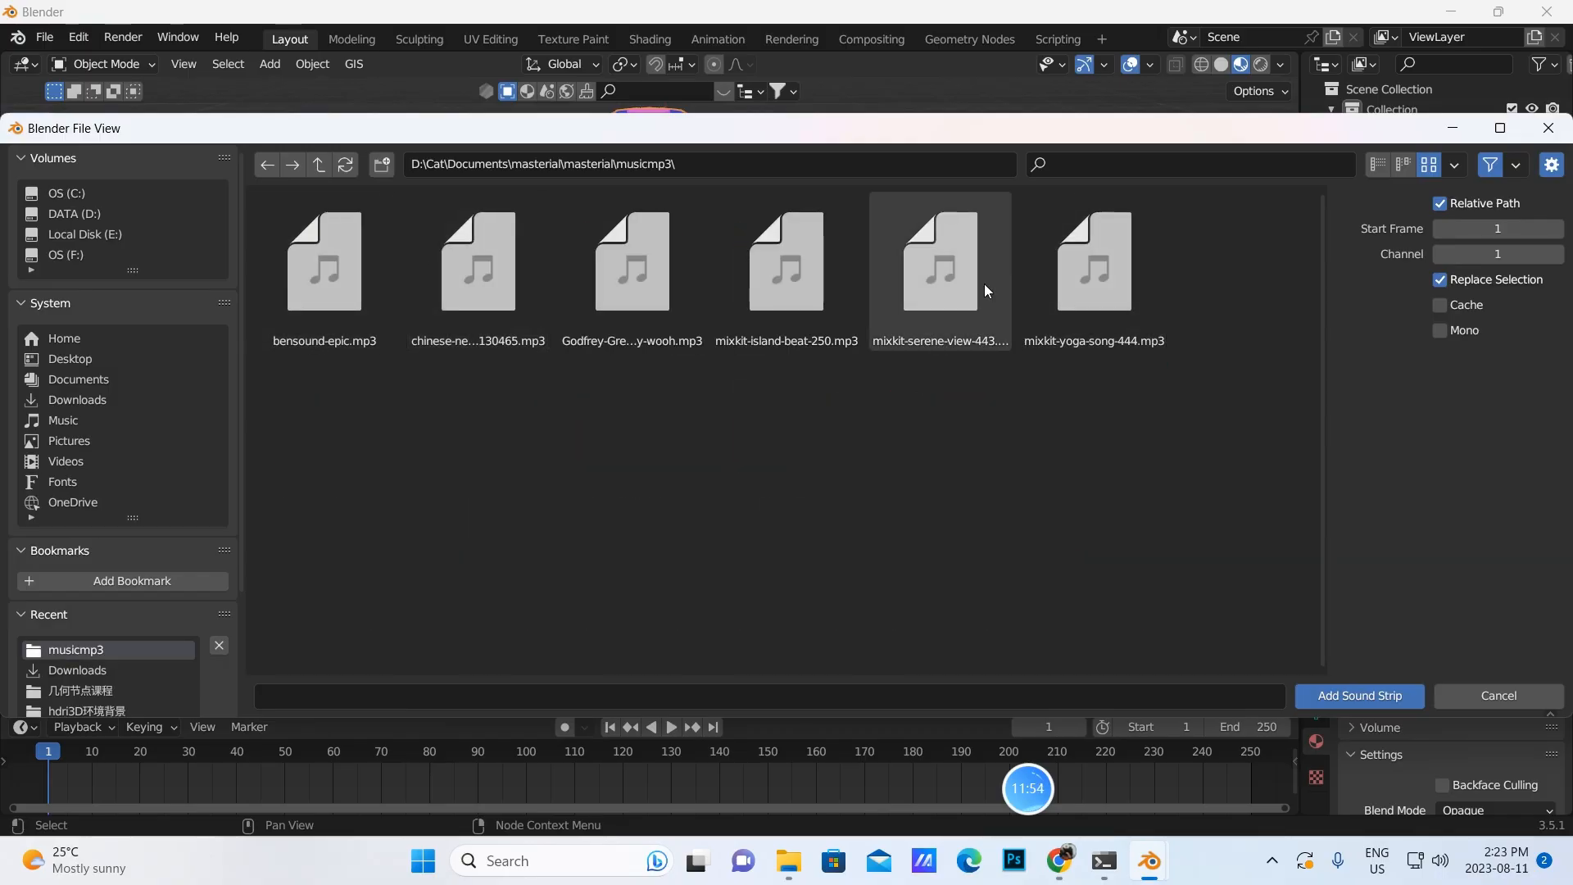
left_click(819, 287)
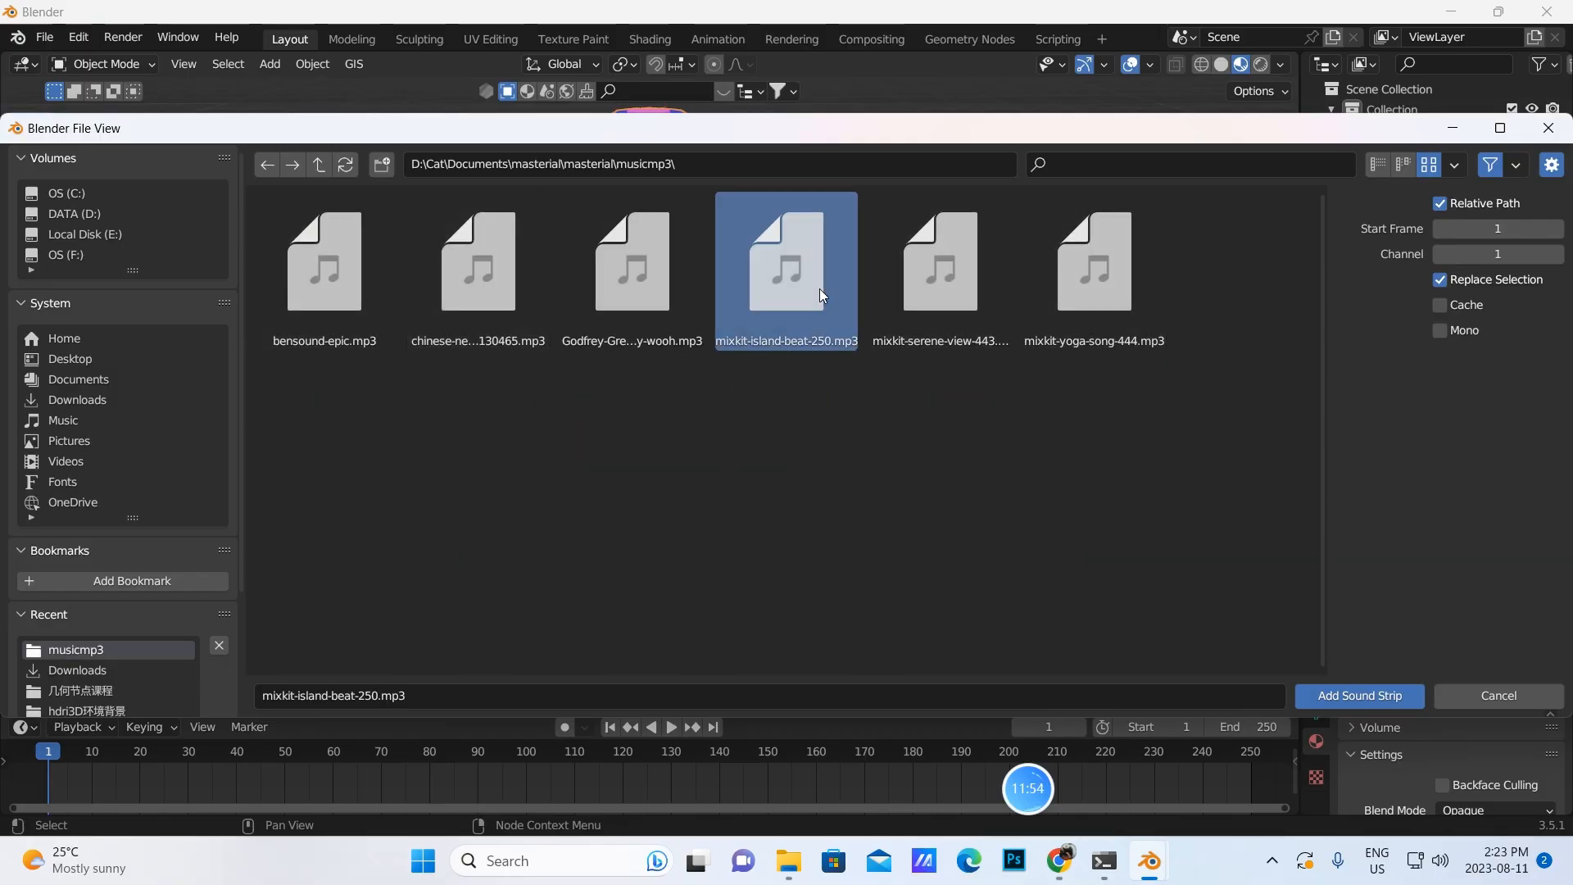
left_click(1353, 697)
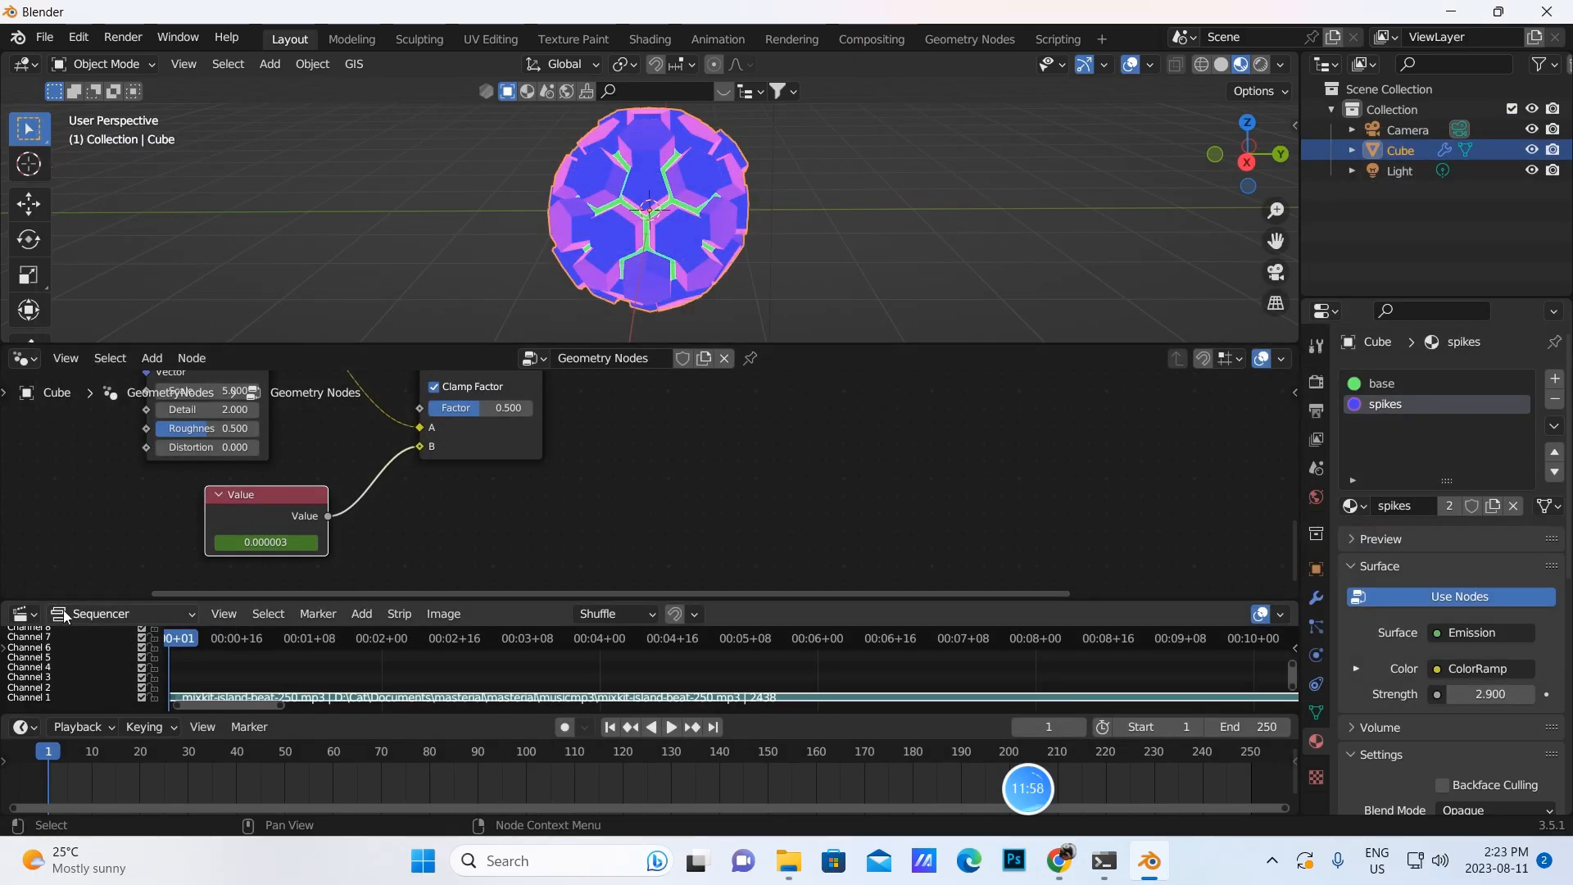
Switch the Video Sequencer area back to the Graph Editor, preview the animation with its sound, and return to frame 1
left_click(37, 616)
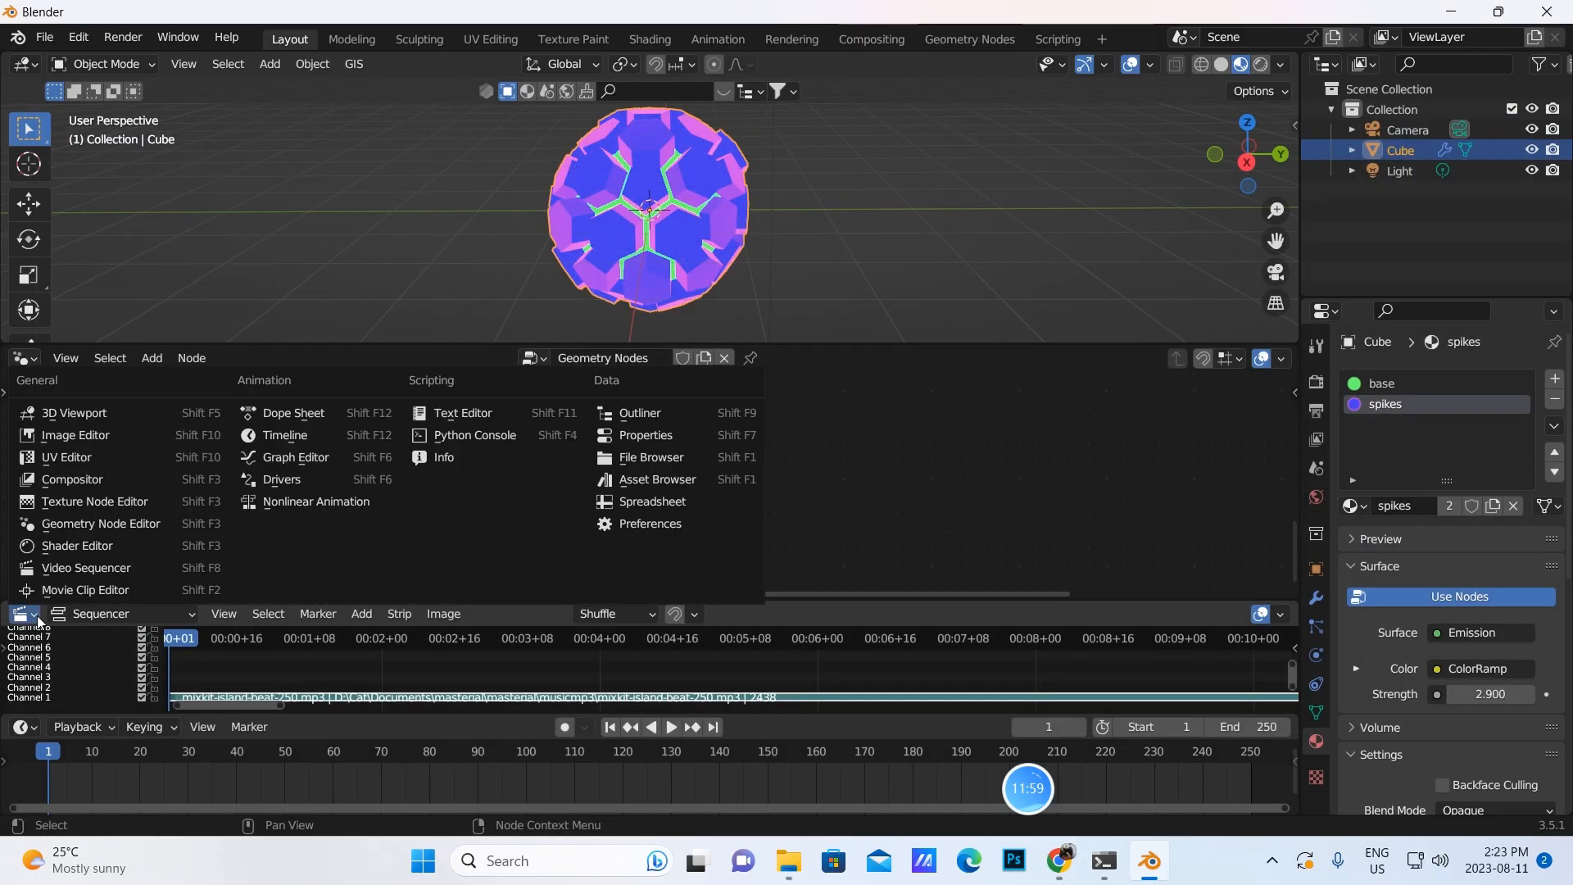
left_click(285, 457)
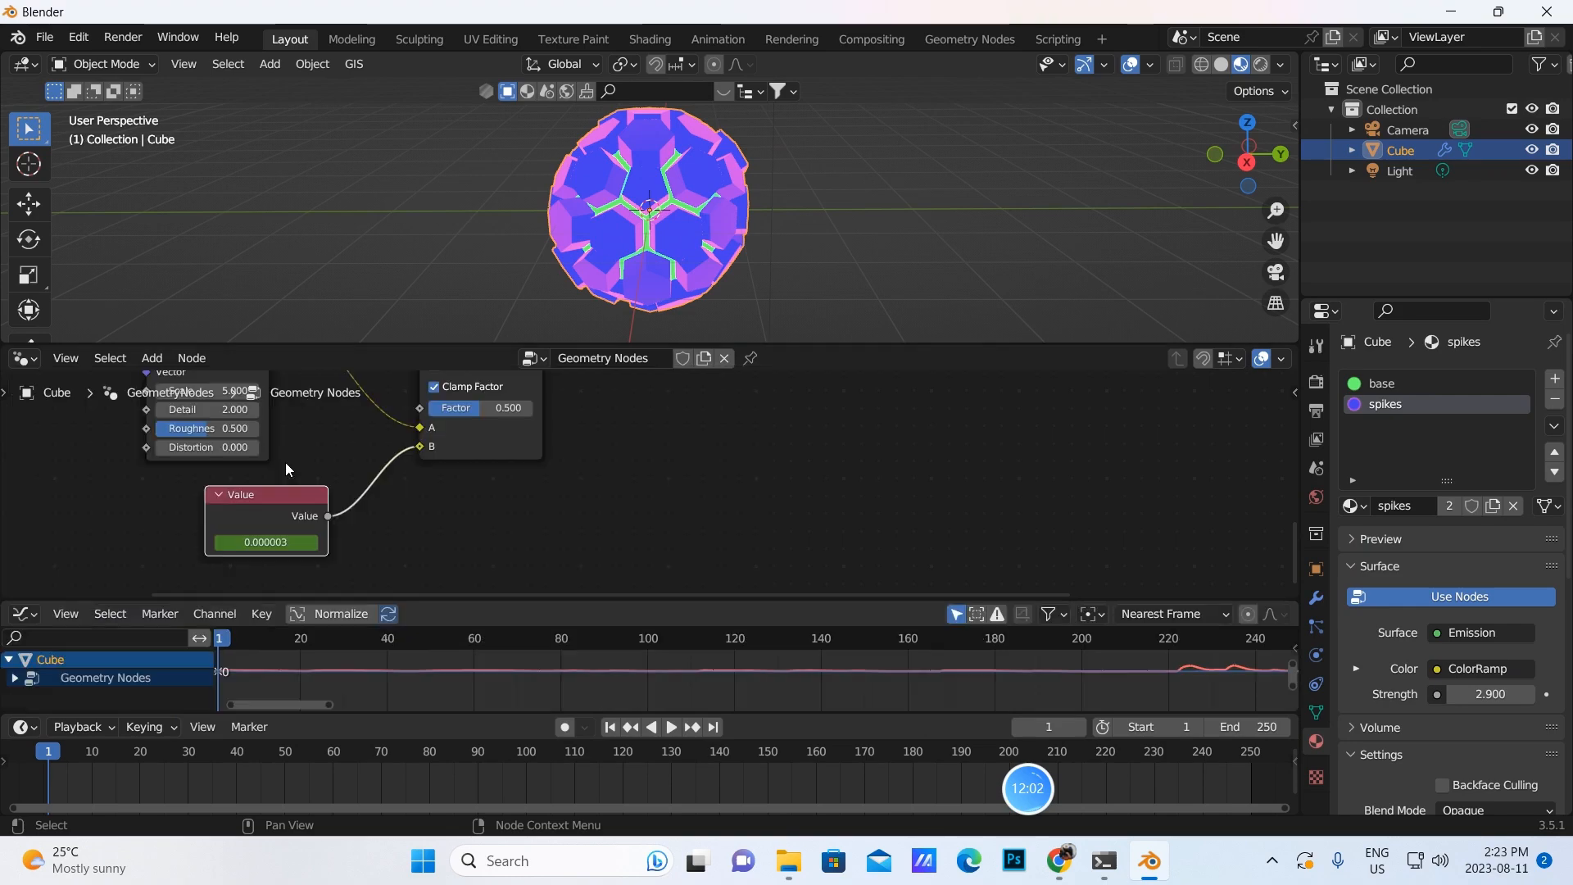
left_click(673, 726)
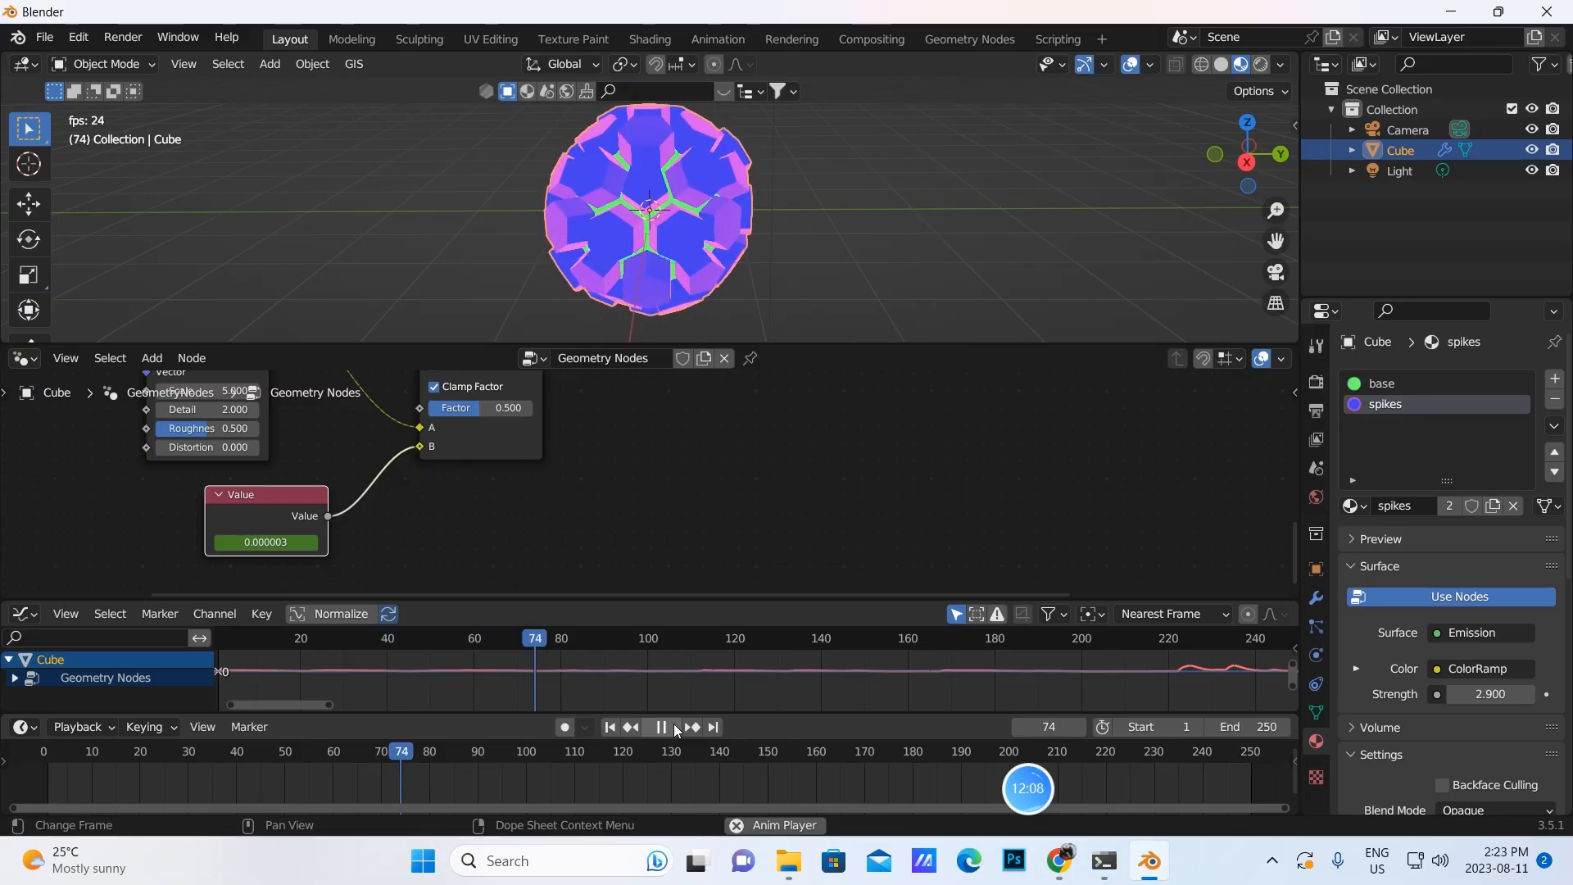
left_click_drag(776, 344, 703, 475)
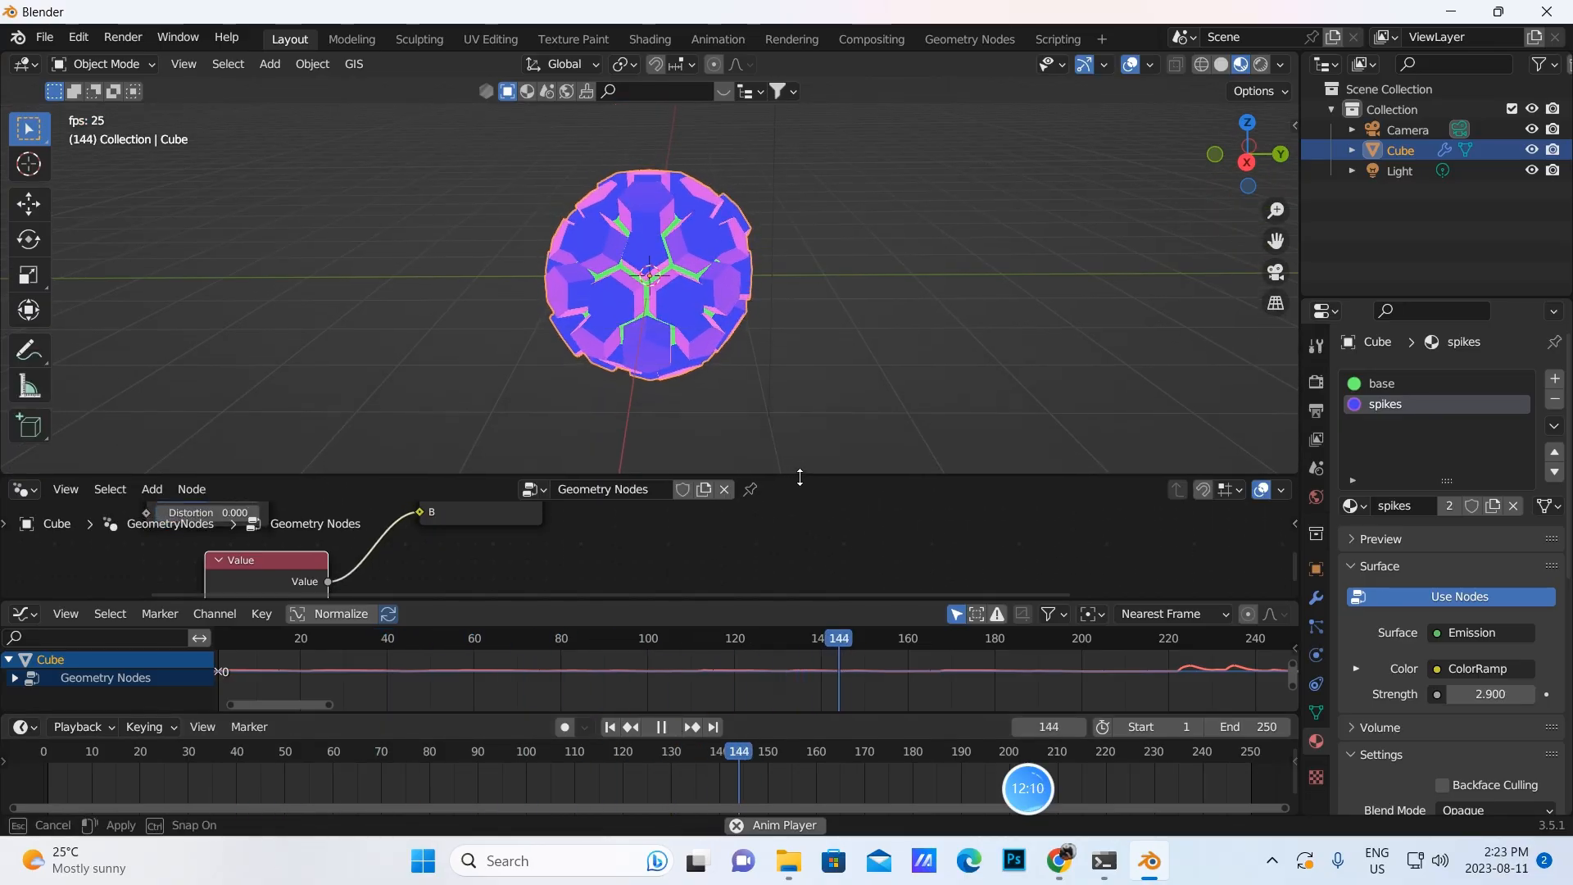
left_click(662, 732)
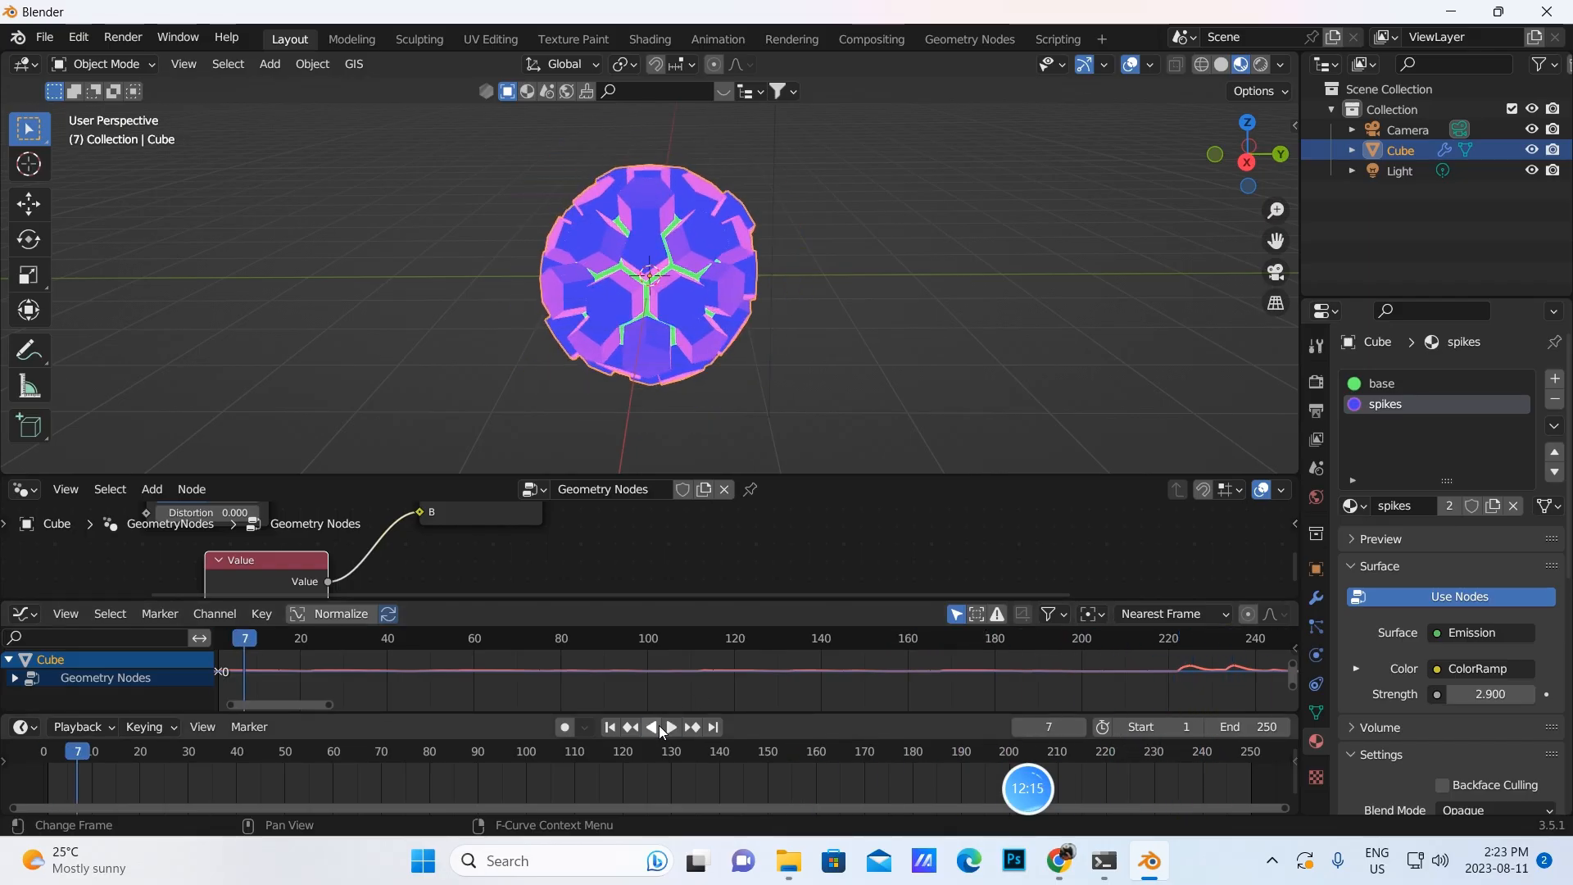
left_click(611, 727)
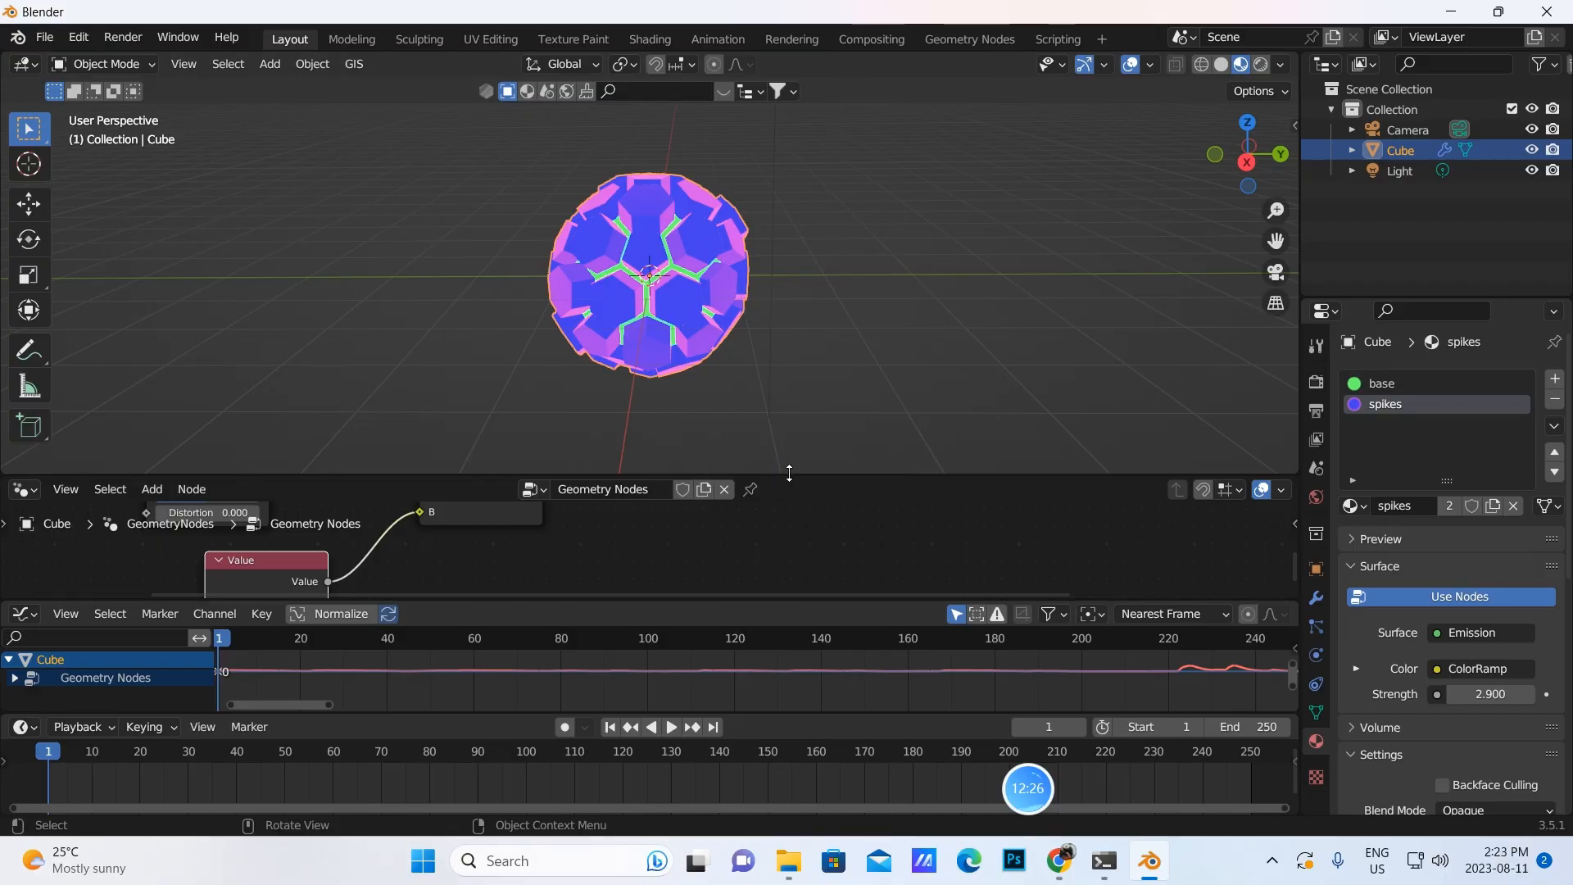
left_click_drag(789, 473, 801, 337)
Move Extrude Mesh and the nodes following it farther right to leave a gap after the Mix node
middle_click_drag(737, 446, 711, 605)
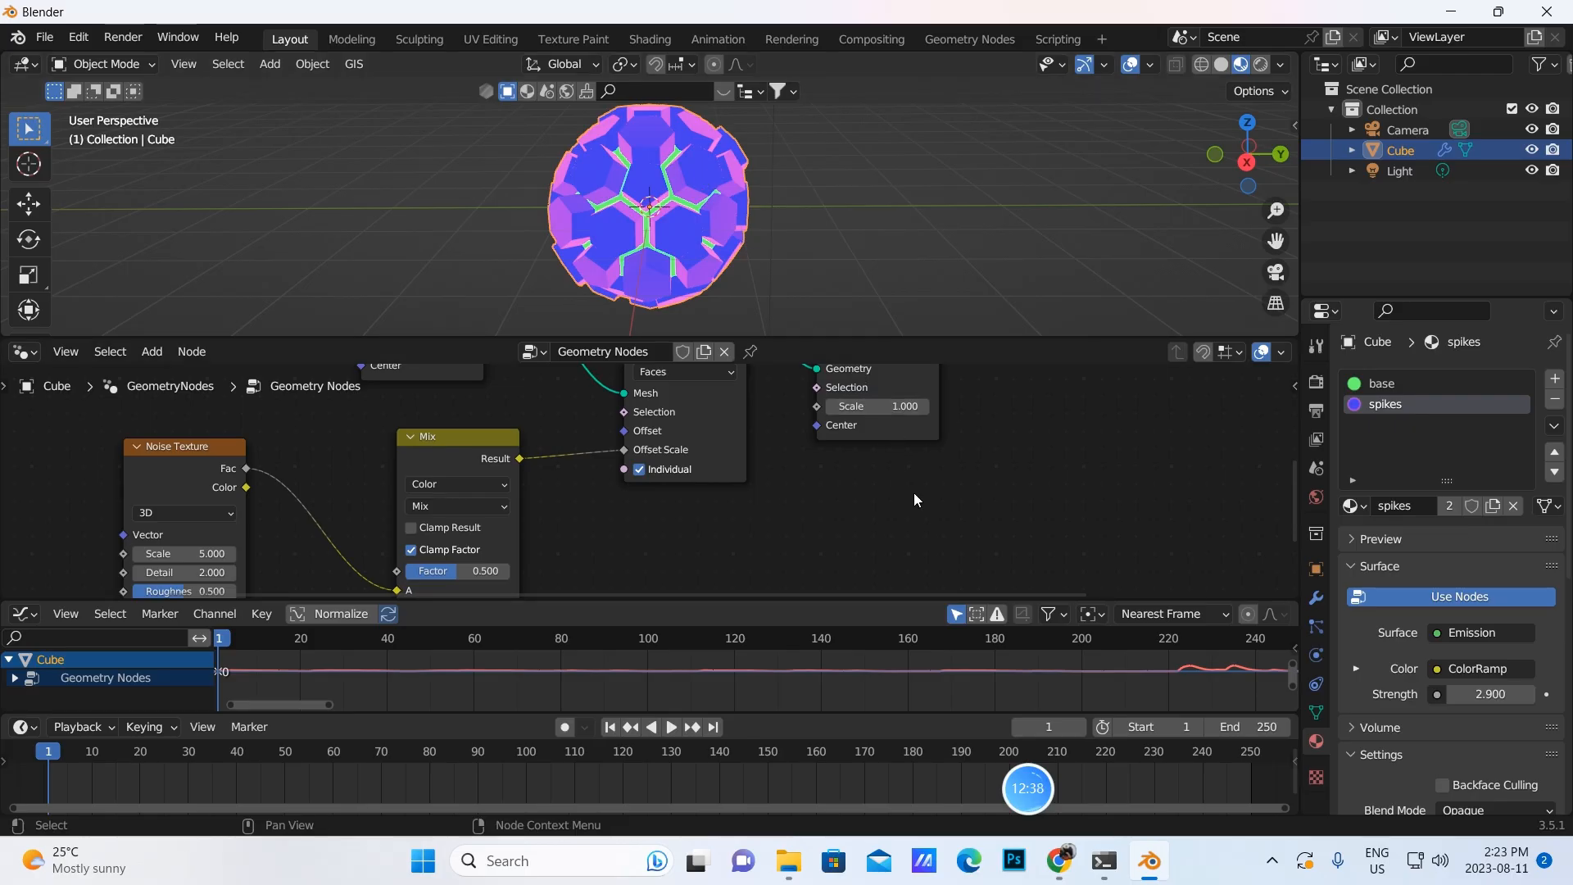
middle_click_drag(888, 514, 806, 628)
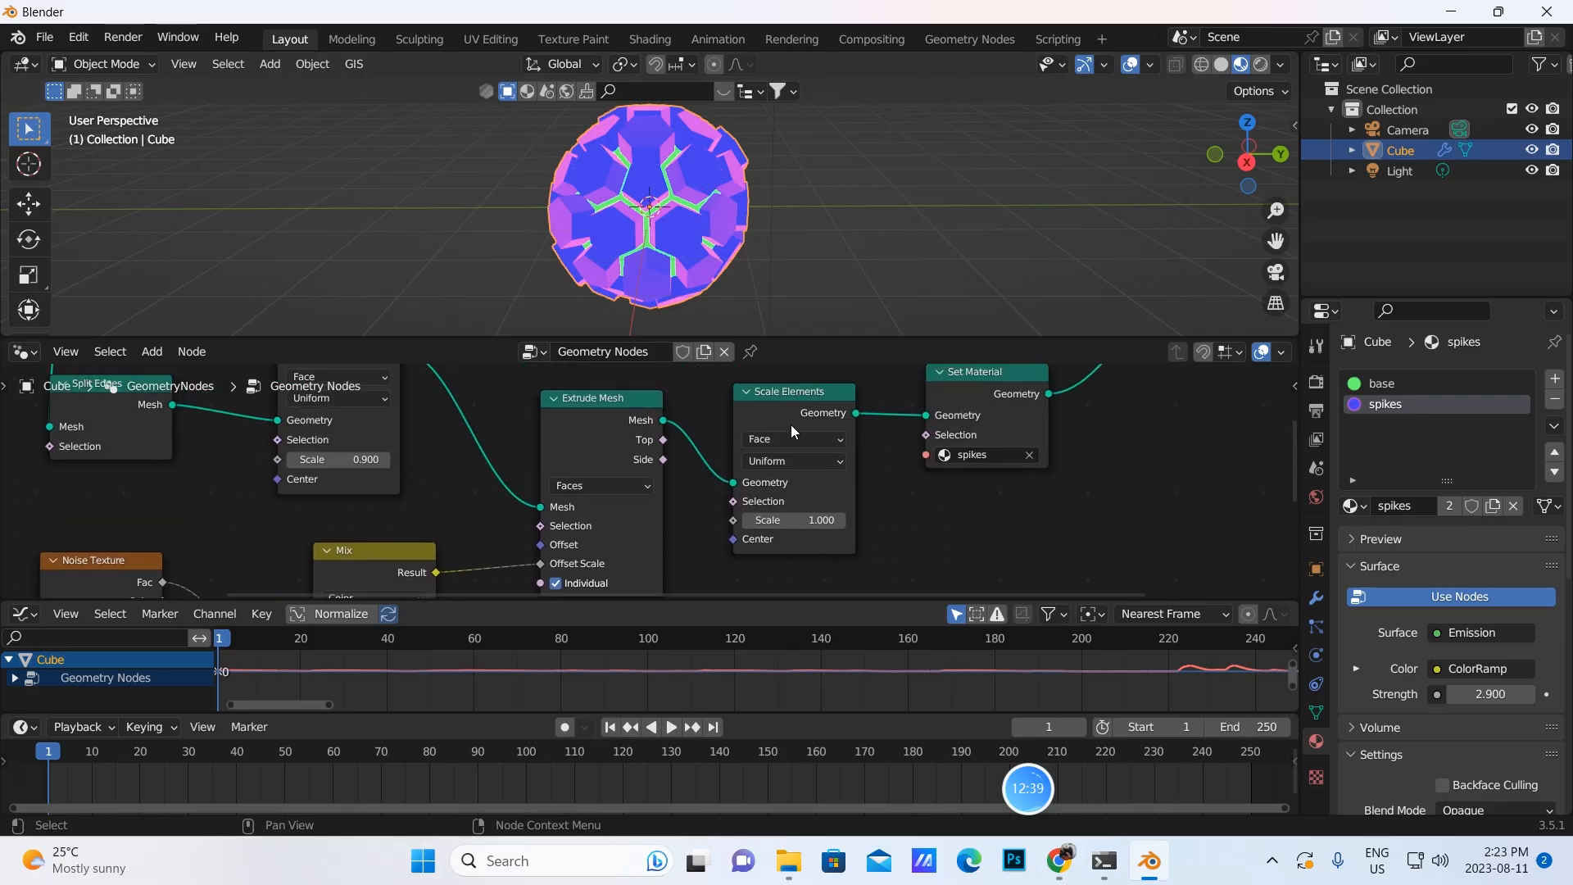
scroll(794, 415, "down", 1)
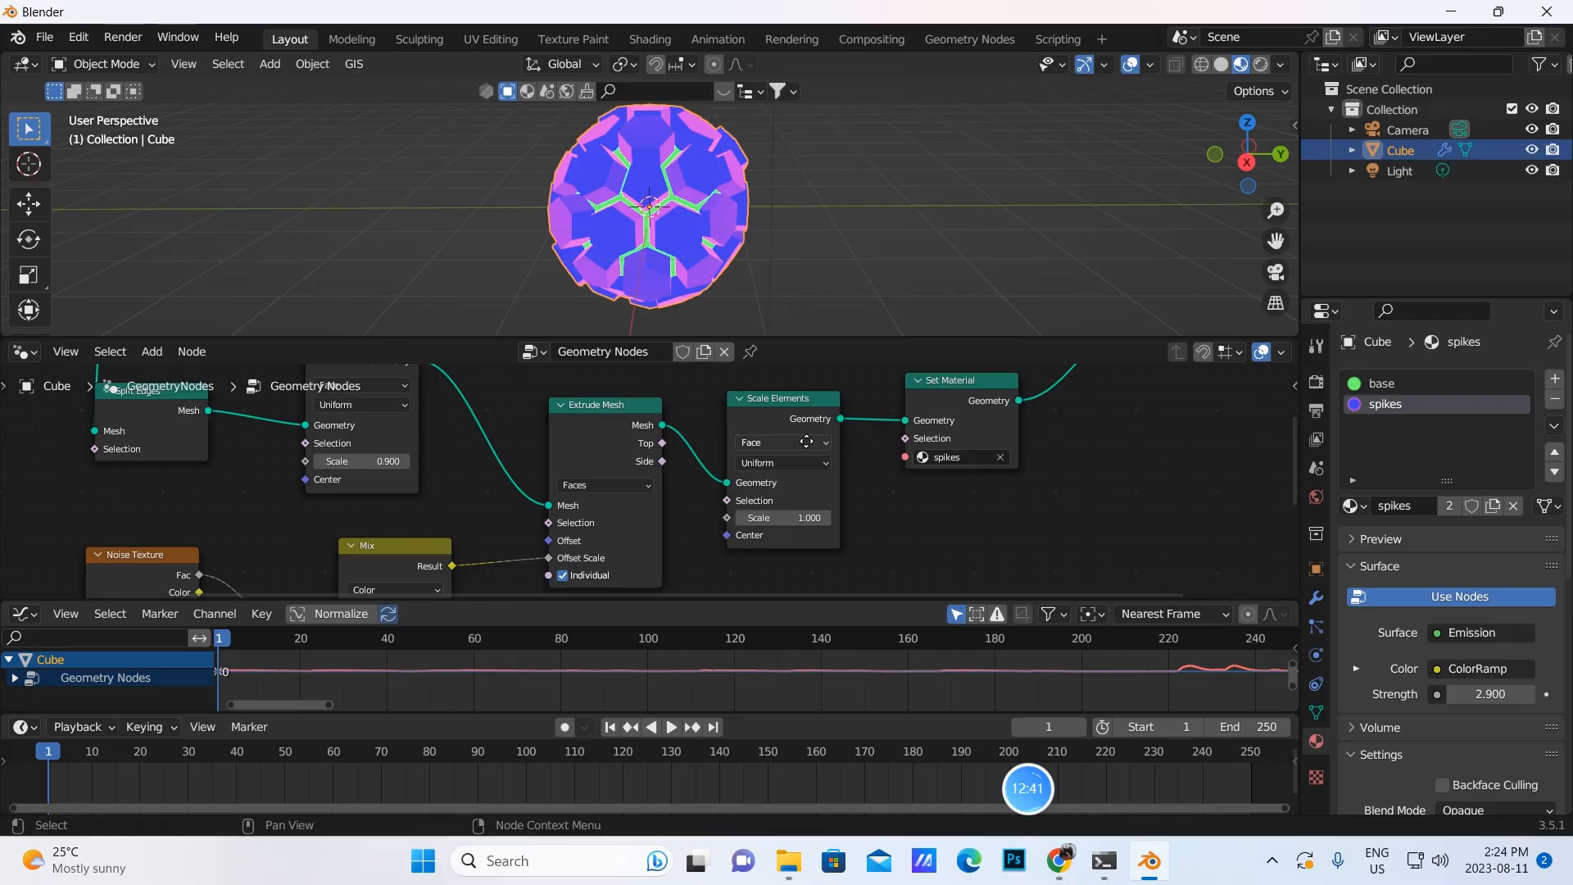
middle_click_drag(806, 443, 773, 441)
left_click_drag(508, 400, 1064, 568)
scroll(1064, 568, "down", 2)
scroll(1137, 501, "down", 1)
middle_click_drag(1131, 508, 1072, 569)
left_click_drag(473, 387, 1183, 577)
left_click_drag(765, 431, 1027, 434)
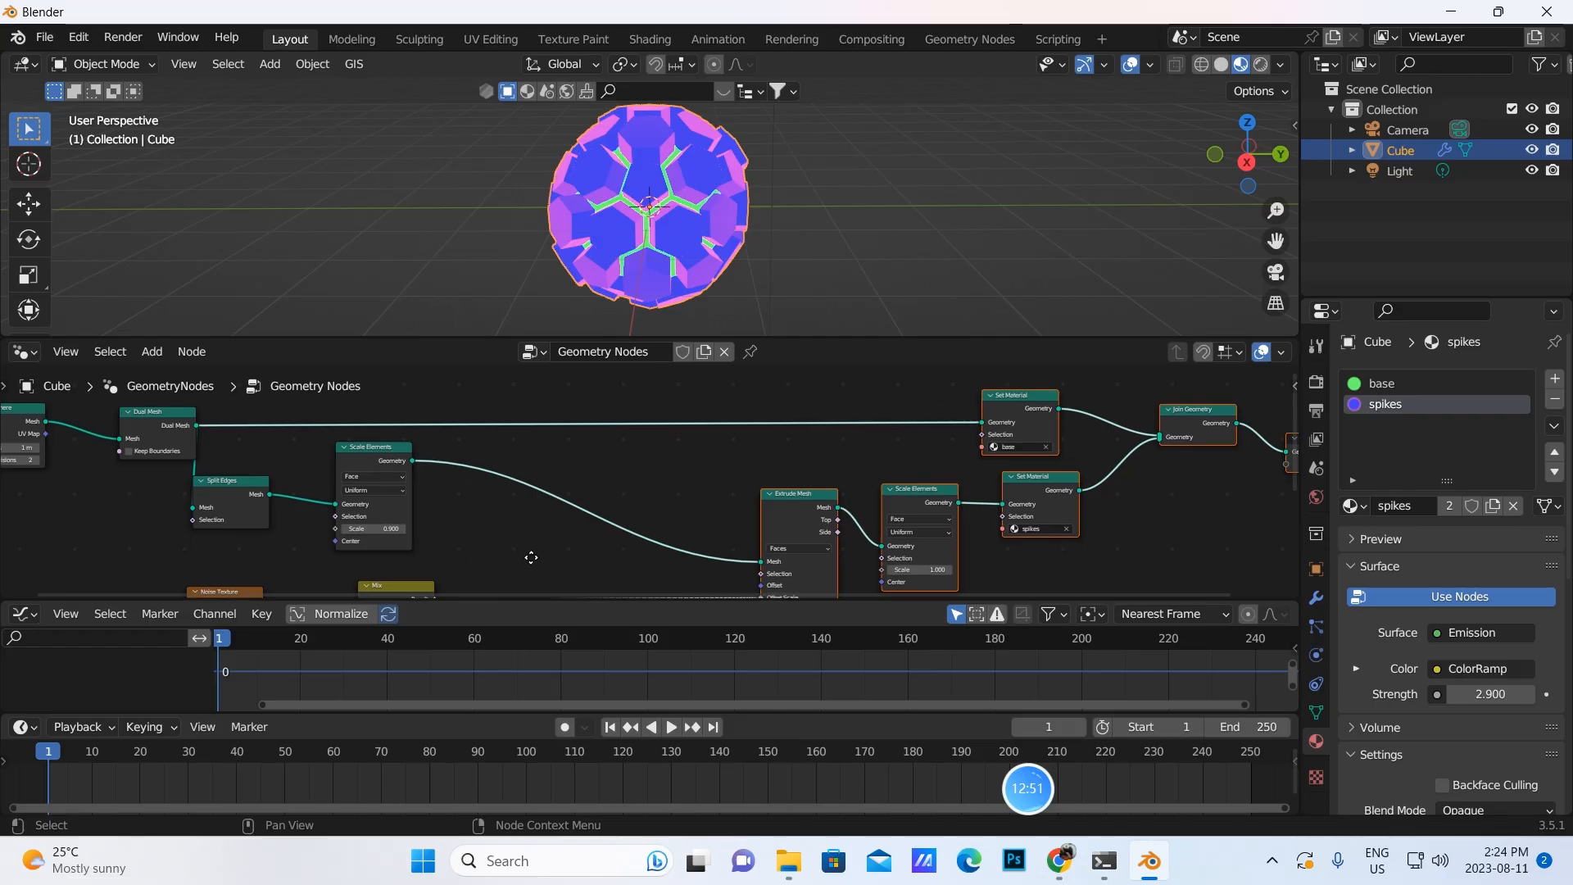
Insert a Map Range node on the link between the Mix result and Extrude Mesh's Offset Scale
middle_click_drag(529, 561, 590, 417)
scroll(613, 527, "up", 1)
mouse_move(613, 527)
middle_mouse_down()
mouse_move(588, 547)
mouse_move(594, 527)
middle_mouse_up()
scroll(589, 548, "up", 2)
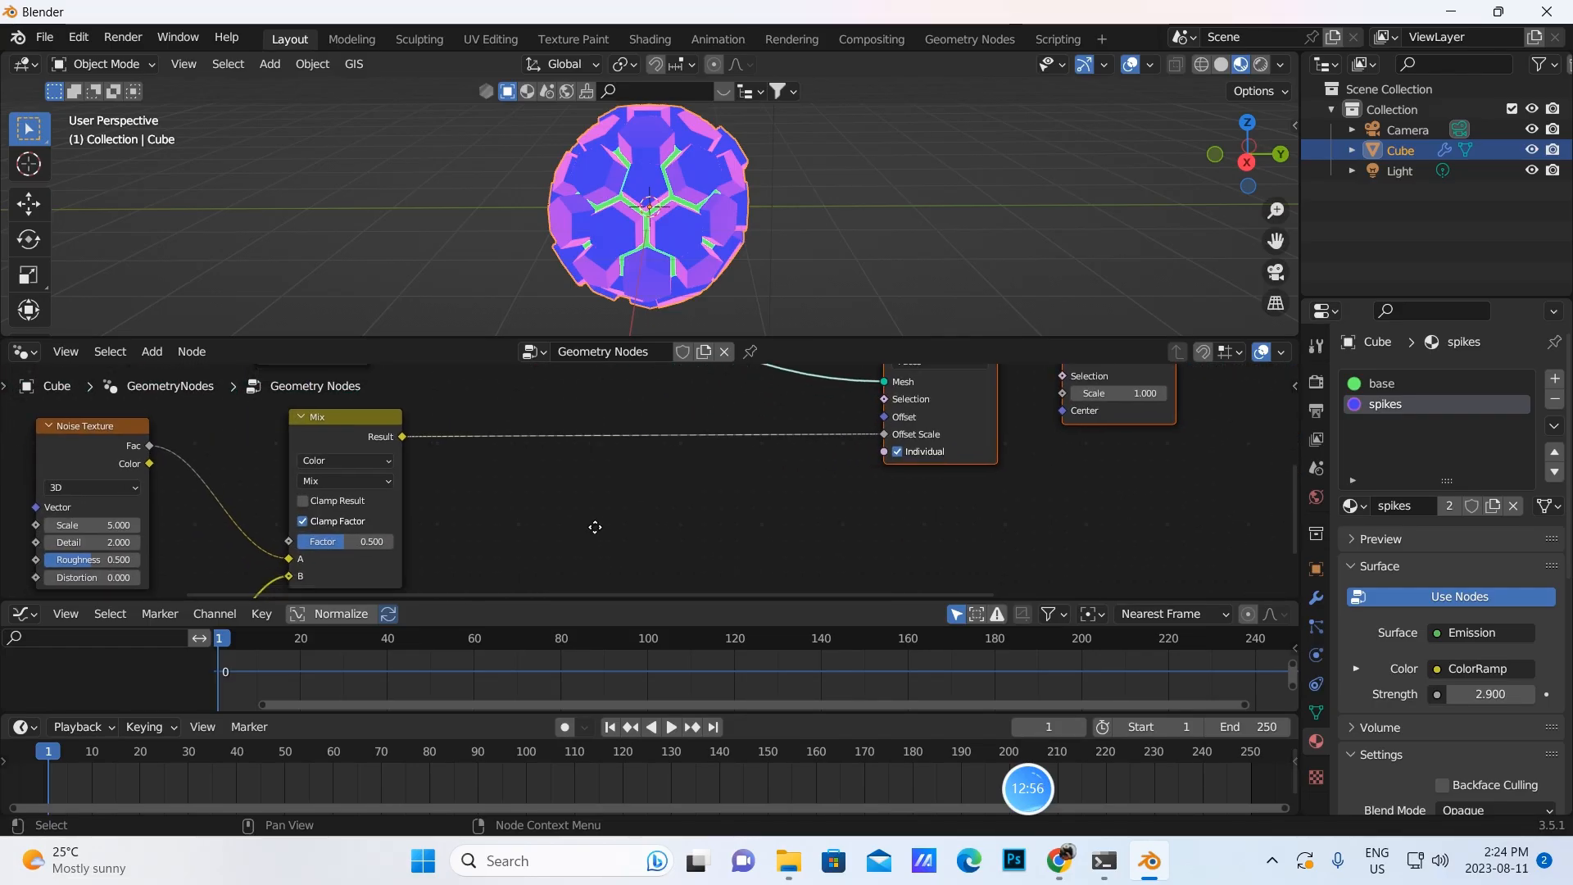
left_click(160, 352)
left_click(174, 377)
type("map")
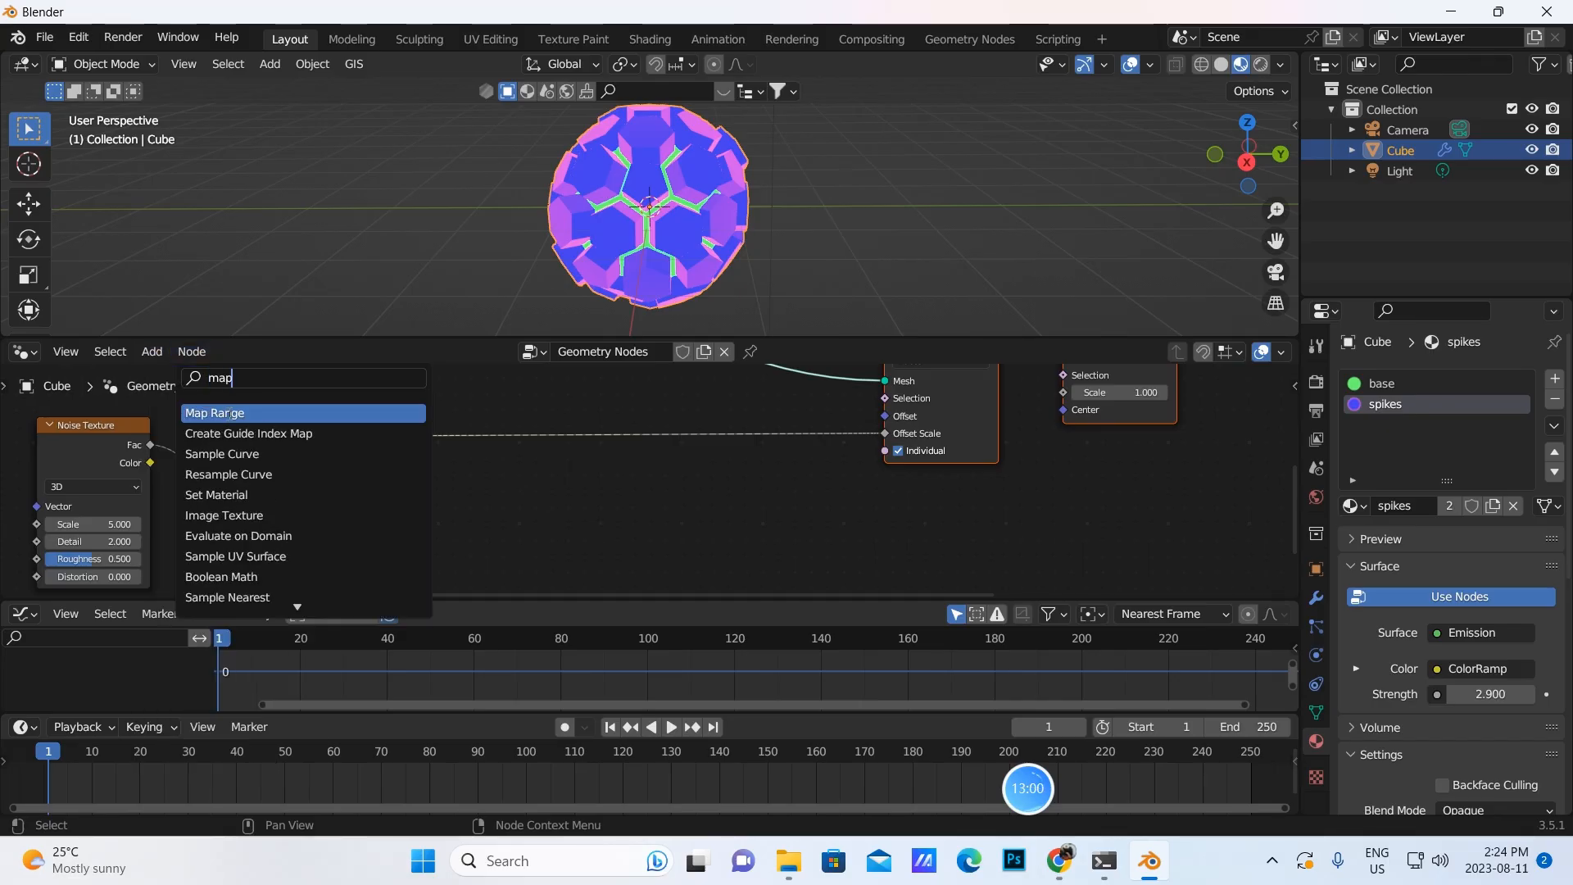
left_click(228, 413)
left_click(603, 447)
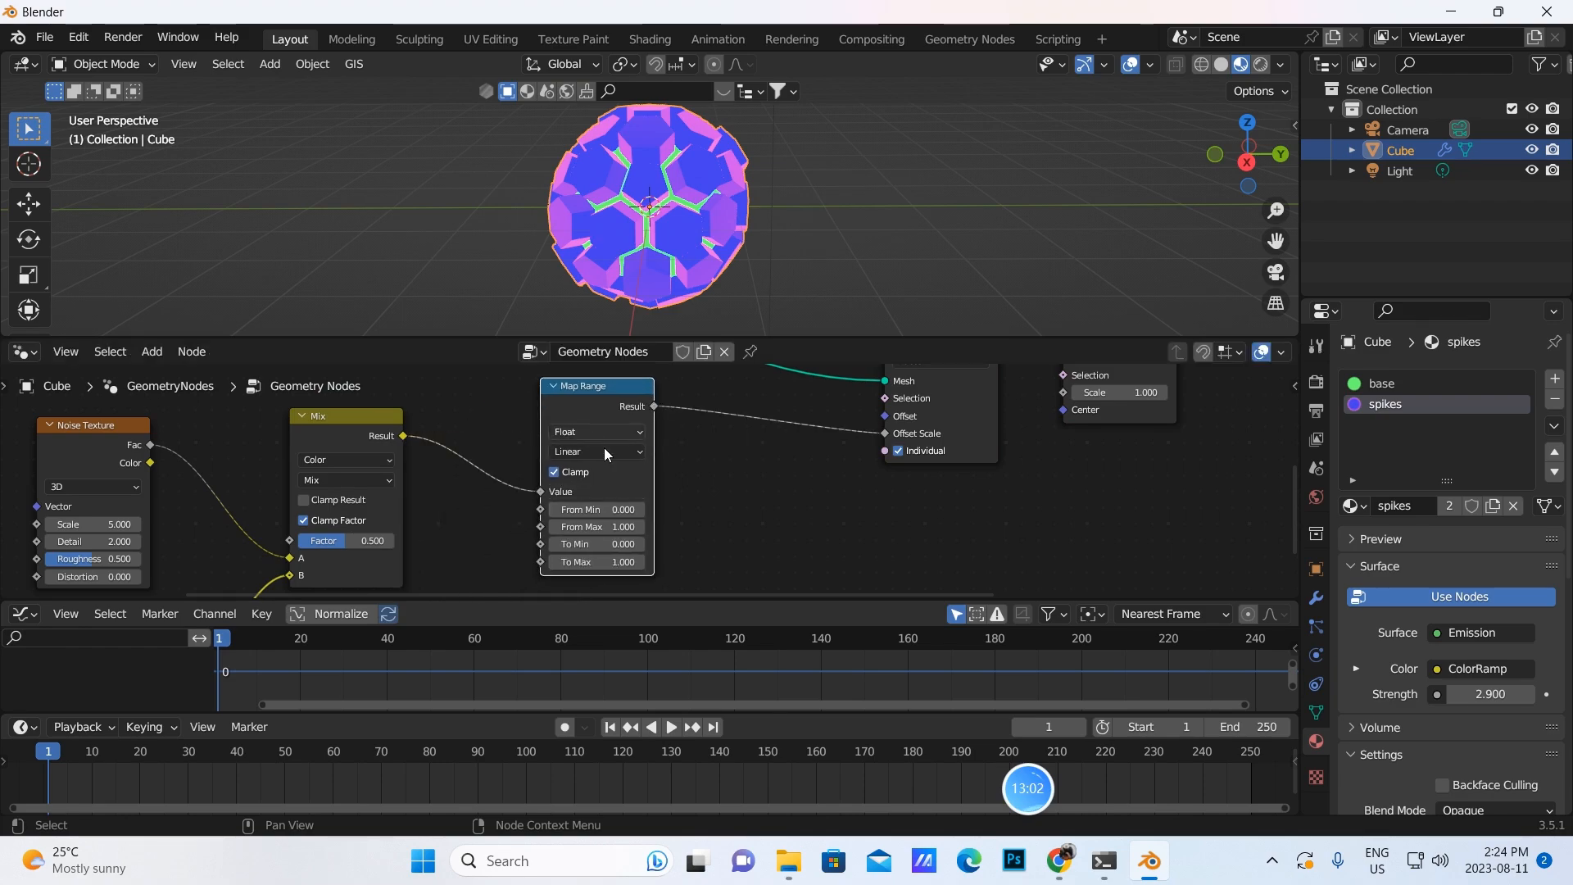
Set the Map Range node's To Max to 2 and inspect the spikes up close
left_click(610, 562)
key("BackSpace")
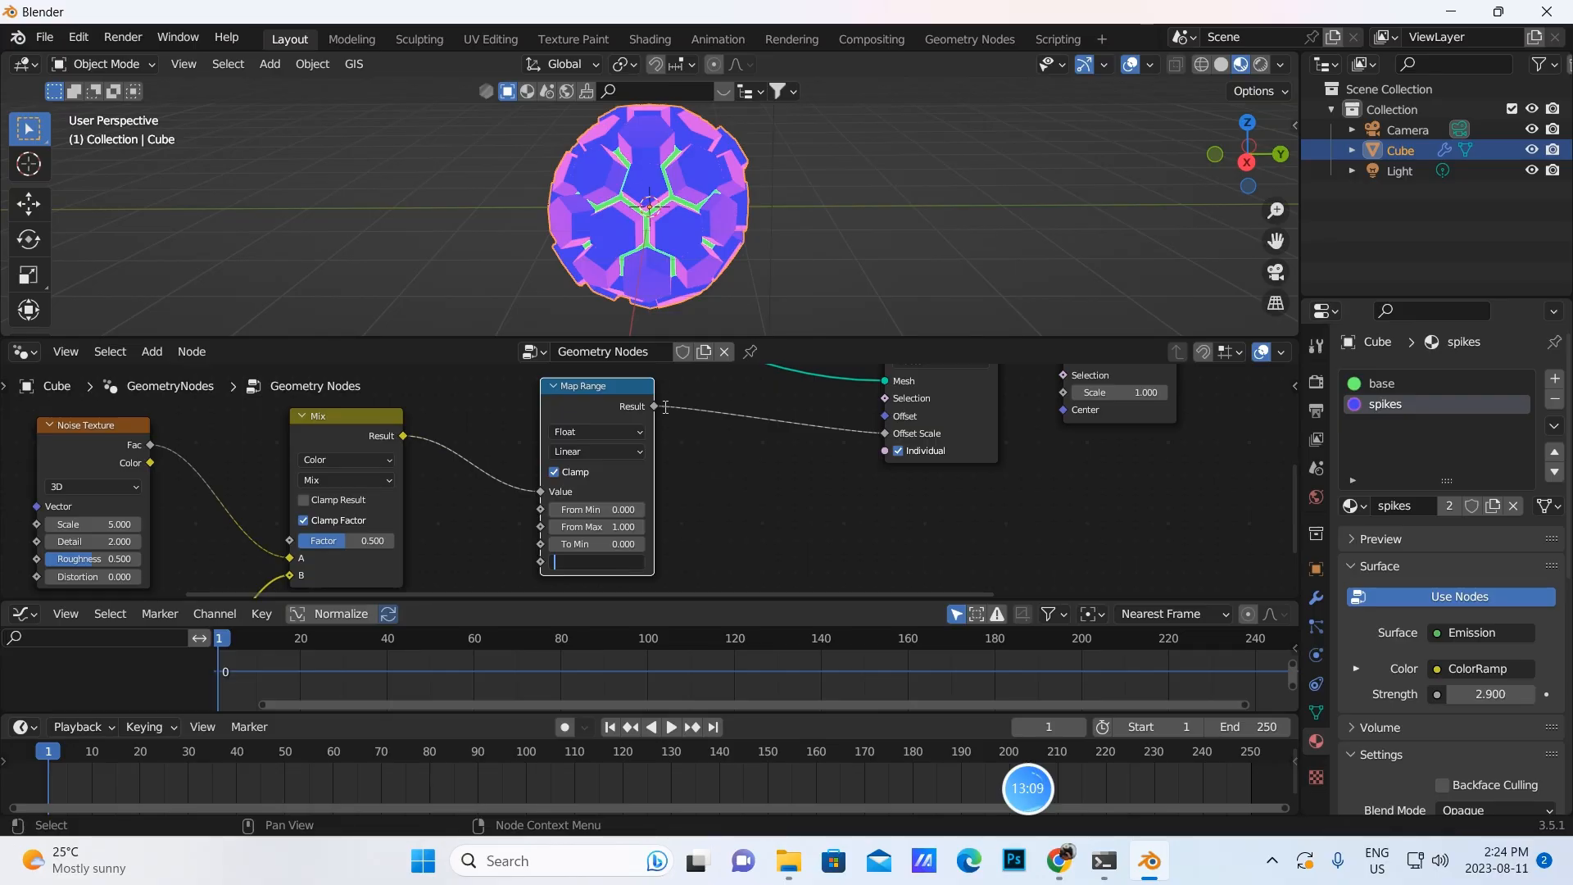
key("Return")
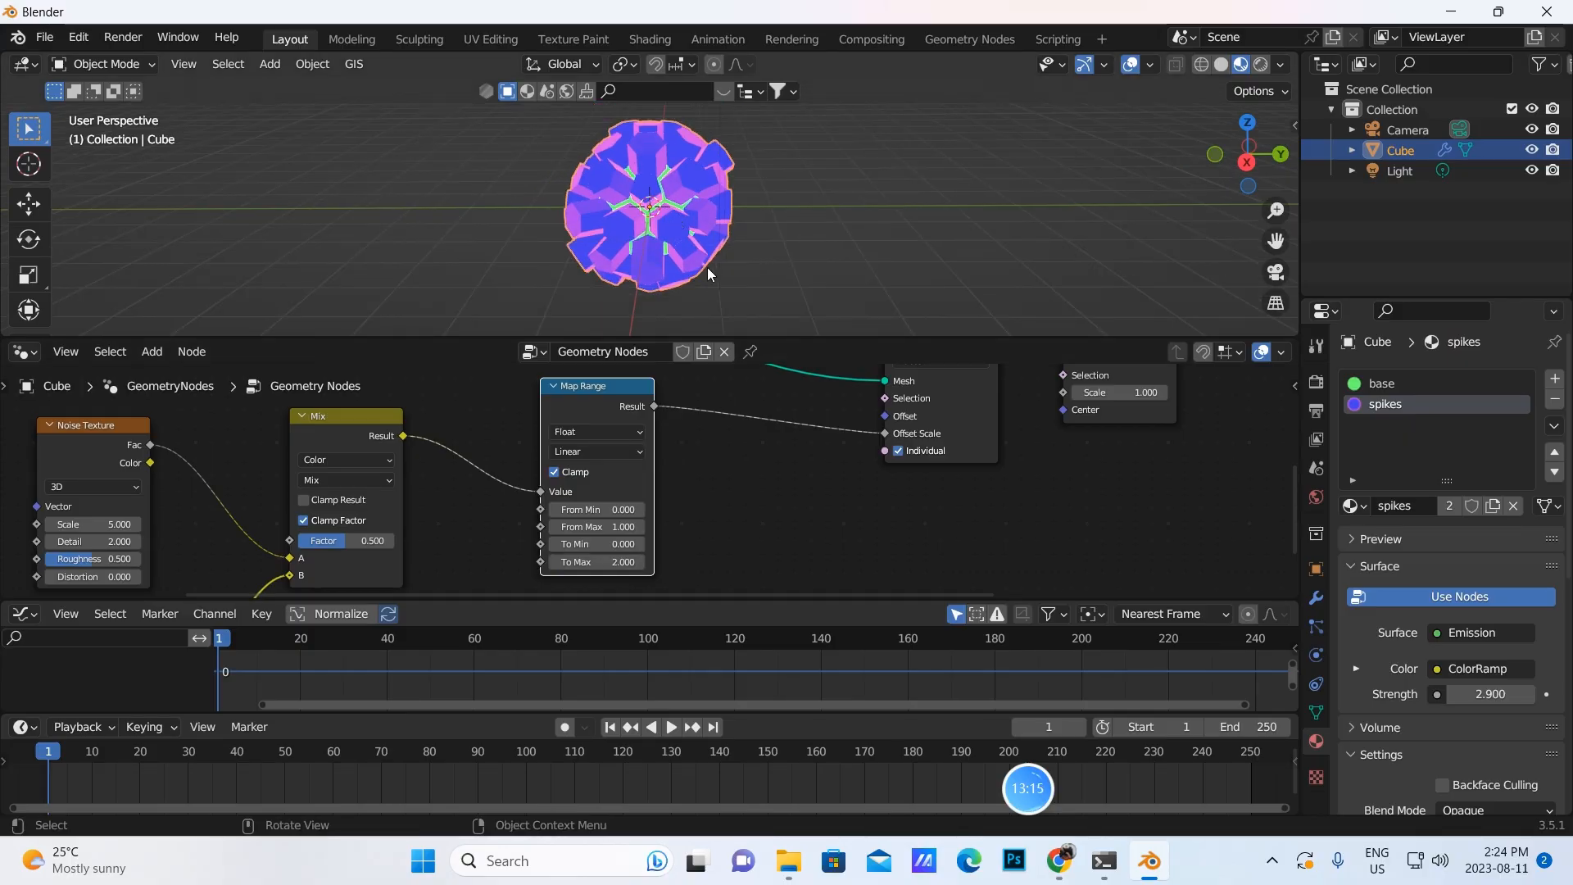
scroll(698, 240, "up", 5)
mouse_move(698, 234)
middle_mouse_down()
mouse_move(656, 232)
mouse_move(711, 239)
middle_mouse_up()
scroll(711, 239, "up", 2)
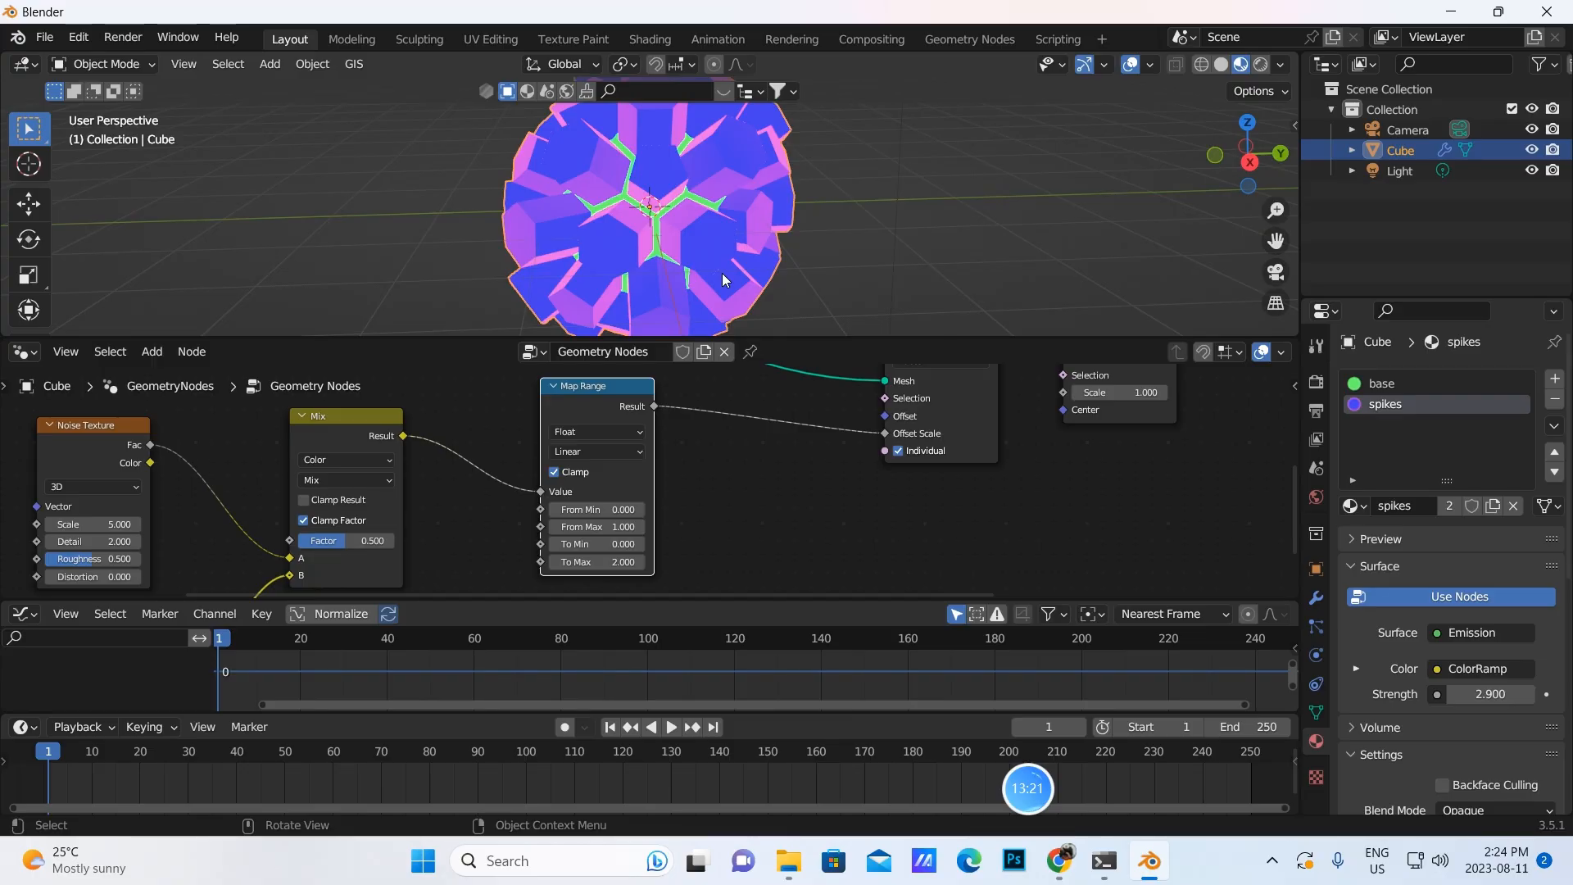
Try a scale of 0 on the Scale Elements node after Extrude Mesh, and undo the change
middle_click_drag(696, 478, 611, 598)
left_click(1034, 512)
key("BackSpace")
type("0")
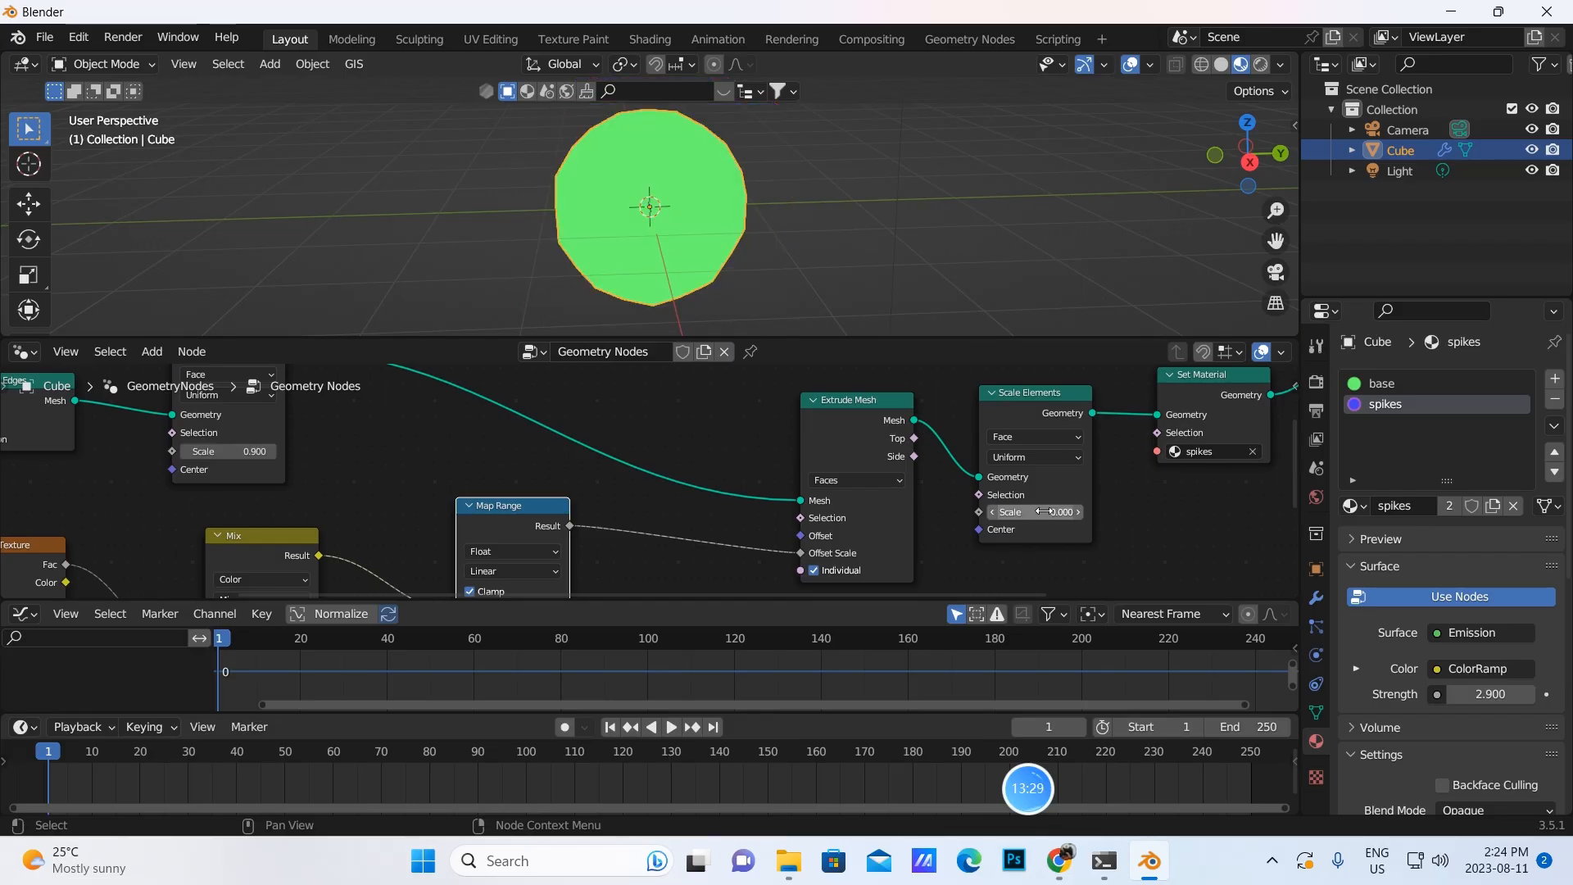
left_click_drag(1042, 511, 1019, 494)
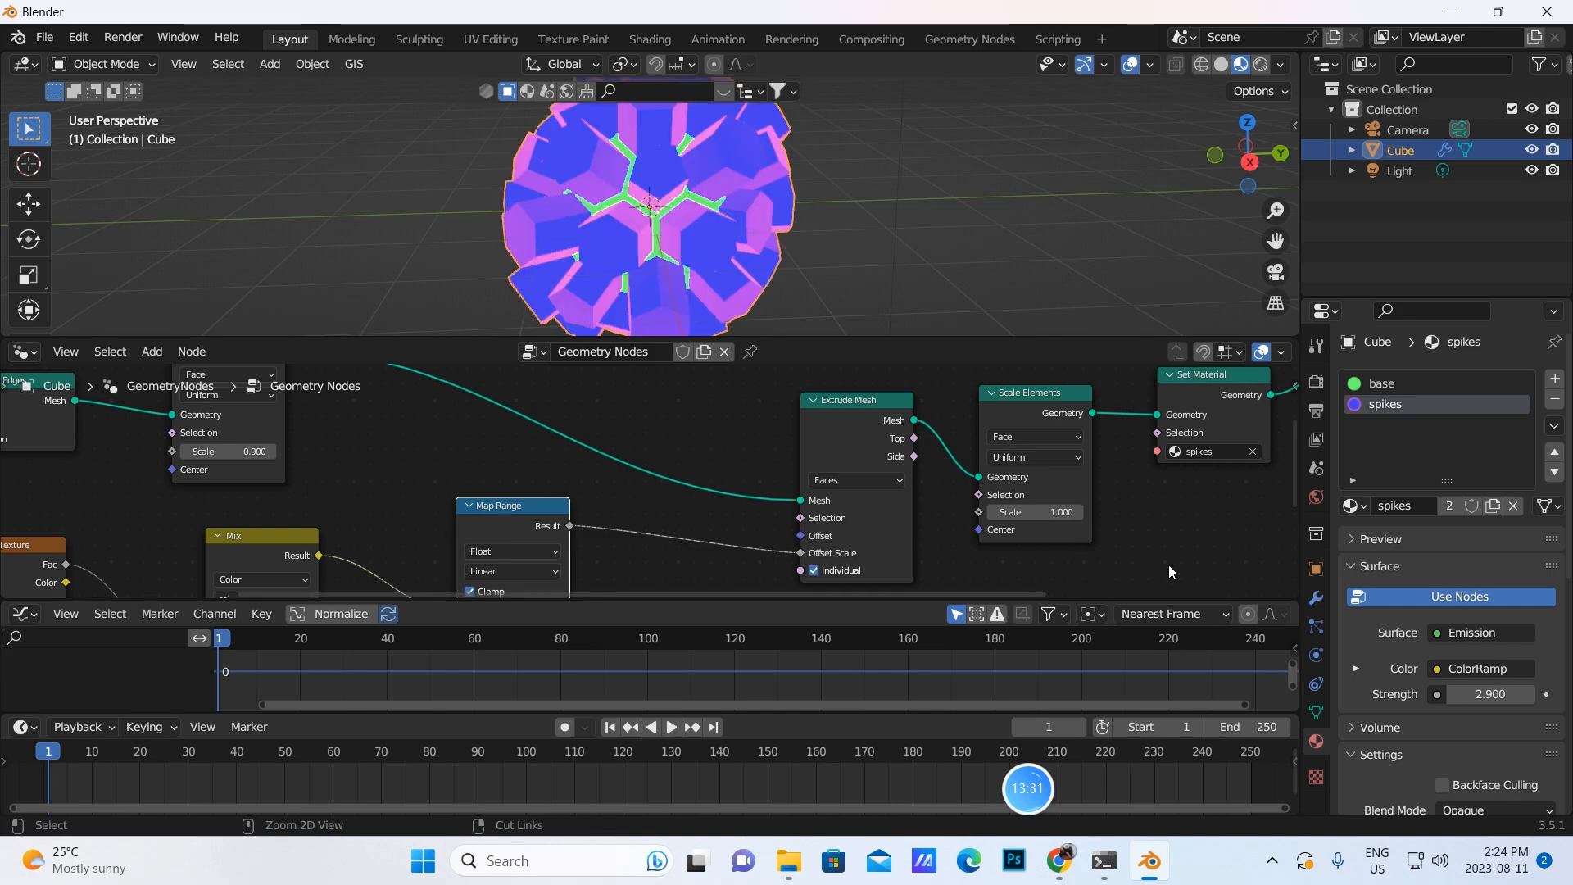
Switch the Noise Texture node from 3D to 4D
middle_click_drag(853, 278, 832, 267)
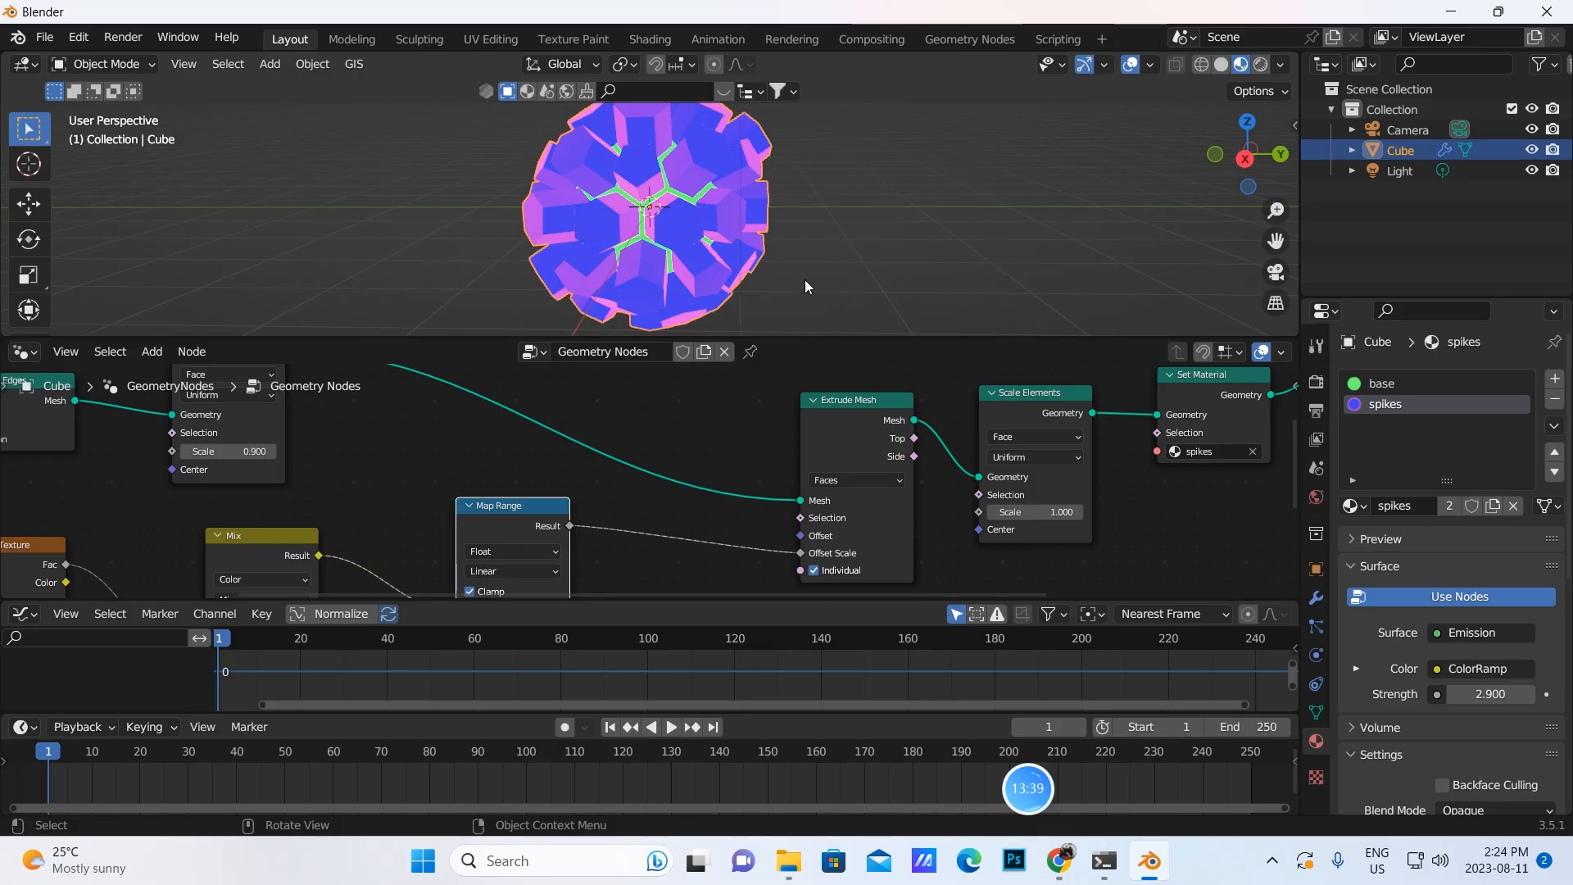
middle_click_drag(734, 435, 953, 542)
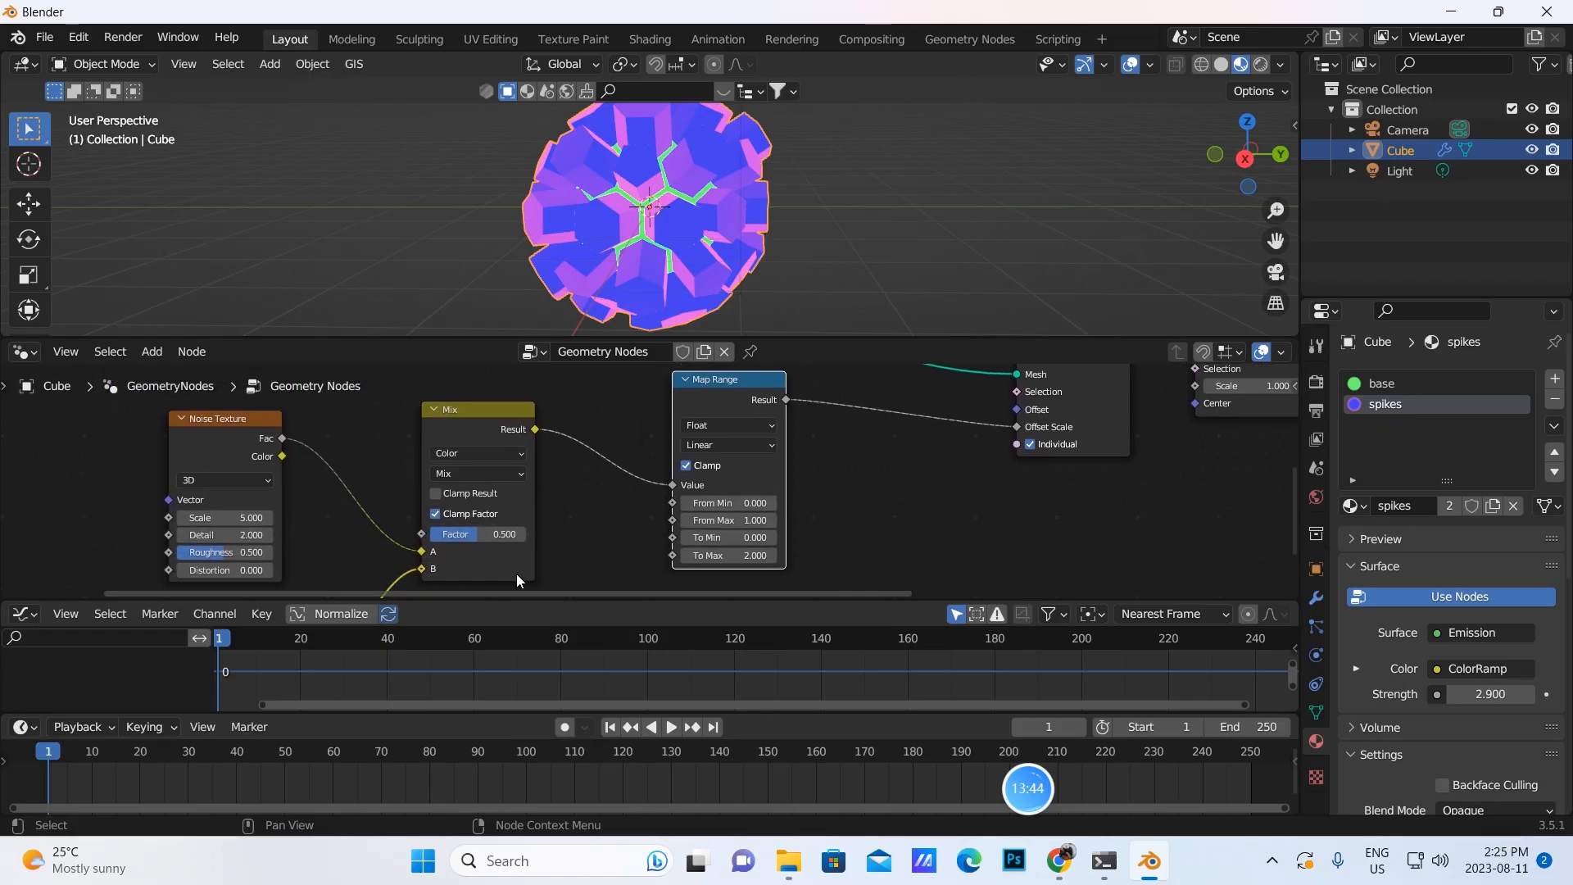
left_click(272, 478)
left_click(197, 549)
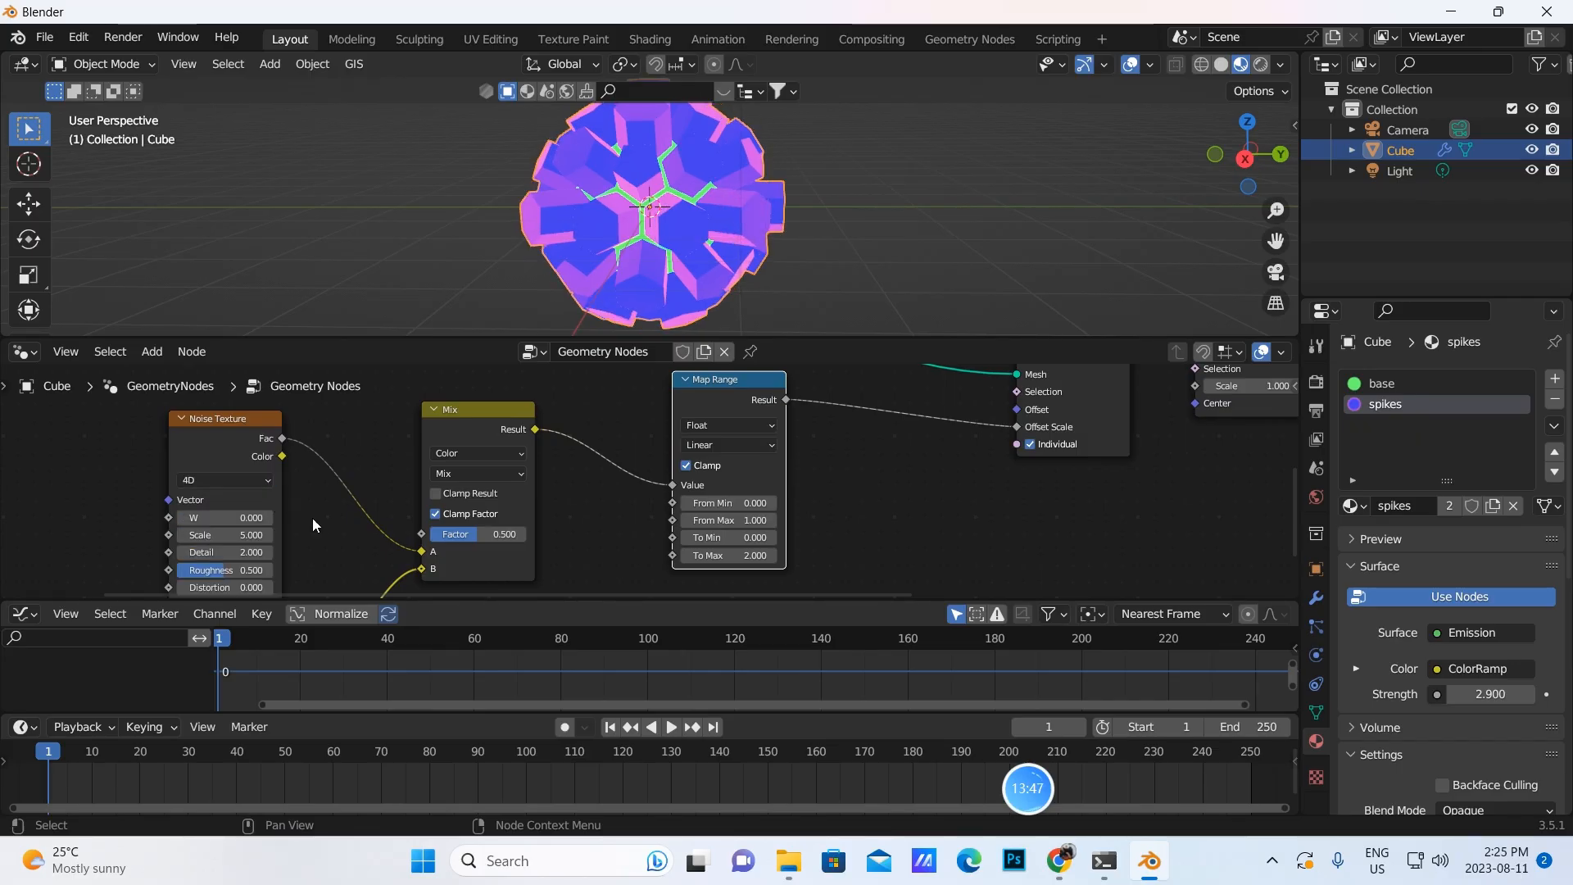
Drive the Noise Texture's W value with the expression #frame/100
middle_click_drag(332, 524, 337, 513)
left_click(246, 505)
key("BackSpace")
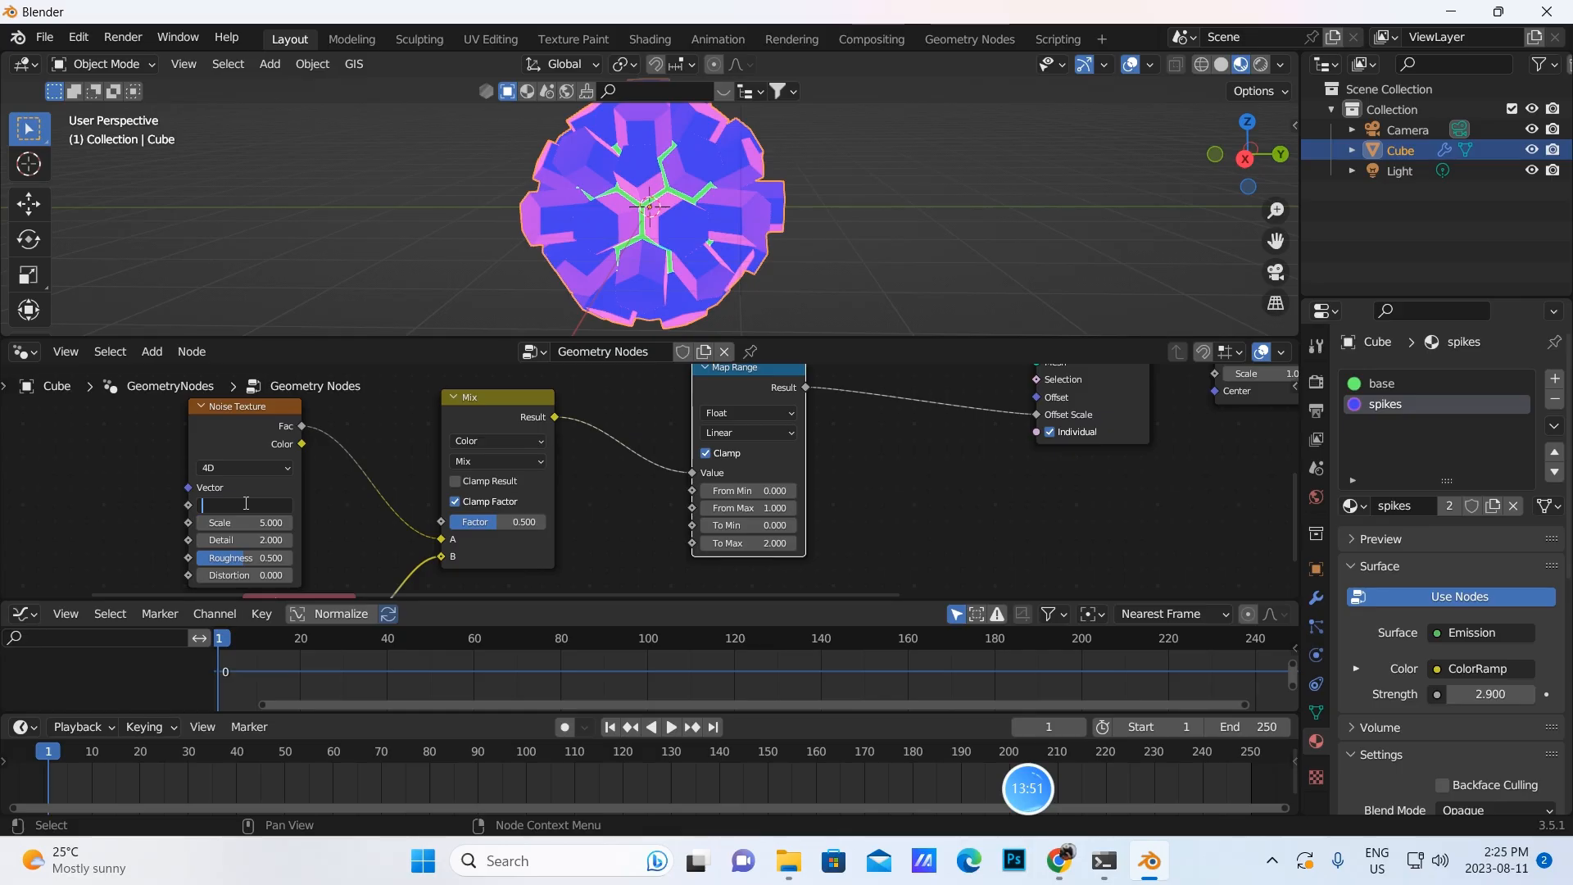
type("#")
type("frame/100")
key("Return")
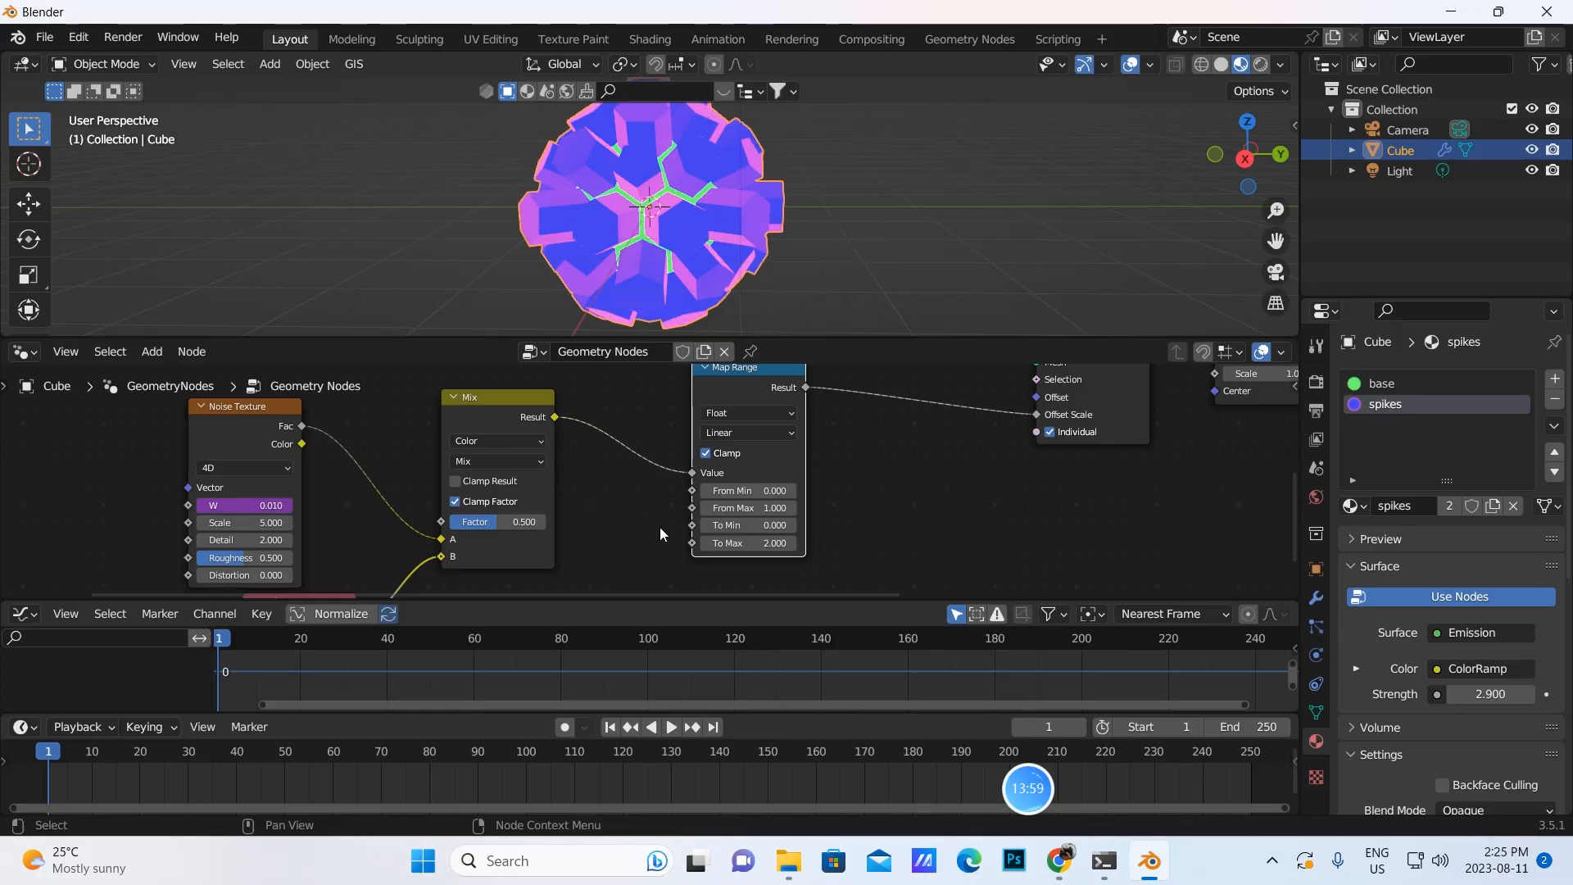
Play the animation to check the spikes' noise-driven movement, and stop playback
mouse_move(836, 238)
middle_mouse_down()
mouse_move(784, 265)
mouse_move(747, 252)
mouse_move(814, 241)
mouse_move(827, 214)
middle_mouse_up()
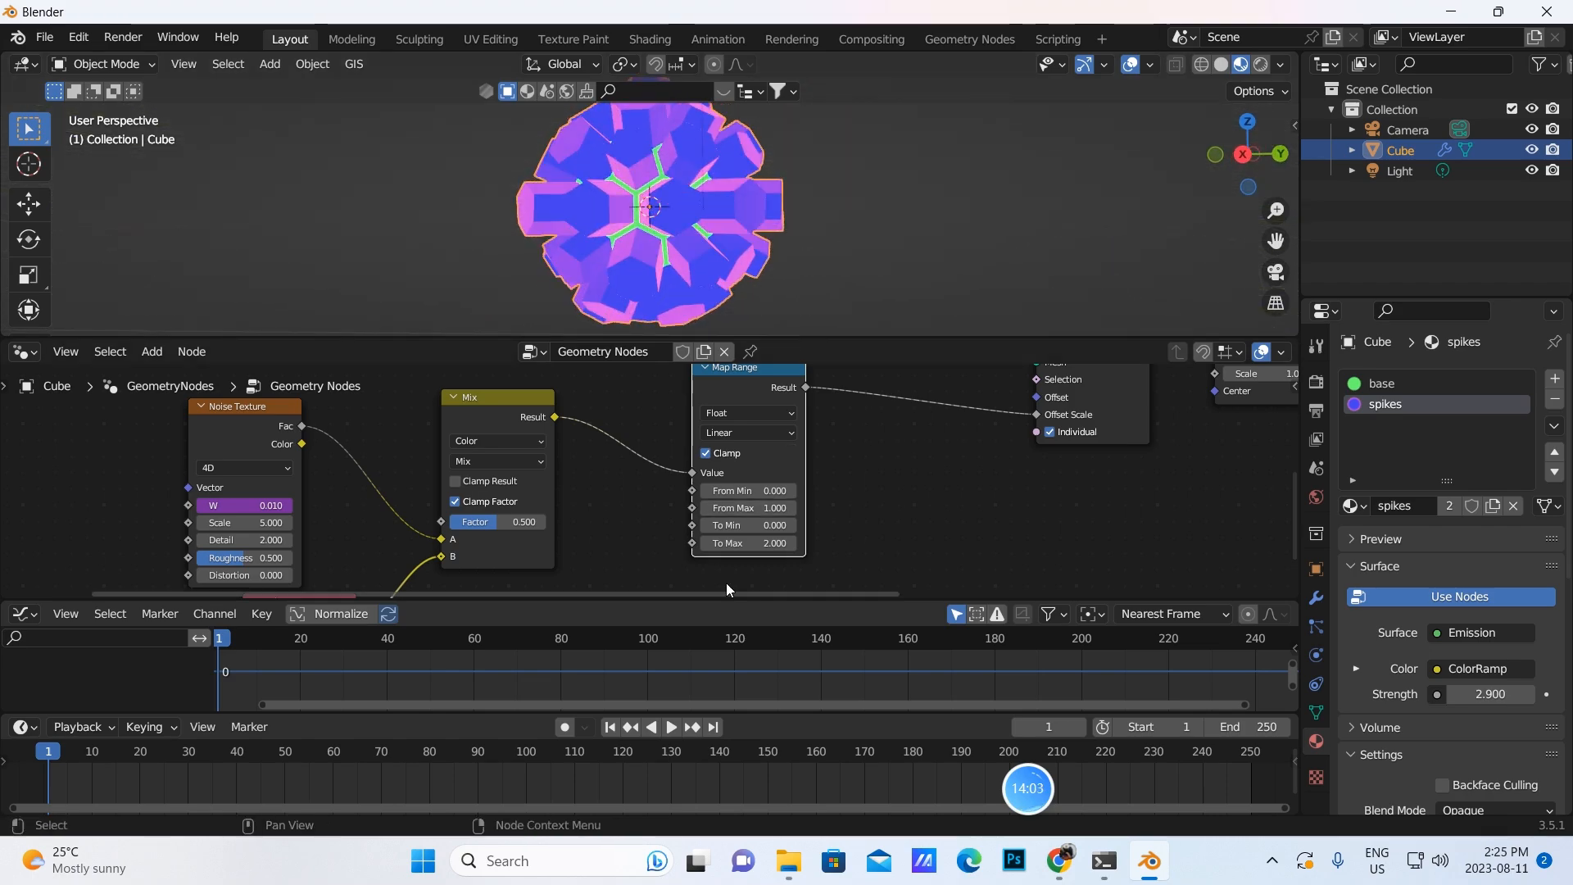
left_click(671, 728)
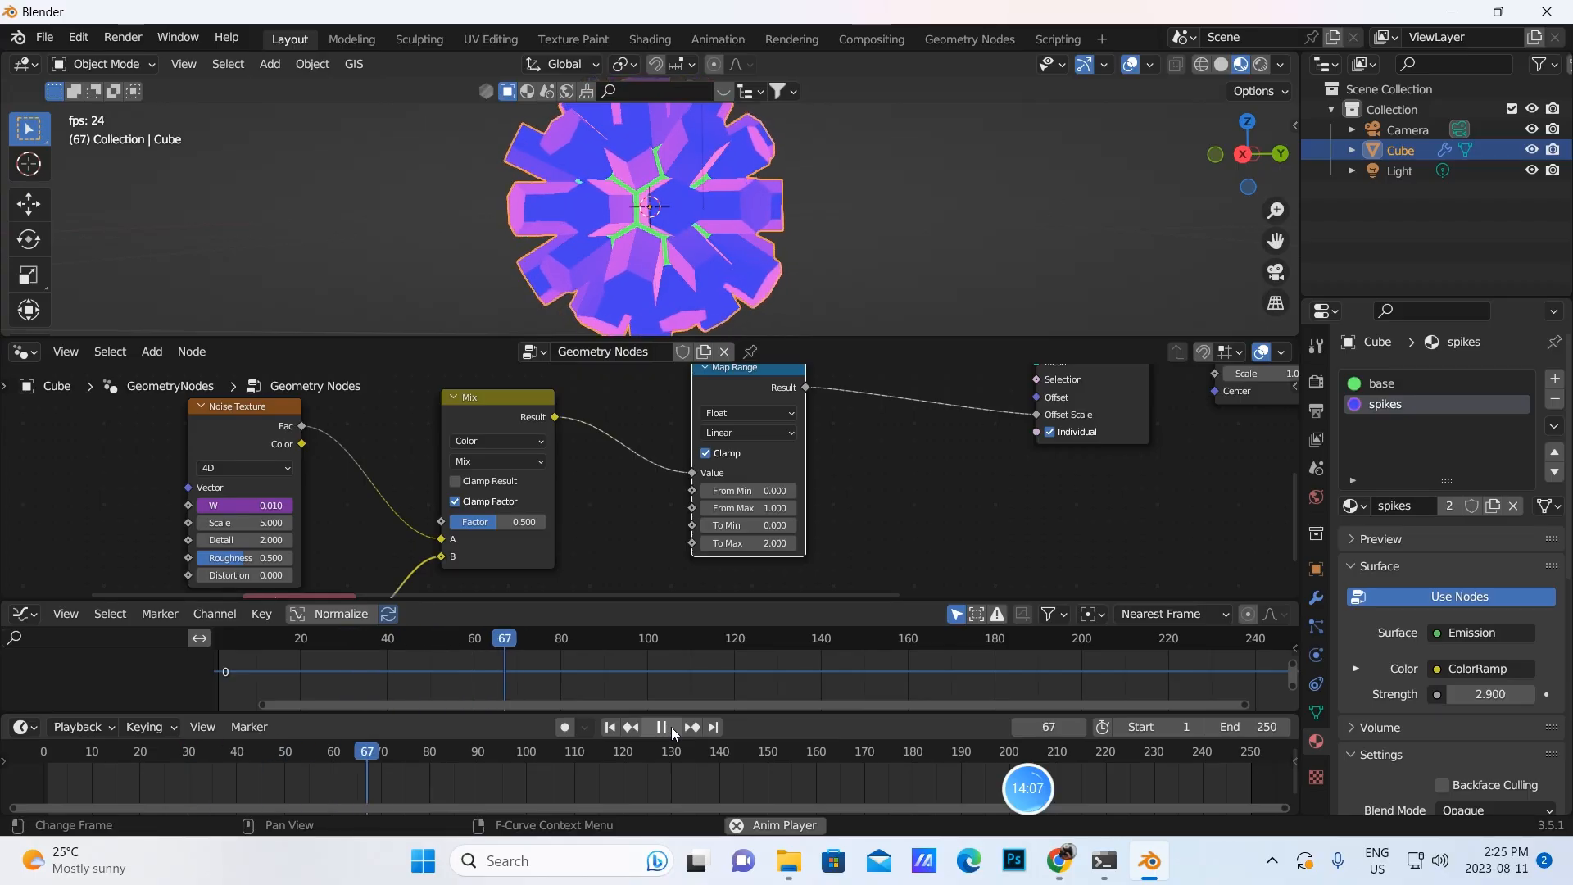
left_click(670, 728)
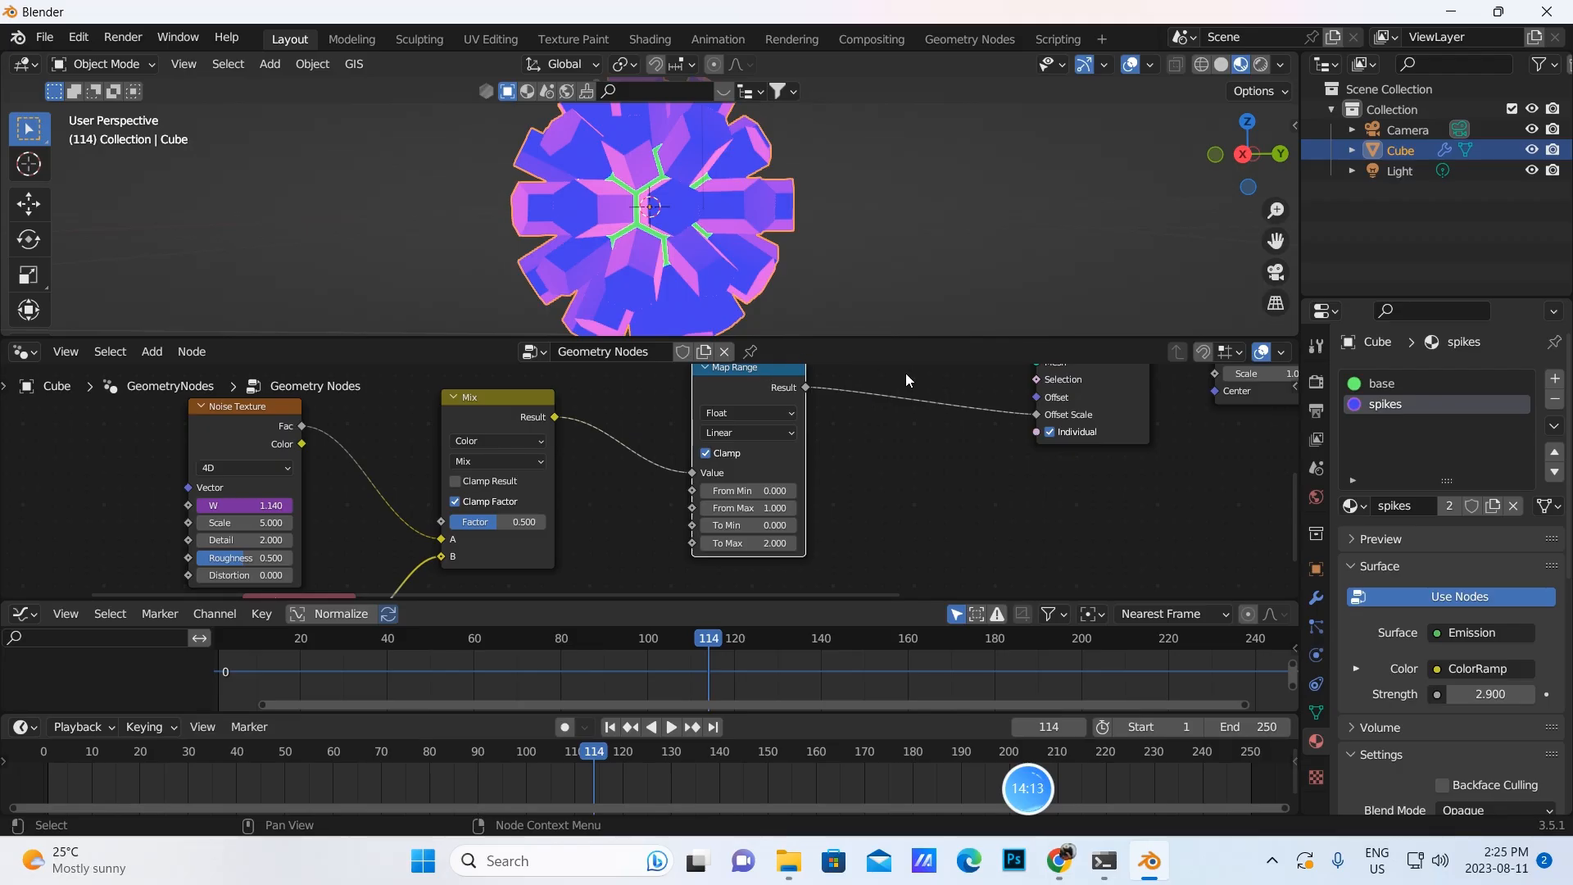
Connect the Extrude Mesh node's Top output to the Scale Elements node's Selection input and set the scale to 0
middle_click_drag(896, 376, 559, 519)
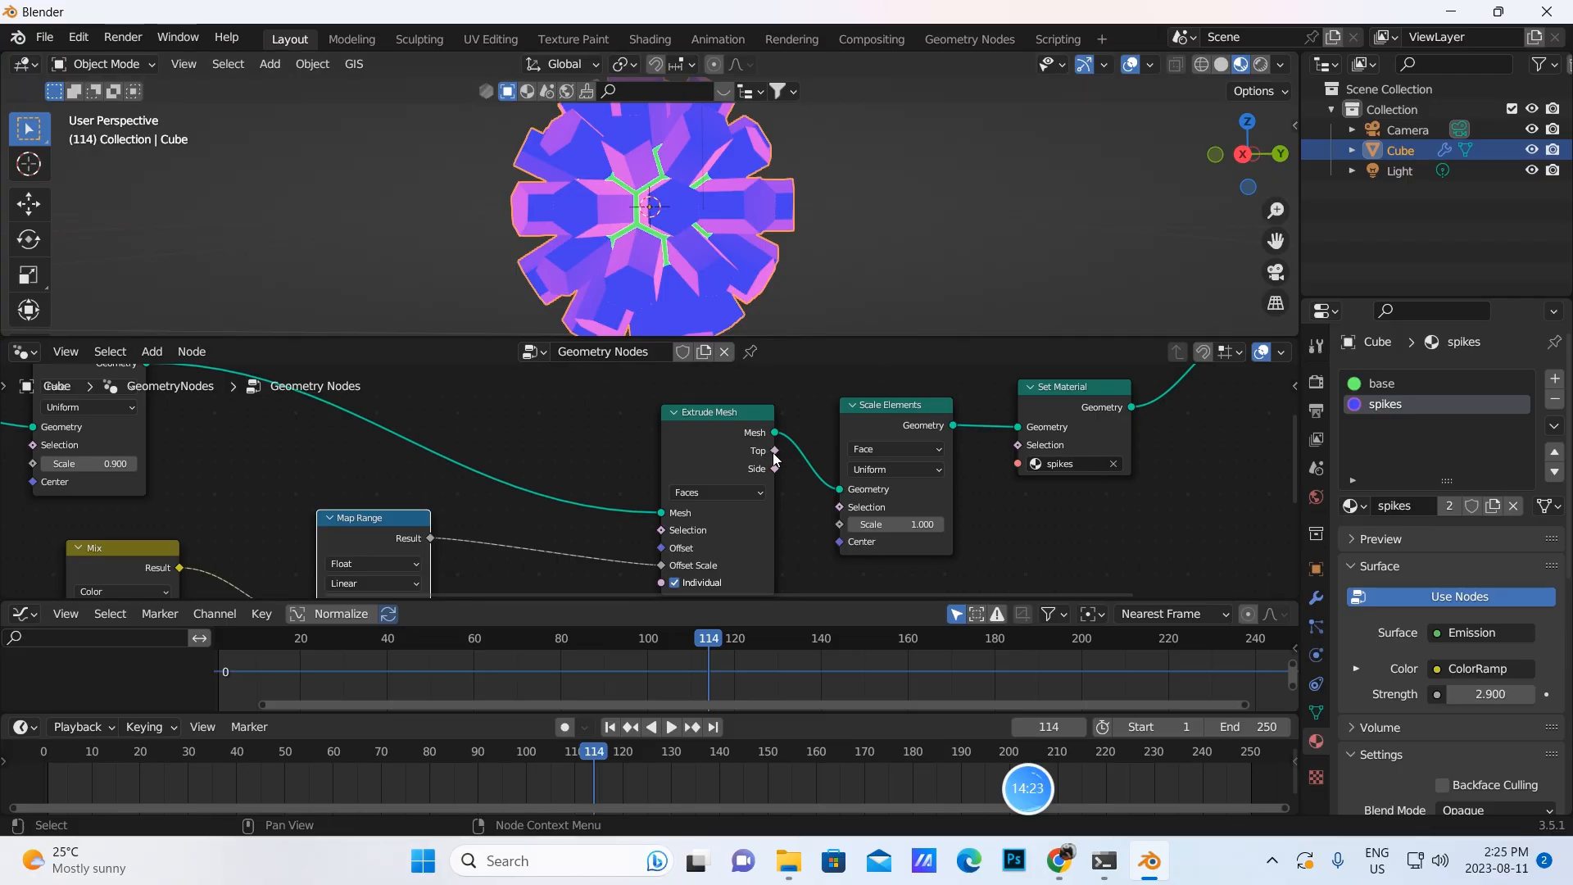
left_click_drag(774, 456, 839, 508)
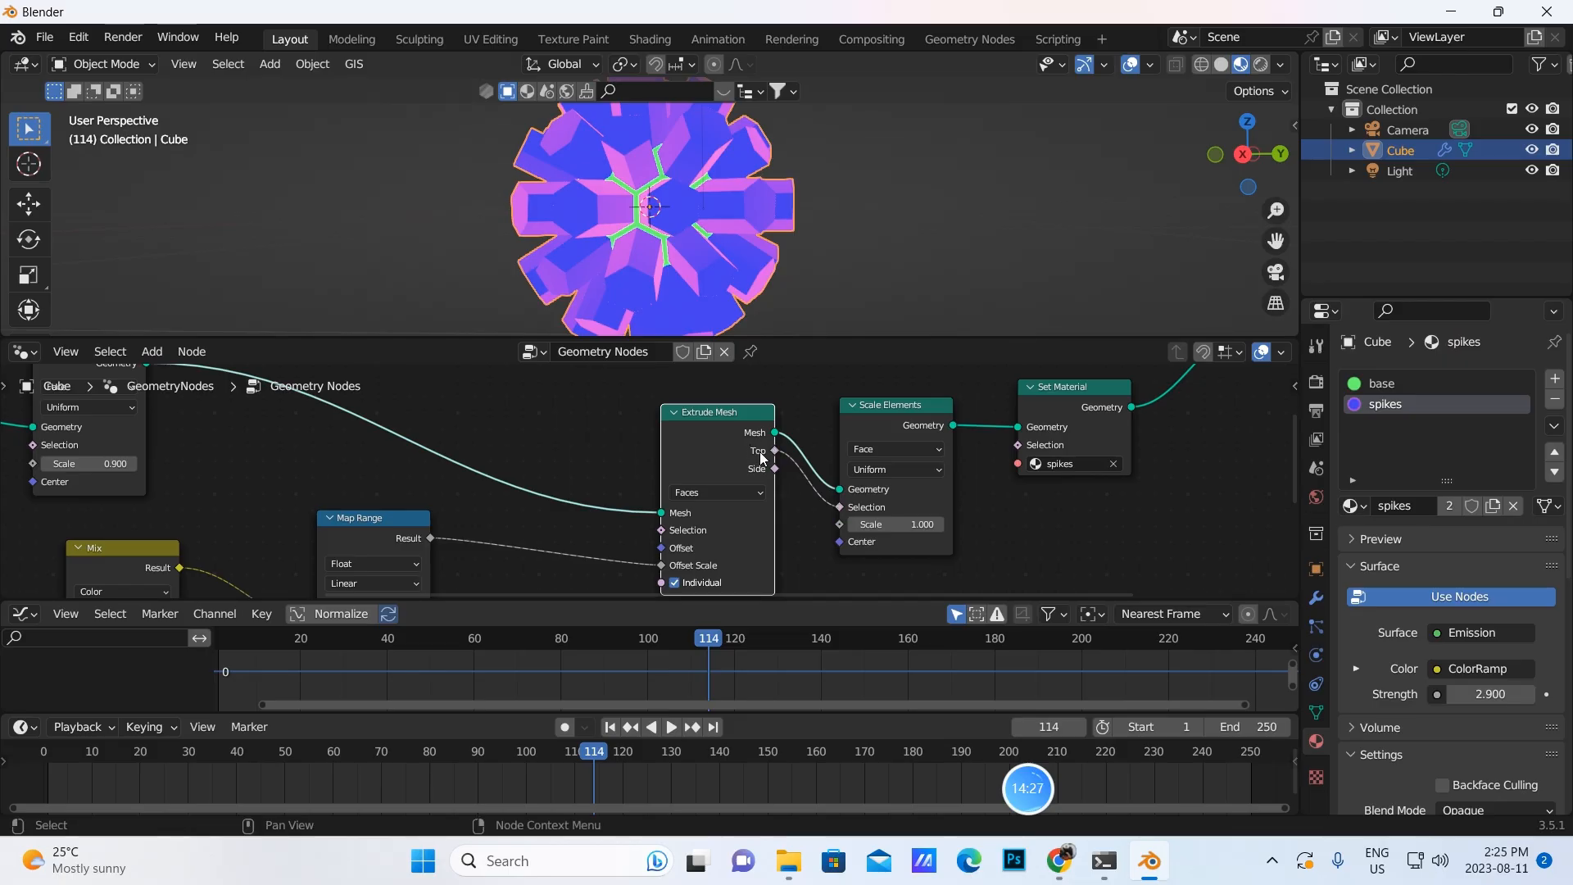
left_click(902, 524)
type("0")
key("Return")
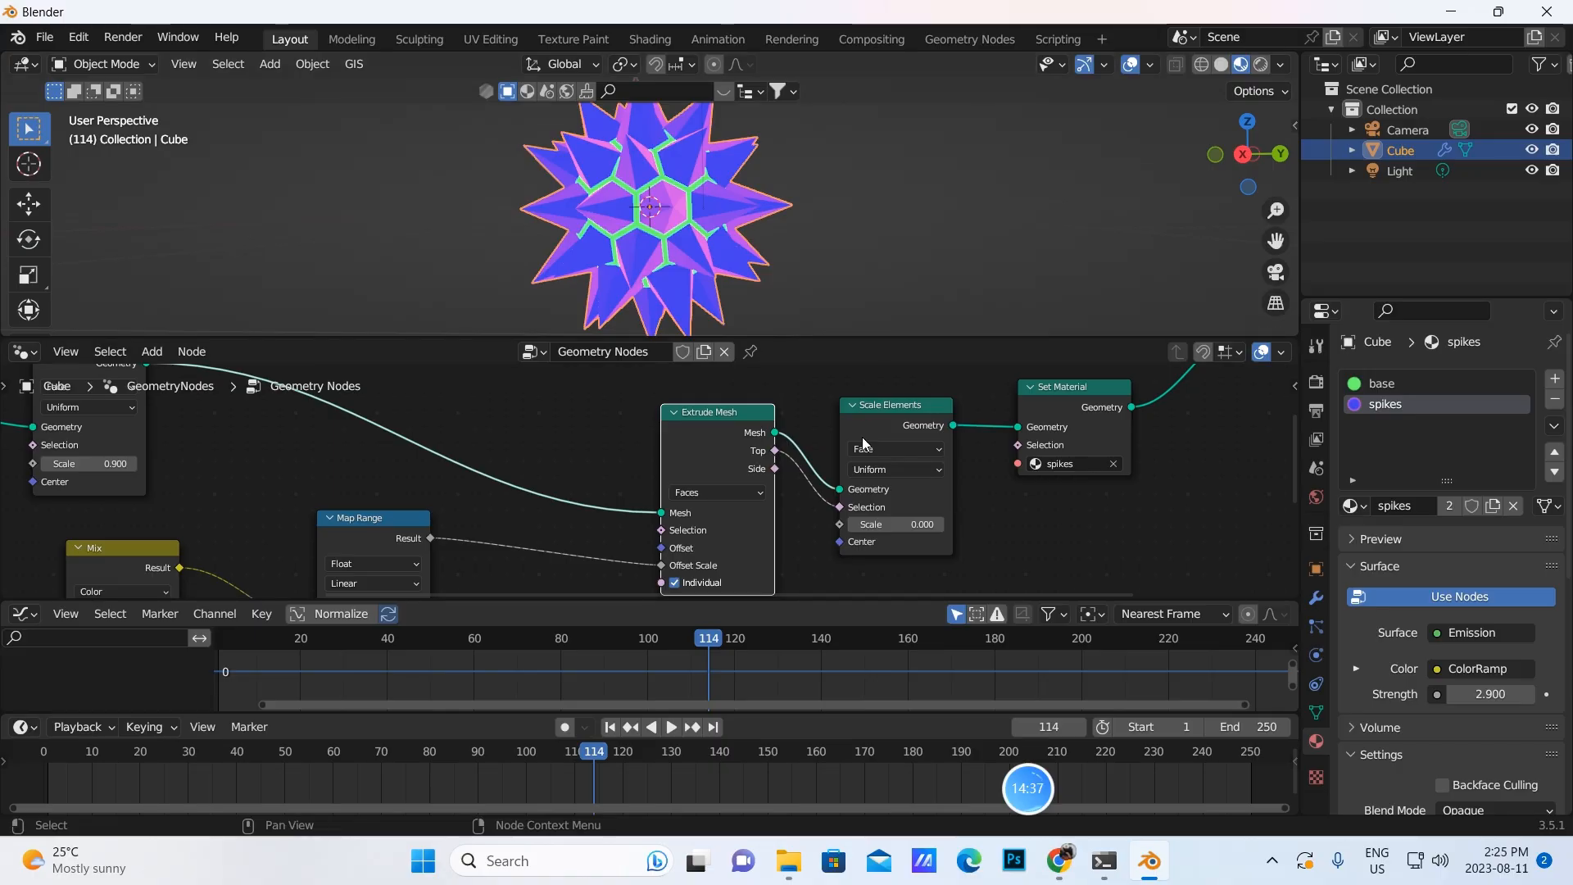
Try a scale of 1 on the Scale Elements node after Extrude Mesh, and return it to 0
left_click(887, 523)
key("BackSpace")
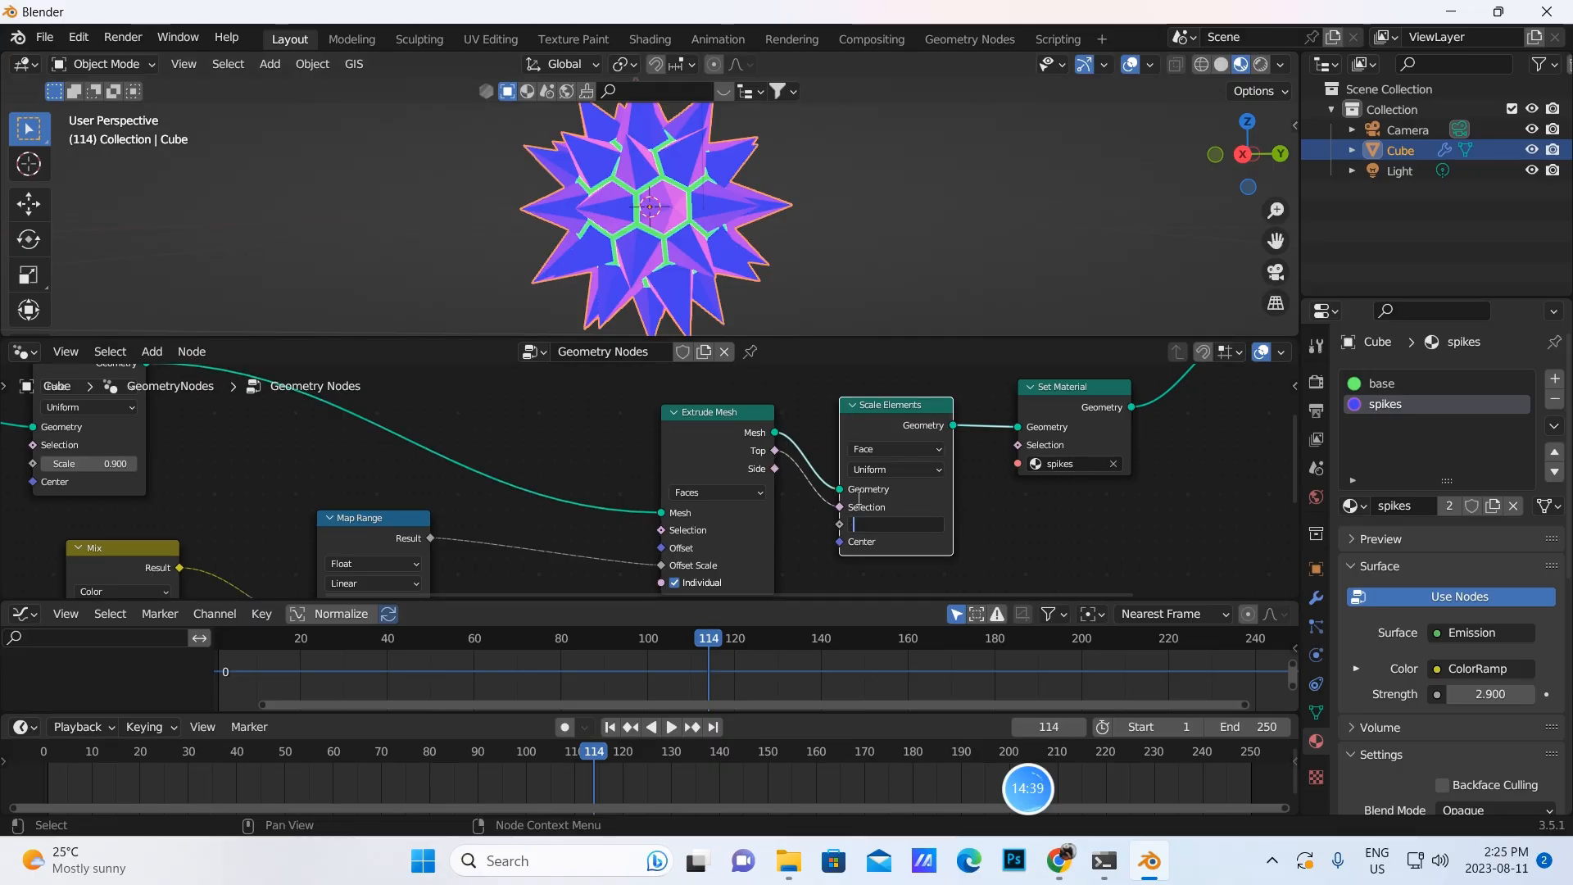
type("1")
key("Return")
left_click(901, 523)
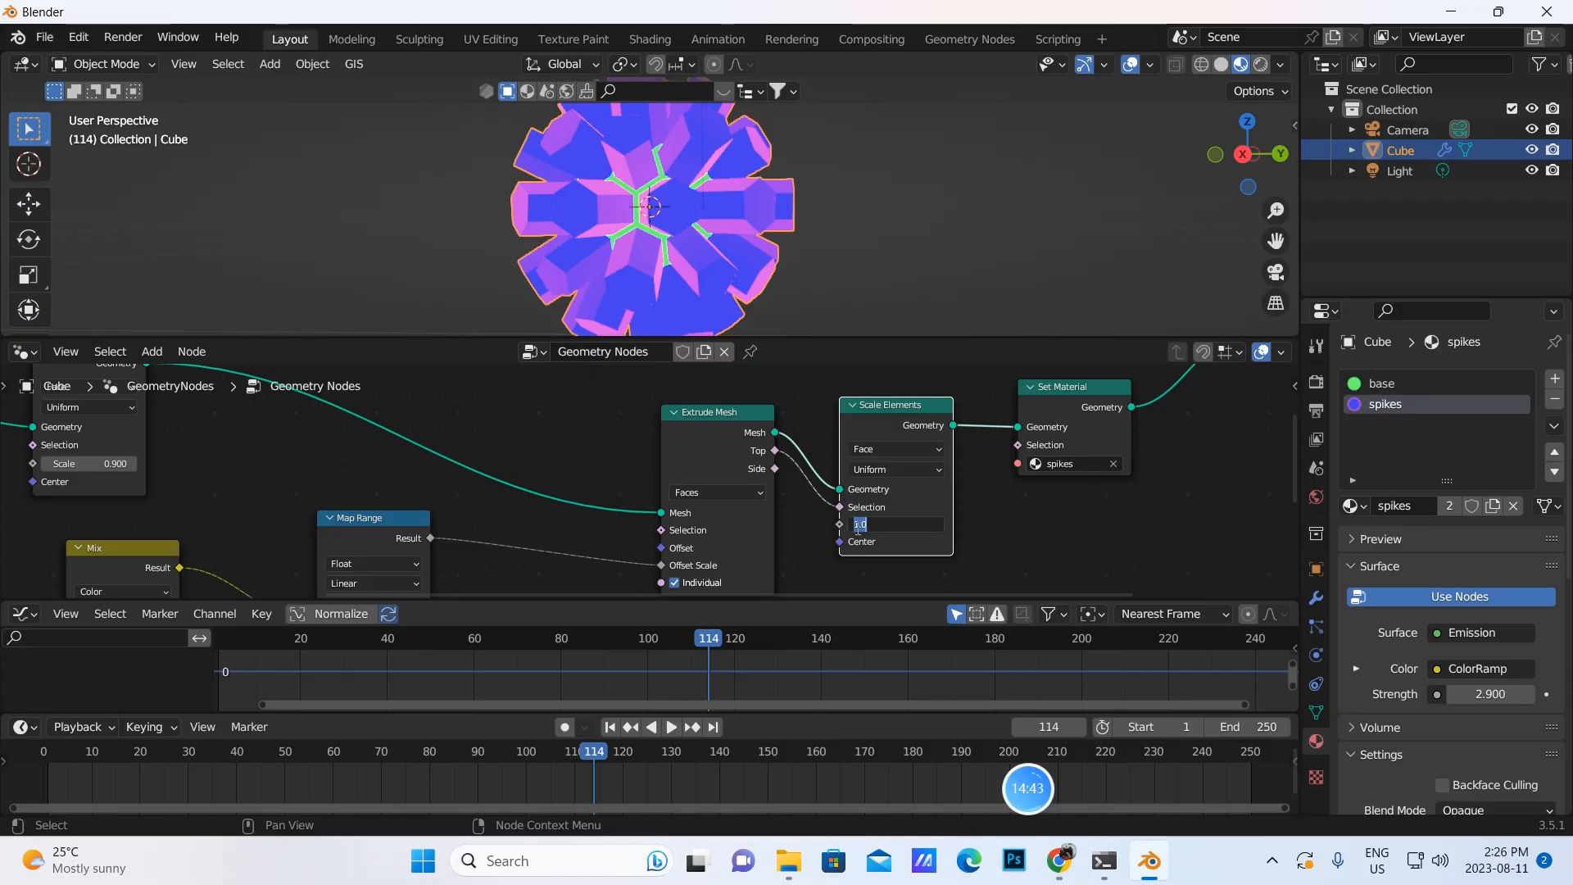
key("BackSpace")
key("Return")
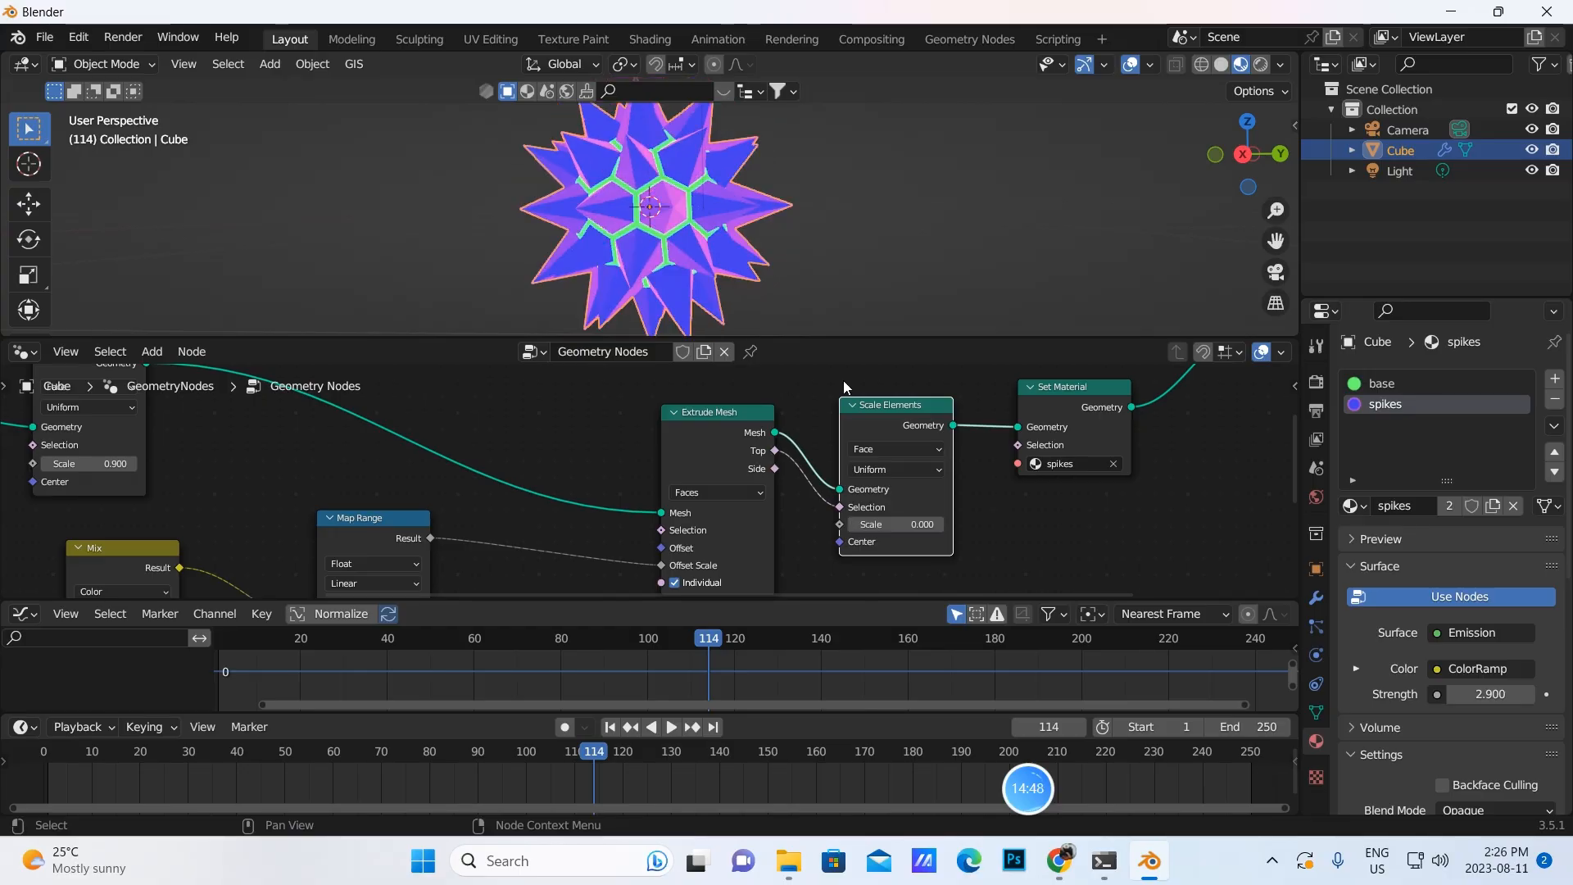
Play the animation to check the pointed spikes, stop it, and return to frame 1
left_click(669, 729)
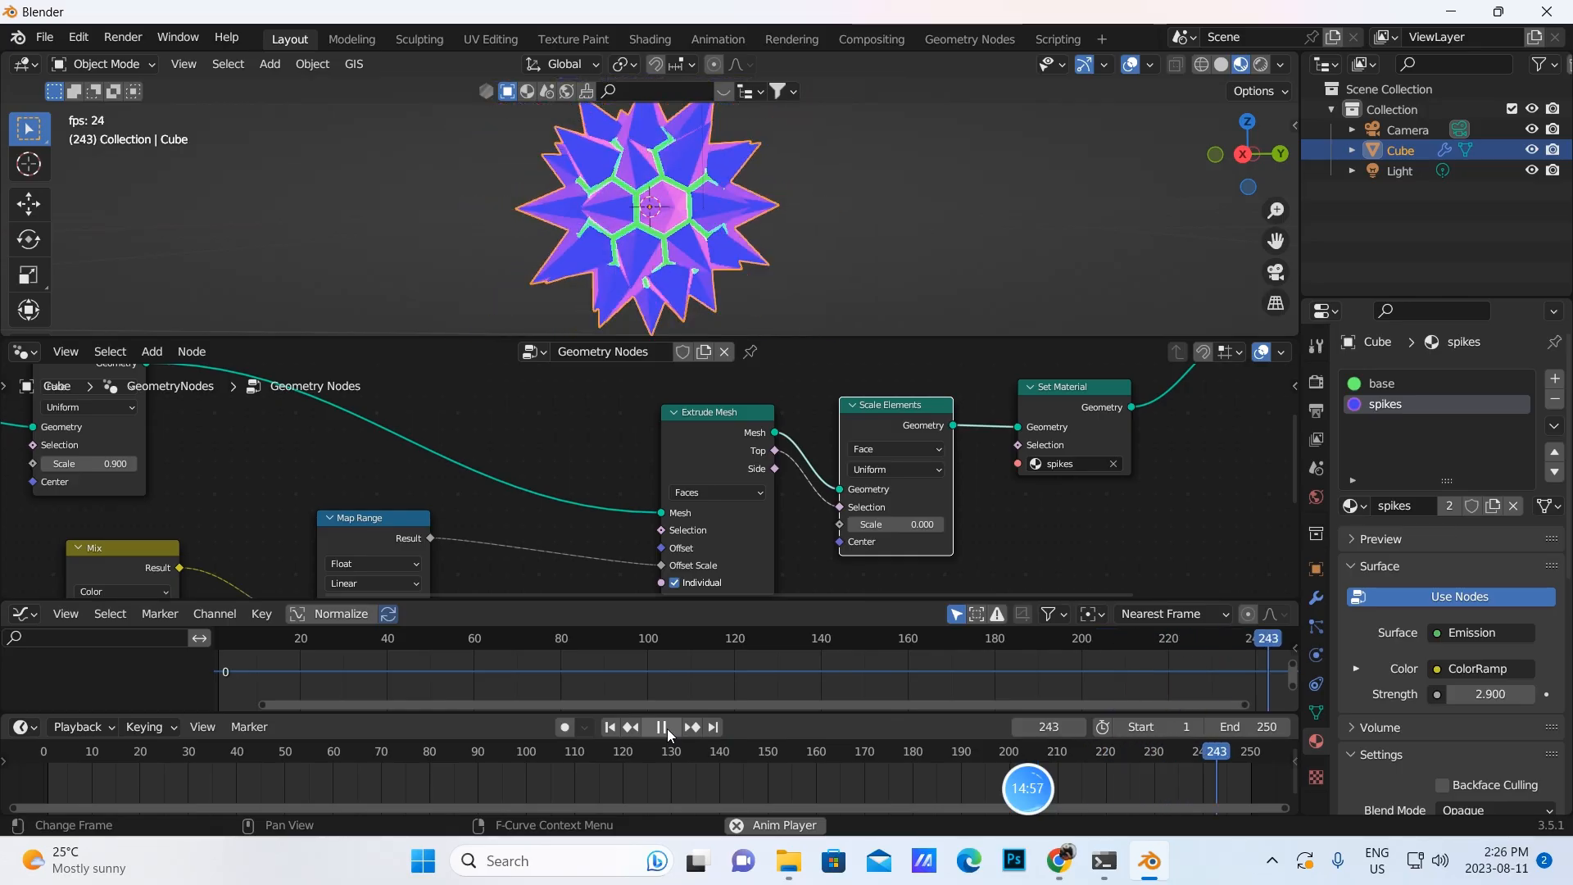
left_click(667, 729)
left_click(610, 728)
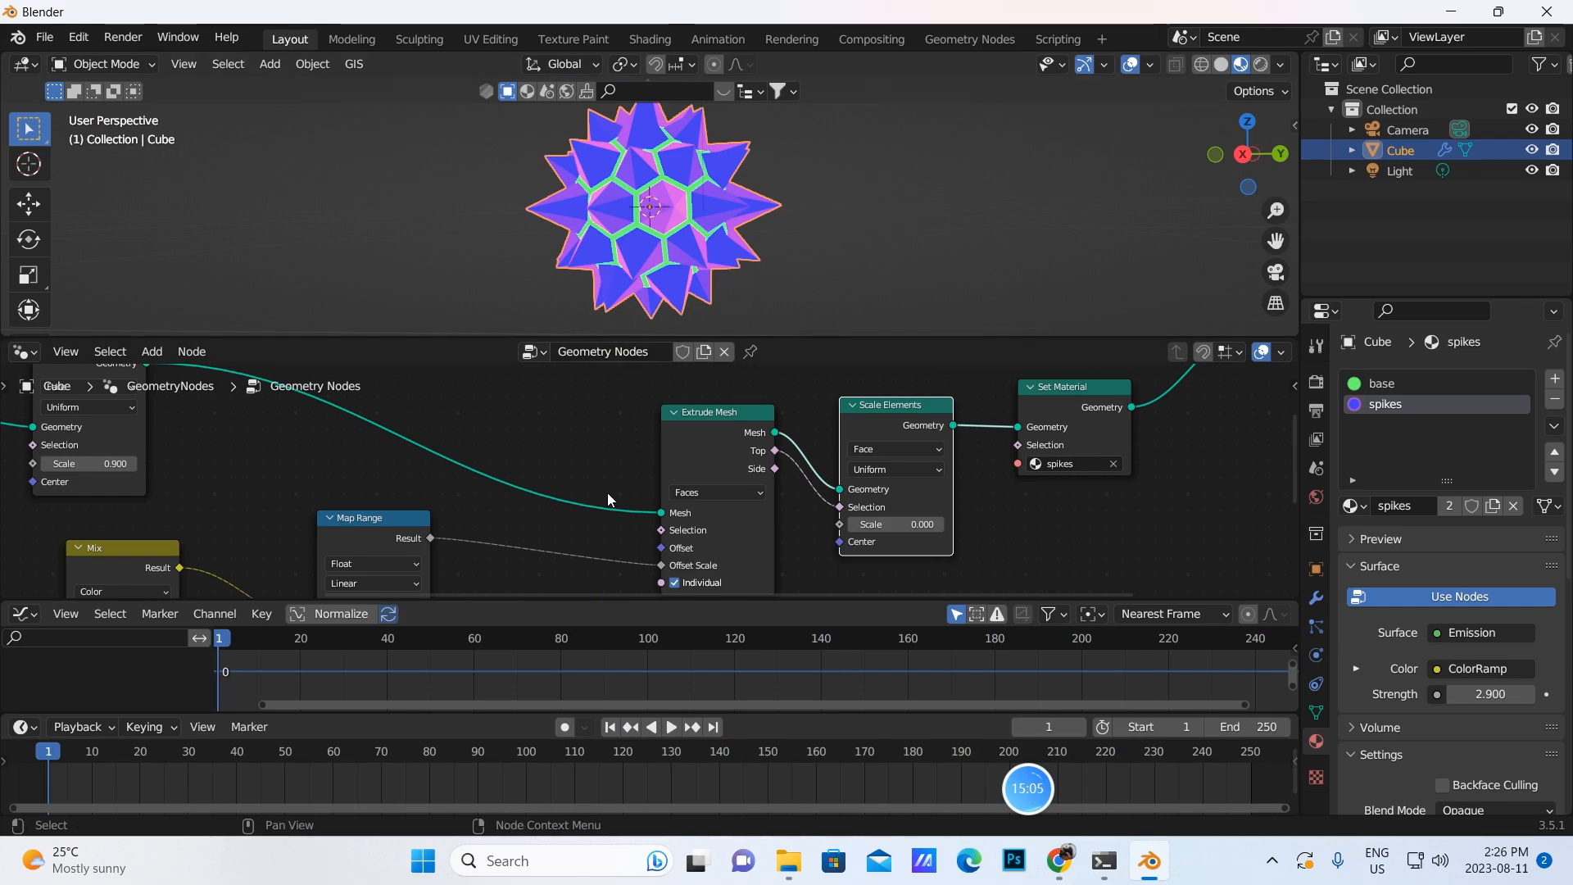
Switch to Chrome and translate the Mix node's term "divide" into Simplified Chinese in Google Translate
middle_click_drag(711, 467, 665, 429)
left_click(464, 485)
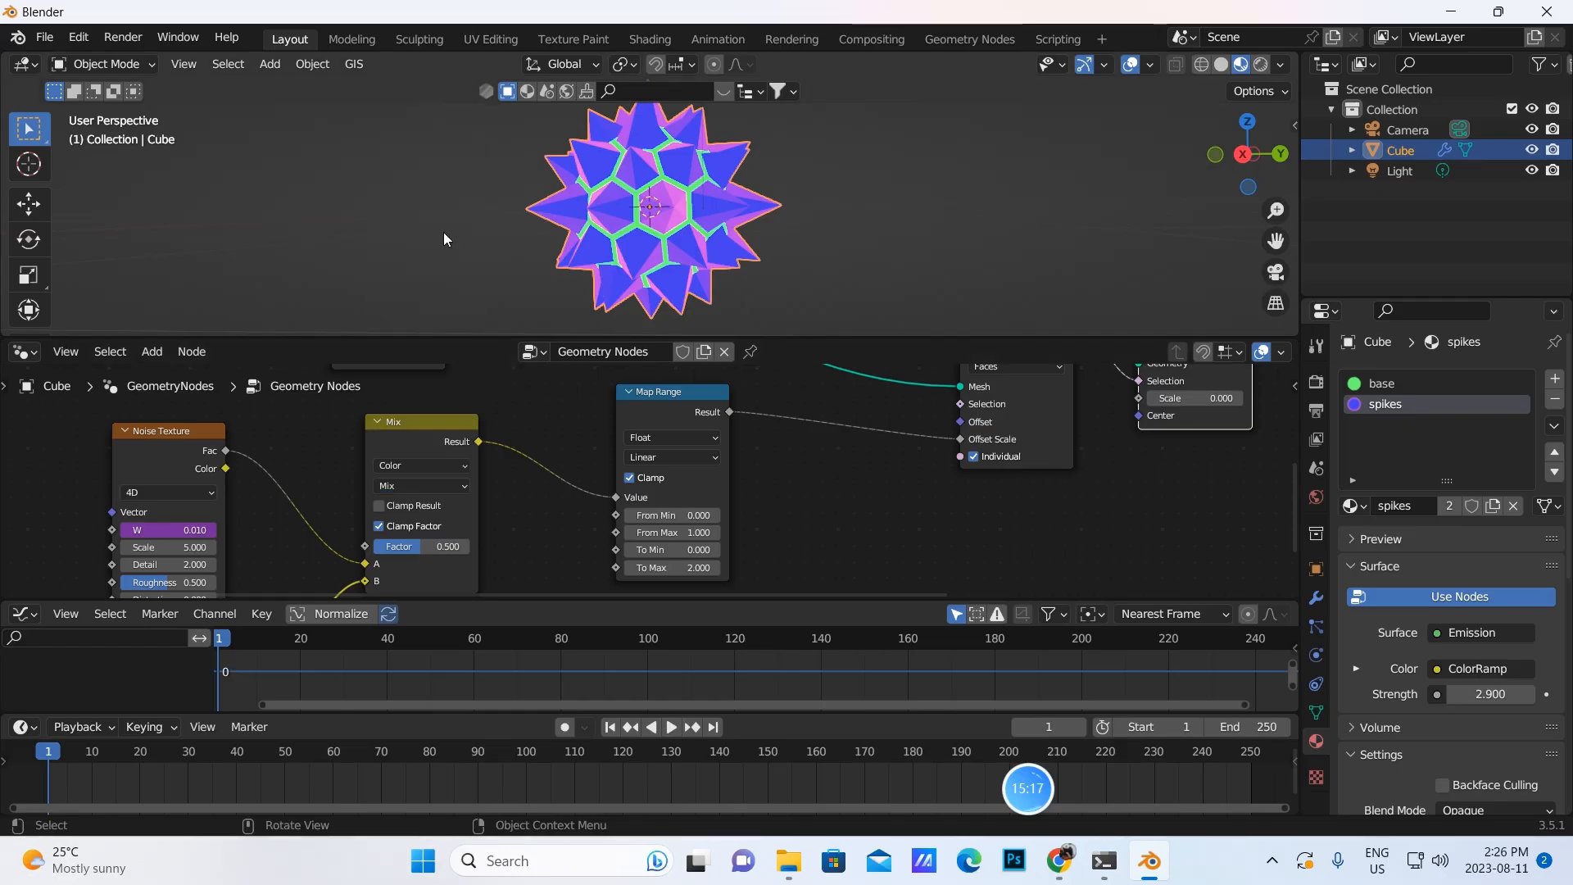
left_click(1059, 860)
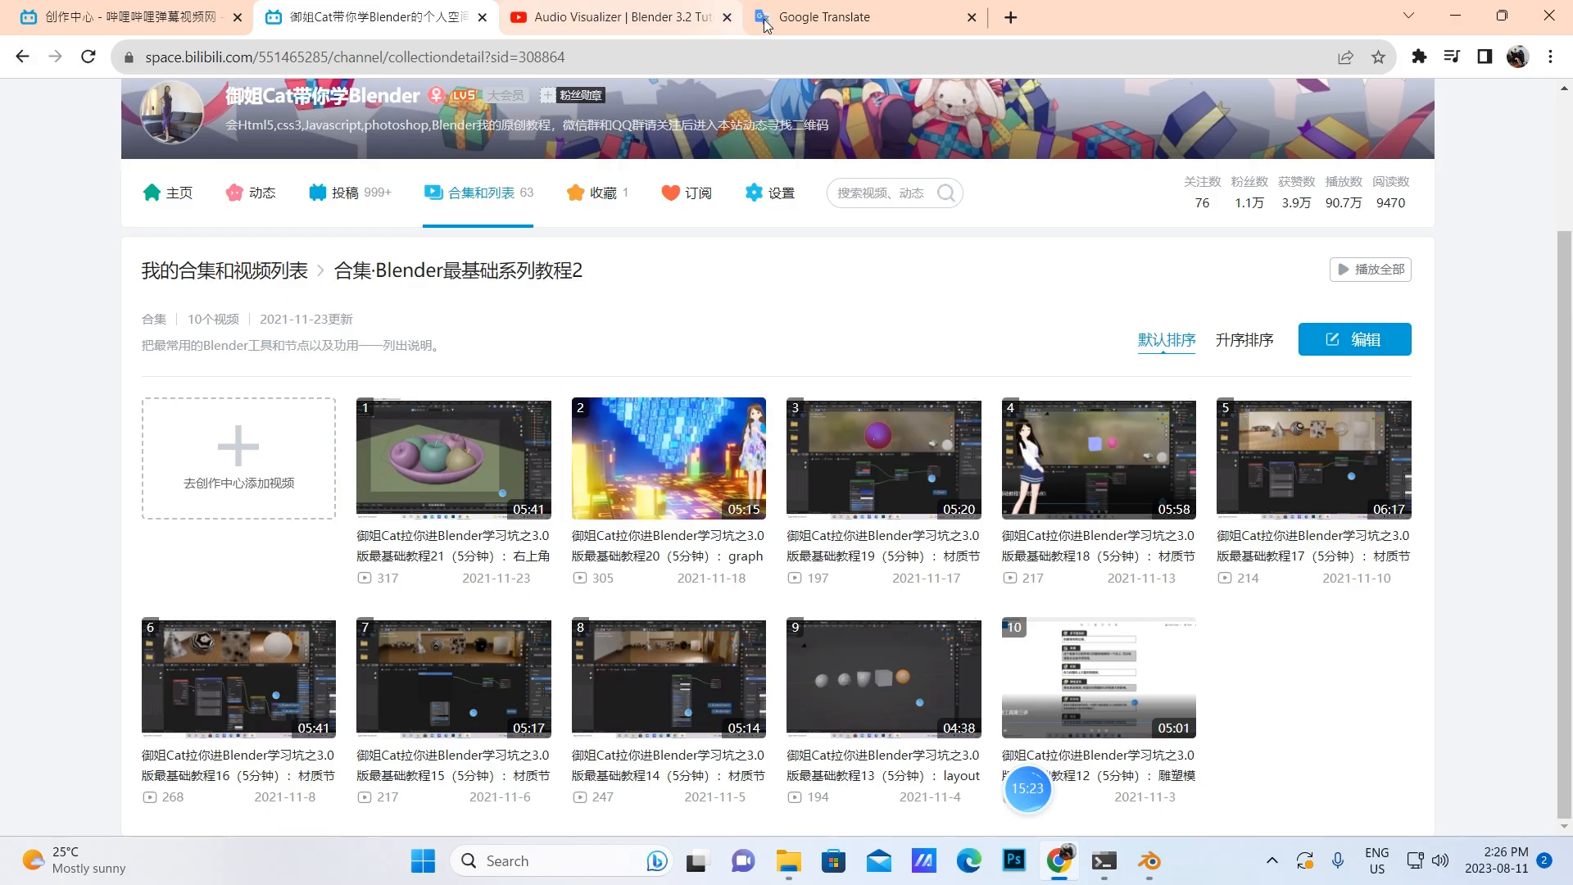
left_click(798, 18)
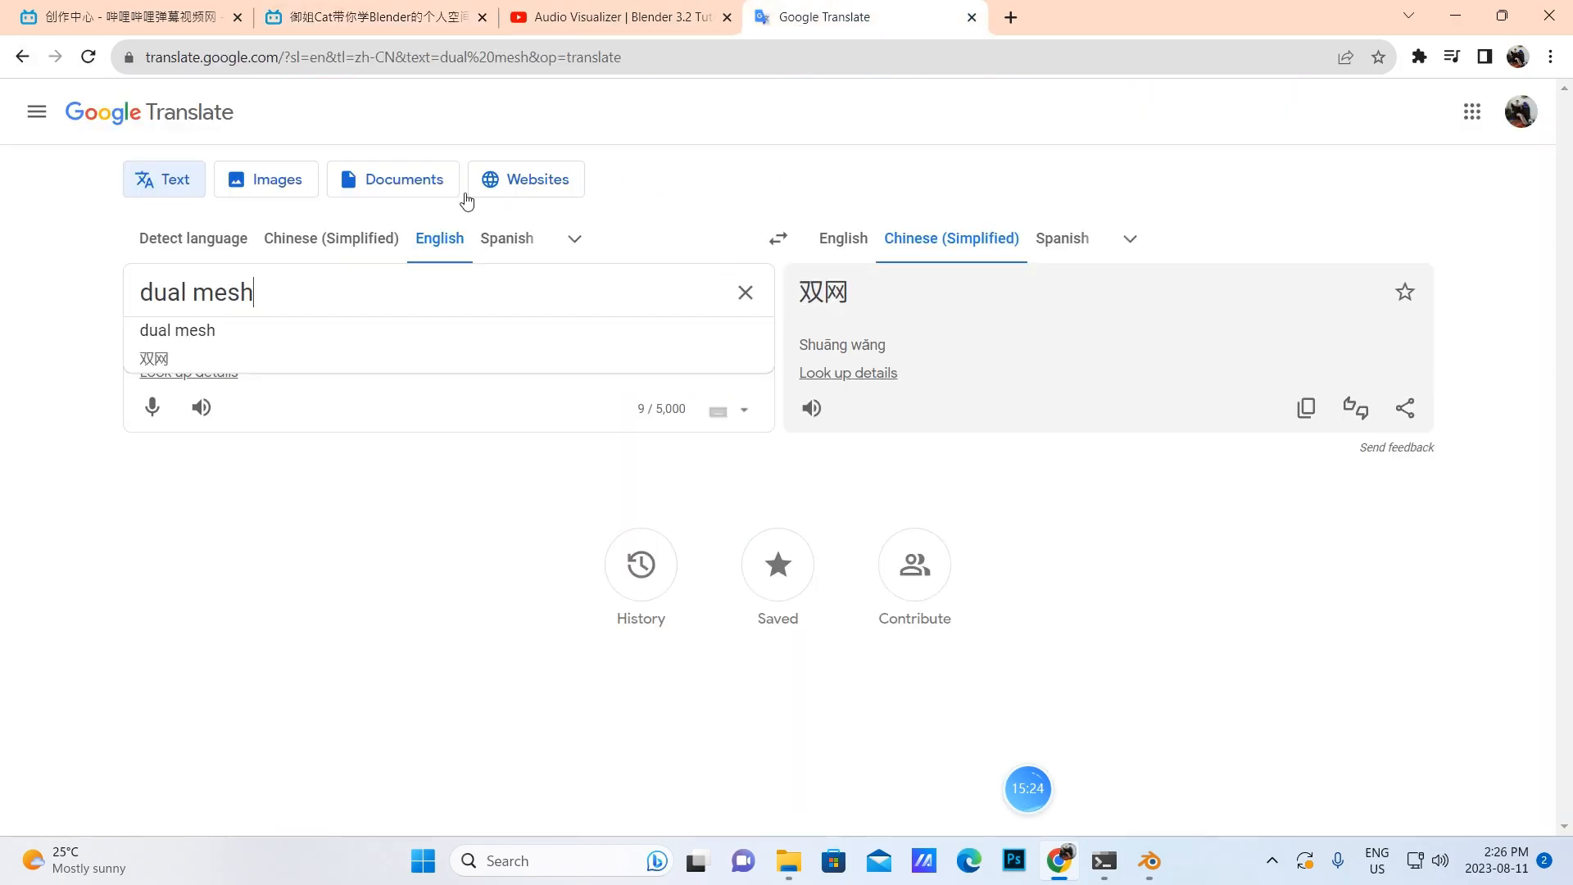
left_click(393, 21)
left_click(803, 25)
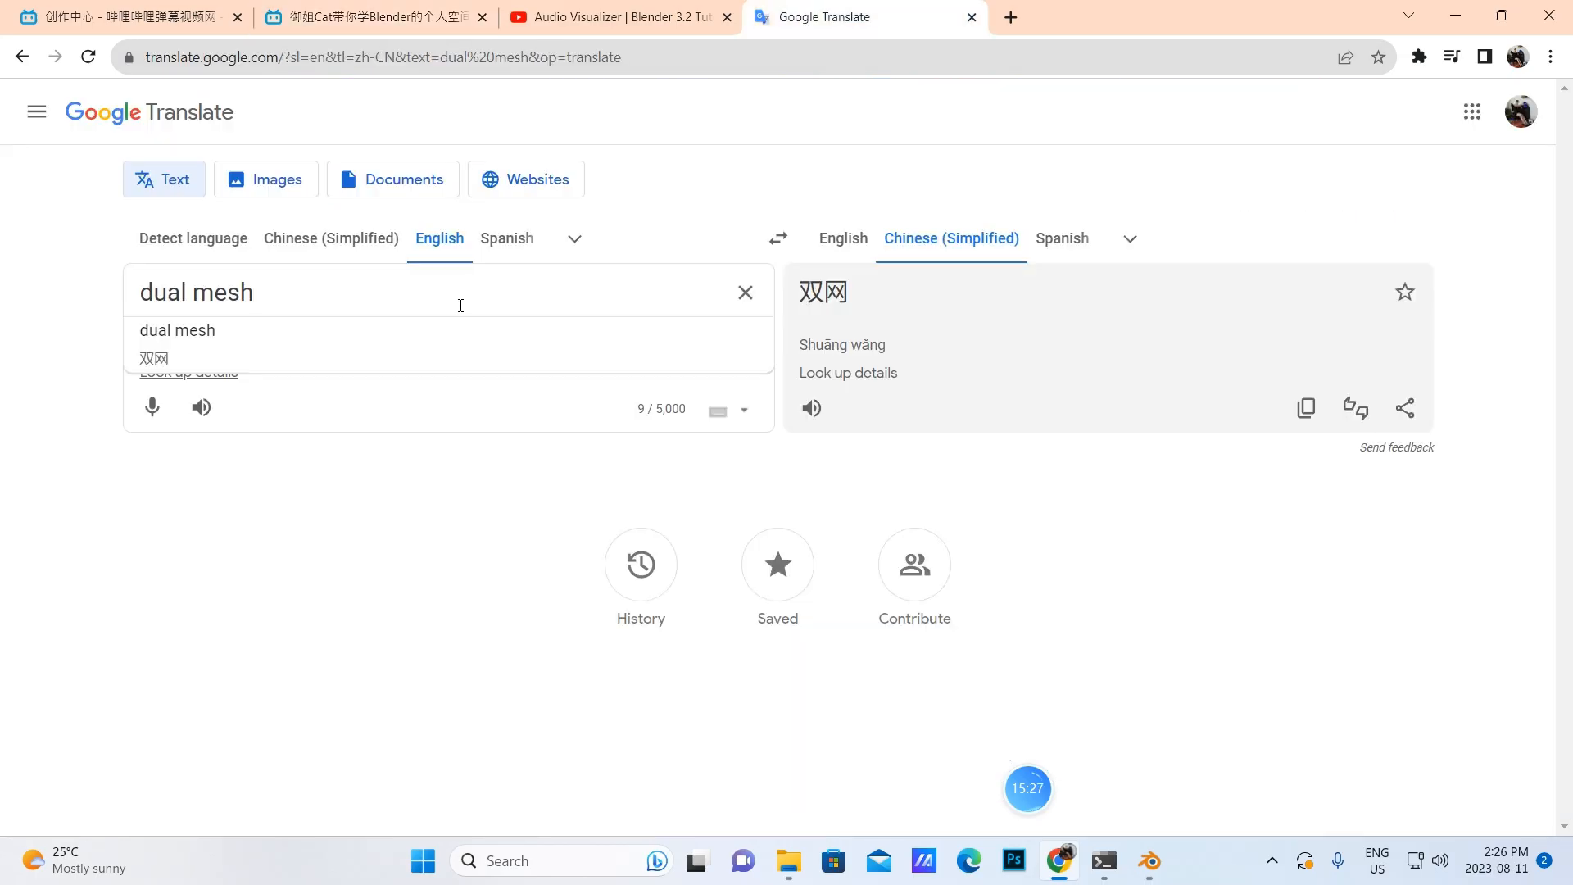
key("Return")
type("divide")
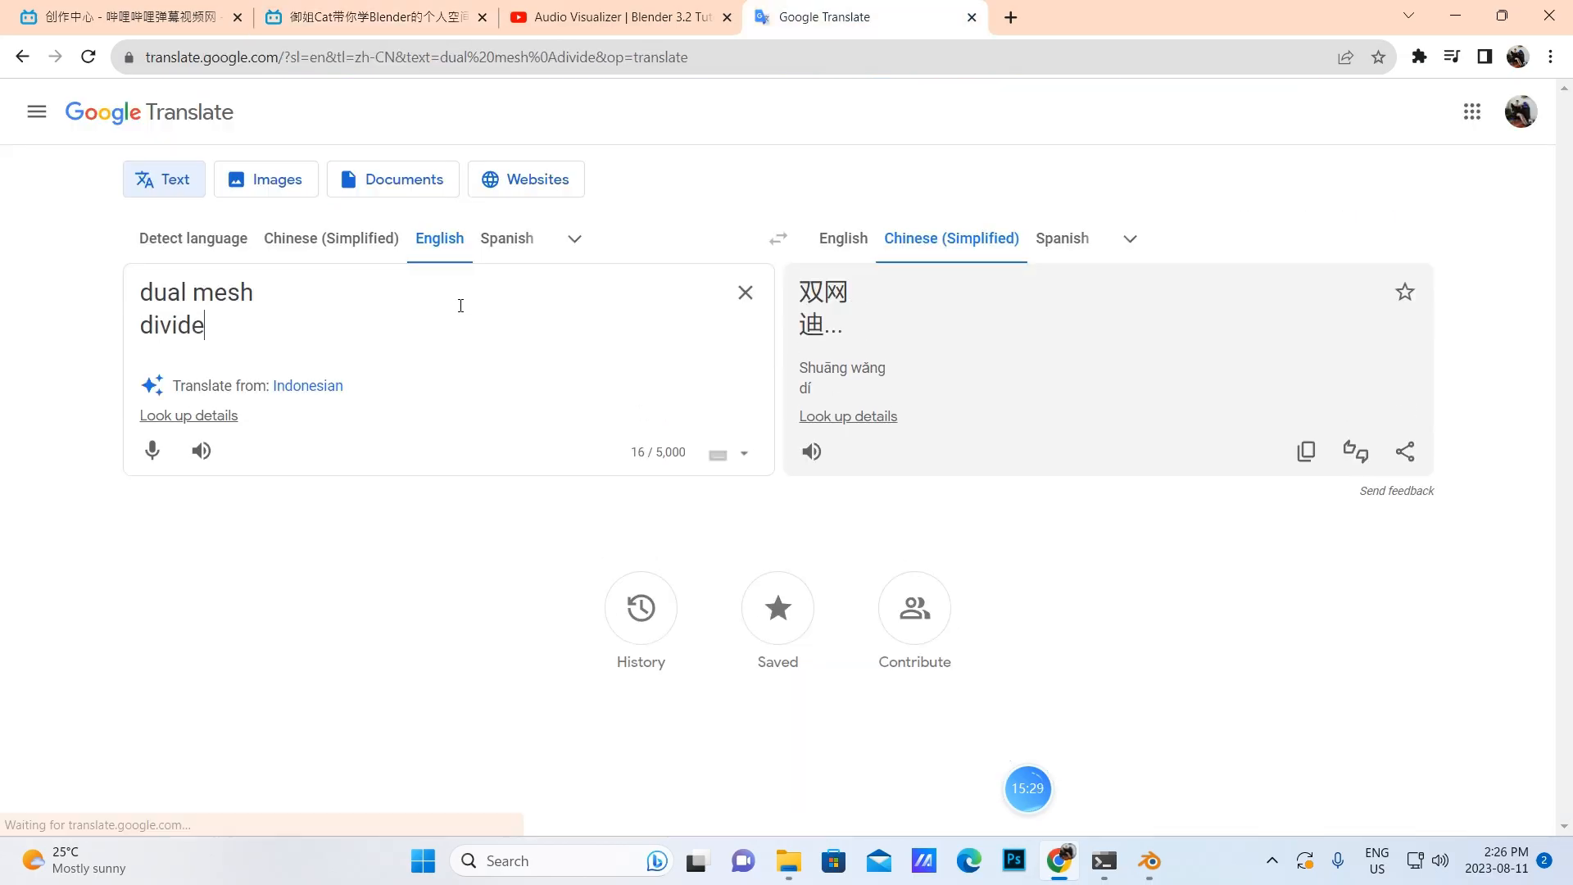
View the Blender最基础系列教程3 video collection on the bilibili channel, and switch back to Blender
left_click(573, 18)
left_click(439, 27)
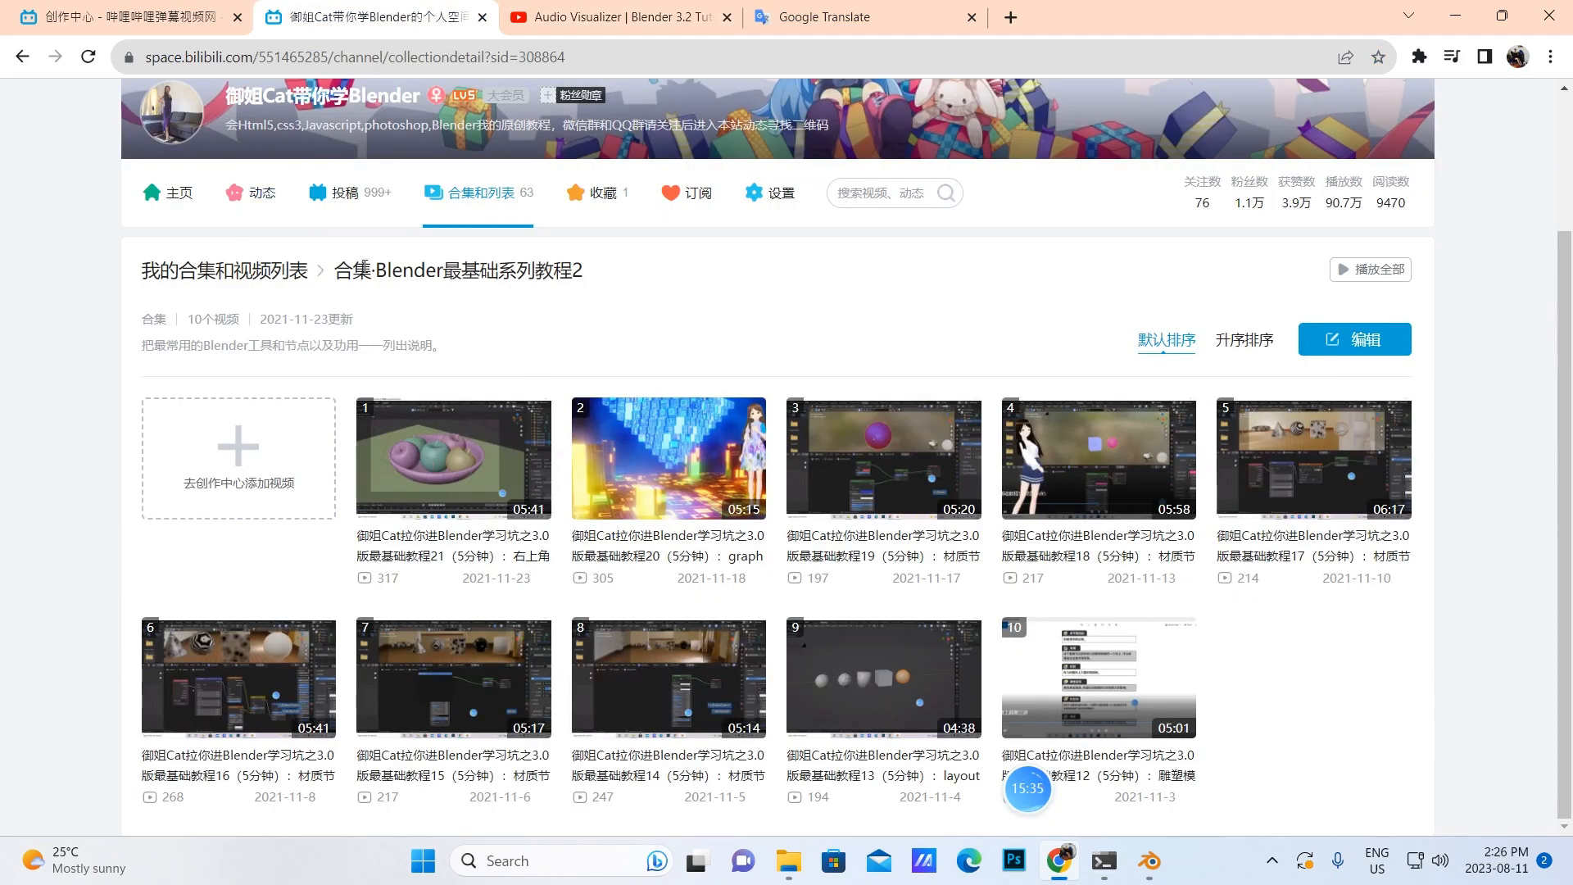
left_click(249, 270)
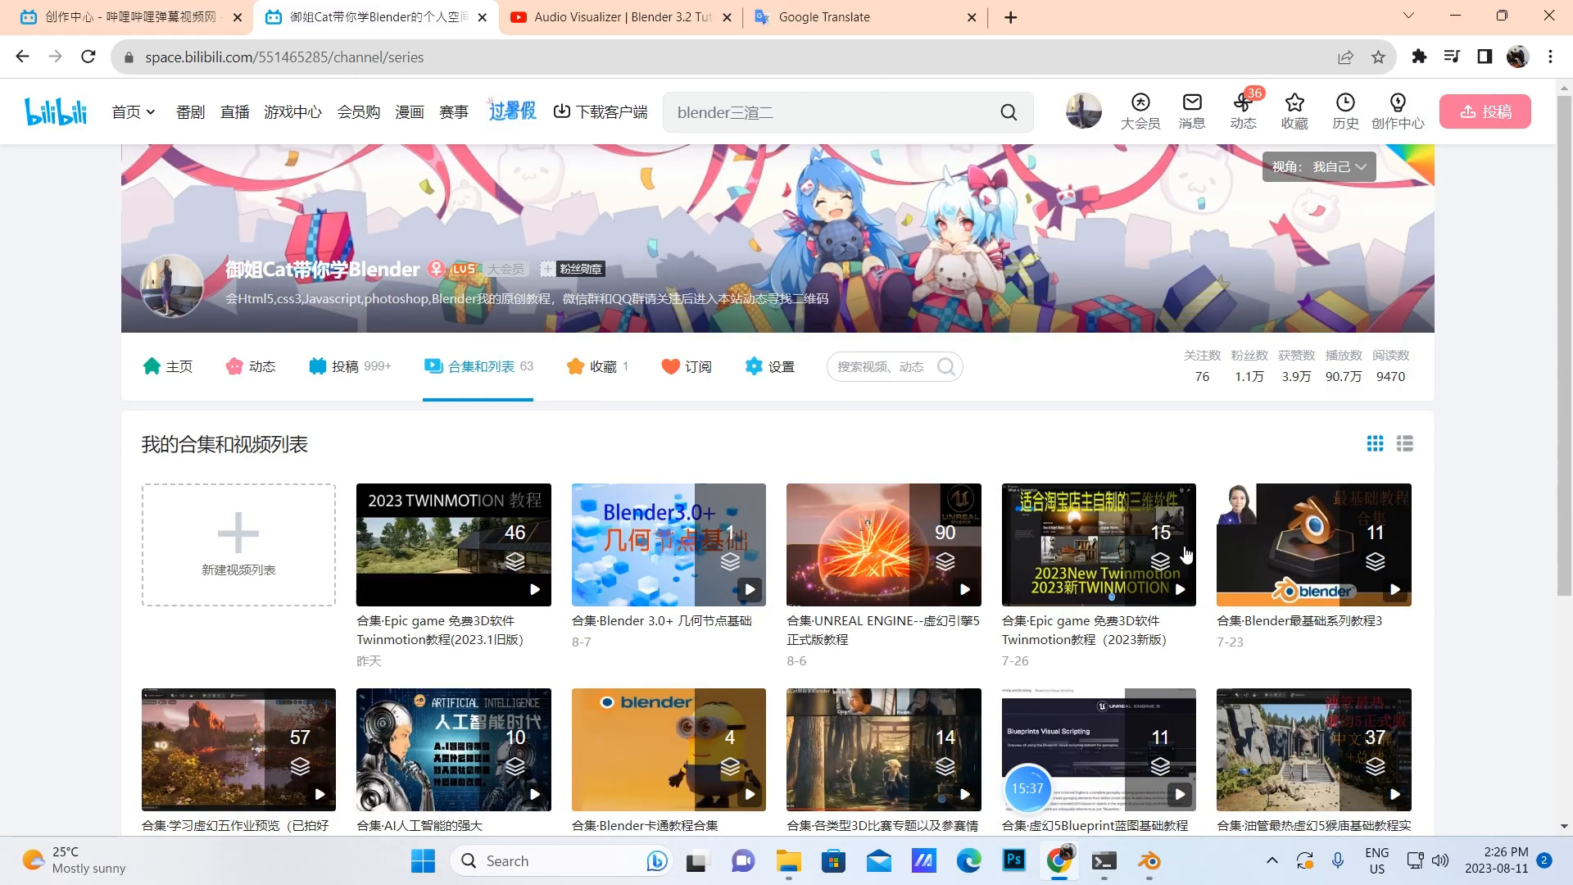
left_click(1303, 572)
scroll(882, 621, "down", 2)
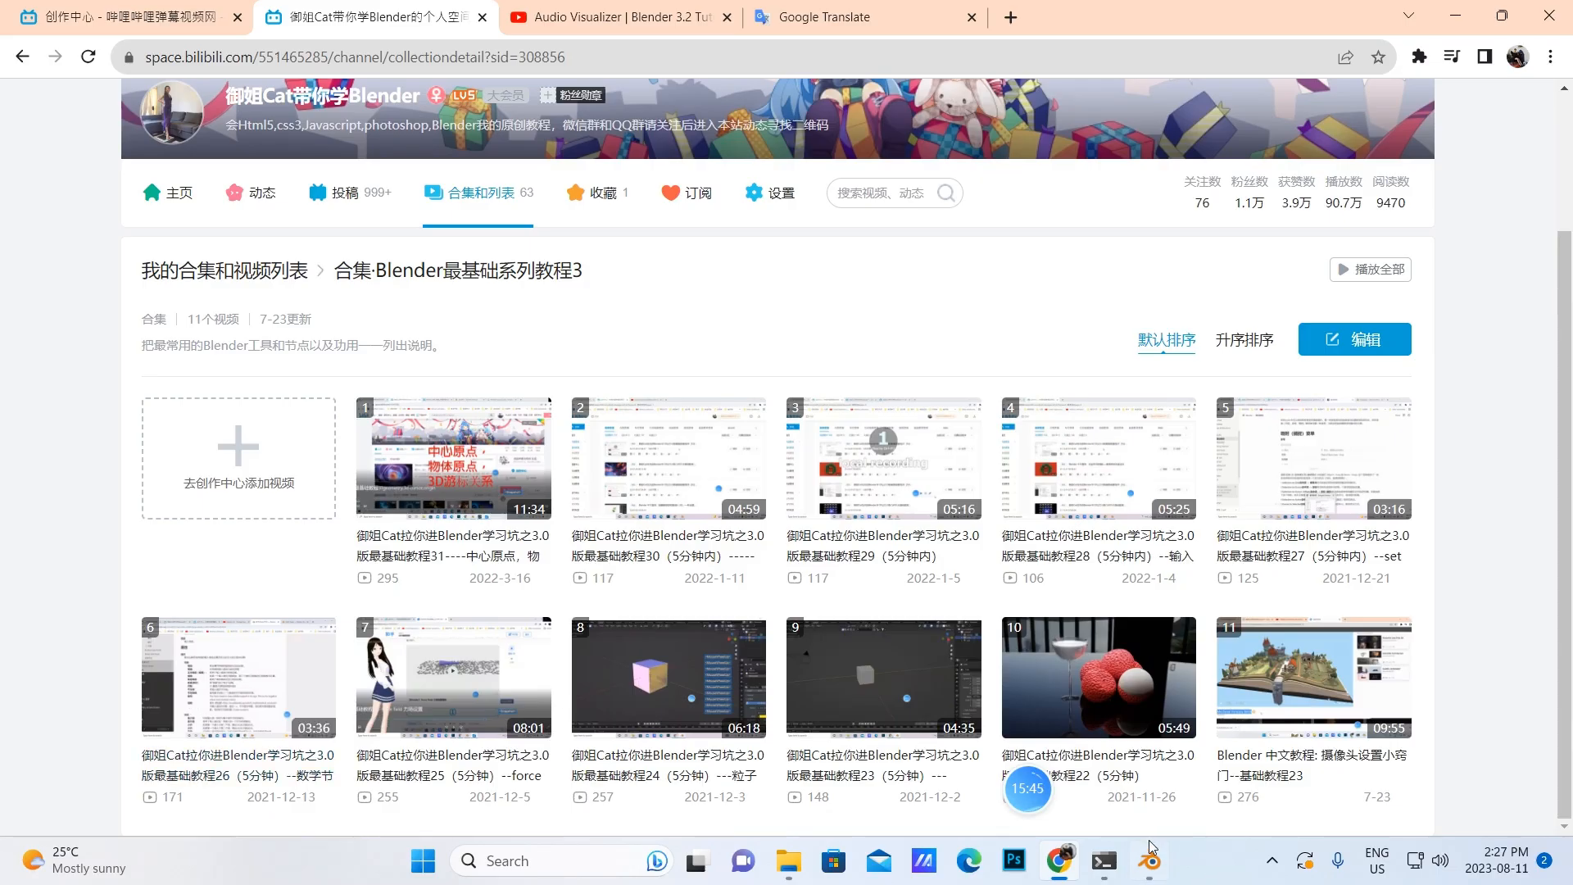
mouse_move(1151, 864)
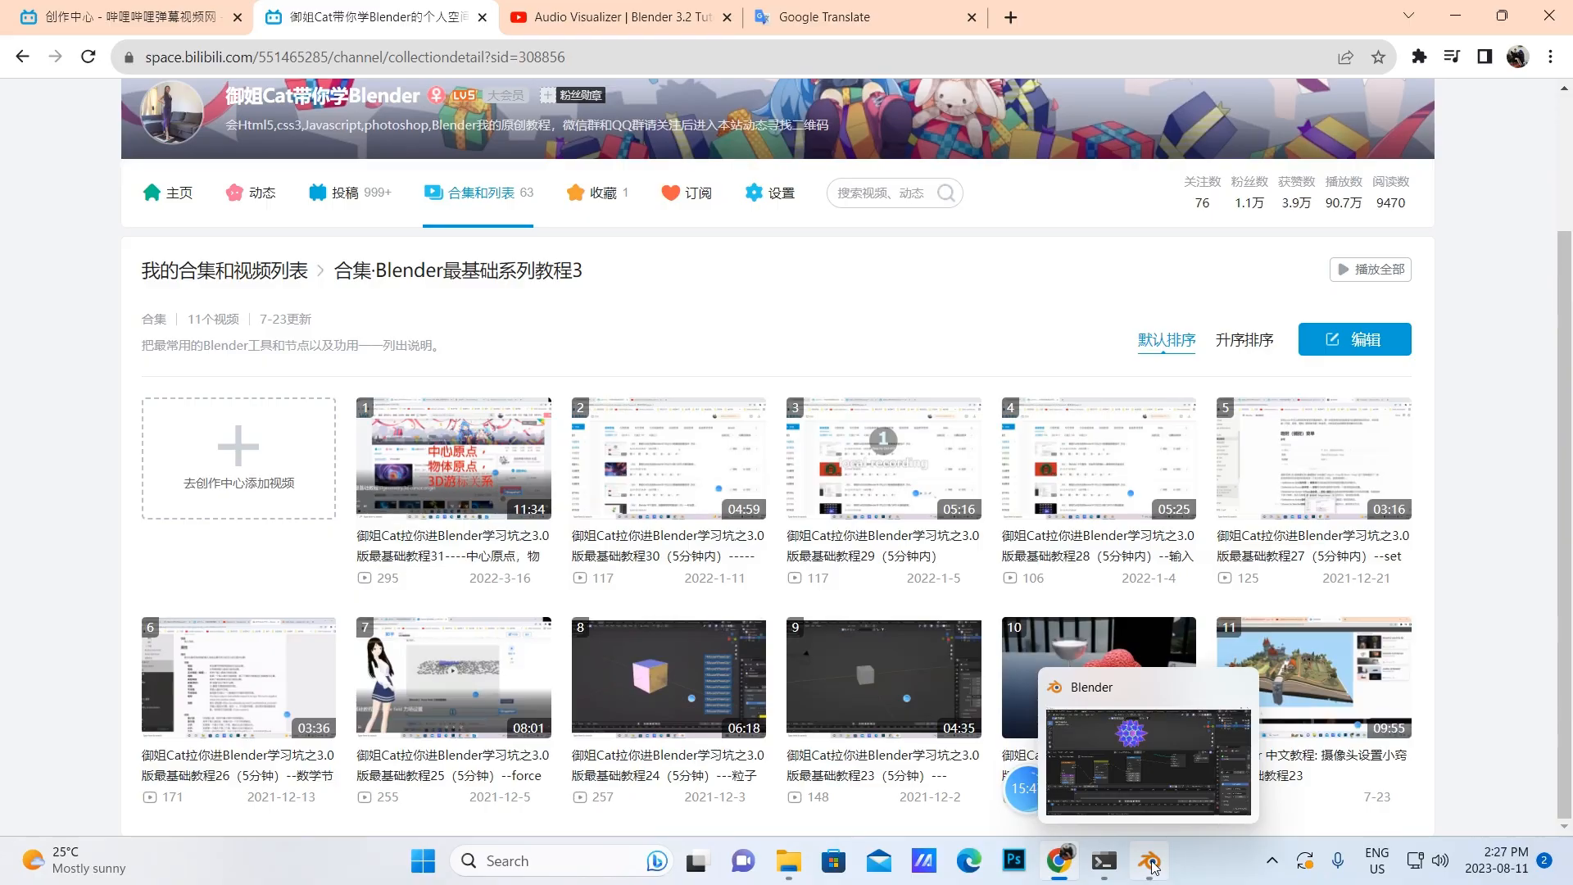
left_click(1151, 864)
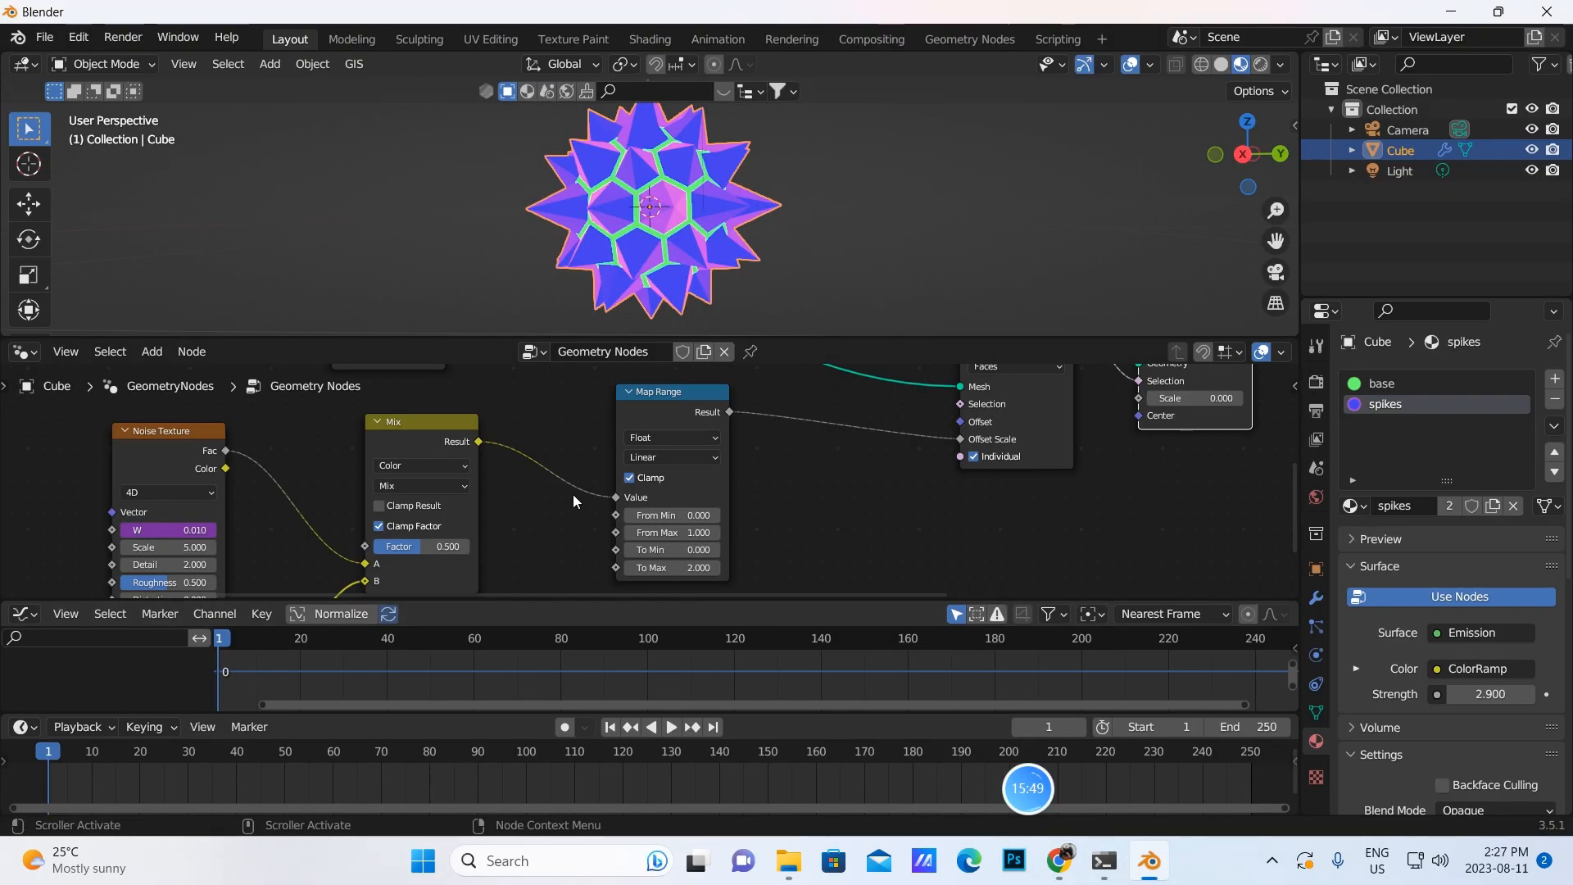
Try the Divide, Subtract, Screen and Difference blending modes on the Mix node, and return it to Mix
left_click(462, 485)
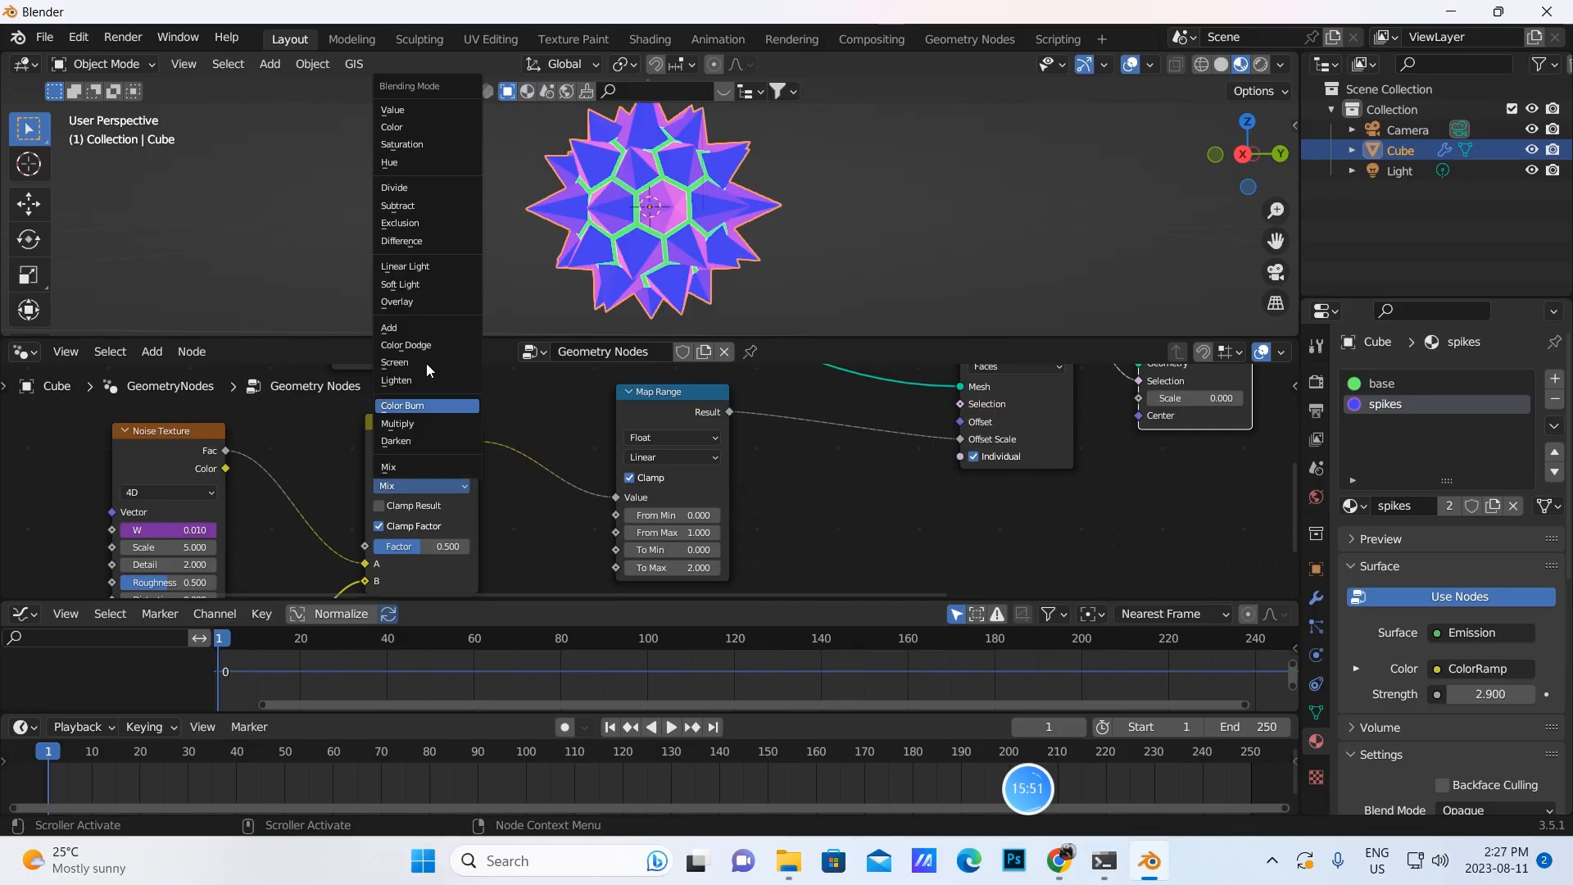
left_click(385, 188)
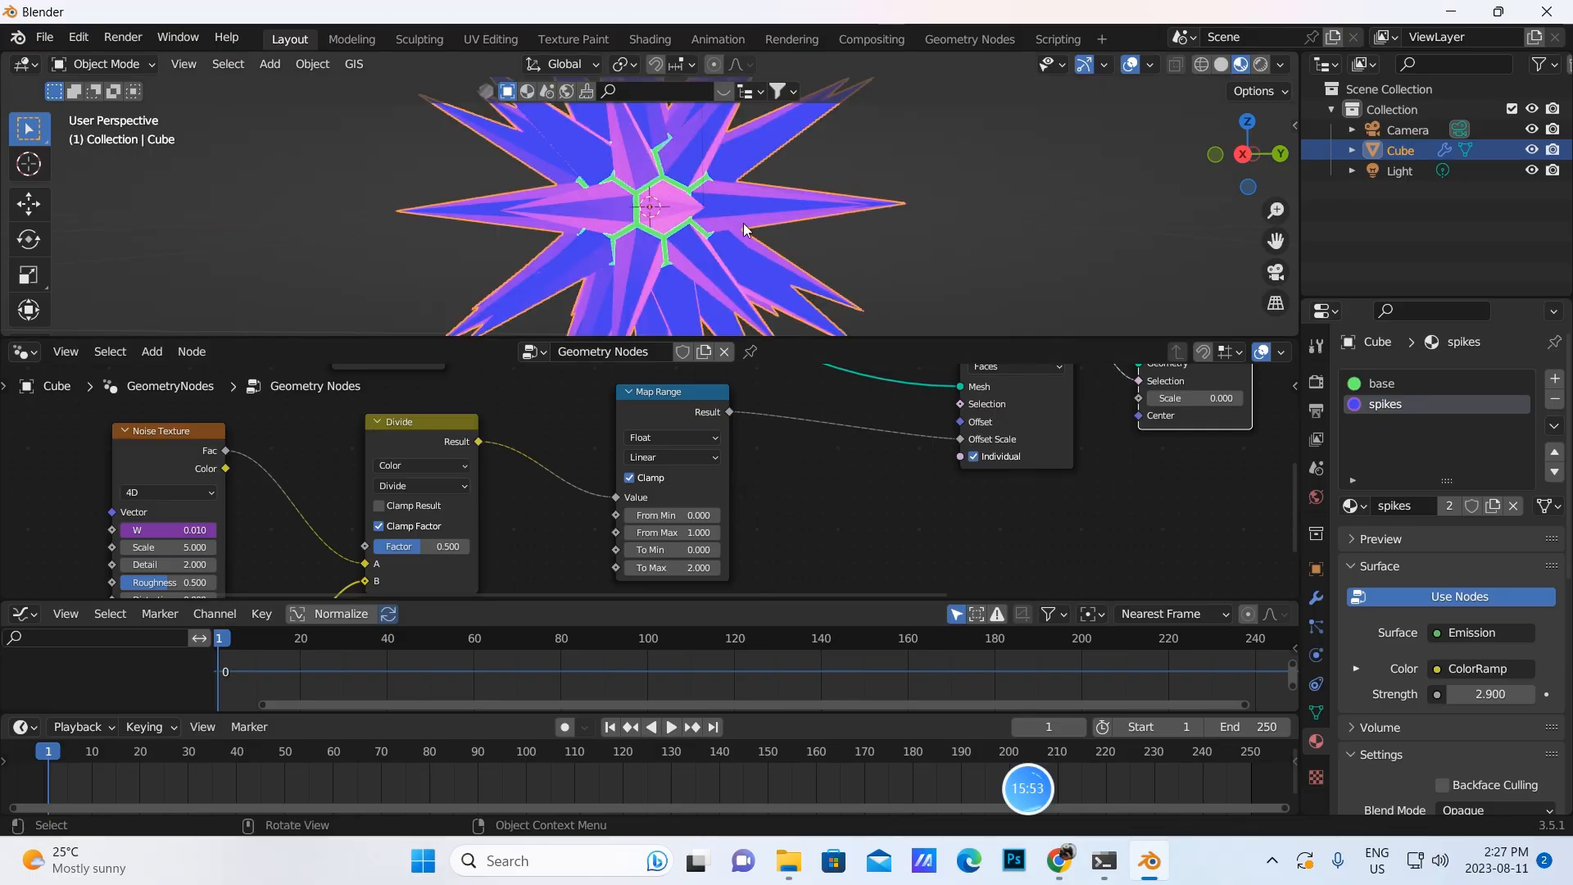
left_click(465, 485)
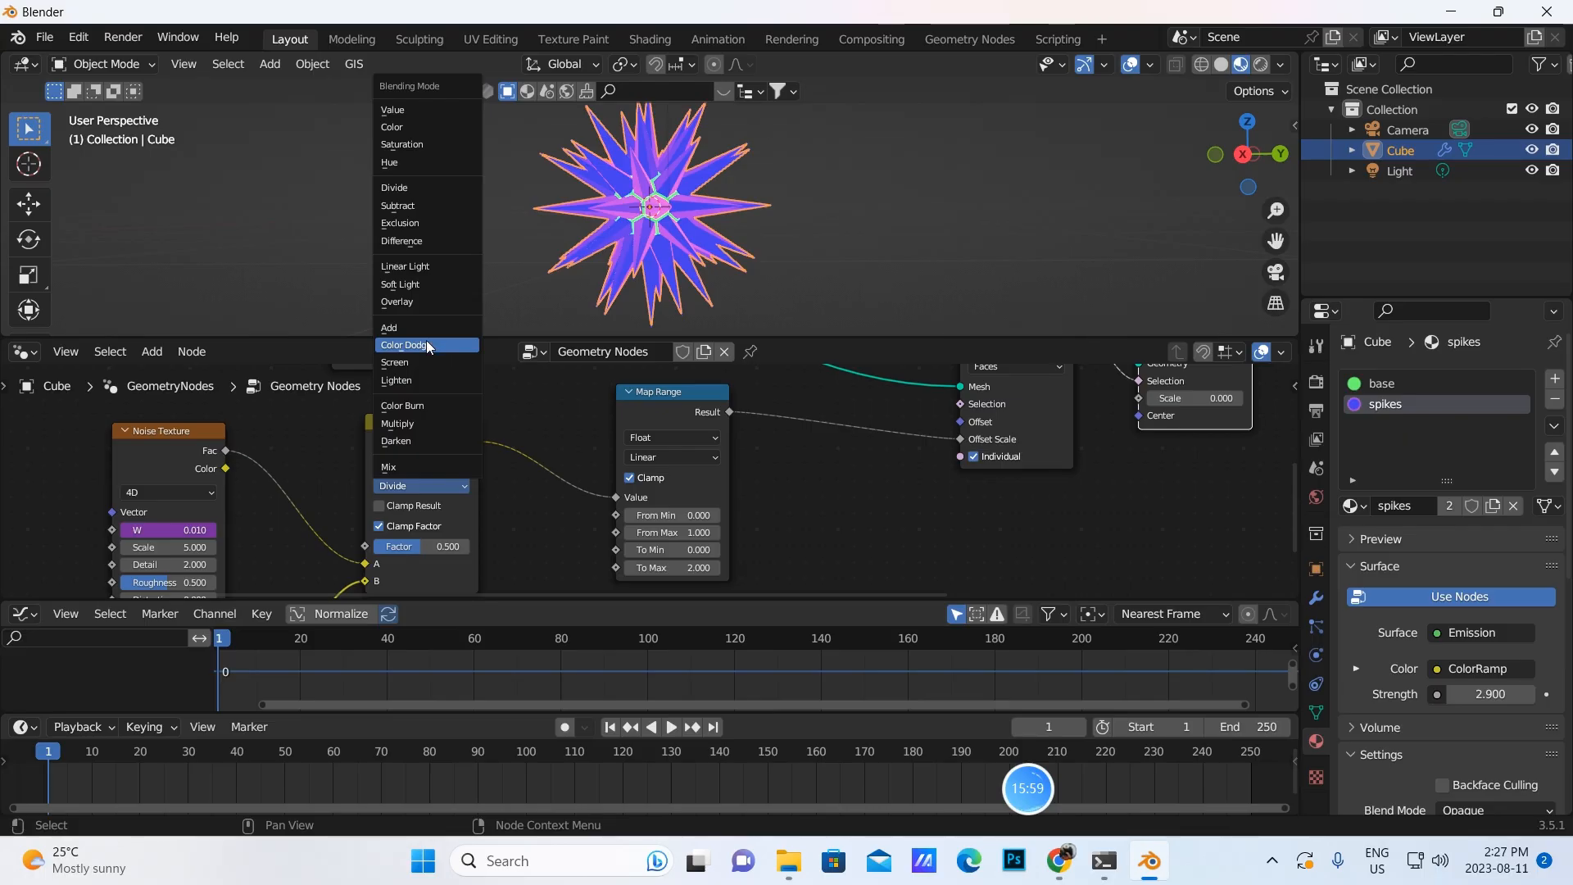
left_click(410, 205)
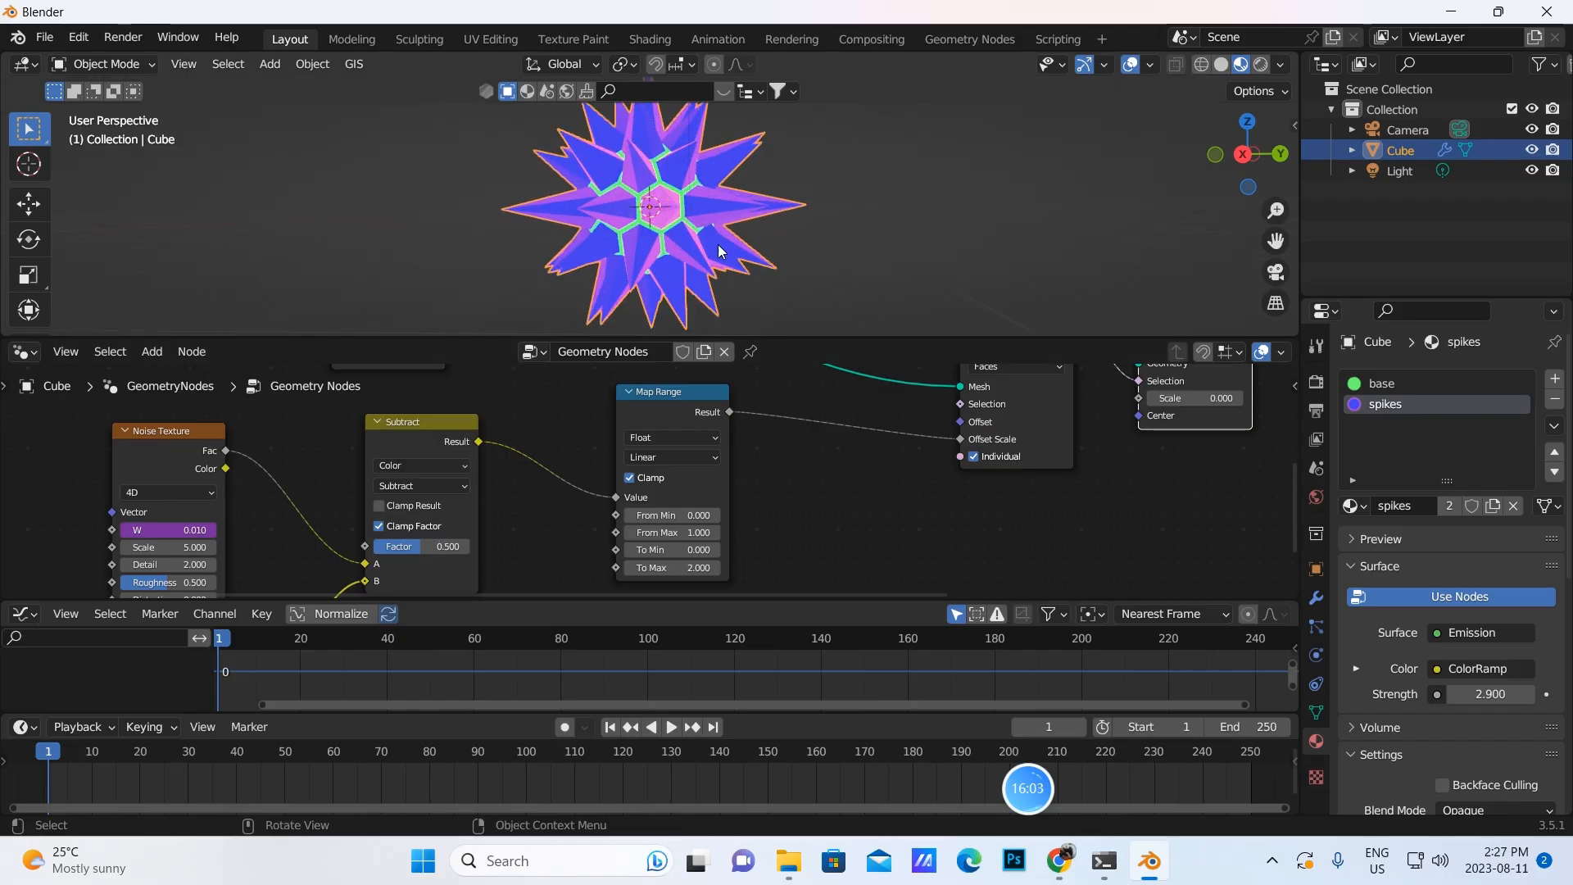
left_click(462, 485)
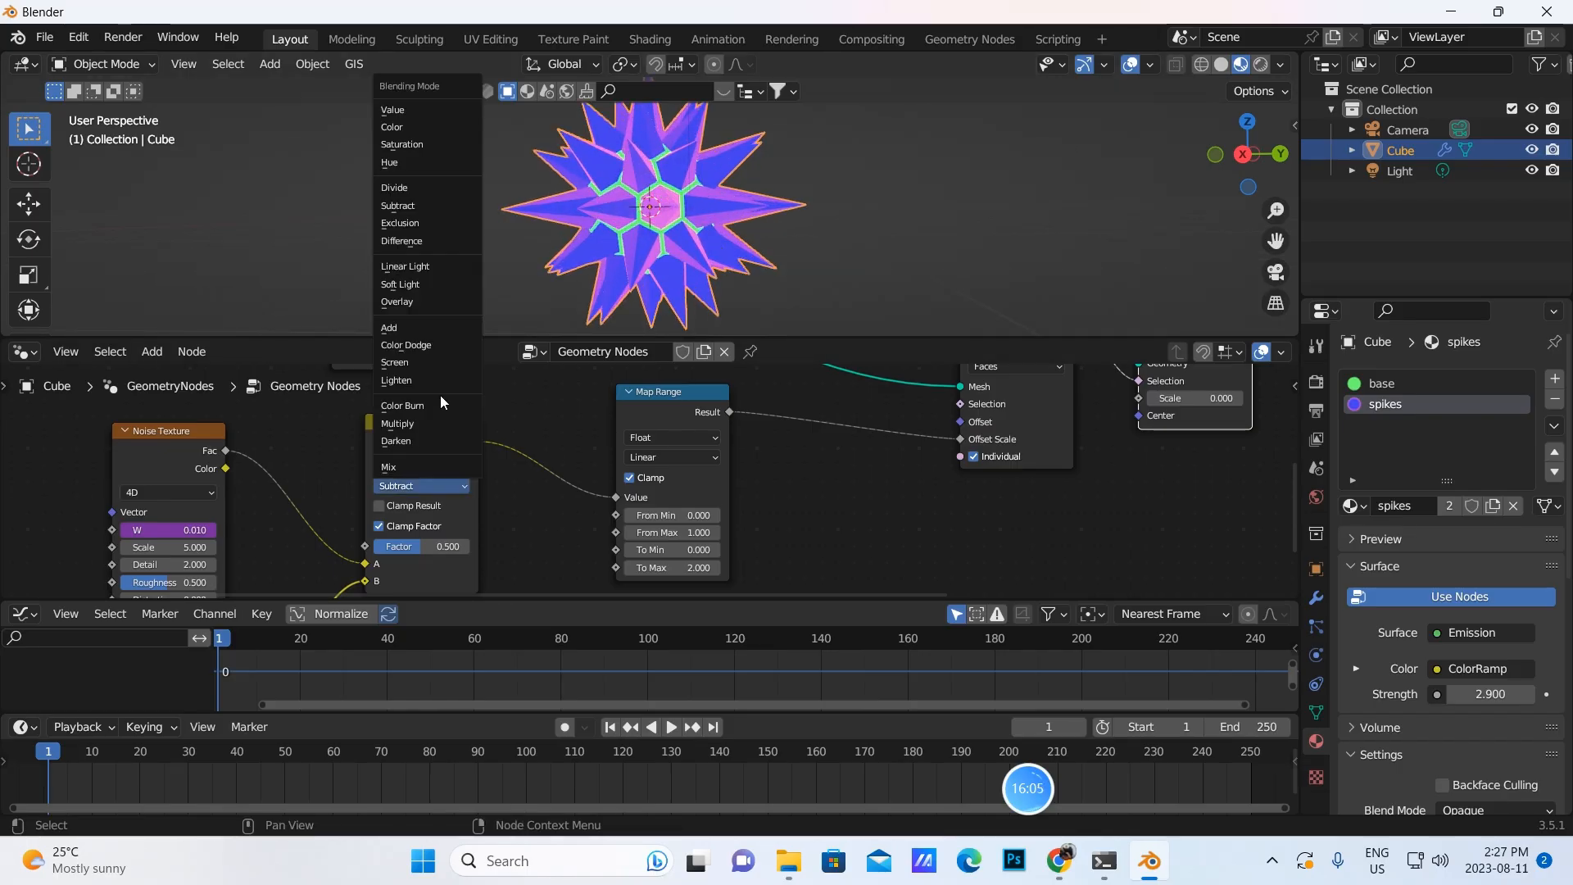
left_click(396, 362)
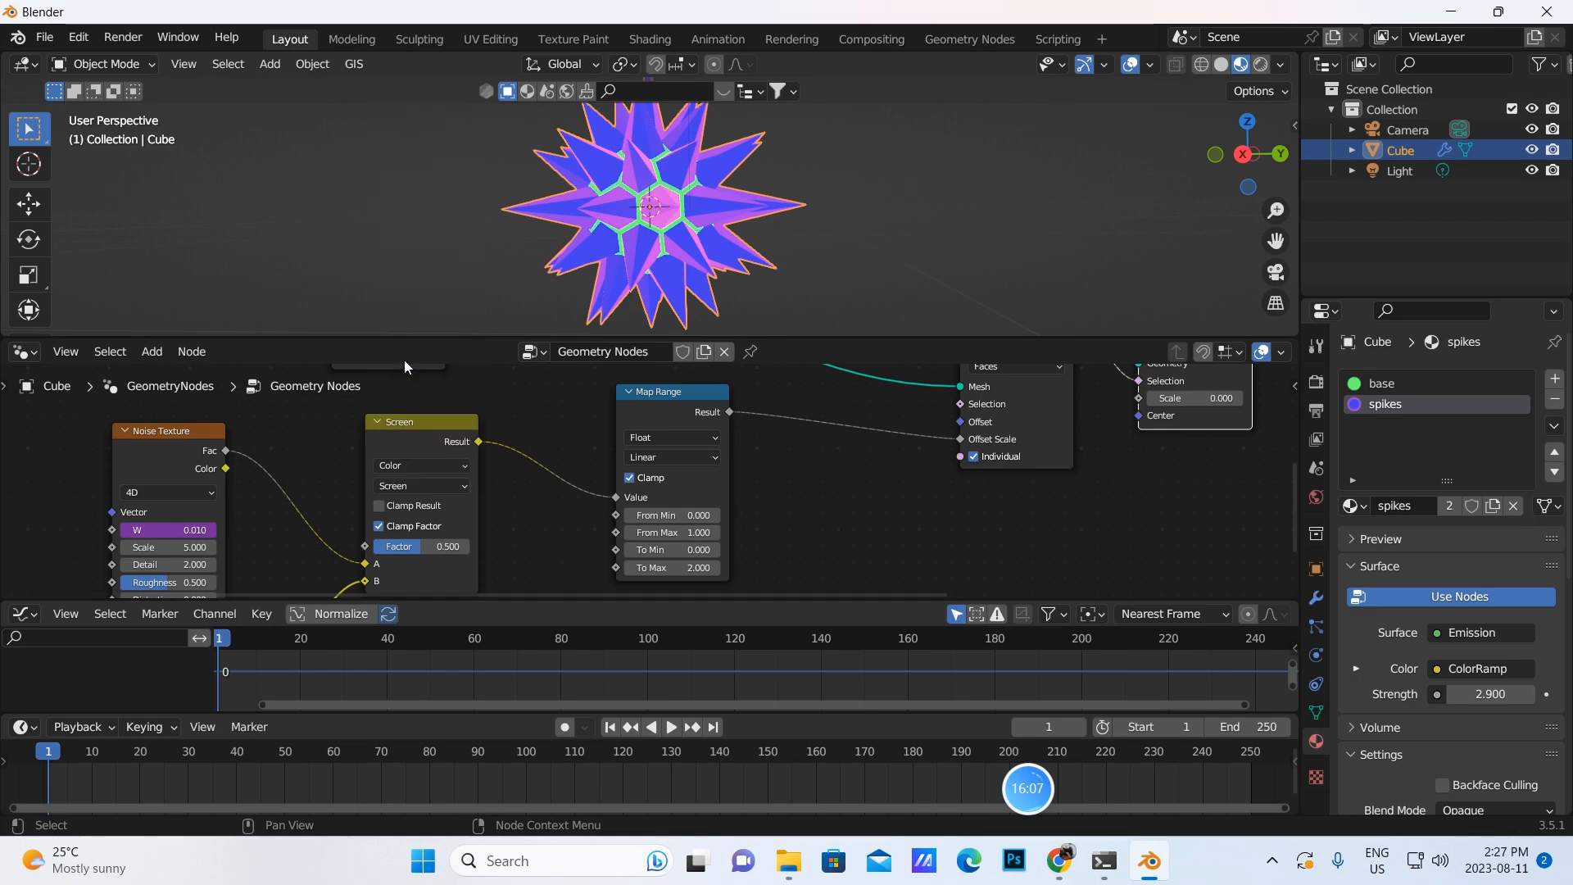
left_click(468, 483)
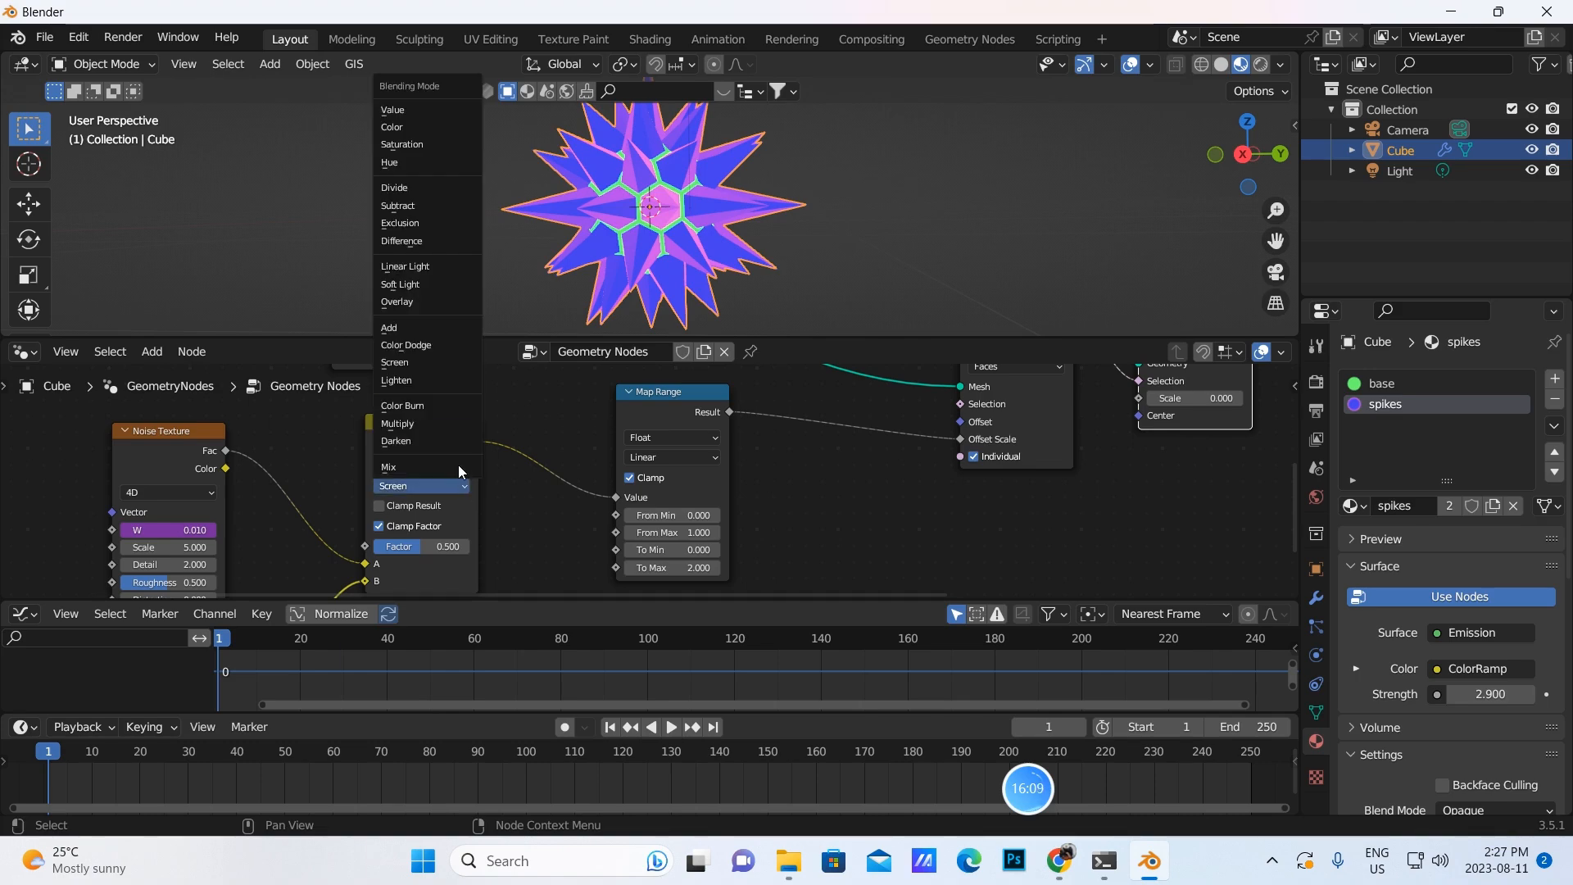
left_click(393, 241)
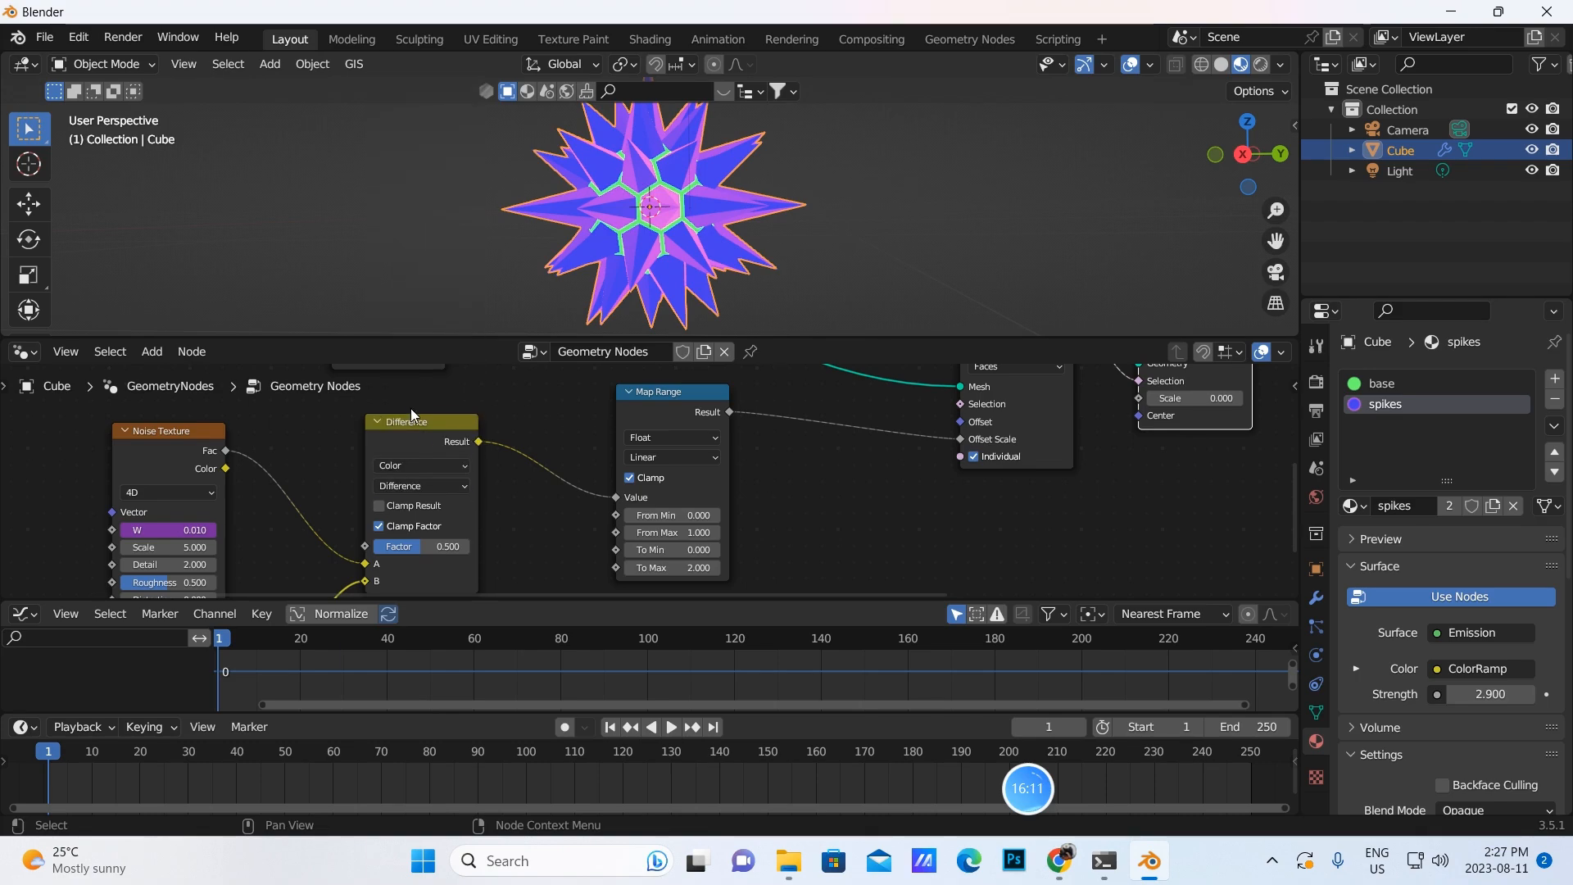
left_click(463, 486)
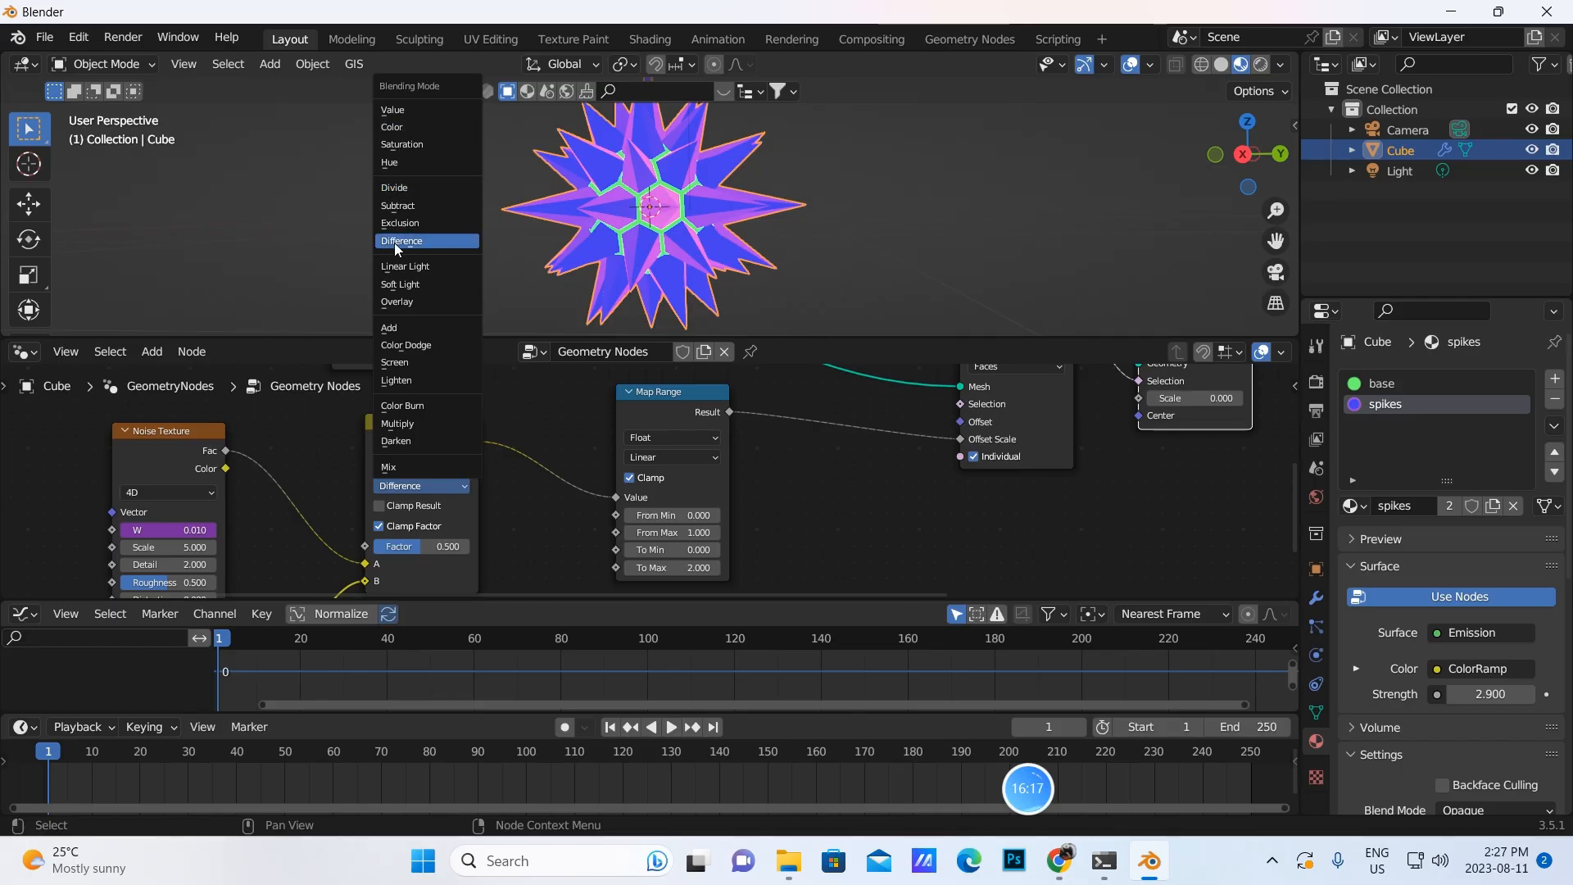
left_click(390, 468)
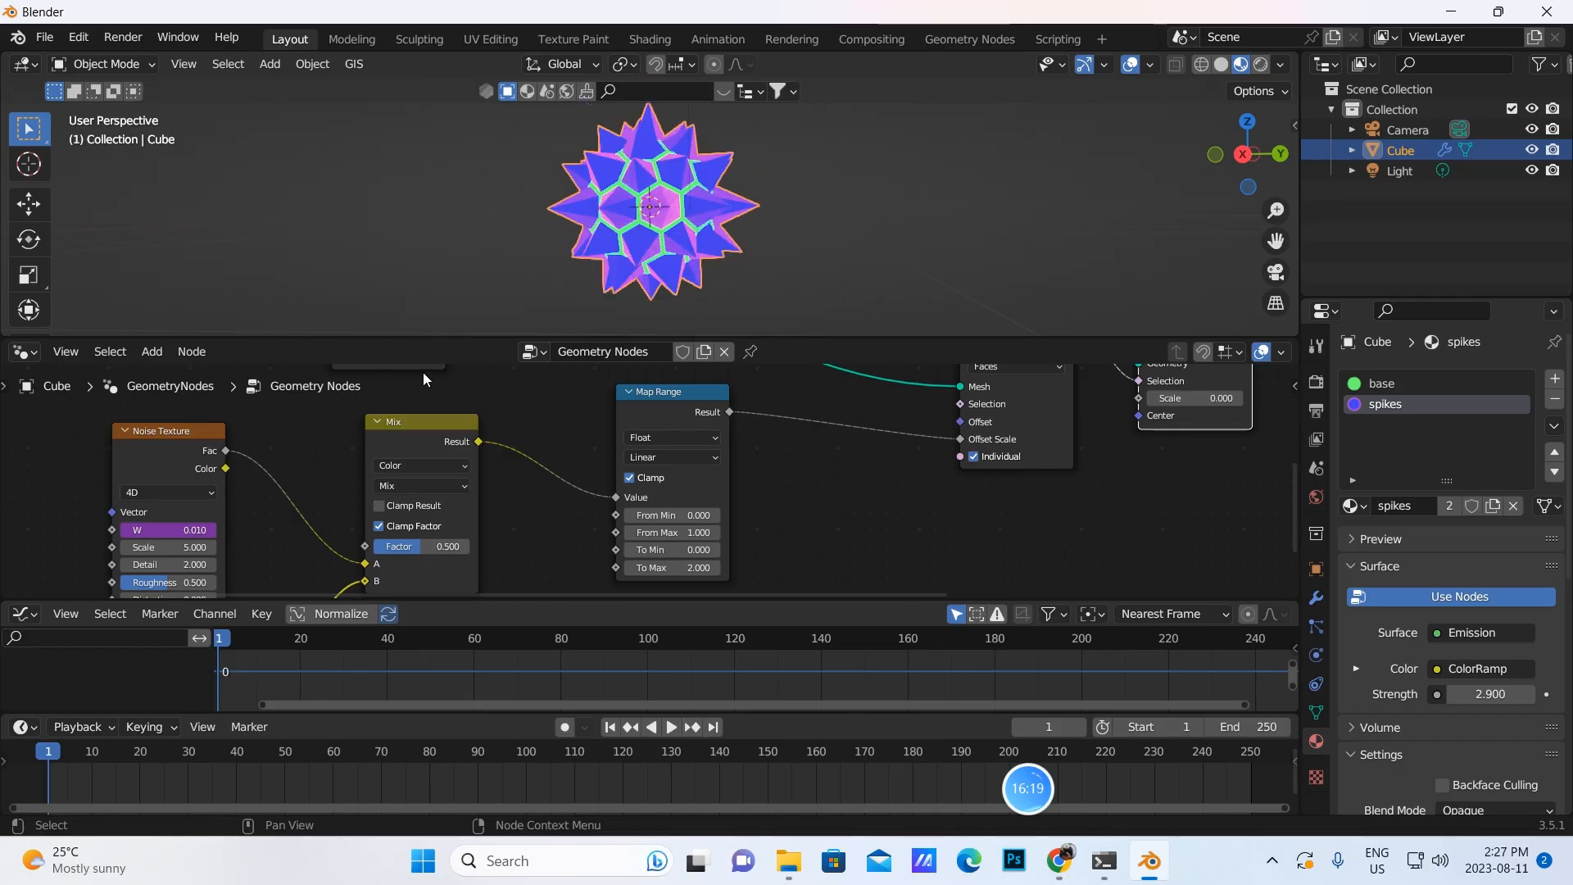
Set the blending mode of the Mix node between Noise Texture and Map Range to Divide
scroll(493, 386, "down", 1)
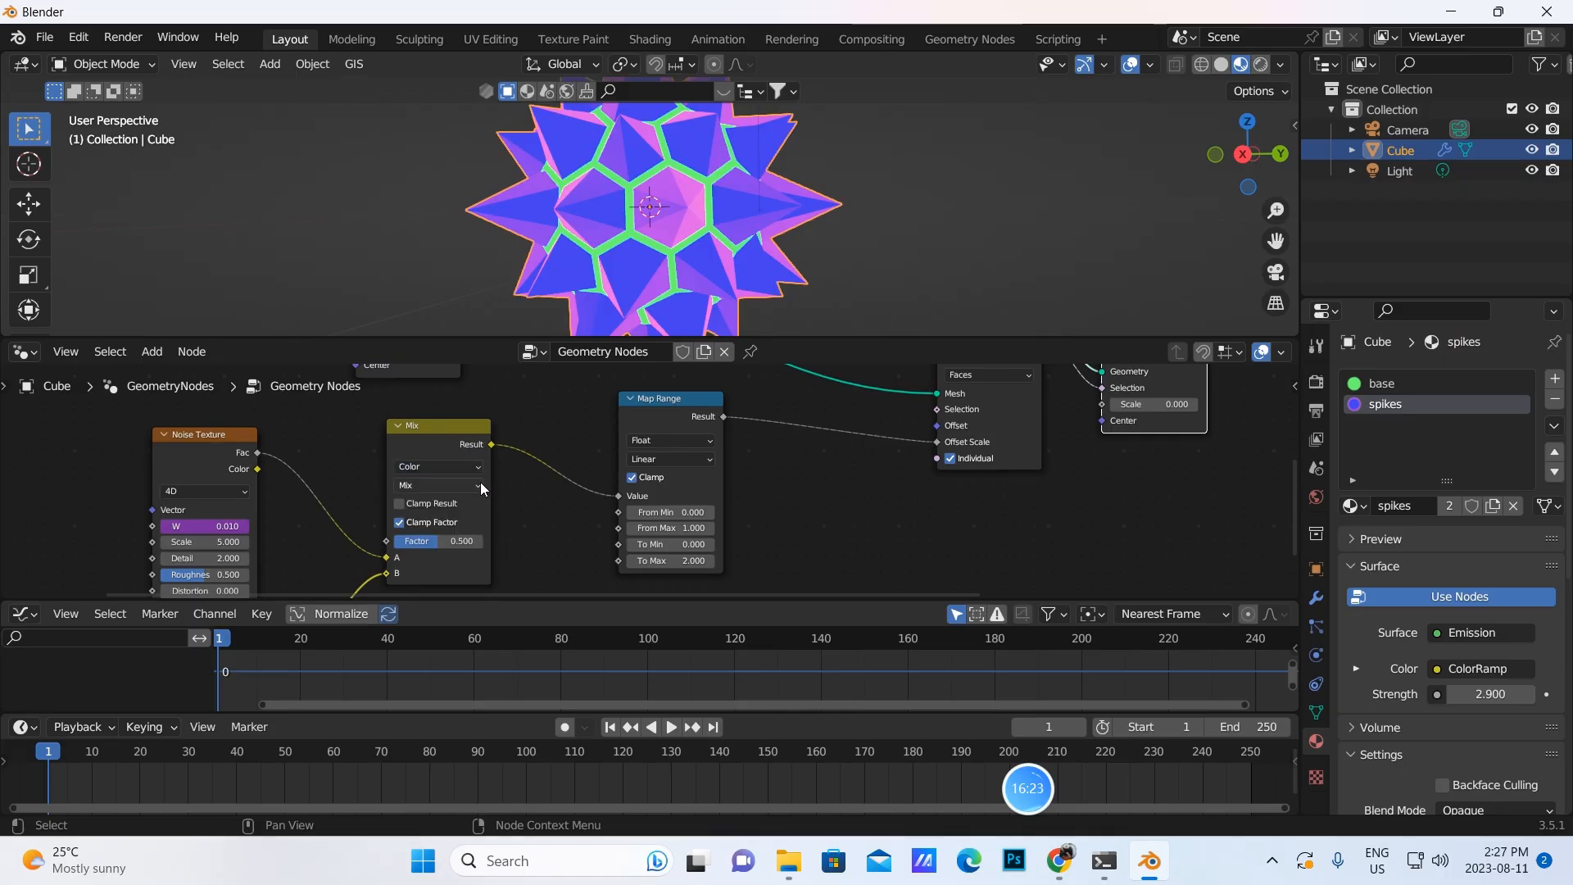
left_click(483, 486)
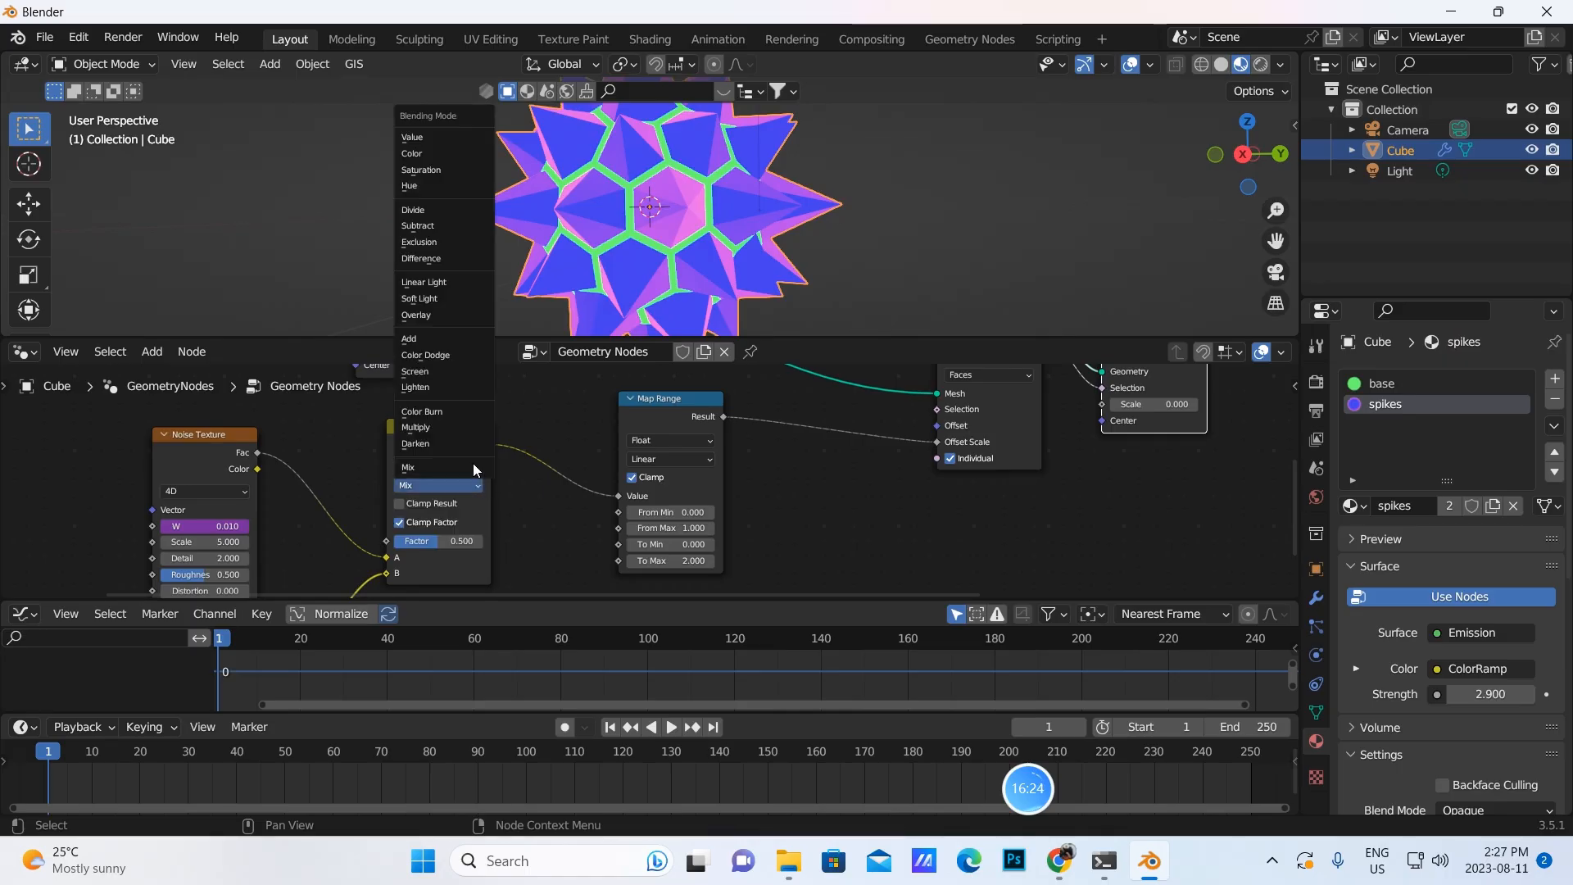
left_click(410, 212)
scroll(710, 219, "down", 6)
scroll(711, 223, "up", 2)
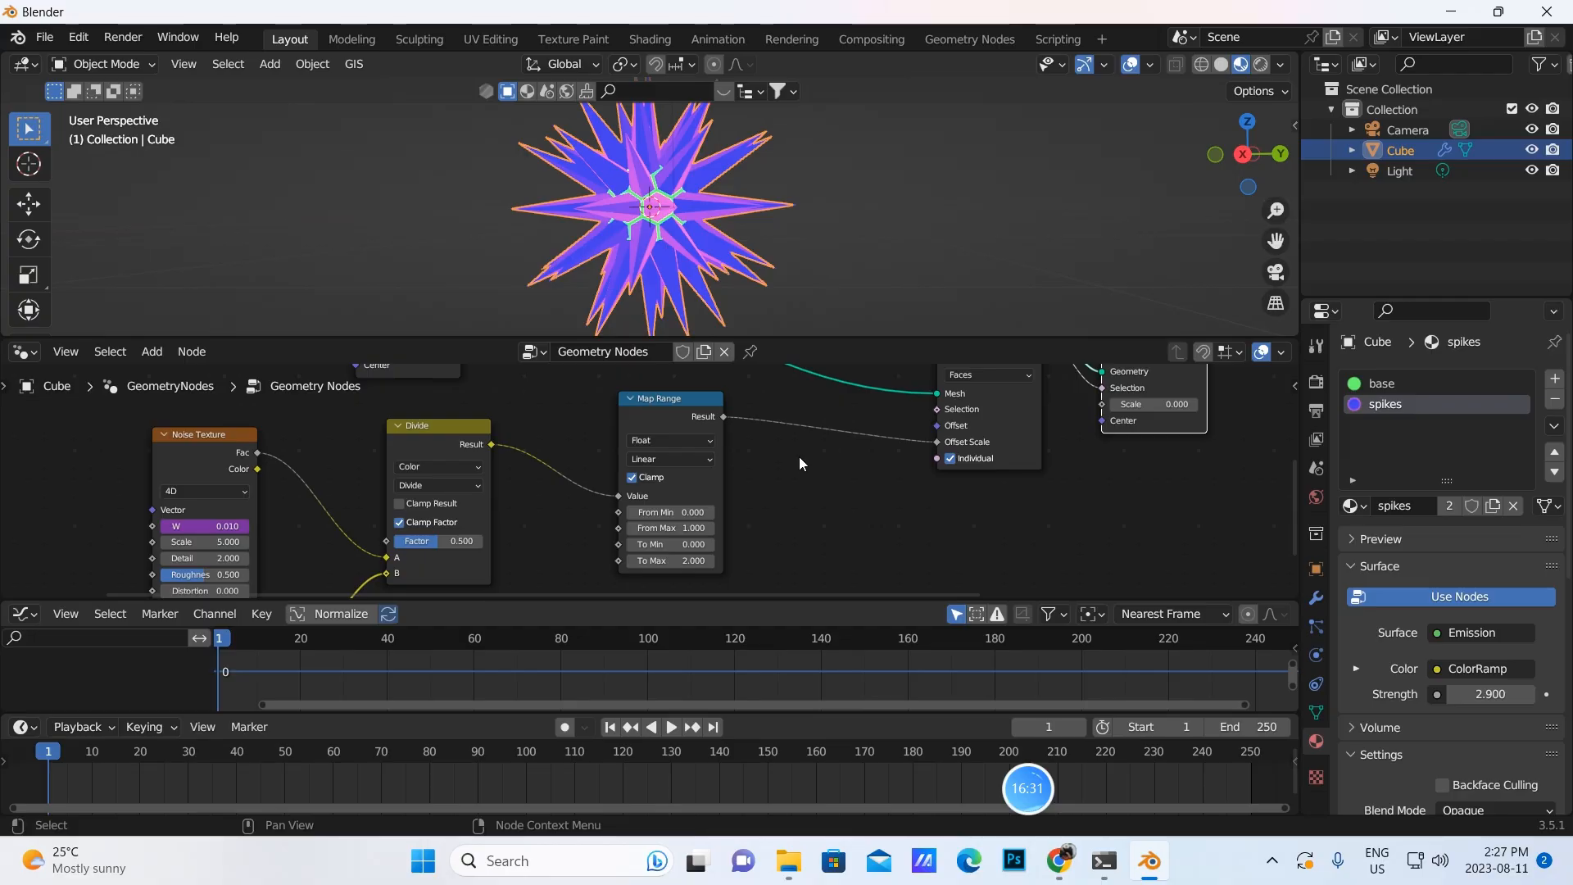
mouse_move(882, 459)
middle_mouse_down()
mouse_move(677, 520)
mouse_move(602, 567)
middle_mouse_up()
middle_click_drag(931, 452, 730, 552)
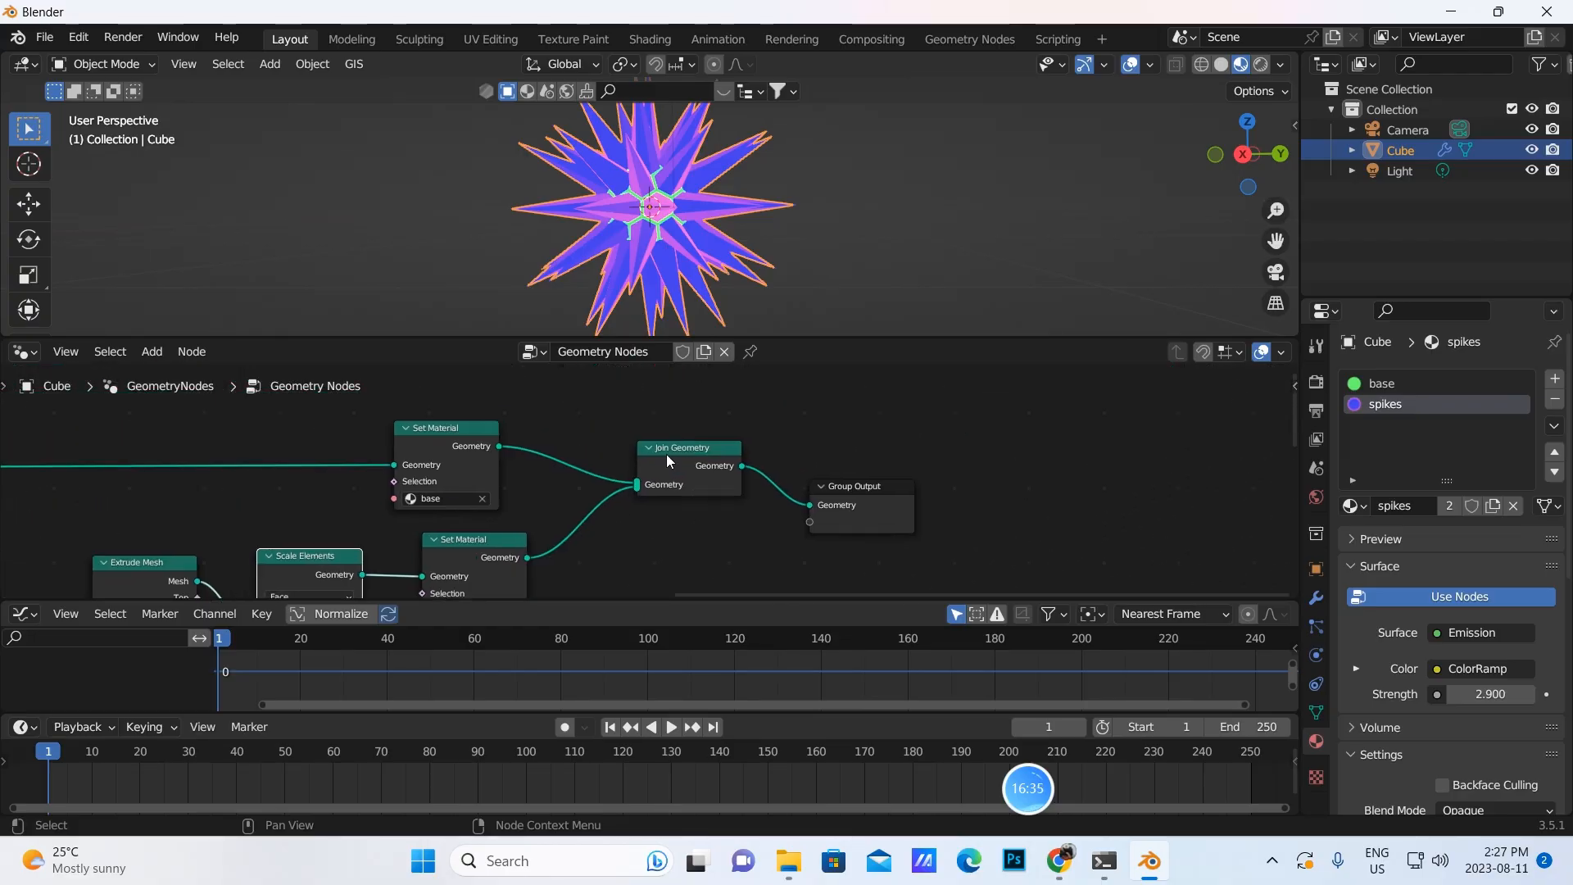
Move the Group Output node farther away and insert a Transform Geometry node on the link between Join Geometry and Group Output
left_click(870, 488)
left_click_drag(870, 489, 1133, 489)
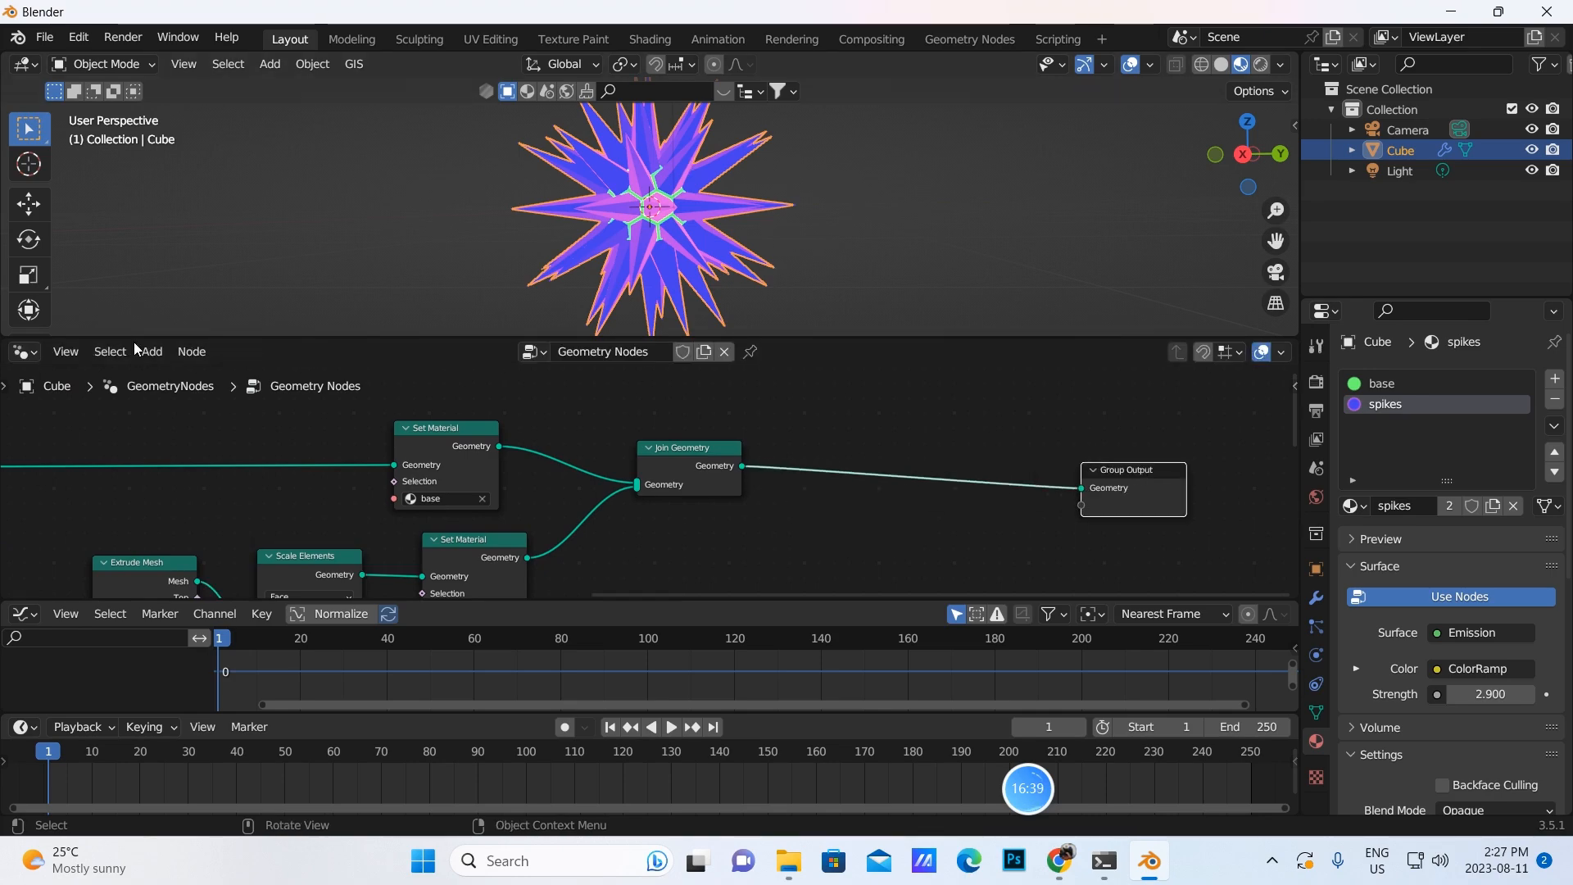
left_click(152, 351)
left_click(189, 375)
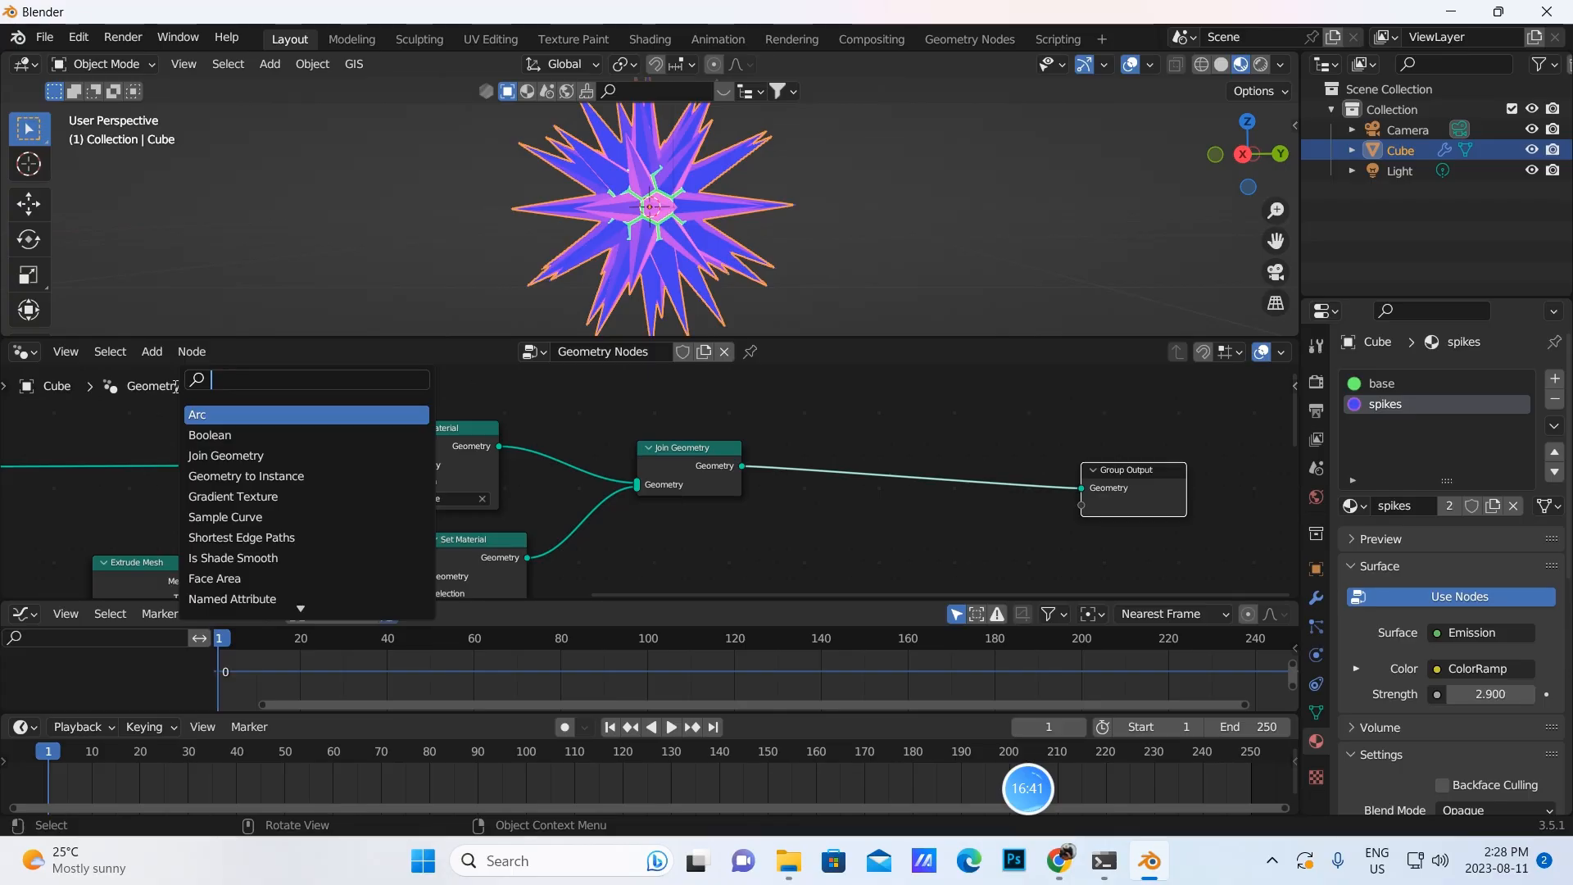
type("fra")
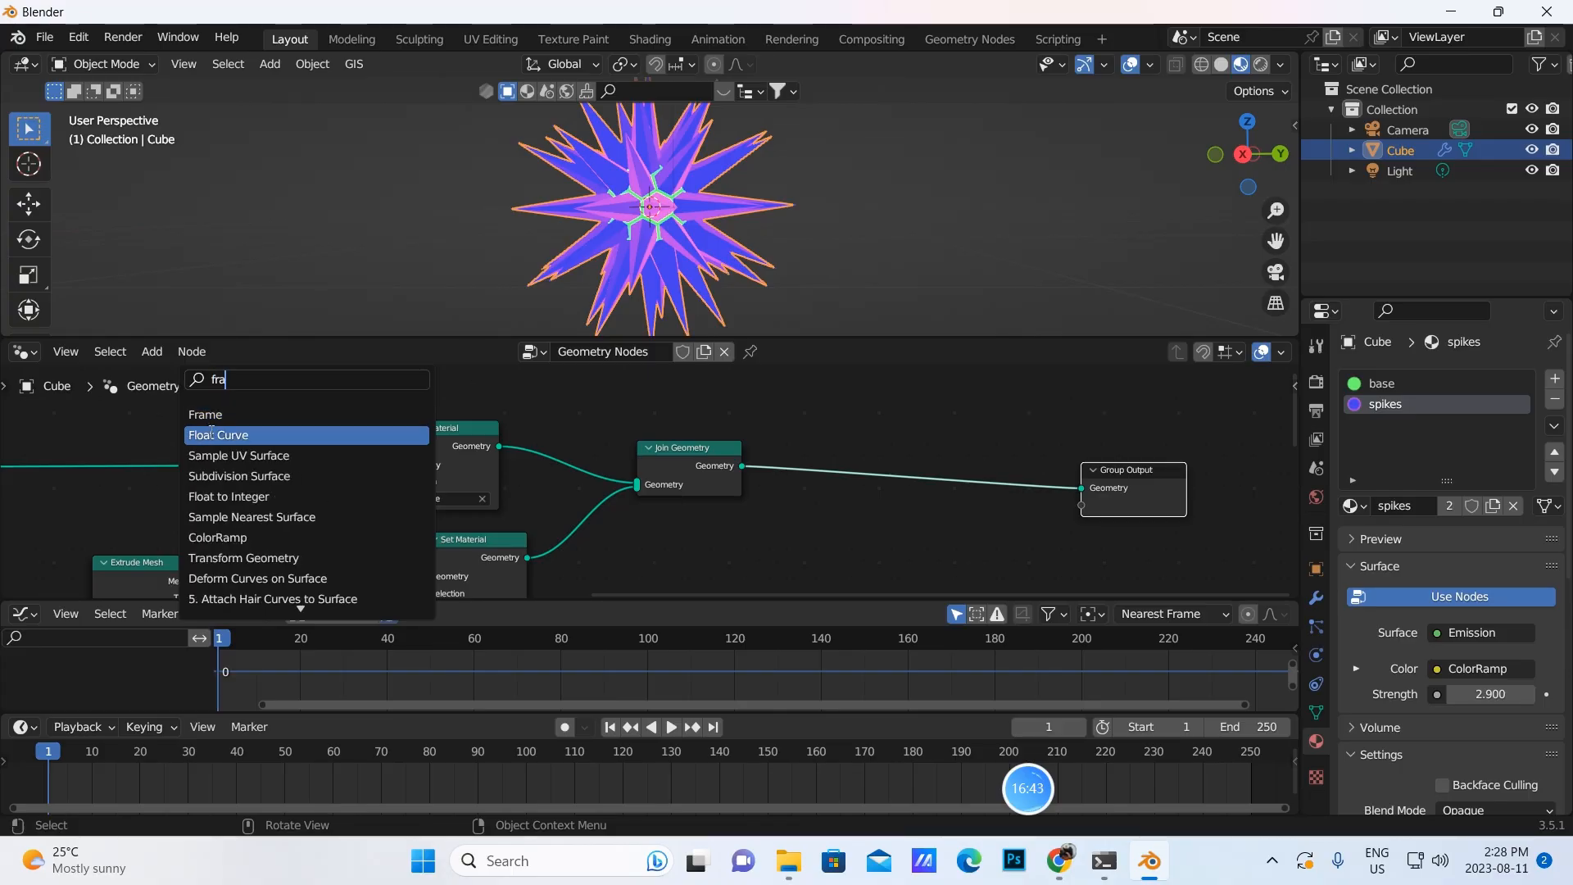
type("n")
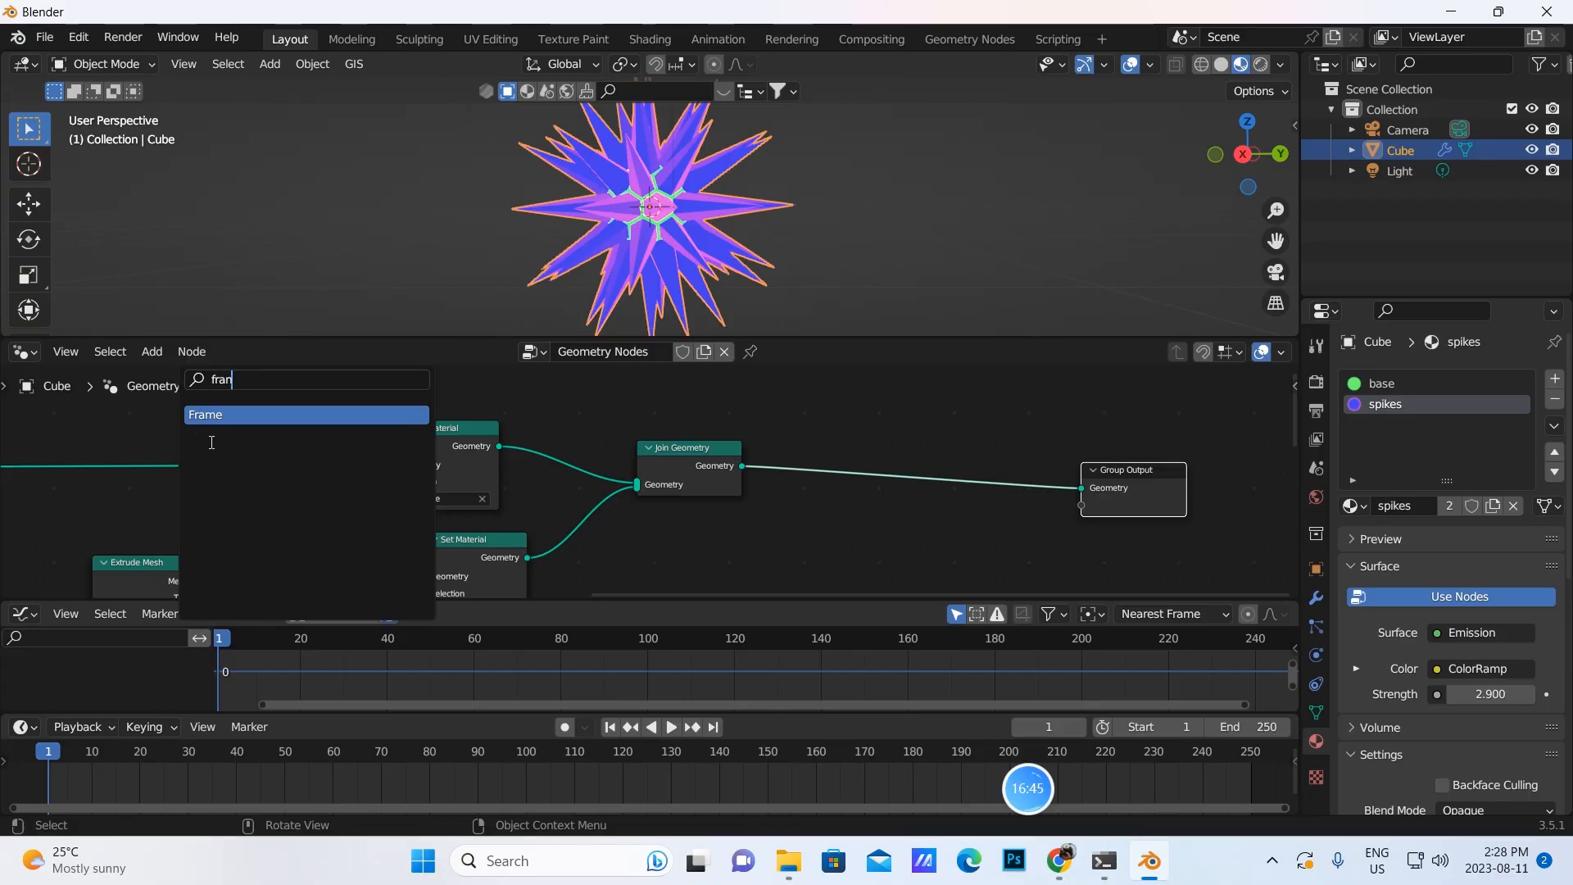
key("BackSpace")
key("BackSpace")
key("BackSpace")
key("BackSpace")
type("tra")
type("n")
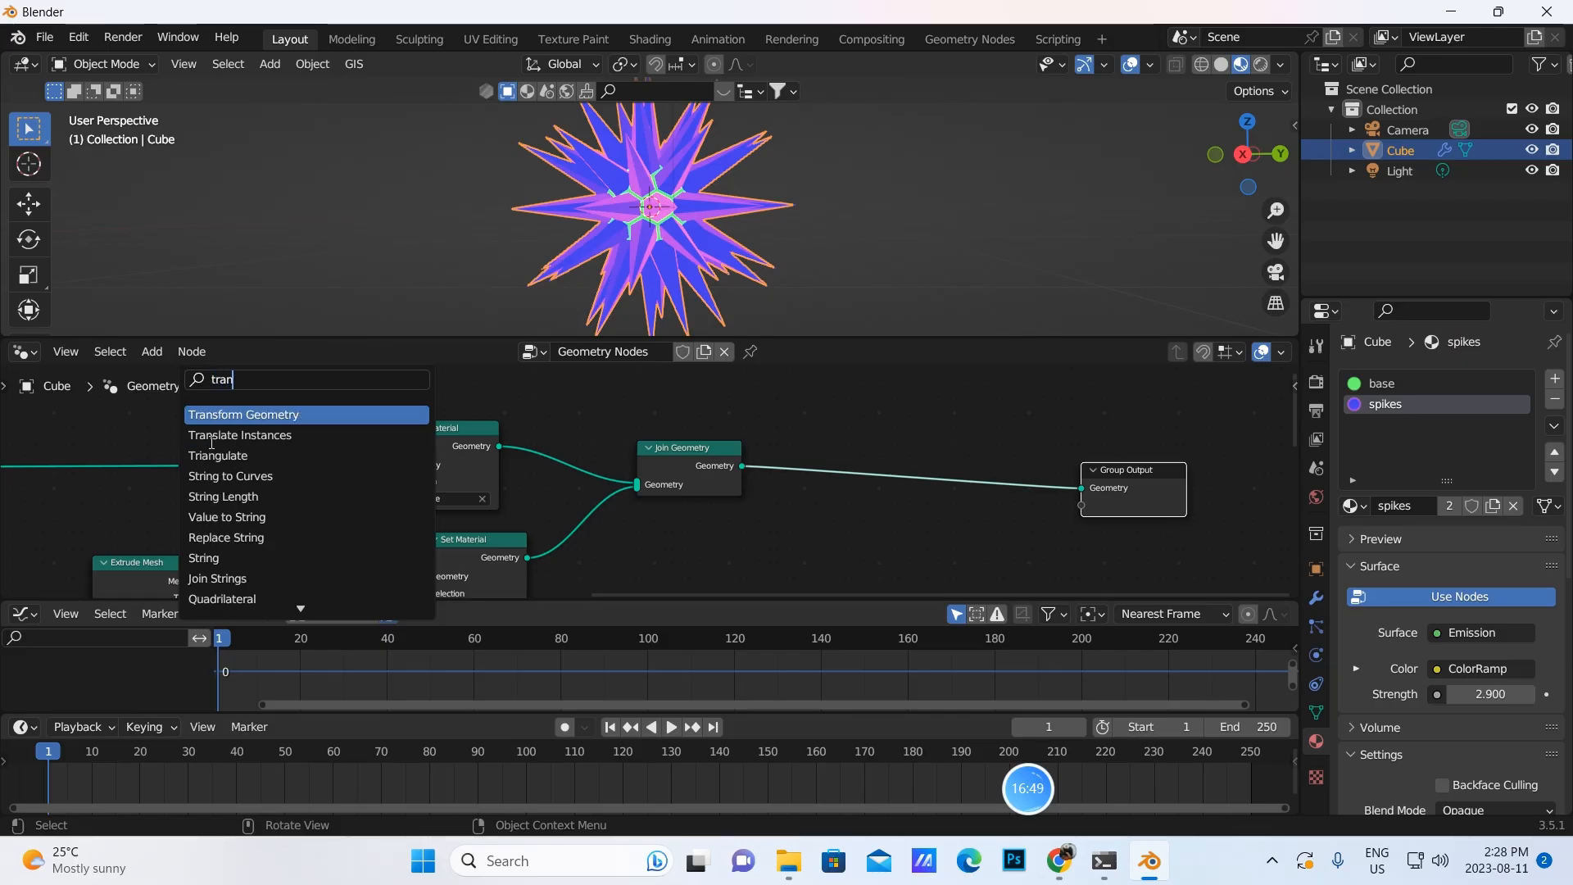
type("sfor")
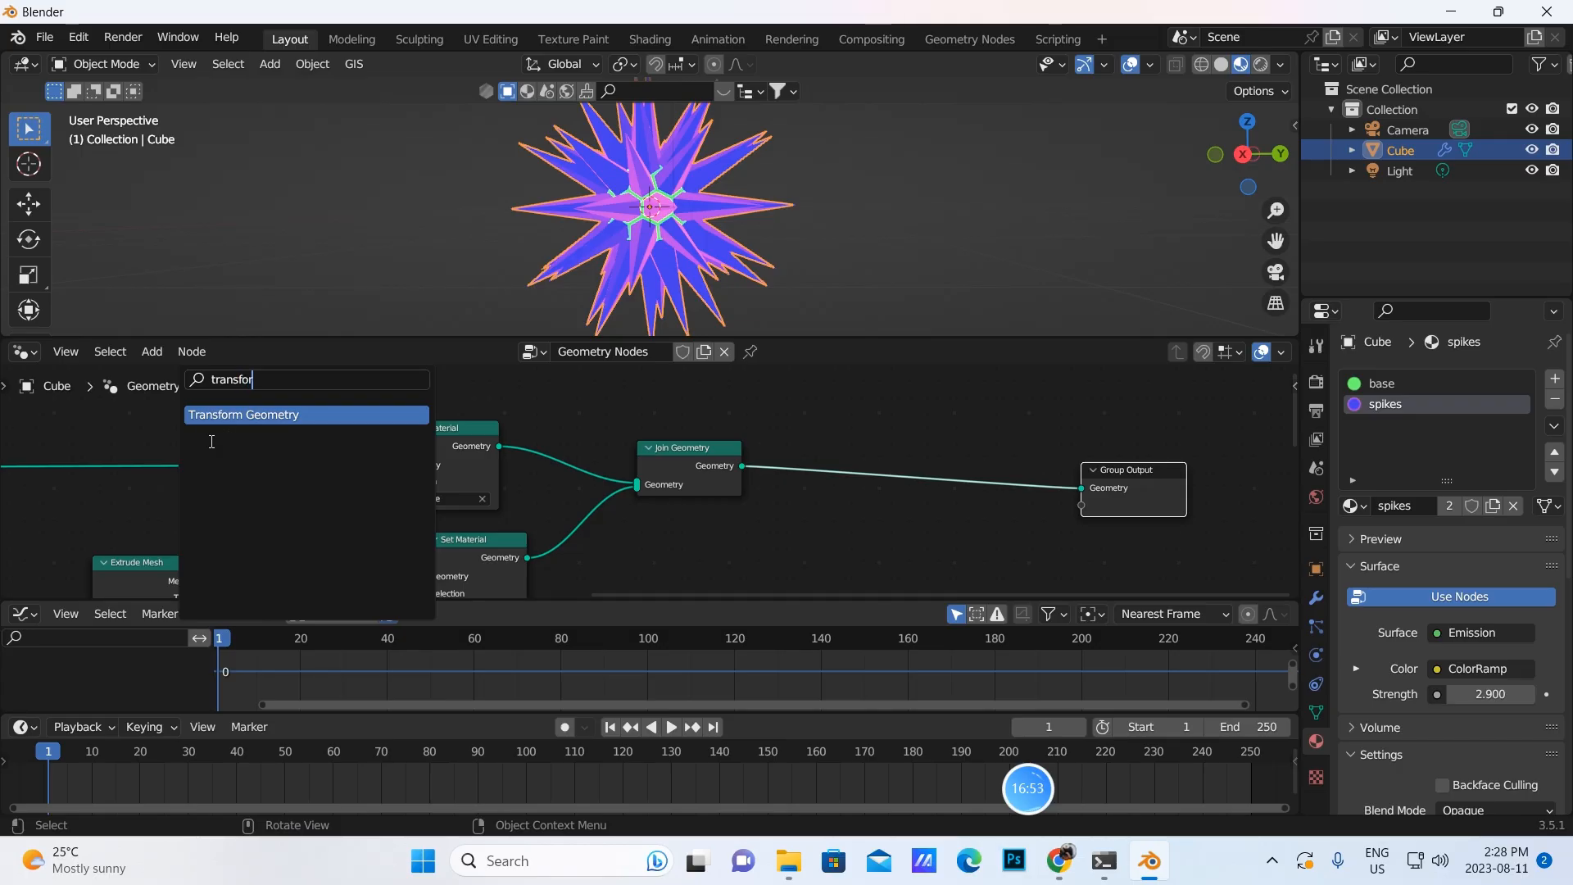
left_click(210, 412)
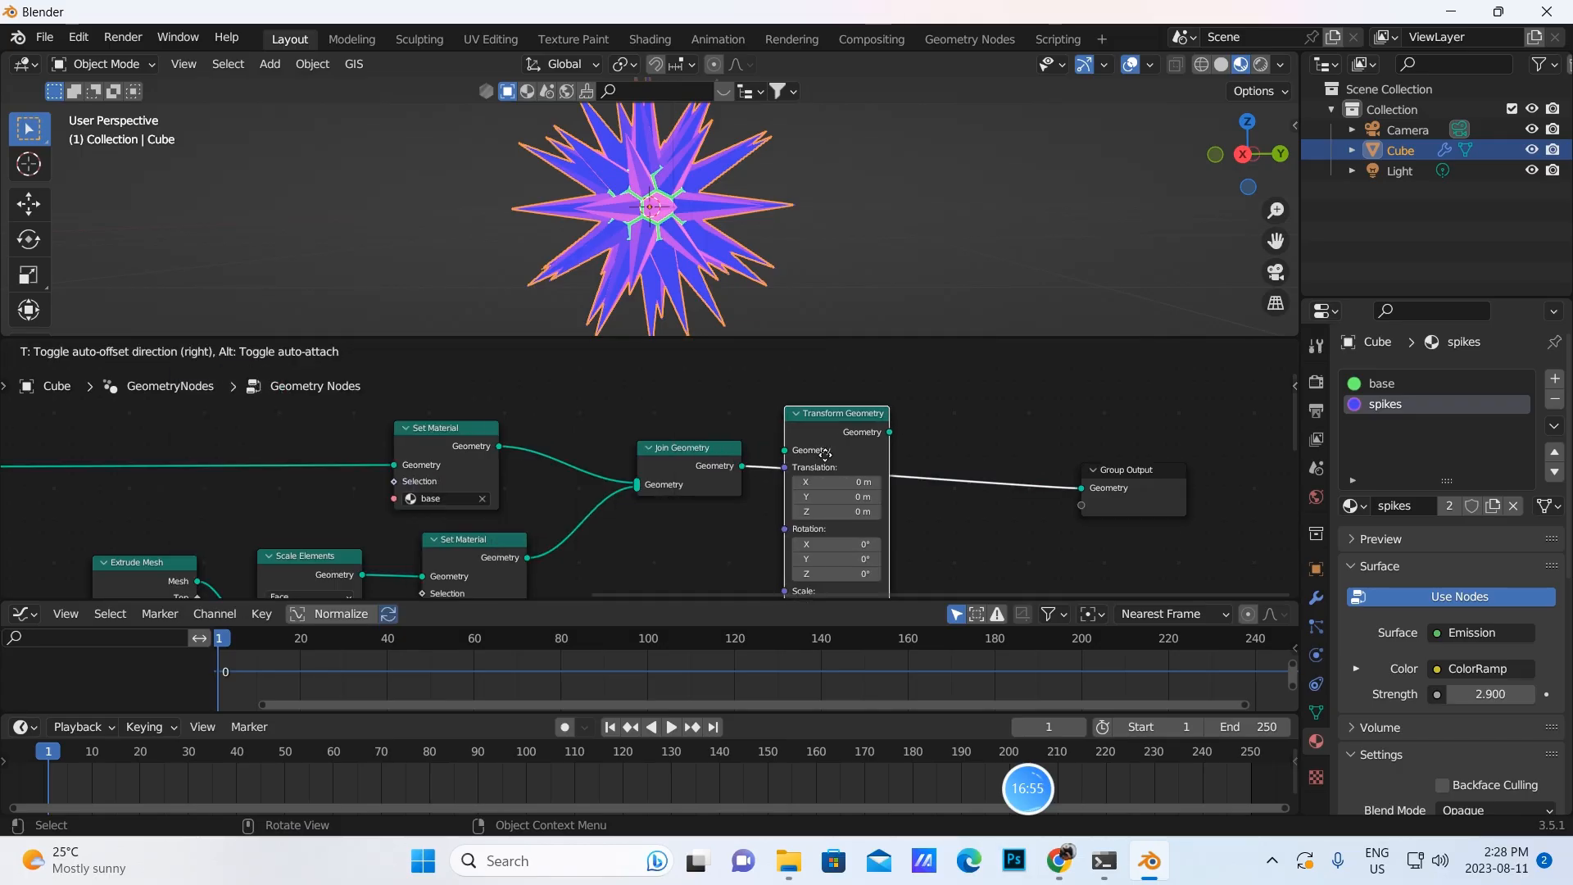
left_click(887, 442)
Drive the X rotation of the Transform Geometry node with the expression #frame/100
middle_click_drag(935, 532, 914, 483)
scroll(925, 496, "up", 2)
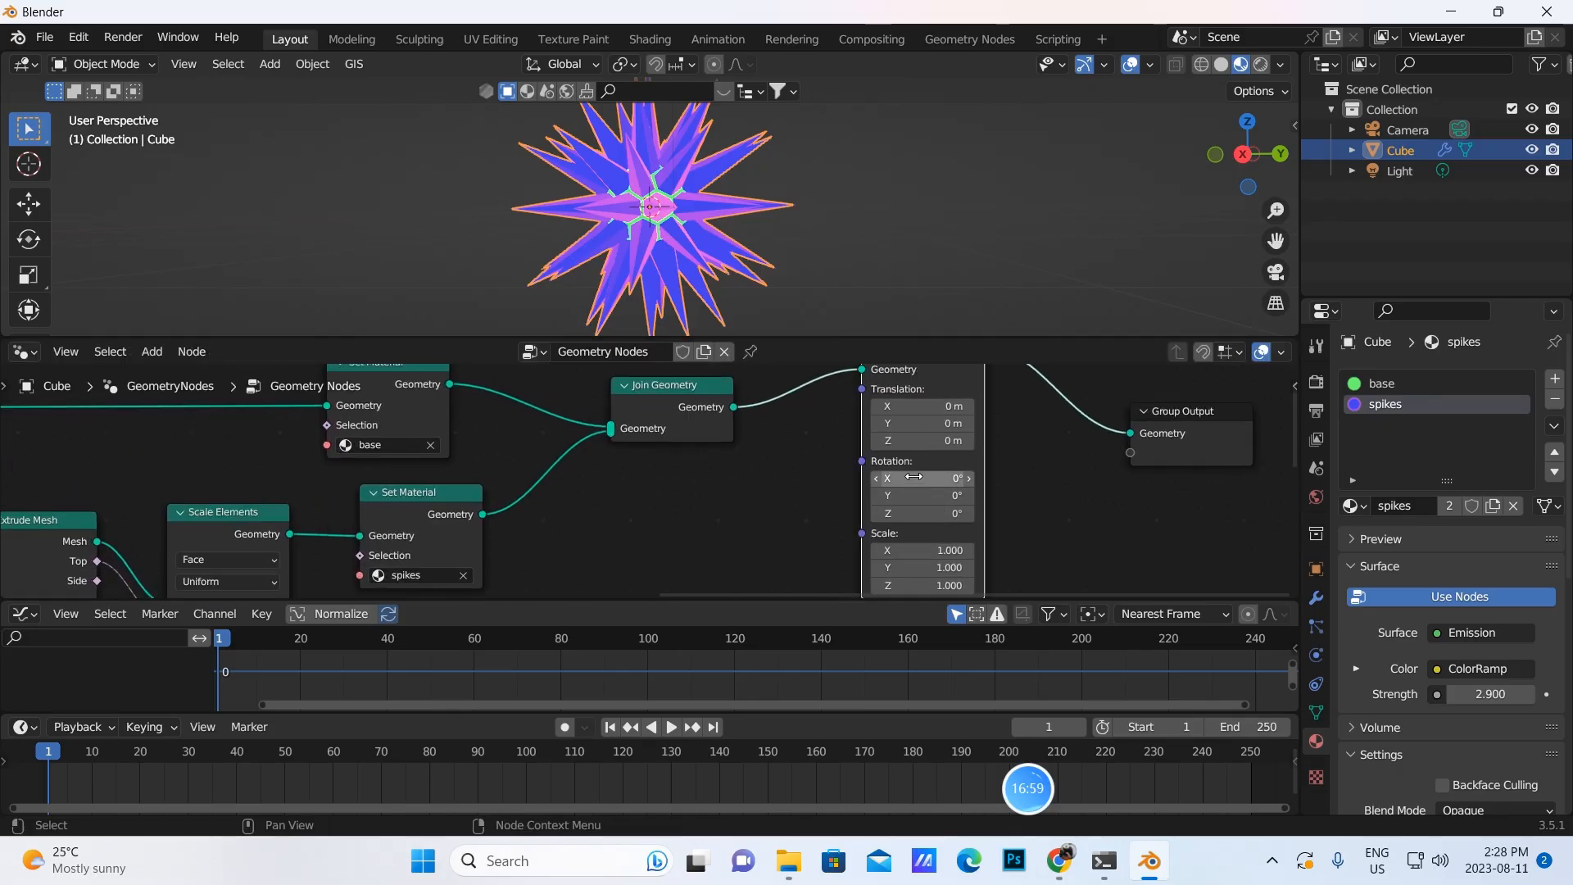
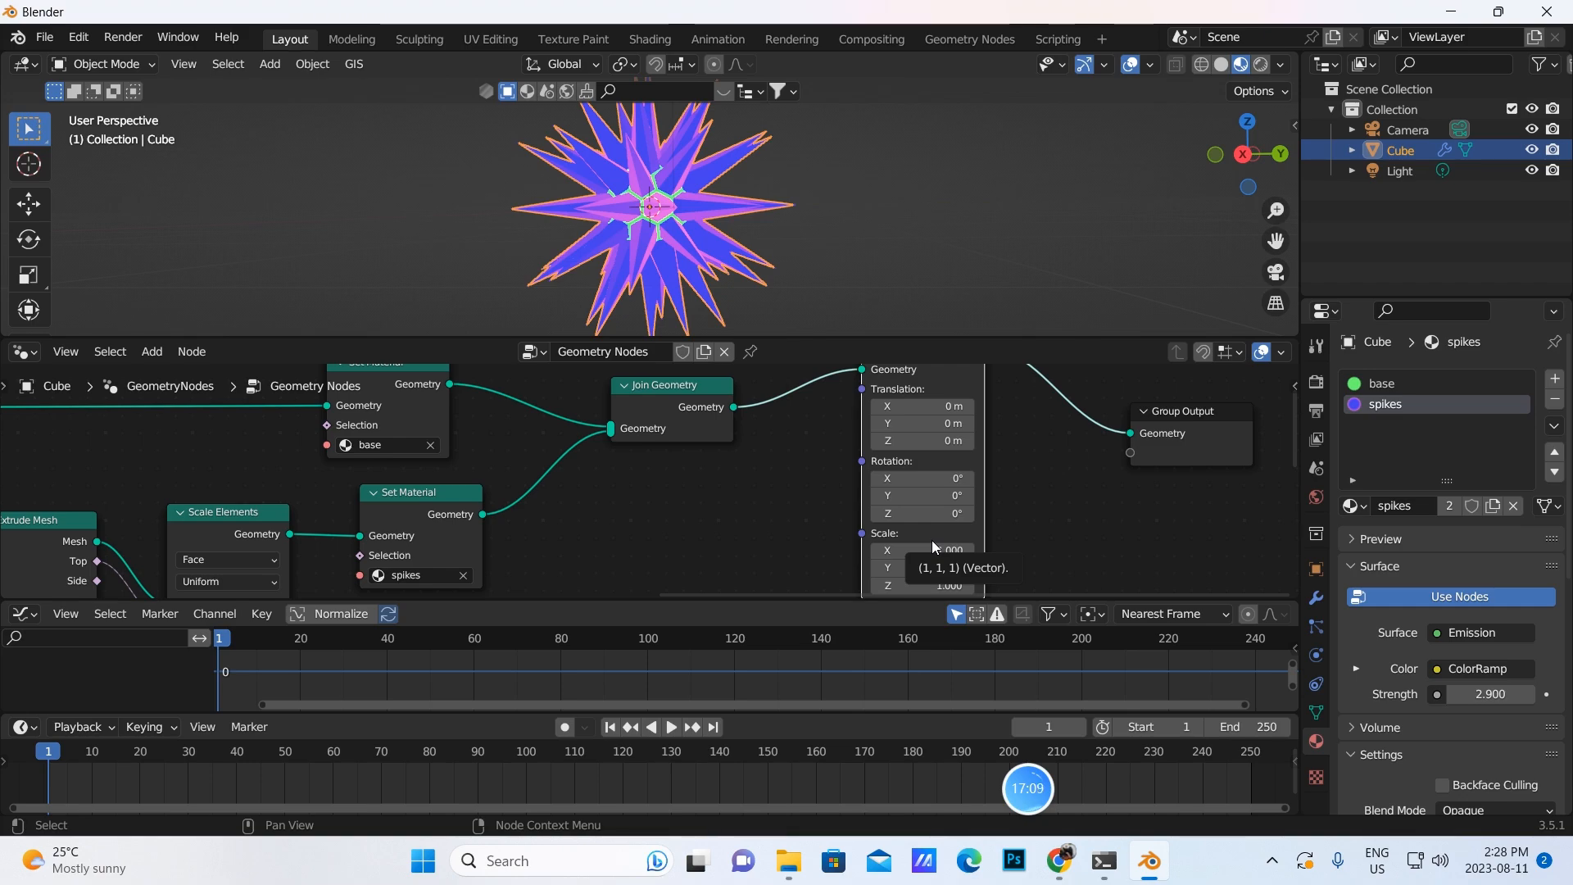
left_click(915, 478)
type("#frame")
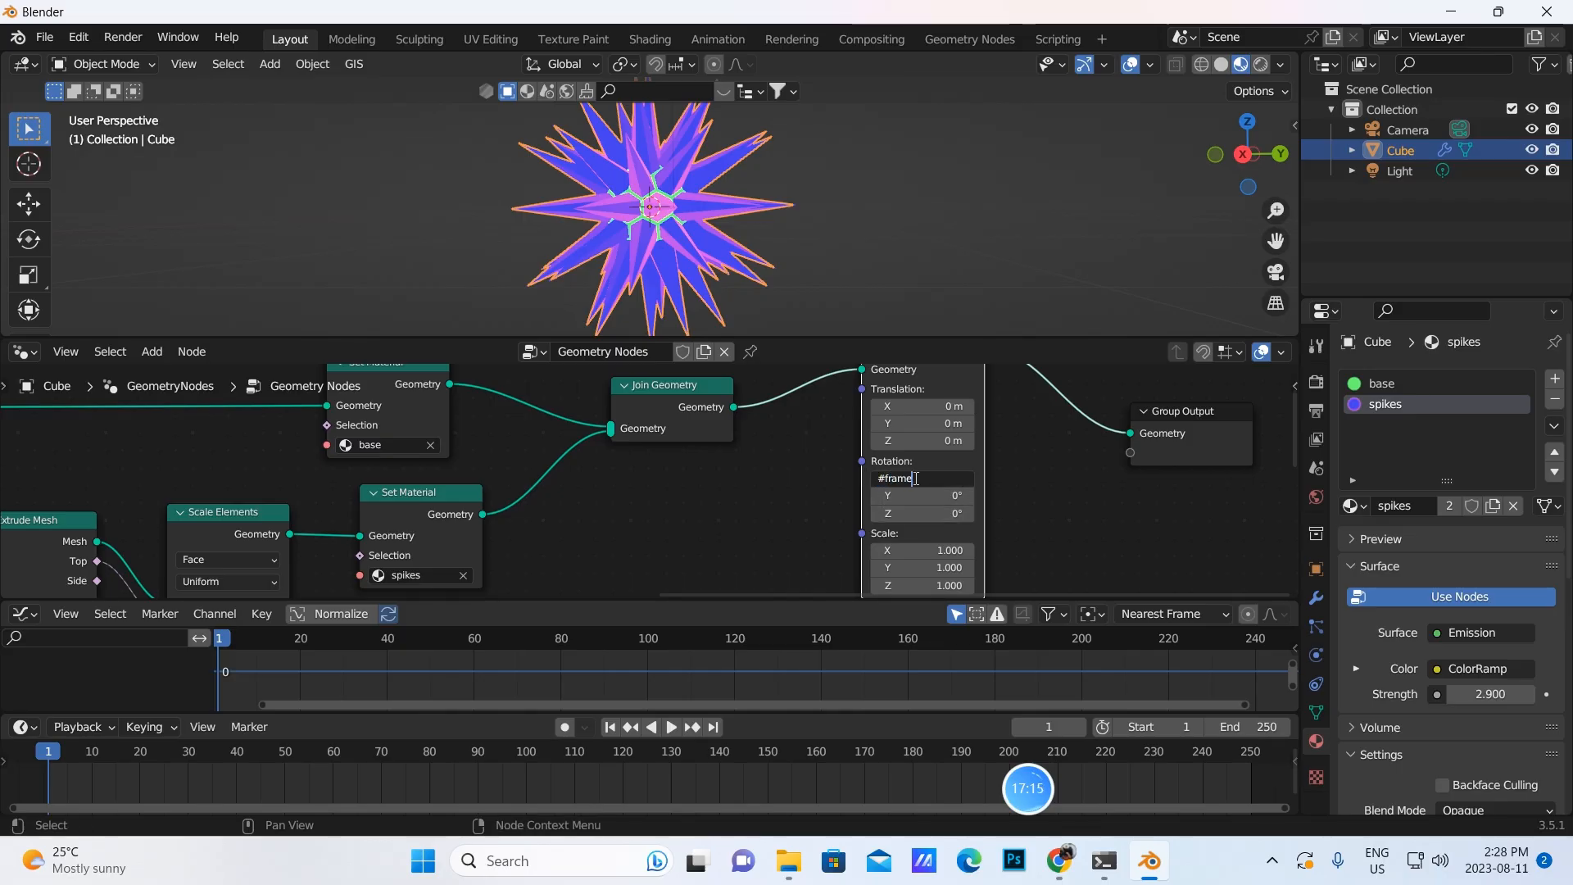
type("/100")
key("Tab")
Drive the Transform Geometry node's Y rotation with a #frame expression and its Z rotation with #frame/100
type("frame")
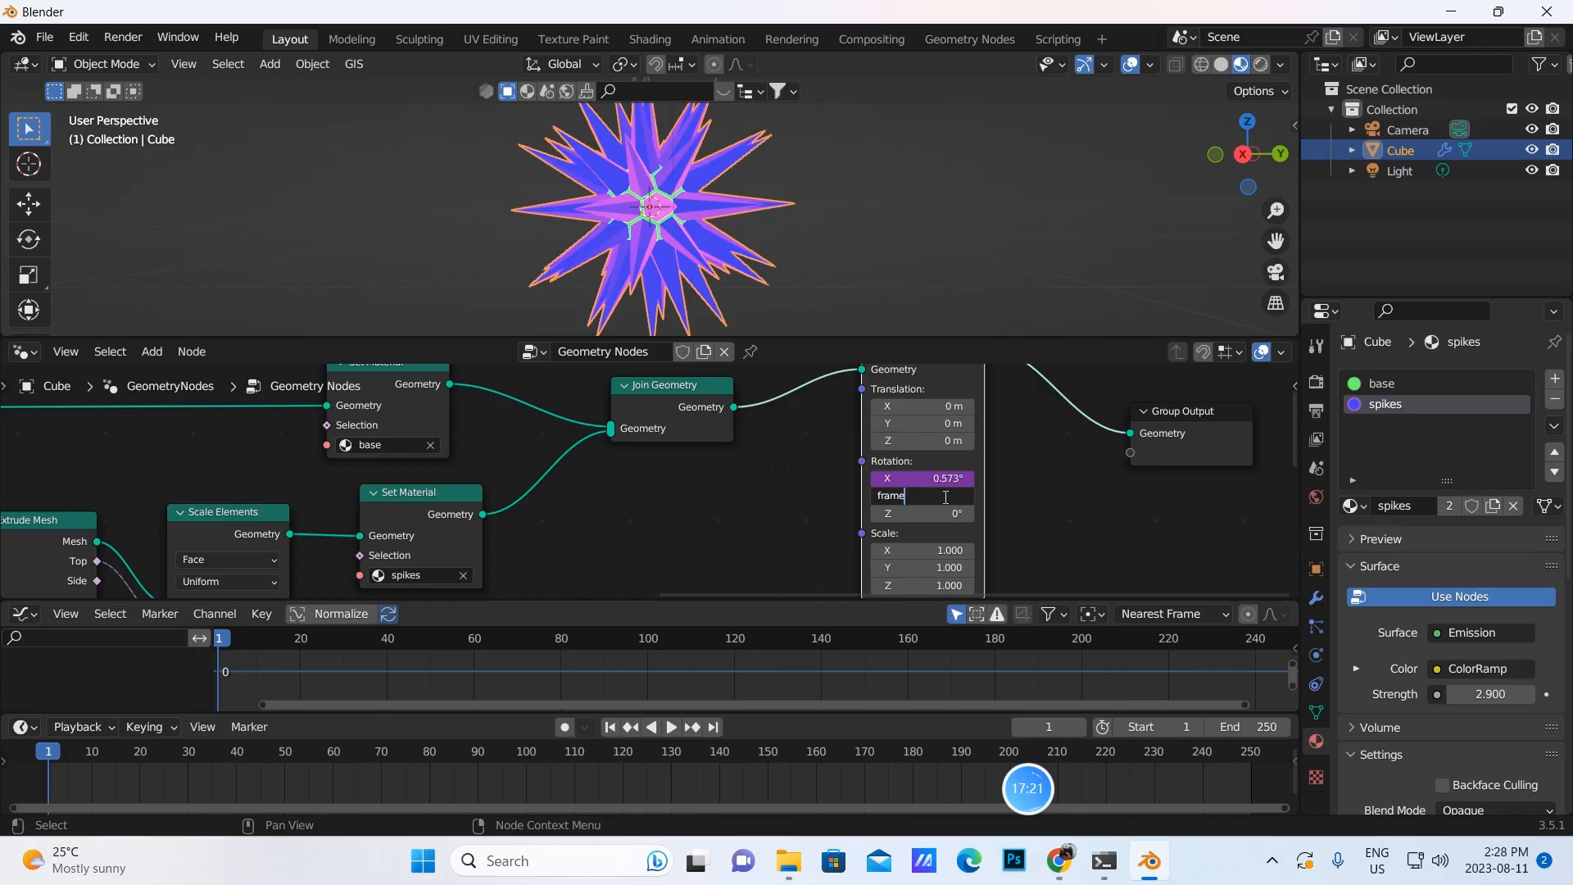
key("BackSpace")
key("BackSpace")
key("BackSpace")
type("#")
key("Return")
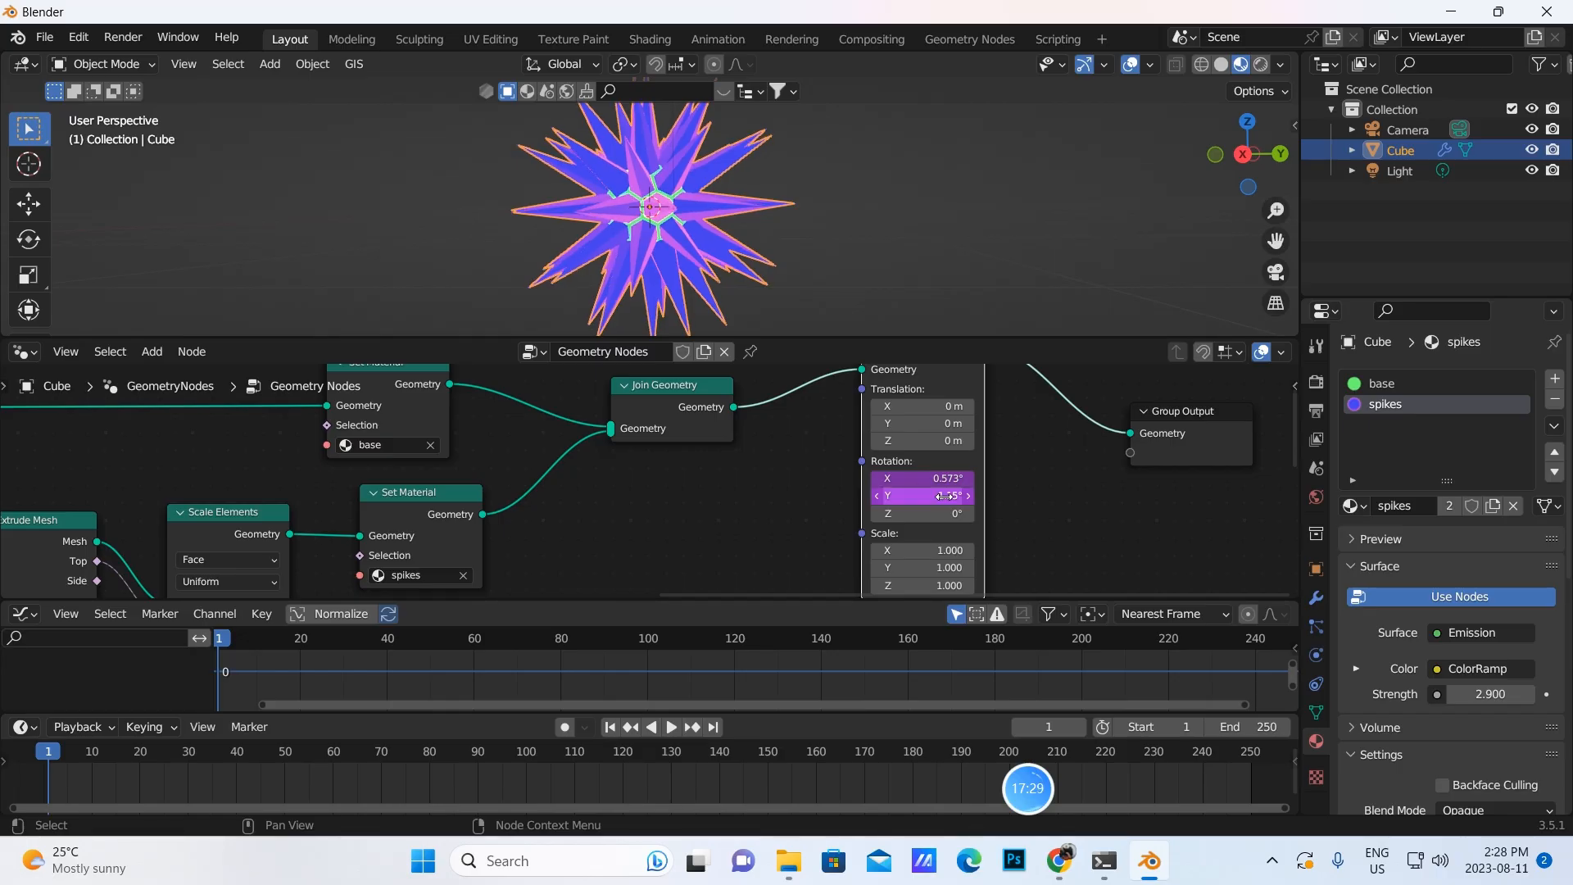
left_click(938, 513)
type("#f")
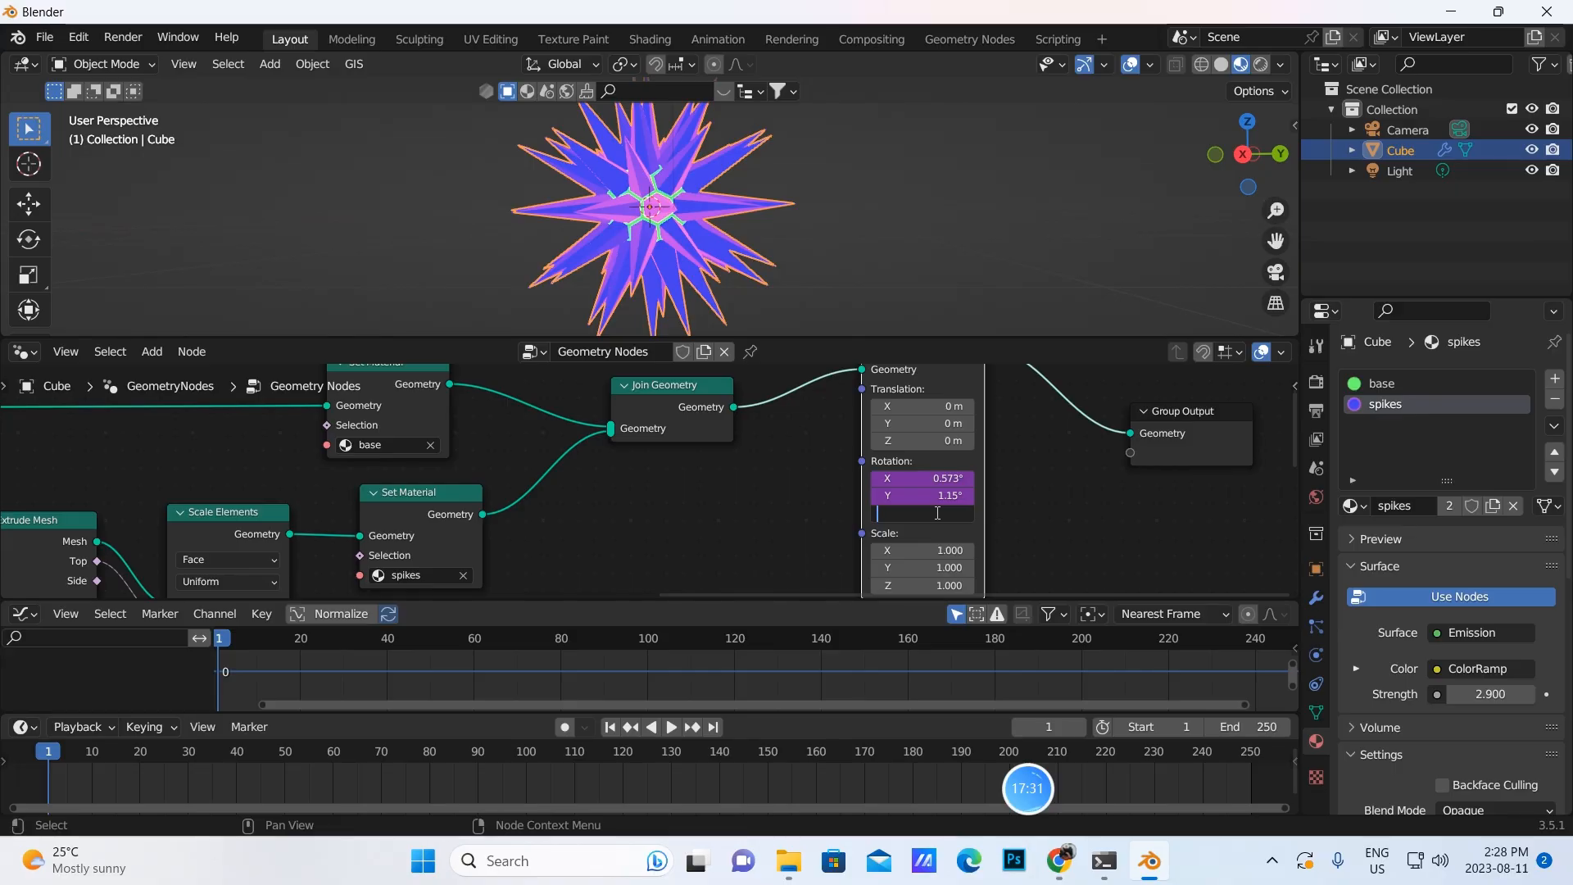
type("rame/100")
key("Return")
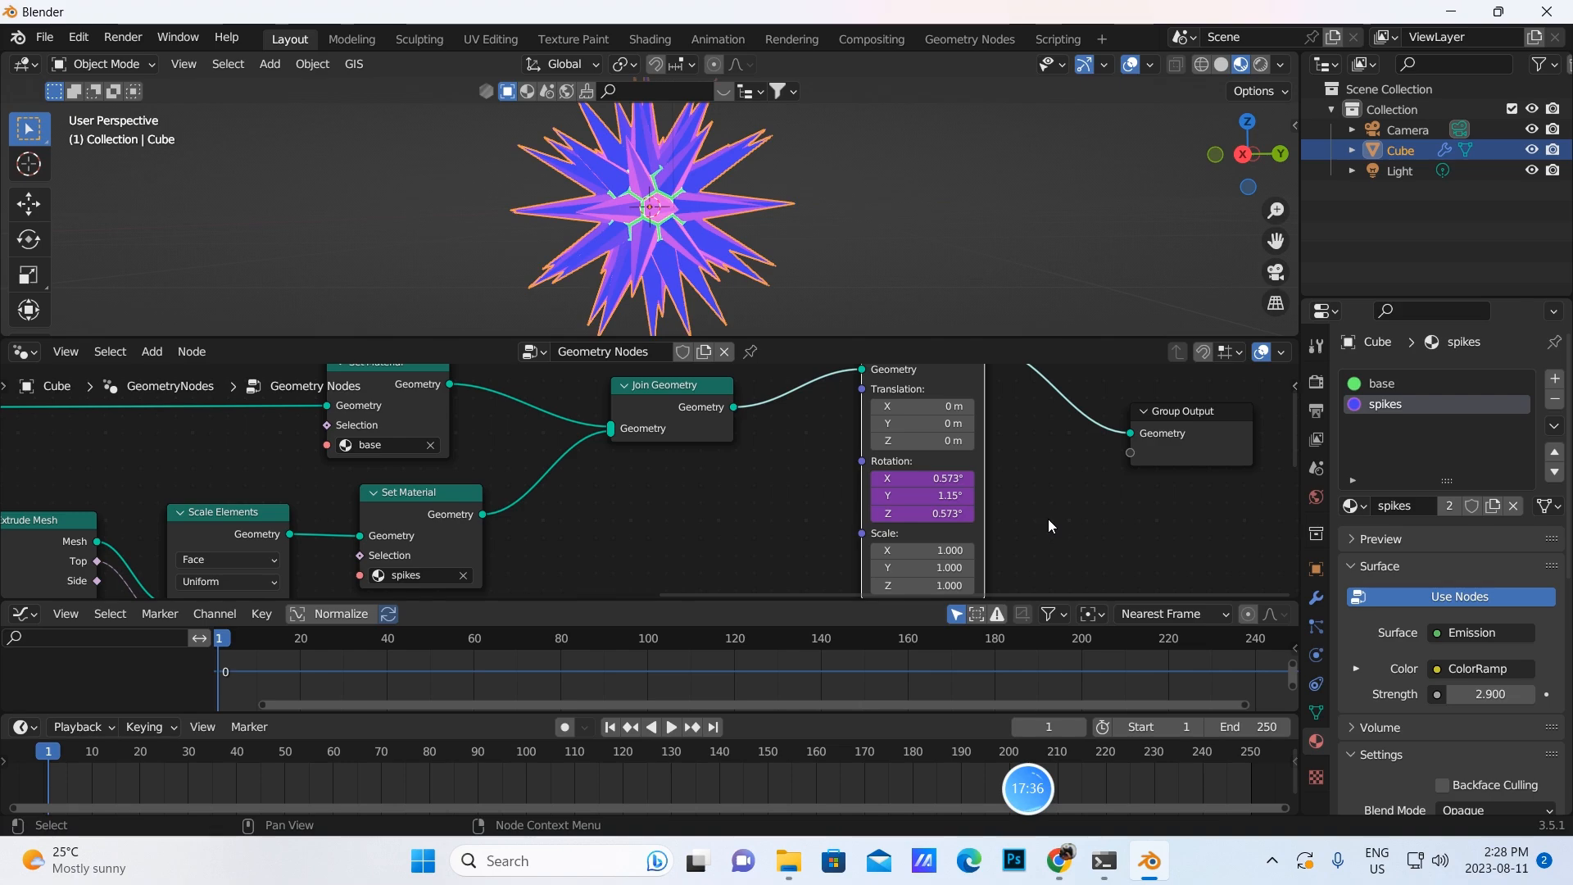
Play the animation to check the rotation of the spiked object, and return to frame 1
left_click(672, 727)
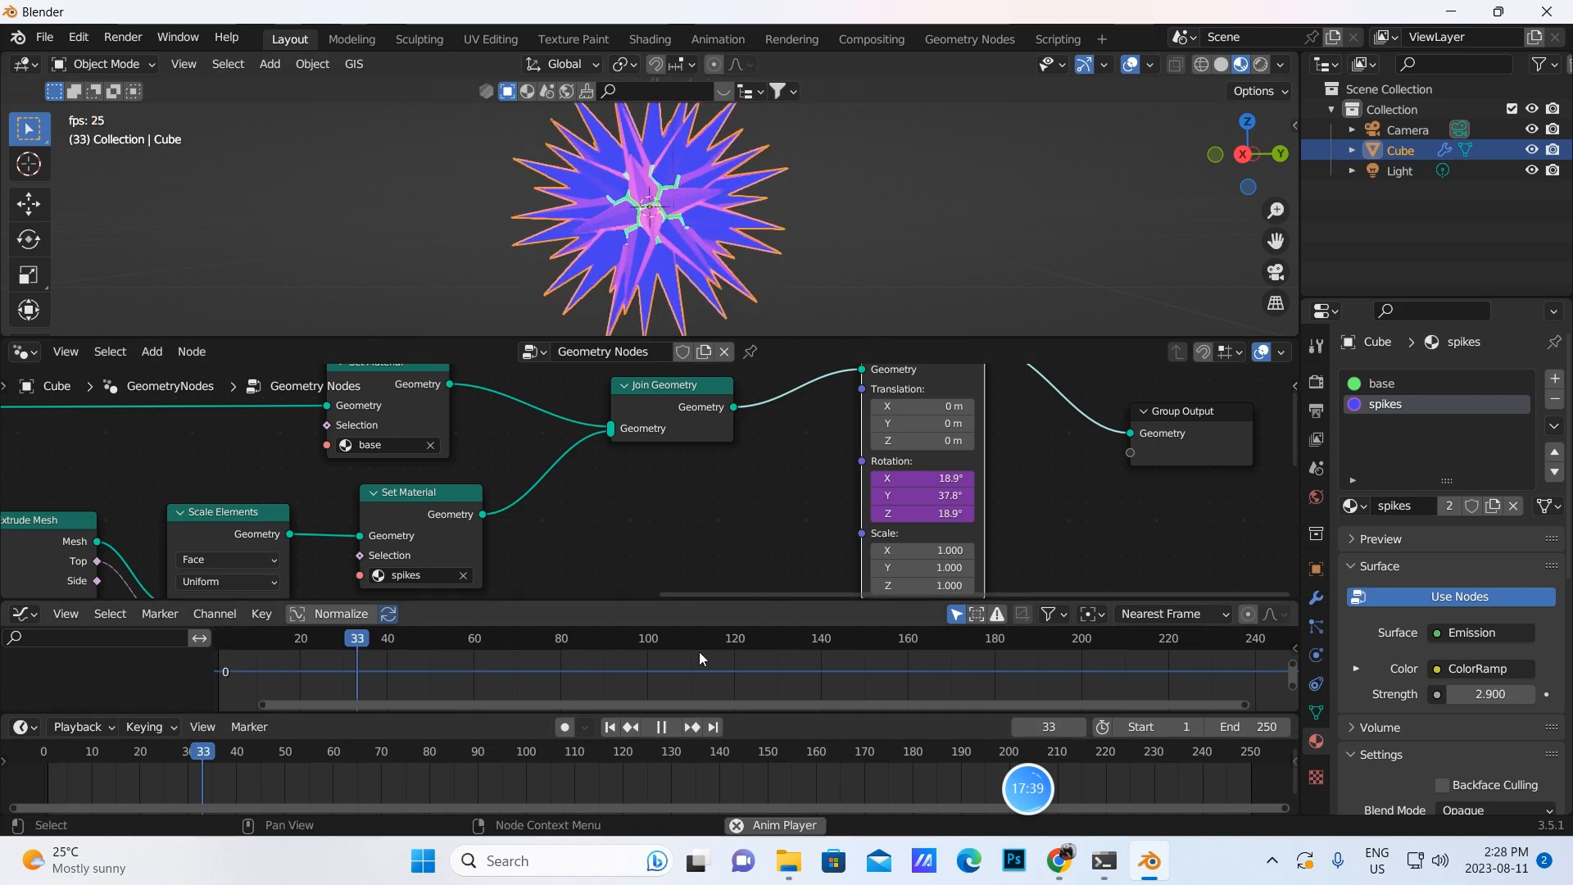
left_click(662, 728)
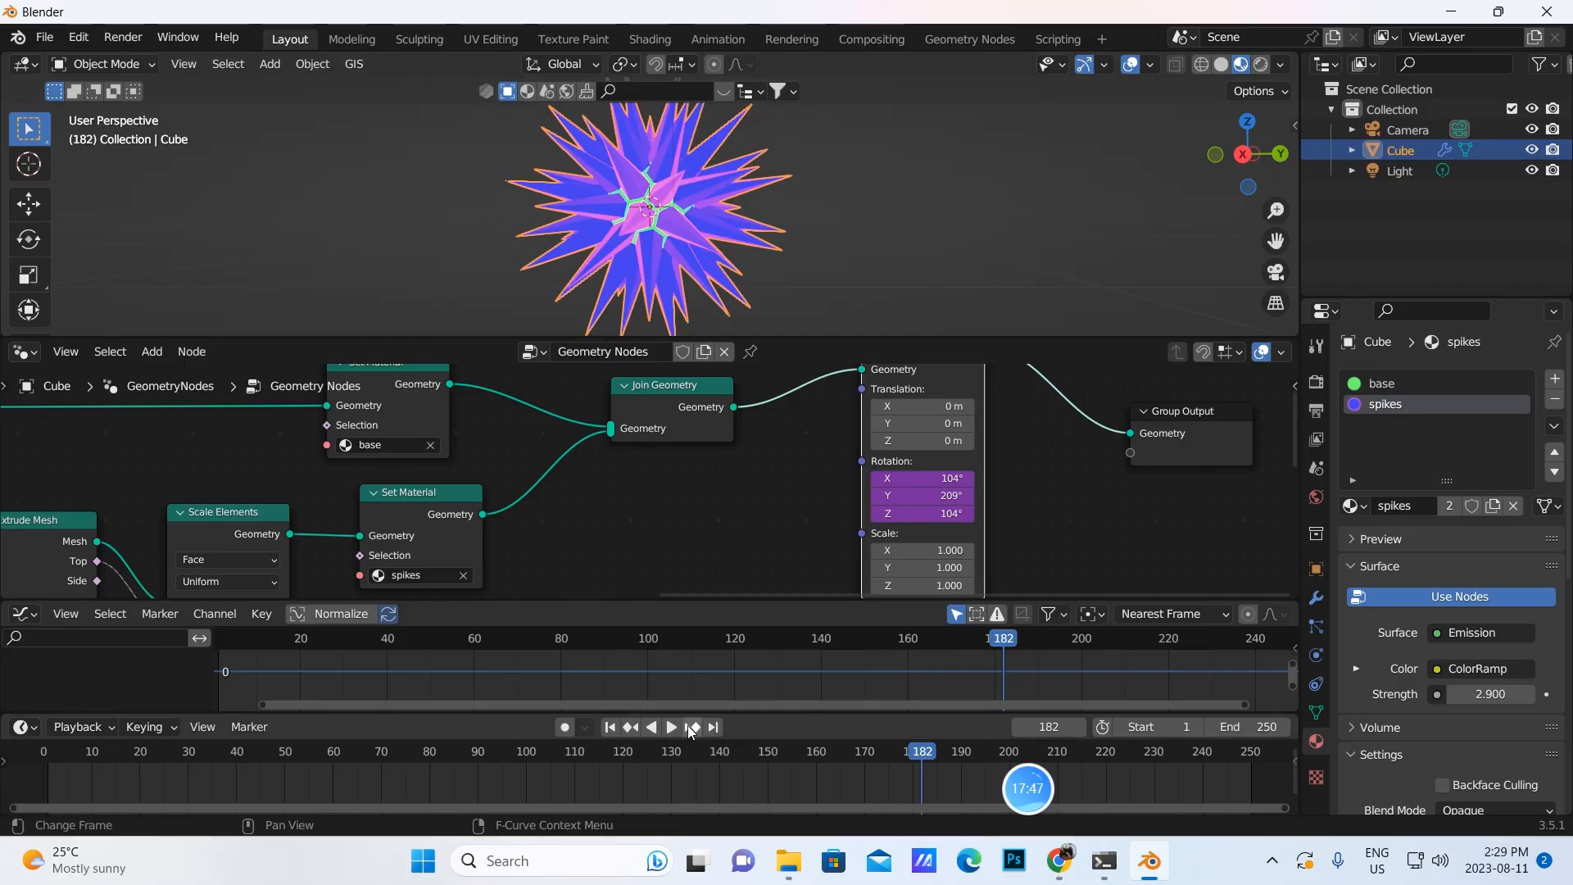
left_click(610, 727)
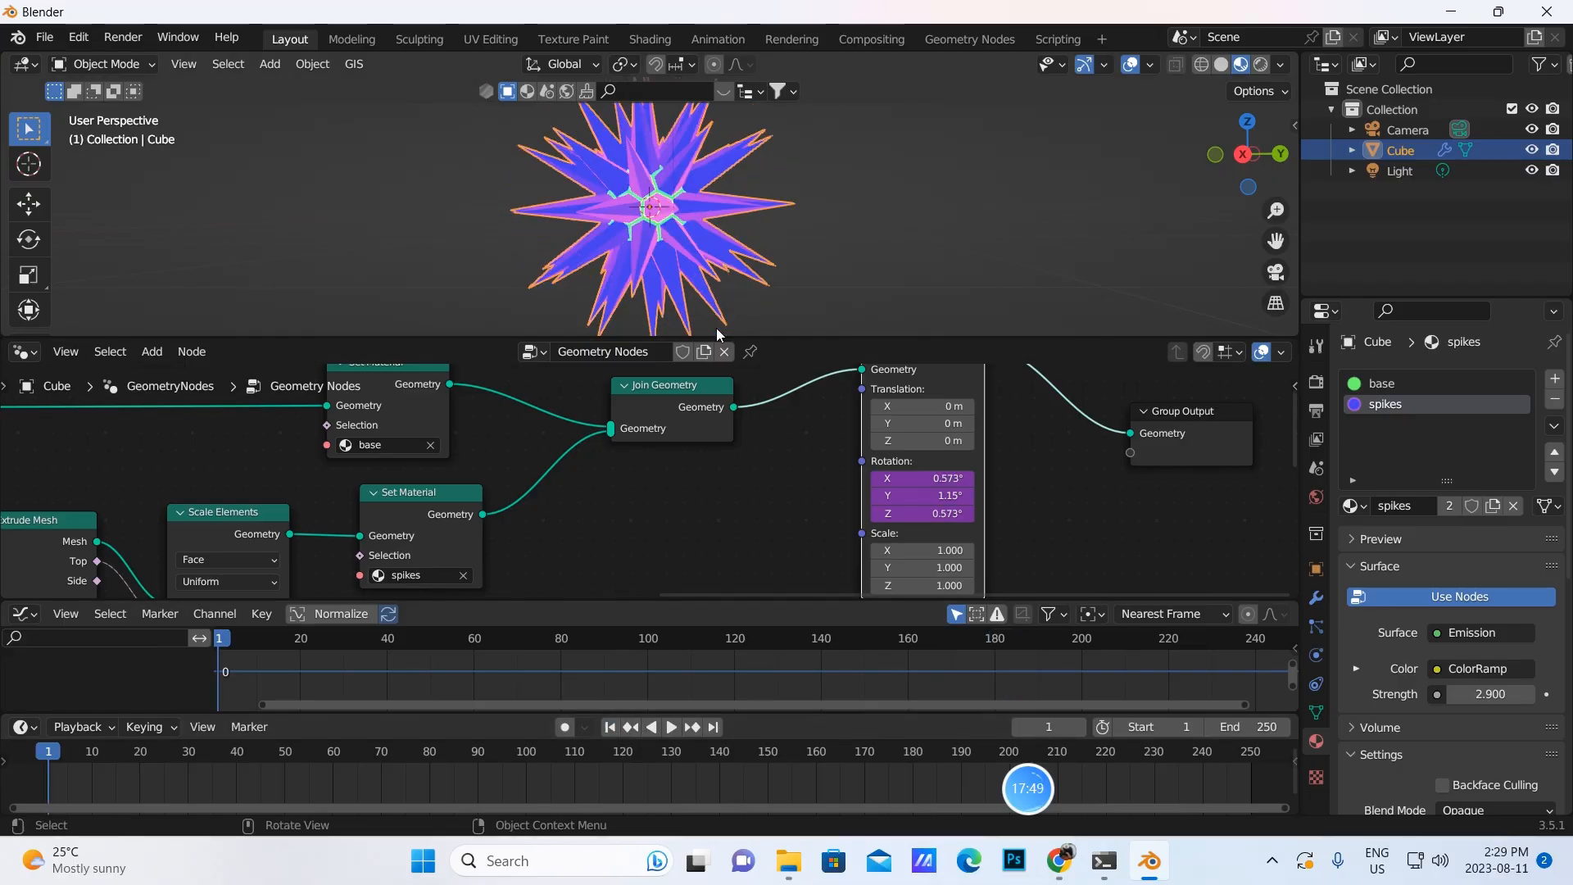
Activate the Move tool and hide the spiked Cube object
scroll(710, 234, "down", 2)
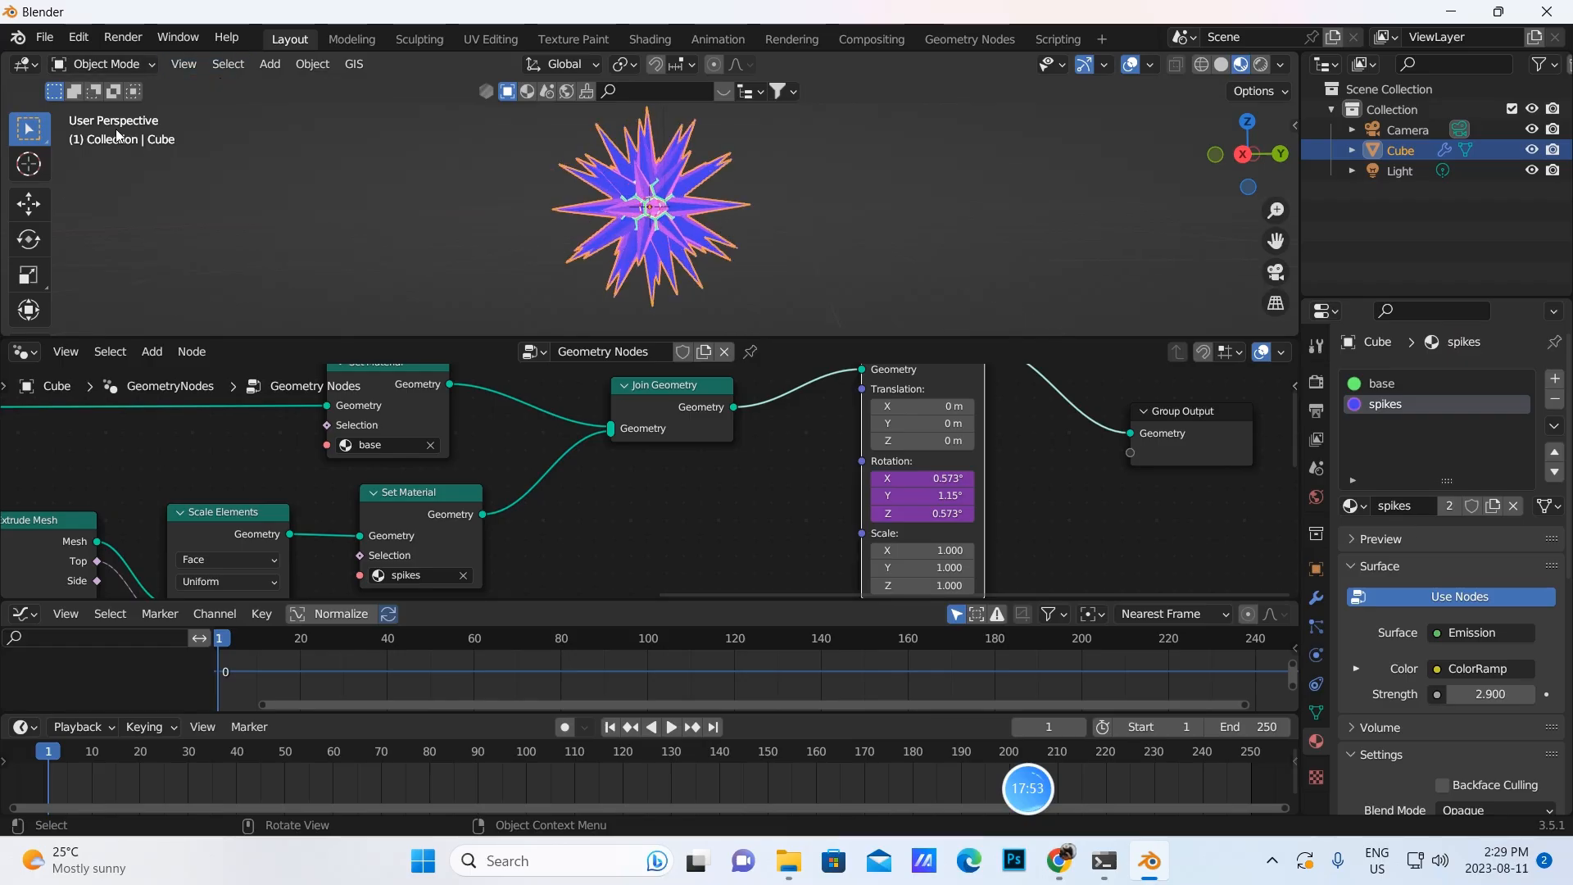
left_click(29, 205)
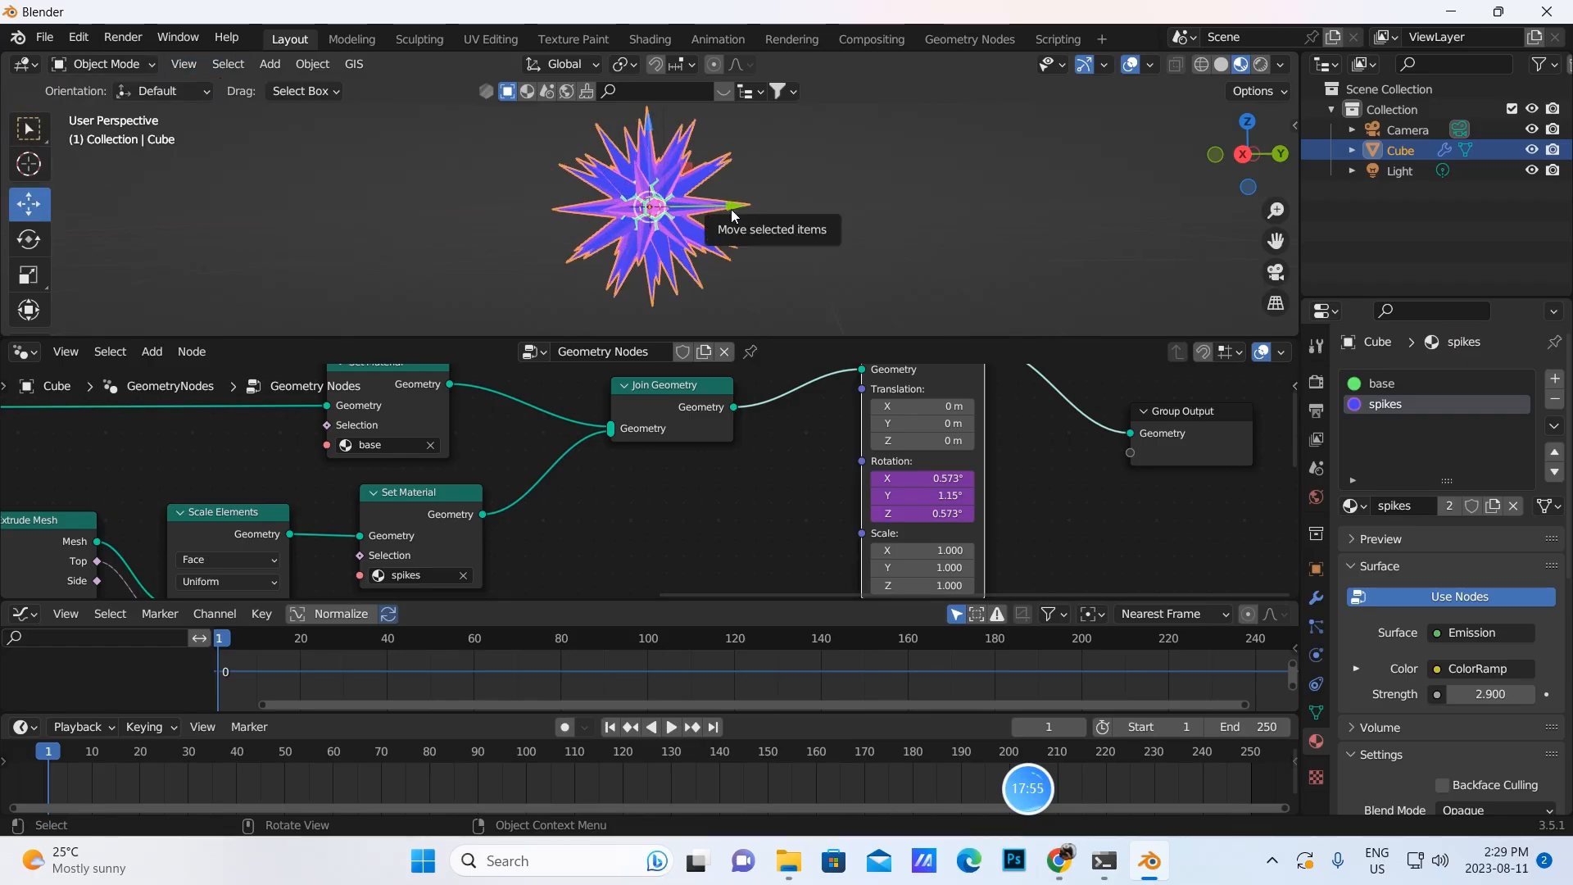
left_click(1531, 150)
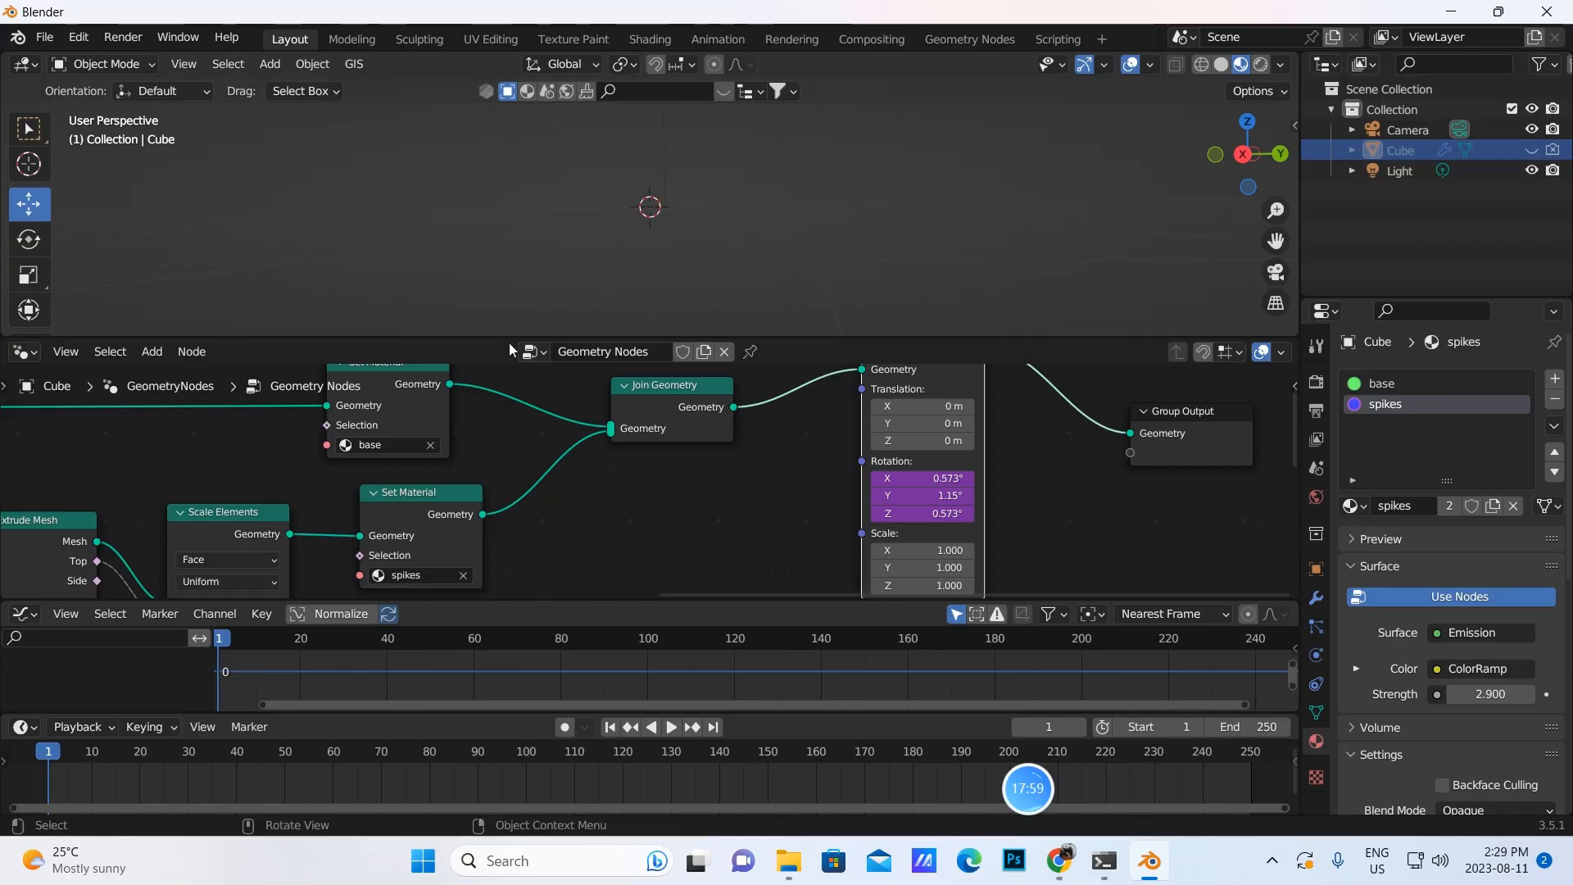
Enlarge the 3D viewport and add a new mesh cube to the scene
left_click_drag(489, 335, 506, 473)
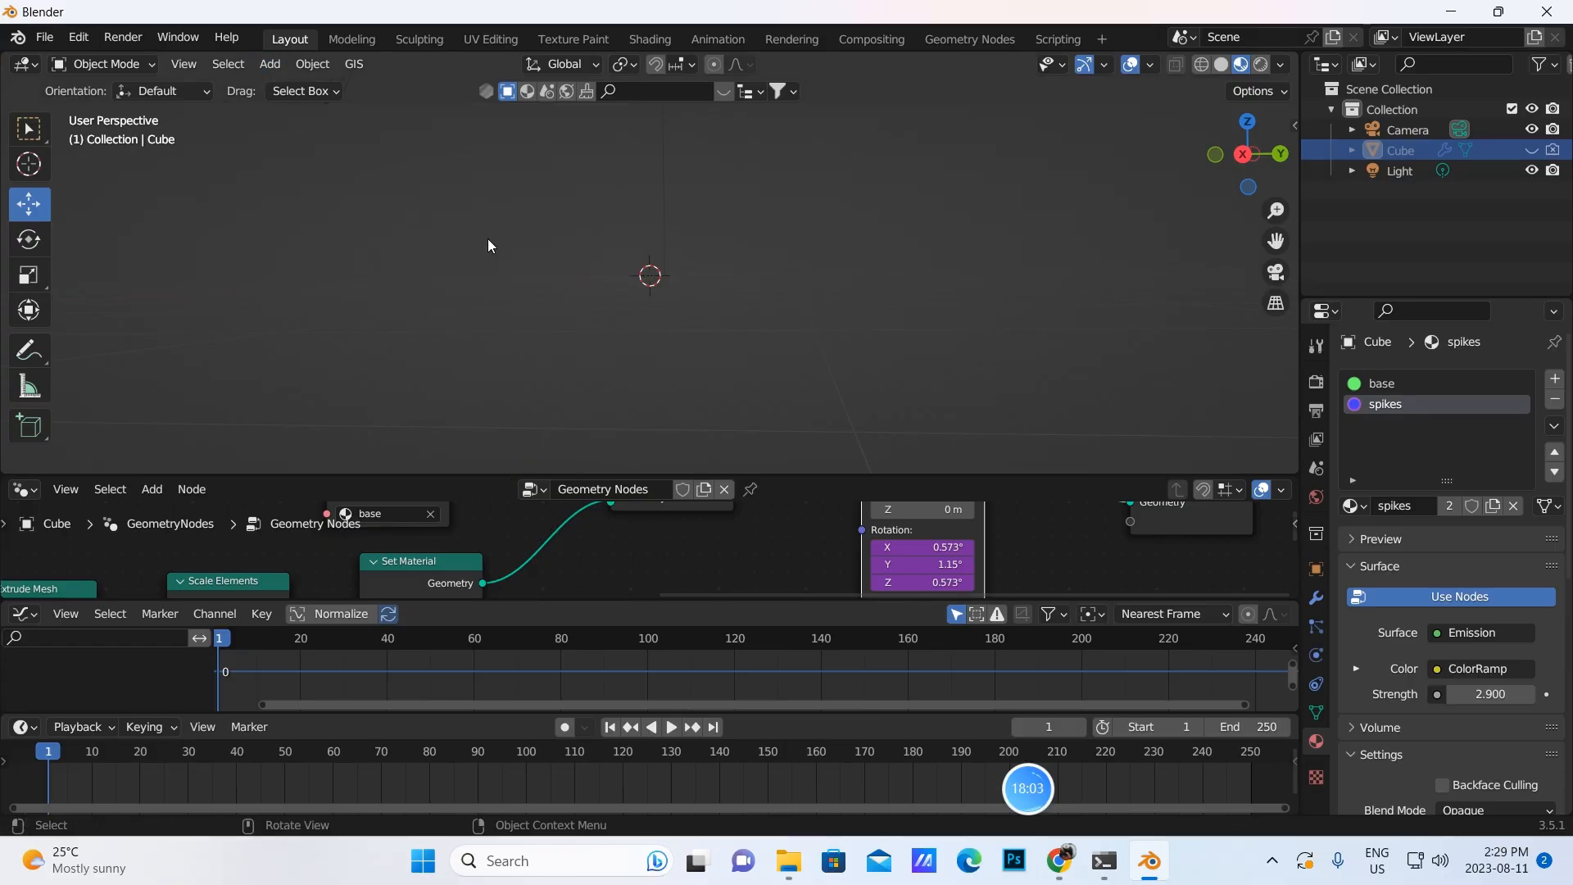
left_click(269, 63)
mouse_move(288, 88)
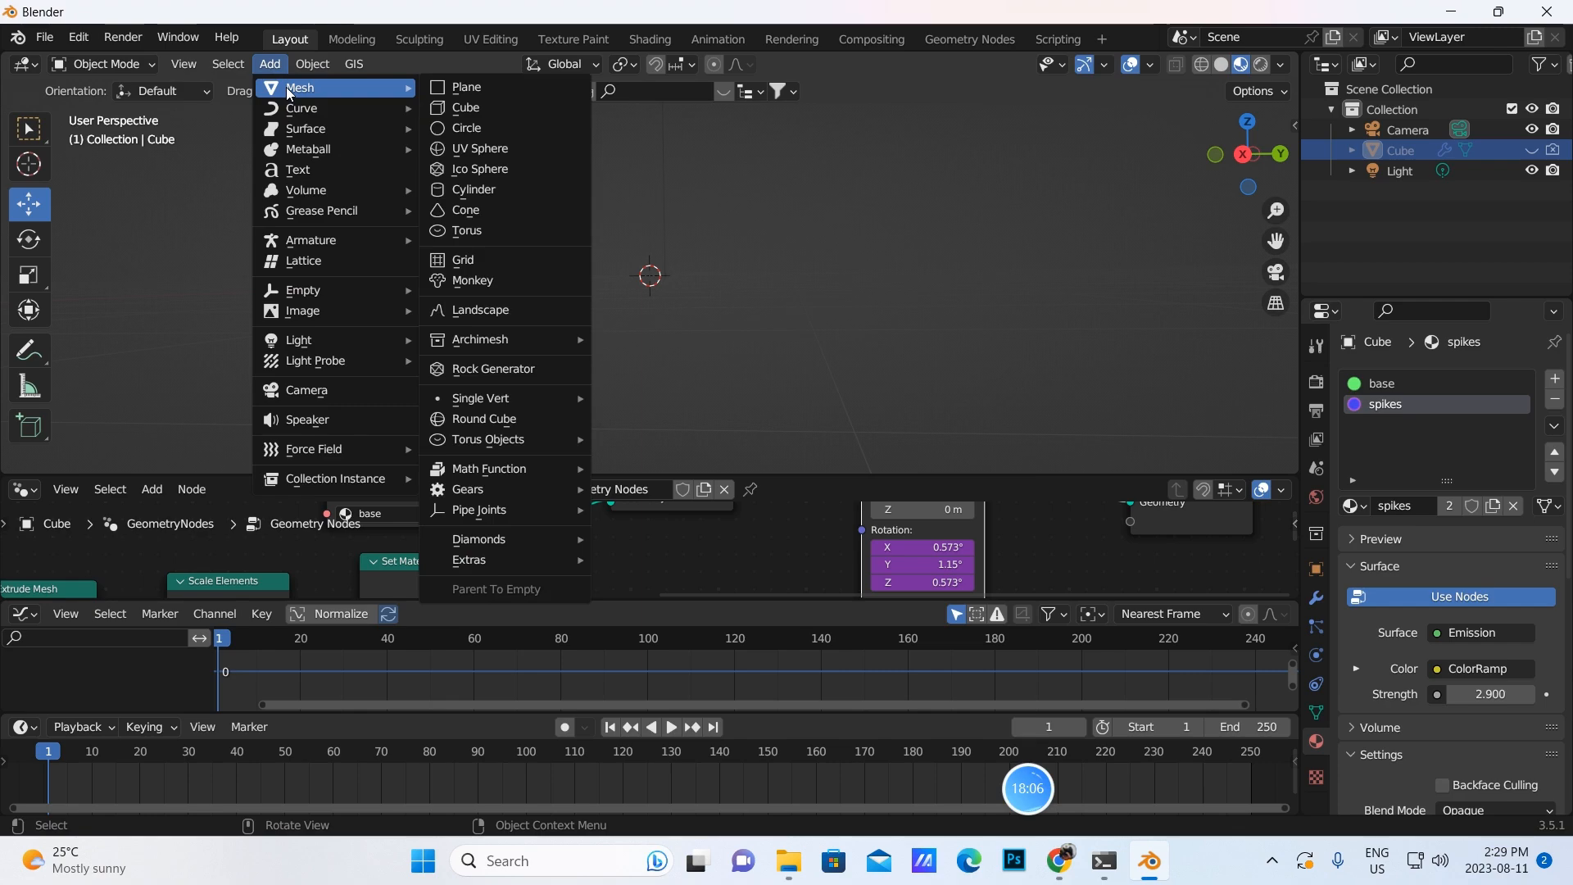
left_click(449, 107)
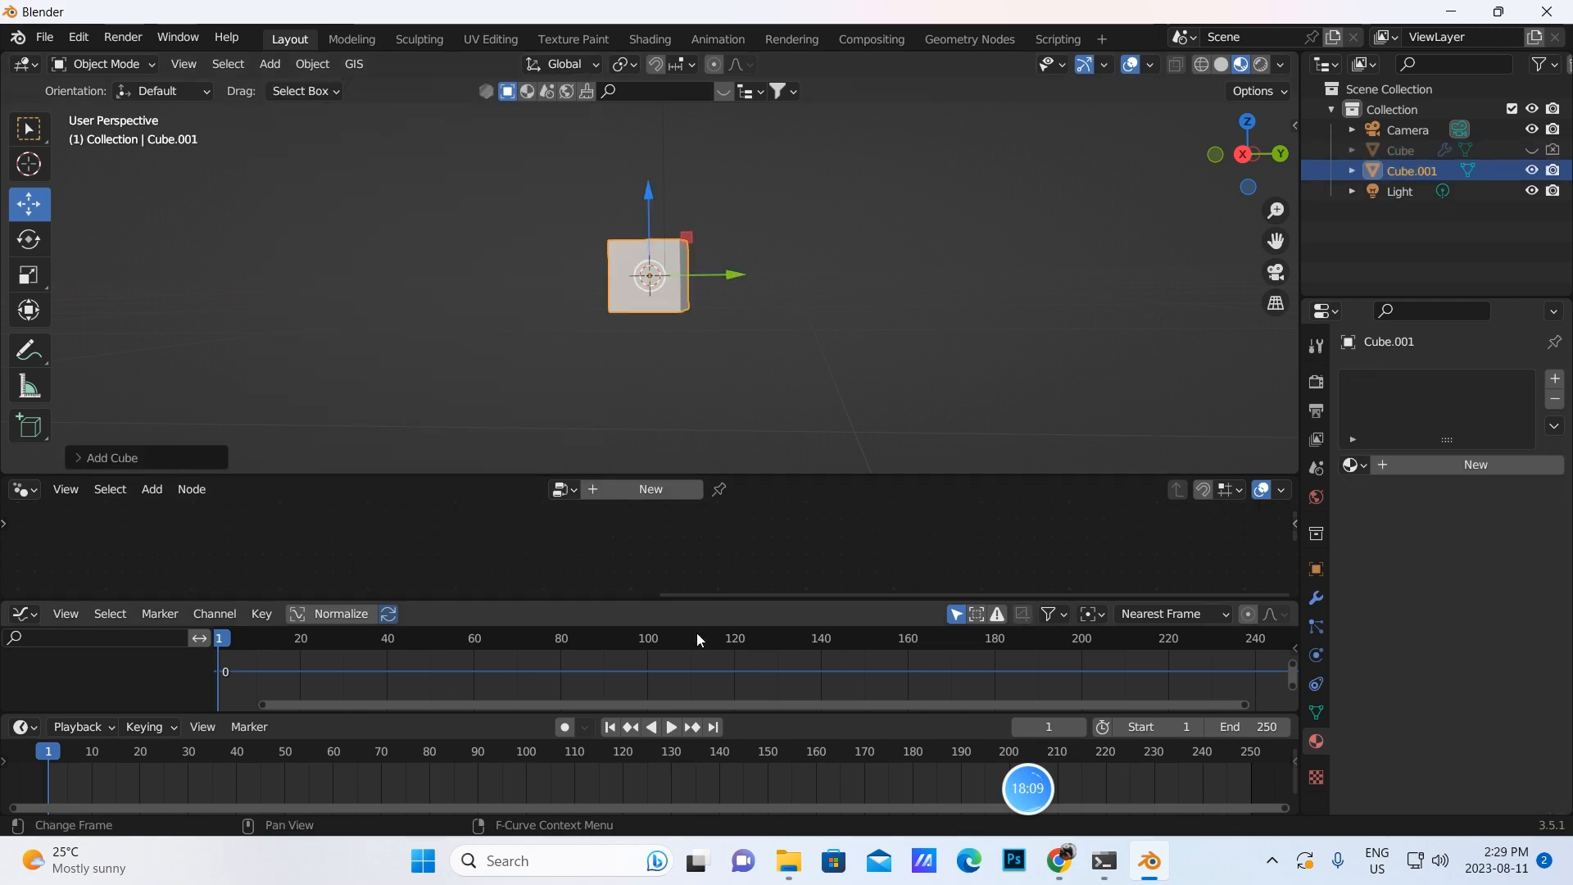
Enlarge the node editor and create a new geometry node tree on the new cube
left_click_drag(629, 602, 643, 676)
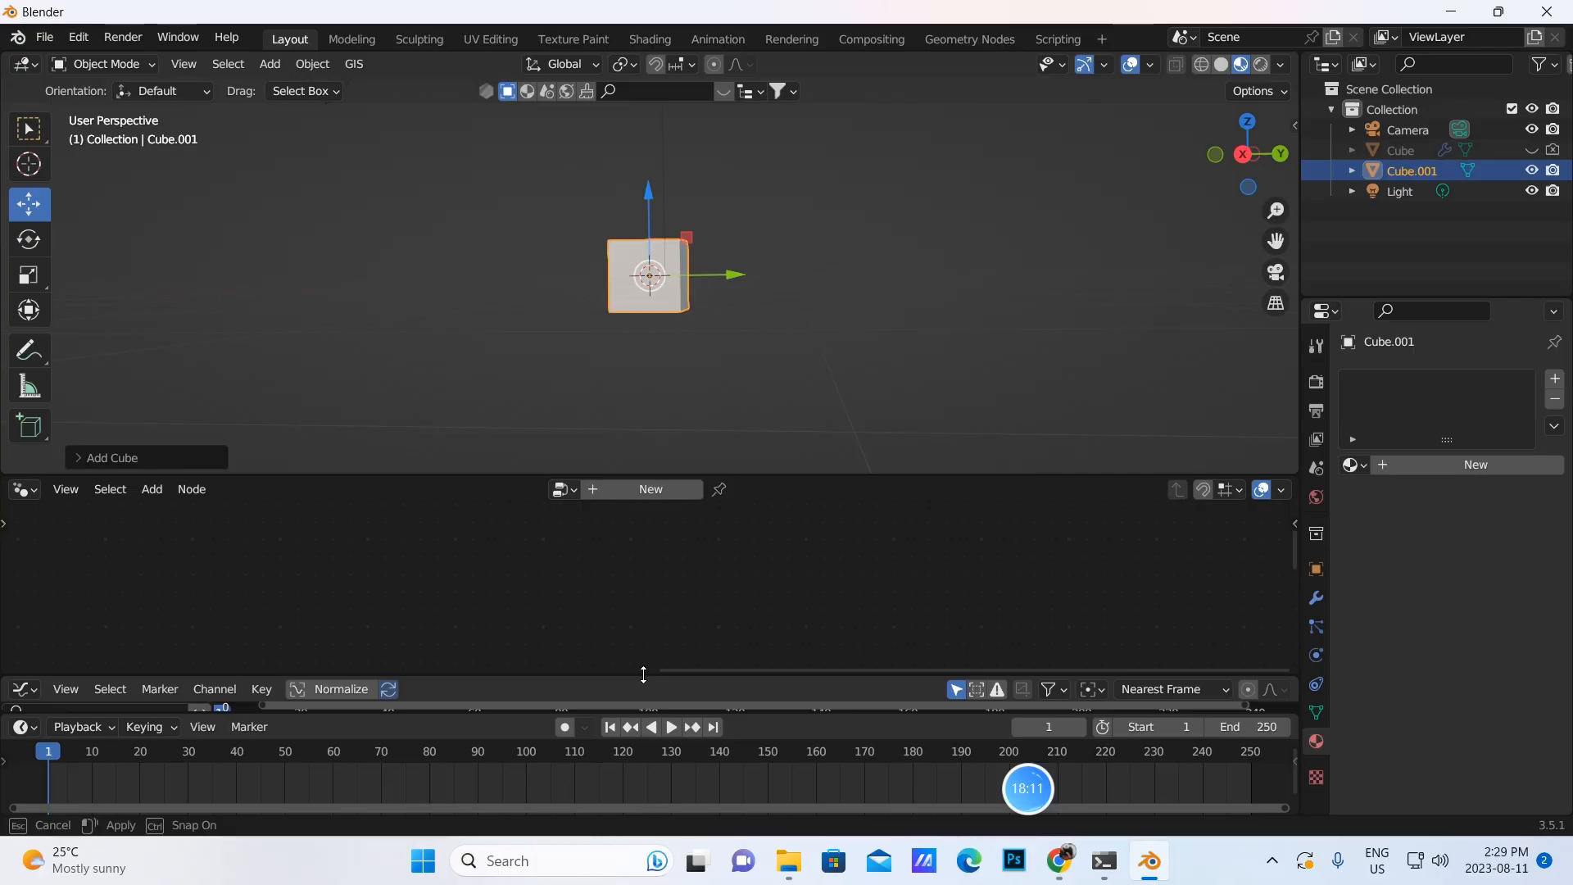
left_click_drag(742, 470, 697, 357)
left_click(644, 369)
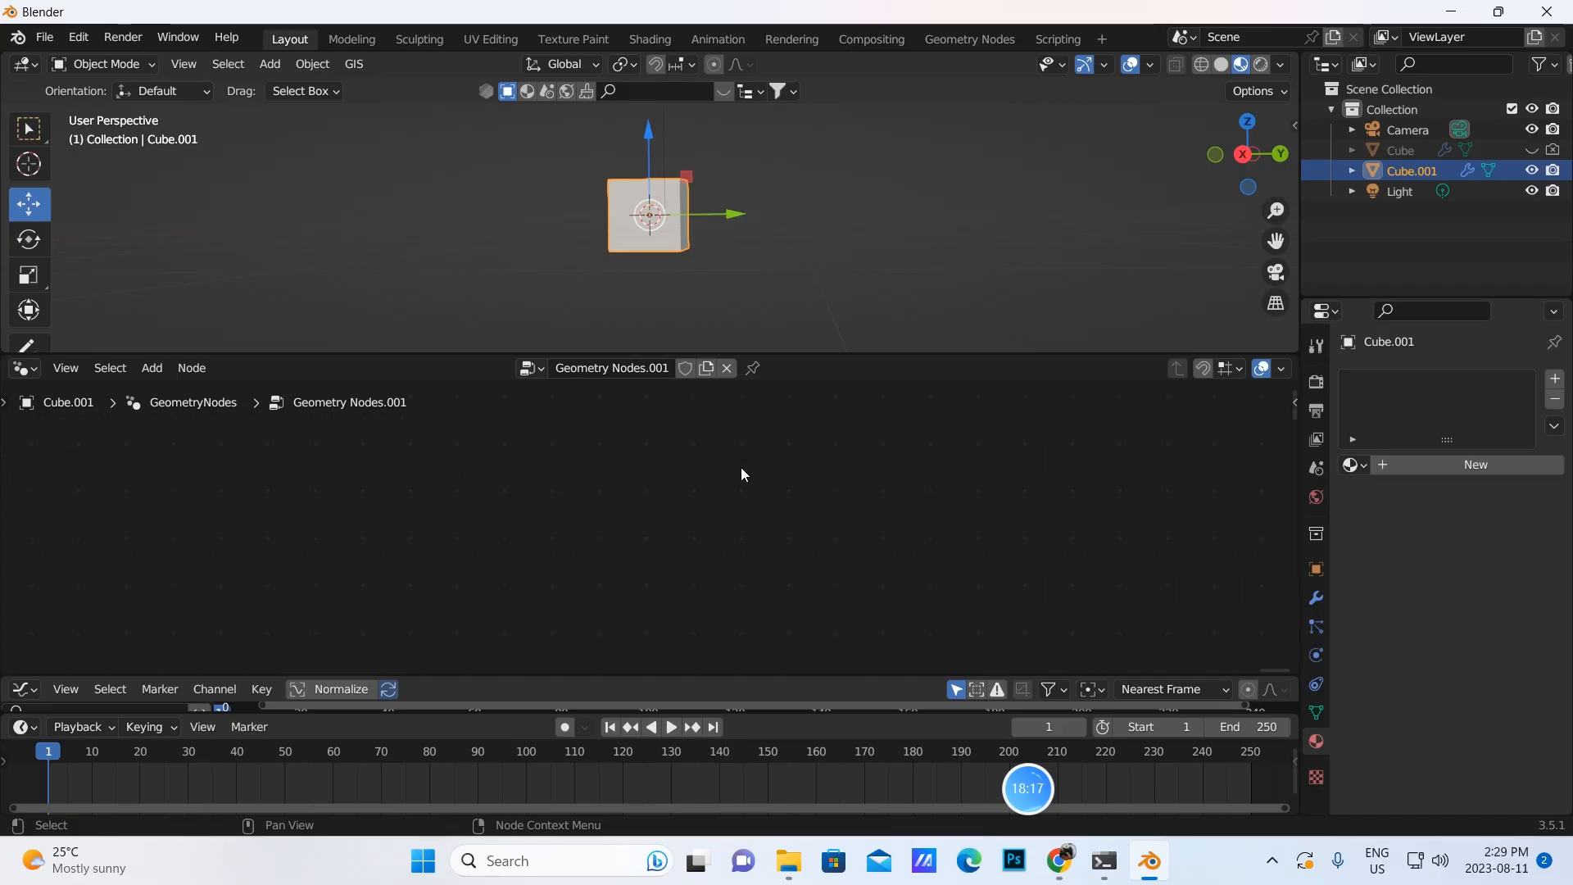
scroll(741, 468, "down", 12)
scroll(717, 492, "up", 4)
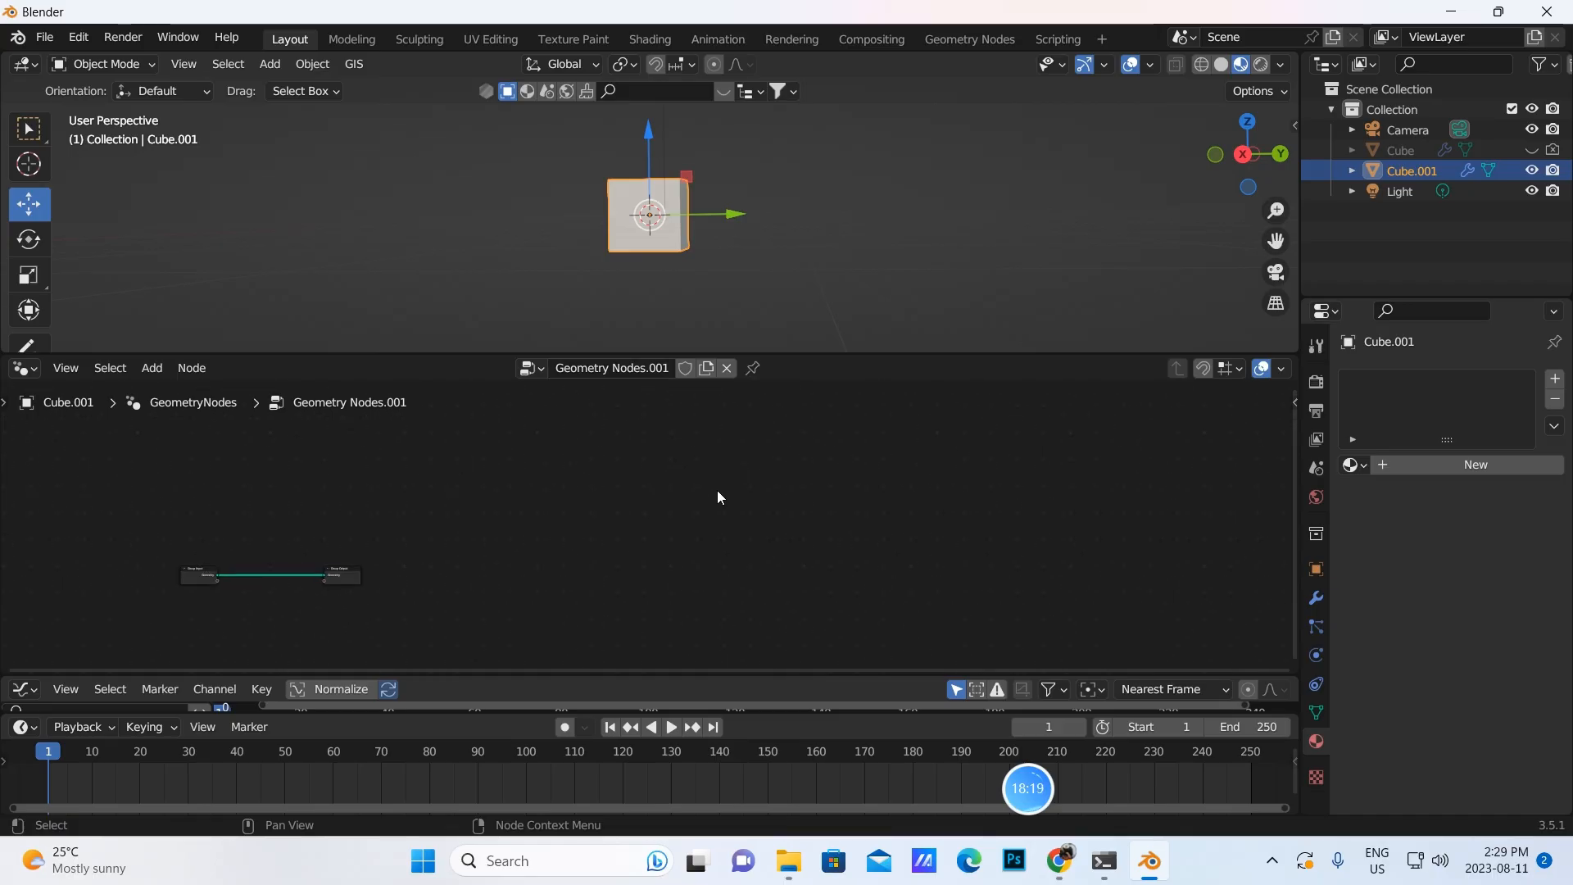
key("Home")
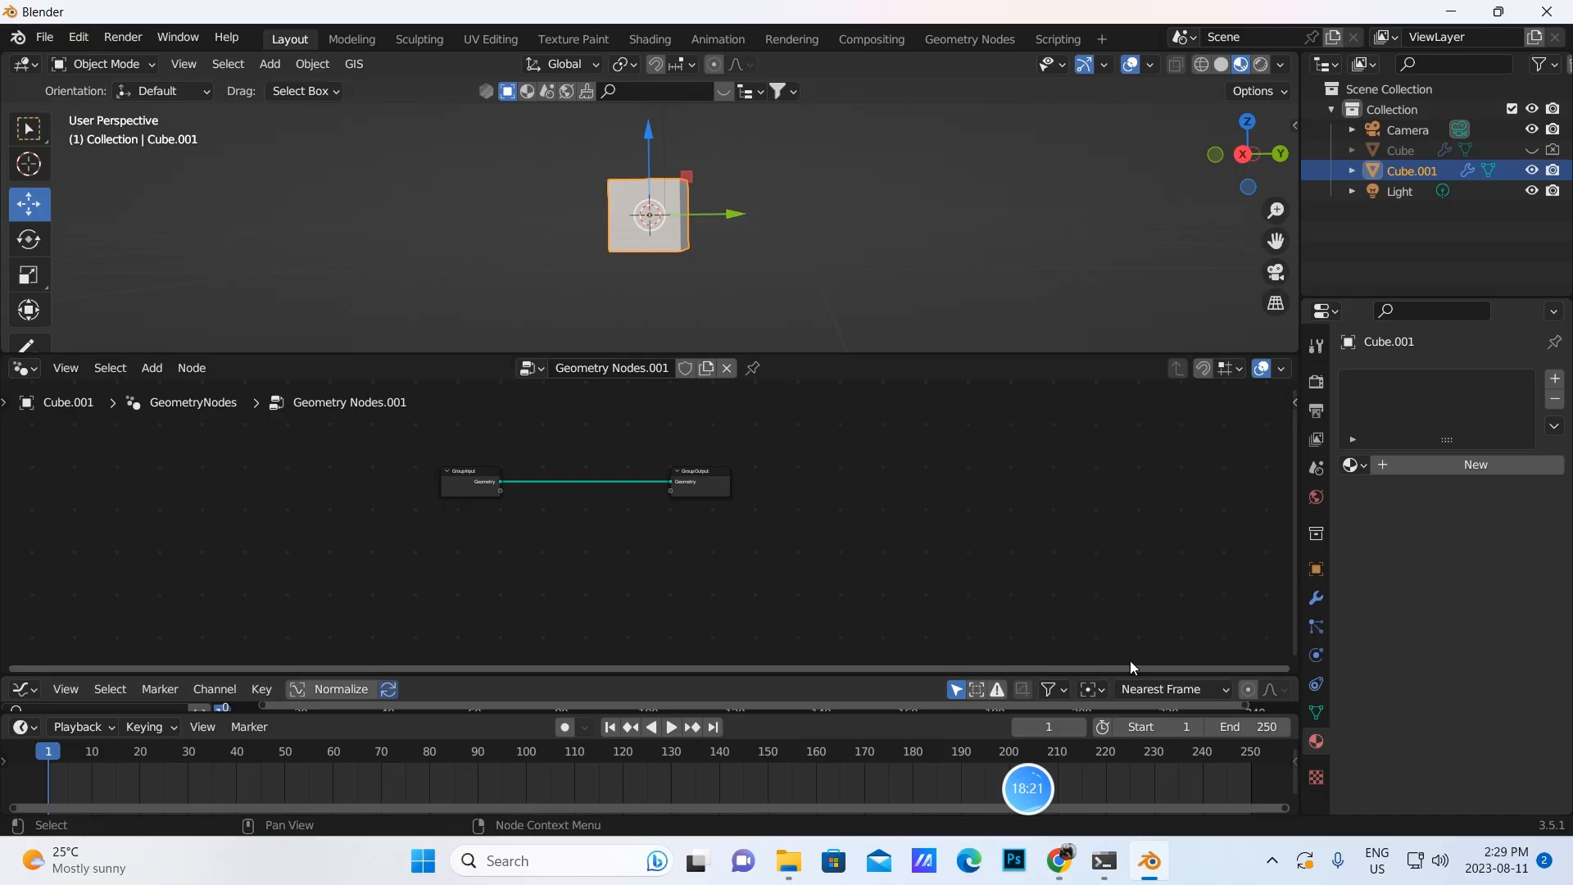
scroll(947, 542, "up", 2)
middle_click_drag(850, 572, 834, 618)
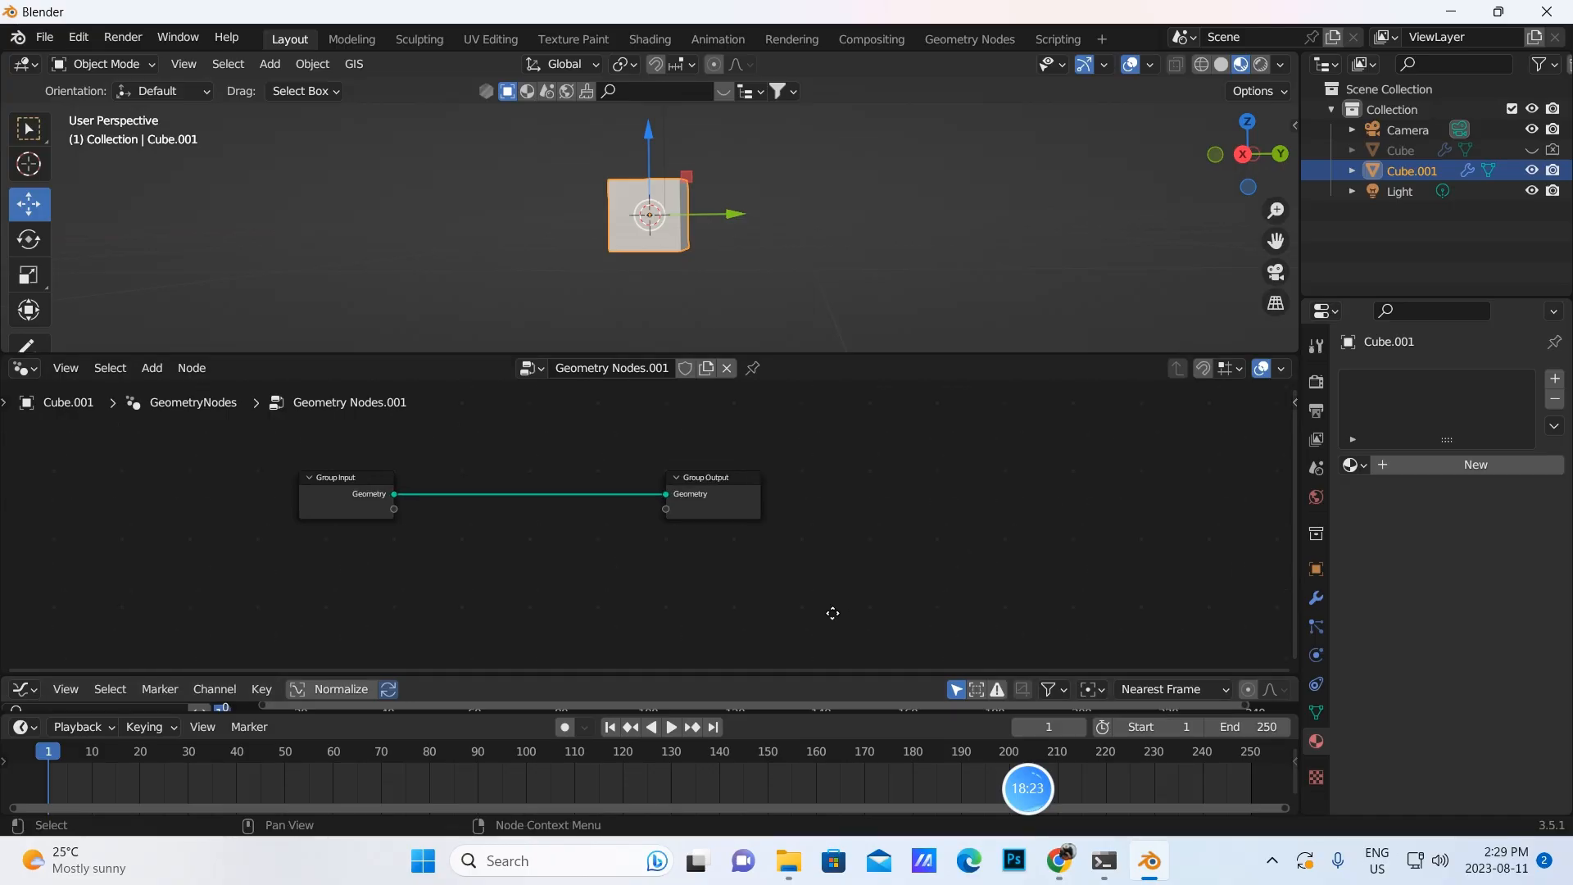
left_click_drag(762, 679, 765, 713)
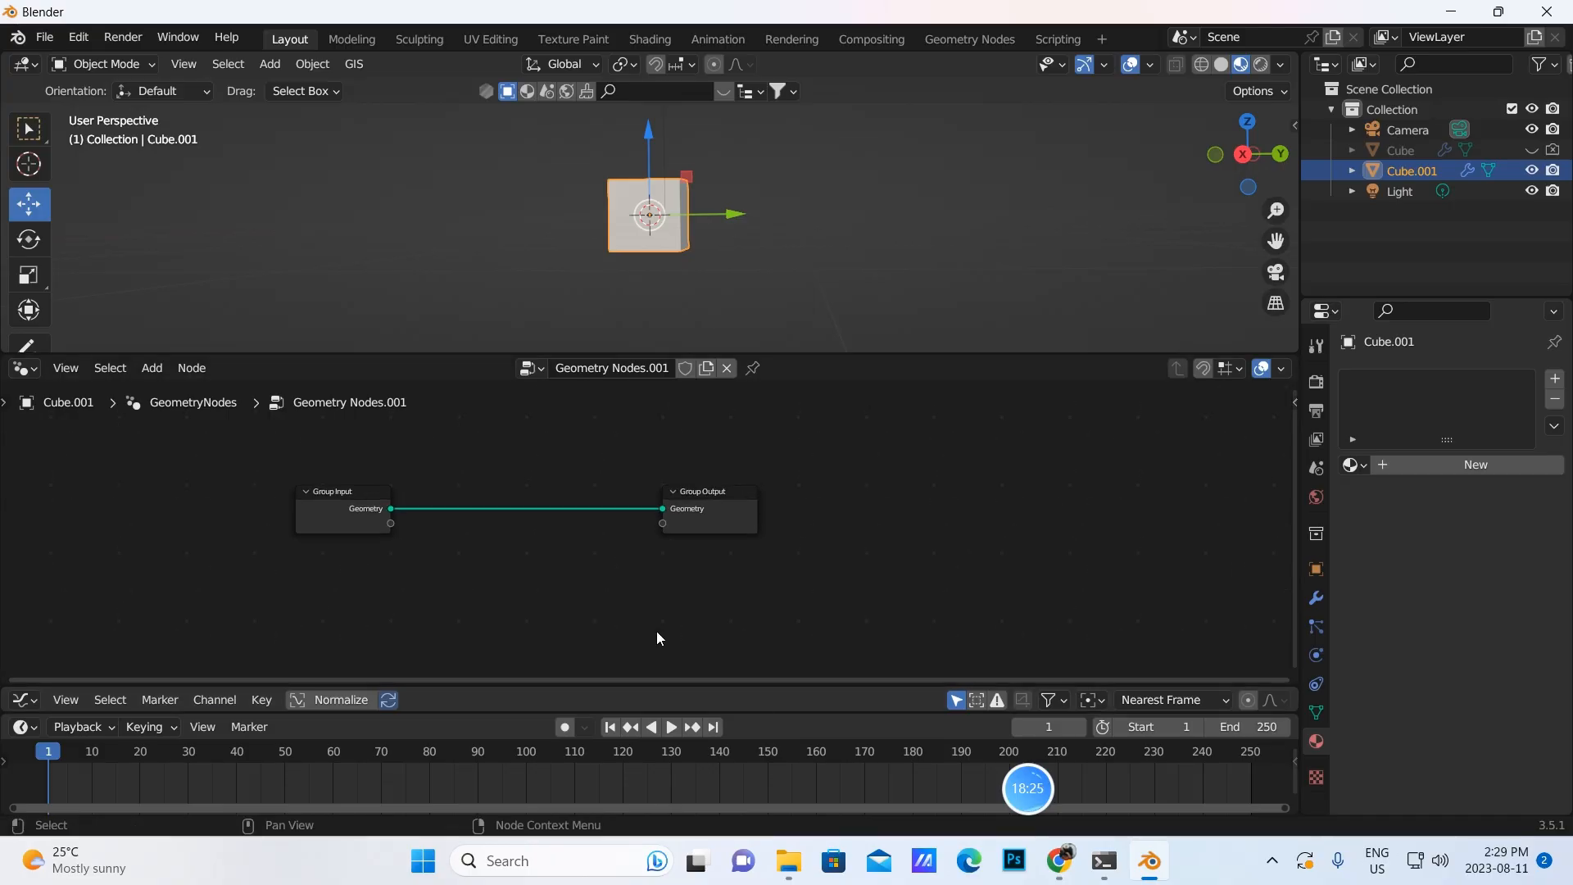
Delete the Group Input node and move the Group Output node aside to free space in the tree
left_click(334, 508)
key("Delete")
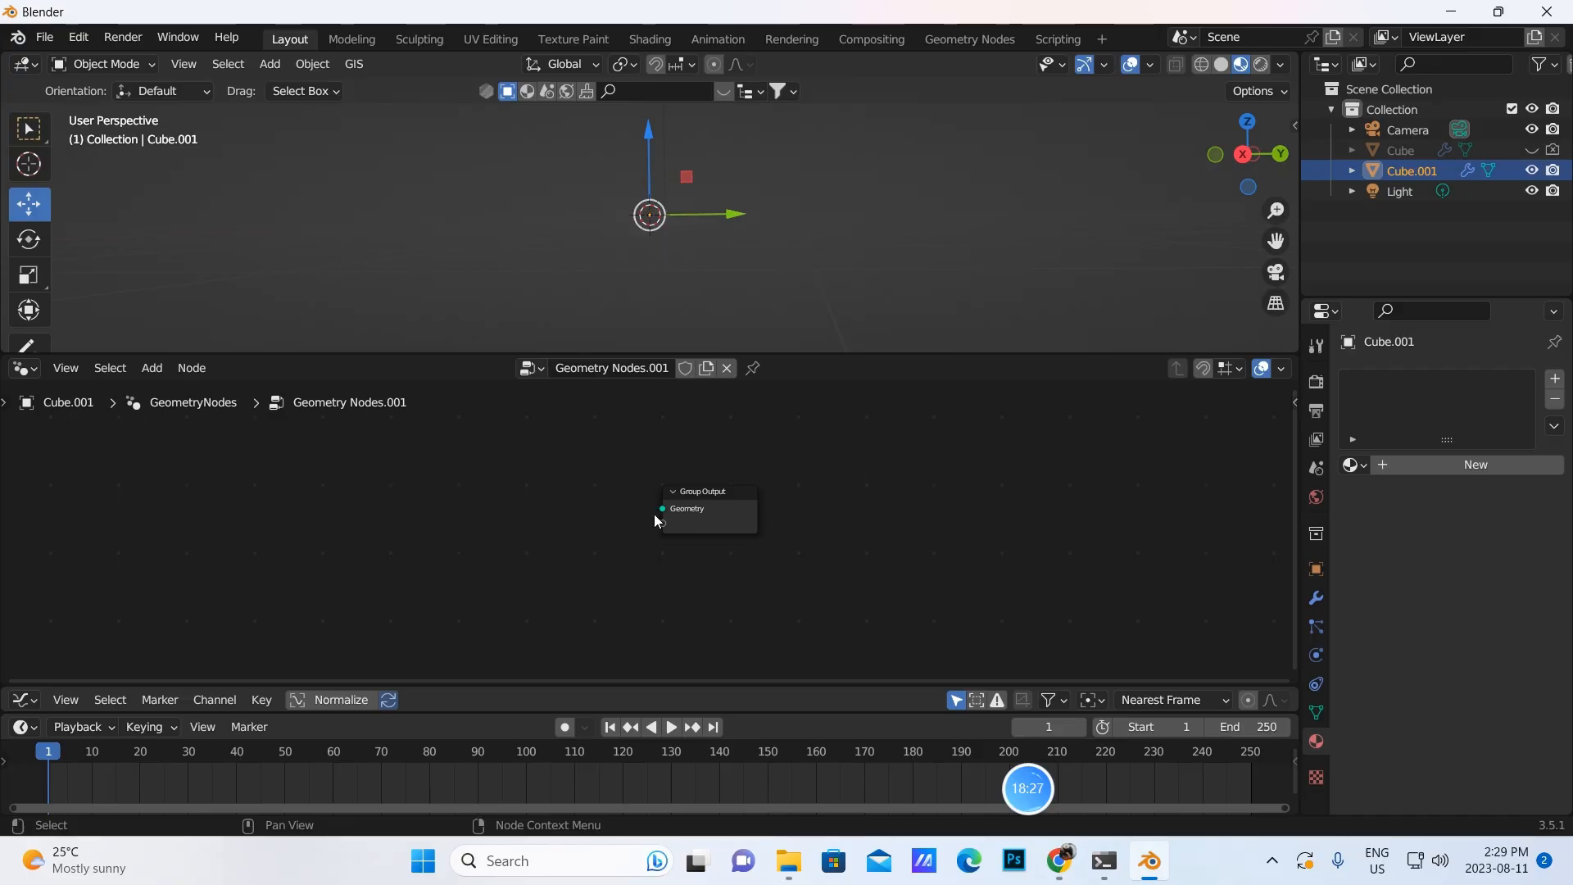
left_click_drag(725, 515, 936, 496)
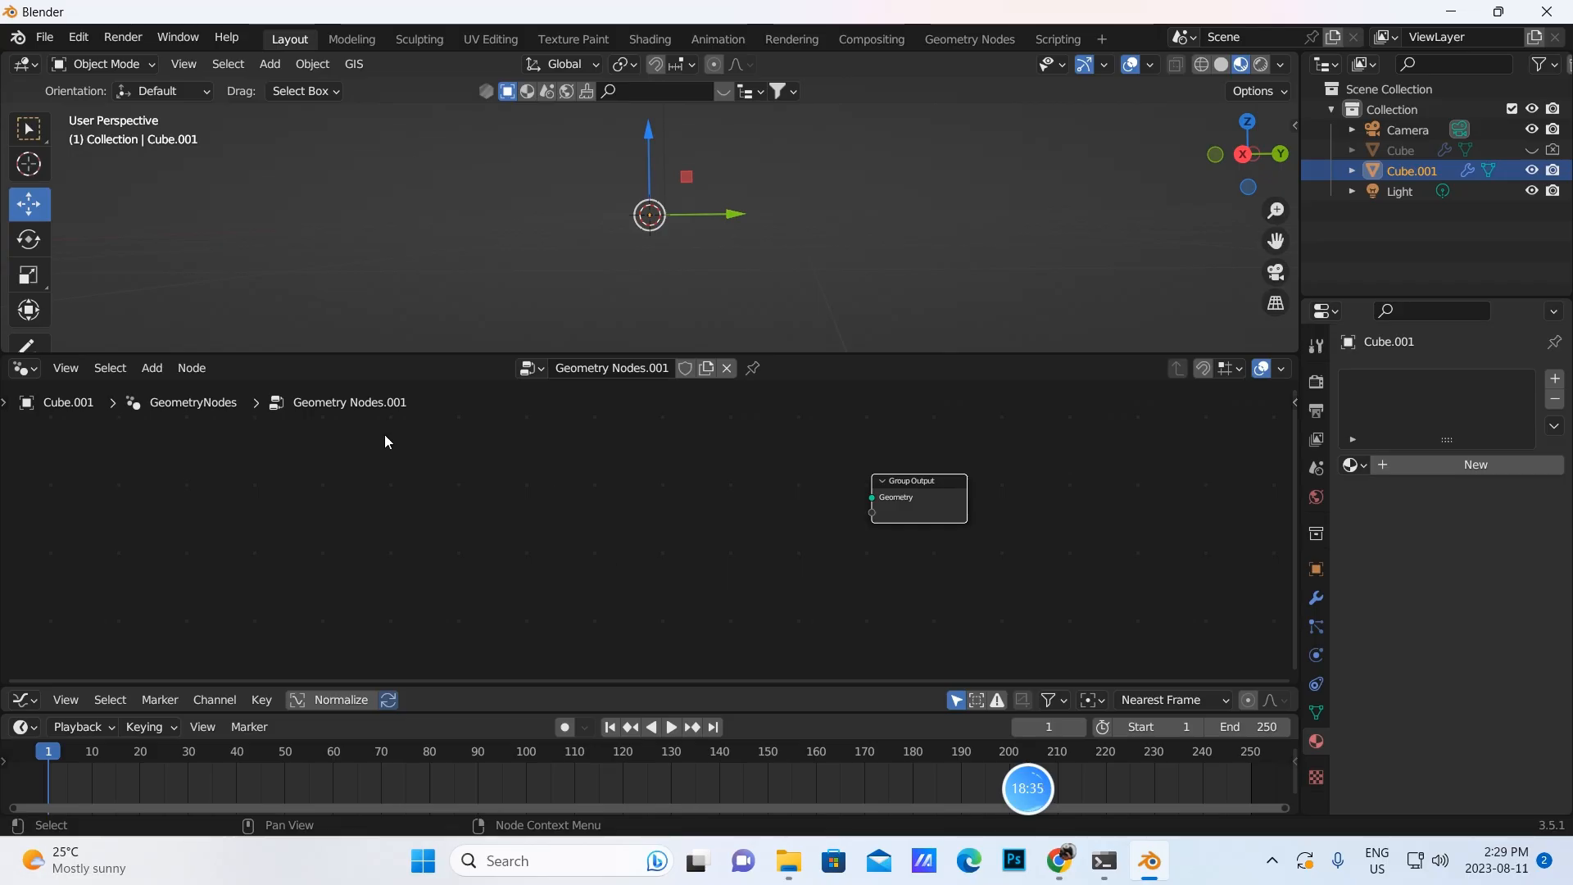
Add a Mesh Line node and connect its Mesh output to the Group Output's Geometry input
left_click(151, 368)
left_click(169, 392)
type("mes")
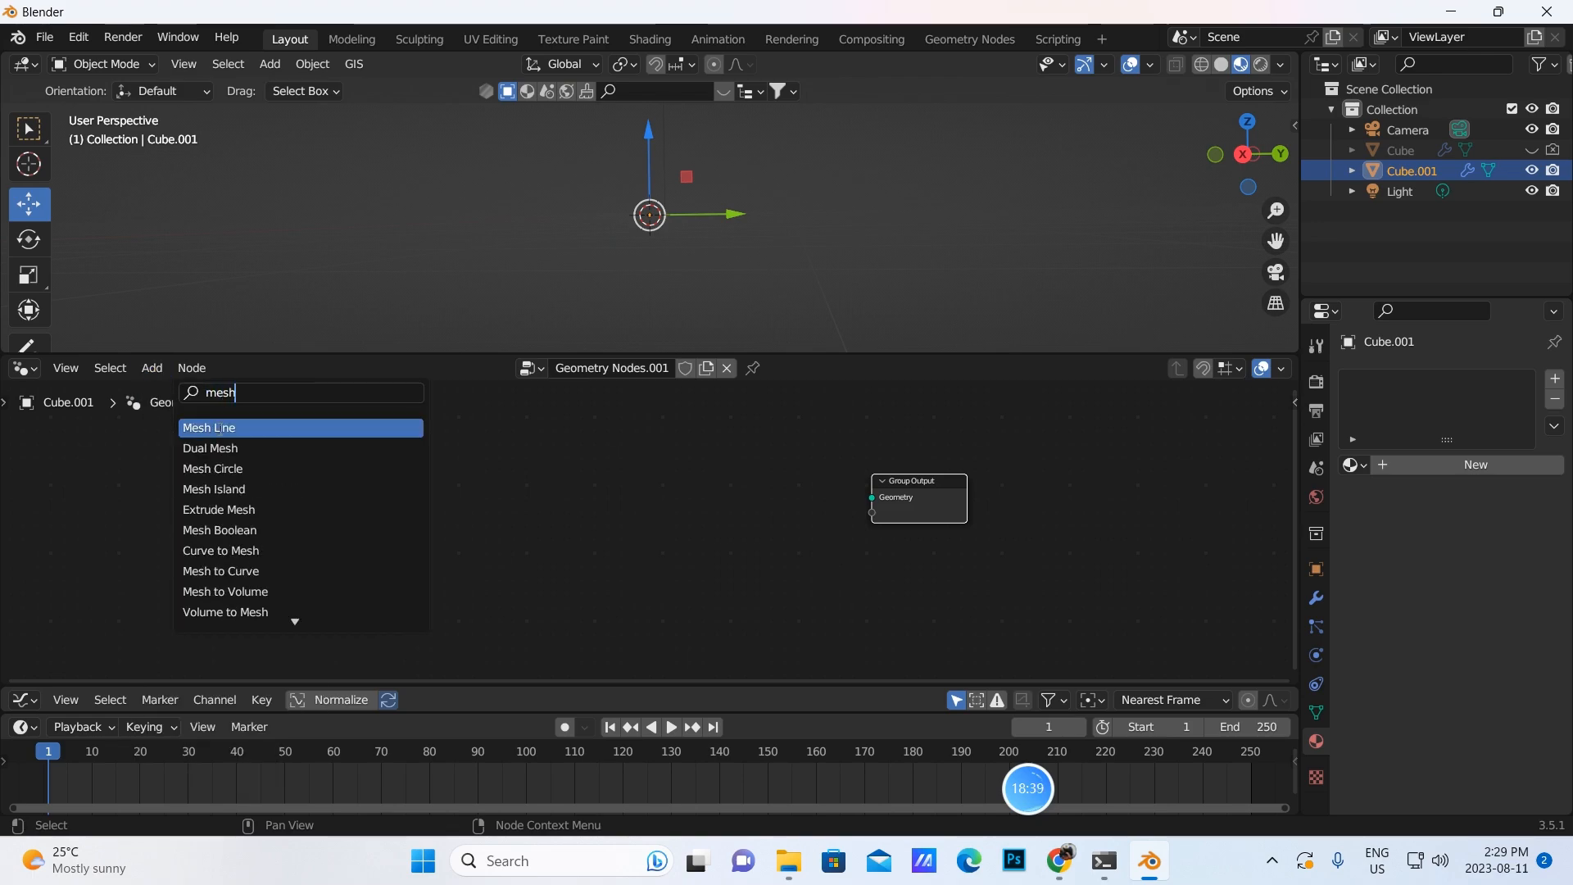
type("h")
key("Return")
left_click(119, 510)
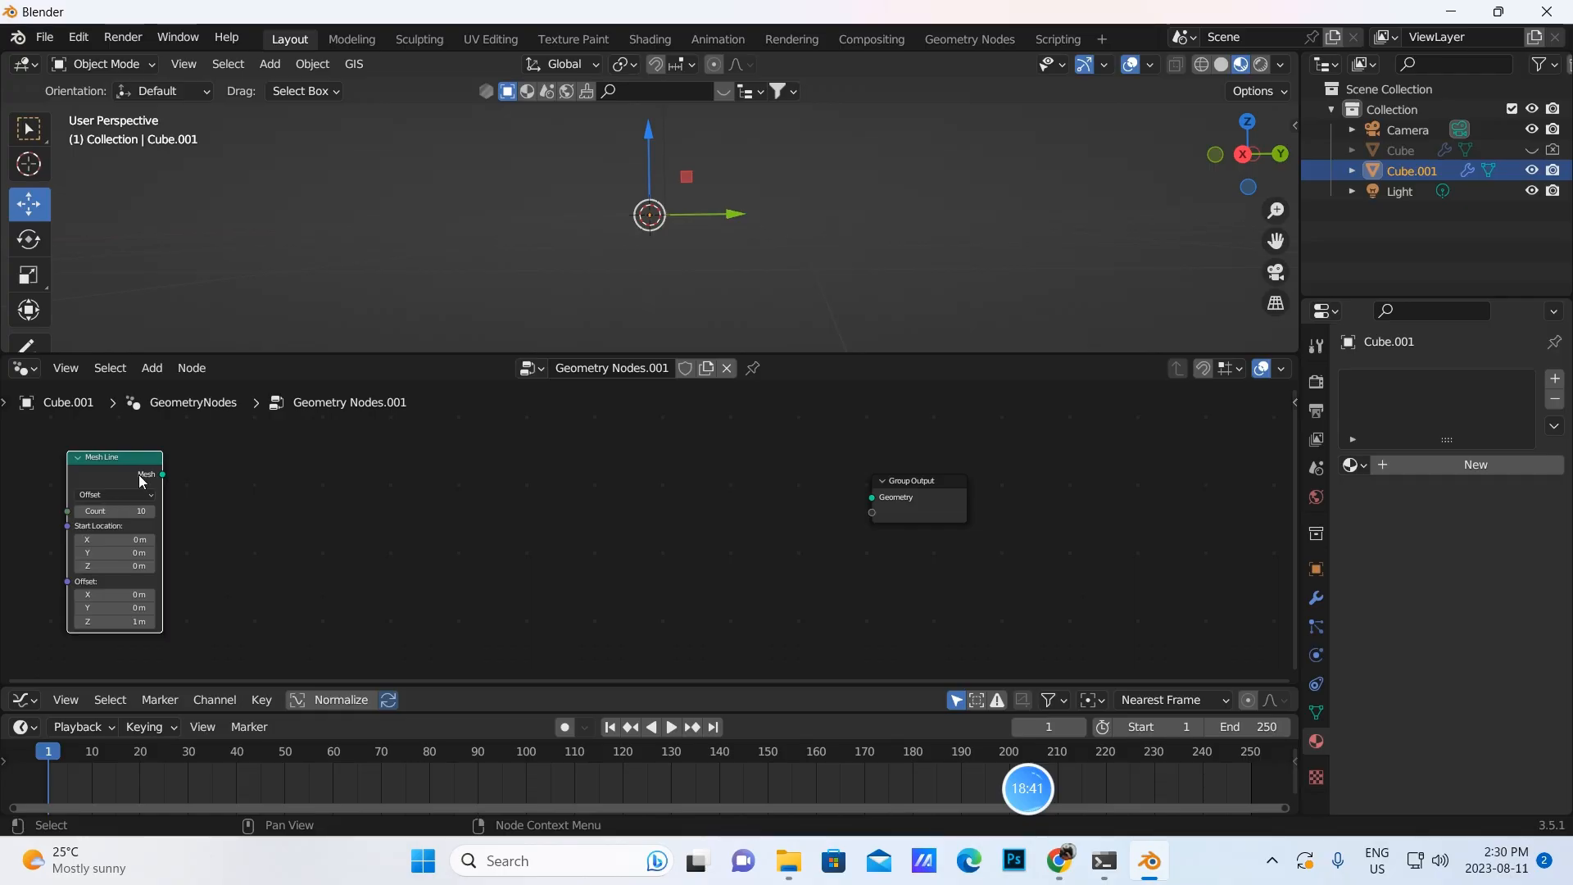
left_click_drag(162, 474, 874, 497)
Insert an Instance on Points node on the link between the Mesh Line and Group Output nodes
left_click(152, 368)
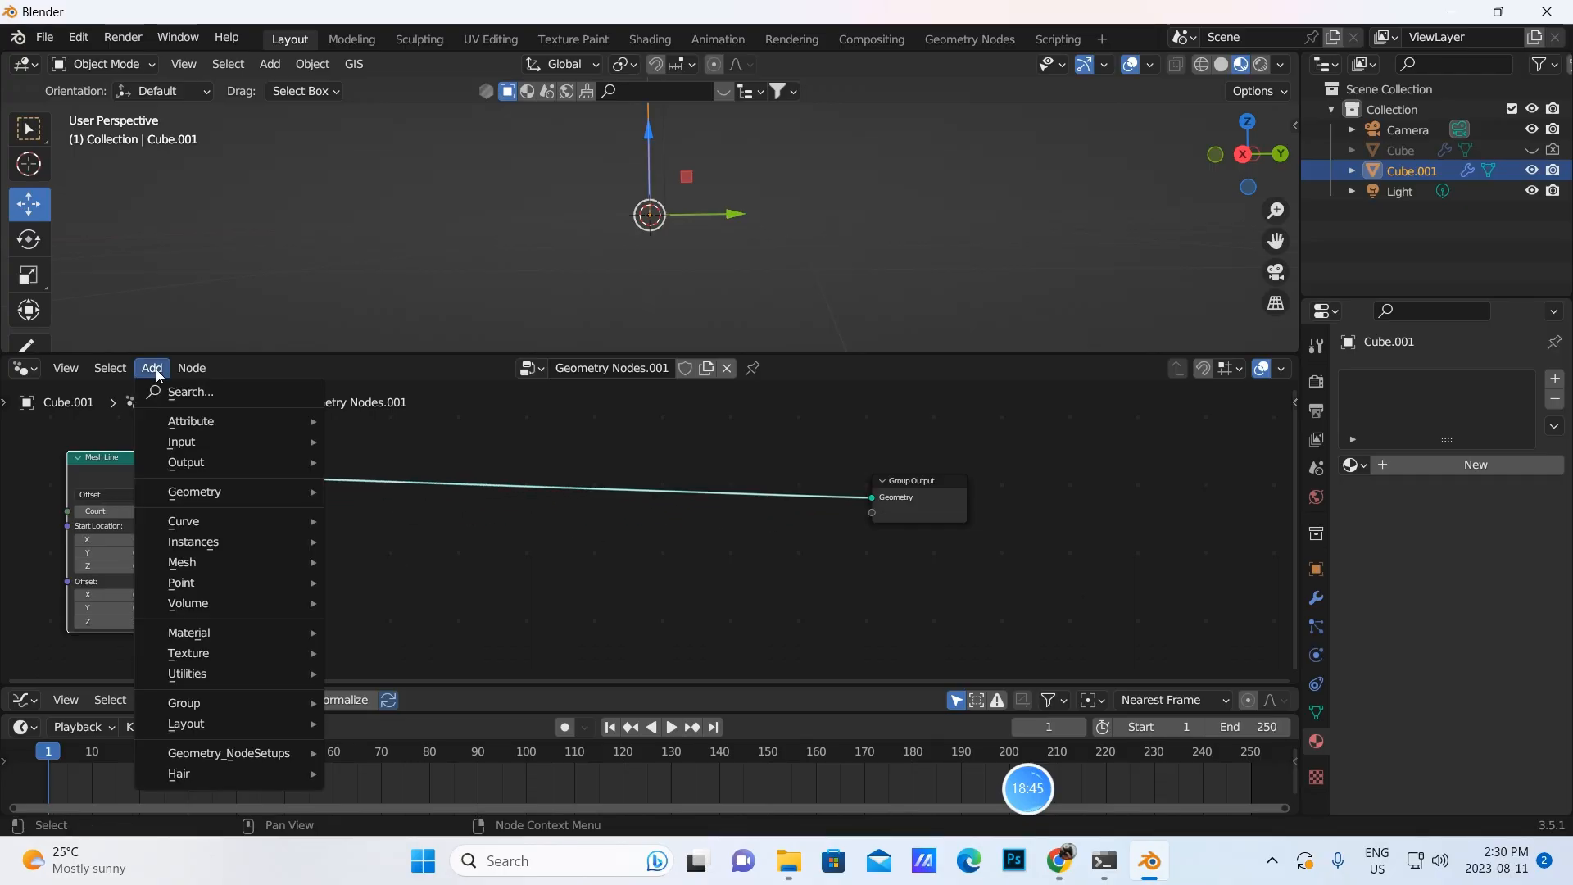
left_click(175, 392)
type("inst")
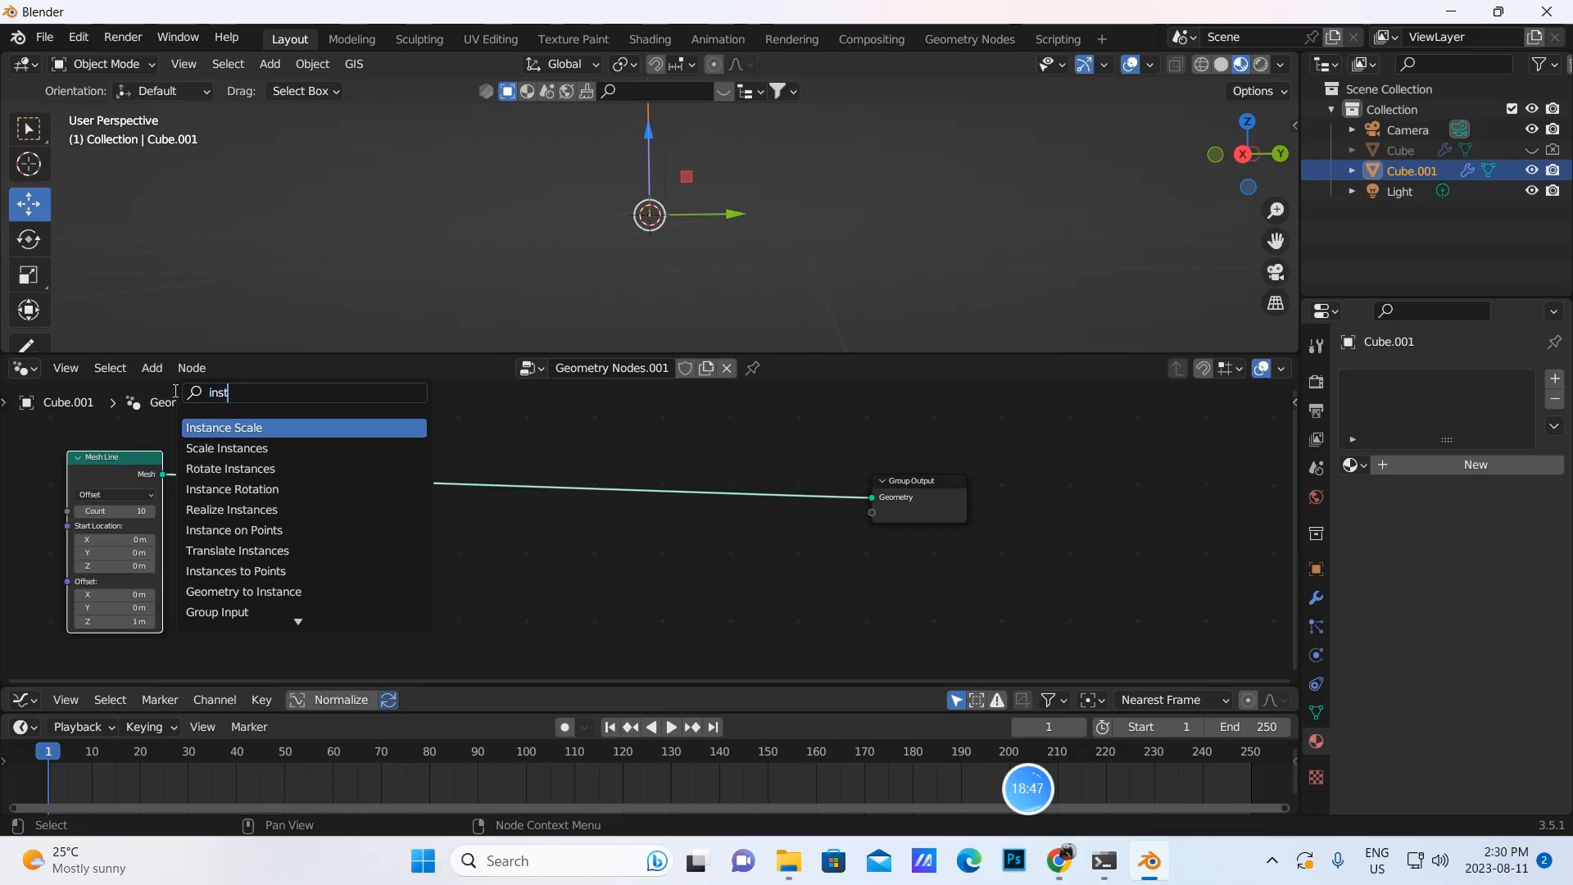
type("ance on po")
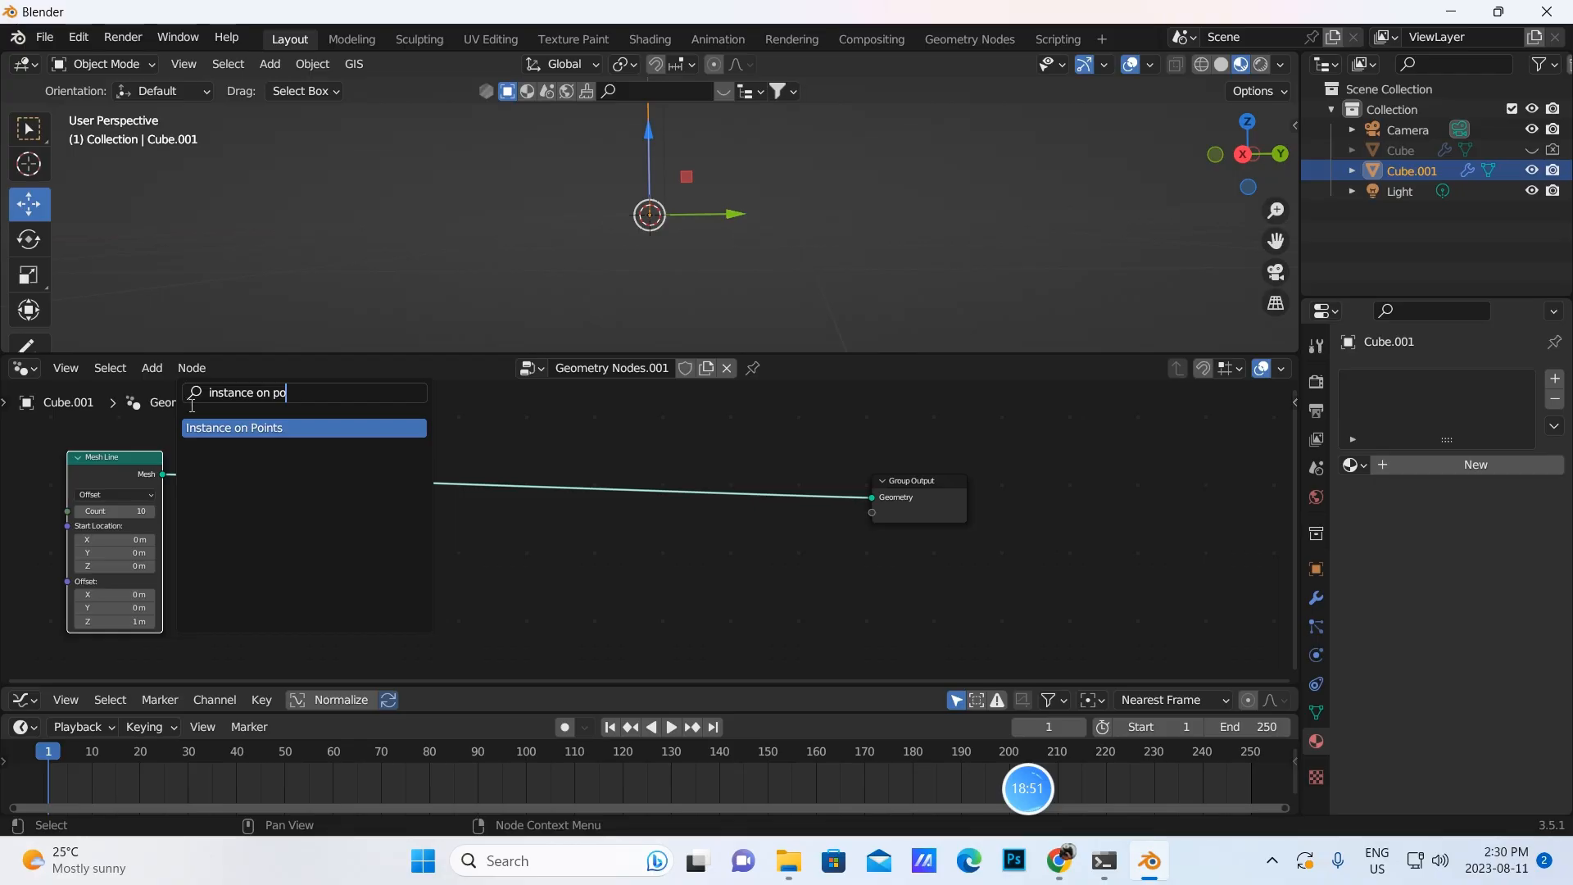
left_click(234, 428)
left_click(655, 485)
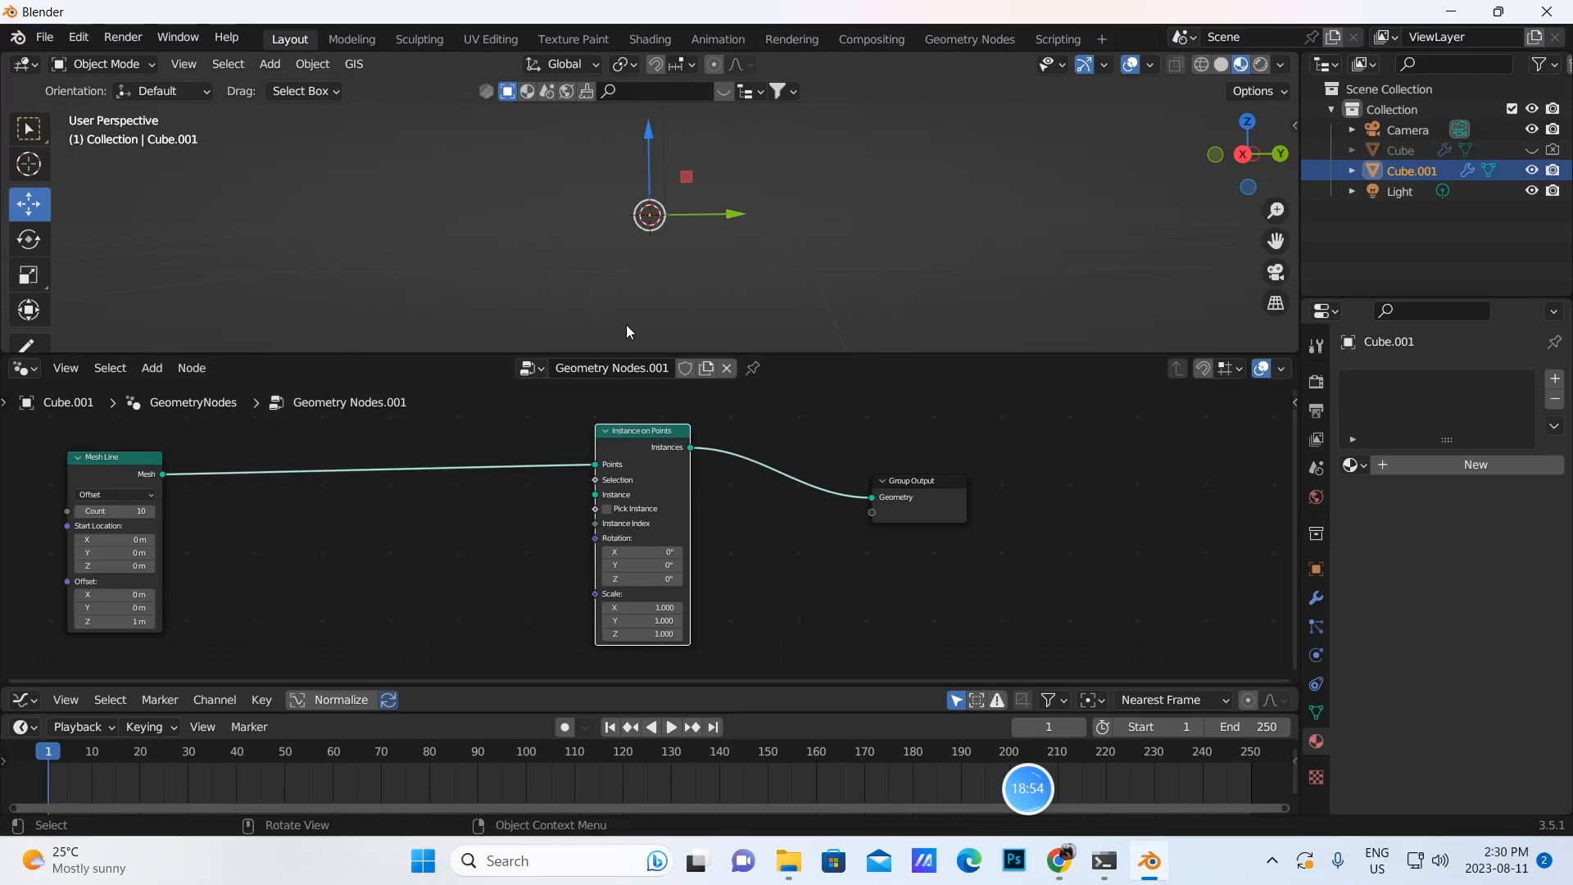
Add a Cube mesh node and connect its Mesh output to the Instance input of Instance on Points
left_click(148, 368)
left_click(182, 387)
type("cube")
left_click(211, 426)
left_click(441, 564)
left_click_drag(435, 551, 596, 495)
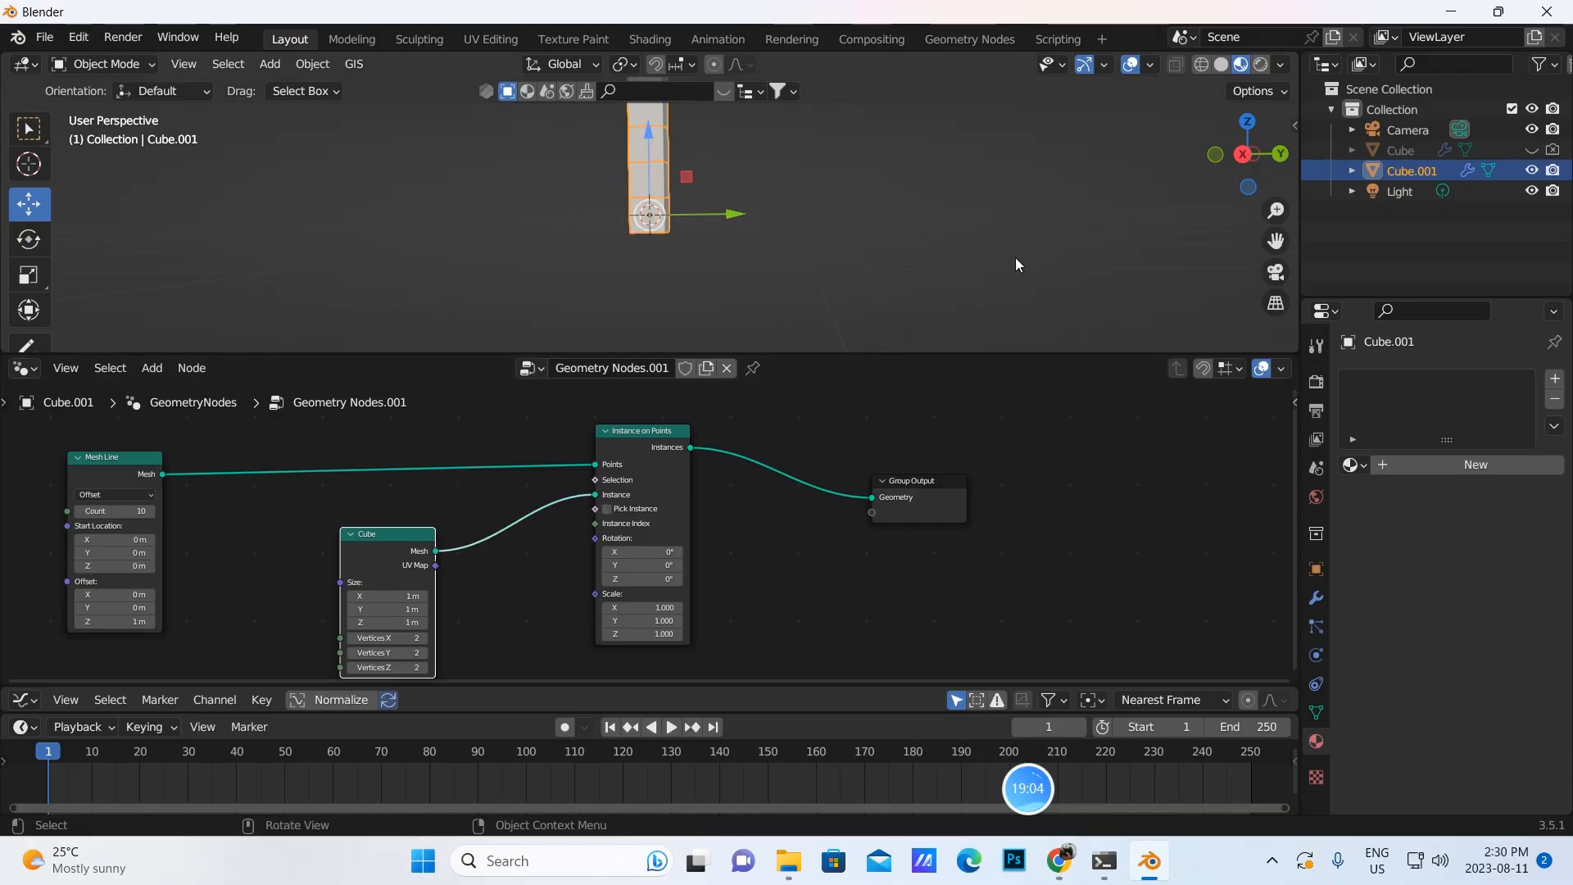
Set the Cube node's X, Y and Z size to 0.5 m
left_click_drag(1276, 241, 1247, 377)
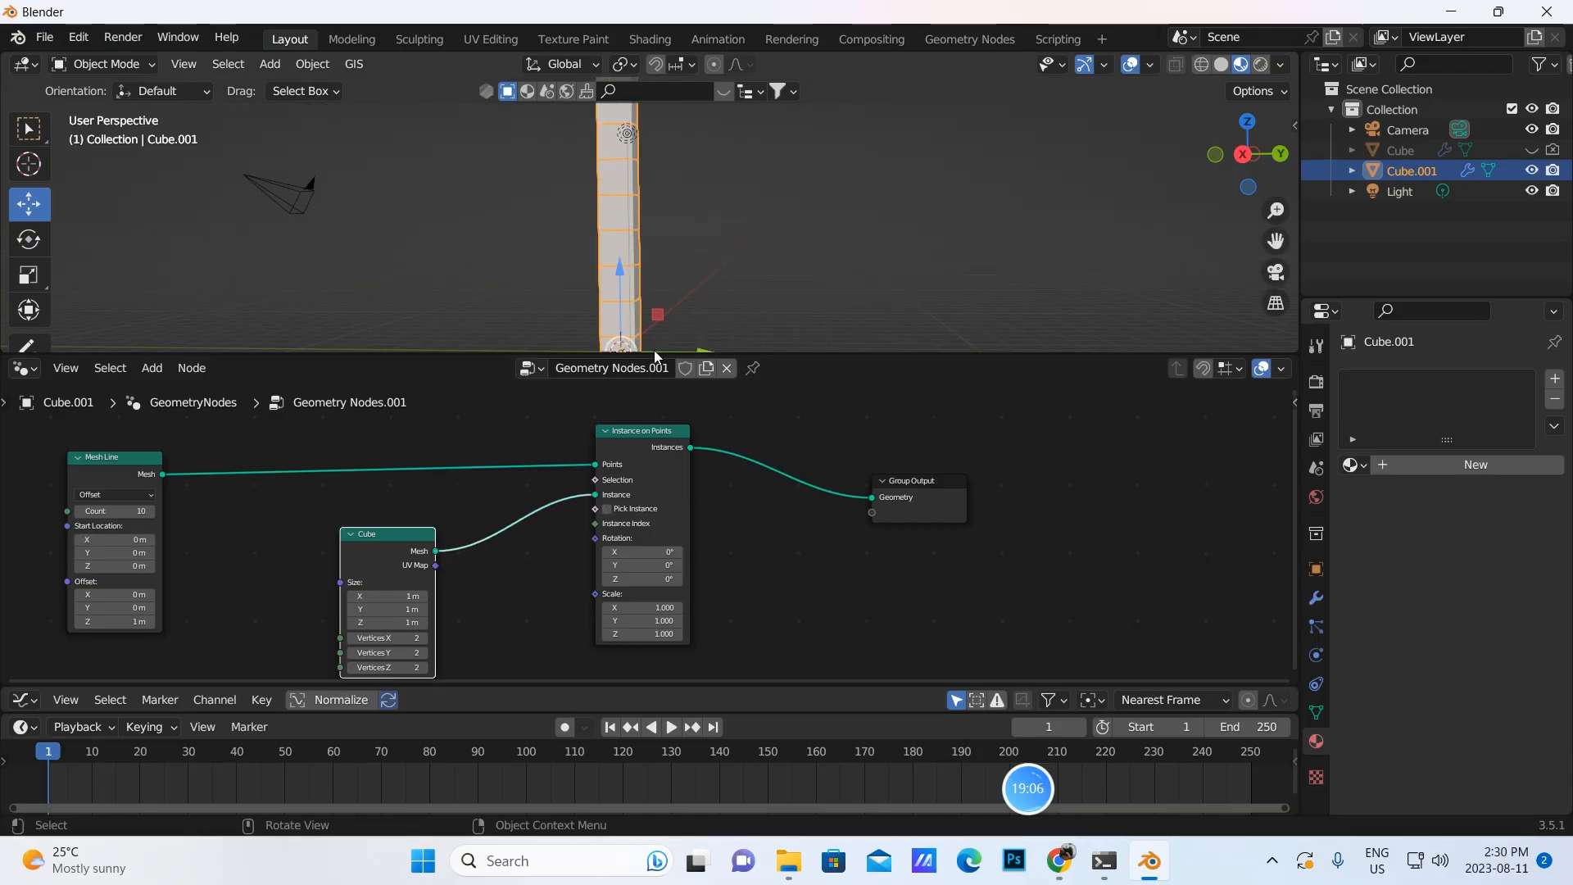
double_click(403, 600)
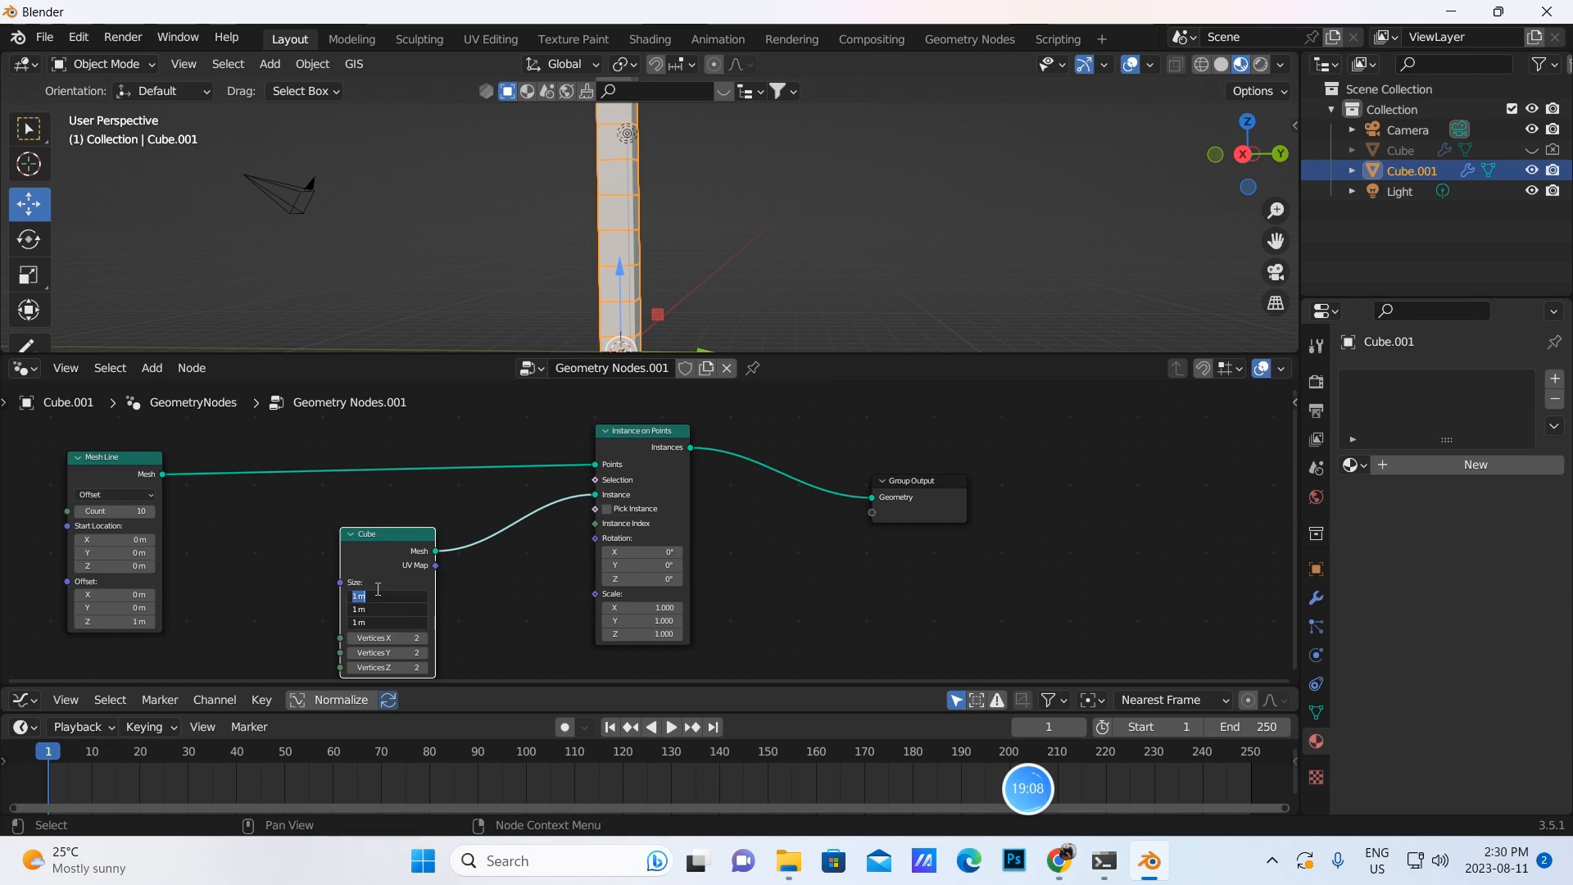
key("BackSpace")
type("0.5")
key("Return")
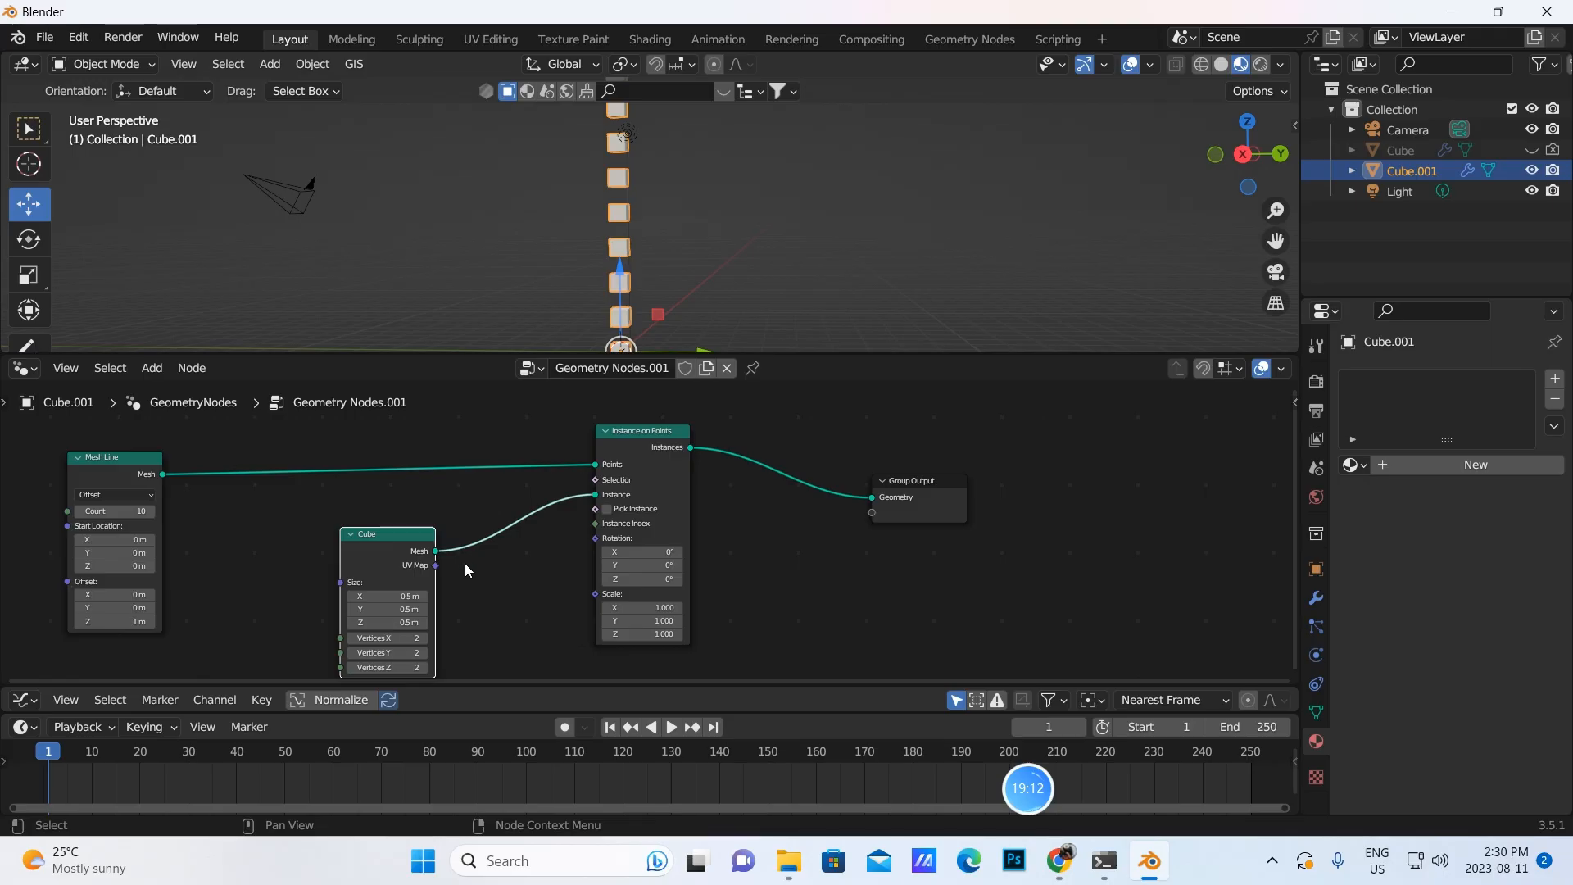
Set the Cube node's X, Y and Z size to 0.9 m
left_click_drag(387, 595, 387, 622)
key("BackSpace")
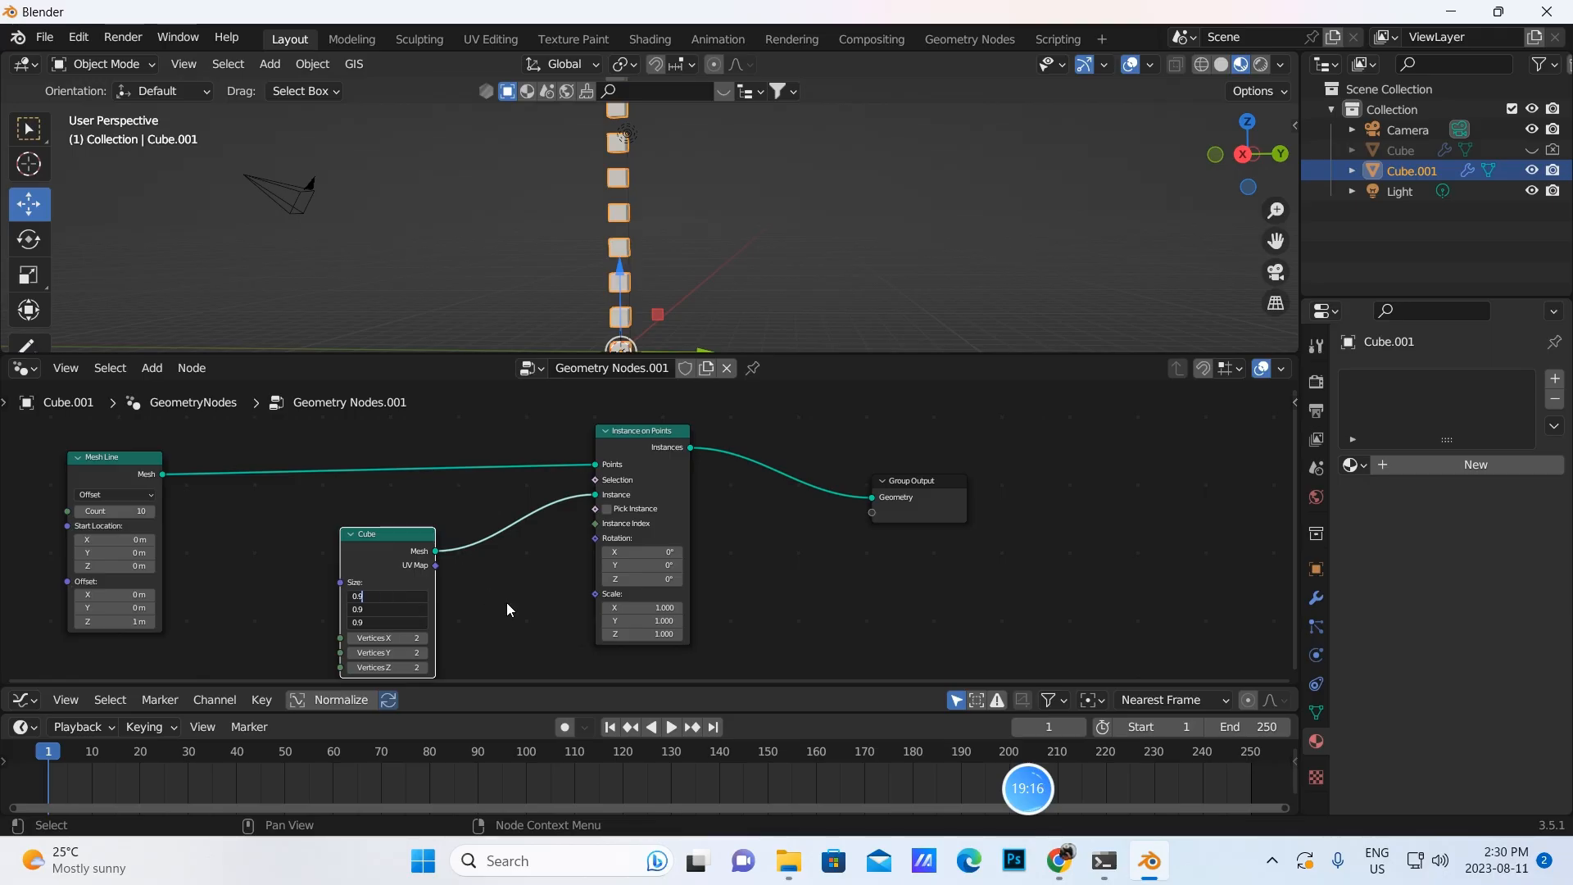
type("0.9")
key("Return")
Assign the existing spikes material to the Cube.001 object
scroll(701, 220, "down", 3)
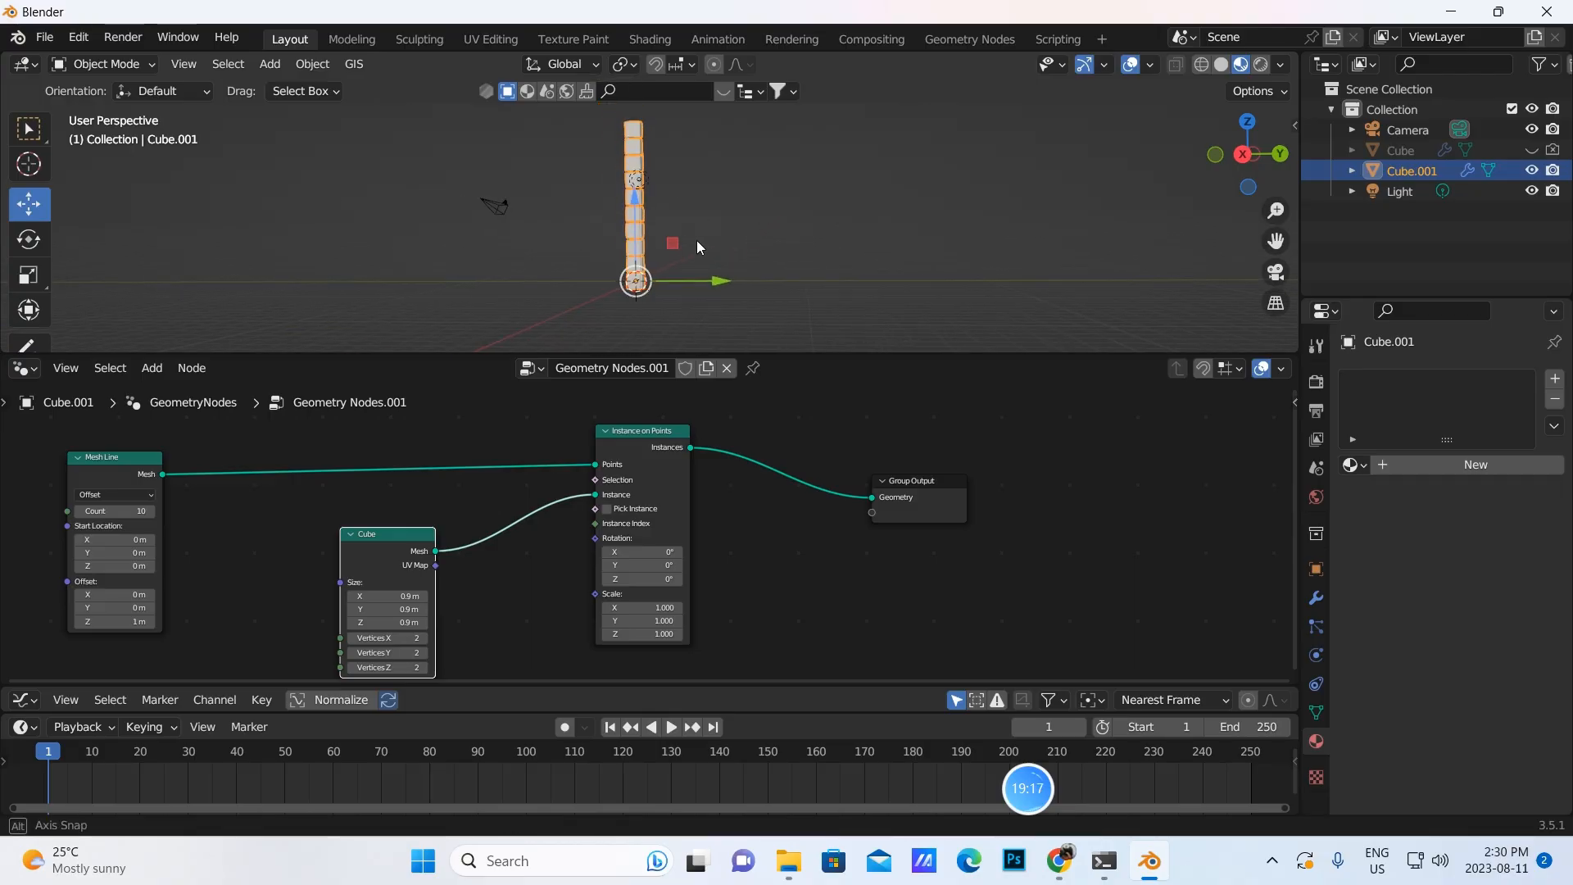
scroll(729, 249, "up", 4)
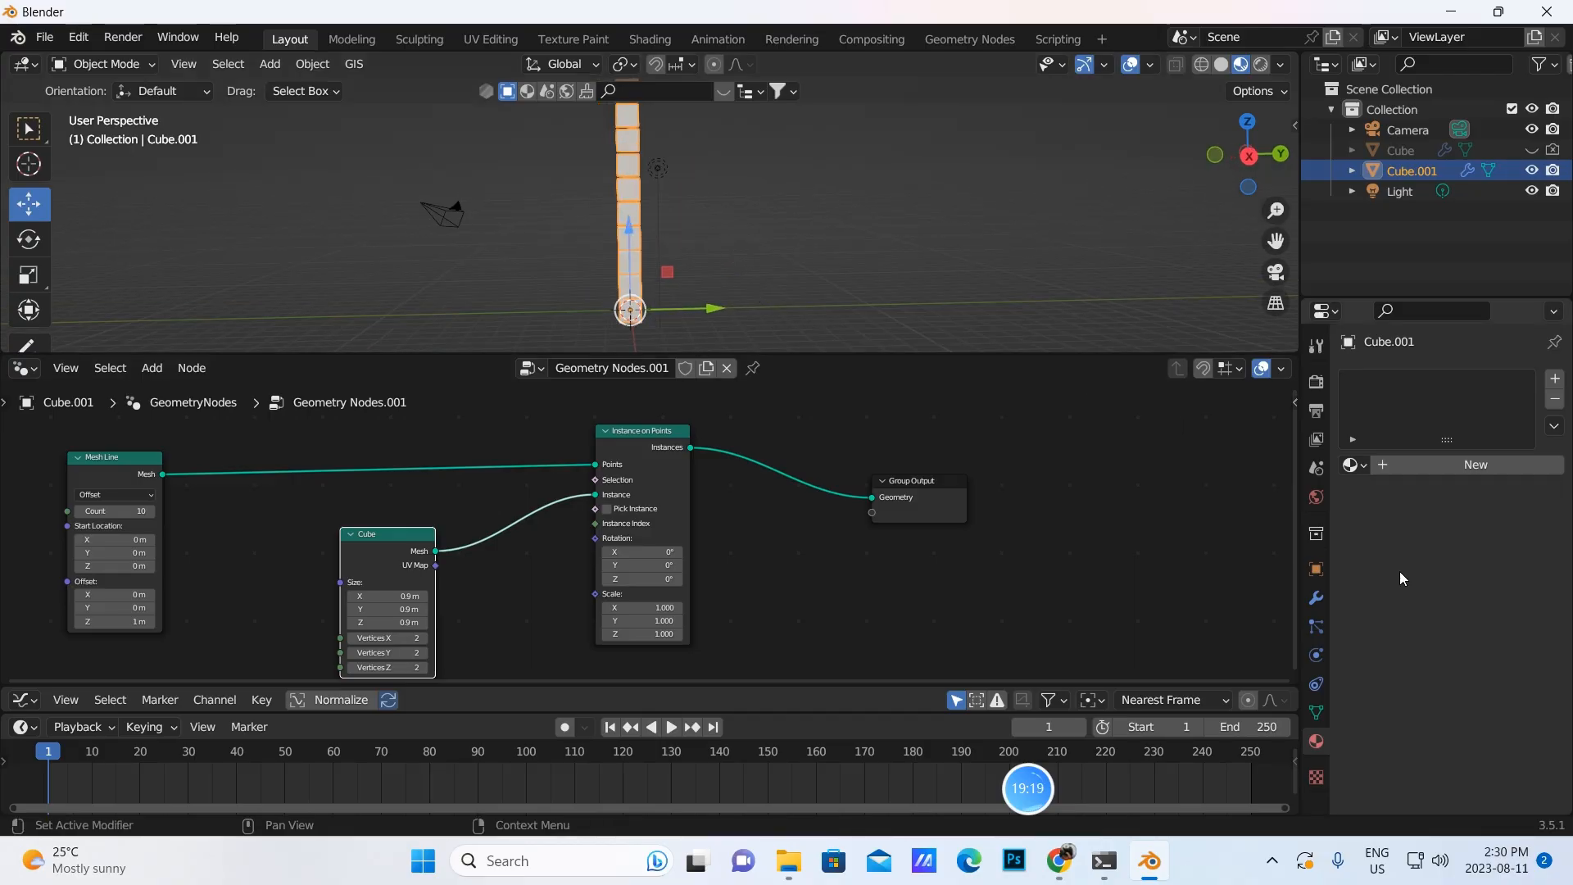
left_click(1353, 464)
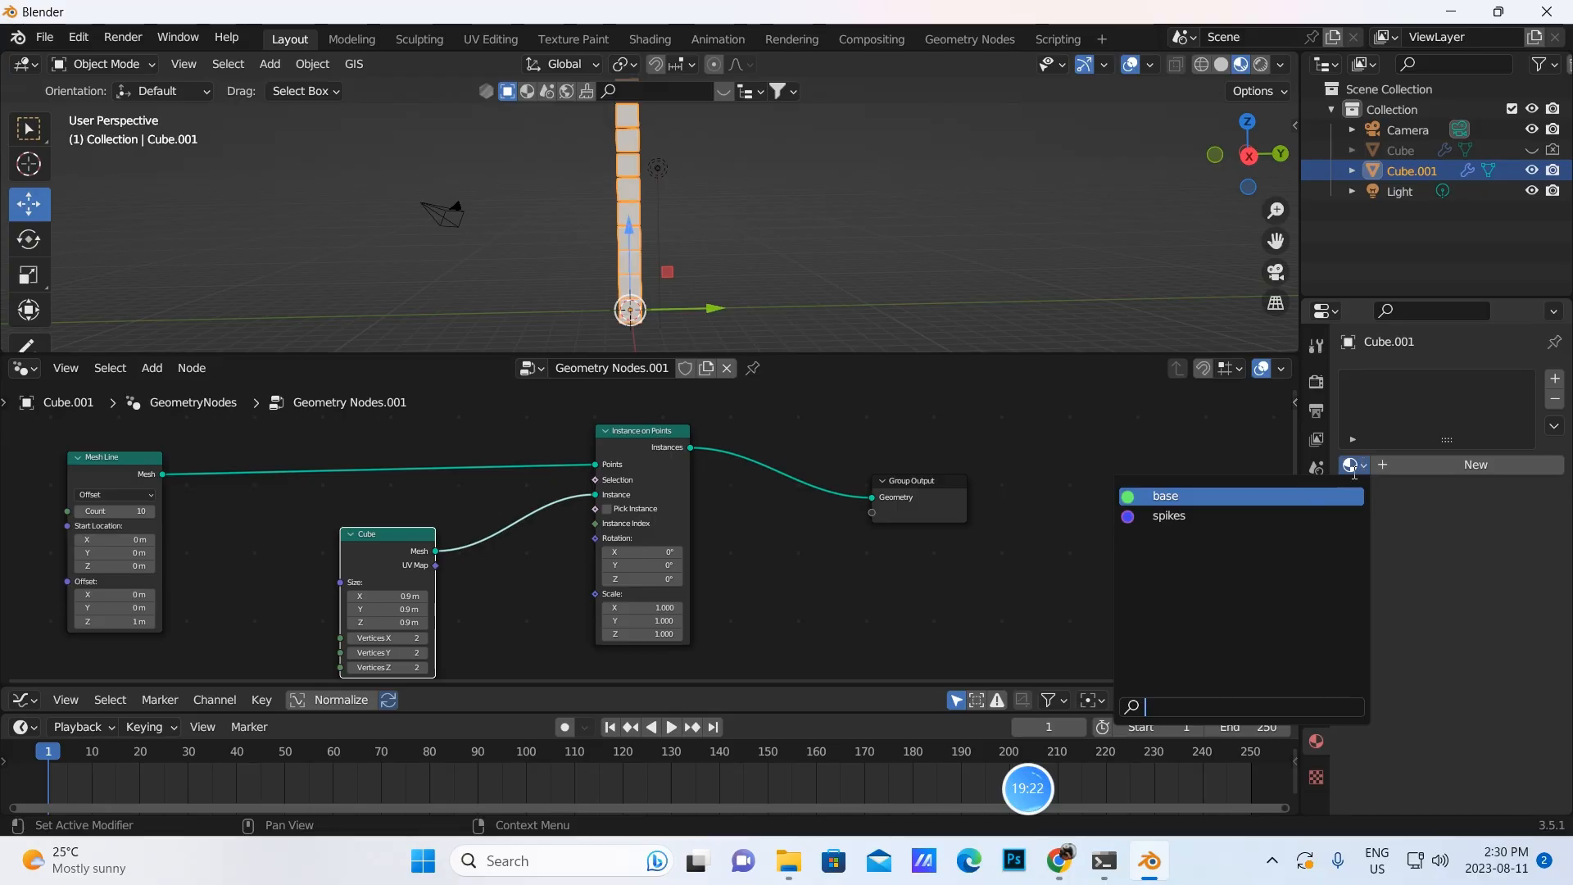
left_click(1220, 516)
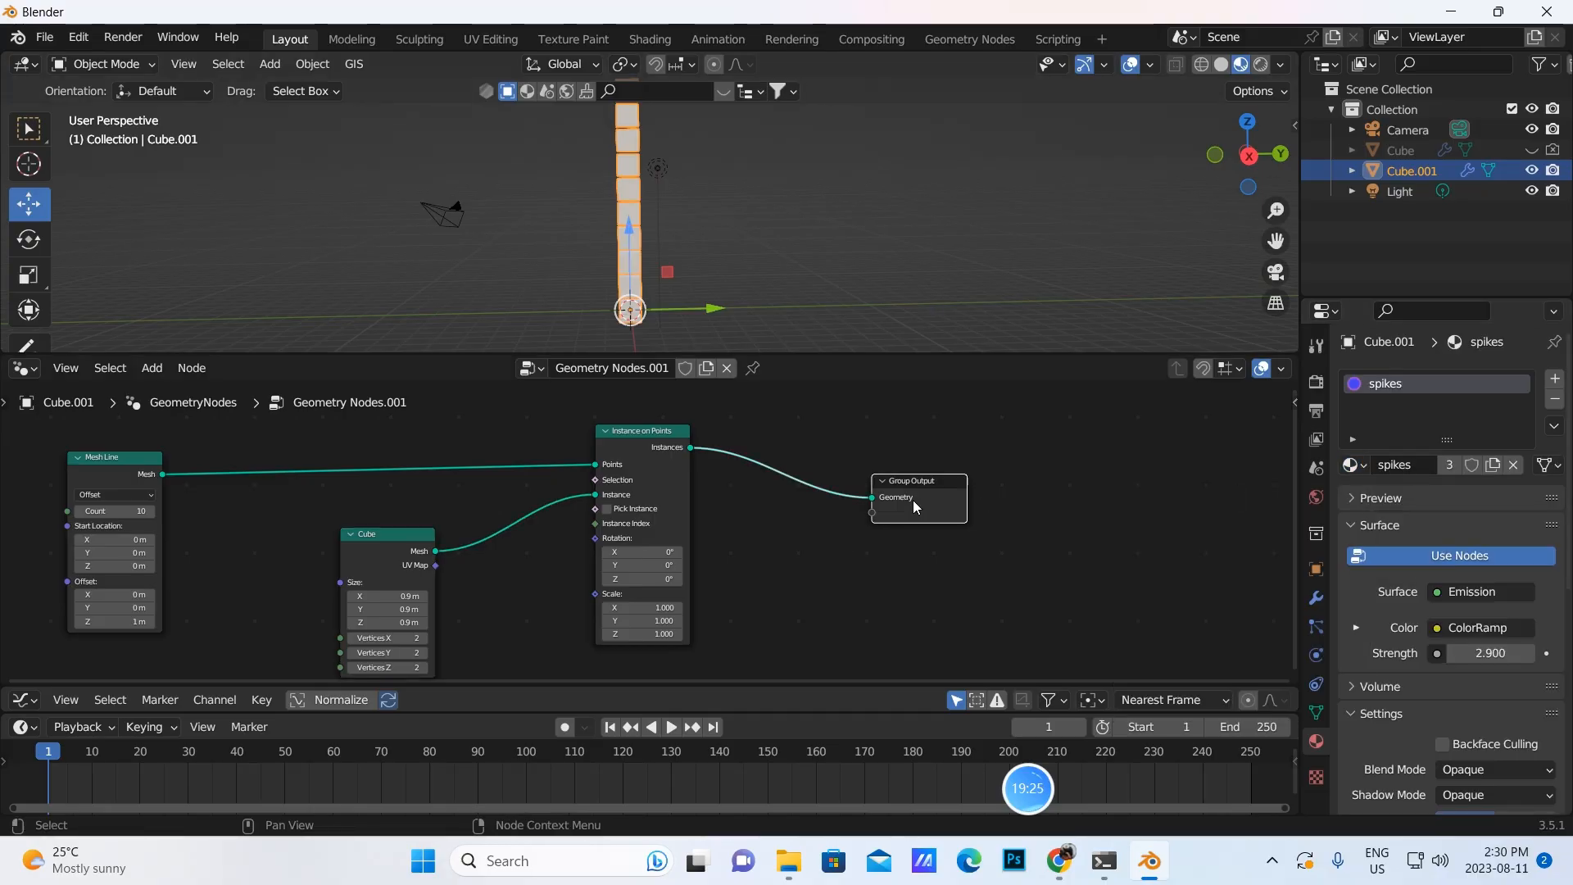
Move the Group Output node aside and insert a Set Material node with the spikes material after Instance on Points
left_click_drag(915, 509, 1001, 536)
left_click(152, 367)
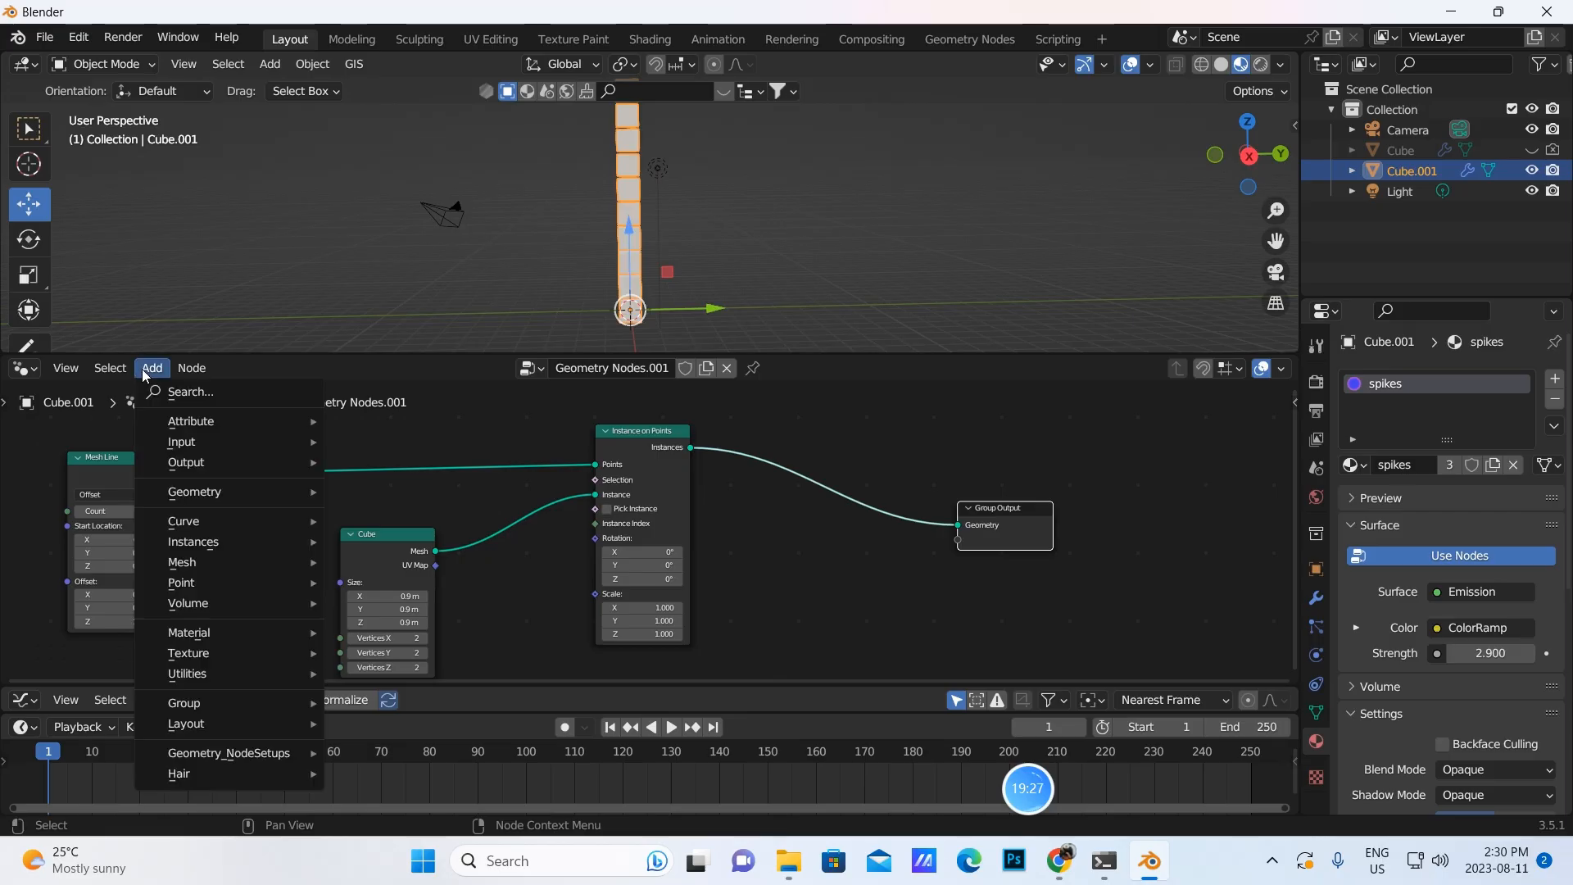
left_click(182, 393)
type("se")
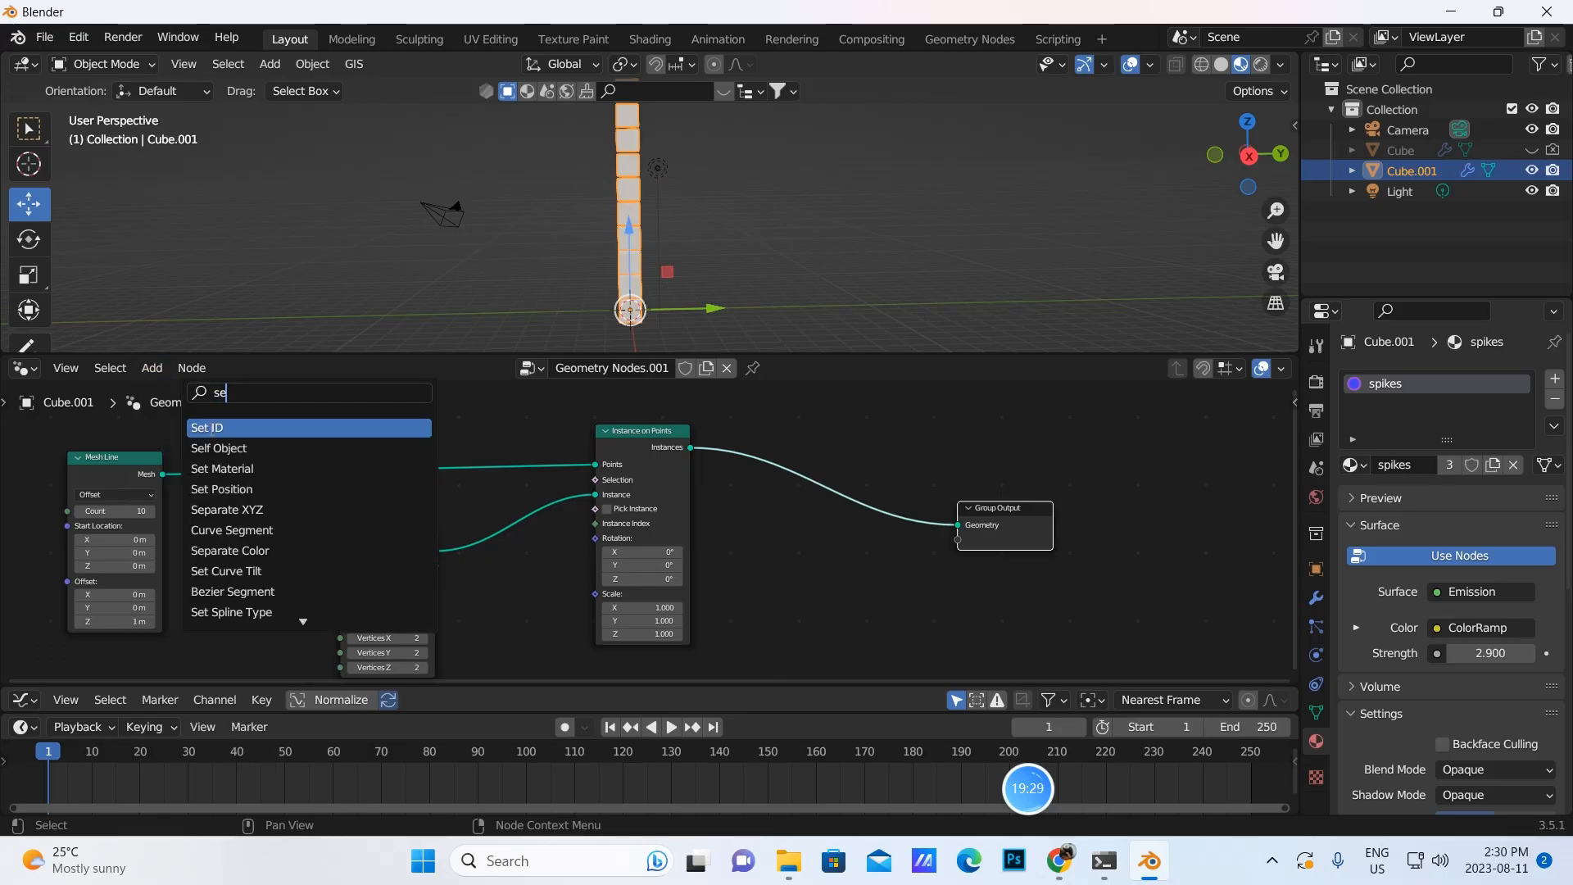
left_click(222, 468)
left_click(839, 529)
left_click(843, 513)
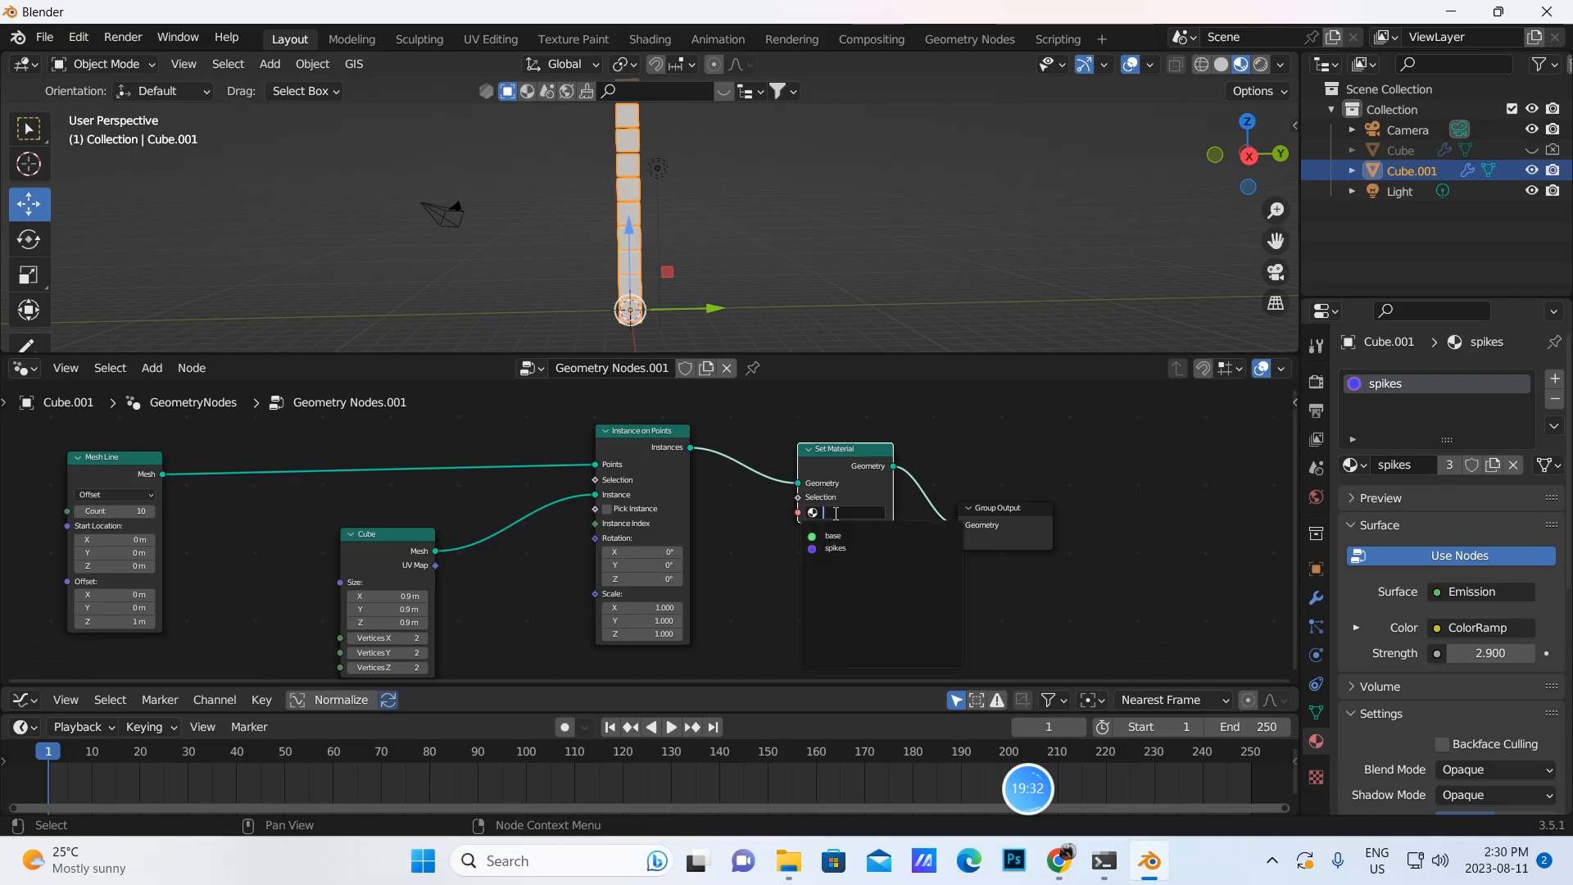
left_click(835, 544)
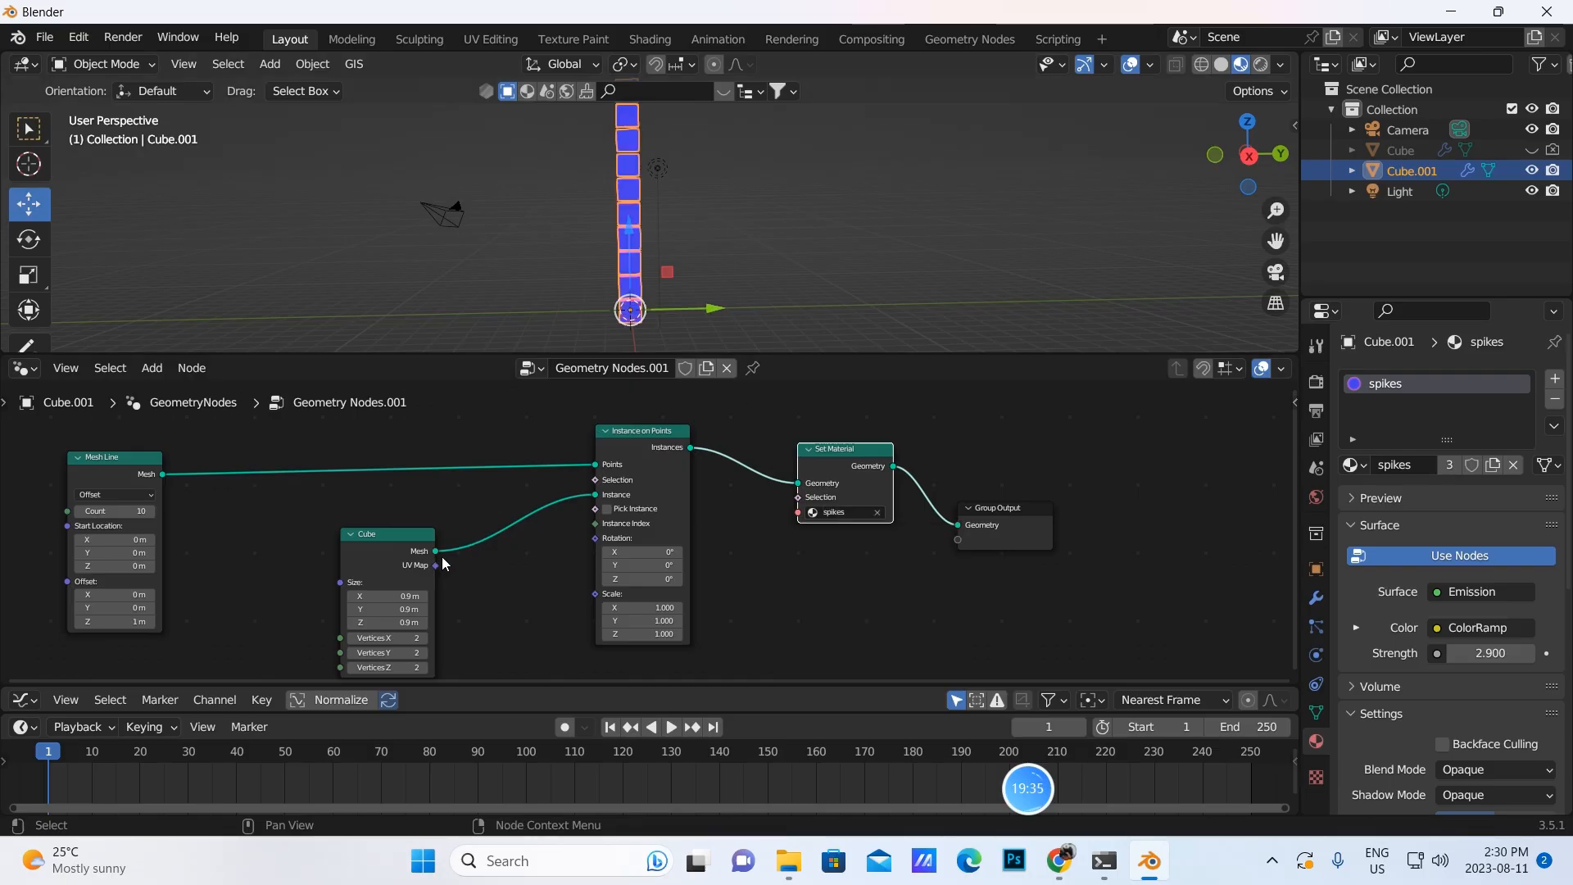
Make room beside the Mesh Line node, add a Value node and connect it to the Mesh Line's Count input
middle_click_drag(367, 525, 571, 524)
left_click_drag(330, 482, 443, 471)
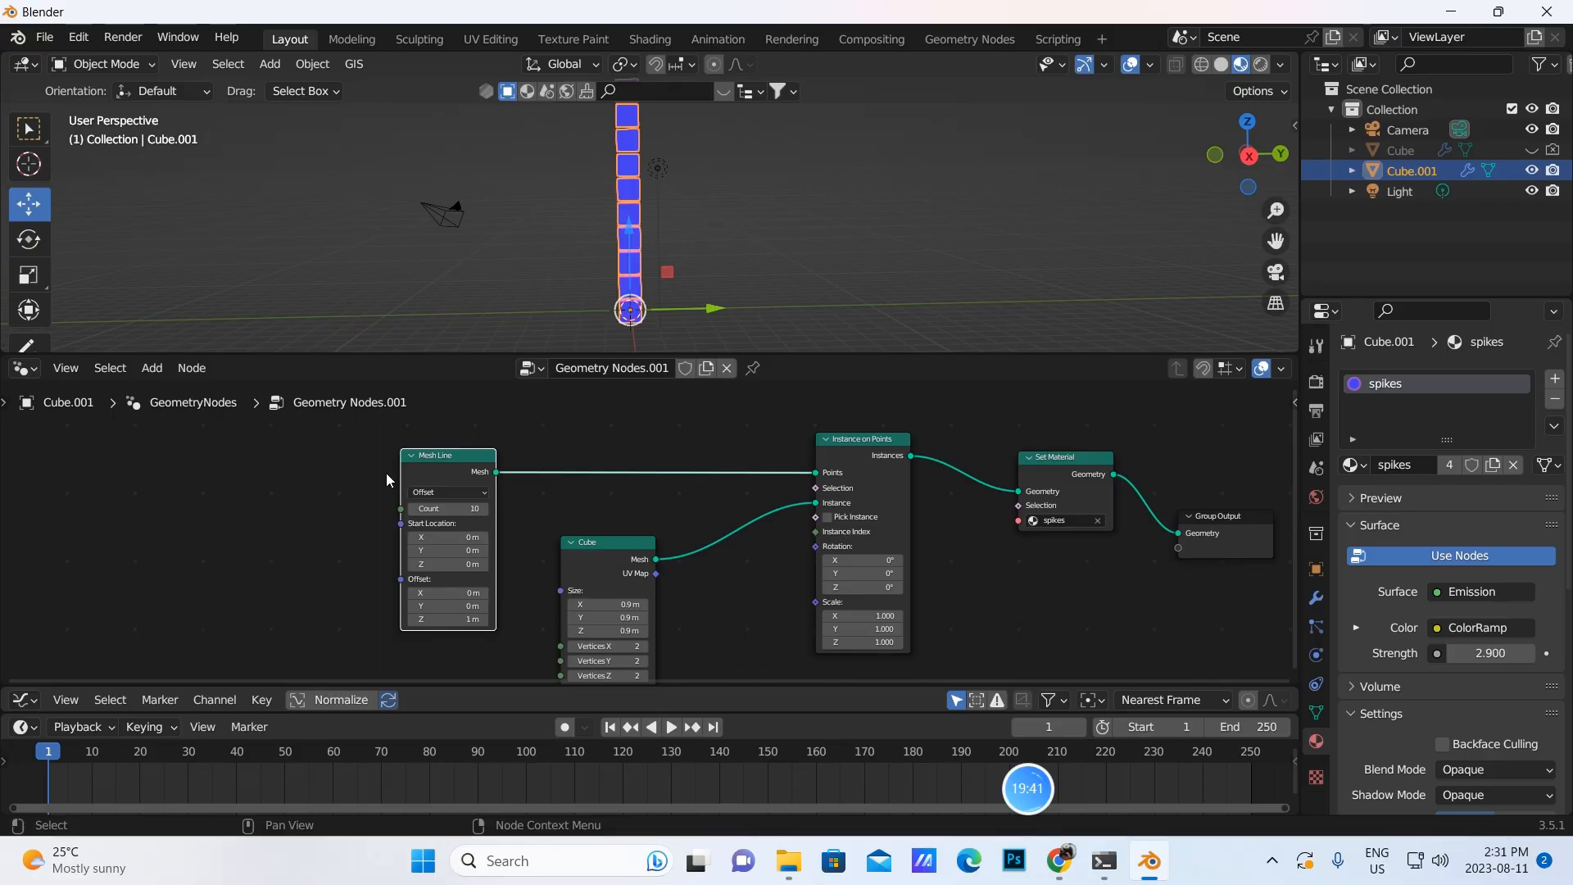
left_click(151, 368)
left_click(170, 392)
type("value")
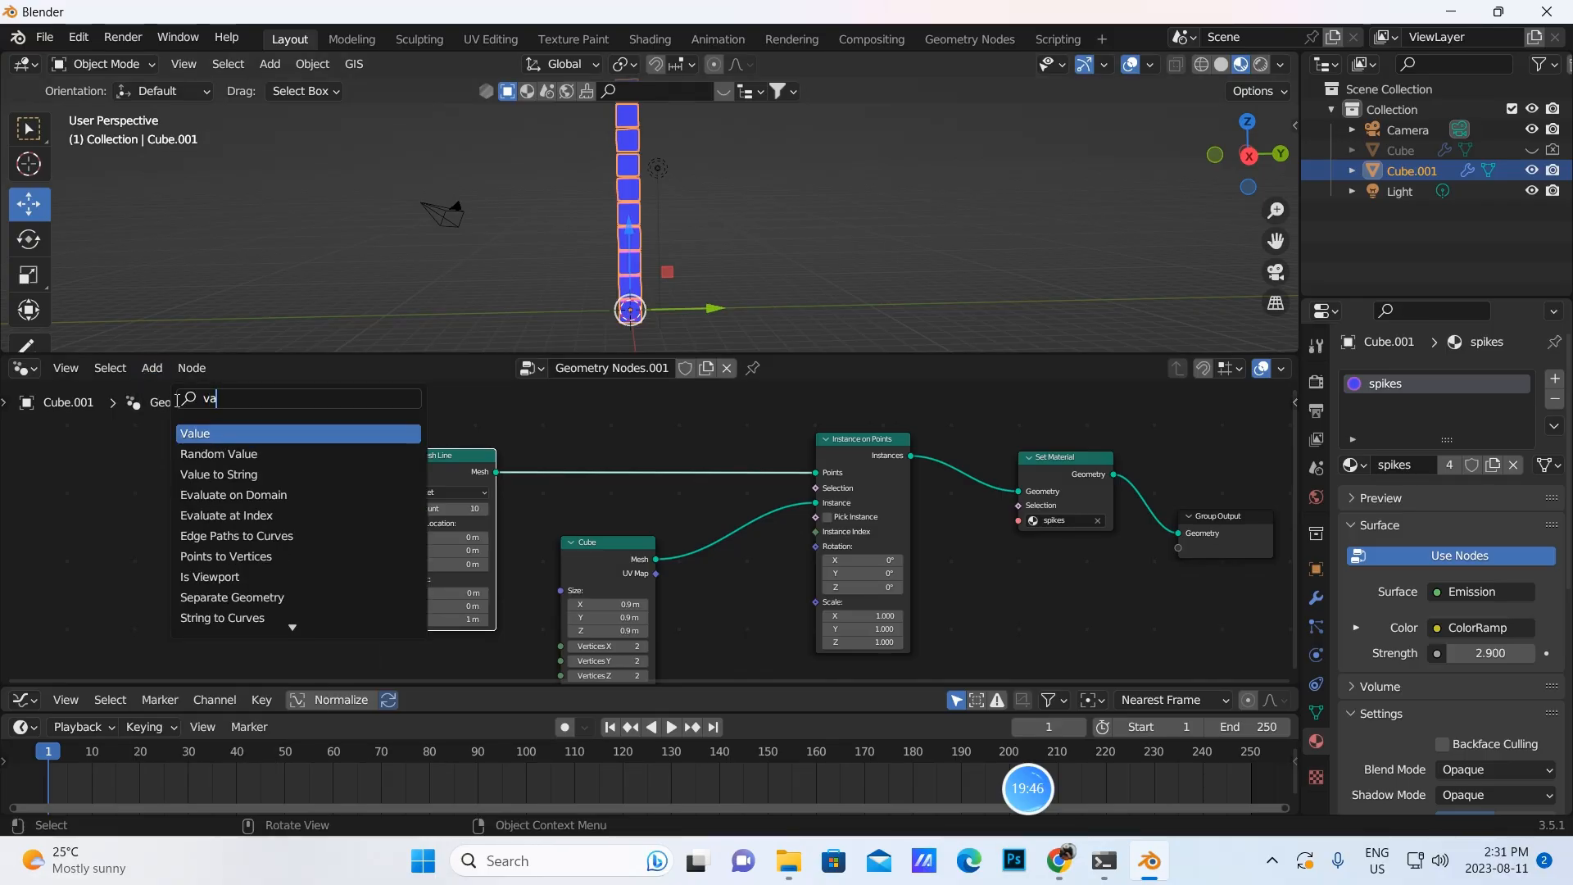
left_click(219, 427)
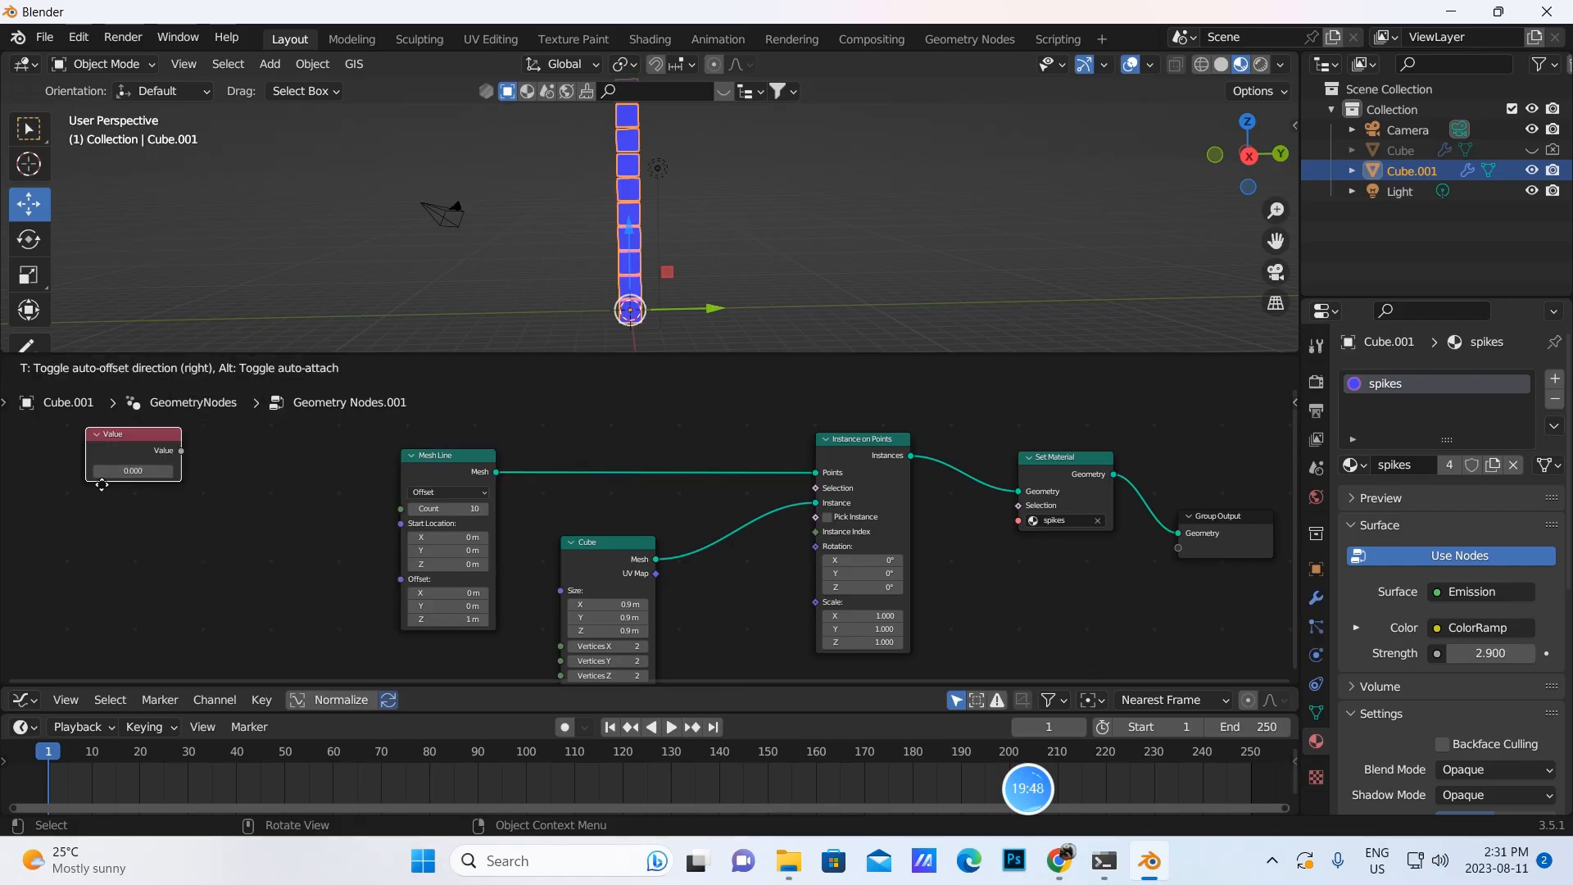
left_click(81, 567)
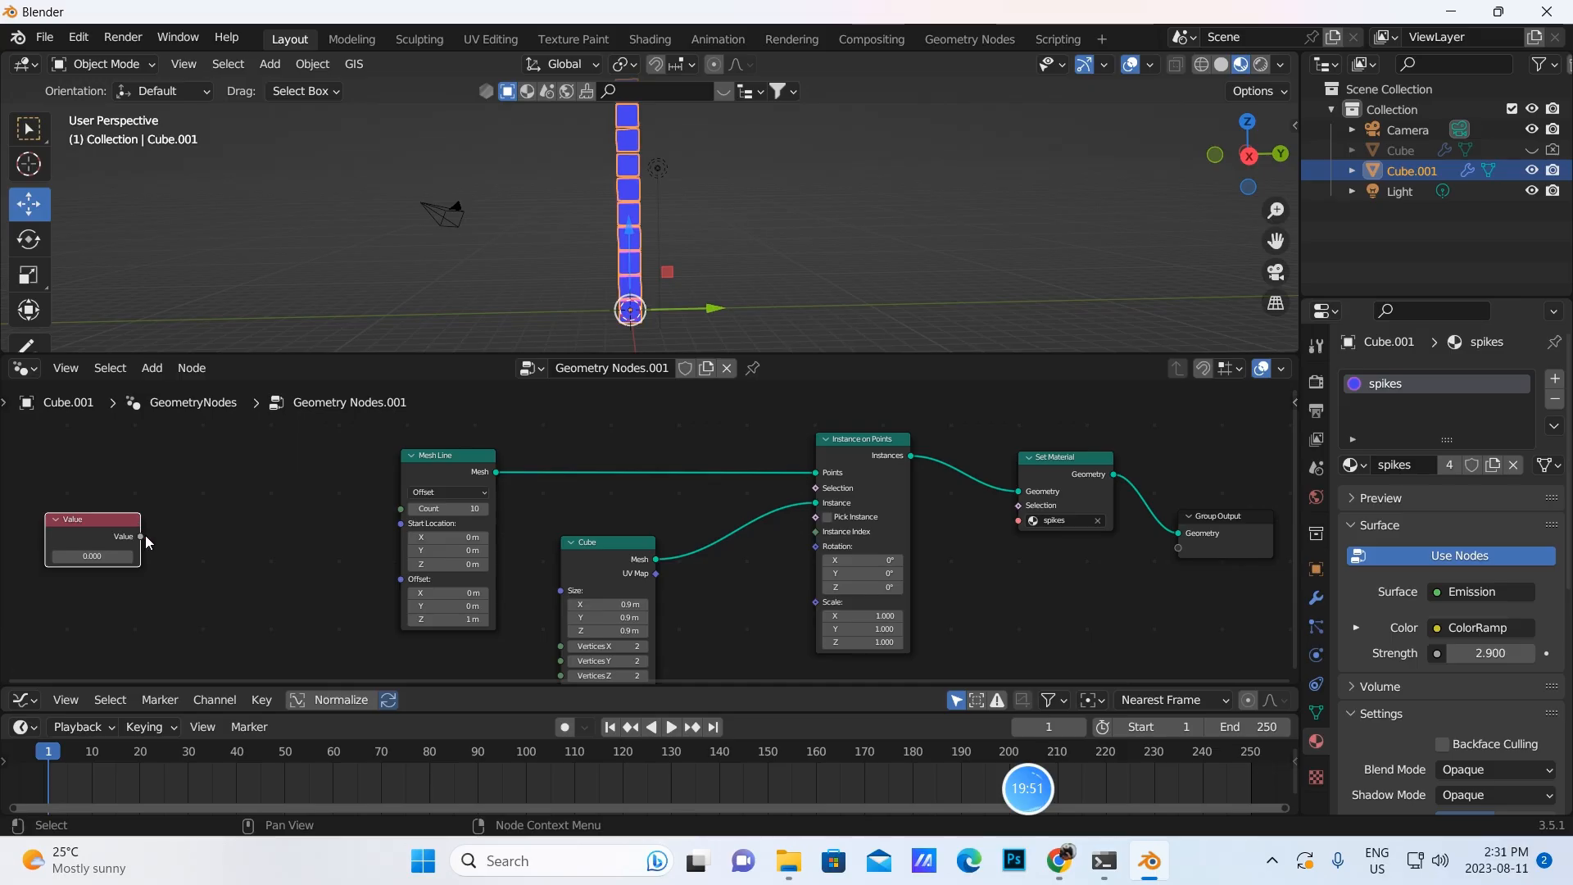
left_click_drag(140, 536, 401, 508)
Insert a Math node on the link between the Value node and the Mesh Line's Count input
left_click(152, 367)
left_click(183, 399)
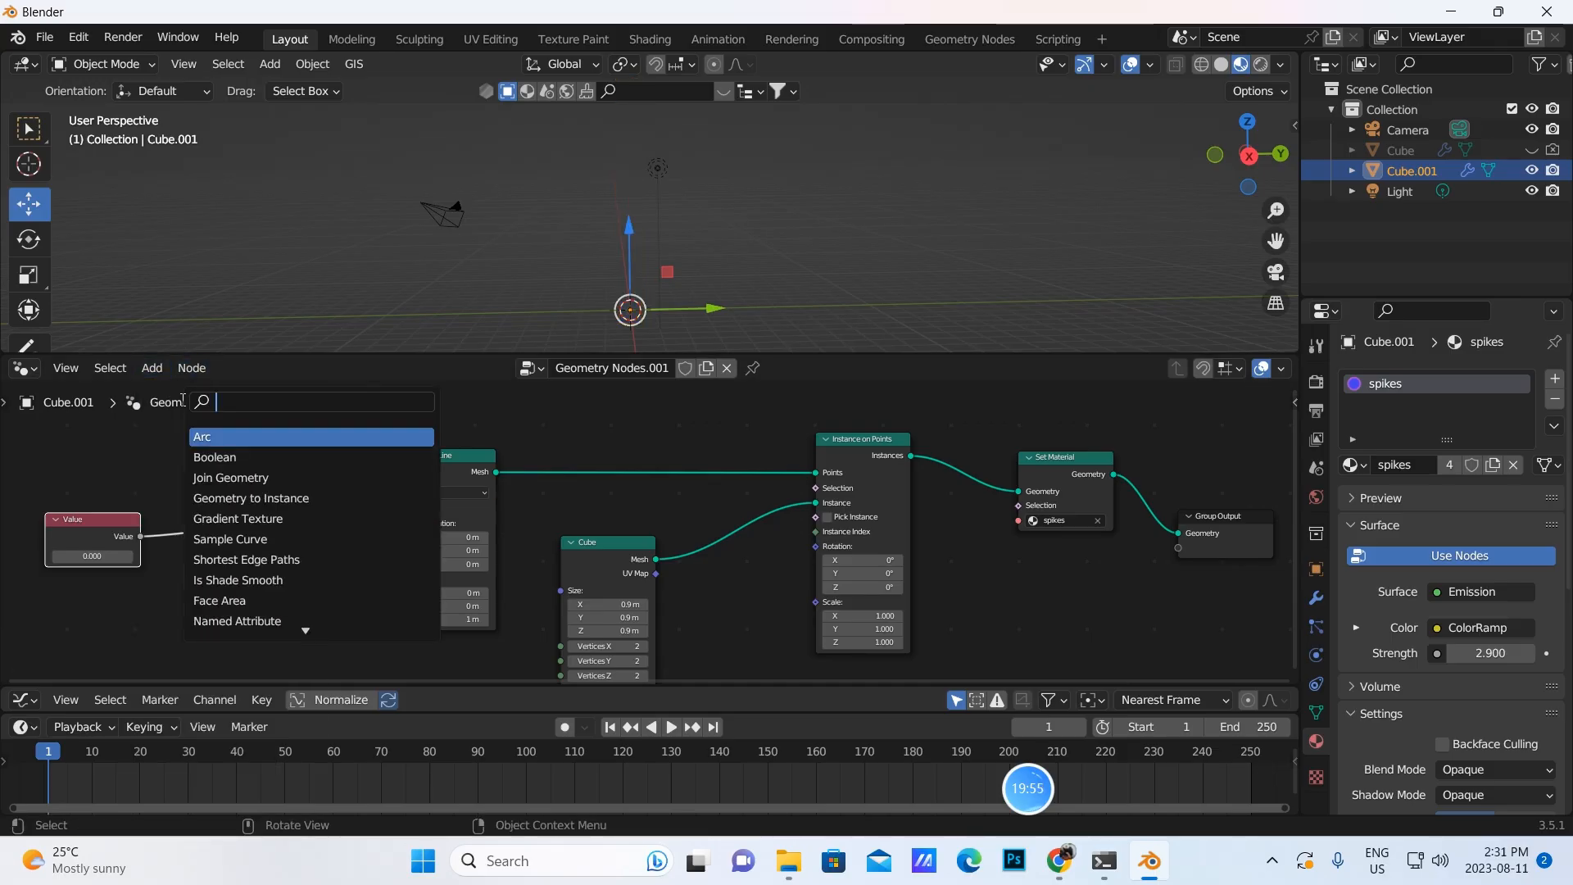
type("math")
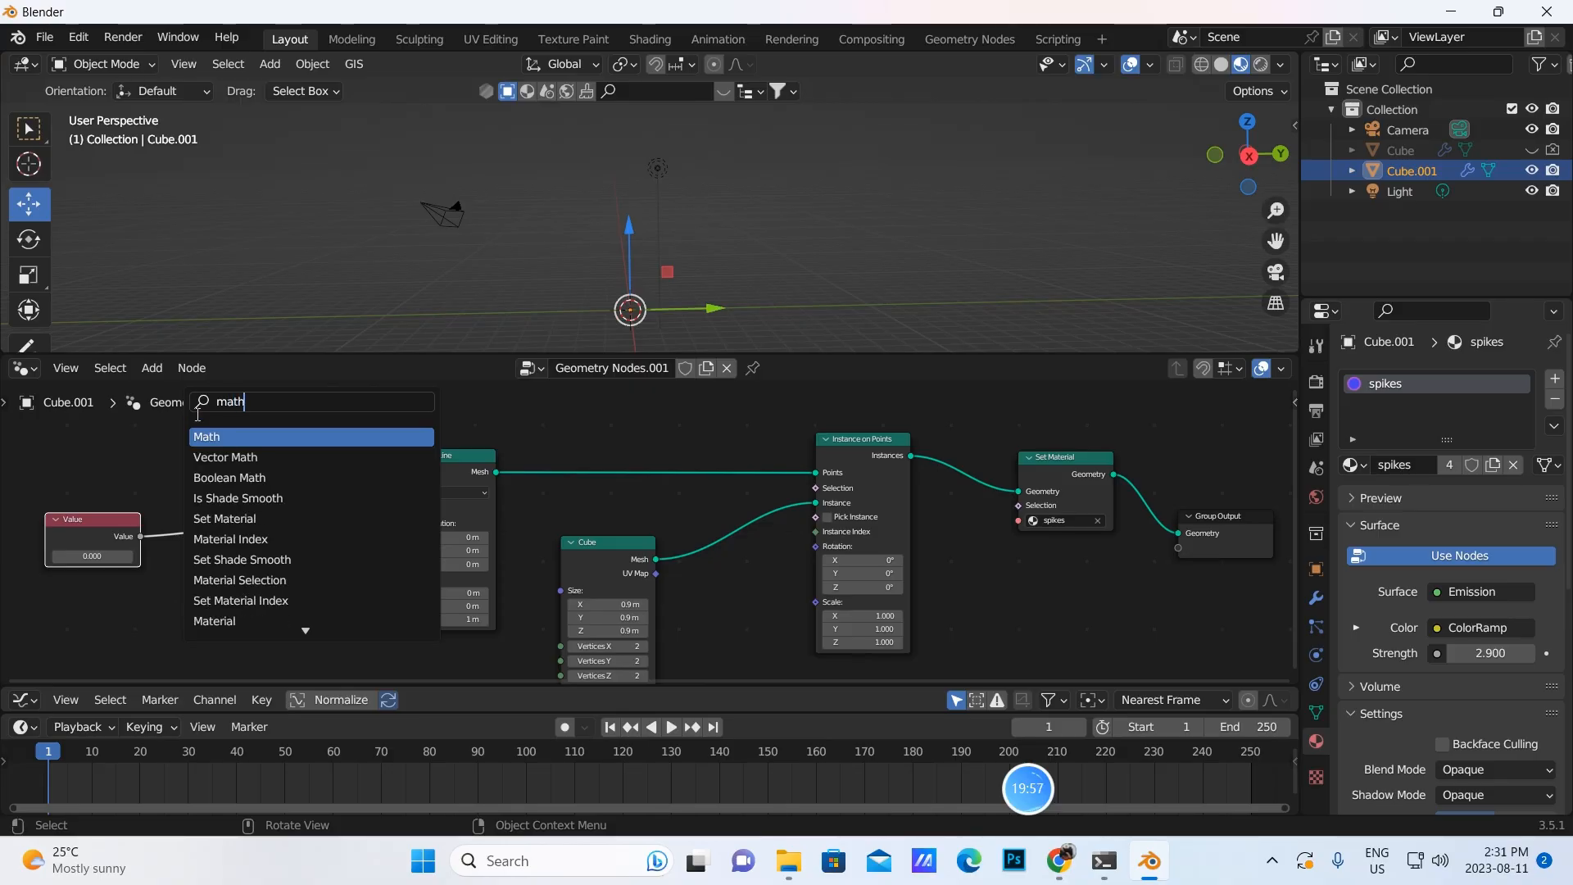
key("Return")
left_click(286, 523)
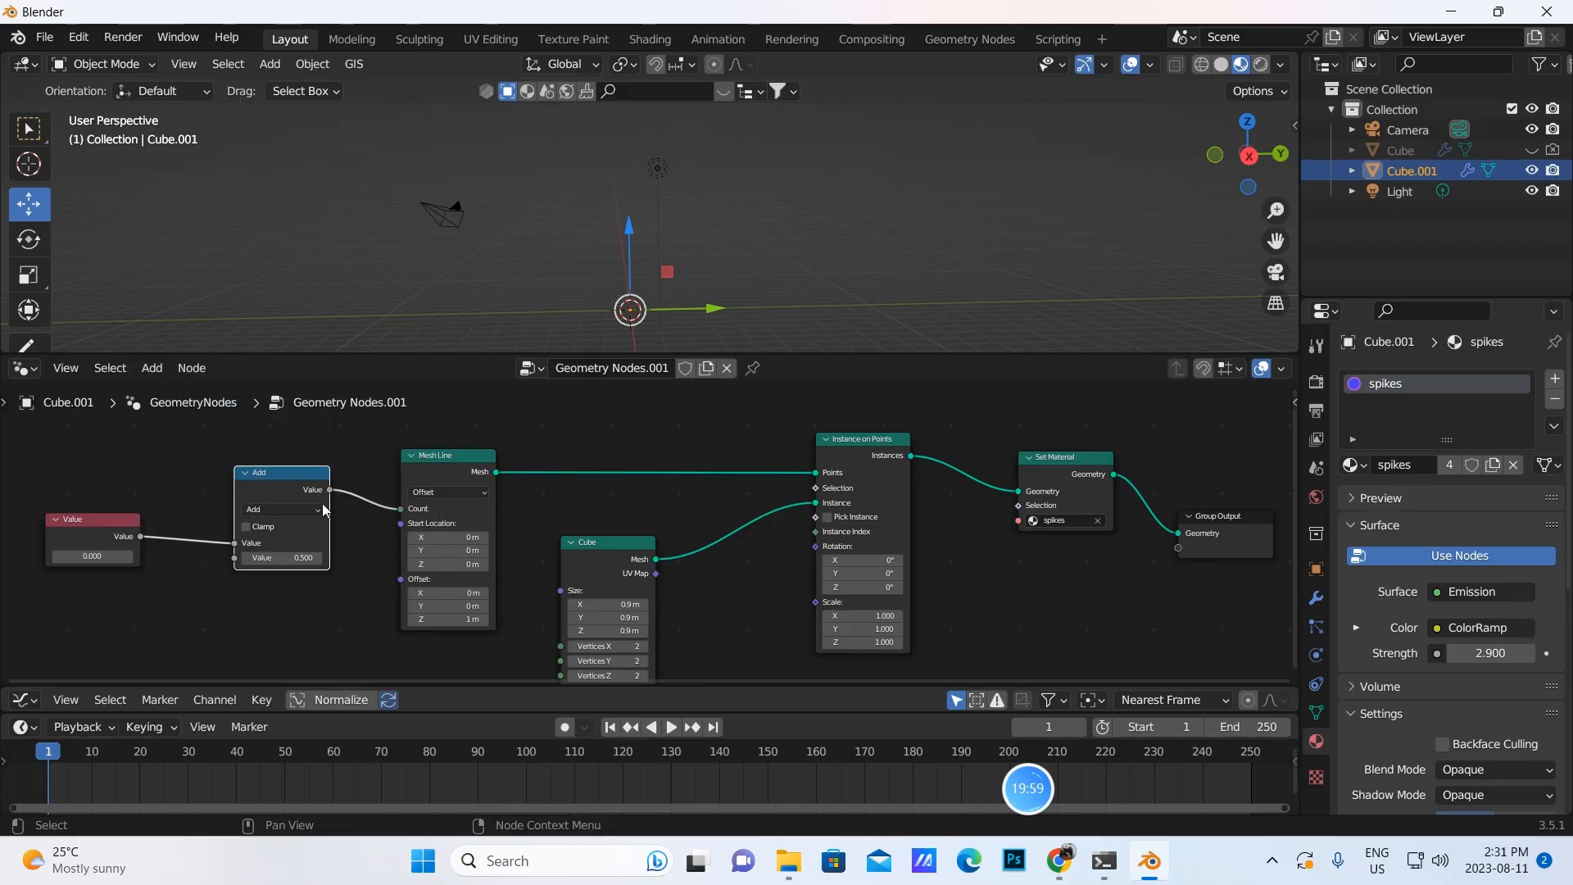
Change the Math node's operation to Multiply and set its second value to 10
left_click(316, 508)
left_click(278, 573)
left_click(286, 558)
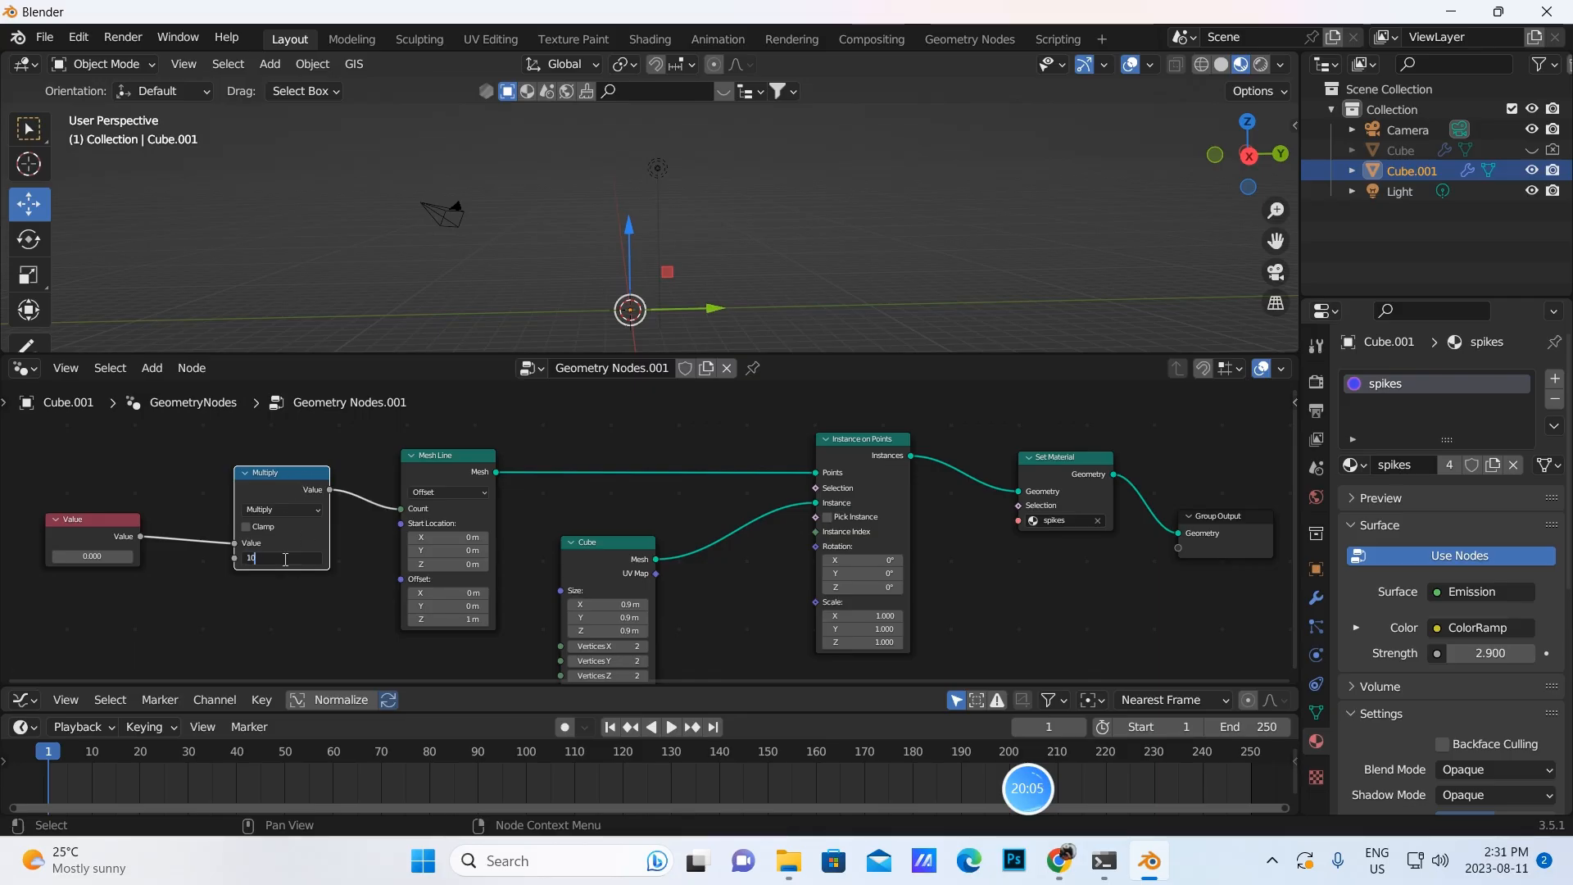
key("Return")
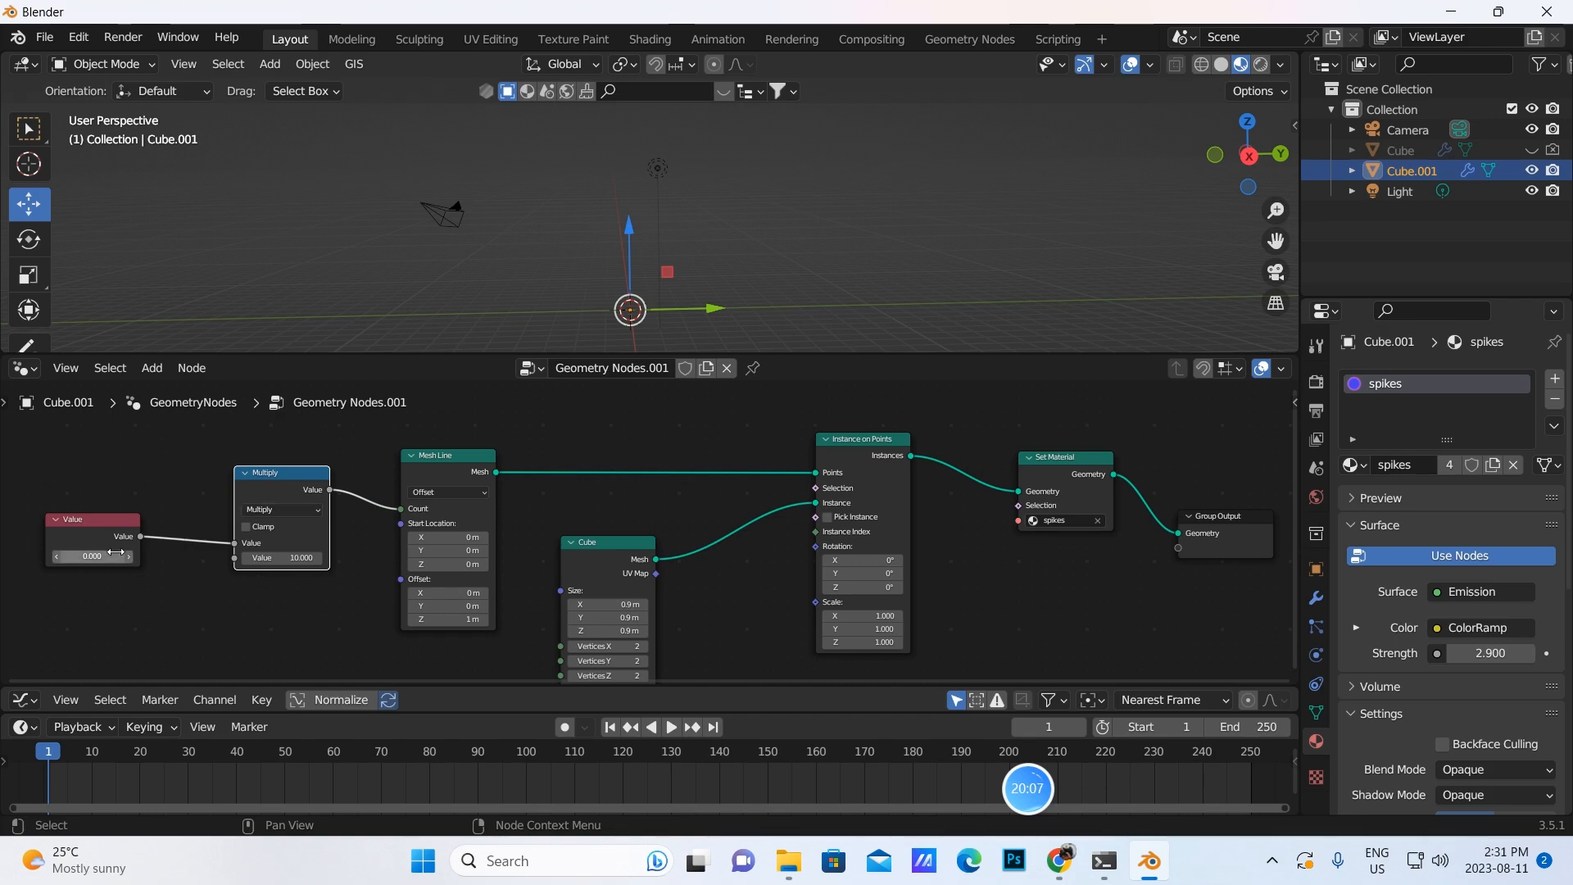
Move the Value node closer to the Multiply node and insert a keyframe on its value at frame 1
left_click(82, 527)
left_click(115, 511)
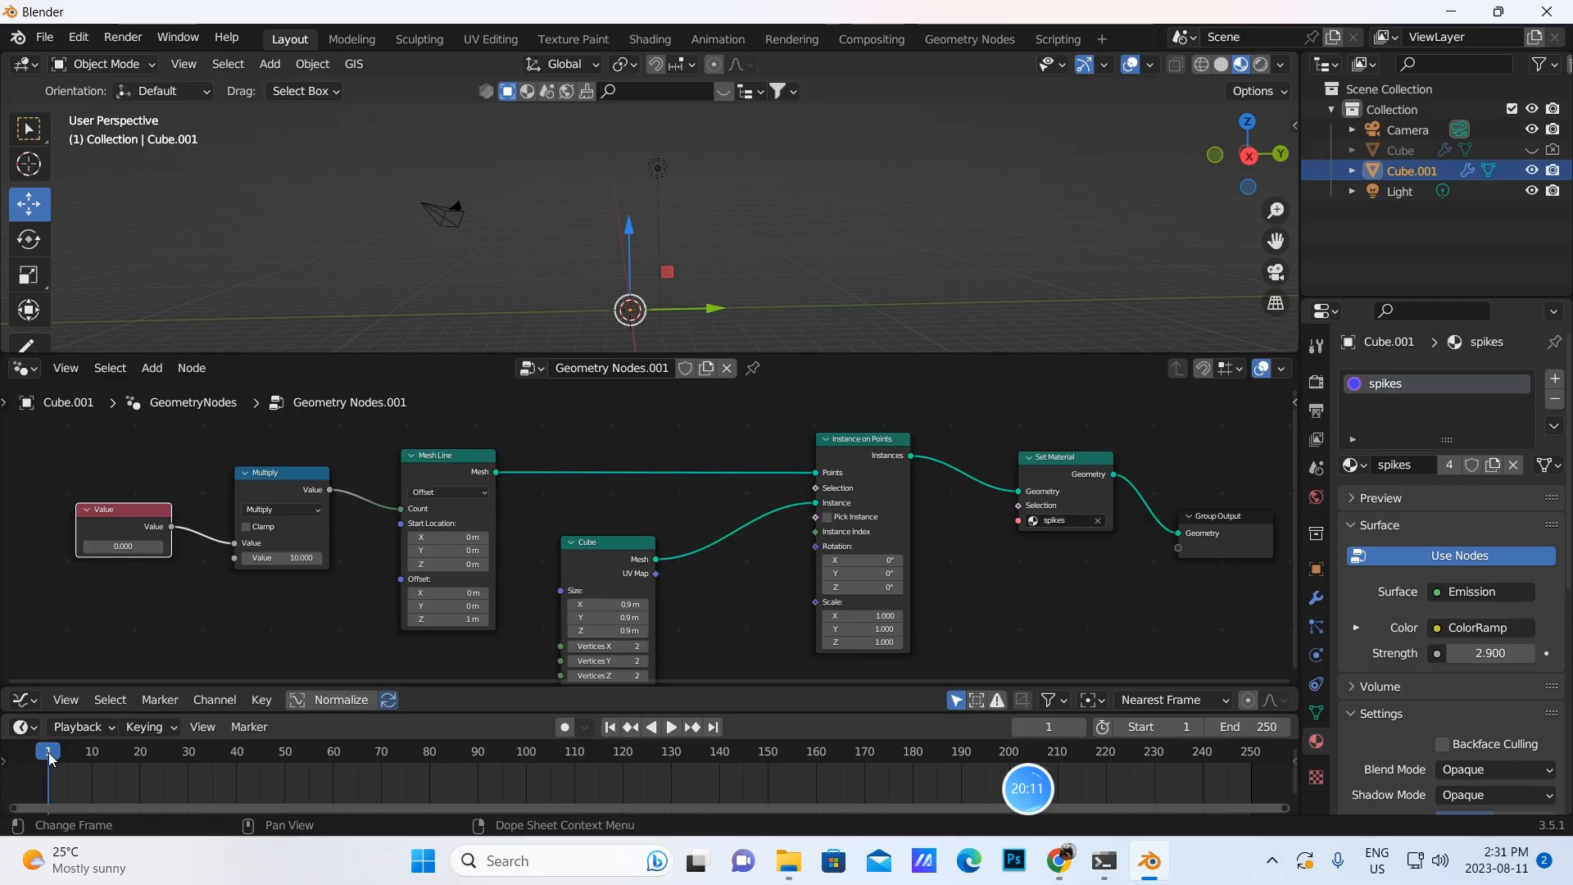
right_click(125, 546)
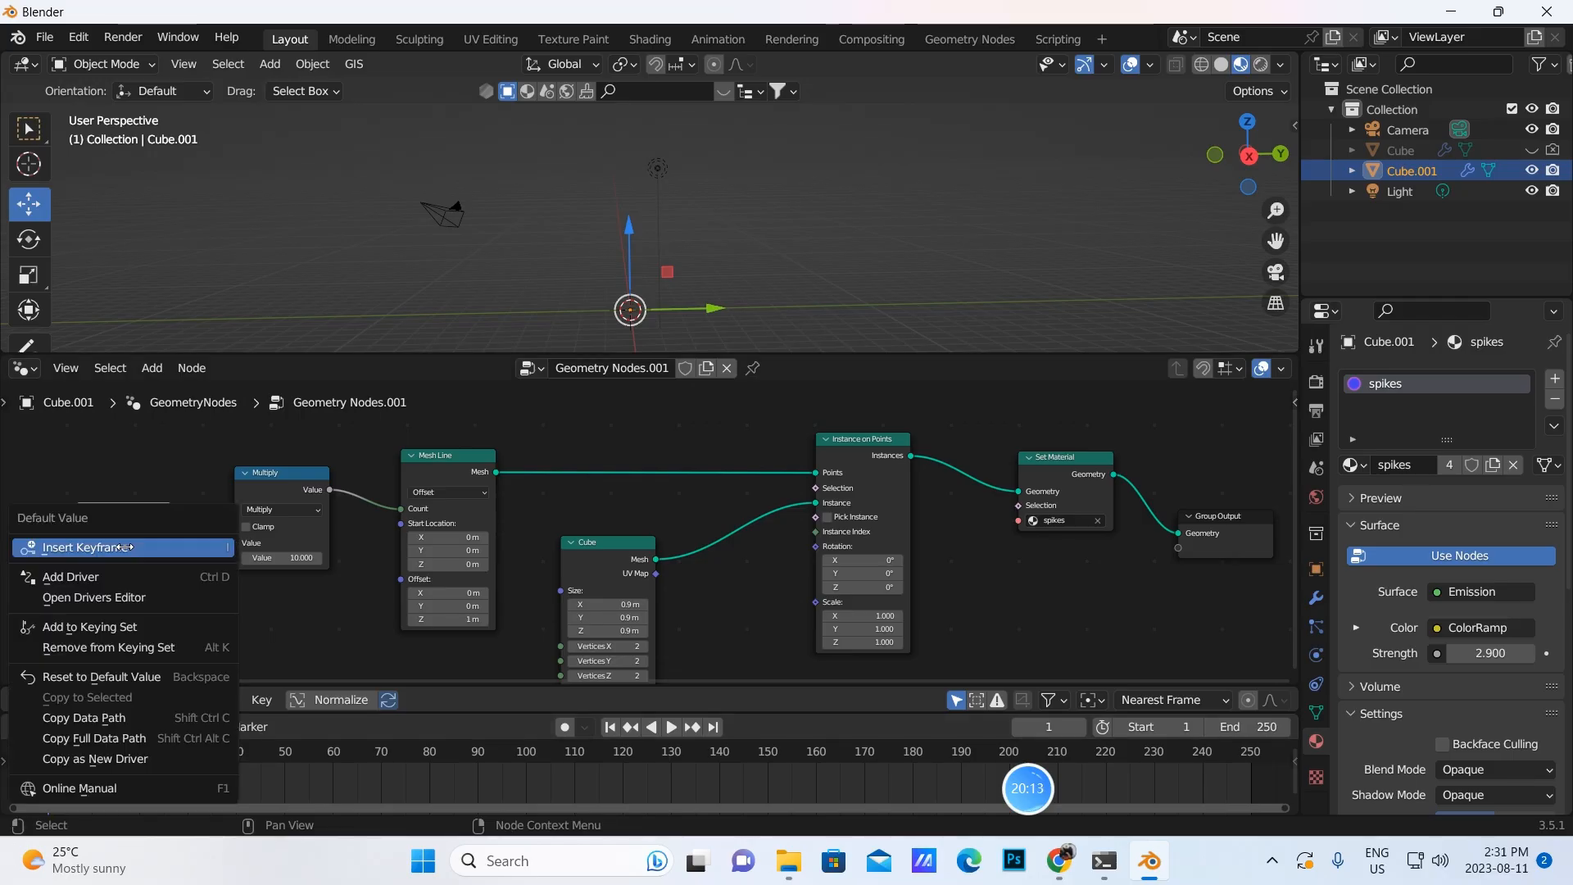
left_click(125, 547)
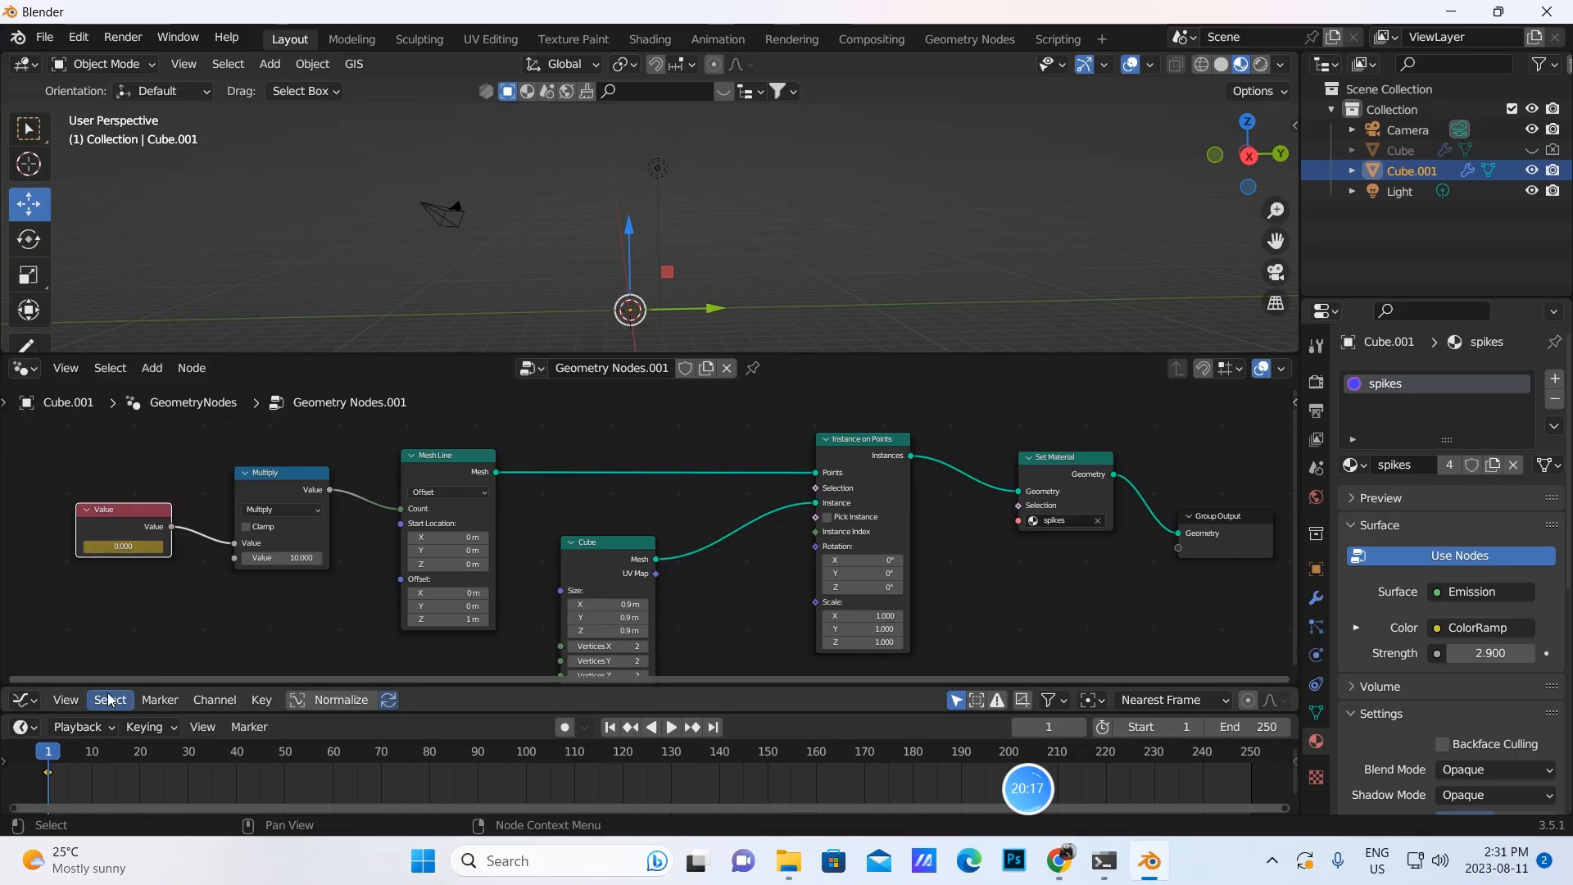
Enlarge the Graph Editor and bake mixkit-island-beat-250.mp3 to the Value node's F-curve with the default frequency range
left_click_drag(126, 687, 133, 521)
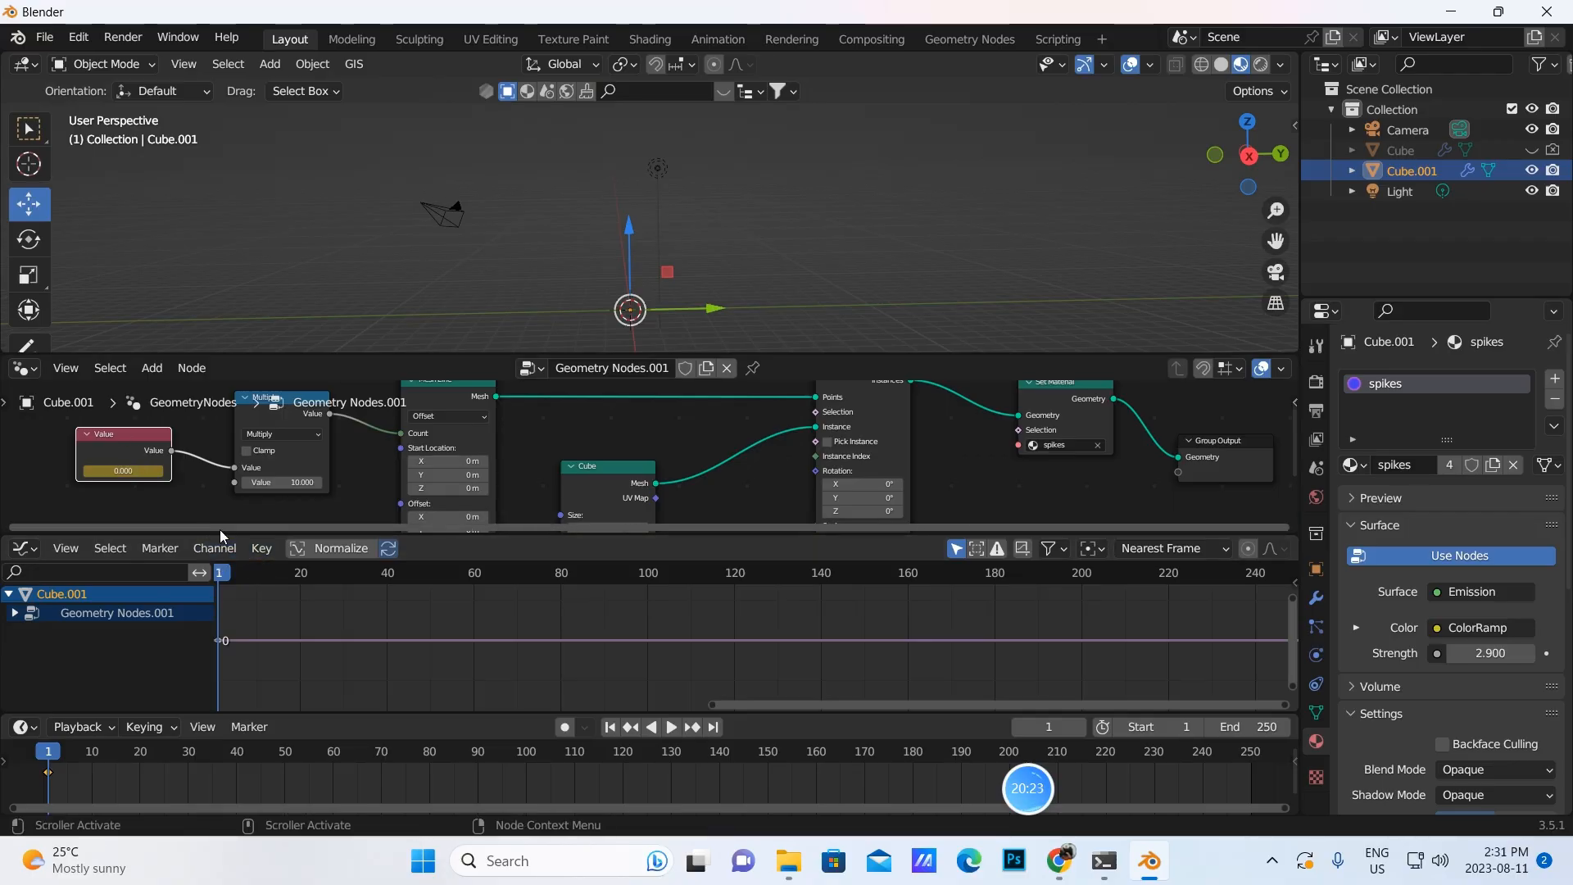
left_click(262, 548)
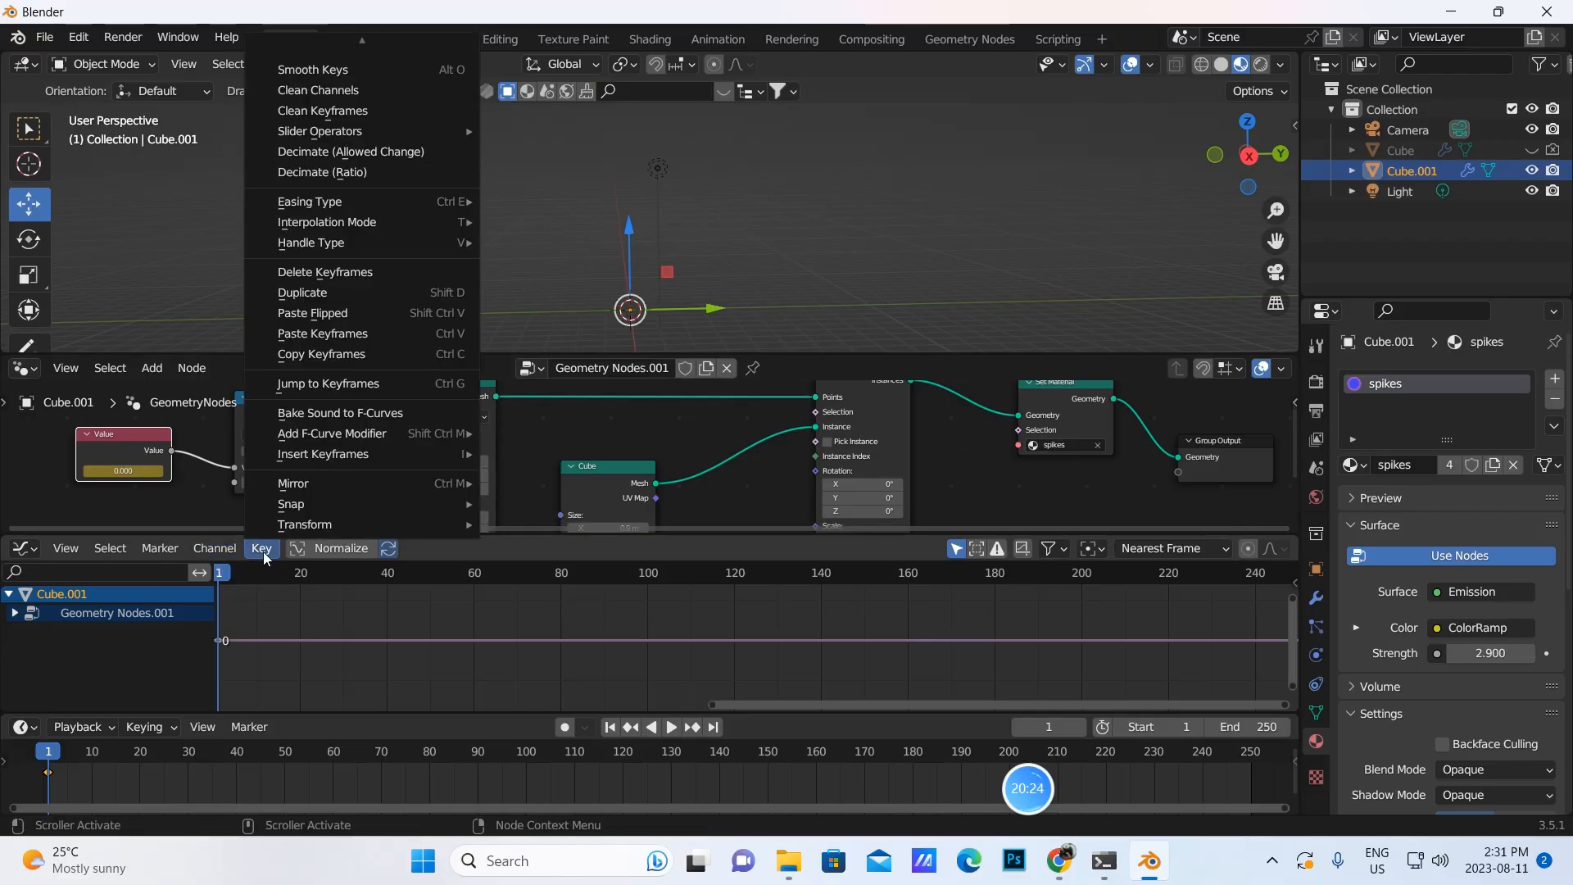
left_click(326, 409)
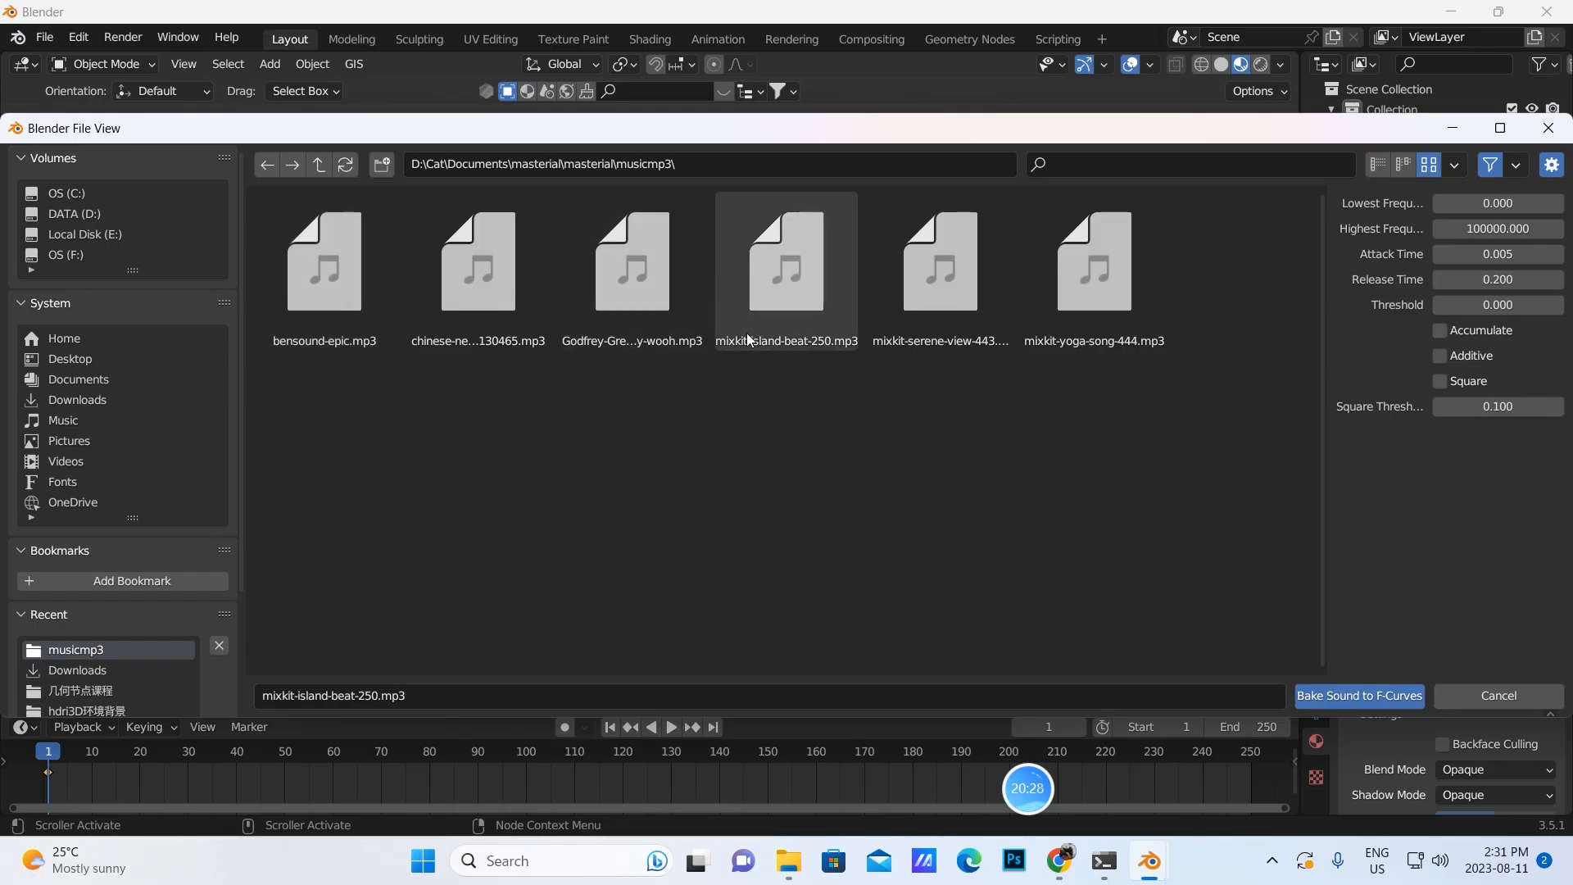
left_click(778, 270)
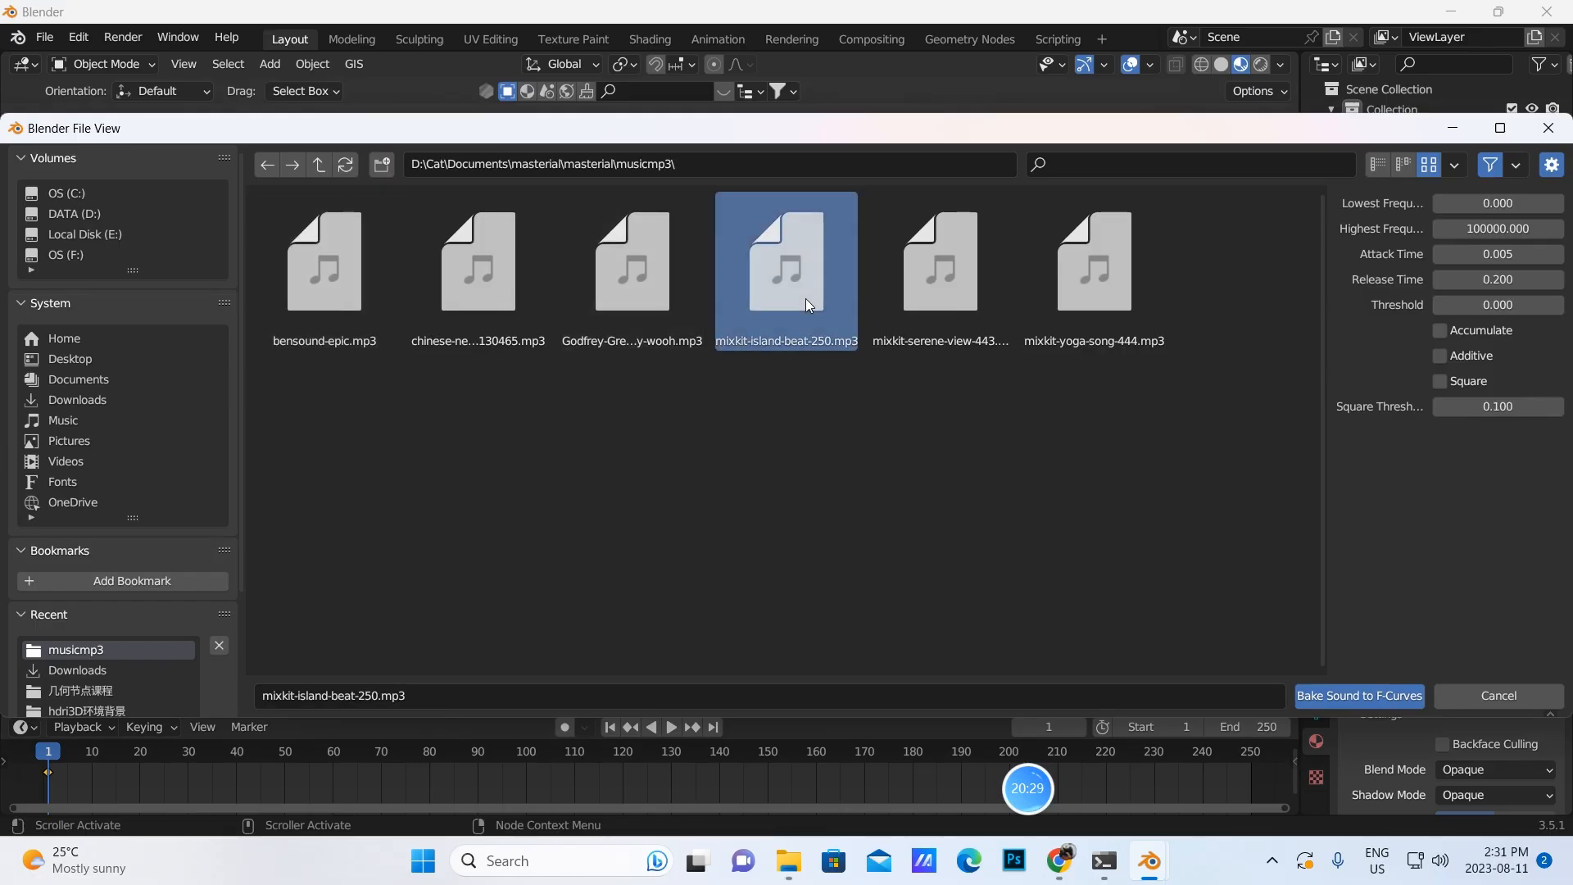
left_click(1348, 700)
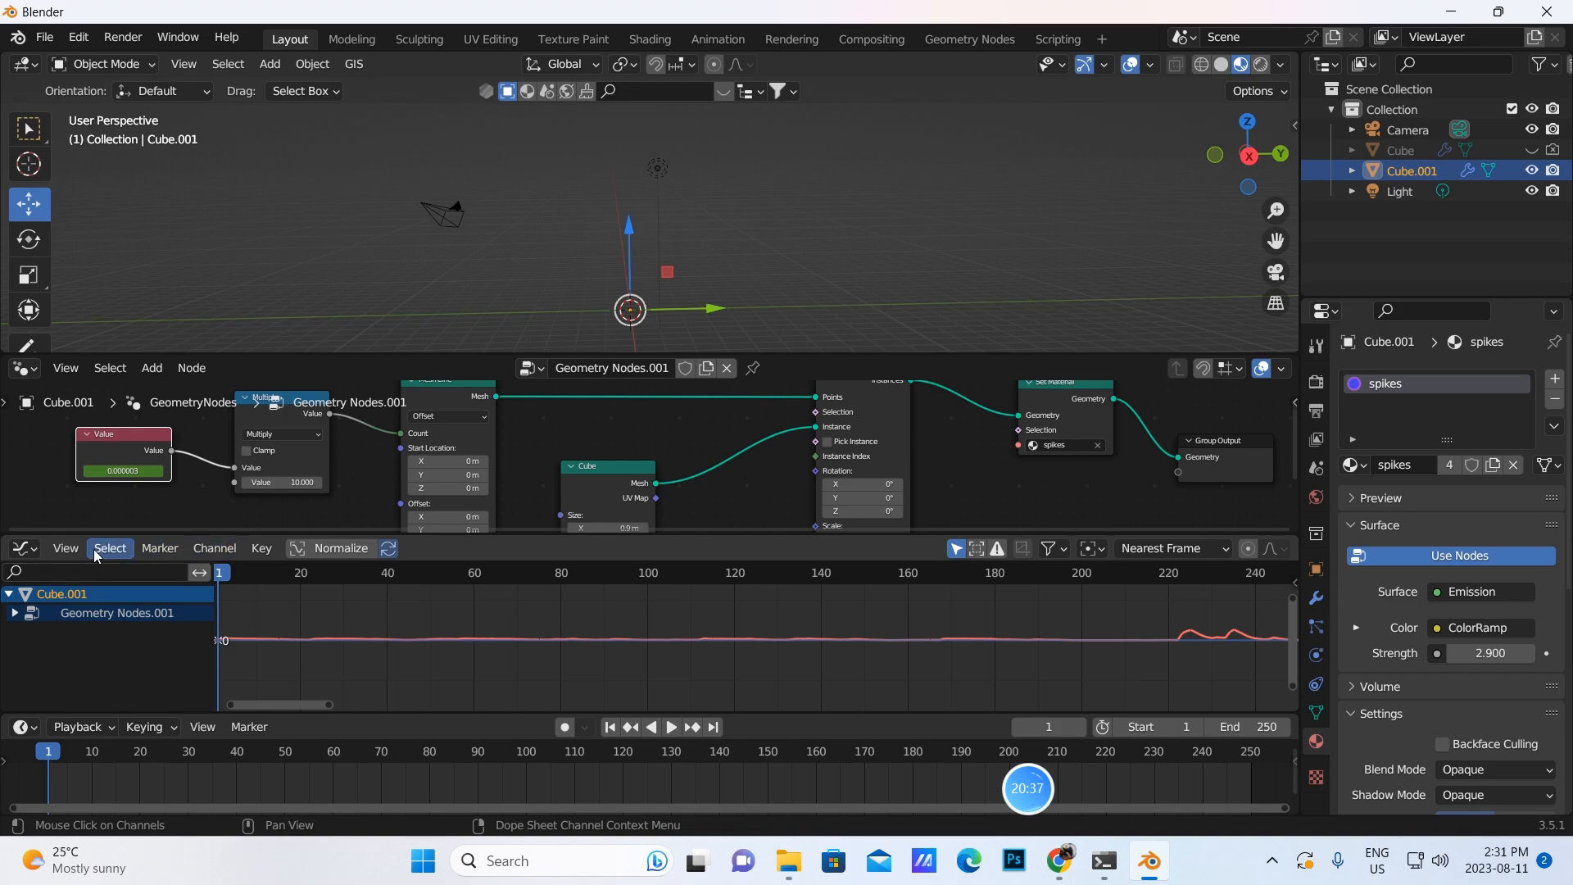
left_click(25, 548)
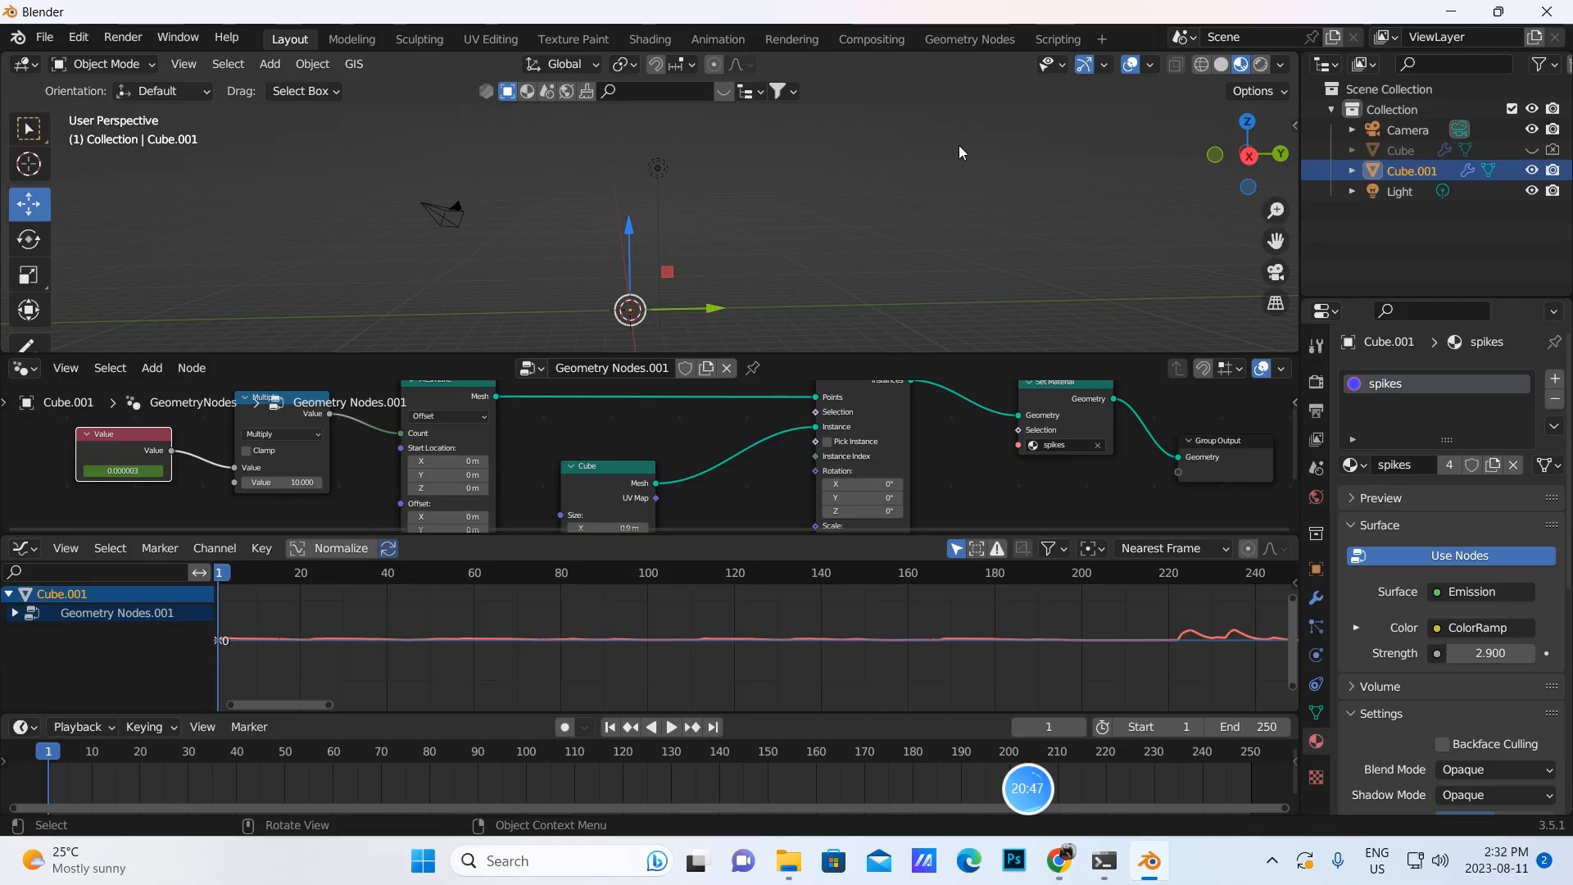
Check the music strip in the Video Sequencer and return to the Graph Editor with Cube.001 selected
left_click(1400, 151)
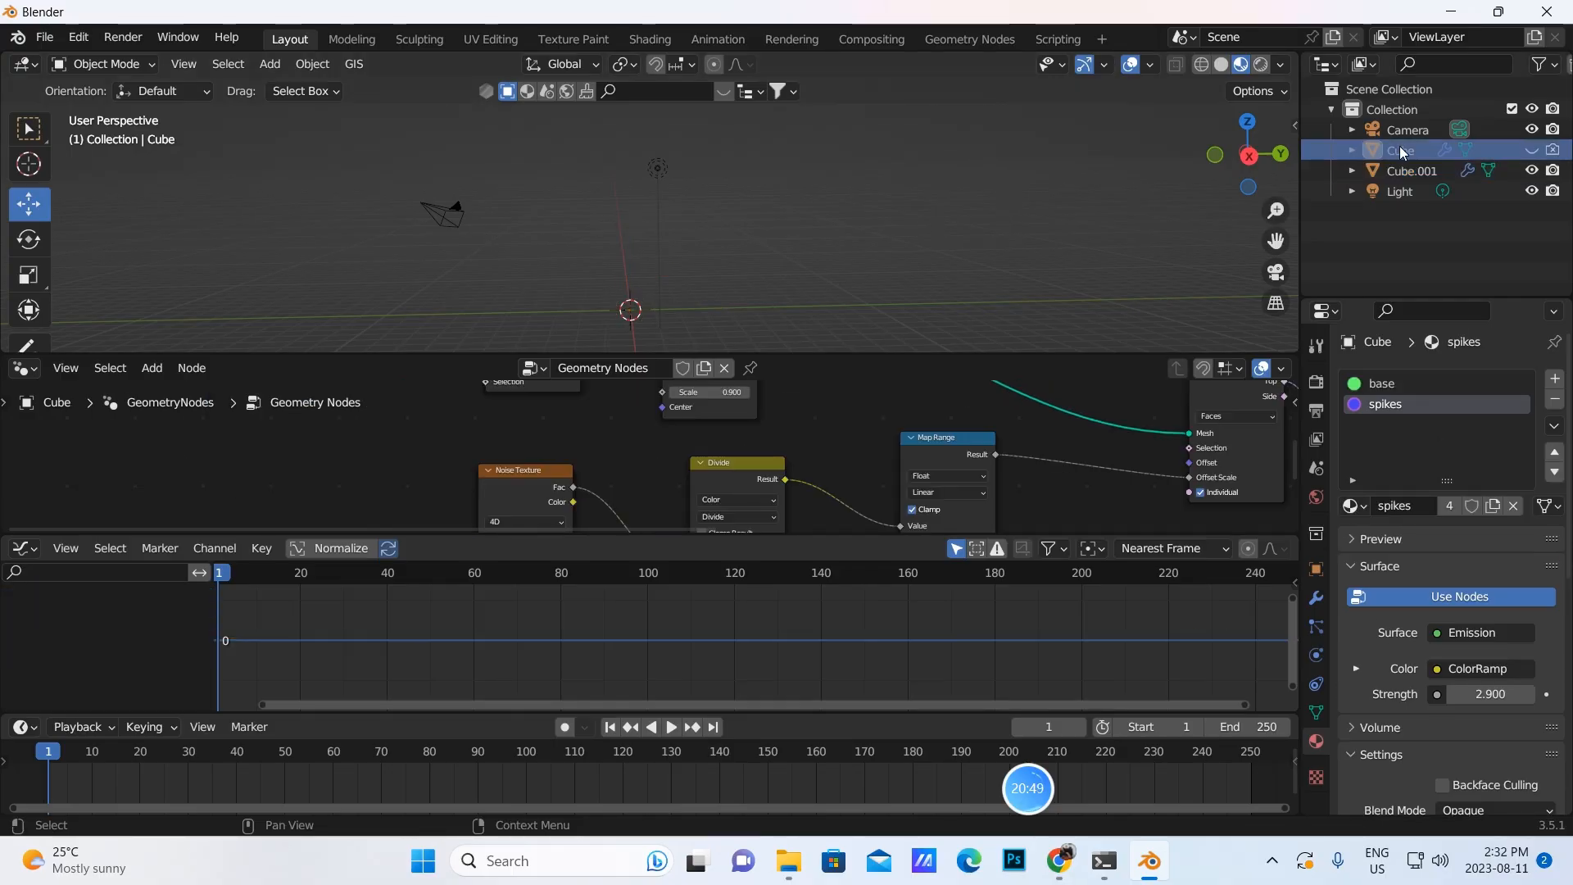
left_click(1409, 171)
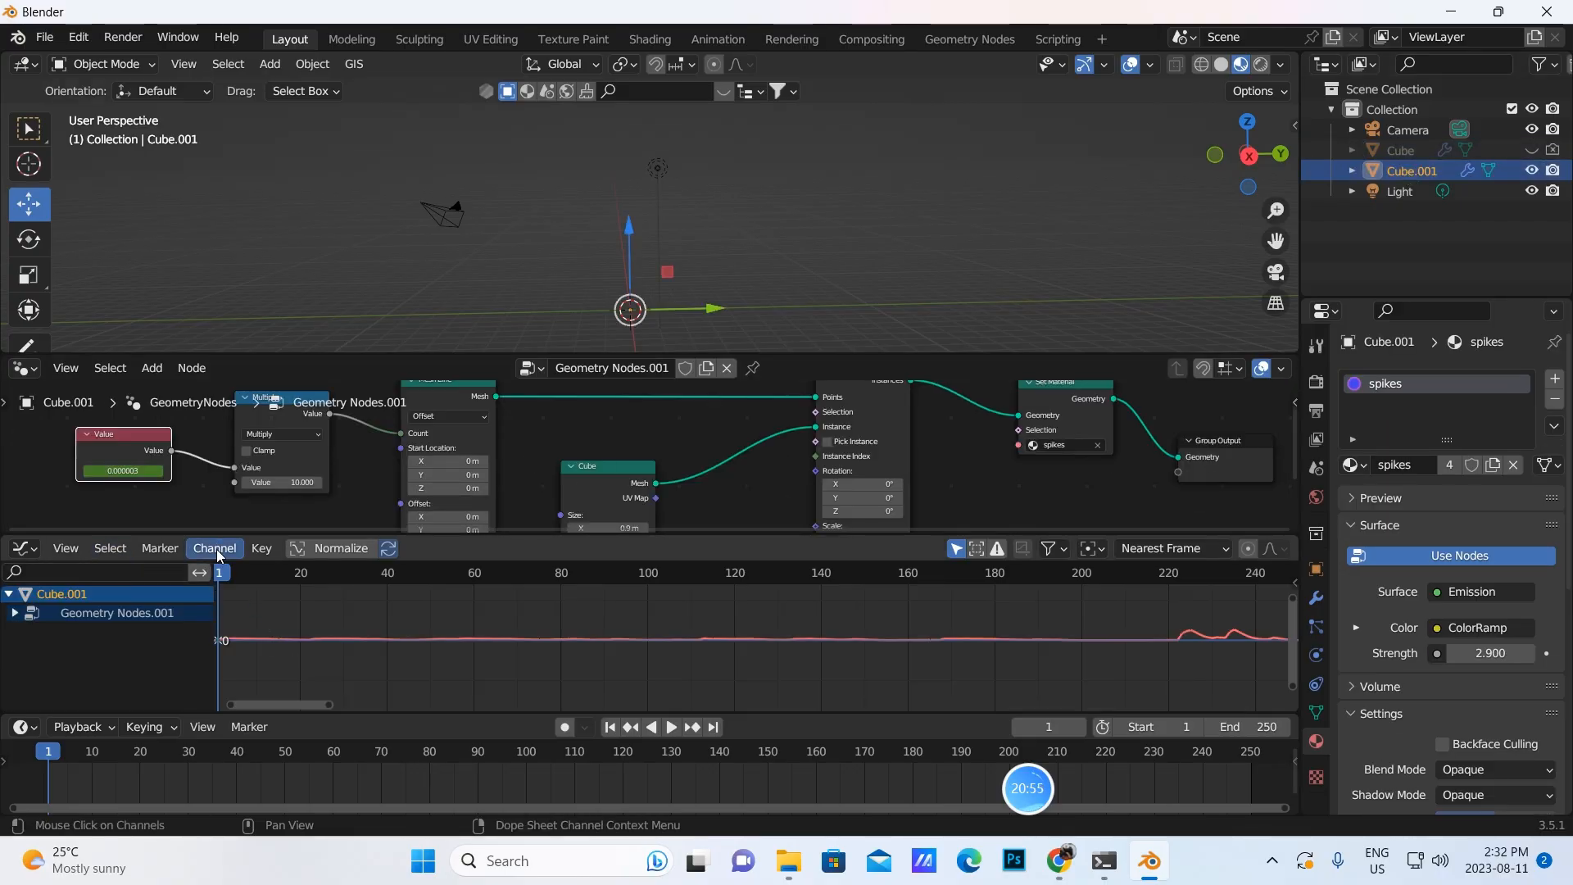
left_click(39, 554)
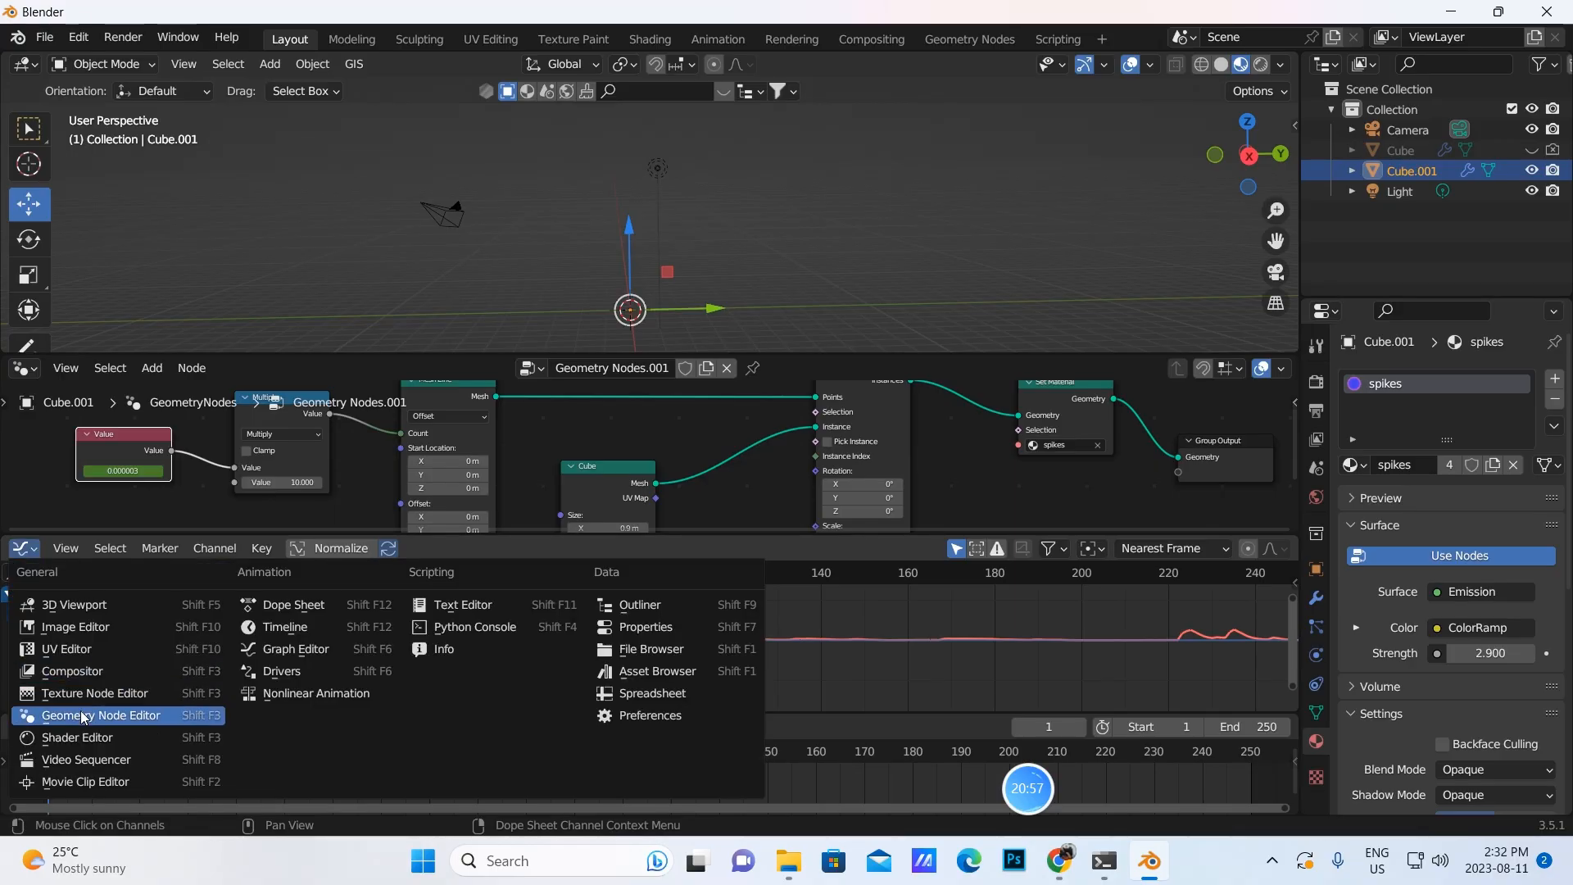
left_click(97, 762)
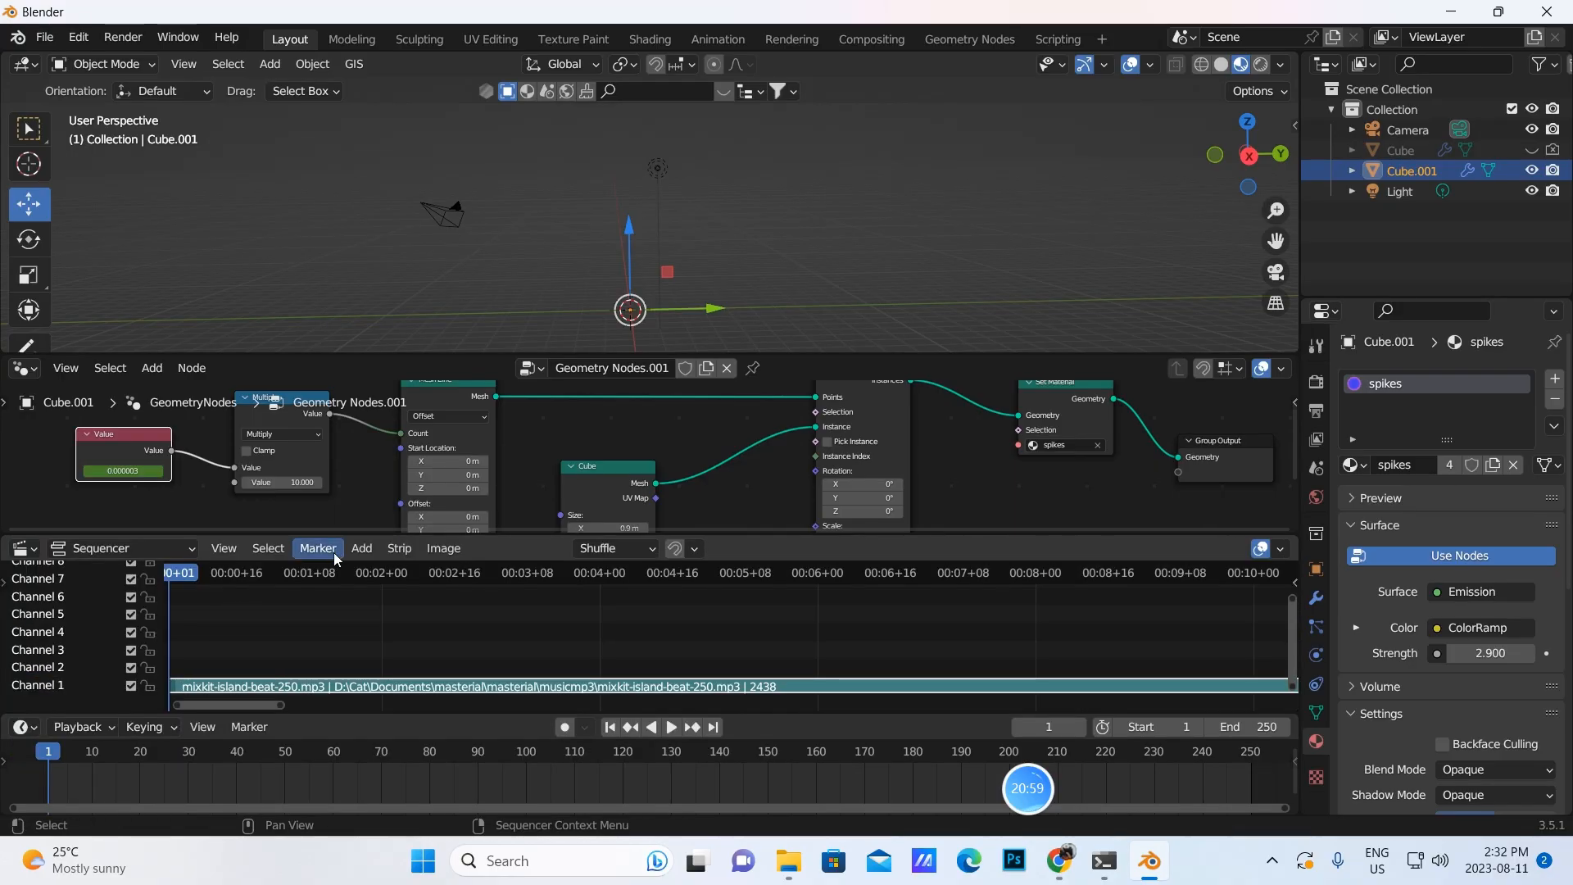
left_click(362, 548)
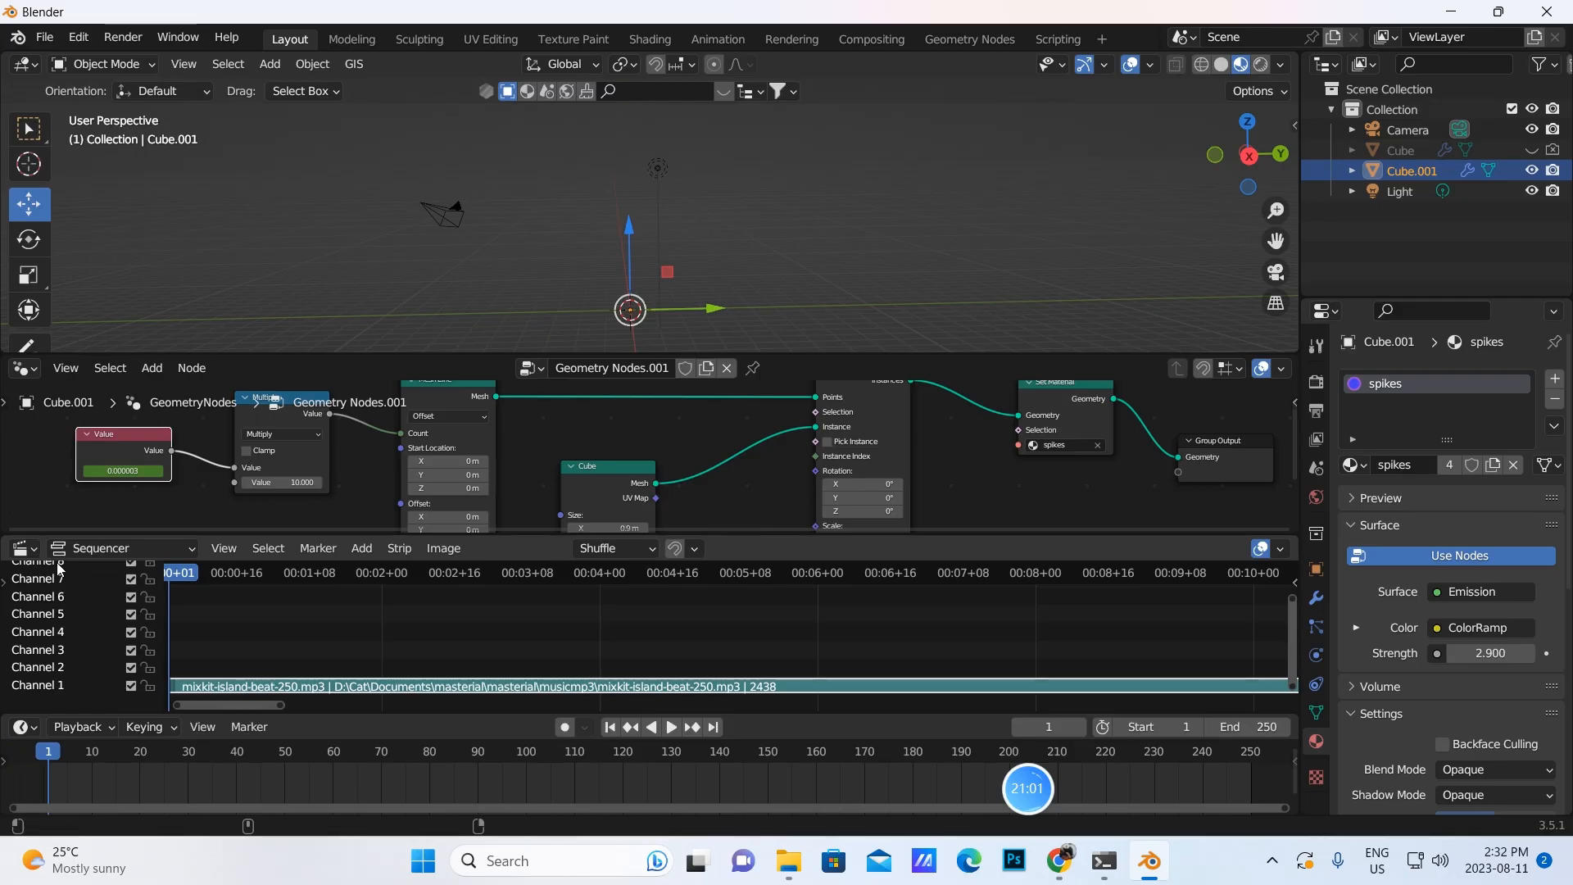
left_click(37, 550)
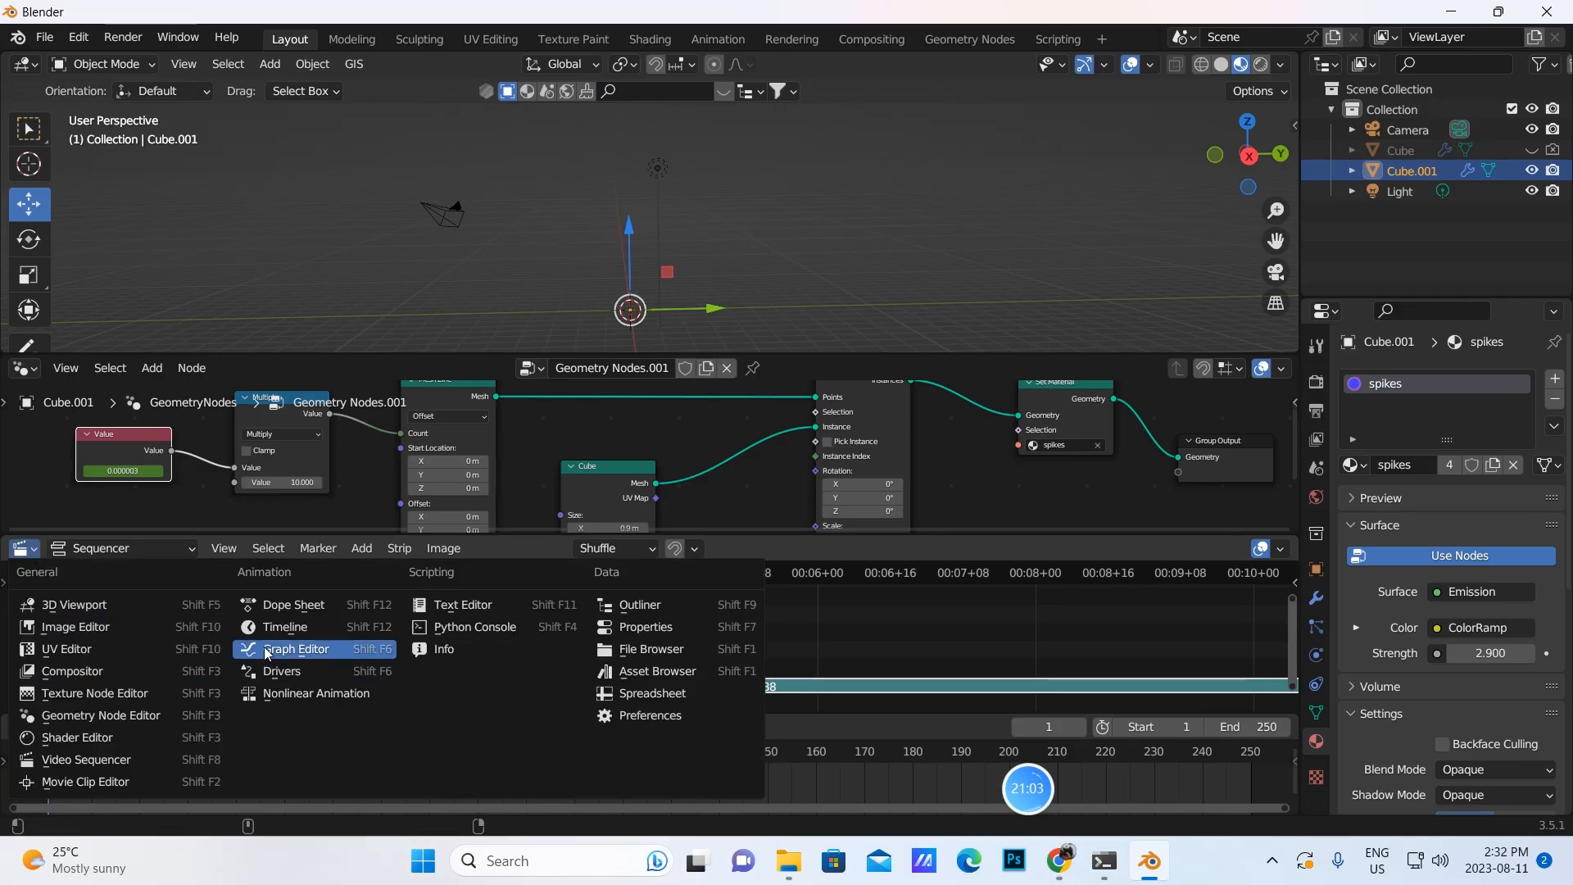
left_click(320, 650)
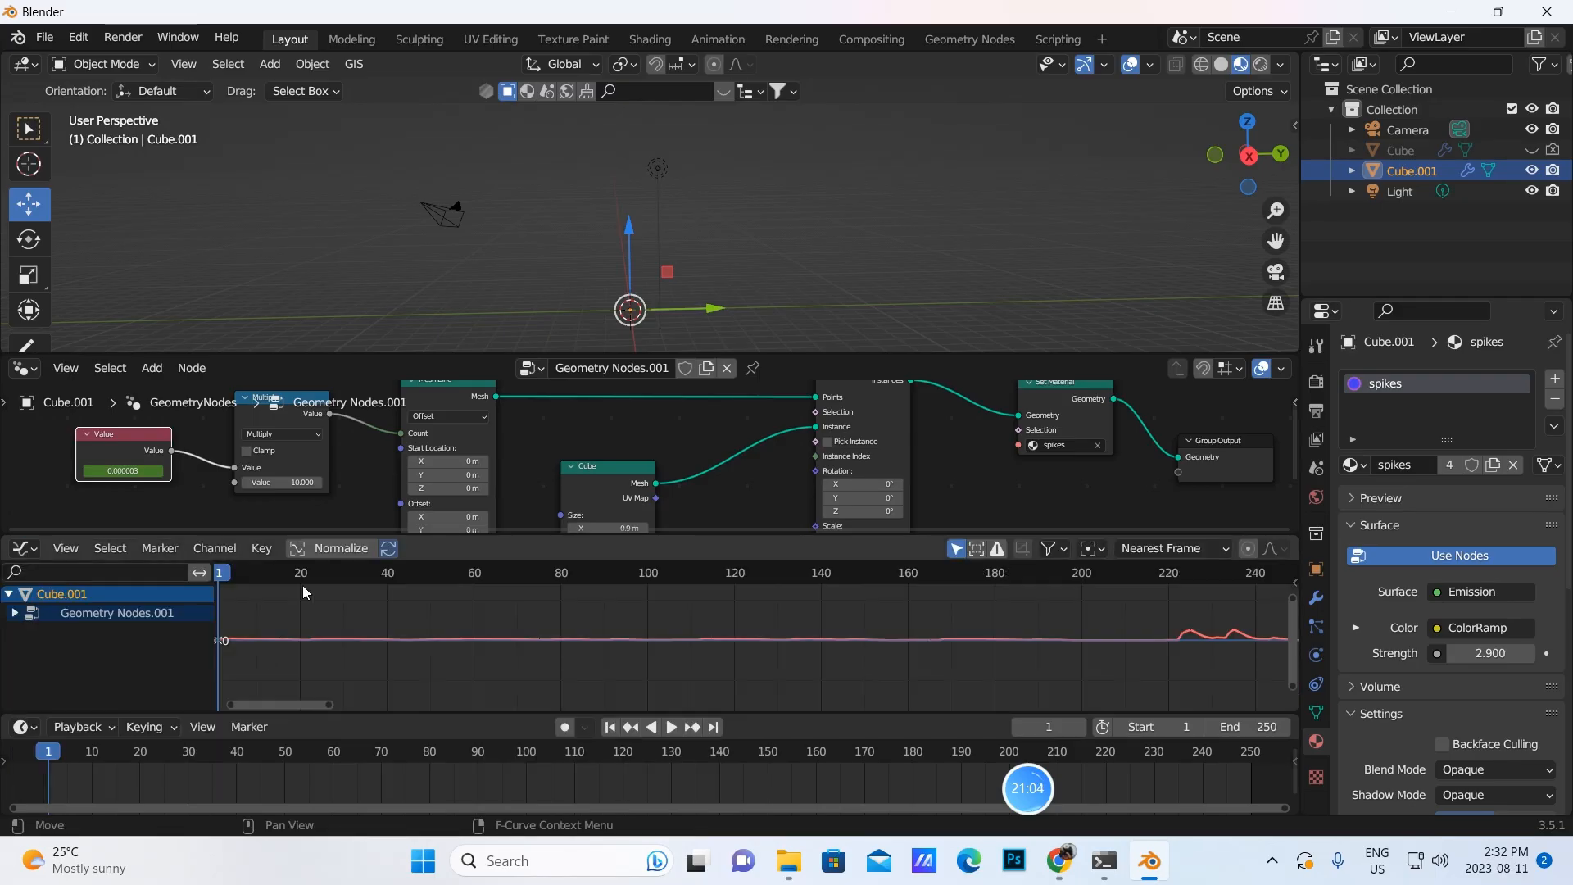
Play the cube column animation, and enlarge the node editor to review the whole Cube.001 node tree
left_click(672, 728)
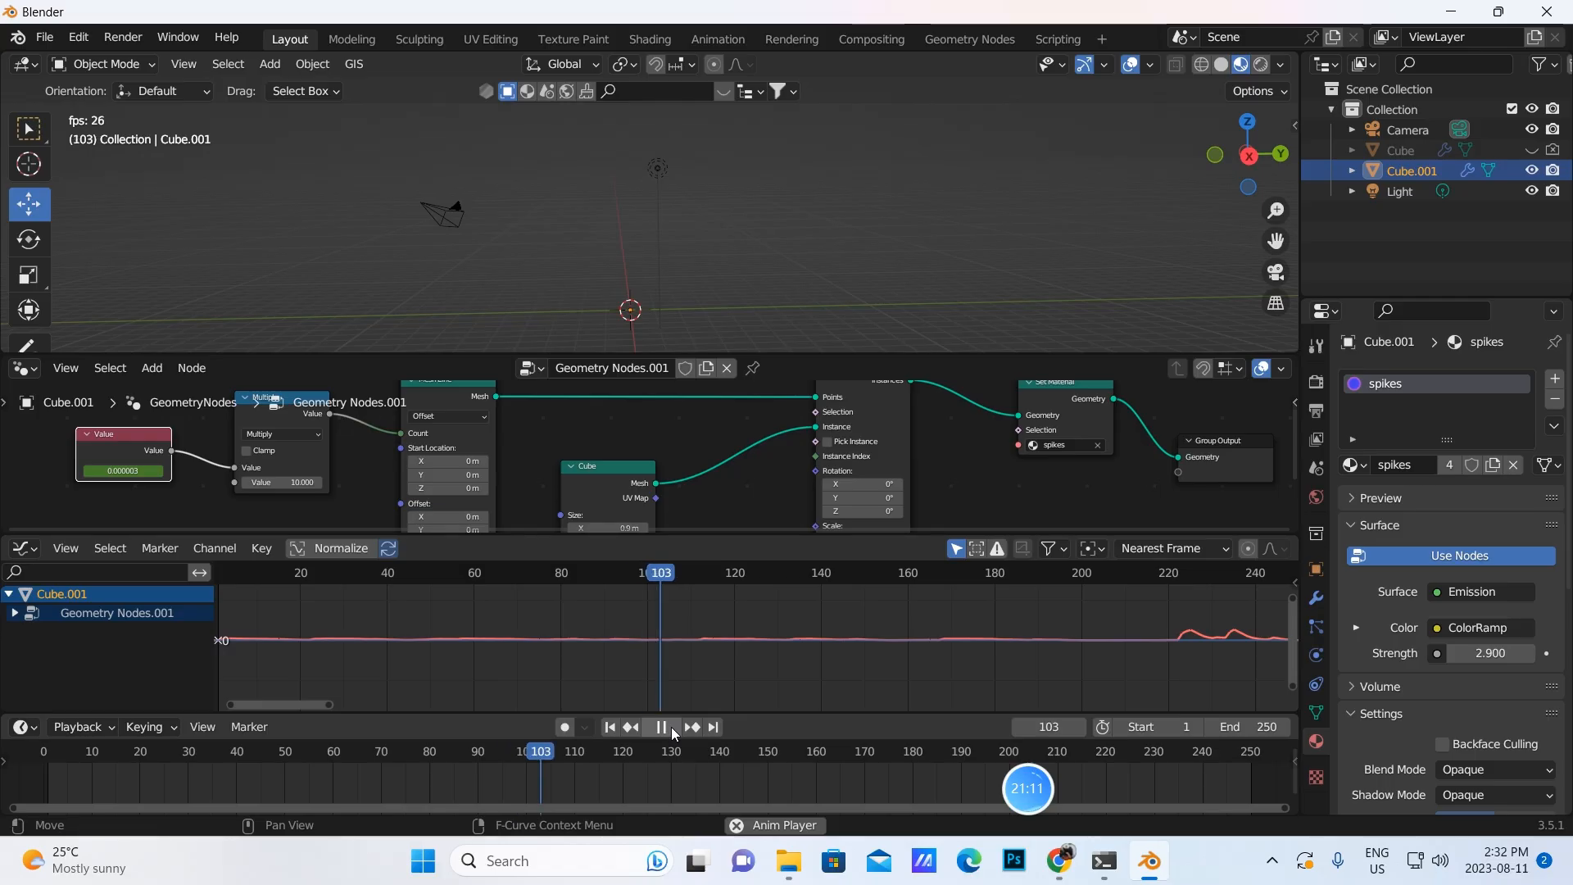
left_click(671, 728)
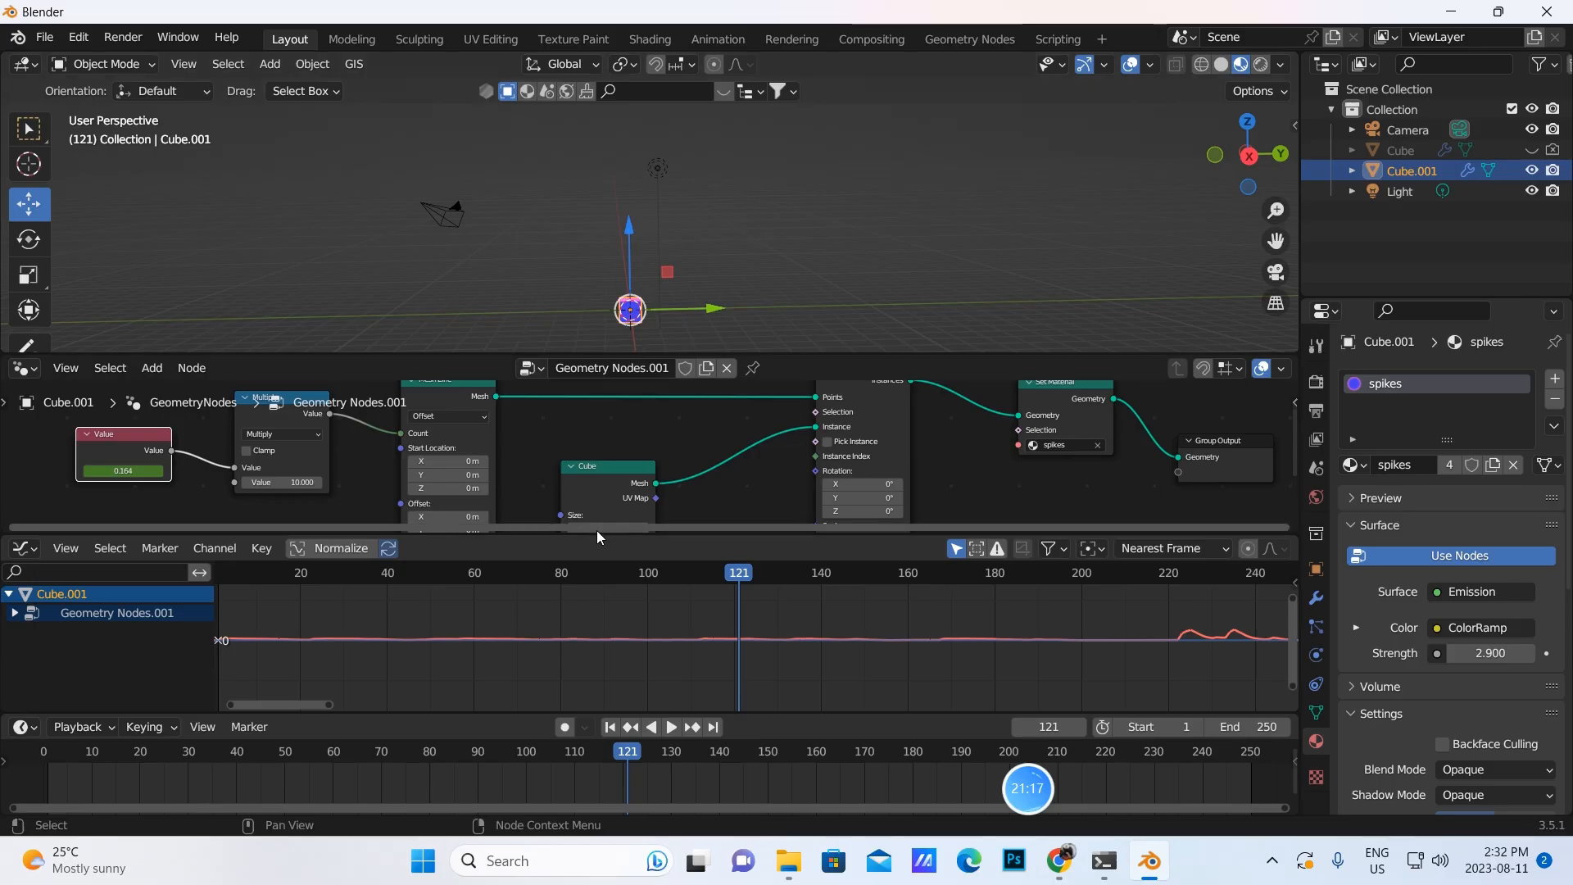
left_click_drag(560, 539, 562, 643)
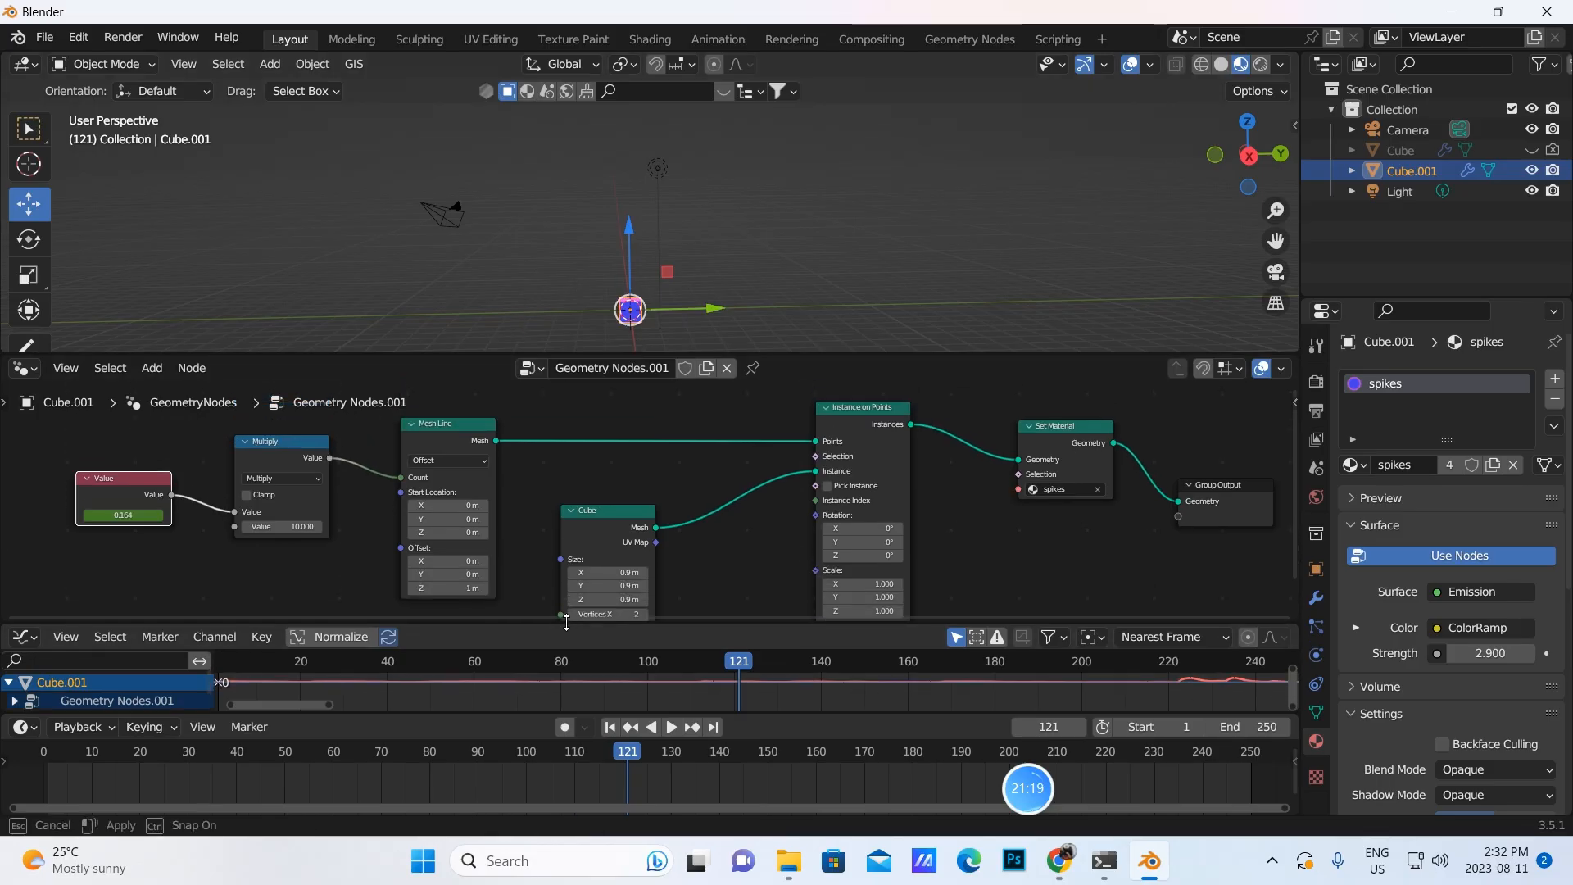
scroll(544, 527, "up", 1)
scroll(543, 528, "down", 1)
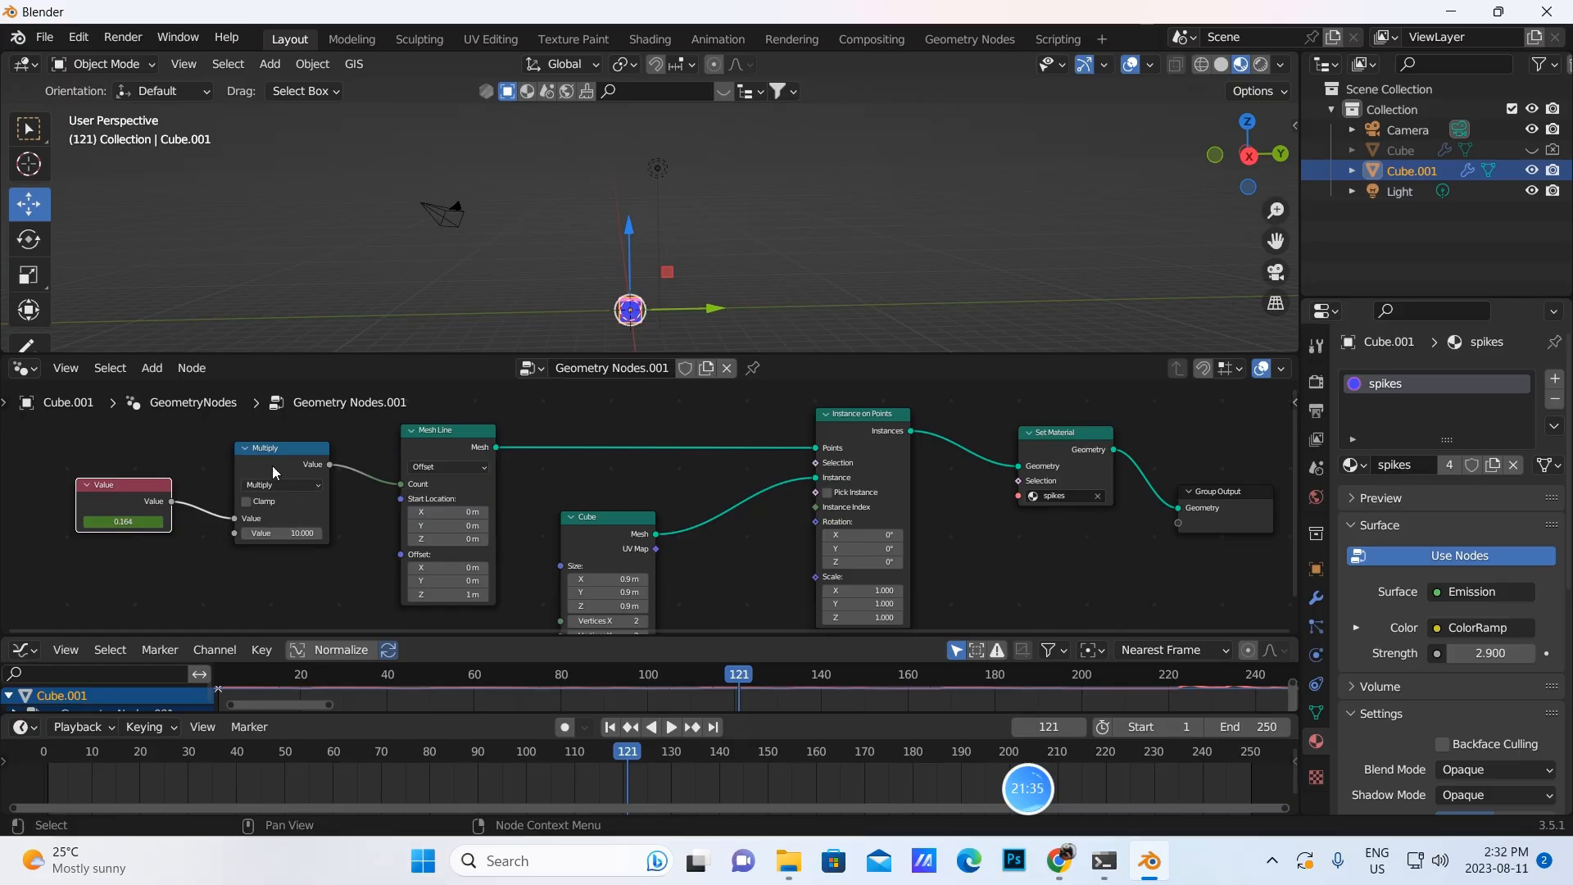
middle_click_drag(725, 547, 686, 484)
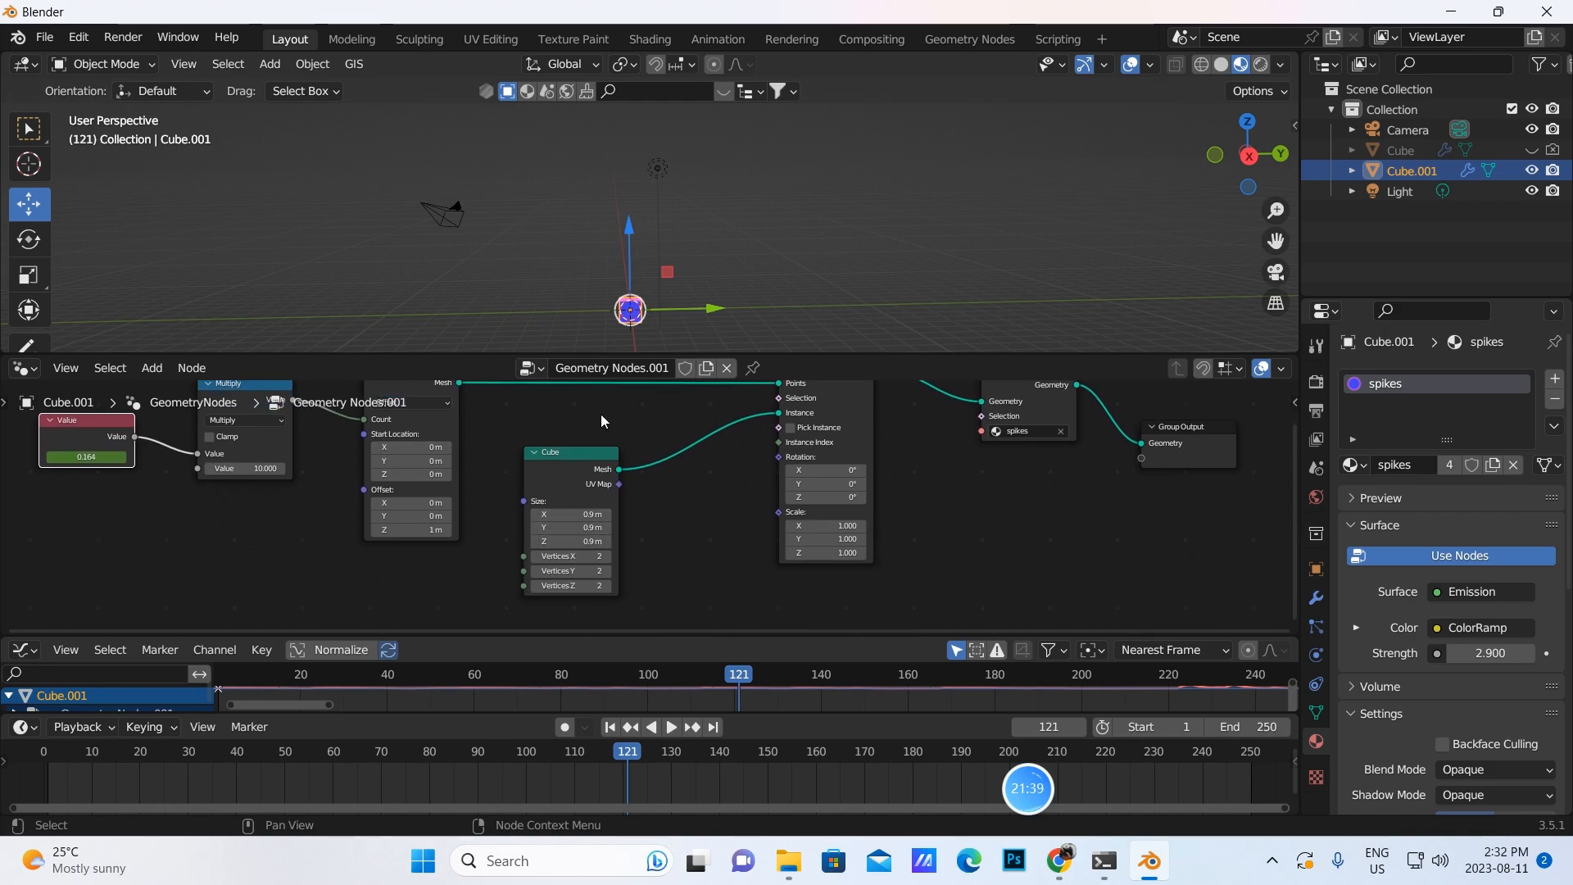
middle_click_drag(169, 492, 192, 524)
mouse_move(1057, 793)
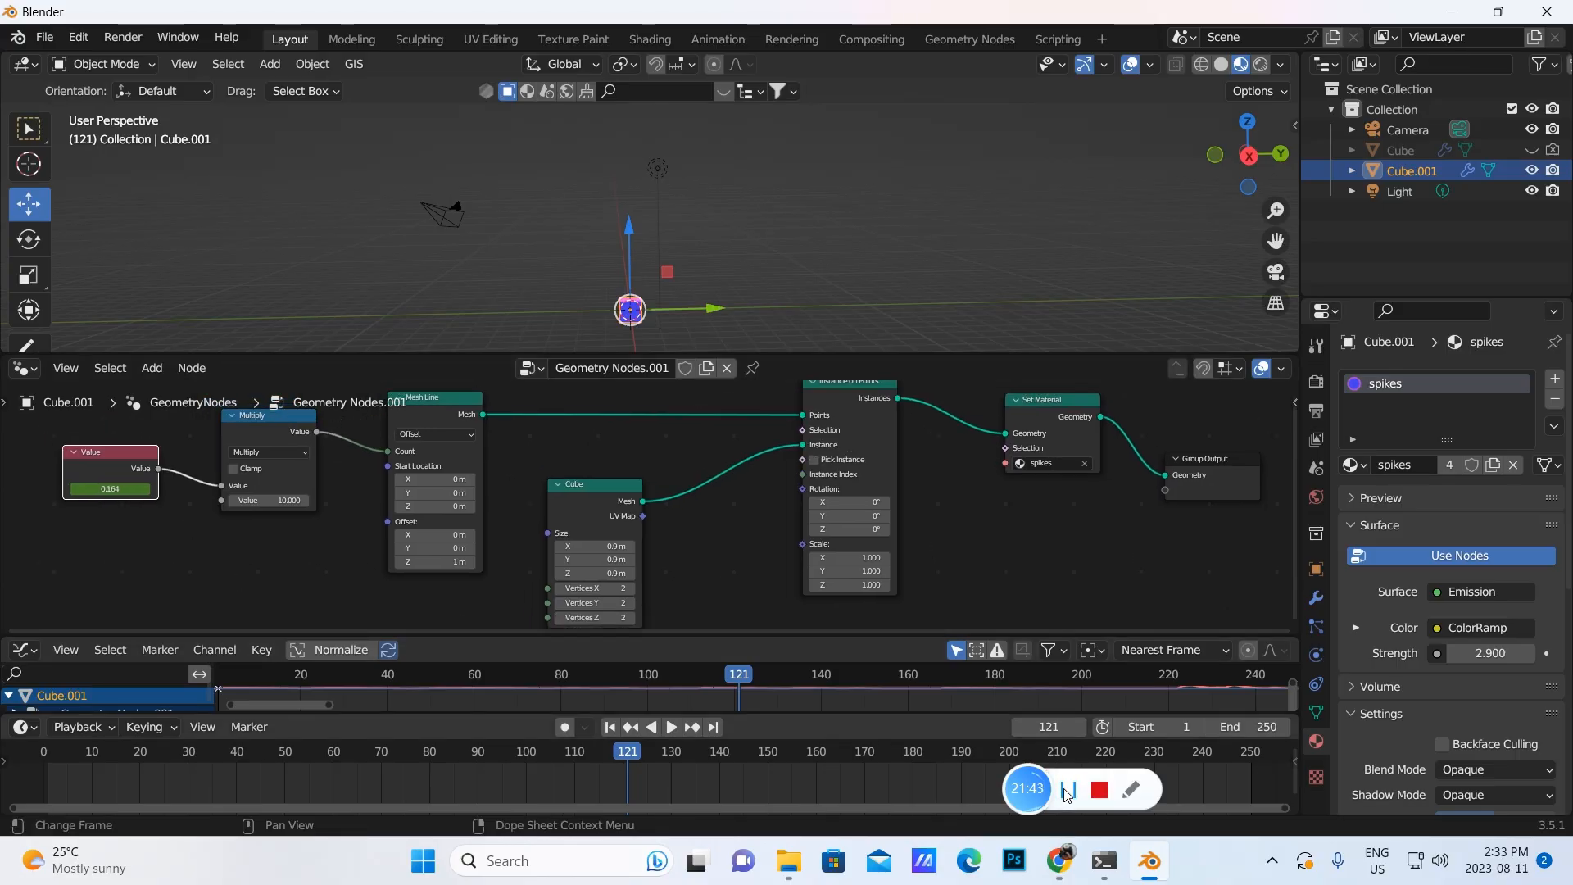
left_click(1067, 791)
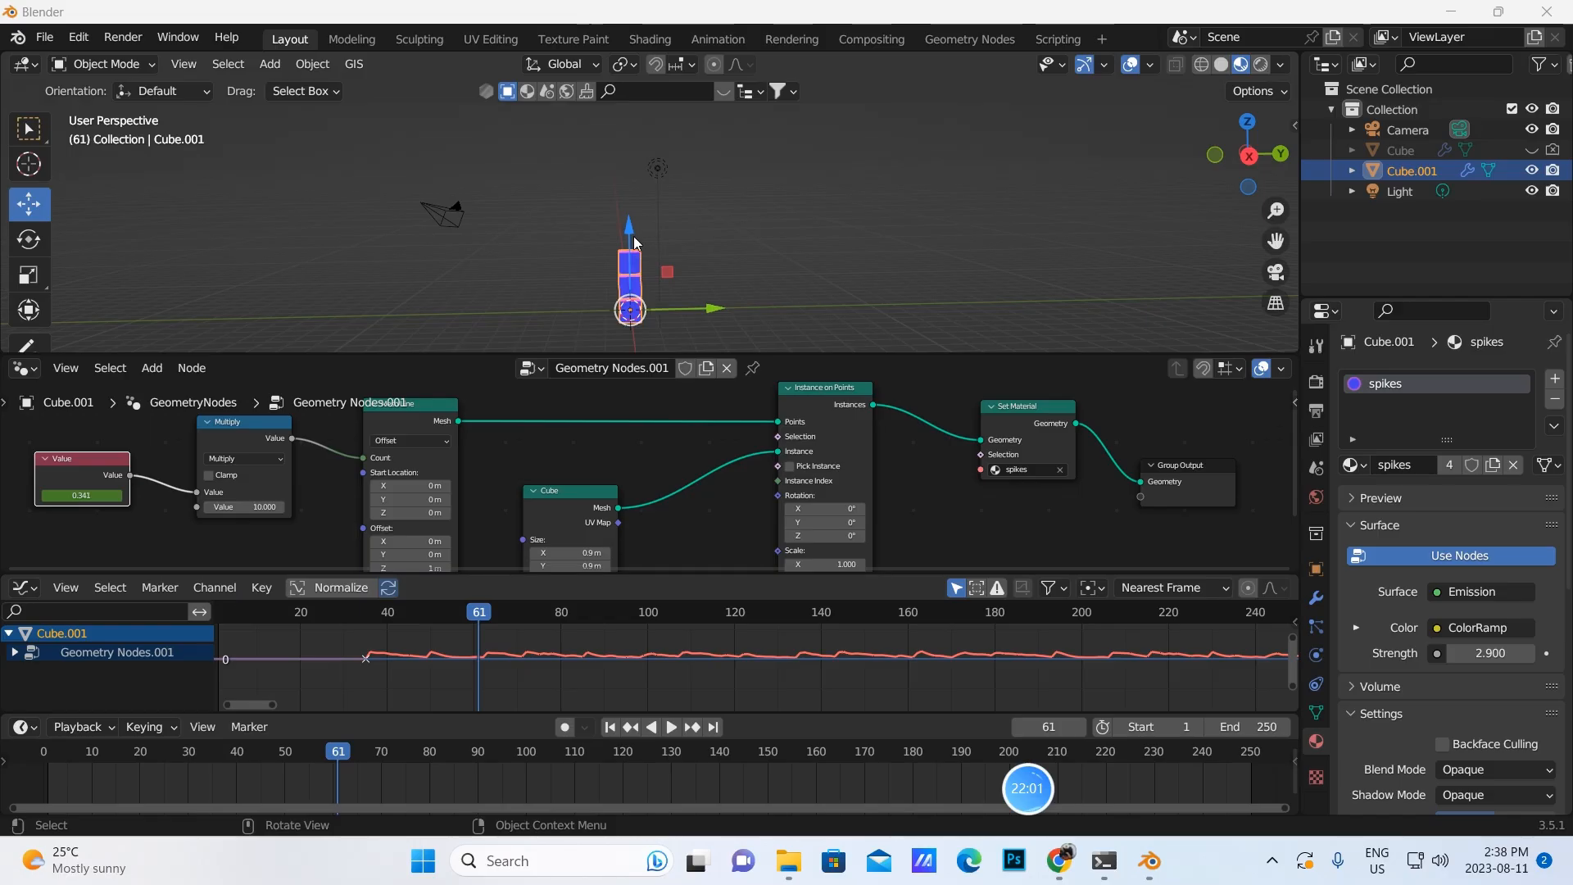
Replay the start of the animation twice from frame 1 and return to the first frame
left_click(610, 726)
left_click(670, 726)
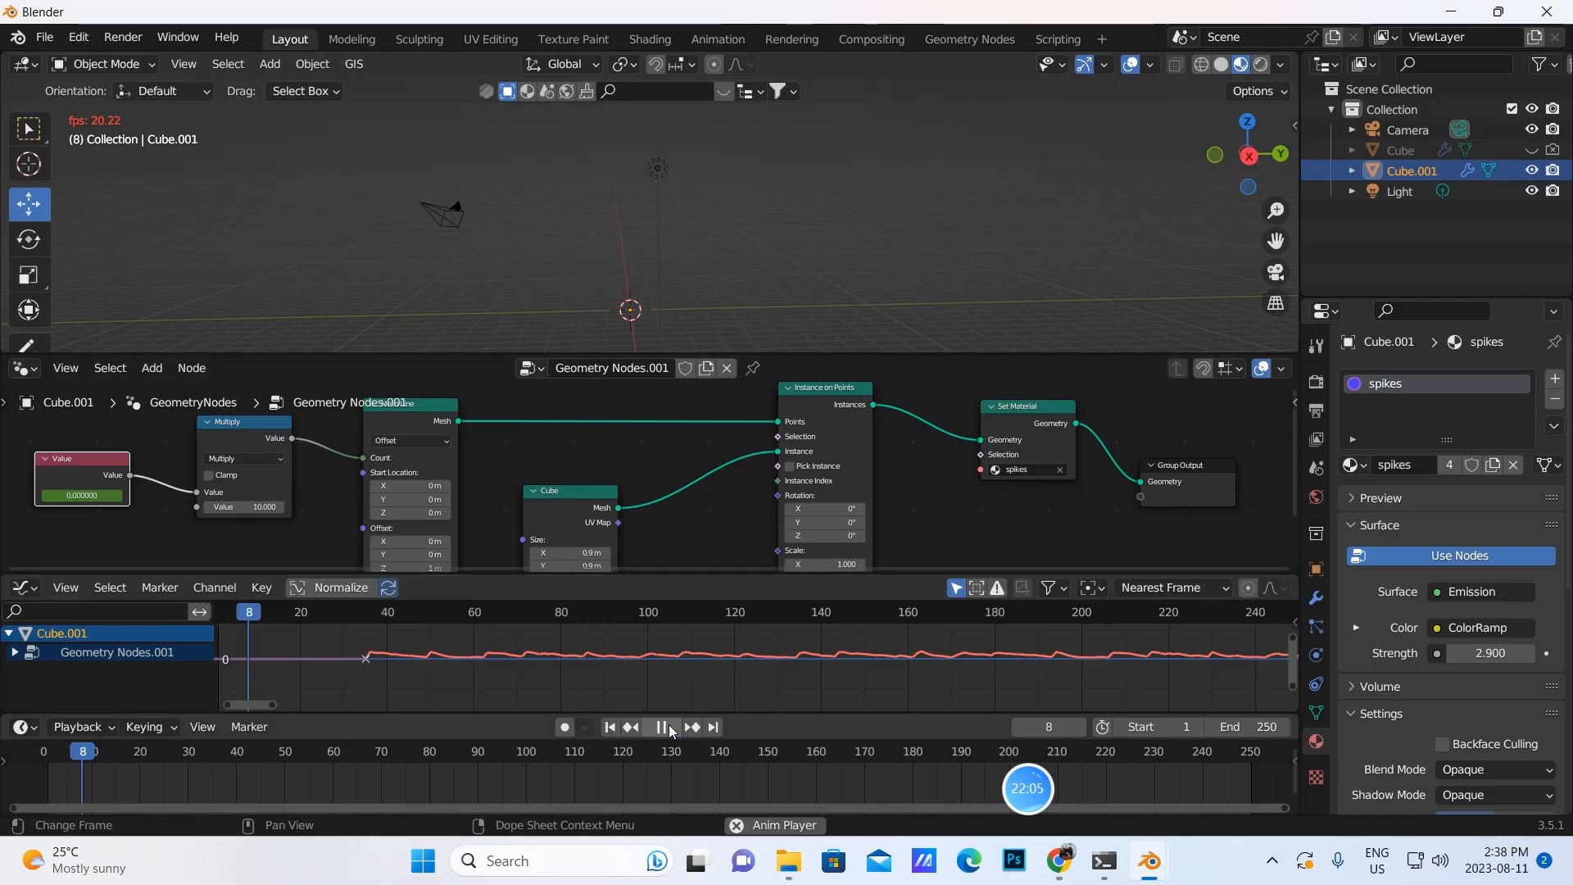
left_click(670, 726)
left_click(609, 727)
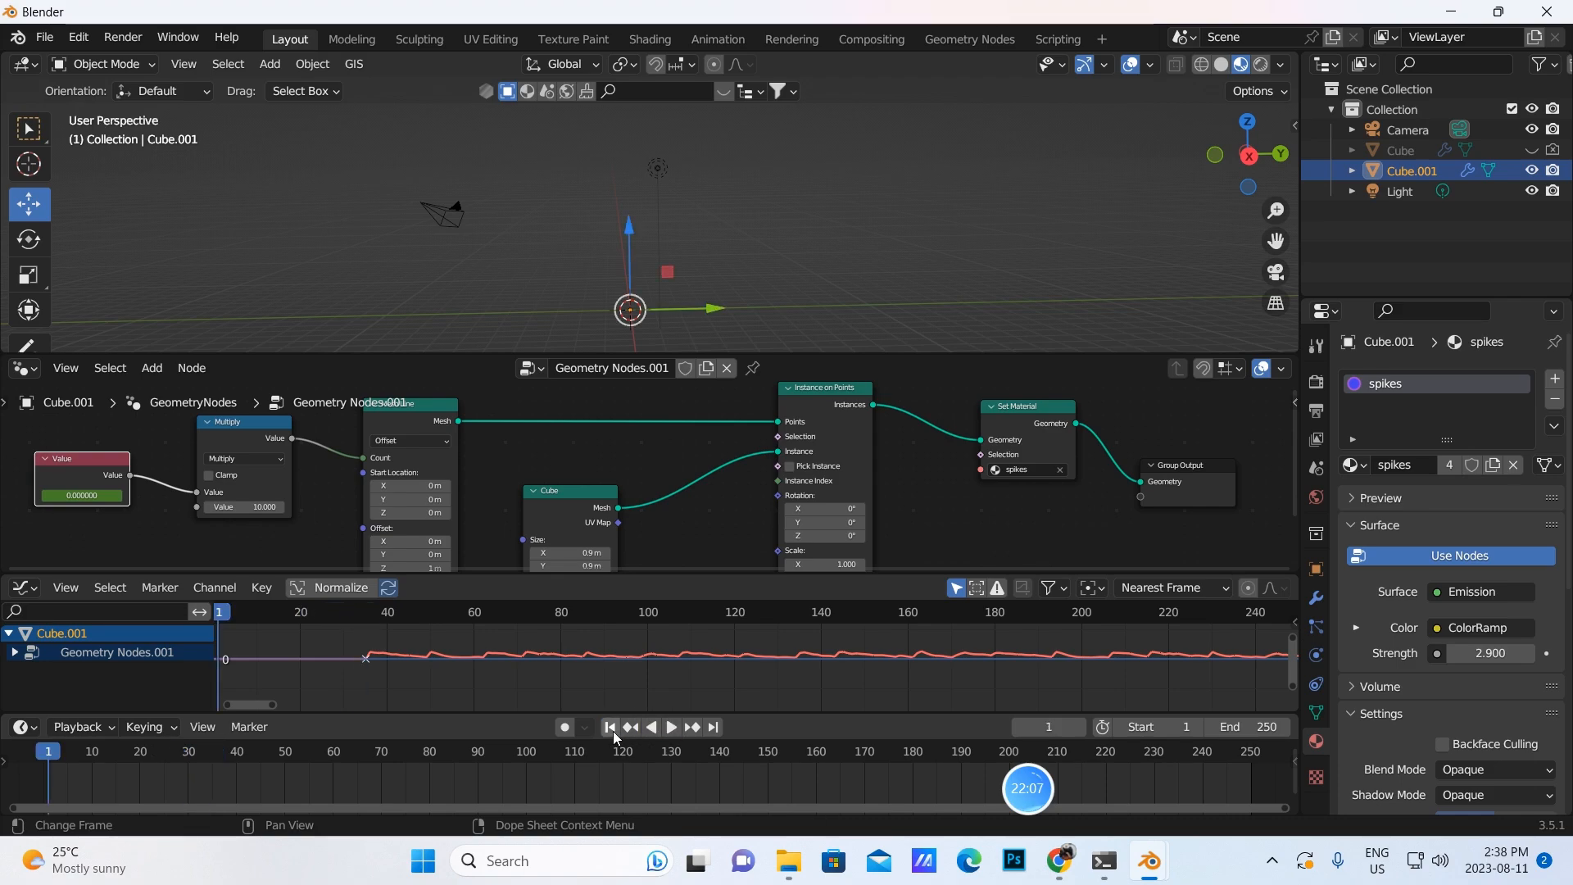
left_click(670, 727)
left_click(670, 727)
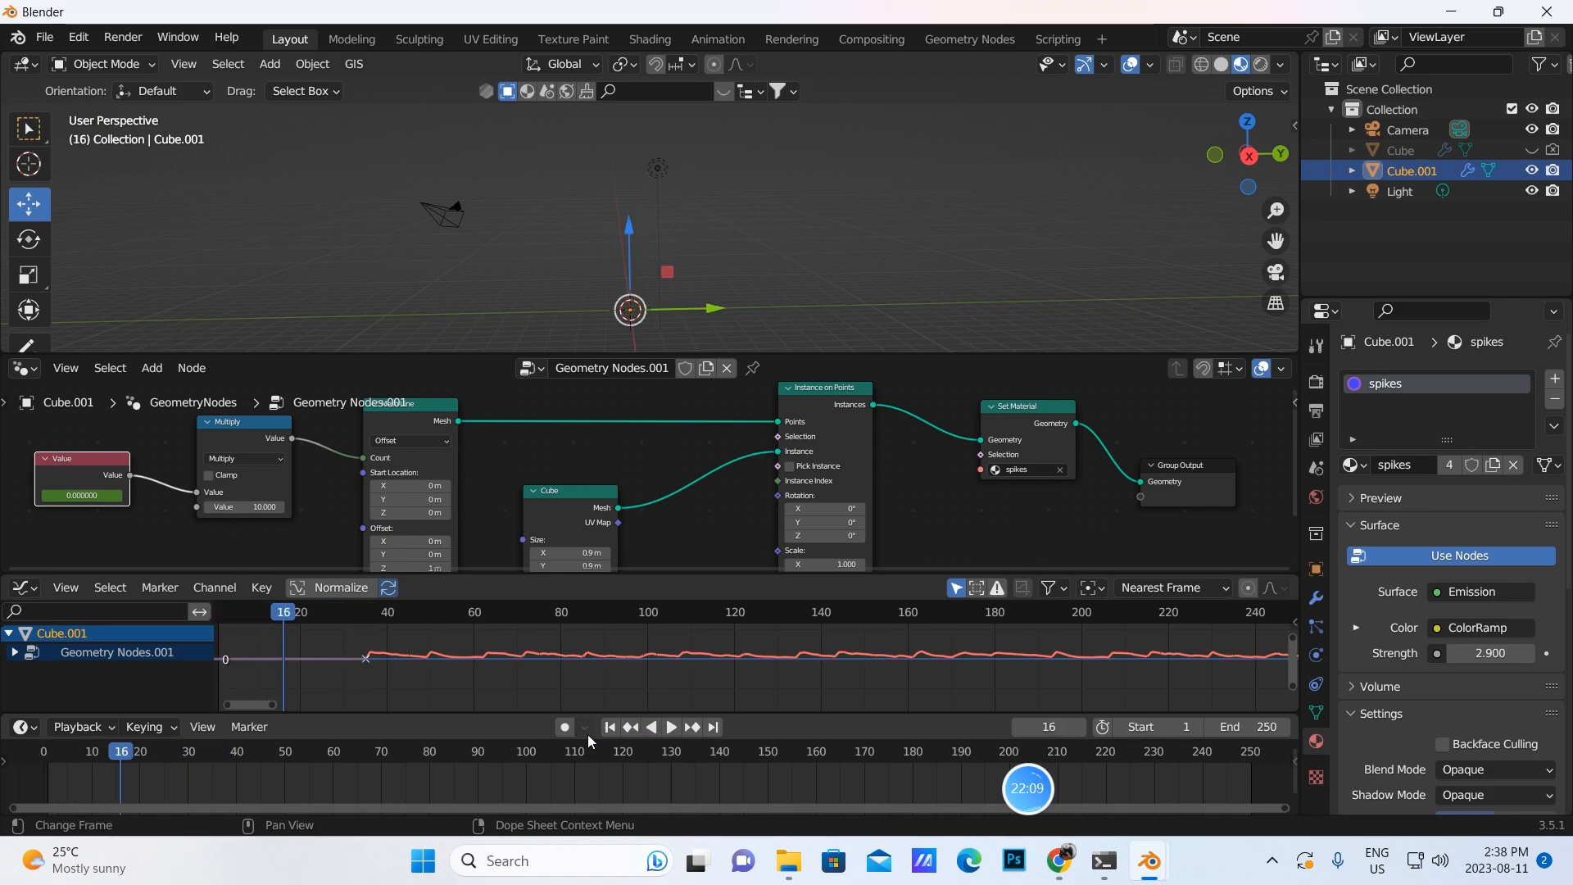
left_click(610, 726)
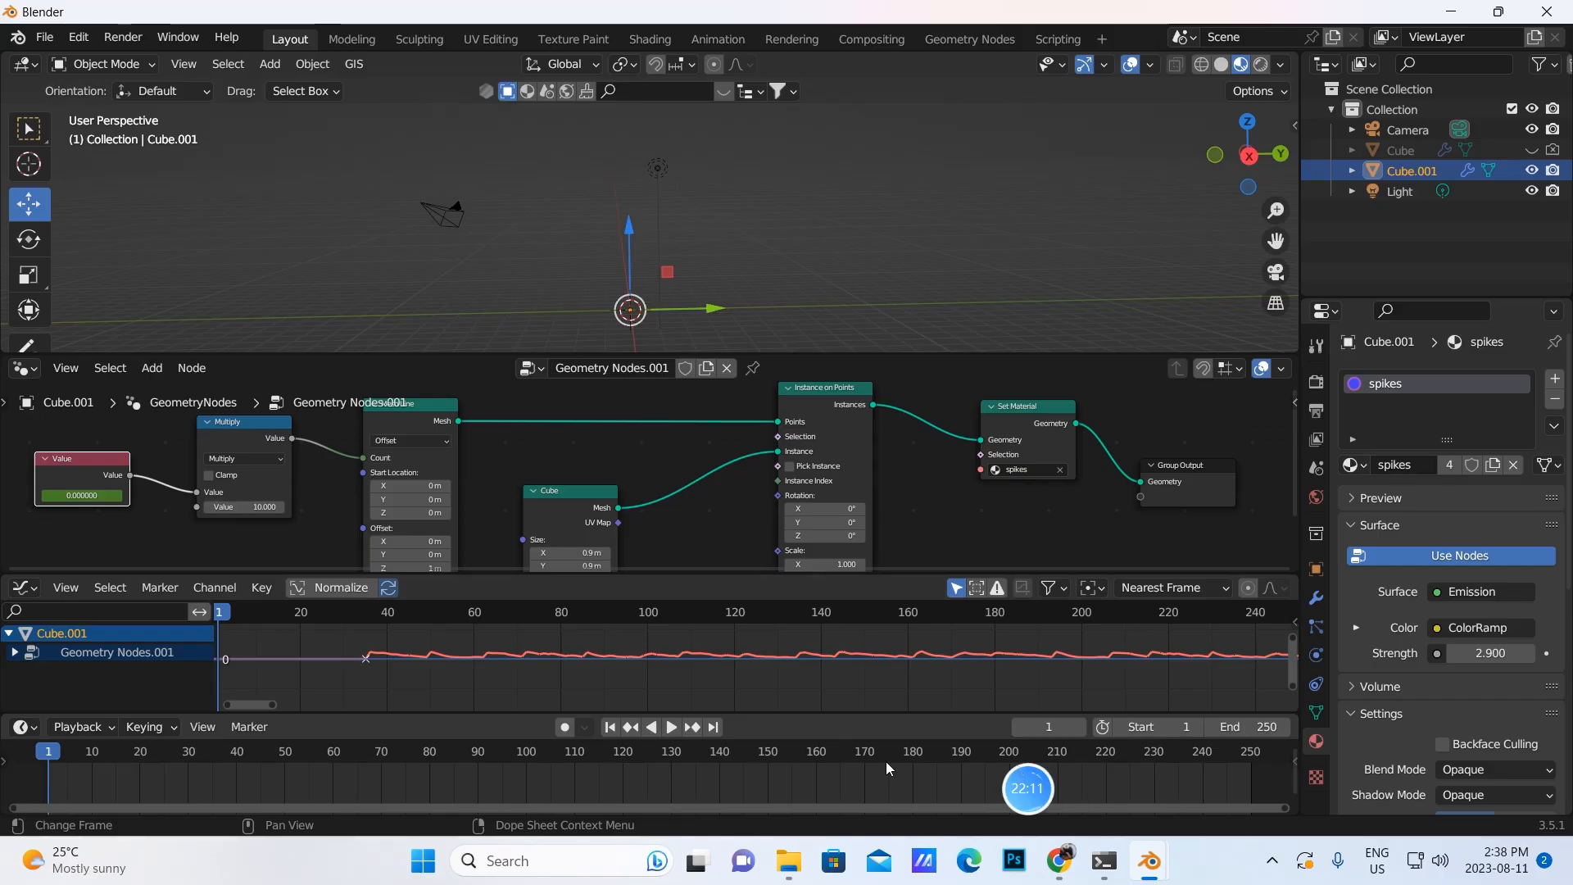
mouse_move(1011, 791)
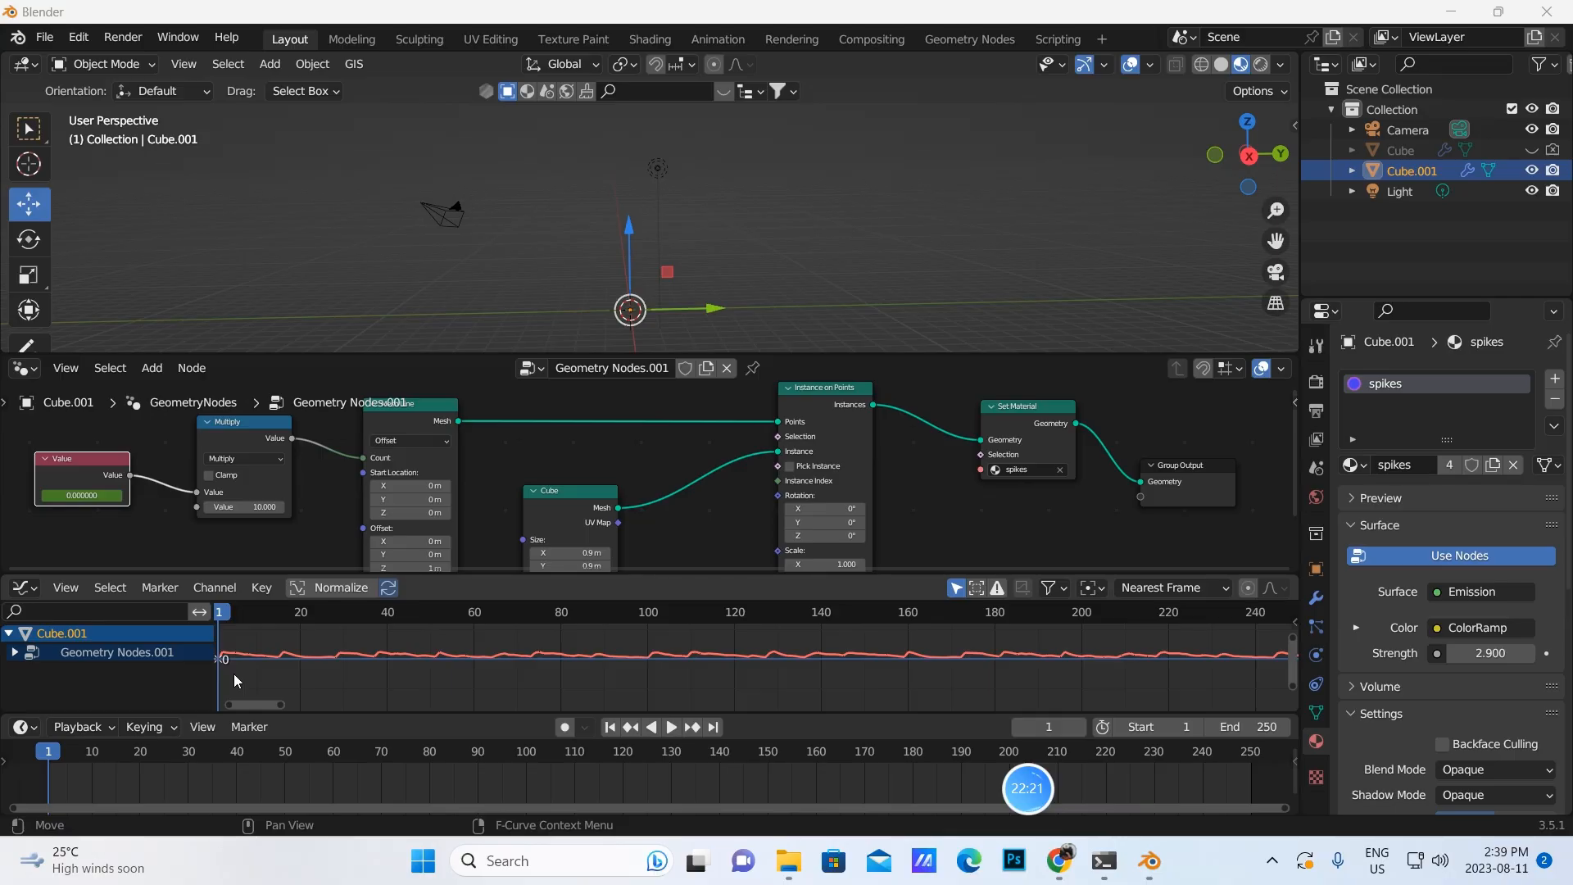
Play the animation from frame 1 to check how the cube column reacts to the baked sound
left_click(37, 592)
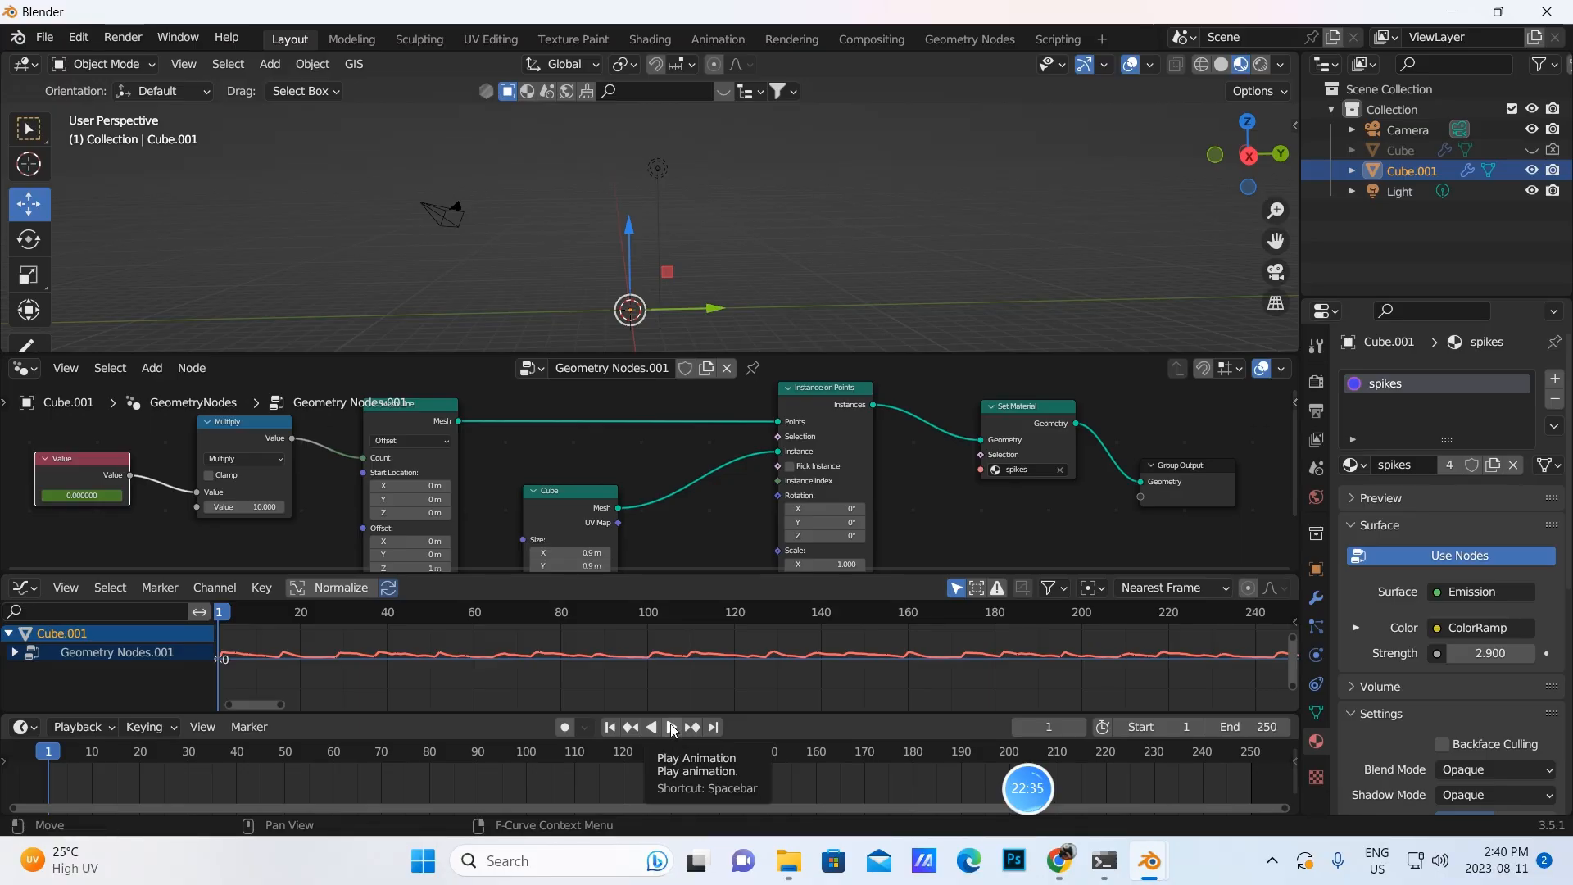
left_click(672, 727)
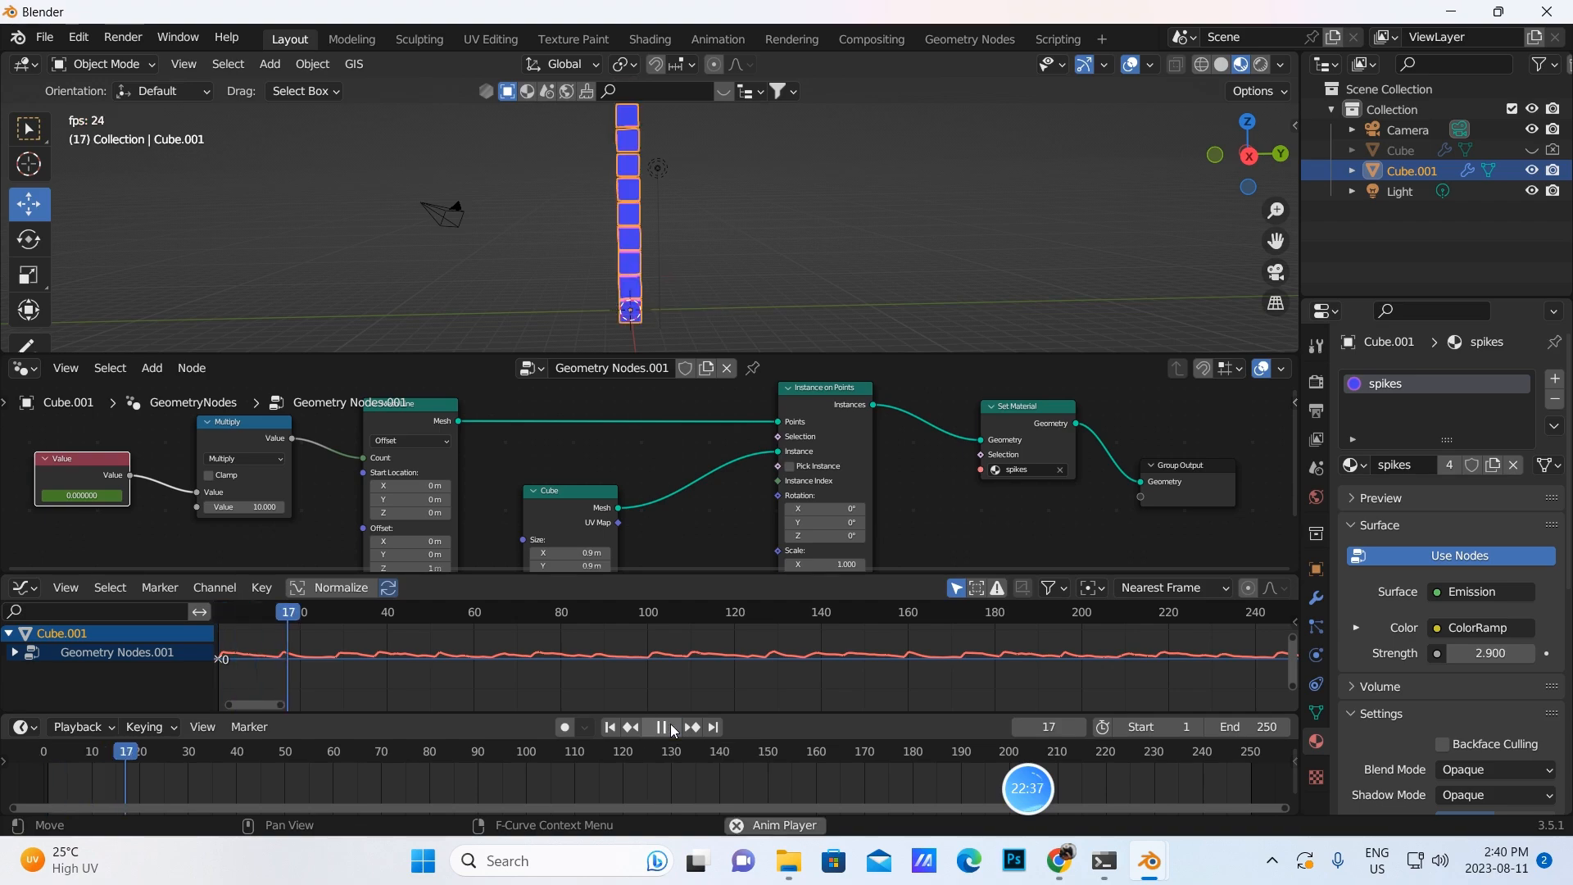
left_click(670, 727)
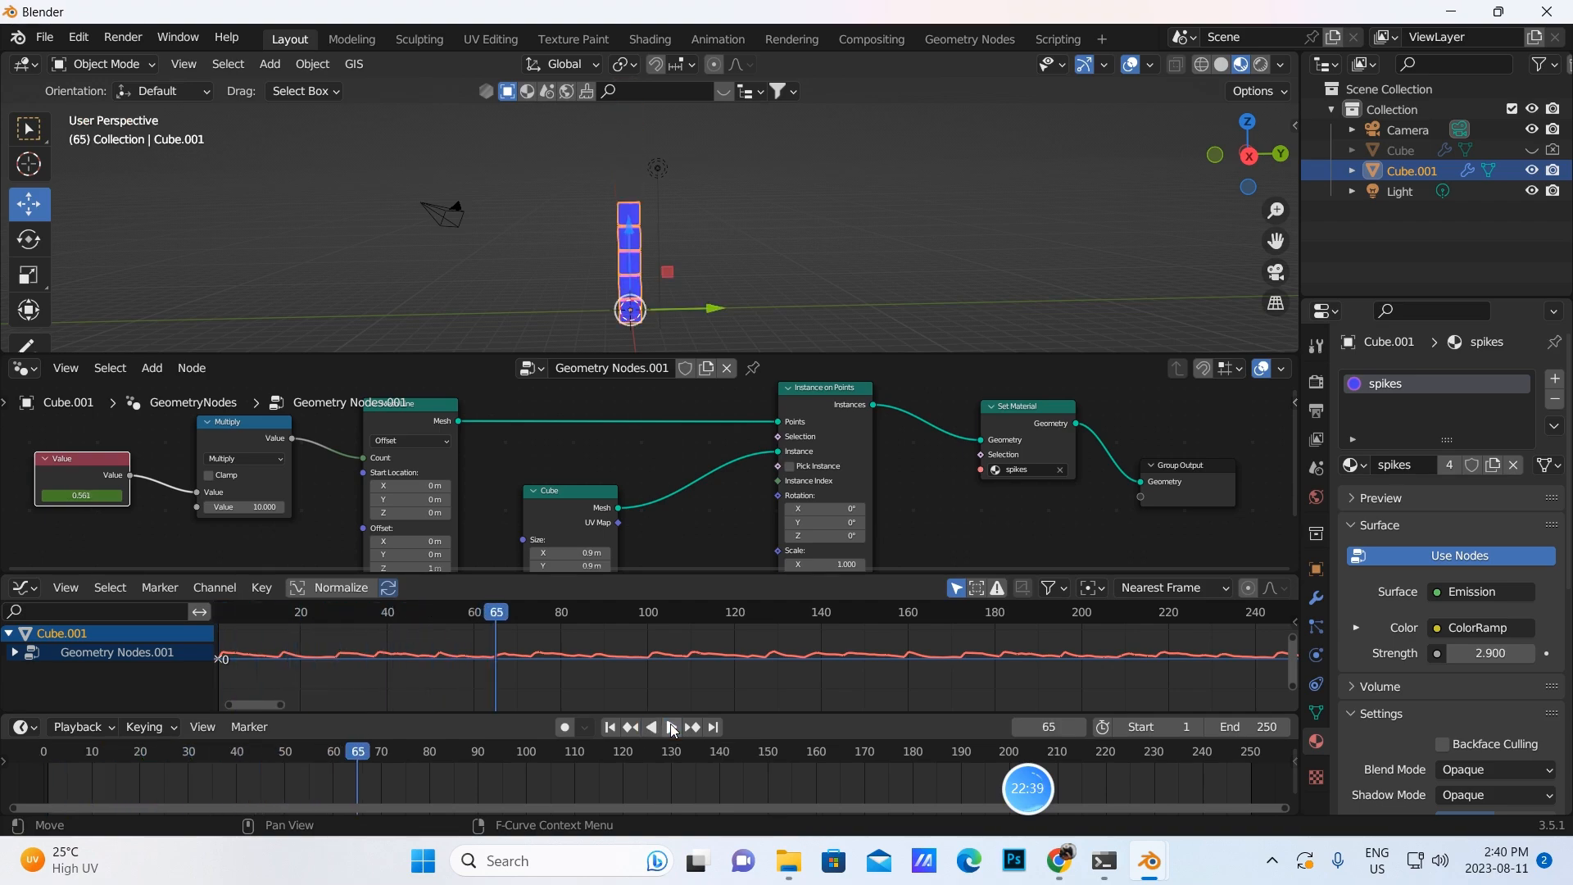
Unhide the spiked Cube in the viewport and render, and move Cube.001 away from it in the negative Y direction
left_click(1391, 151)
left_click(1531, 150)
left_click(1553, 150)
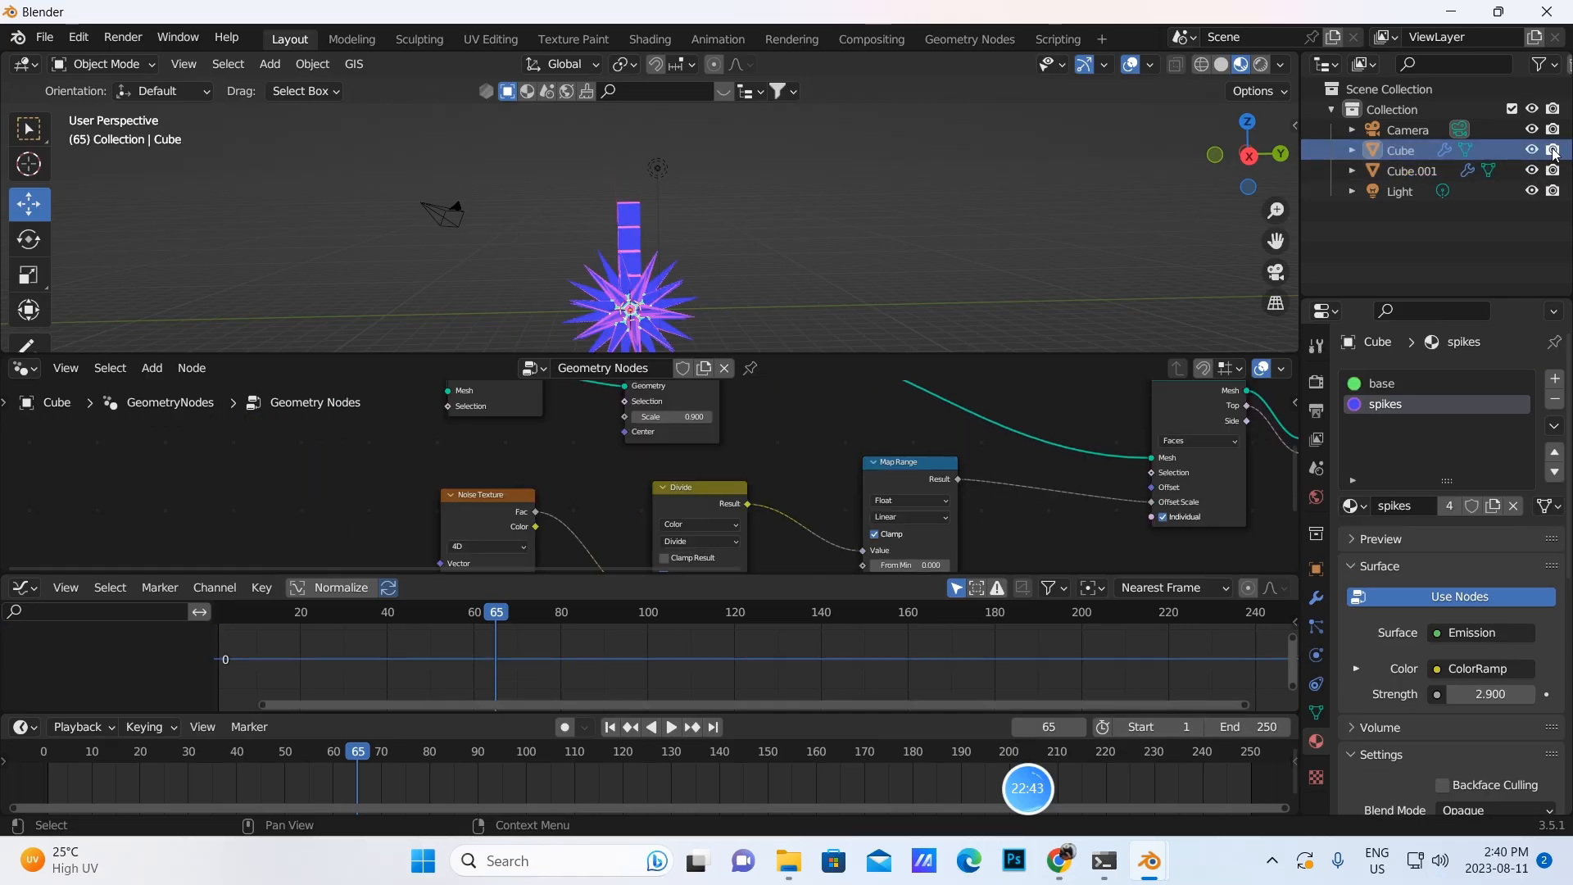
left_click(1383, 171)
left_click_drag(719, 309, 452, 314)
Bake bensound-epic.mp3 to the F-curve of the spiked Cube's Value node at frame 1 and preview both objects
left_click(628, 290)
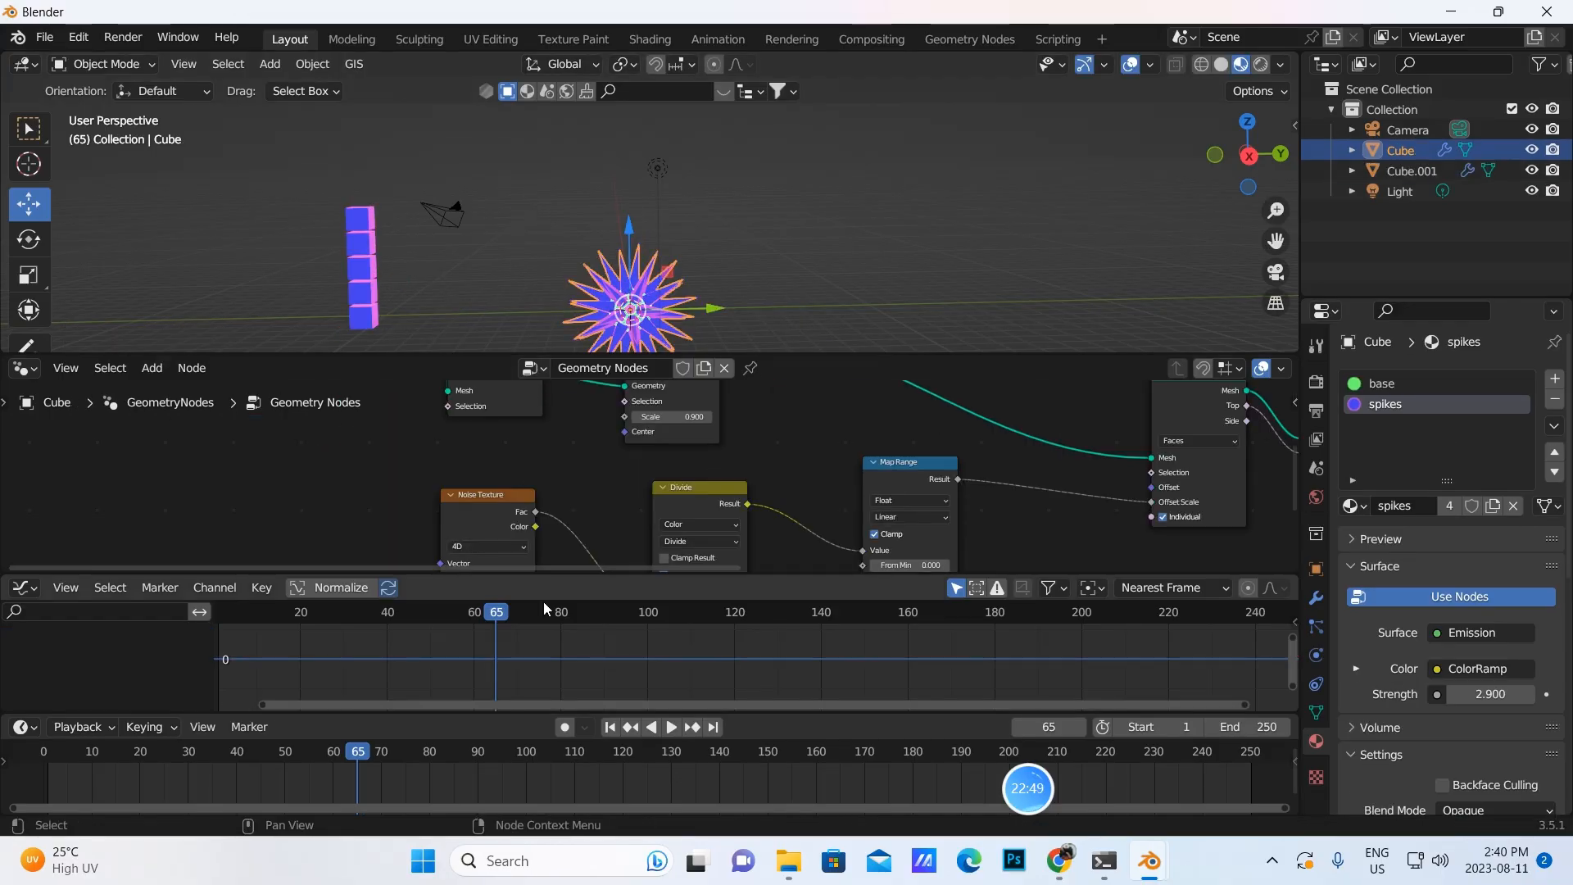
left_click(611, 727)
middle_click_drag(627, 494, 518, 503)
left_click(425, 491)
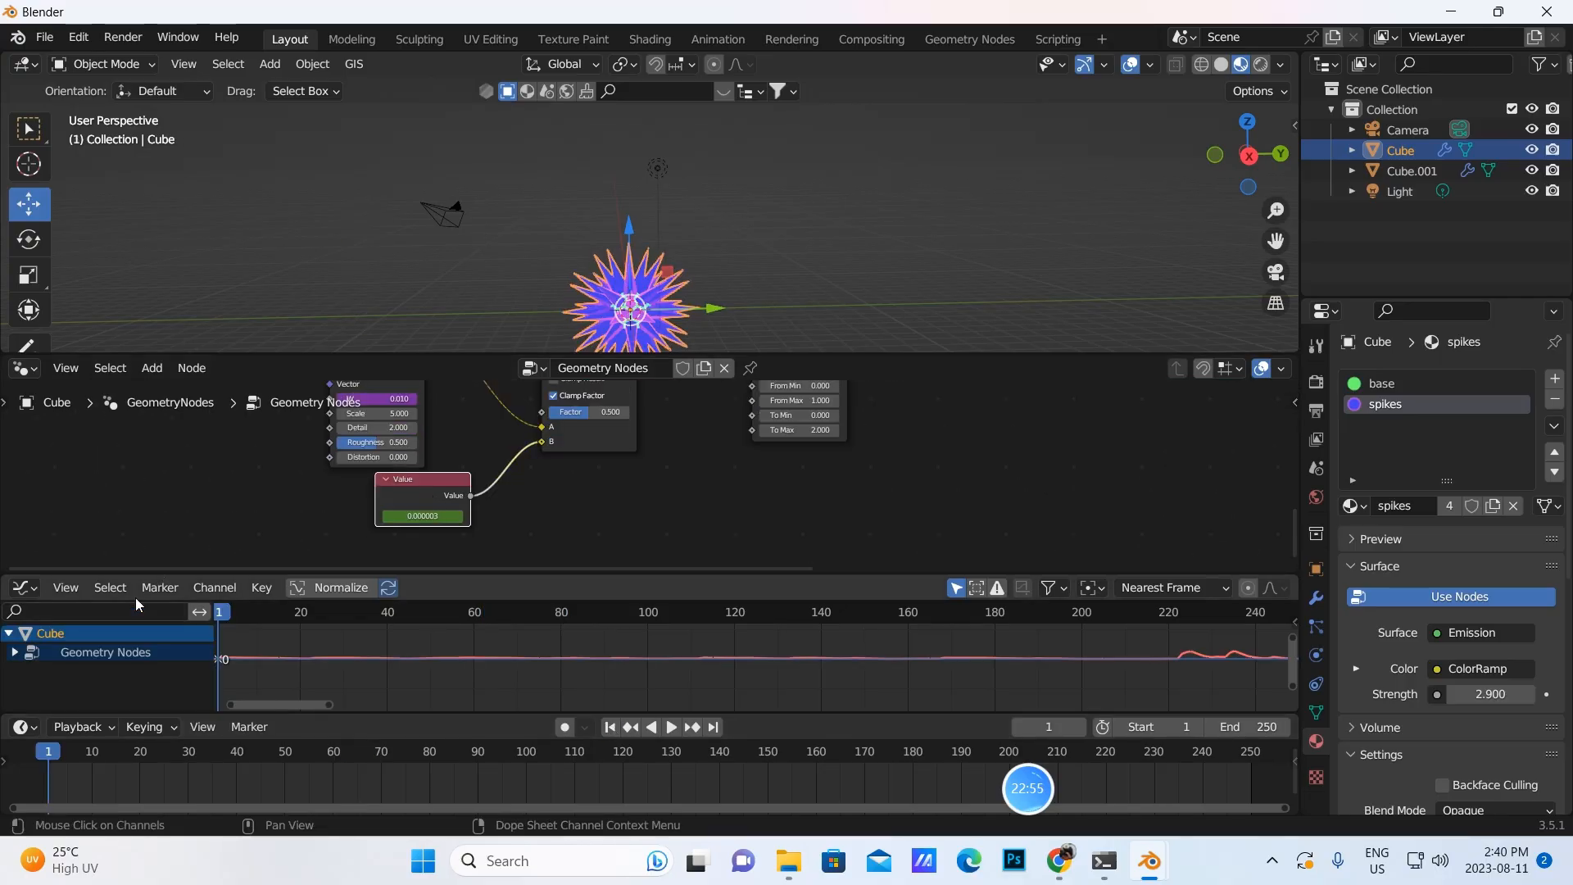
left_click(246, 586)
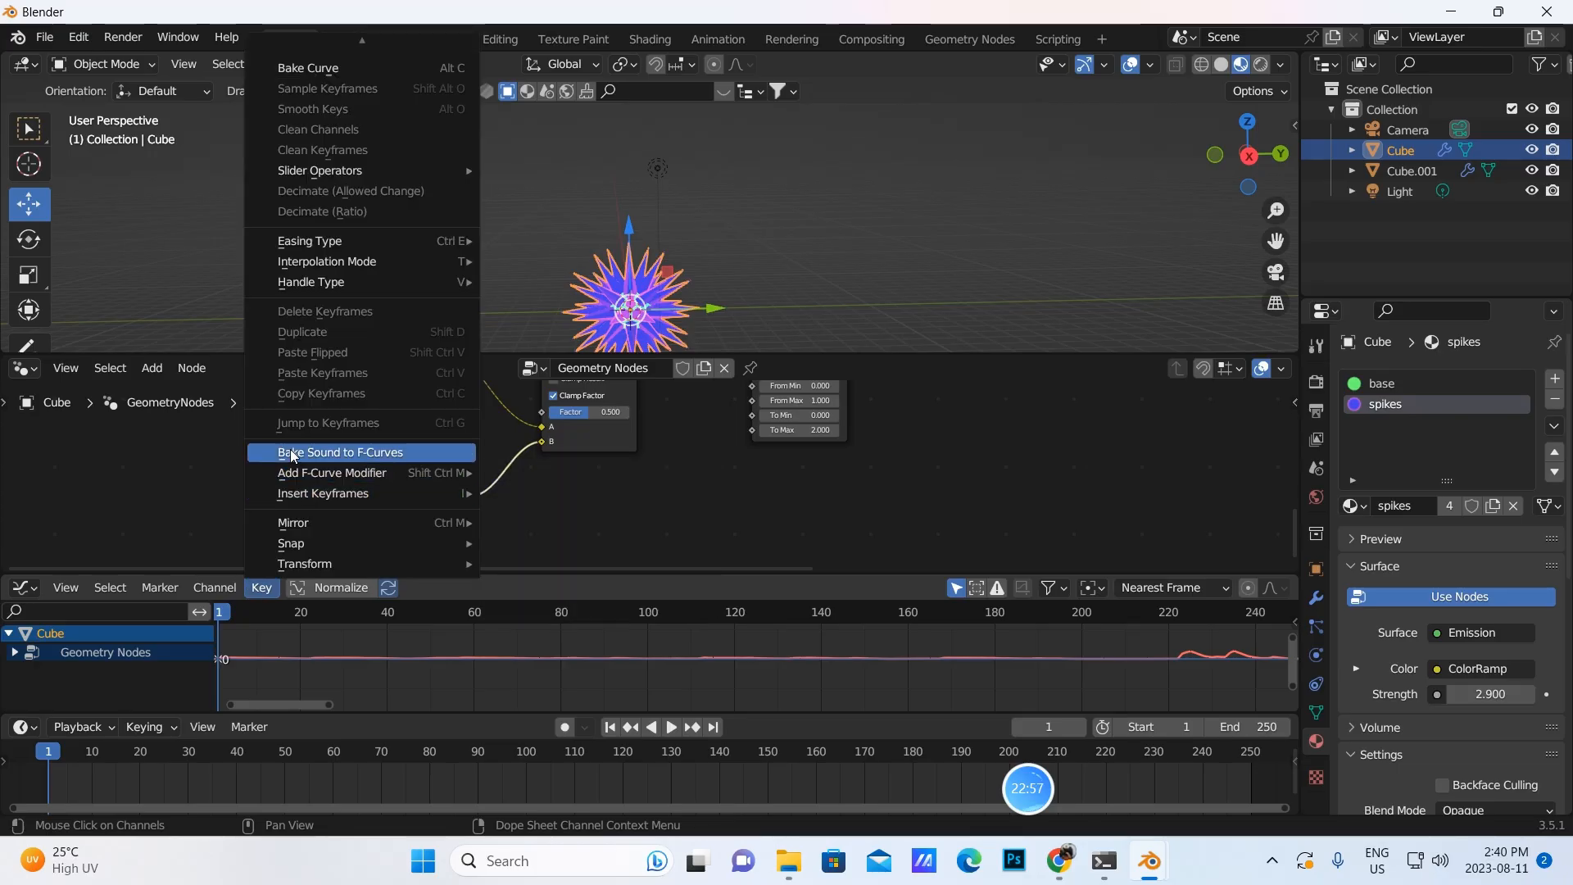
left_click(344, 453)
left_click(329, 313)
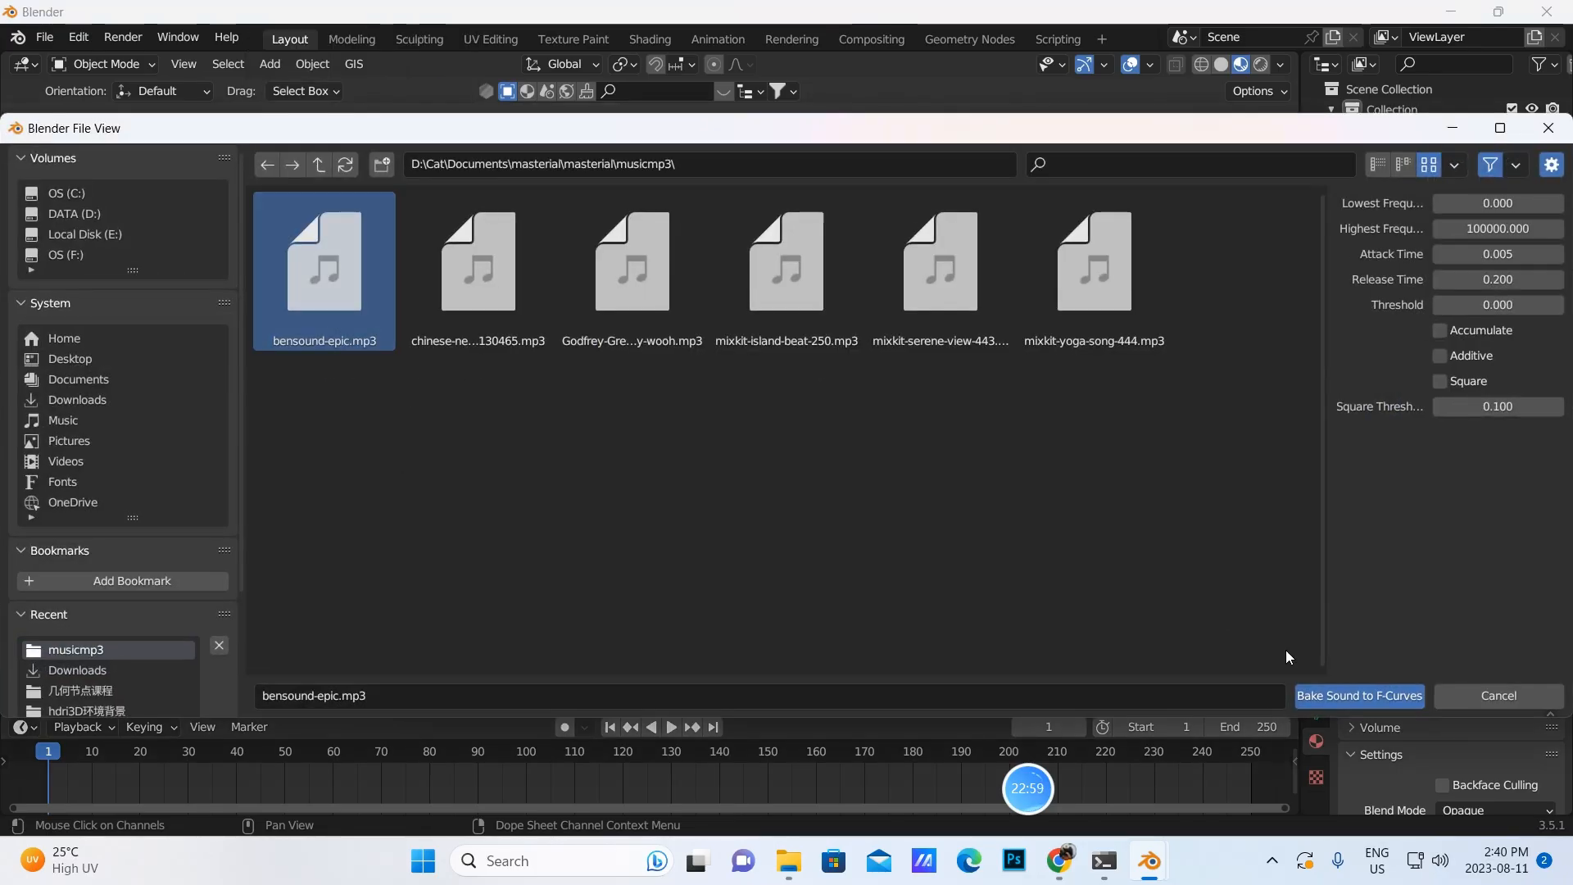
left_click(1333, 695)
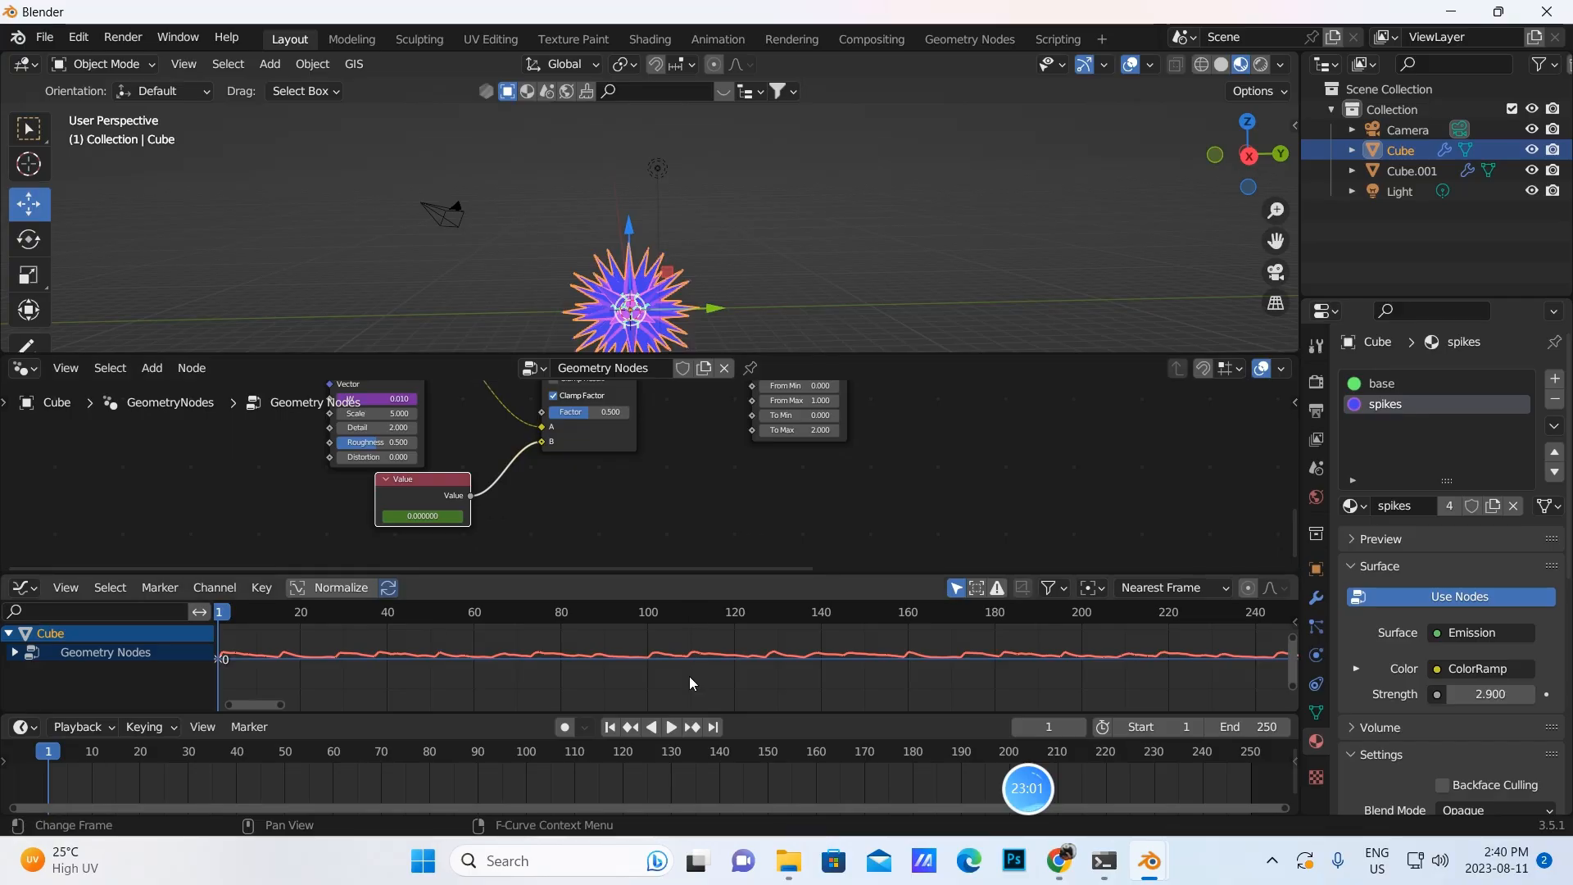
left_click(670, 726)
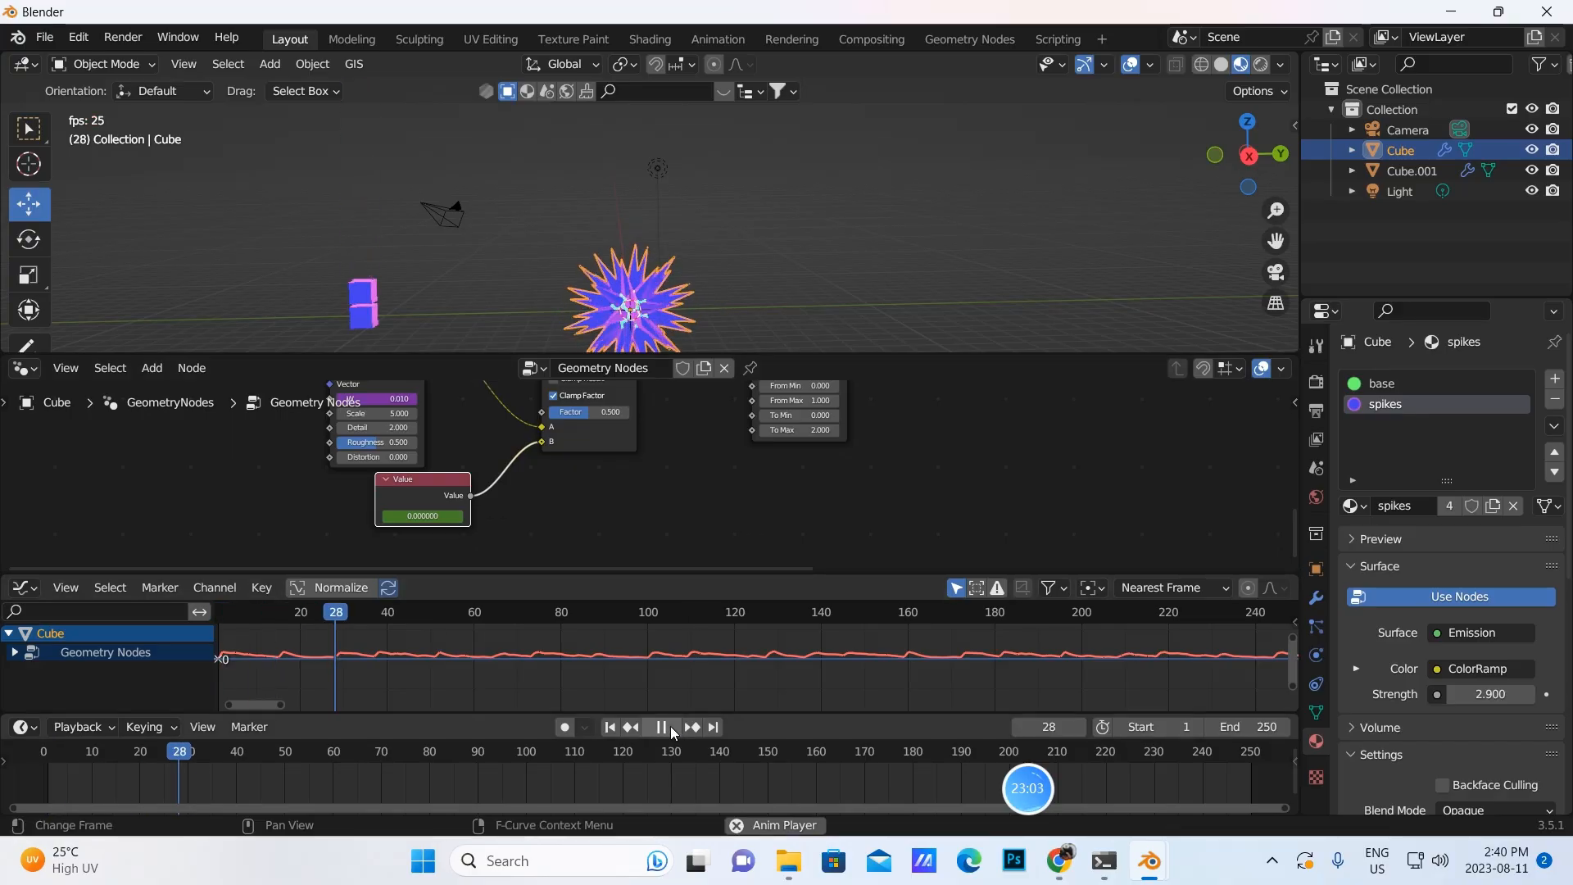
left_click(670, 725)
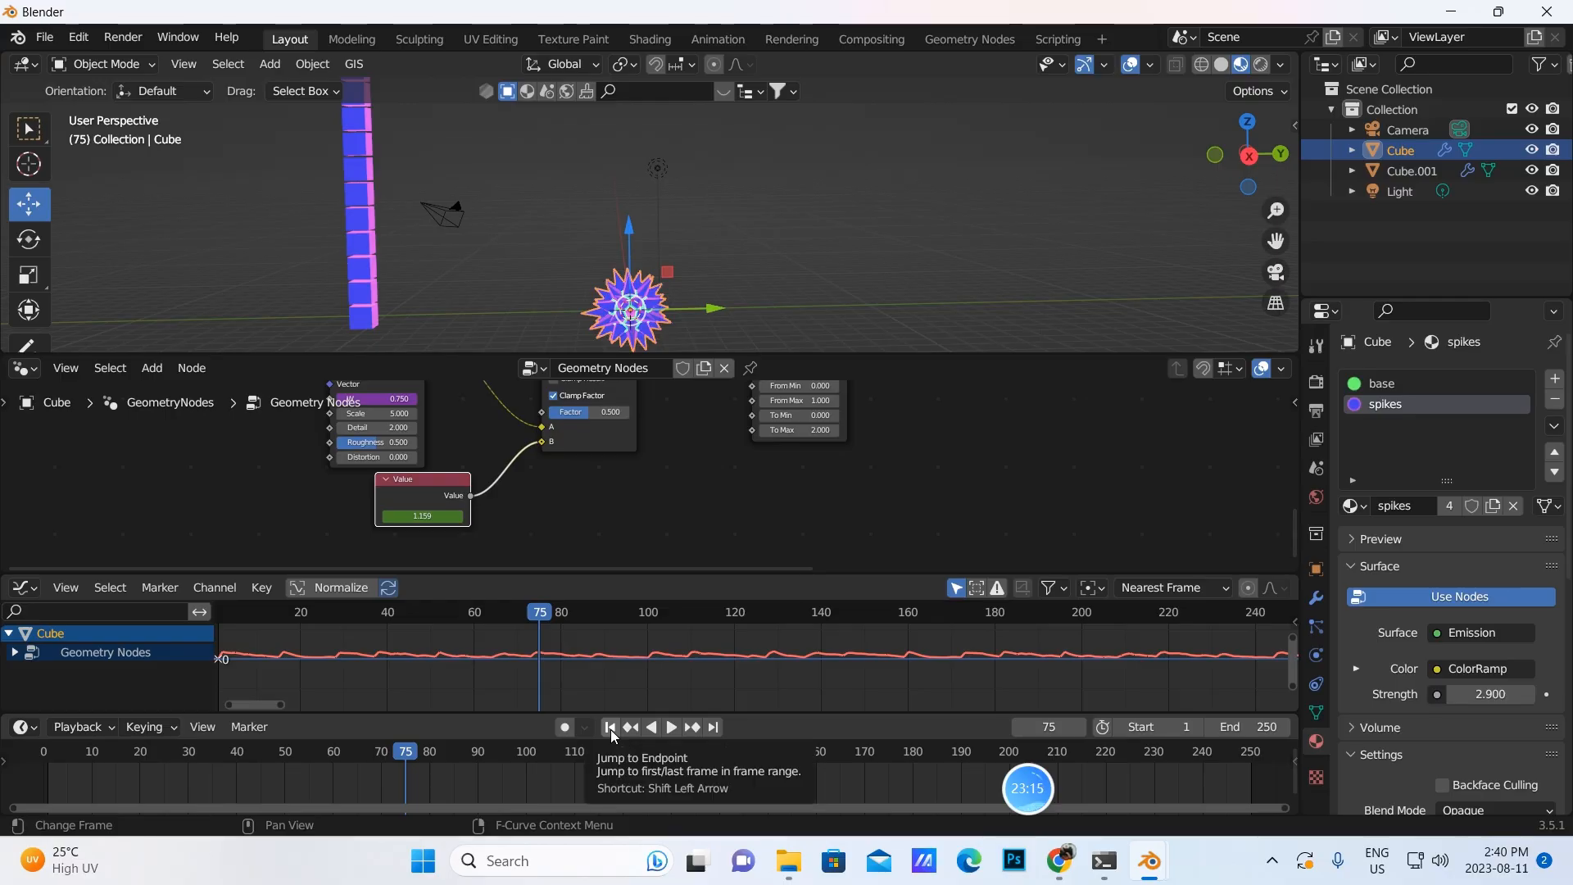
Select the cube column Cube.001 and bring its Value and Multiply nodes into view in the node editor
left_click(357, 277)
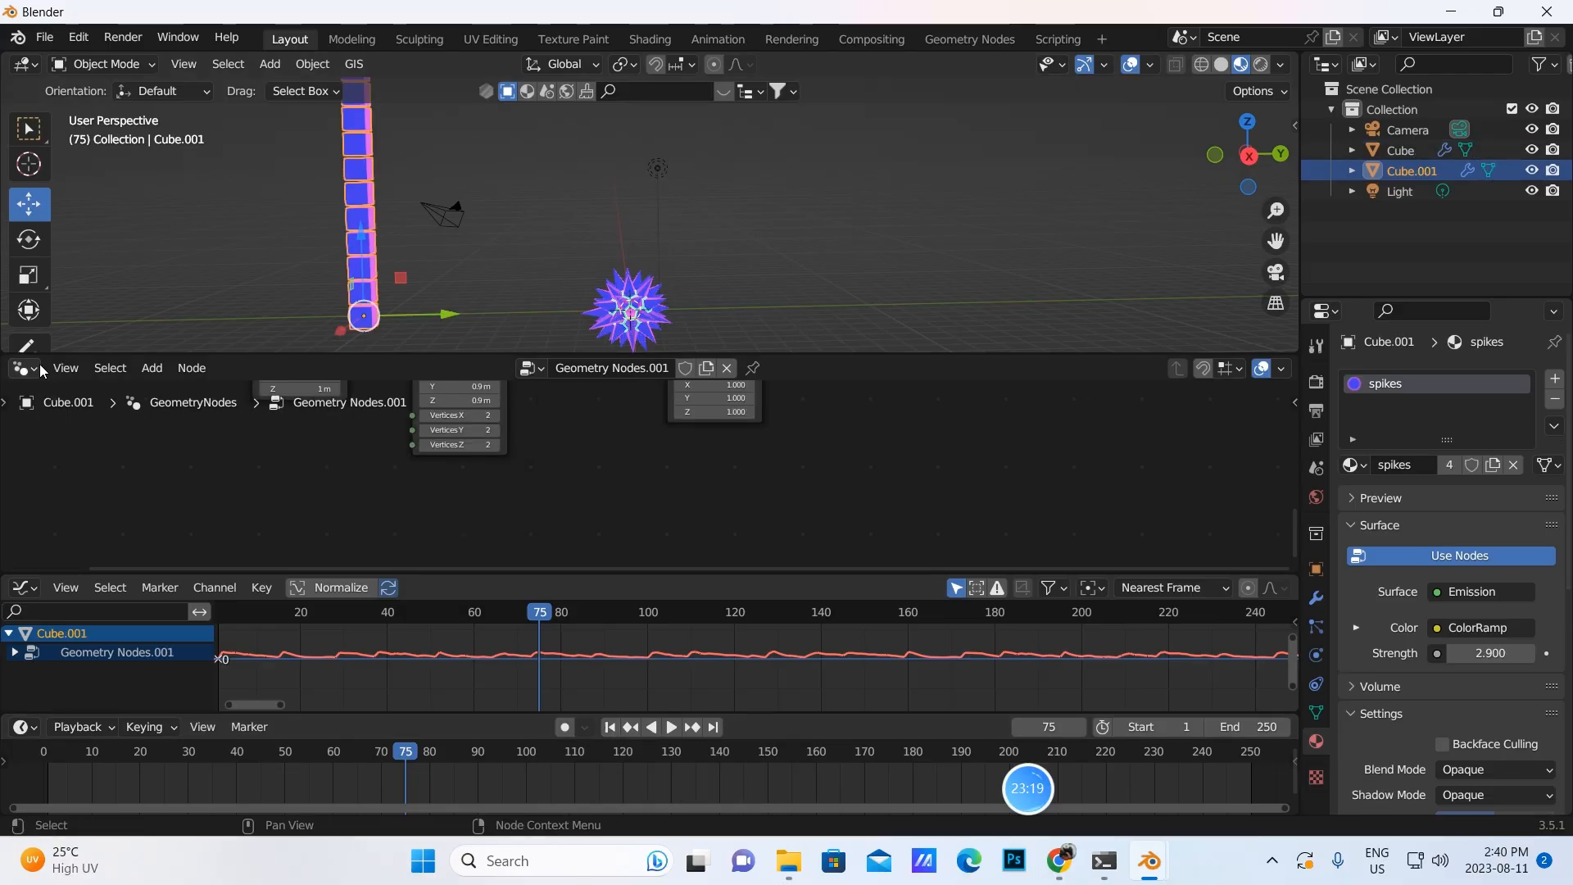
middle_click_drag(294, 448, 383, 534)
middle_click_drag(149, 459, 229, 562)
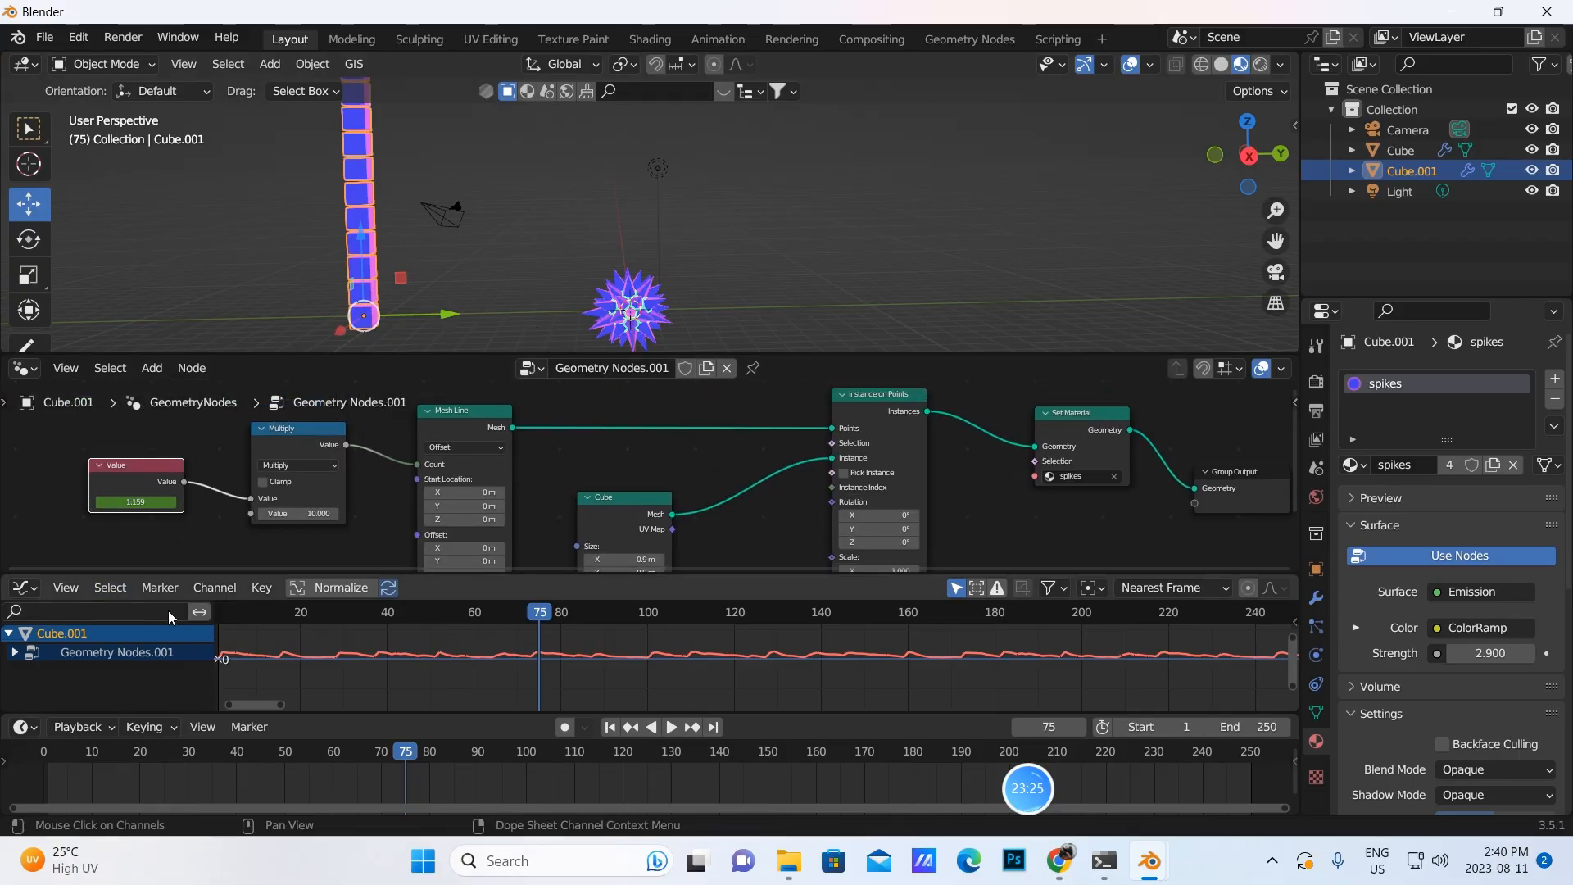
Bake mixkit-island-beat-250.mp3 to the Value node's F-curve of Cube.001 at frame 75
left_click(256, 593)
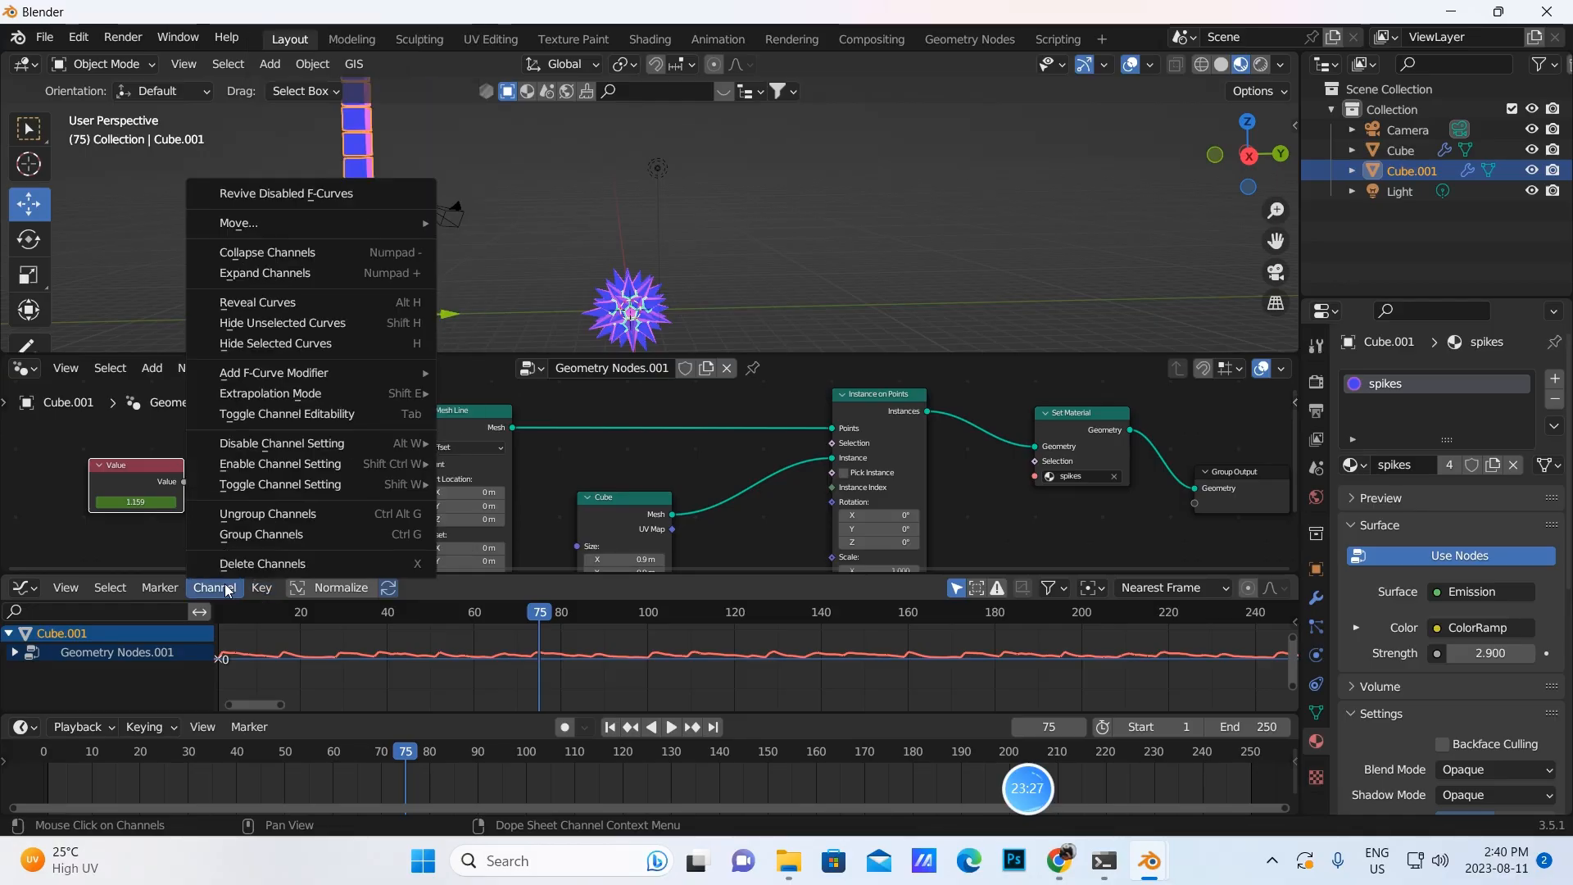
left_click(32, 592)
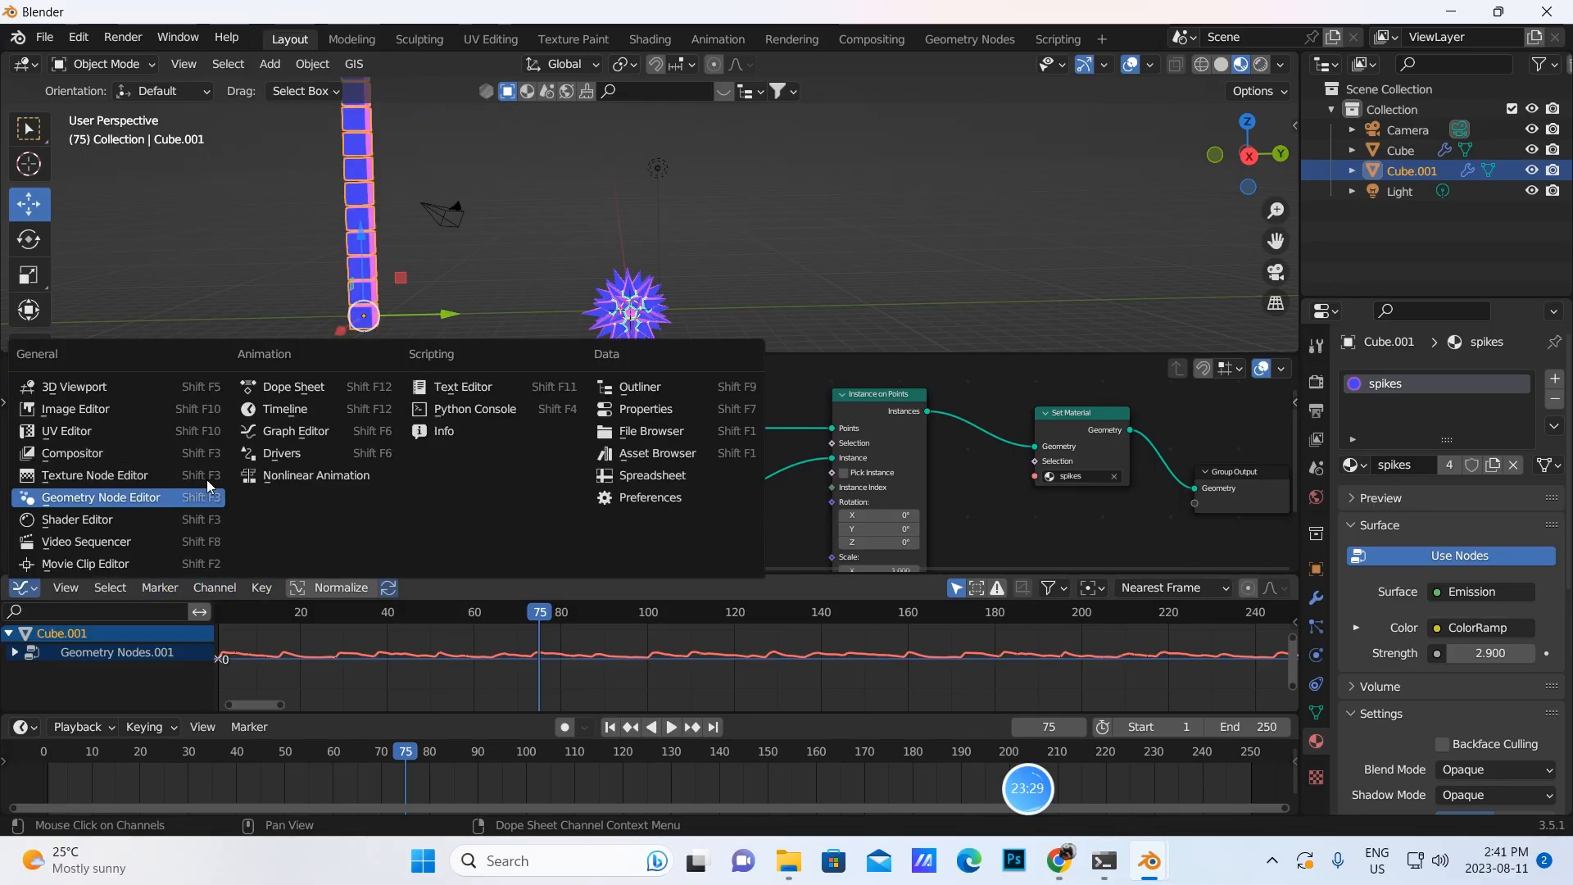
left_click(250, 588)
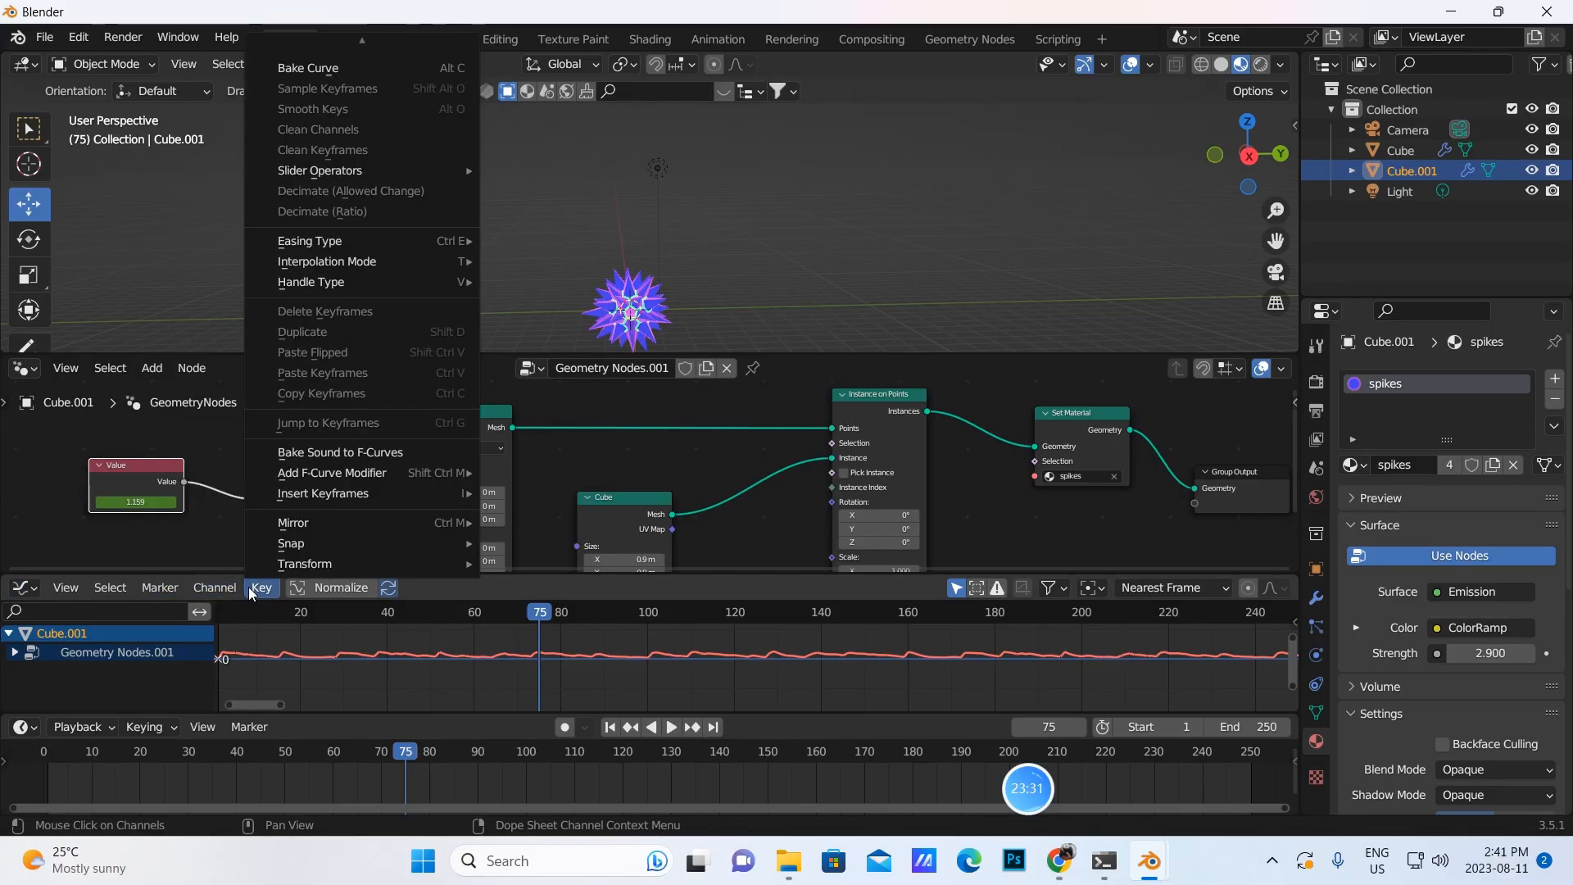
left_click(313, 451)
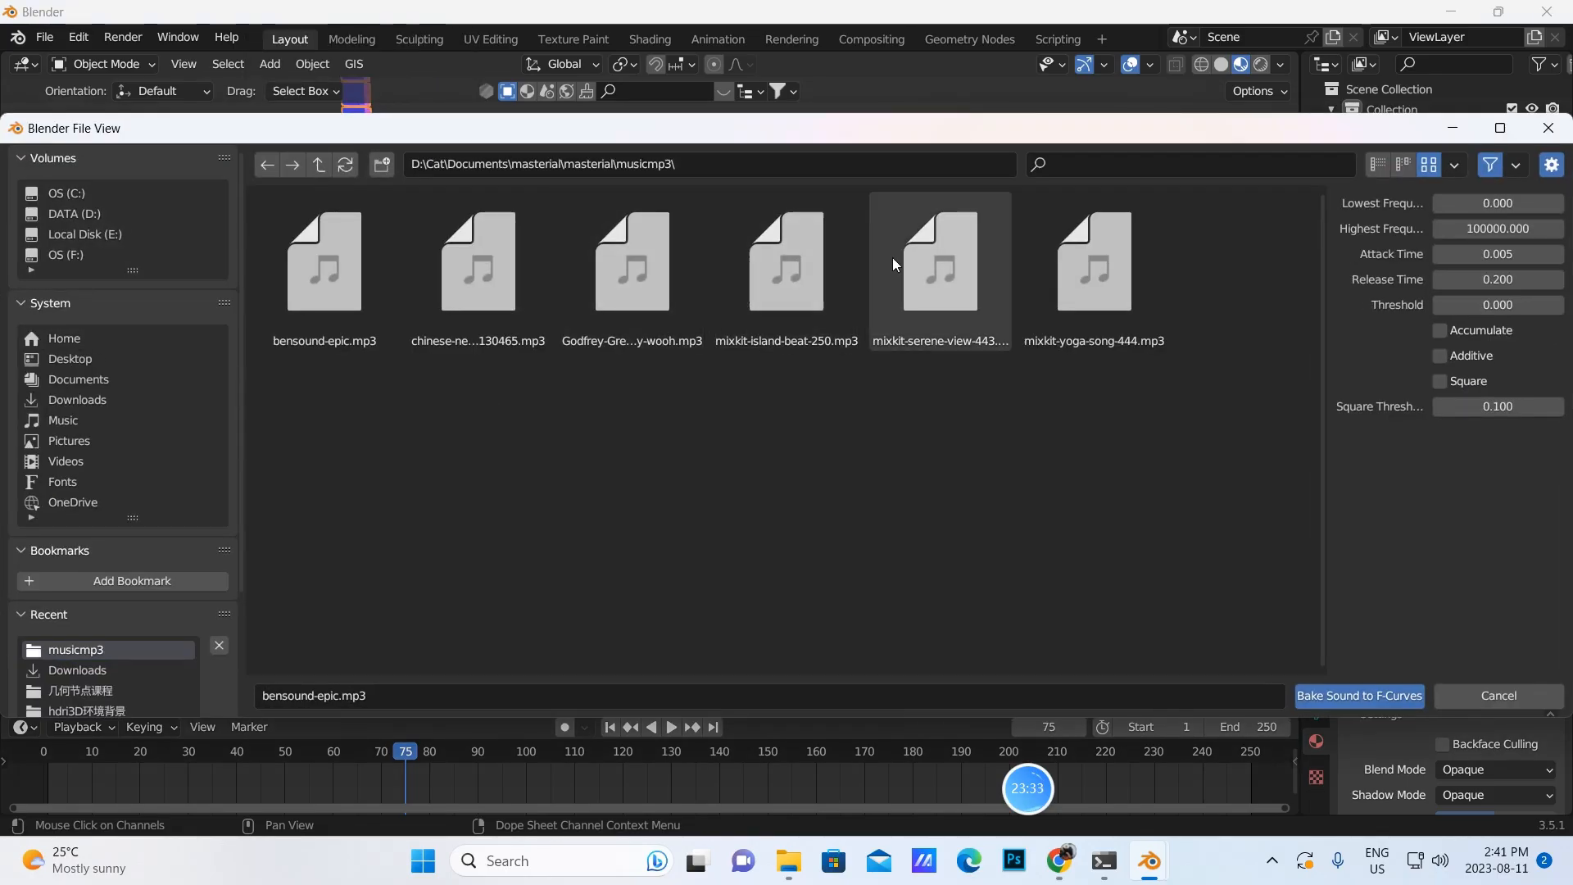
left_click(788, 311)
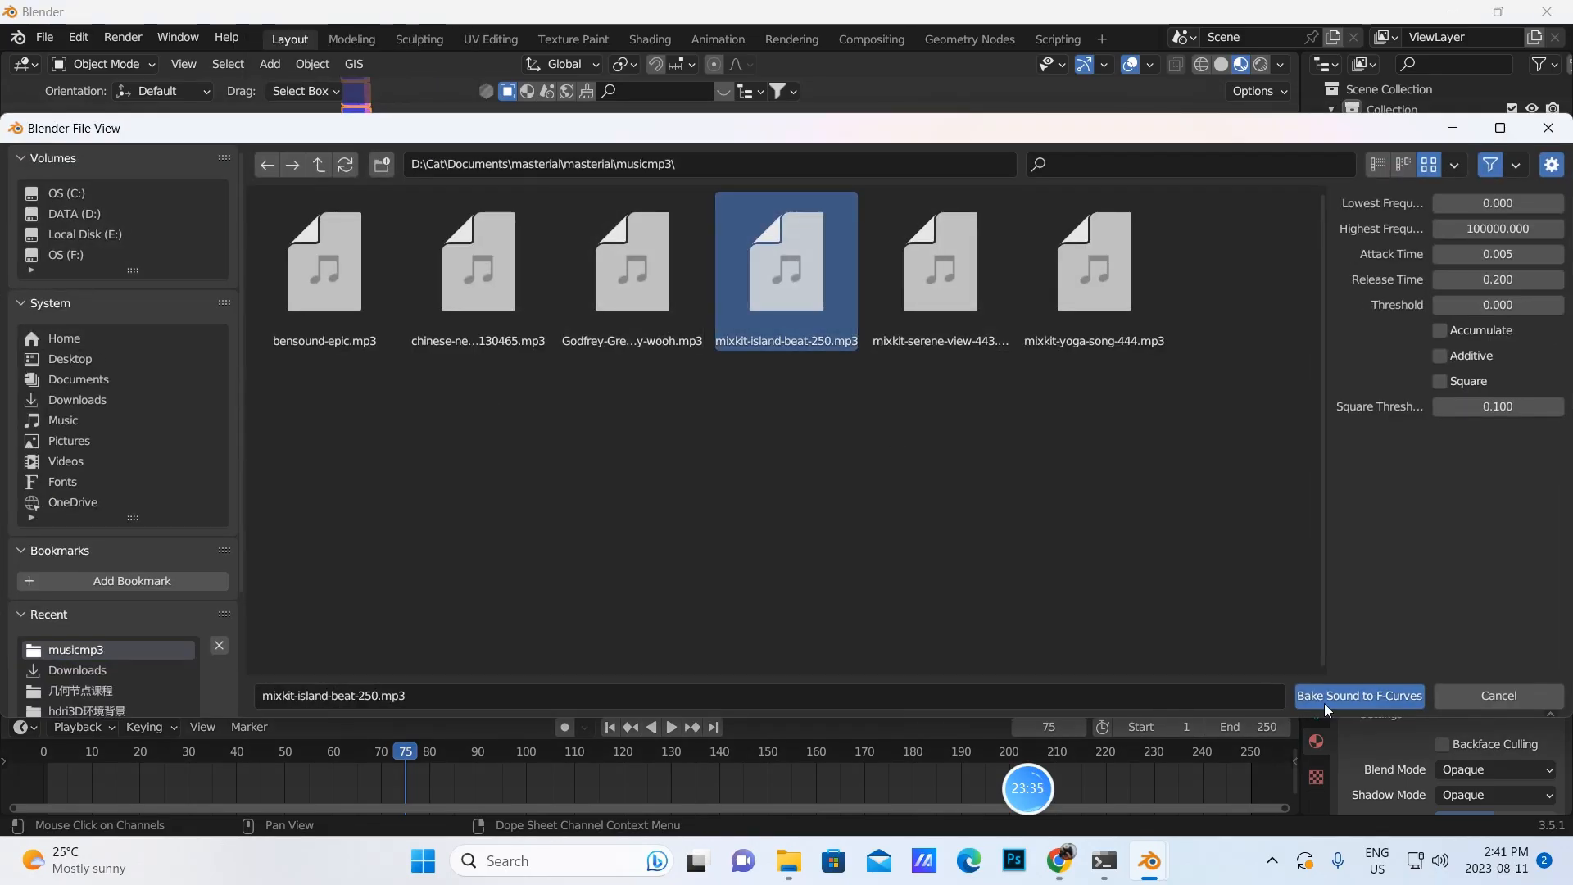
left_click(1356, 695)
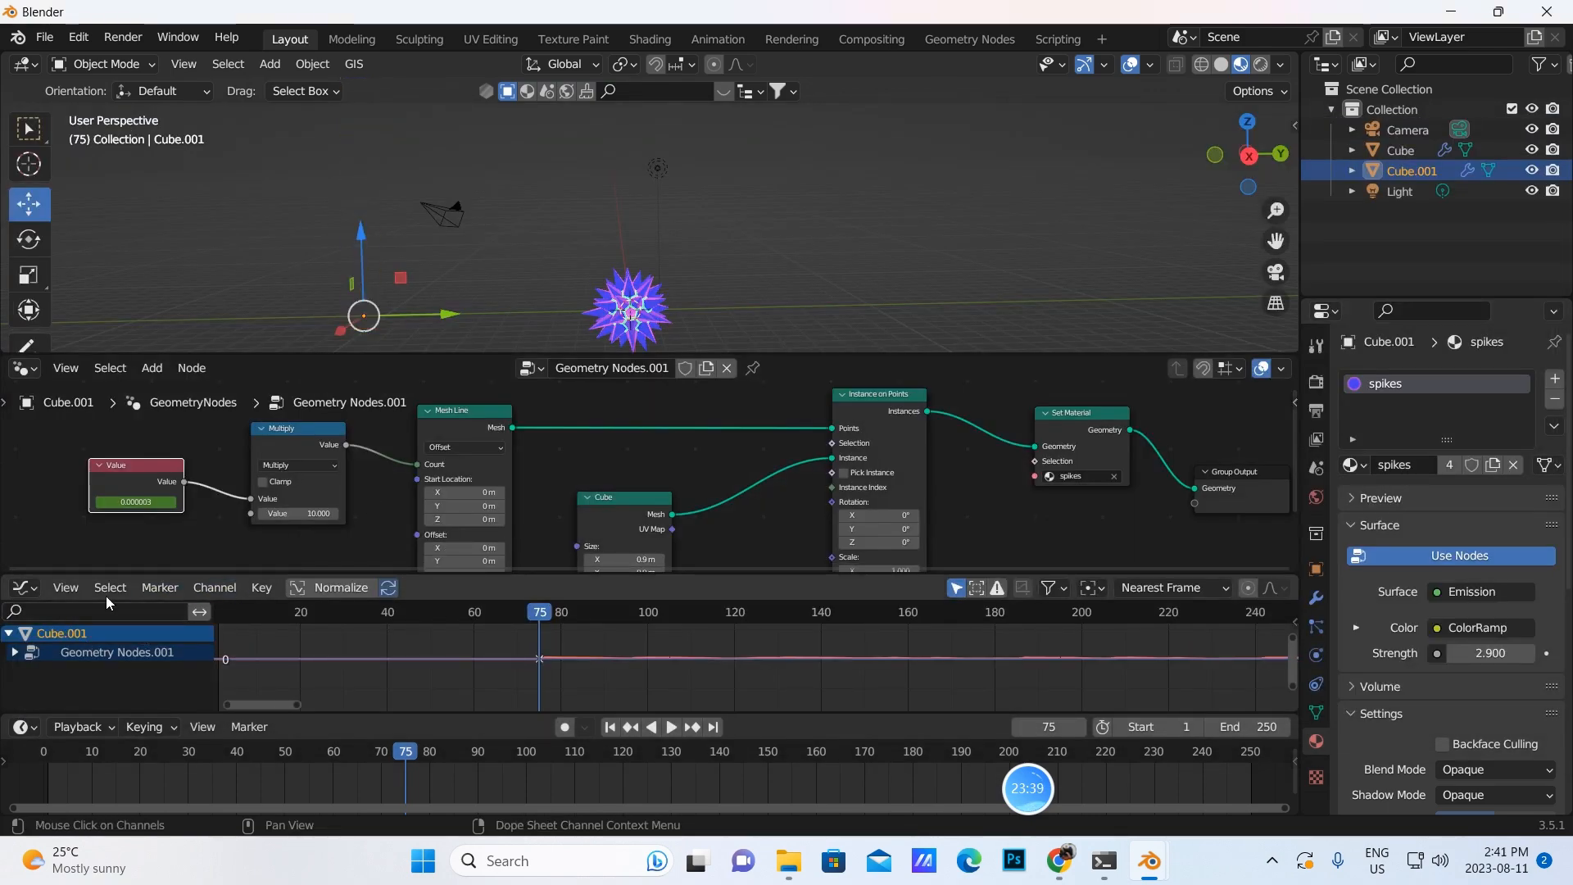
Switch the Graph Editor area to the Video Sequencer and delete the bensound-epic.mp3 strip
left_click(36, 587)
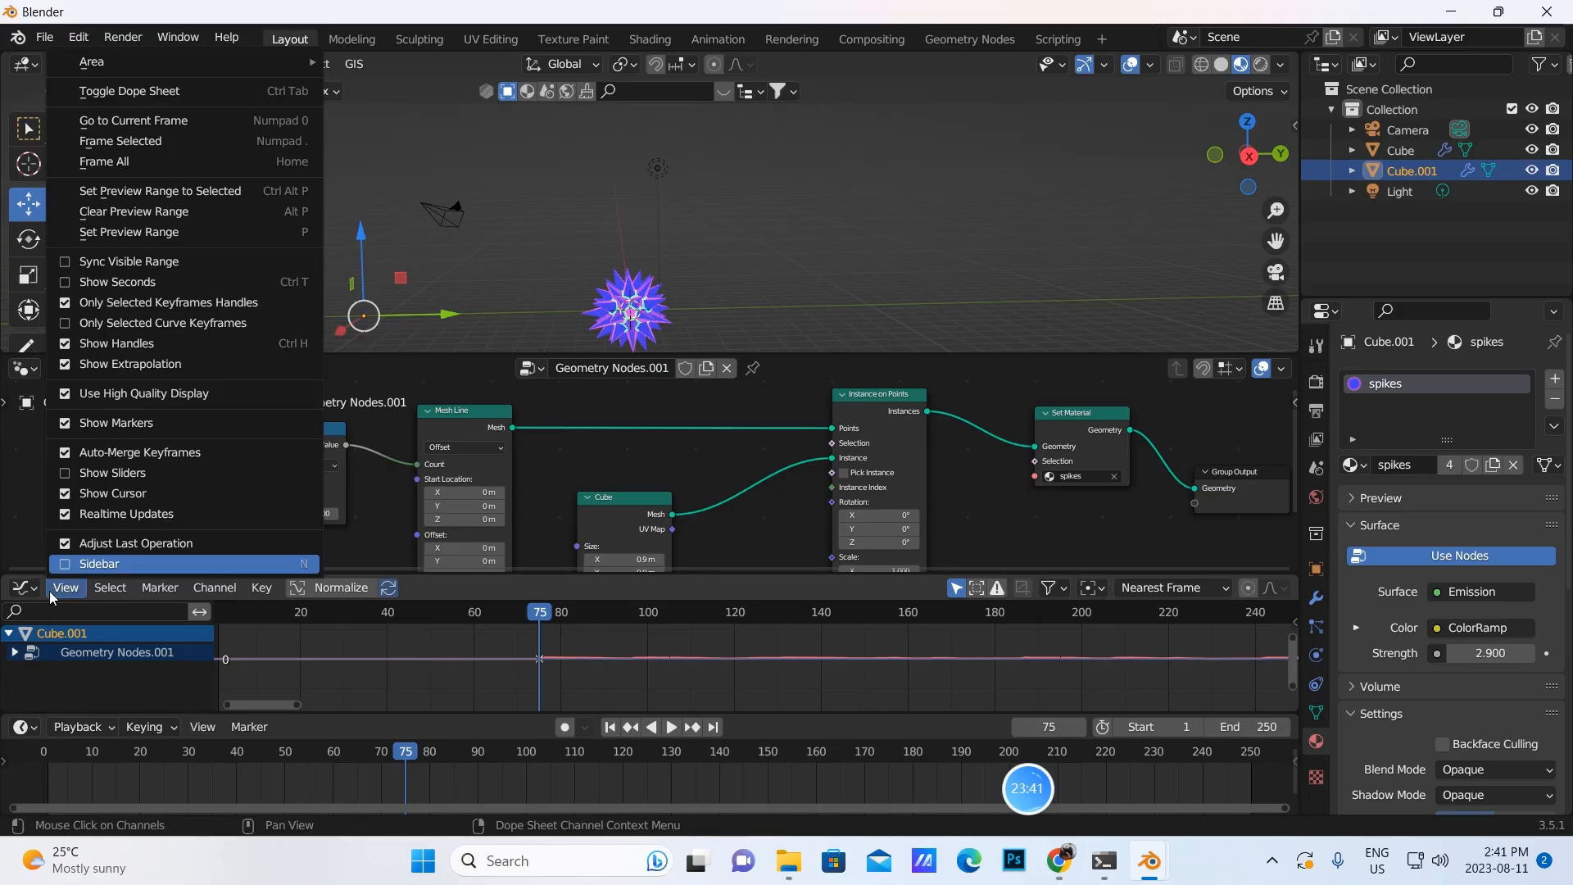
left_click(32, 592)
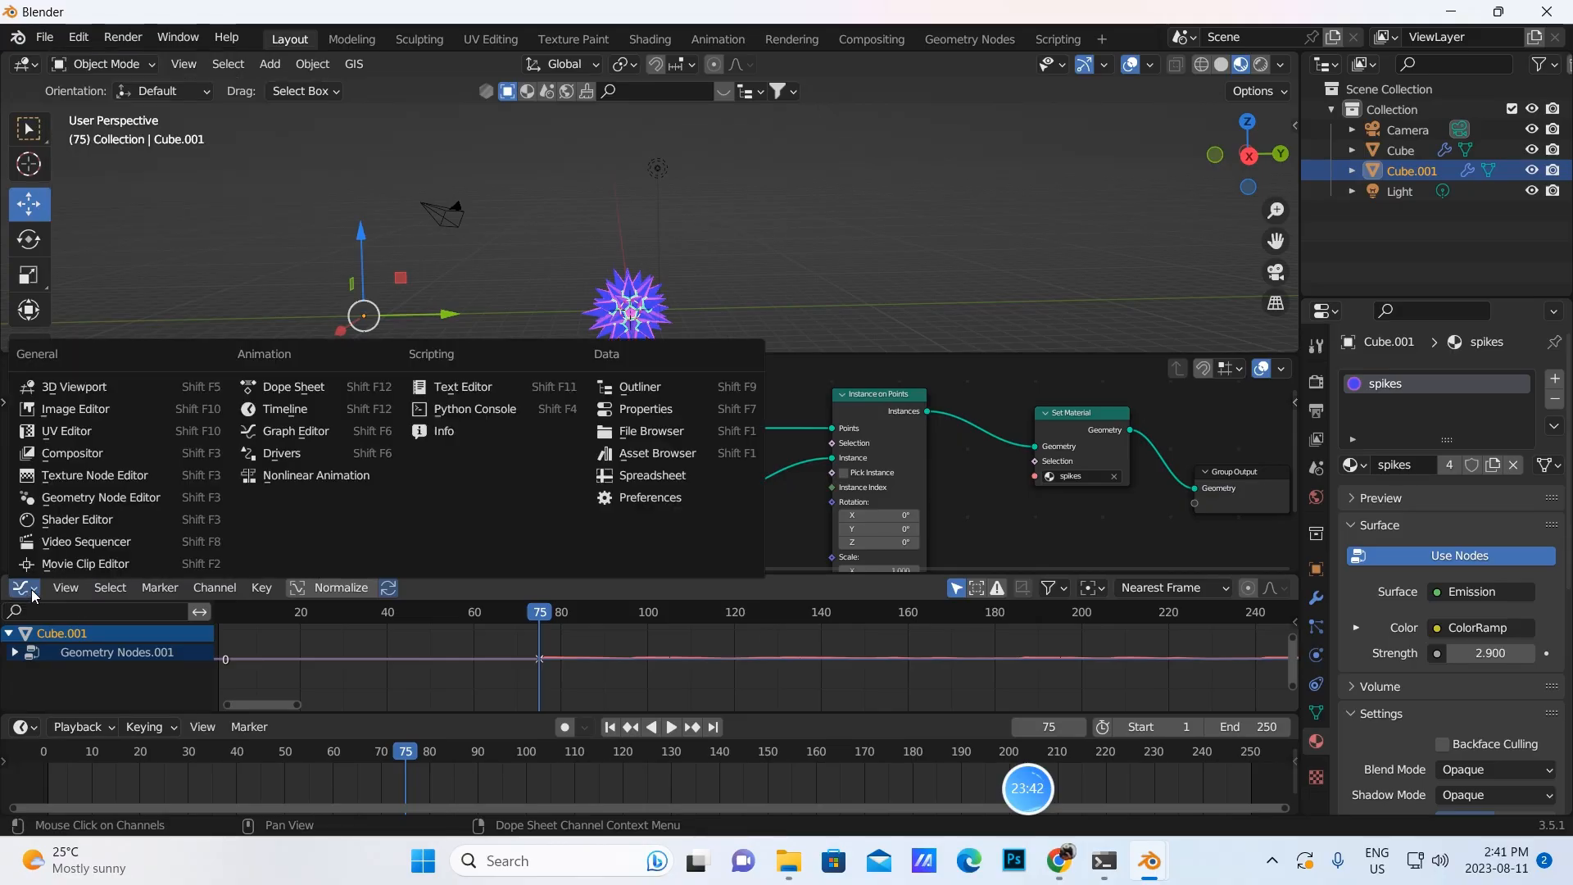
left_click(51, 542)
left_click(361, 587)
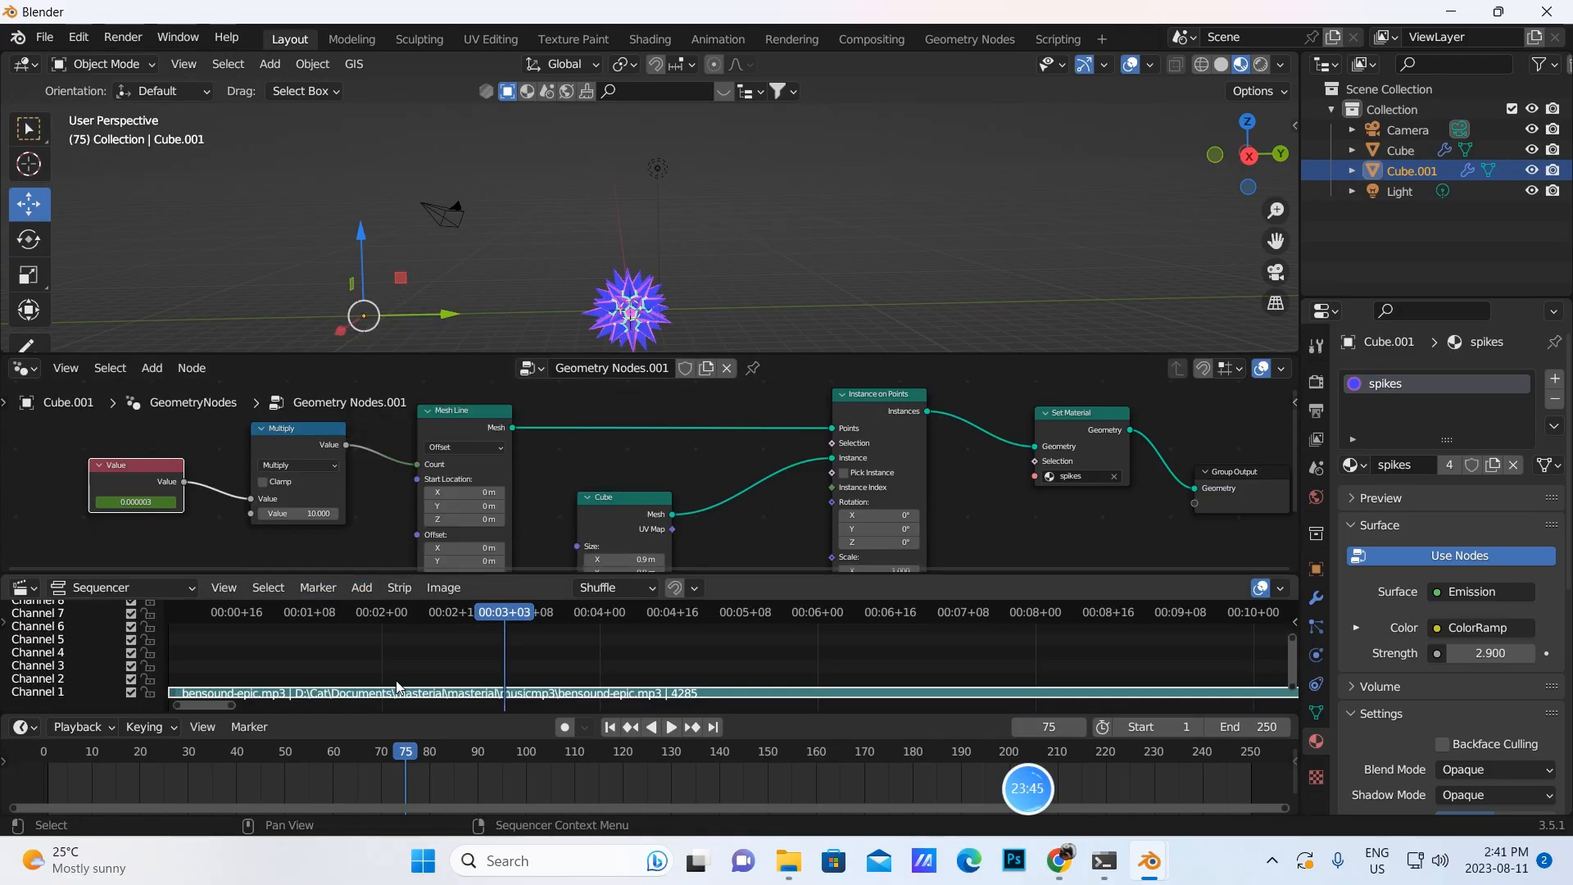
key("Delete")
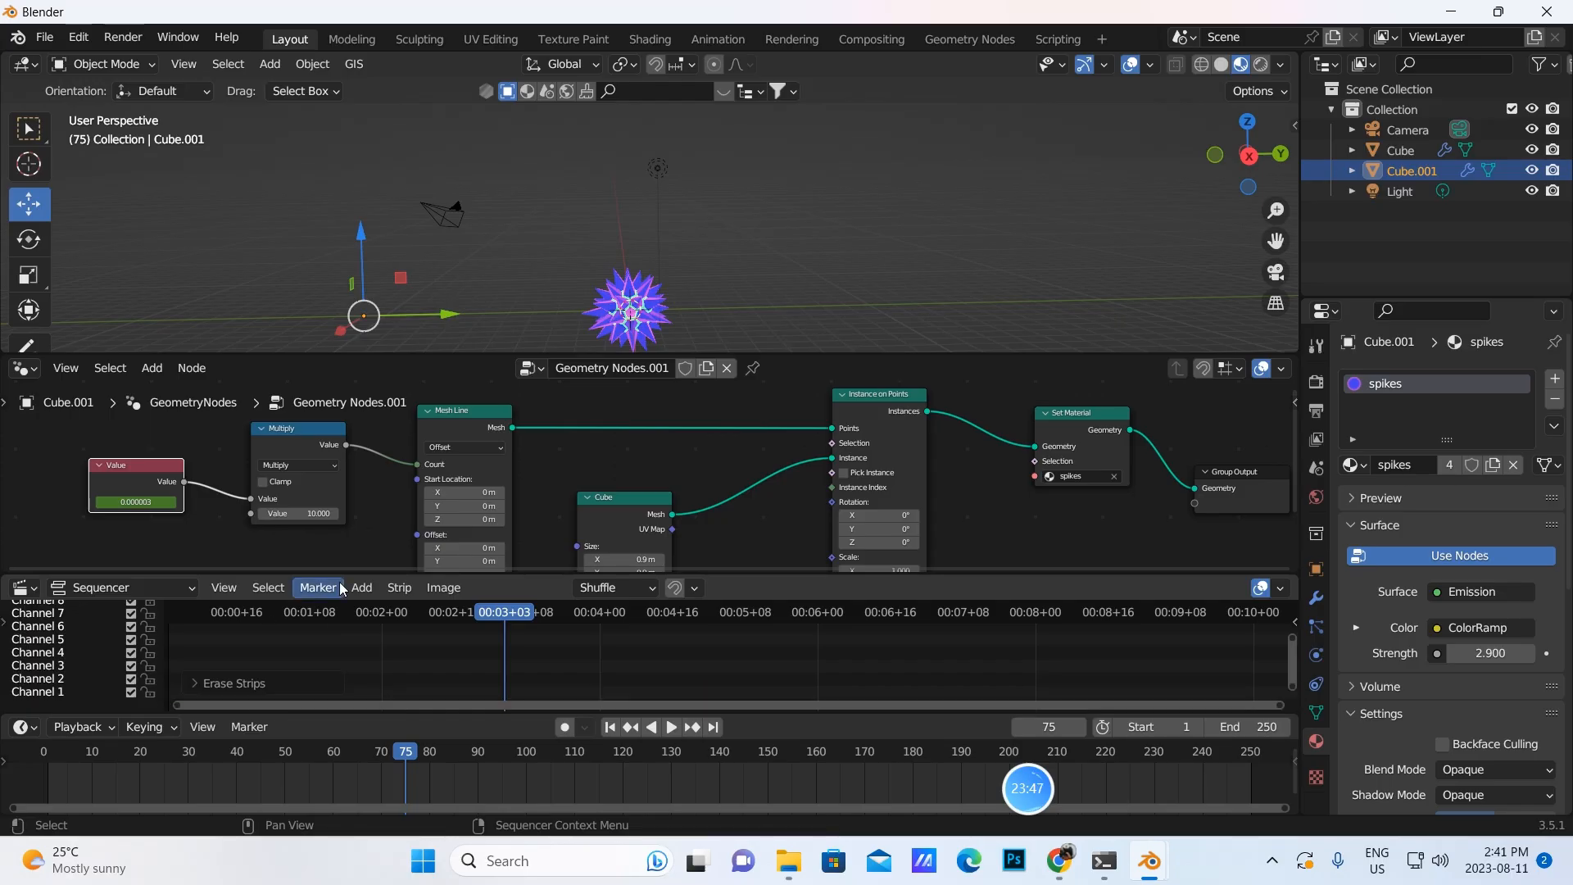
Add mixkit-island-beat-250.mp3 as a sound strip at frame 75 on channel 1 and preview the animation
left_click(362, 588)
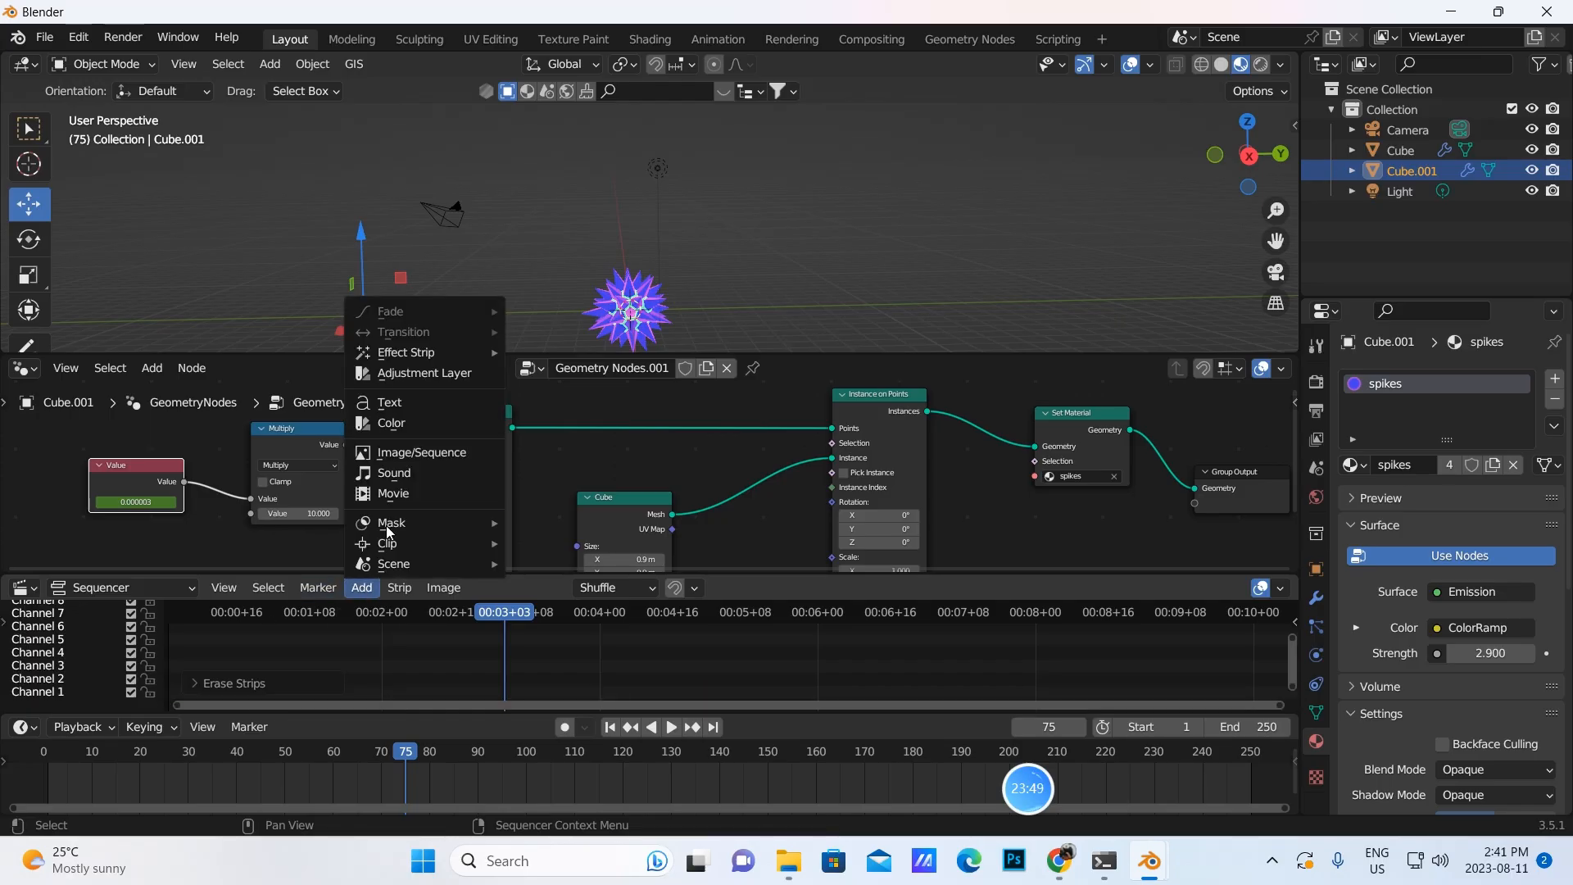
left_click(396, 472)
left_click(811, 264)
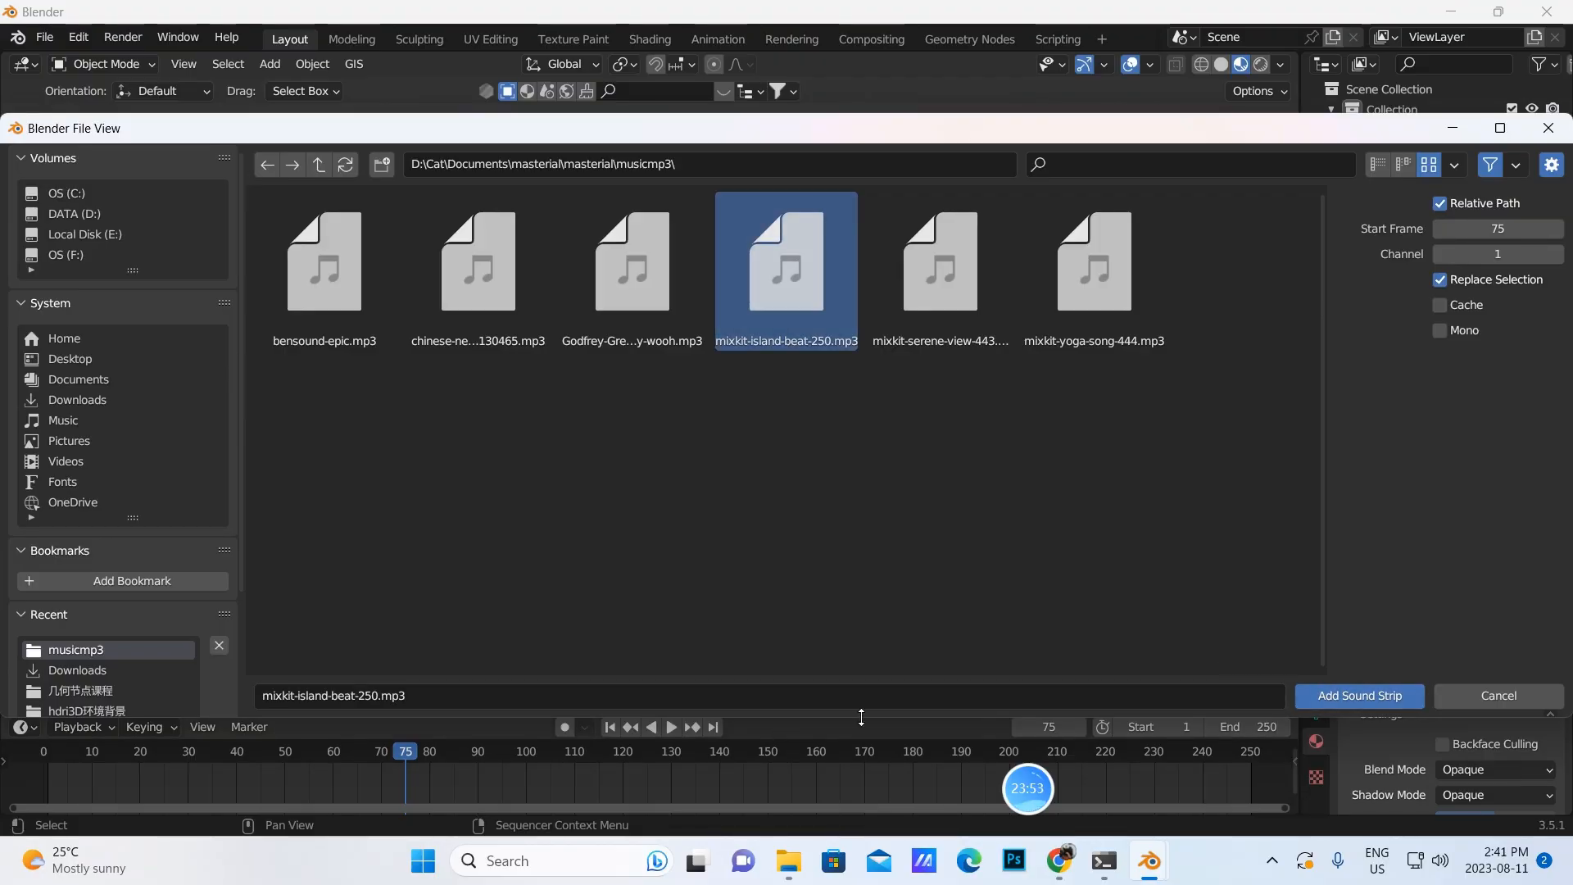
left_click(1334, 693)
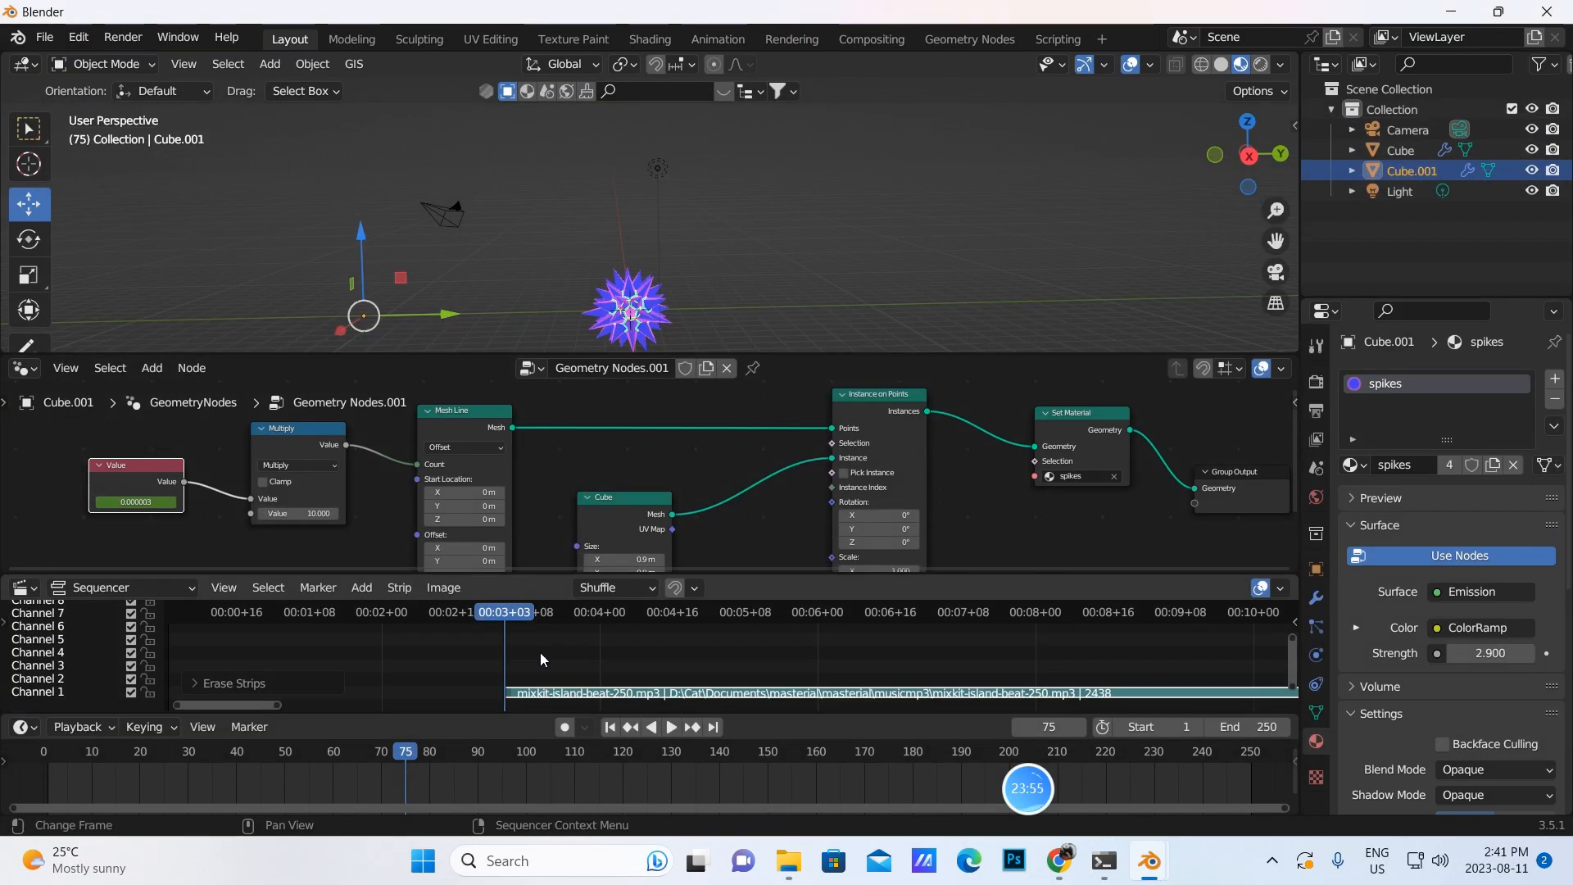
left_click(675, 725)
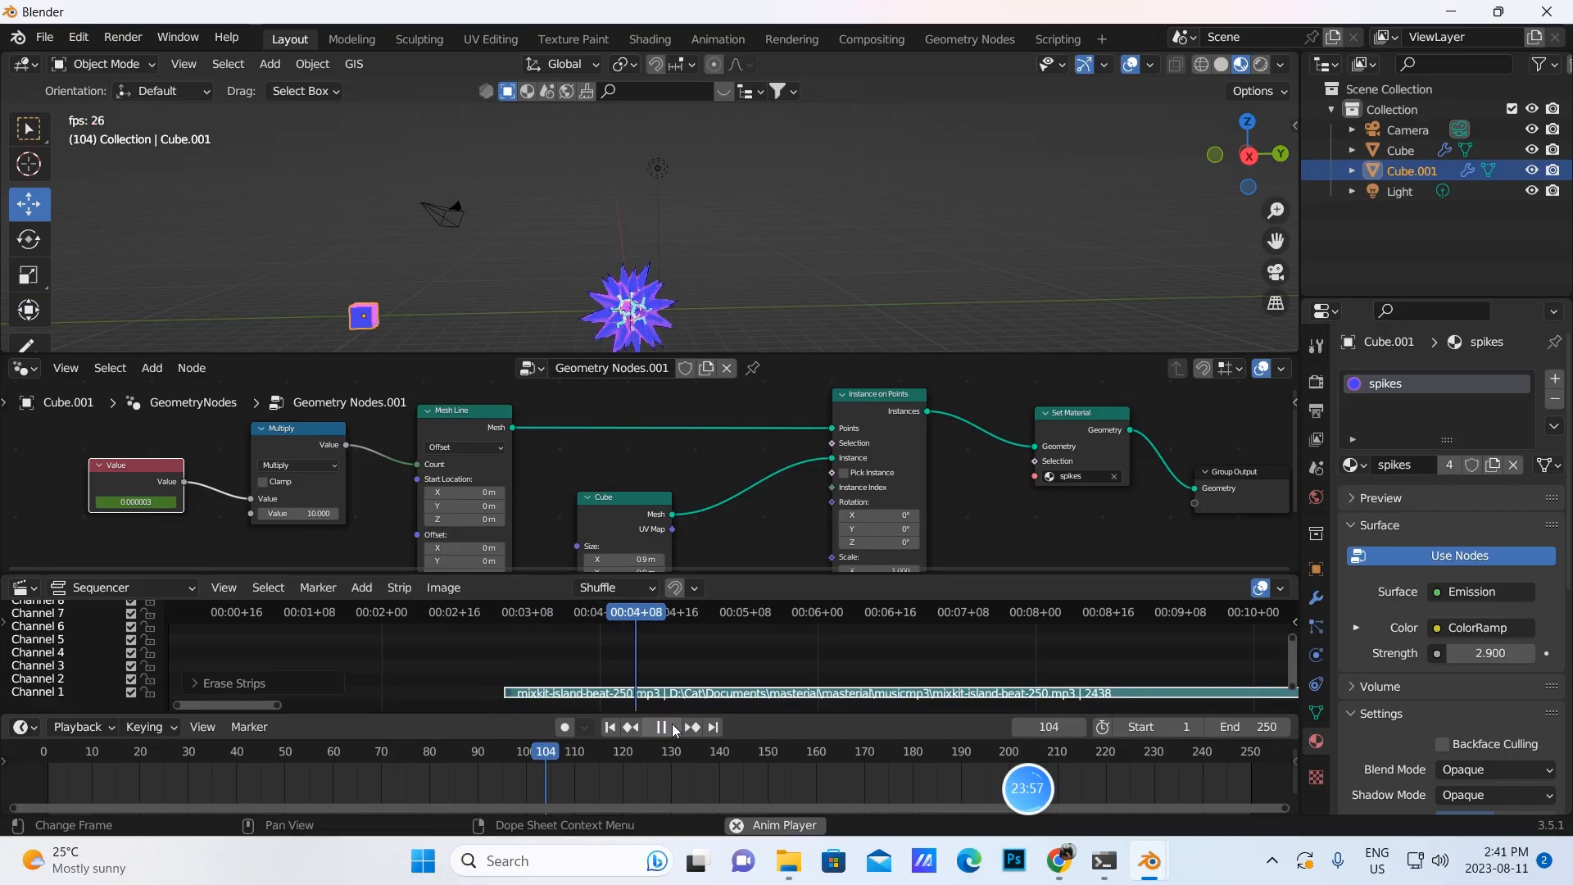
left_click(661, 727)
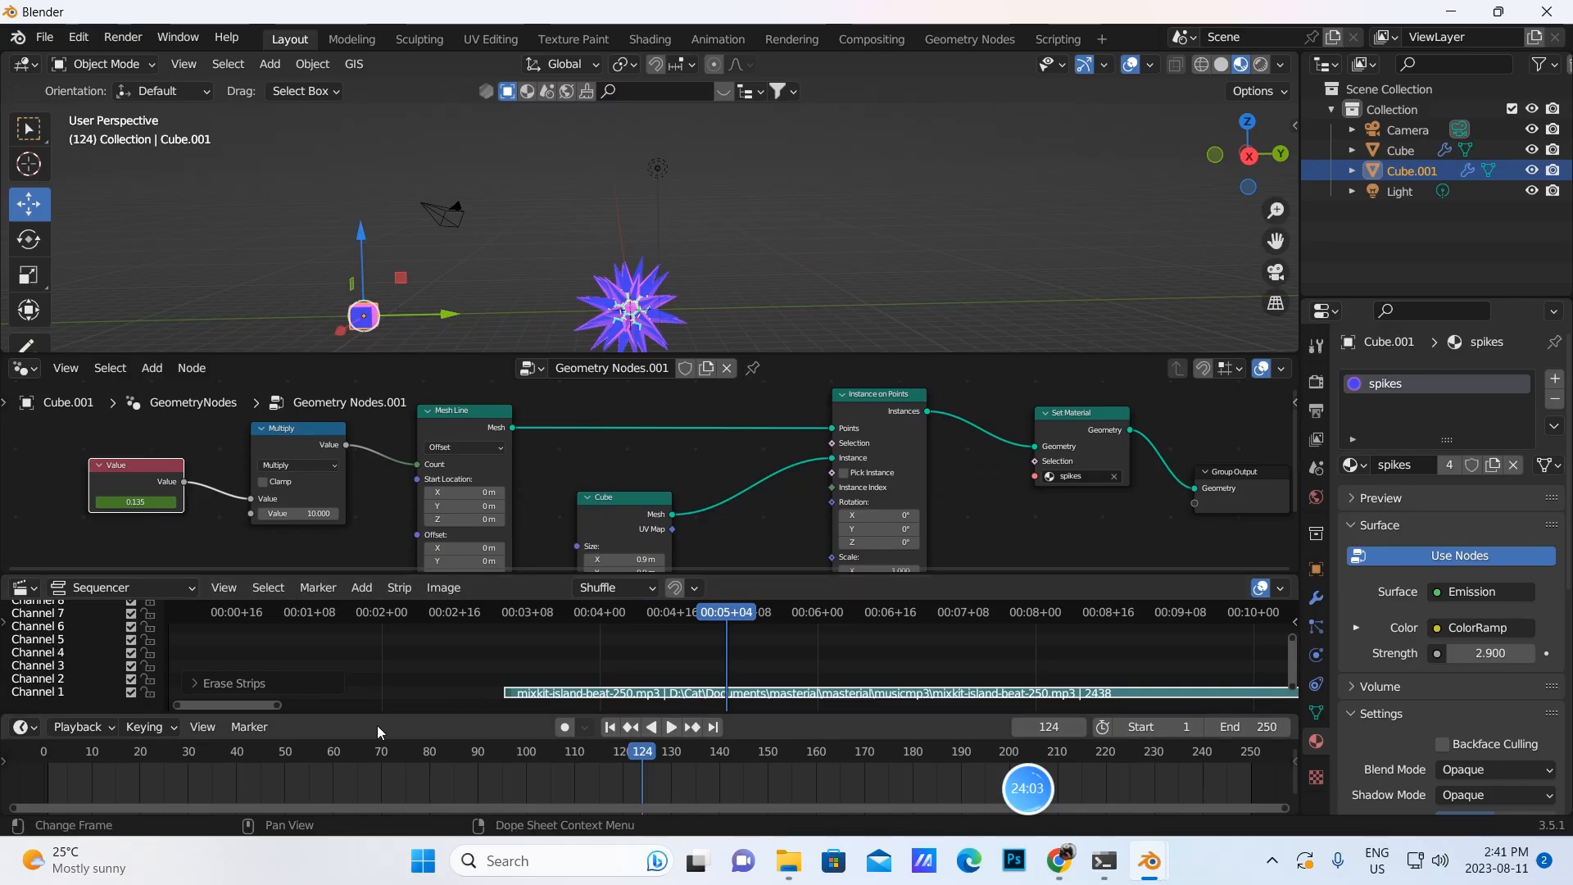
Delete the mixkit-island-beat-250.mp3 strip that starts at frame 75 from the Video Sequencer
left_click(31, 588)
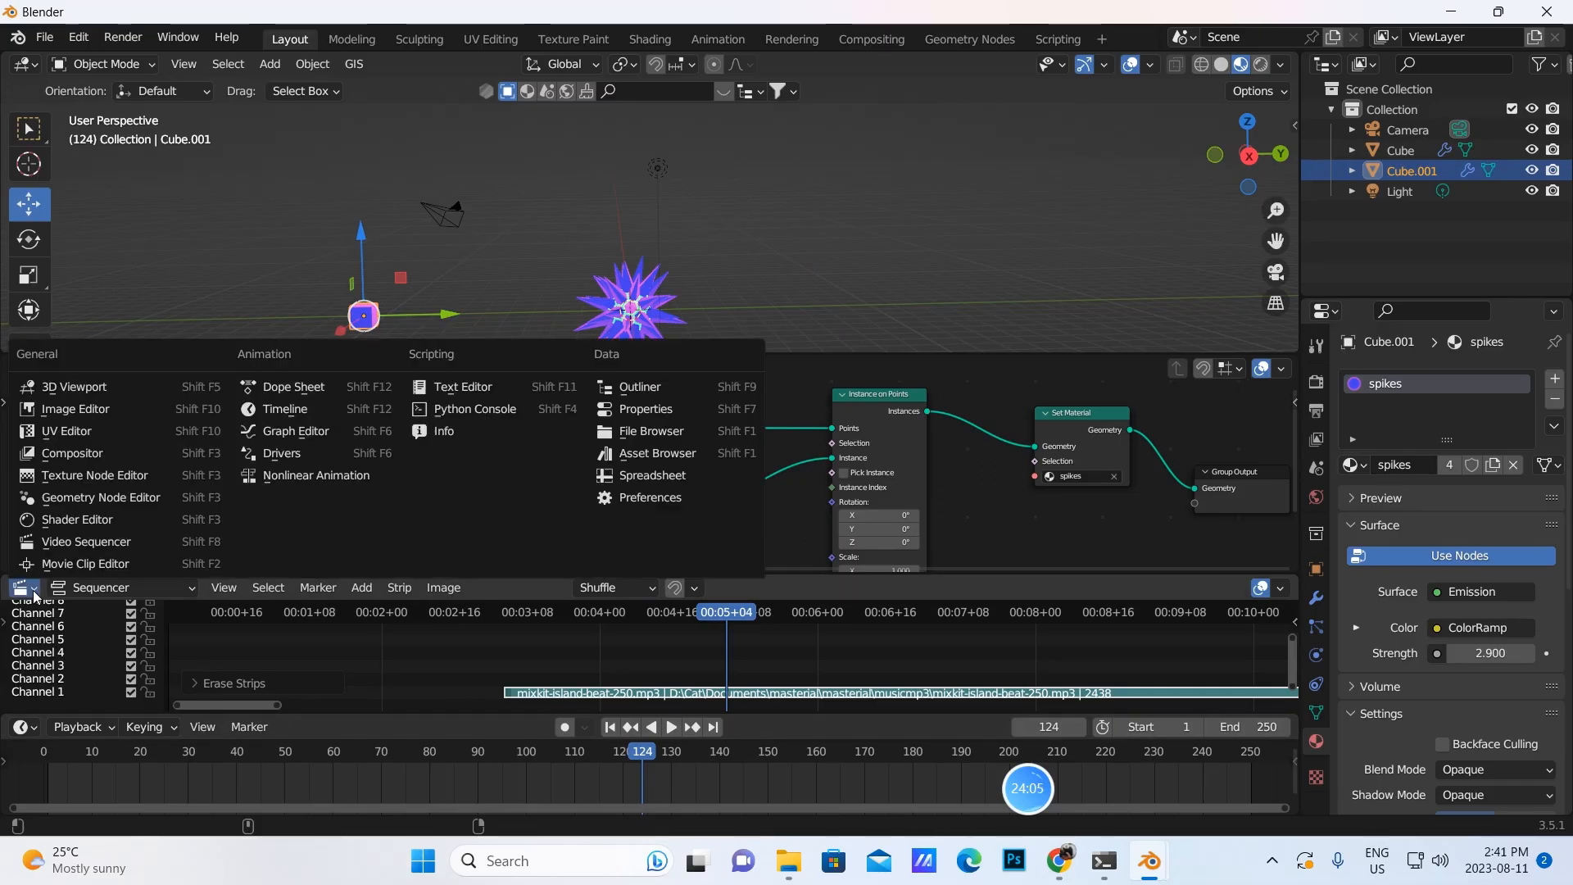
left_click(56, 543)
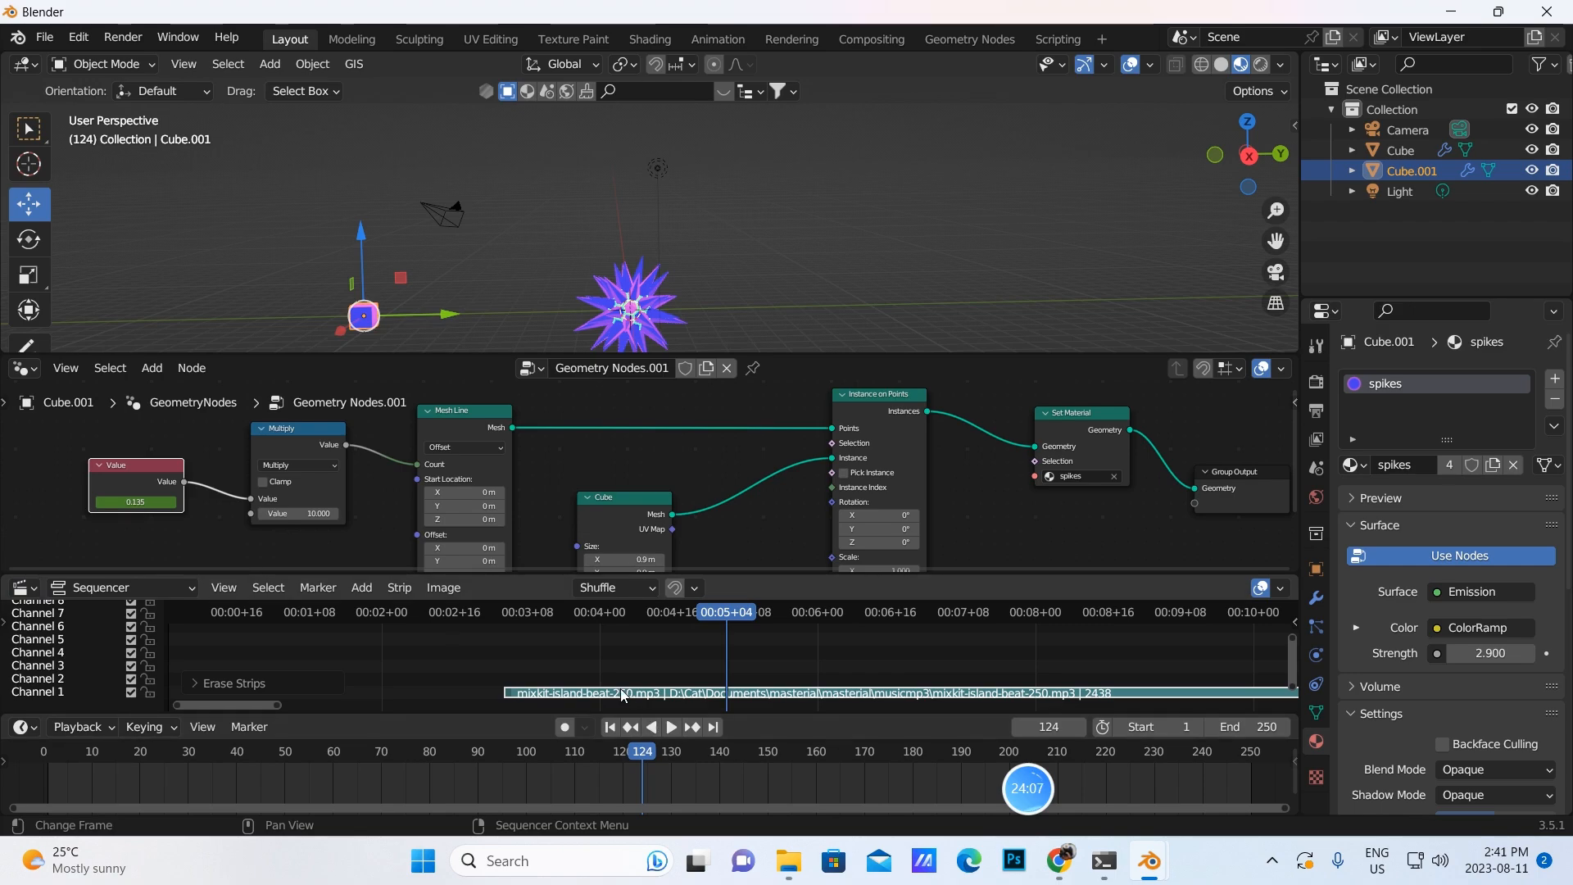
key("Delete")
Return to frame 1 and add mixkit-island-beat-250.mp3 as a sound strip on channel 1 starting there
left_click(361, 588)
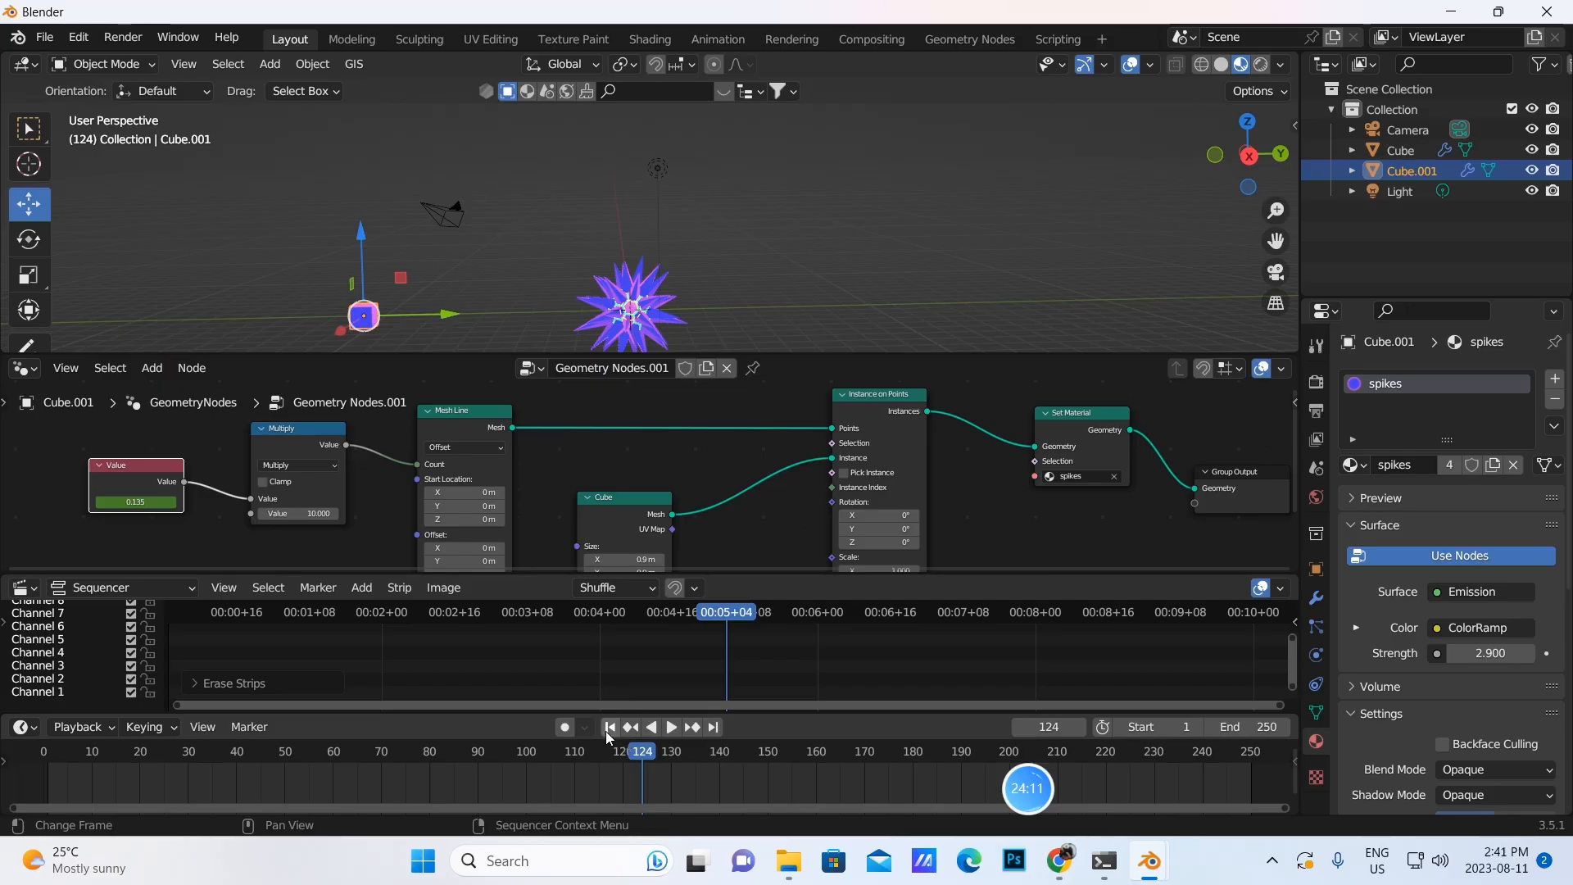
left_click(608, 727)
left_click(362, 587)
left_click(373, 471)
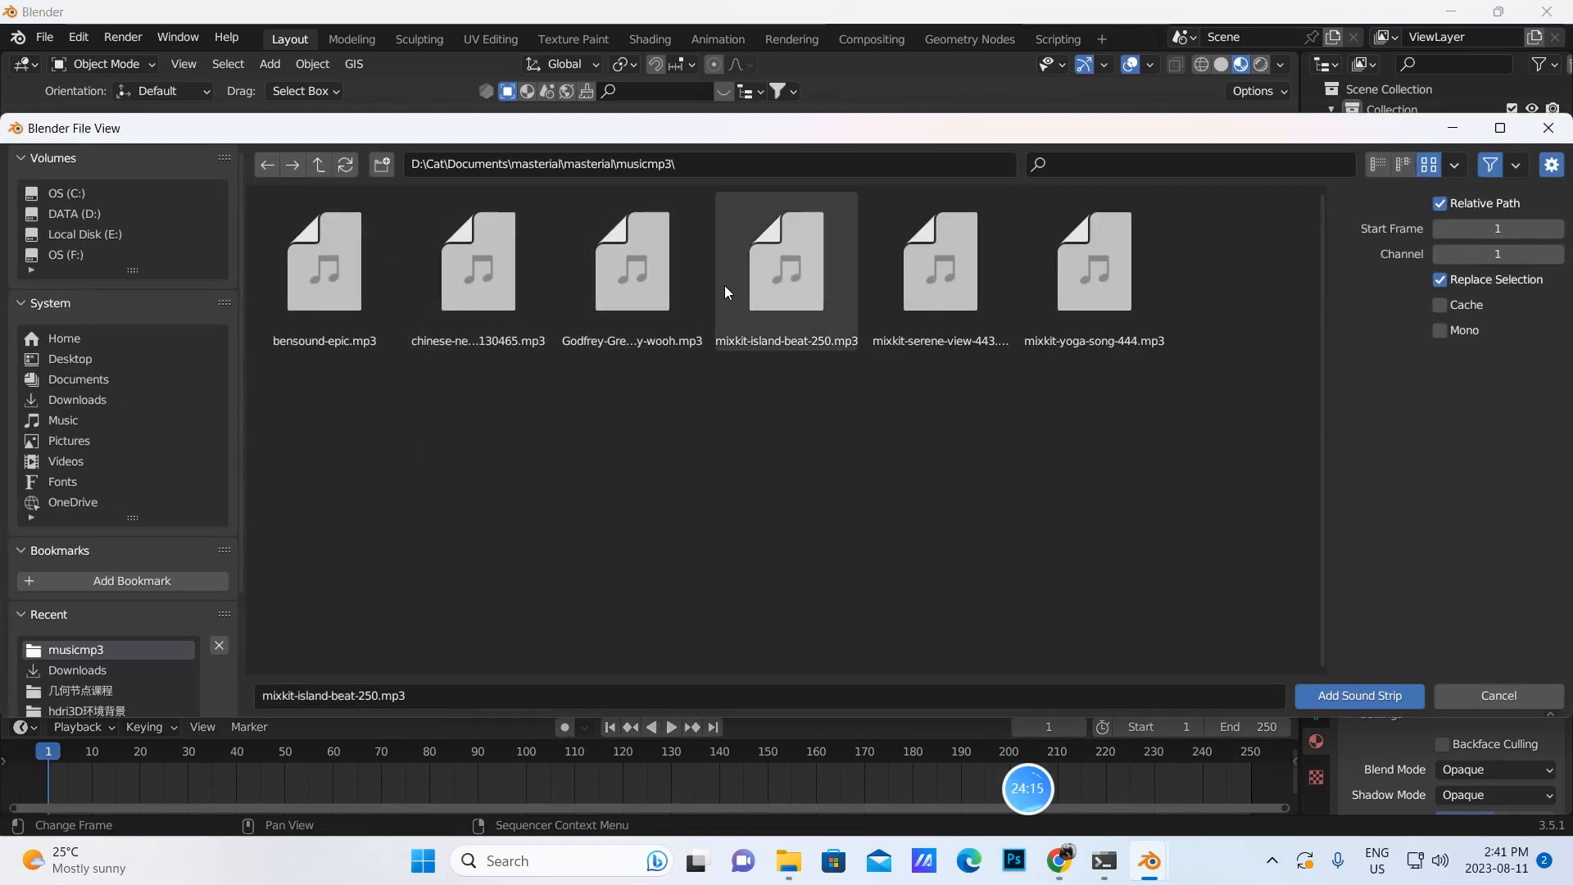
left_click(778, 283)
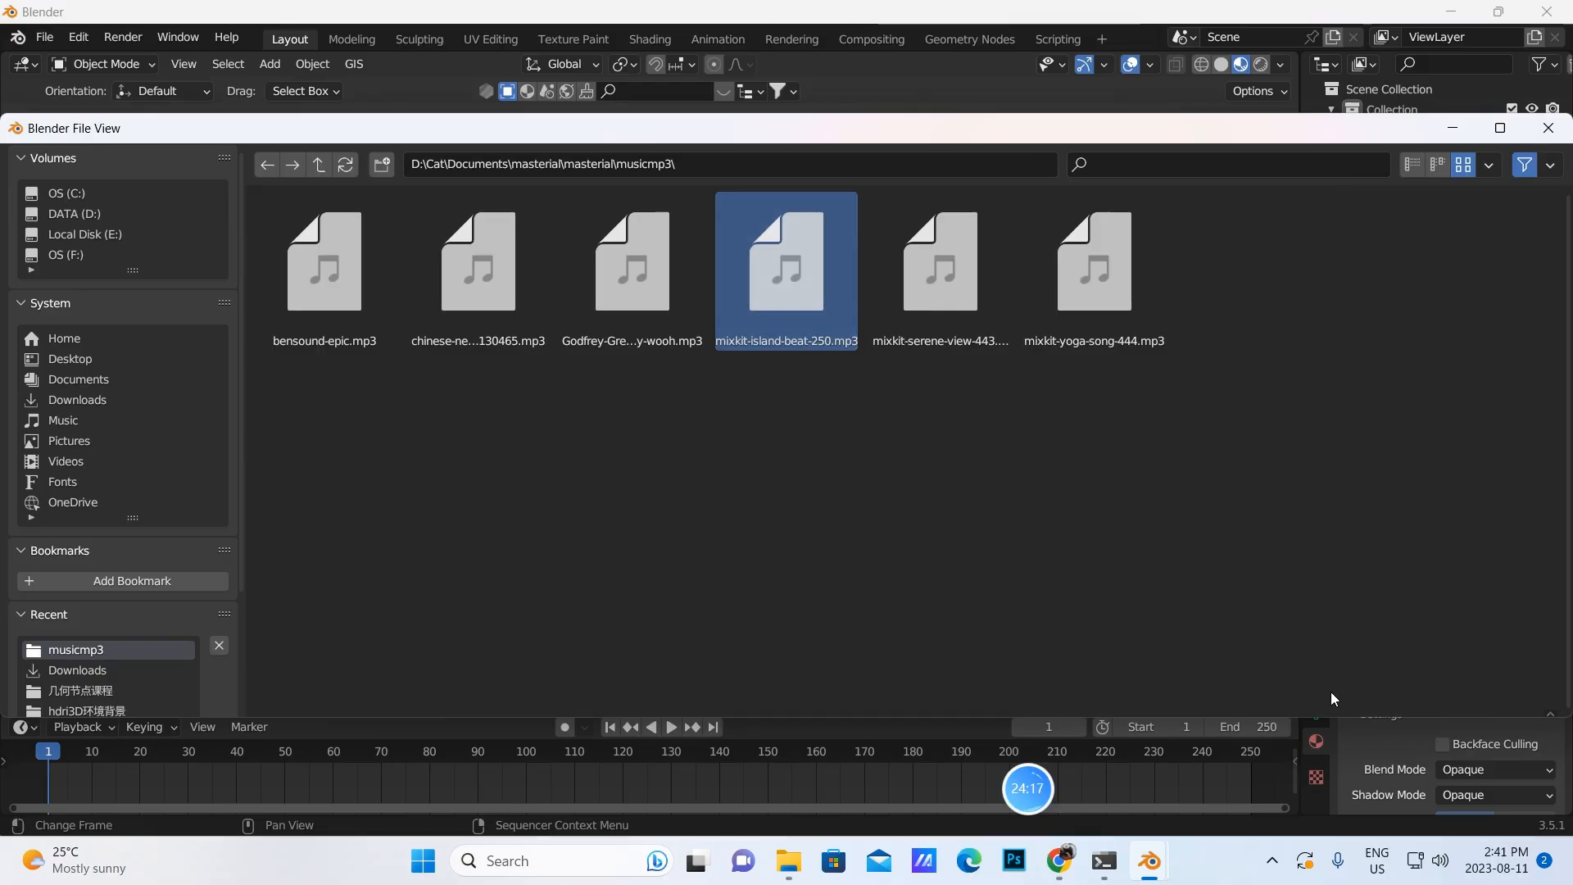
left_click(1343, 695)
Switch the Video Sequencer area back to the Graph Editor and preview the animation from frame 1
left_click(36, 592)
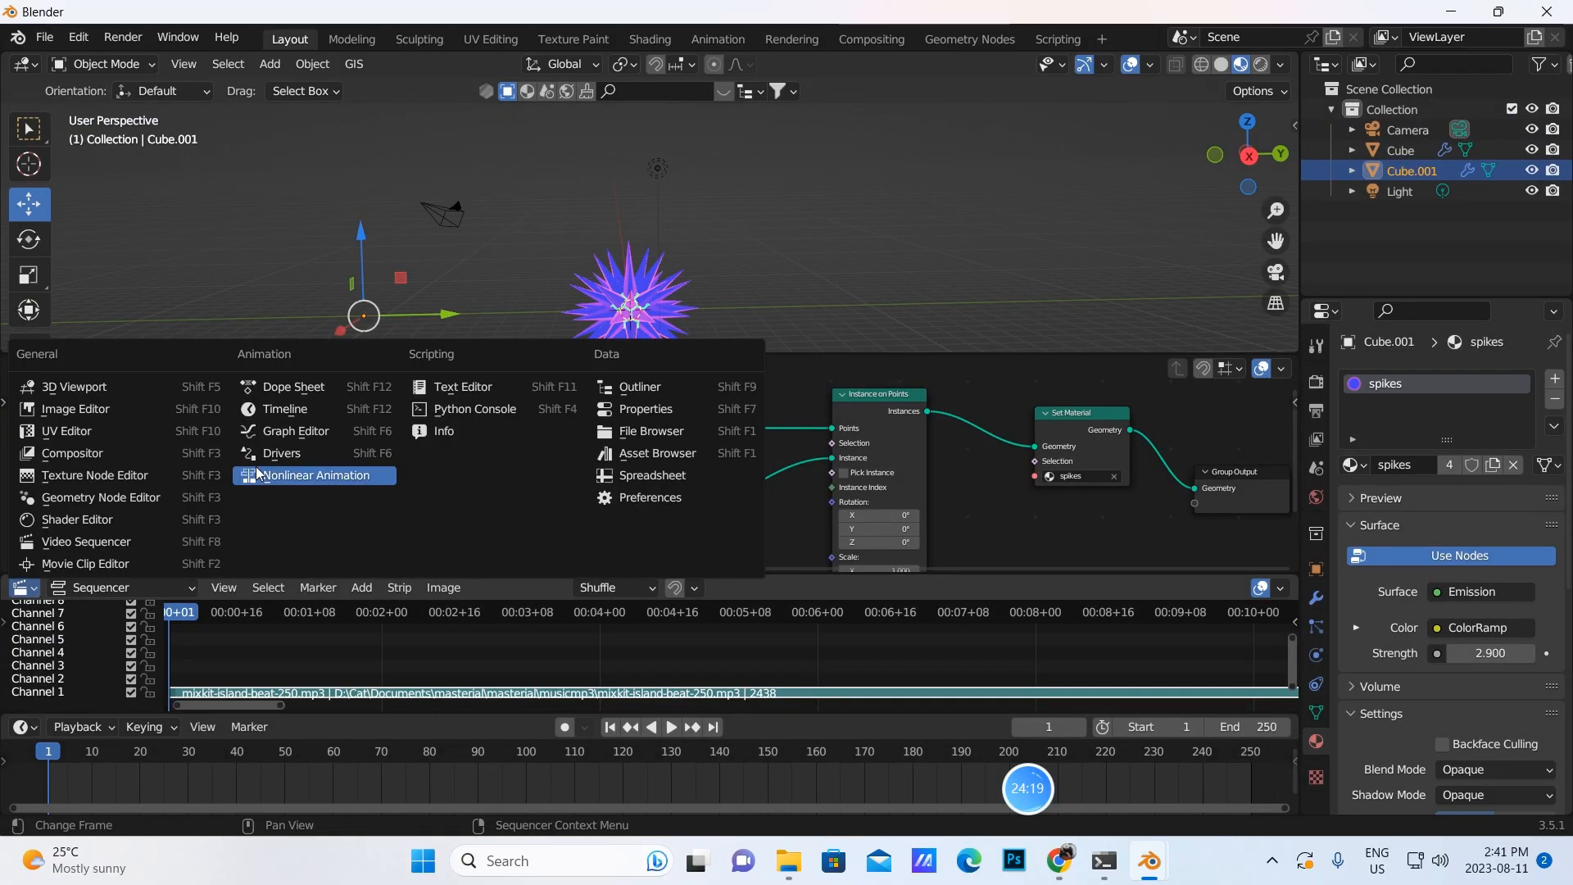
left_click(336, 431)
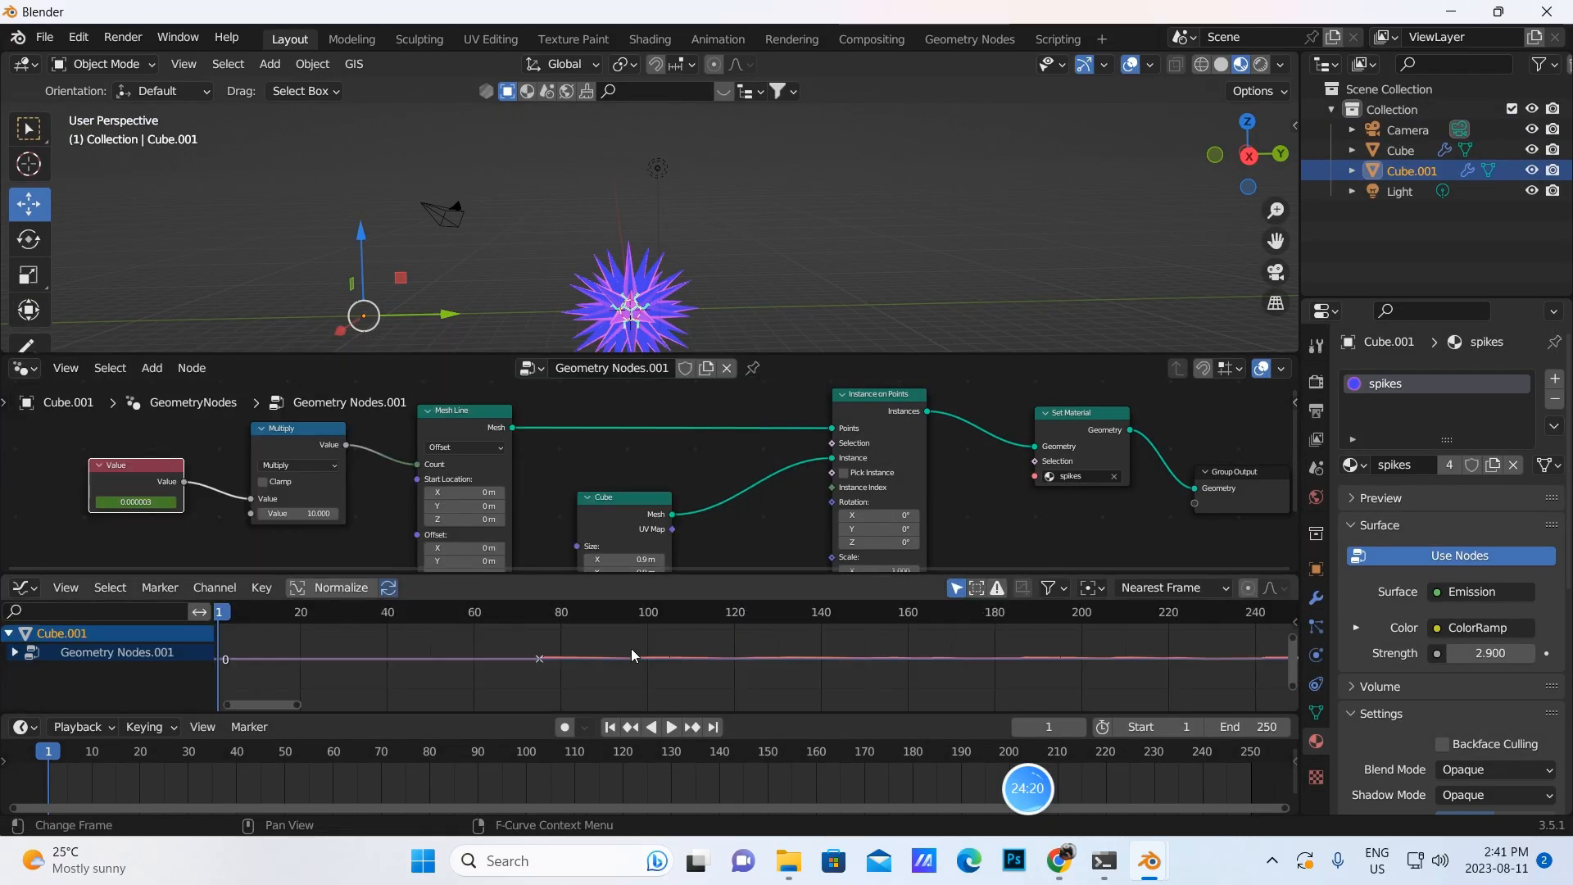
left_click(671, 728)
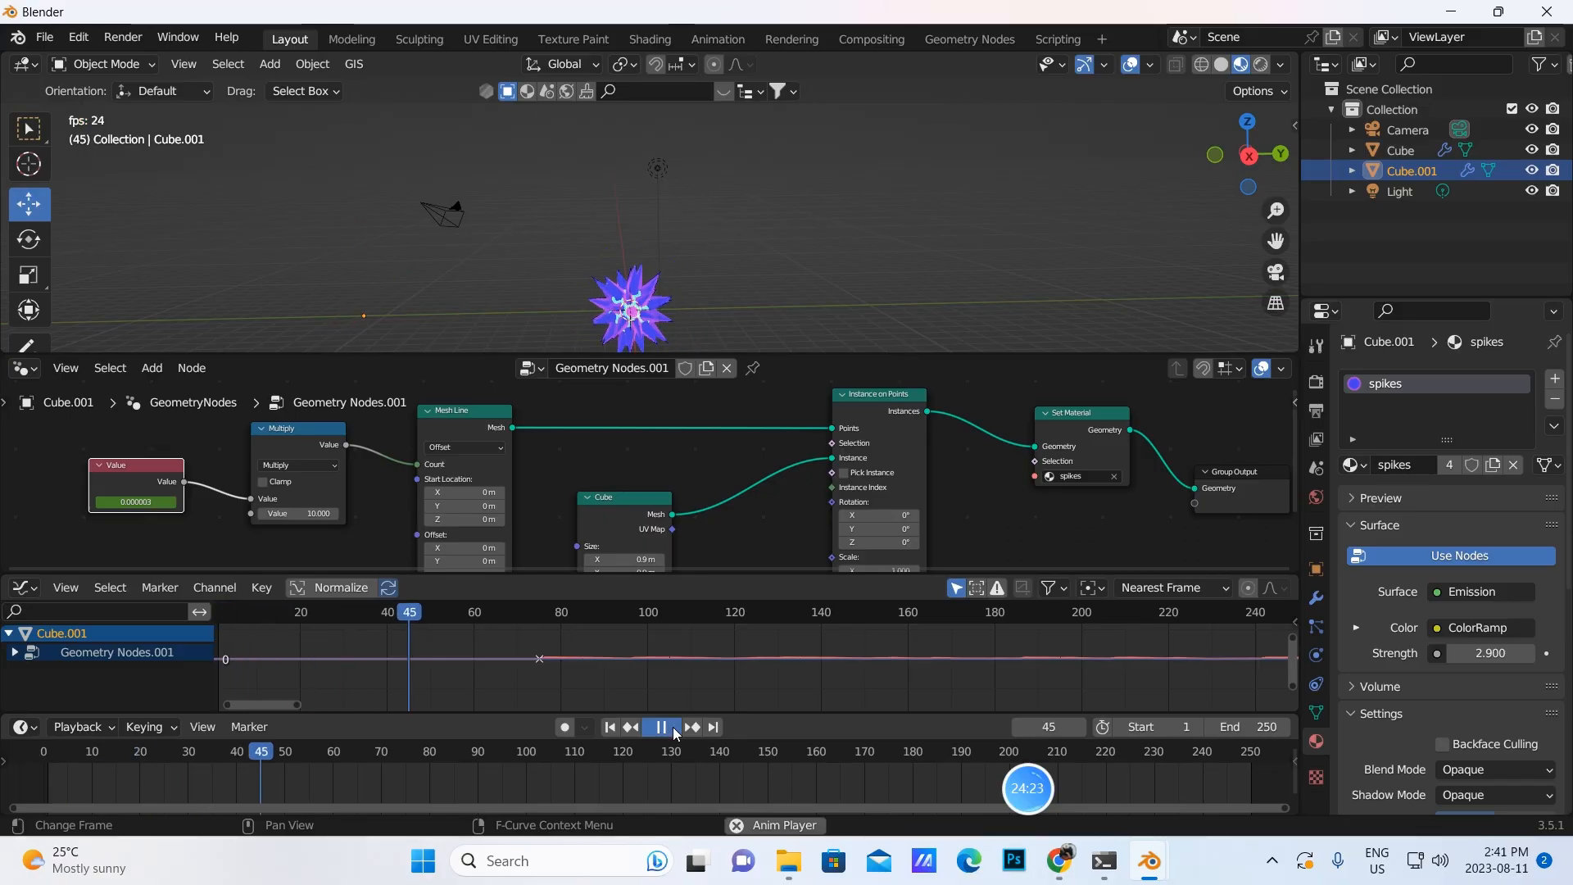
key("Escape")
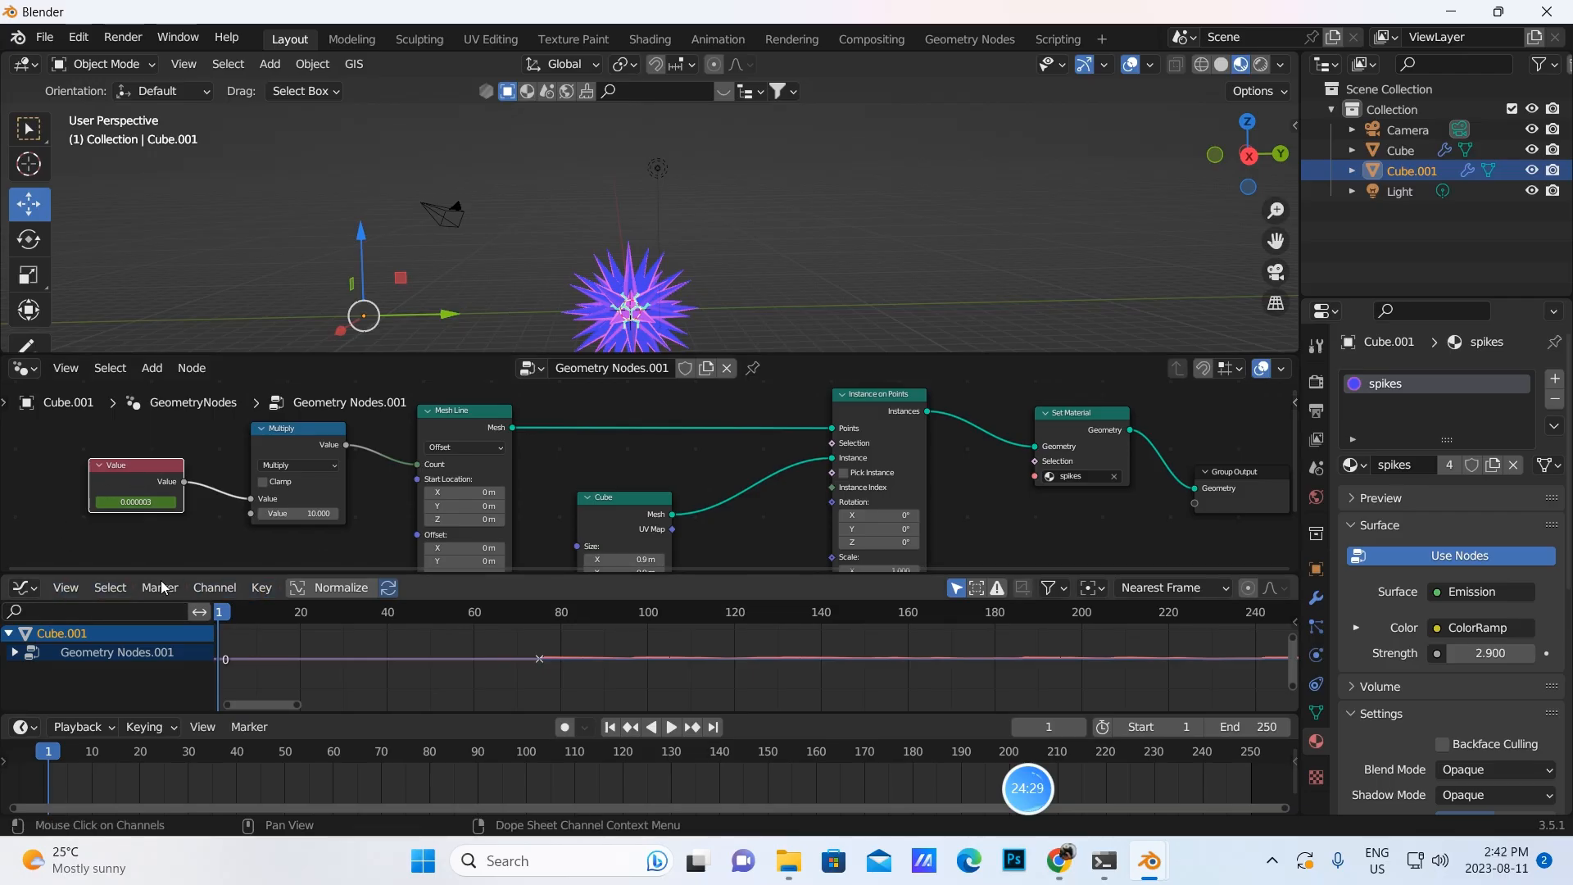
Bake mixkit-island-beat-250.mp3 to the Value node's F-curve of Cube.001 starting at frame 1
left_click(261, 588)
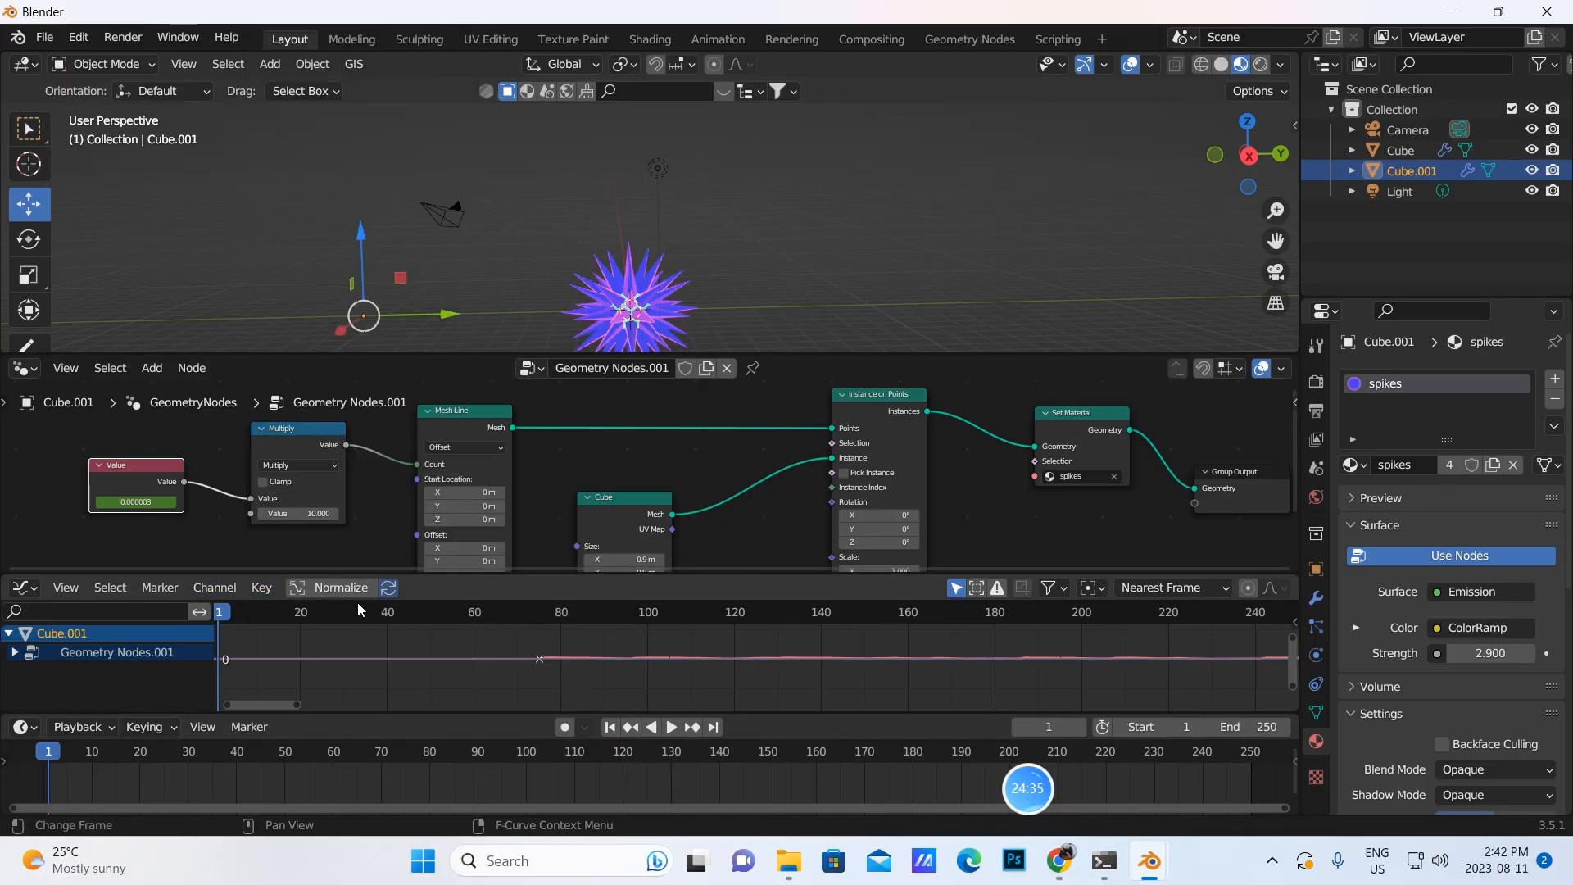
left_click(263, 588)
mouse_move(328, 474)
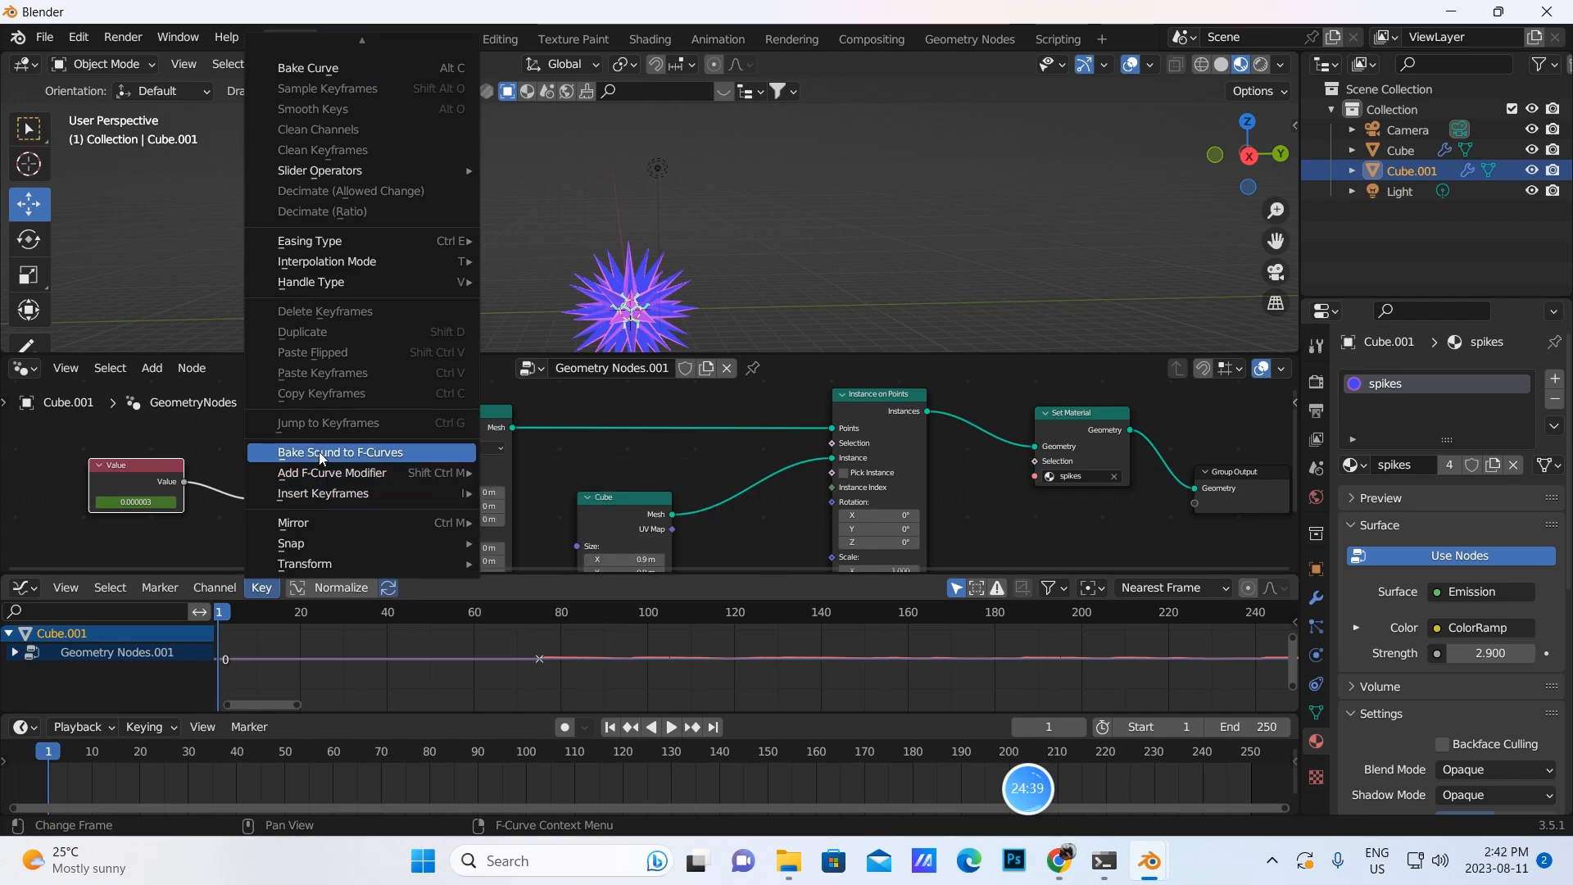
left_click(318, 452)
left_click(793, 301)
left_click(1358, 696)
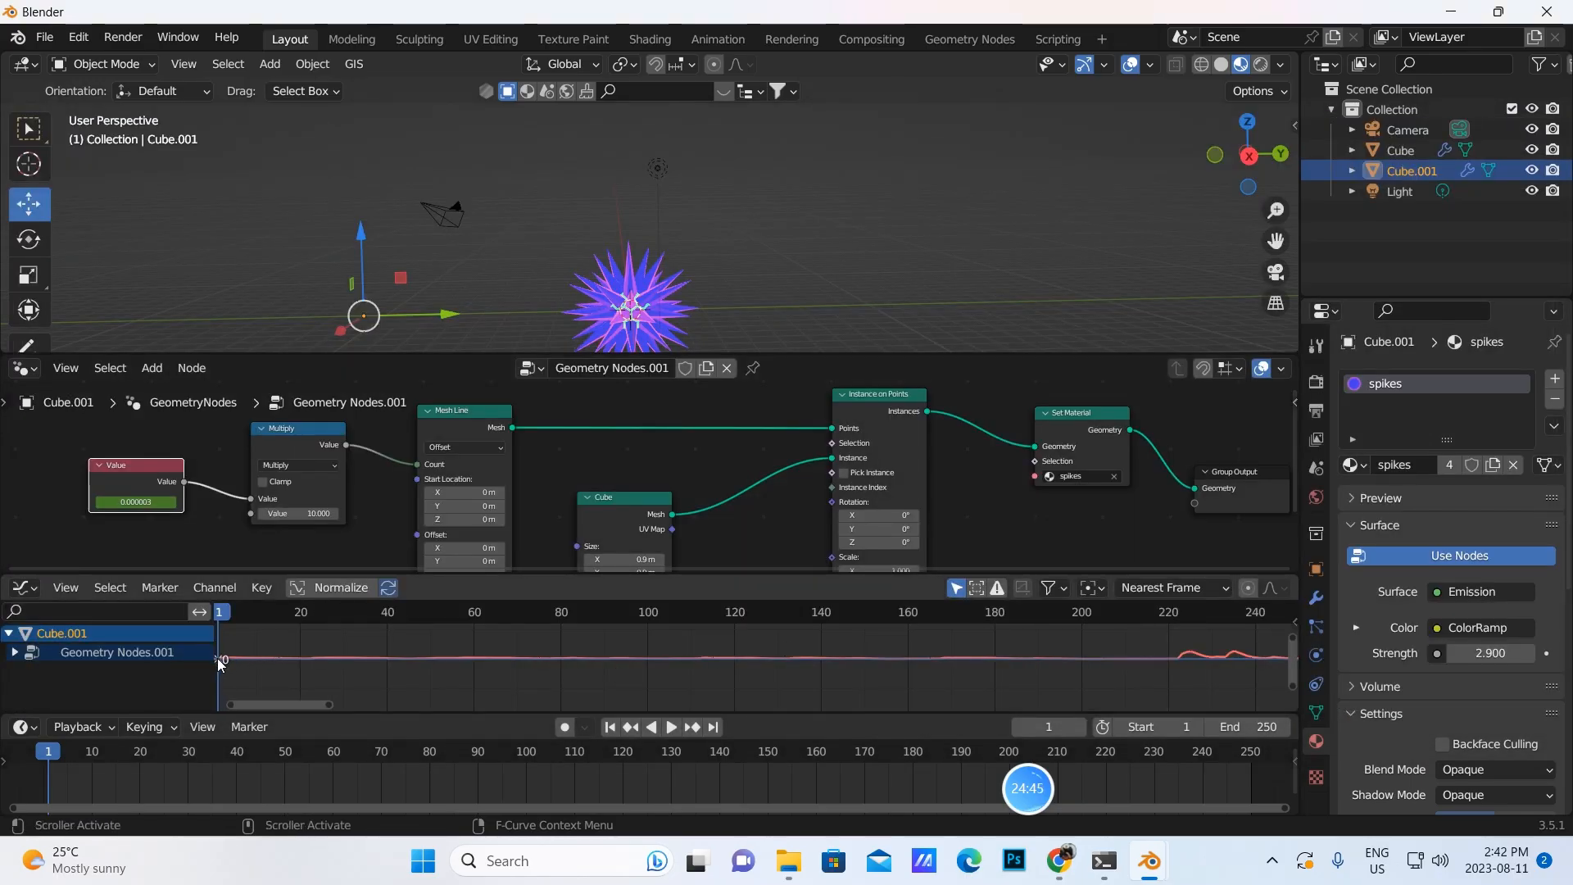
Check the sound strip in the Video Sequencer, return to the Graph Editor and play the animation from frame 1
left_click(29, 590)
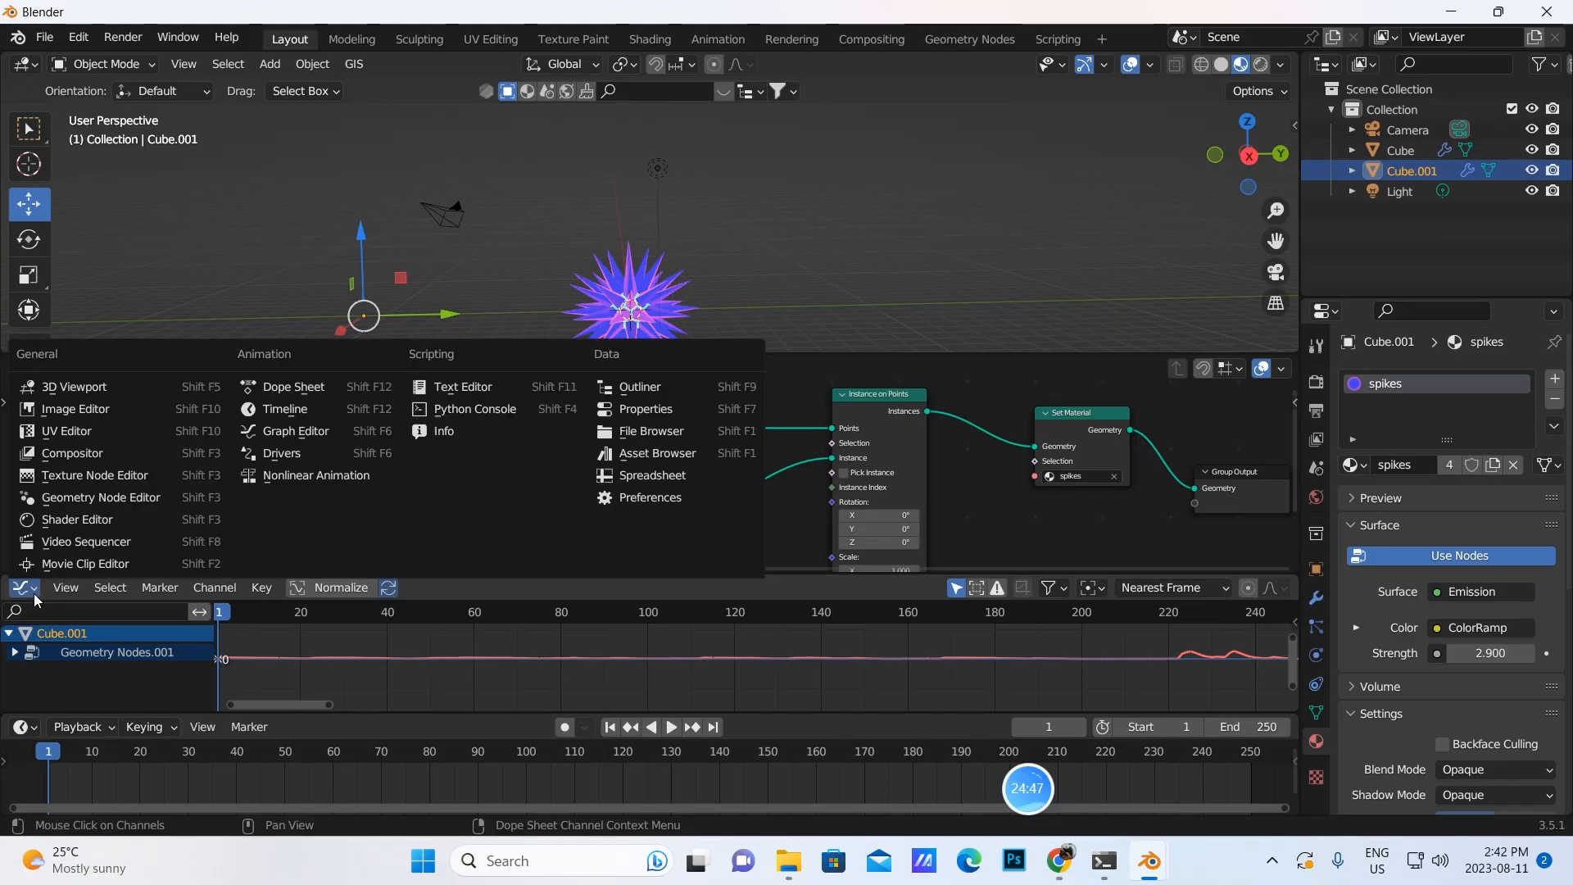
left_click(65, 542)
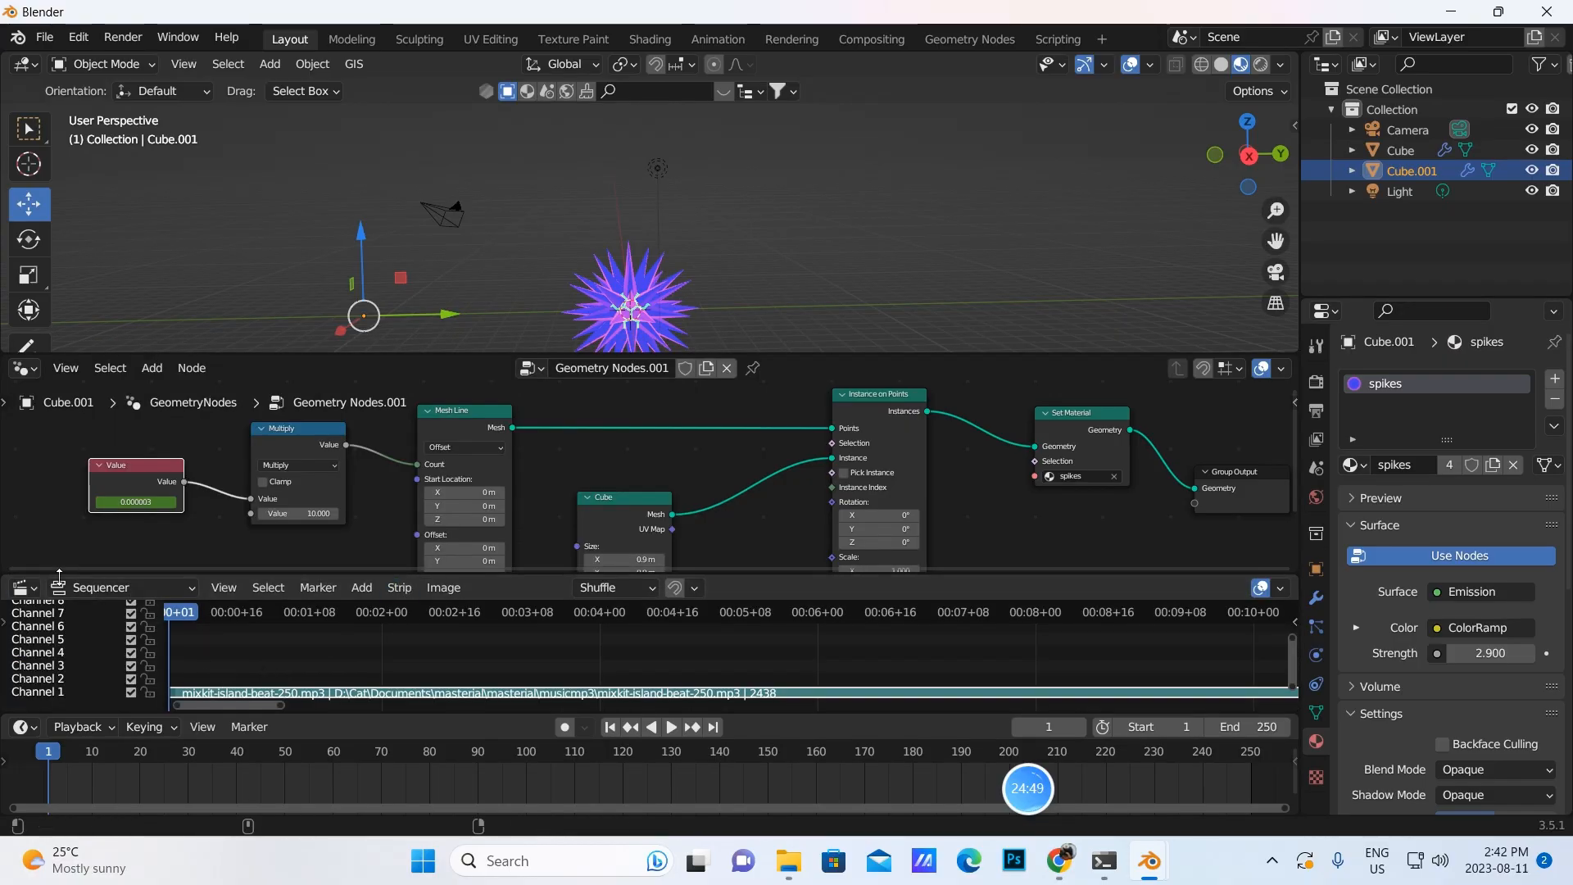
left_click(25, 587)
left_click(288, 431)
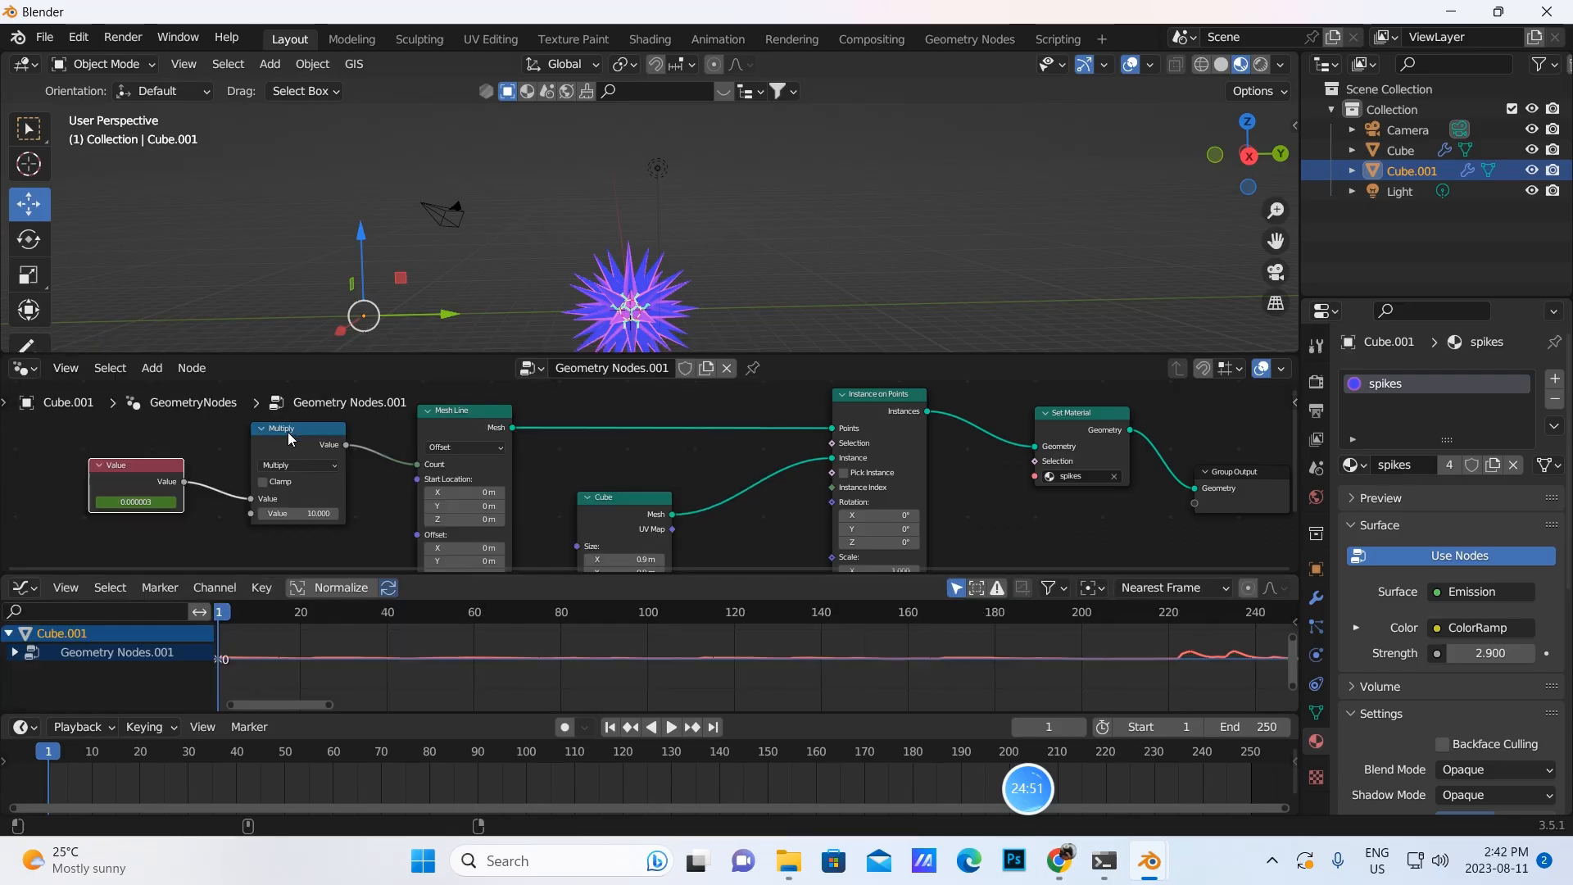
left_click(674, 727)
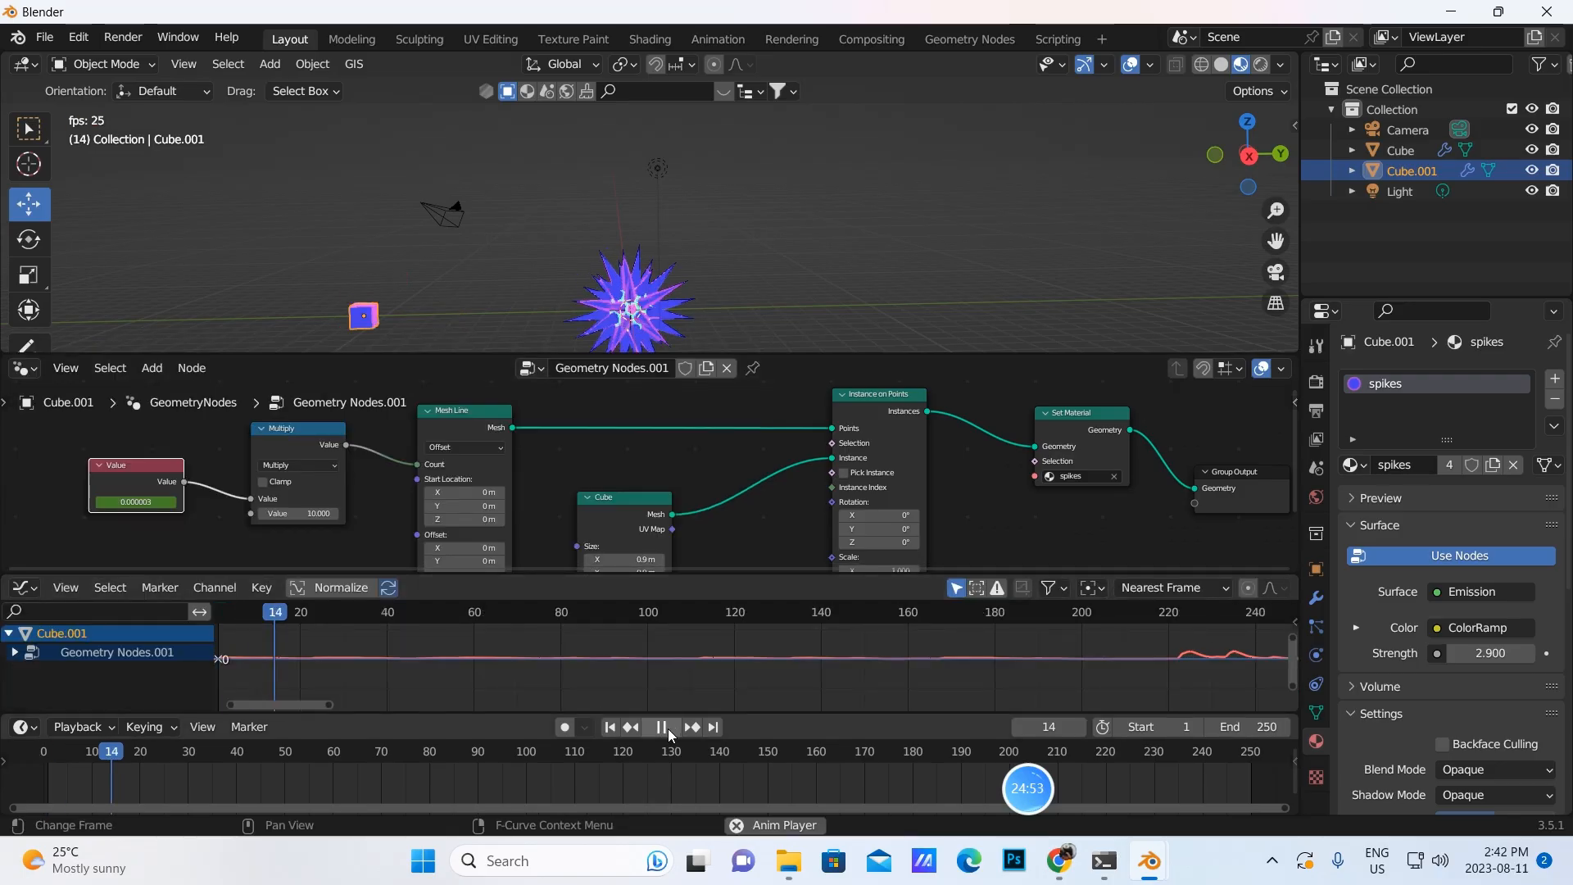
left_click(668, 732)
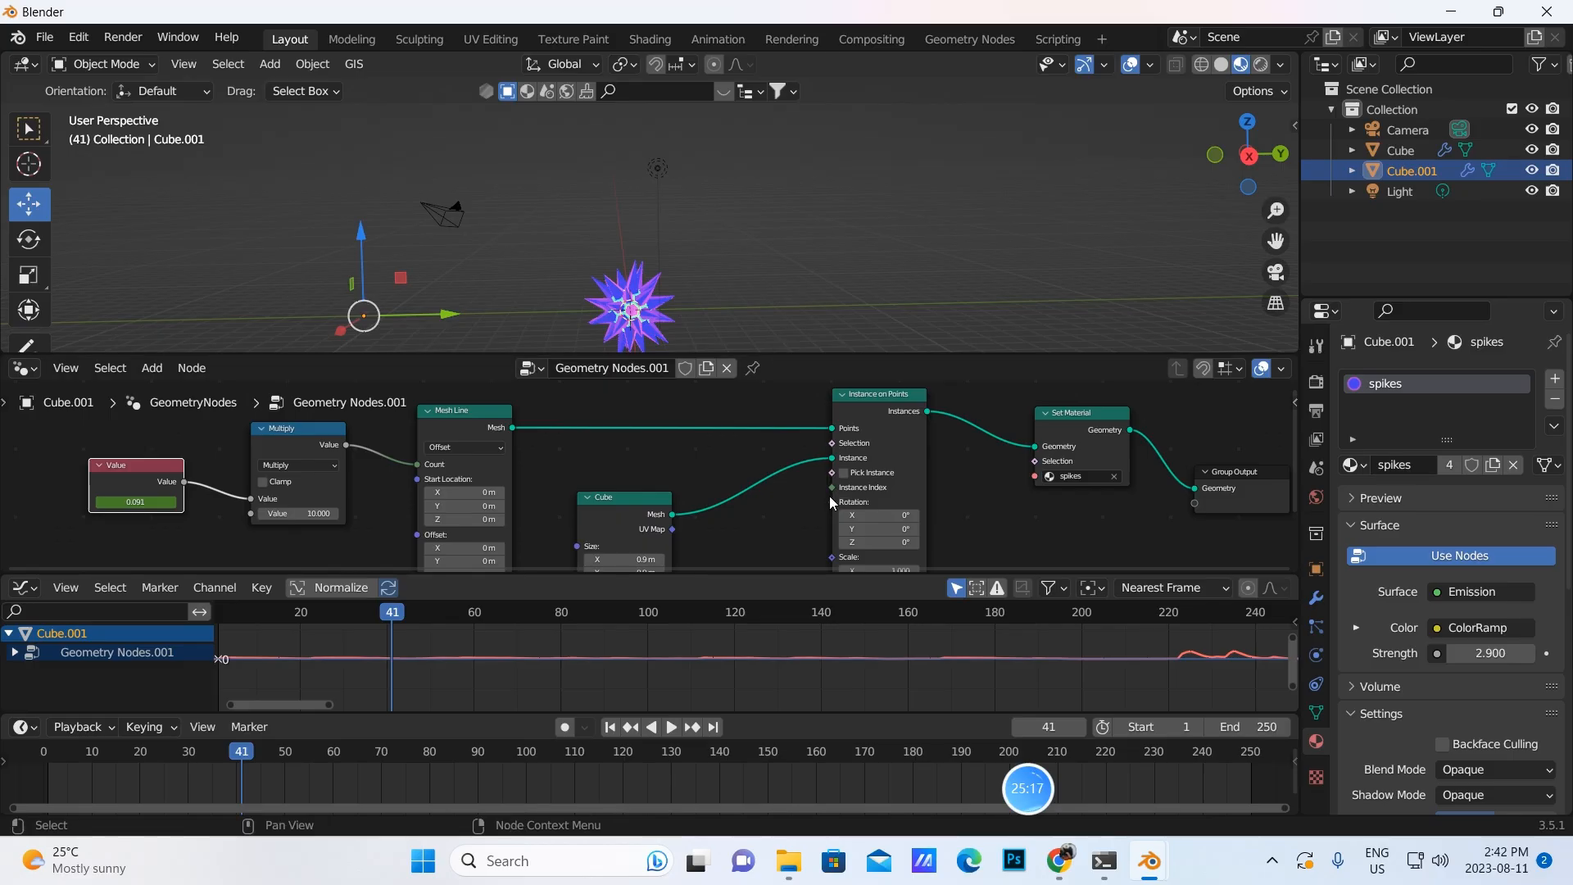
left_click(45, 38)
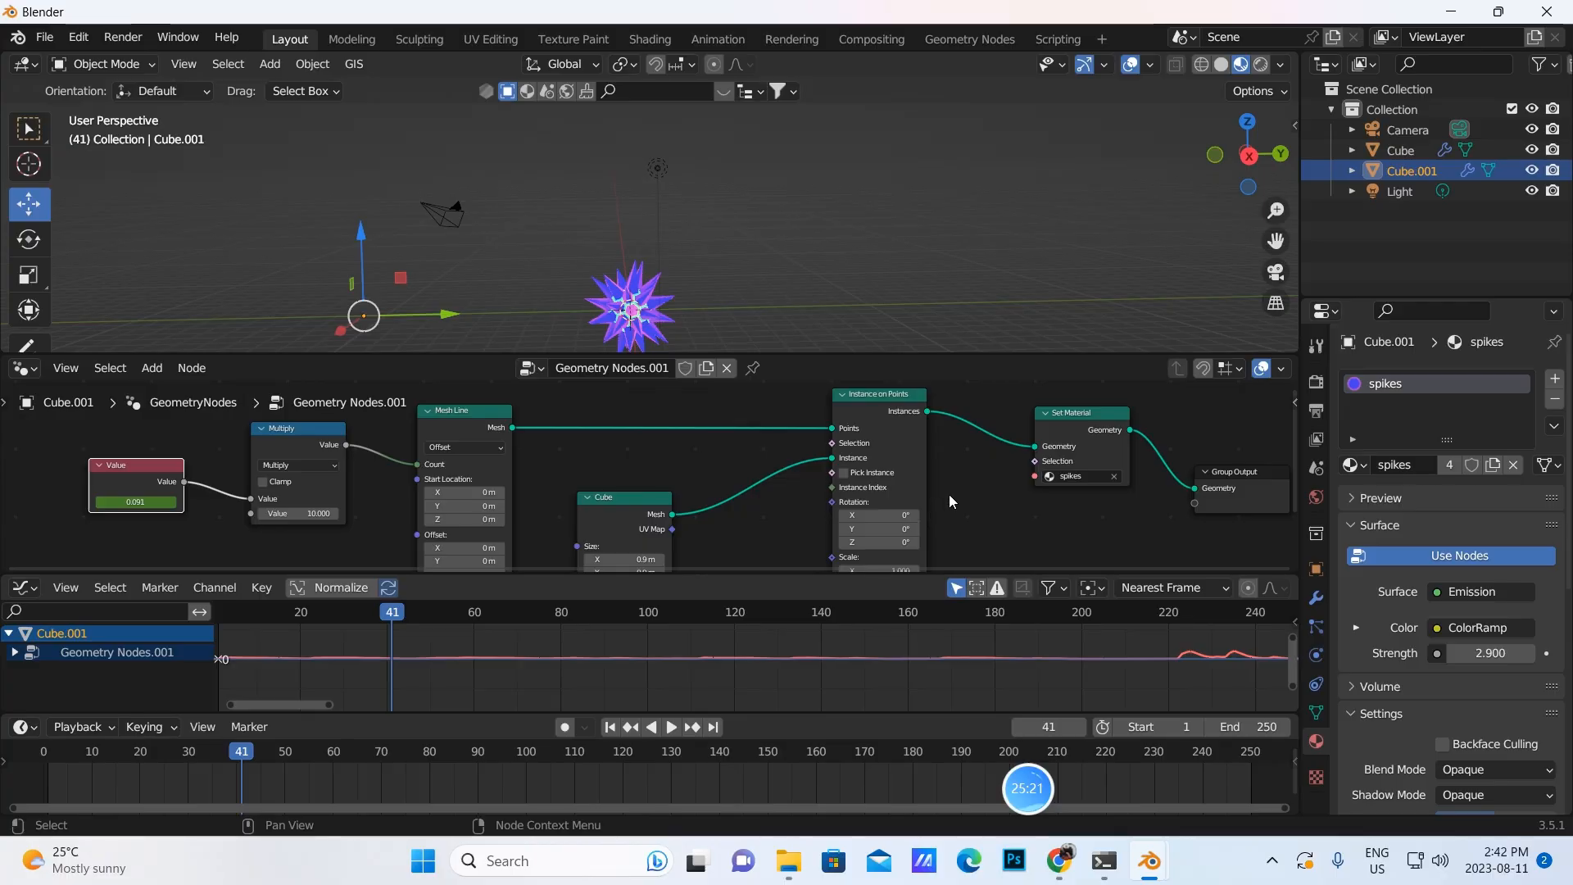
left_click(1098, 790)
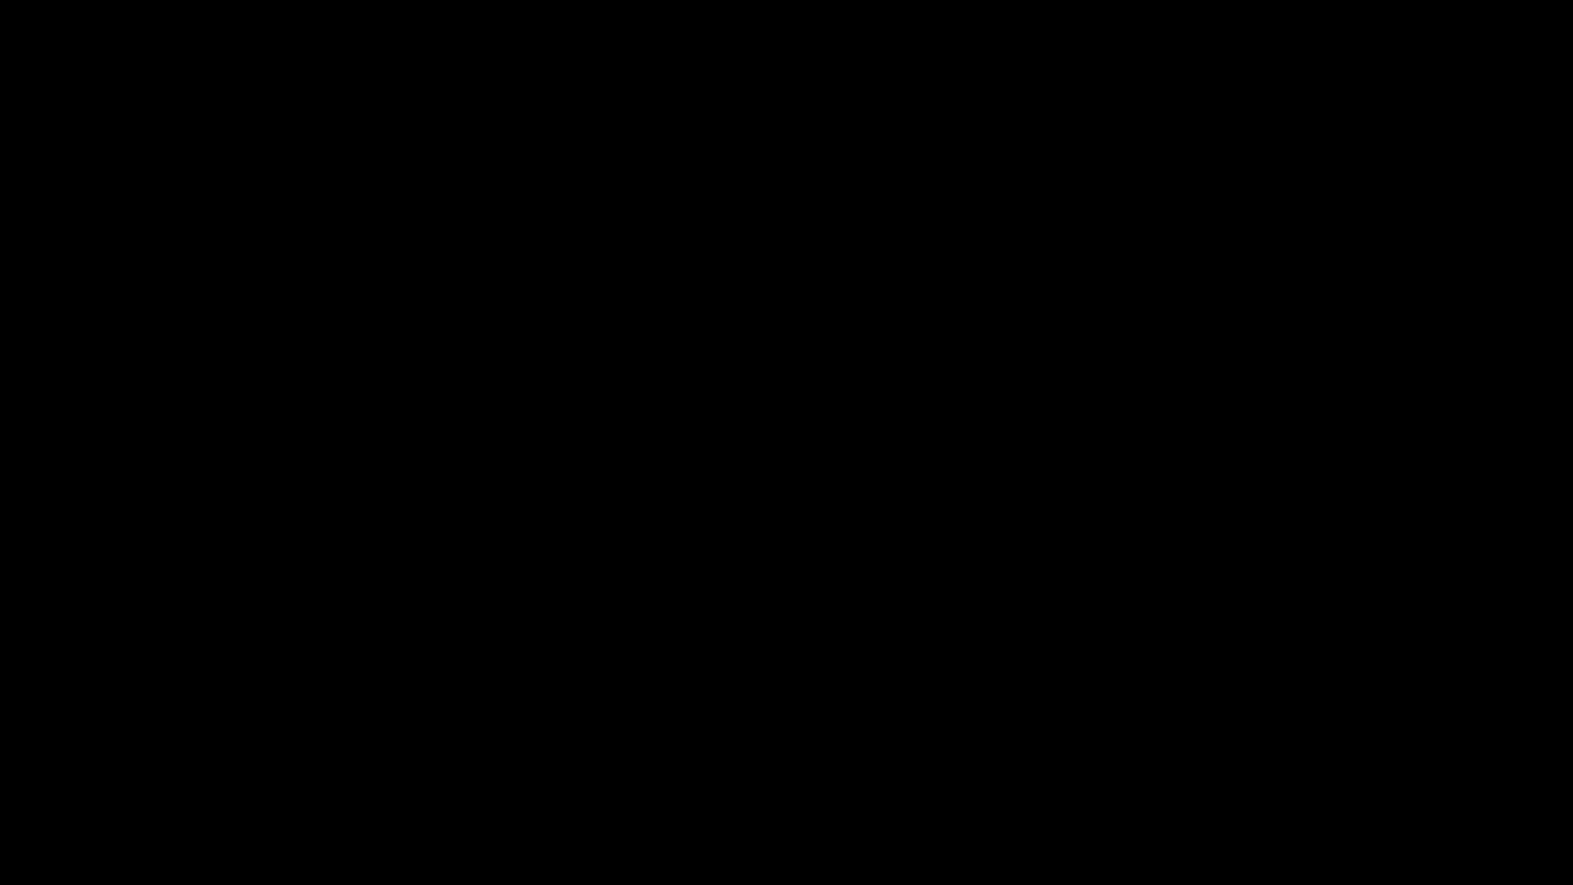